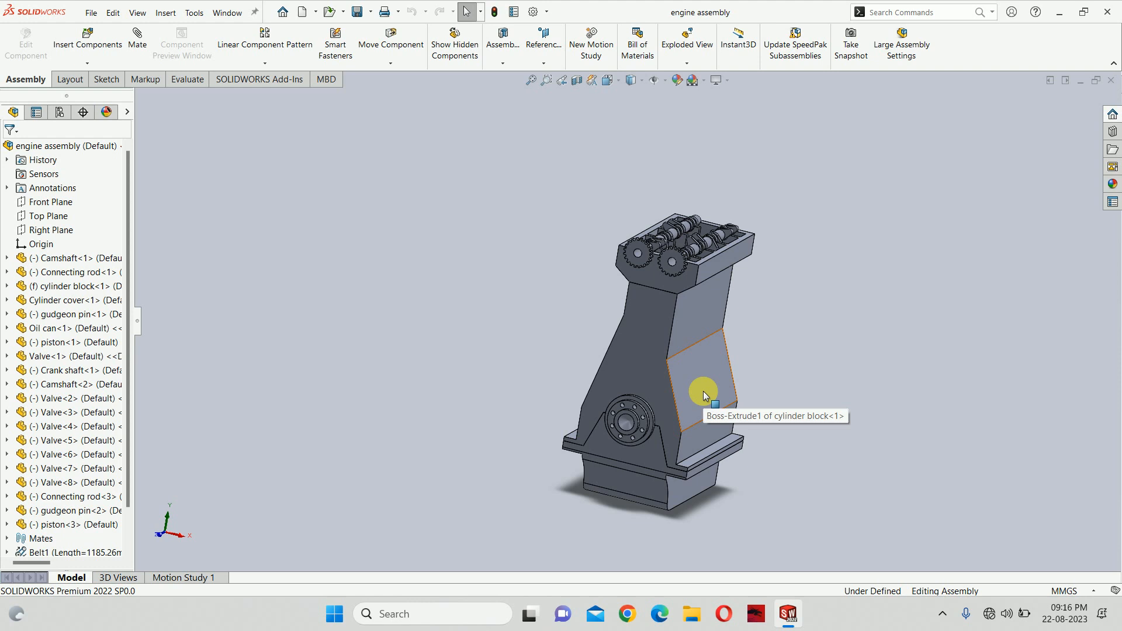
# Switch to File Explorer and open the engine folder on the Desktop
pyautogui.click(1082, 80)
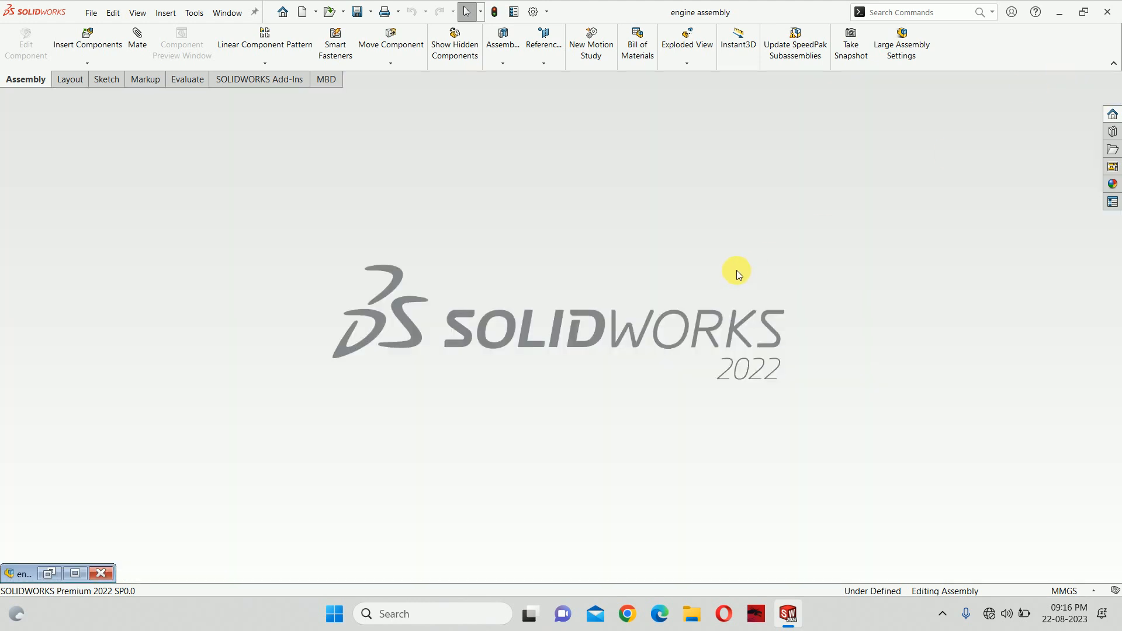
pyautogui.doubleClick(737, 270)
pyautogui.click(837, 78)
pyautogui.click(1059, 12)
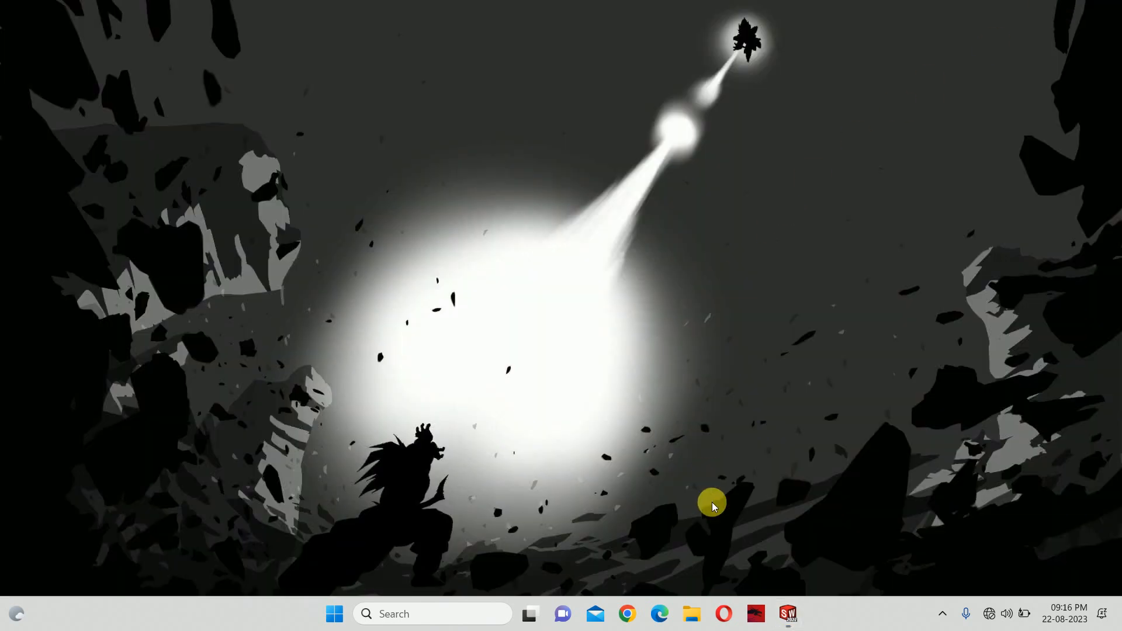
pyautogui.click(691, 613)
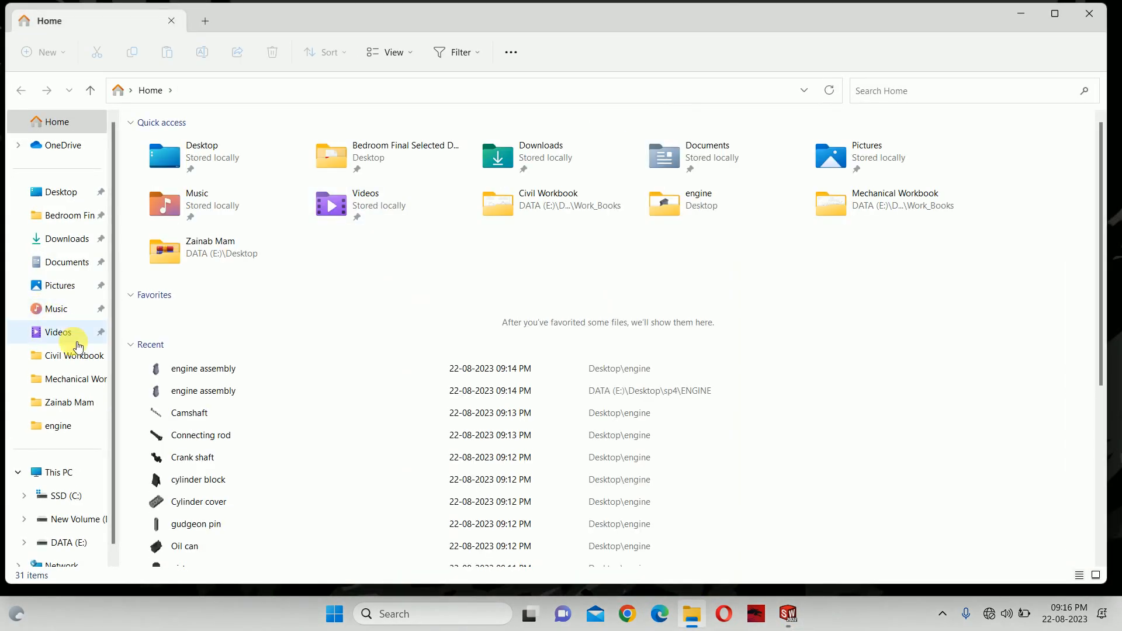
pyautogui.click(57, 191)
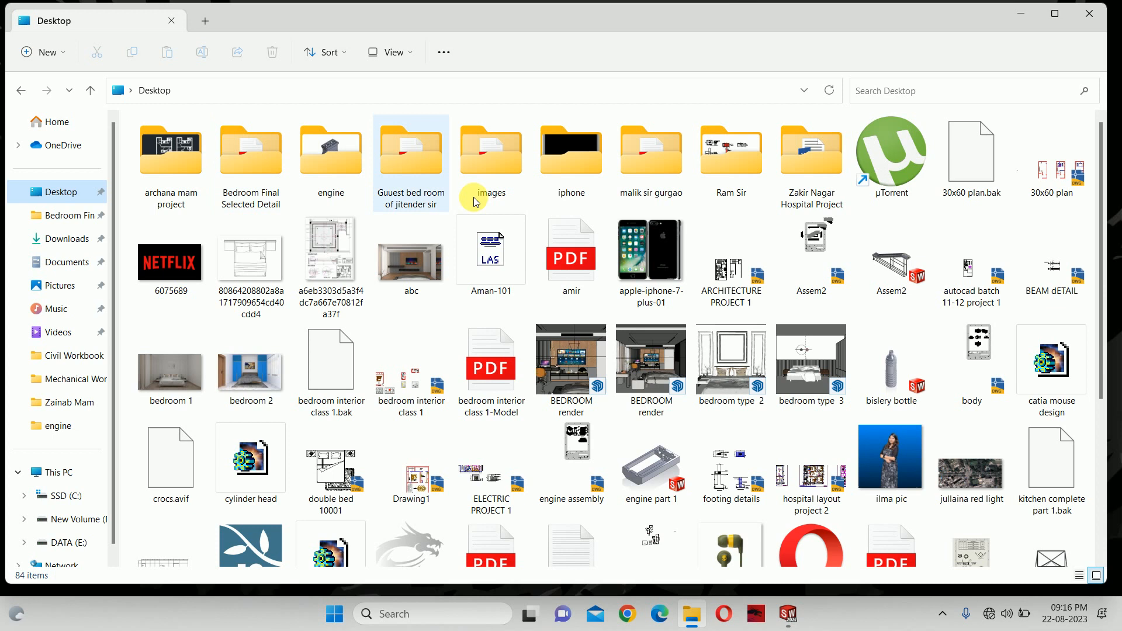
pyautogui.doubleClick(331, 168)
# Open all the part files of the engine folder in SOLIDWORKS, leaving out the engine assembly file
pyautogui.moveTo(961, 219); pyautogui.dragTo(263, 173)
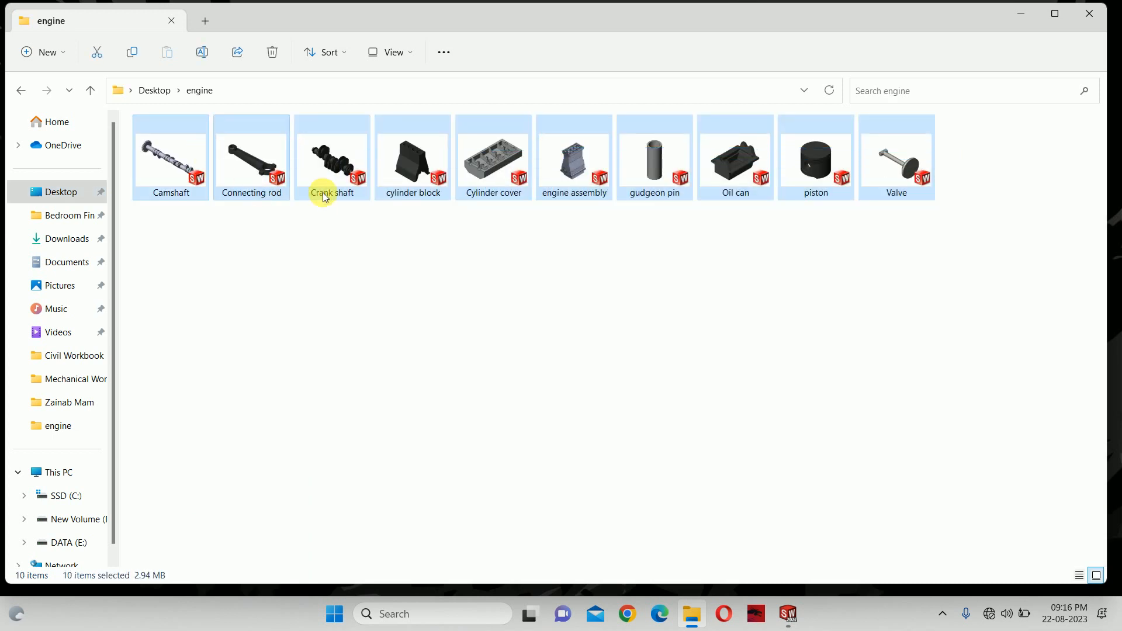
pyautogui.keyDown('ctrl'); pyautogui.click(561, 159); pyautogui.keyUp('ctrl')
pyautogui.press('Return')
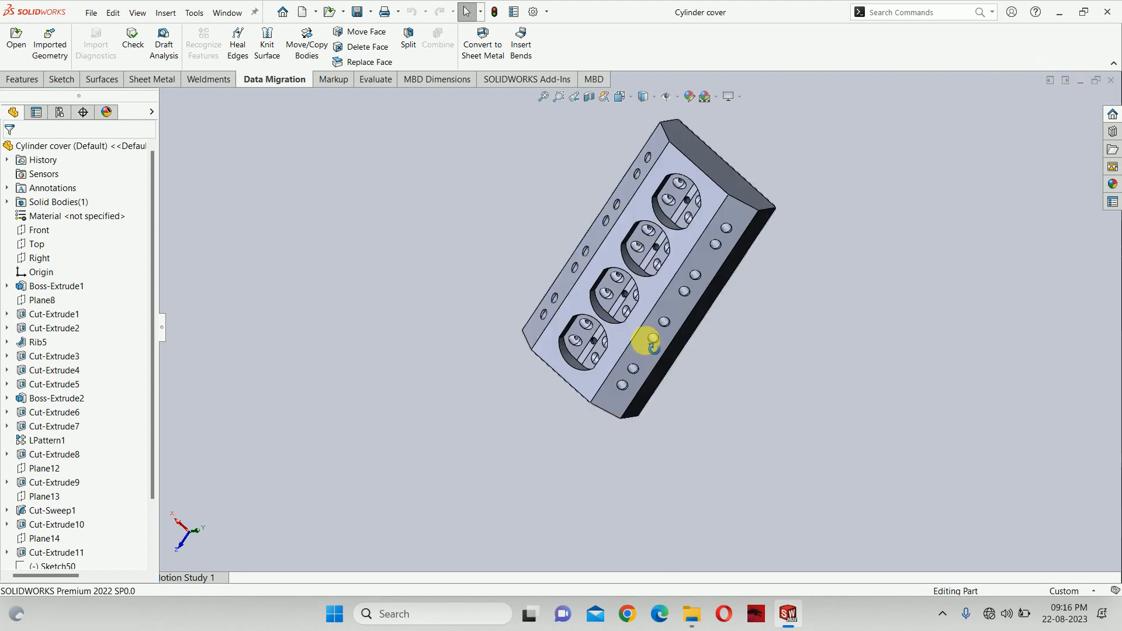
# Open the material editor for the Cylinder cover part
pyautogui.moveTo(646, 338); pyautogui.dragTo(676, 351, button='middle')
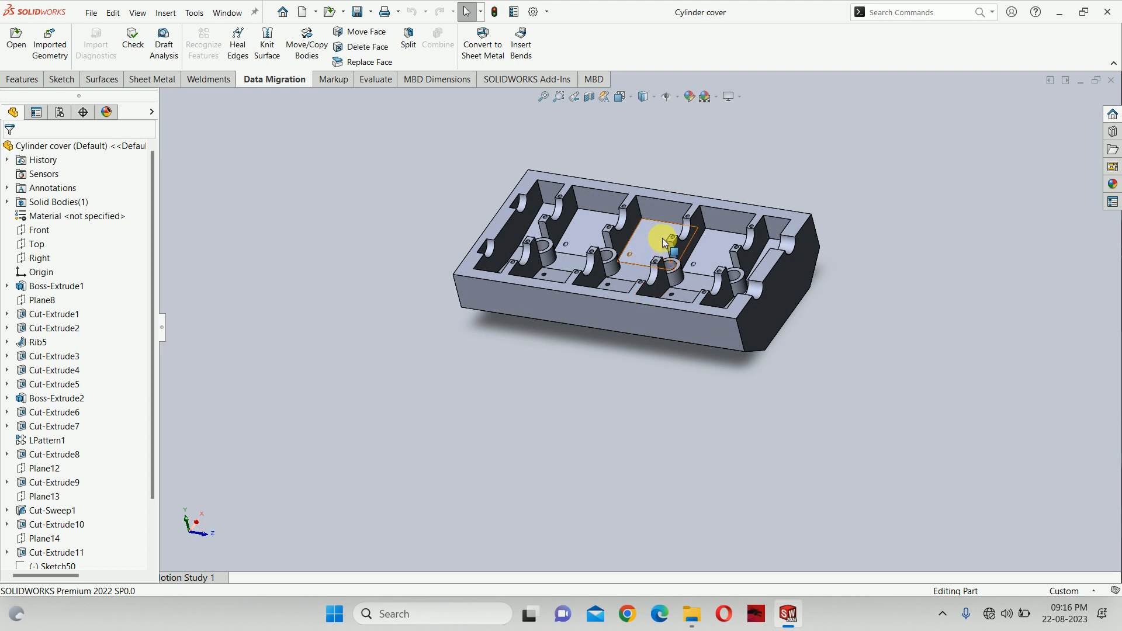
pyautogui.scroll(2, 670, 250)
pyautogui.scroll(-2, 608, 244)
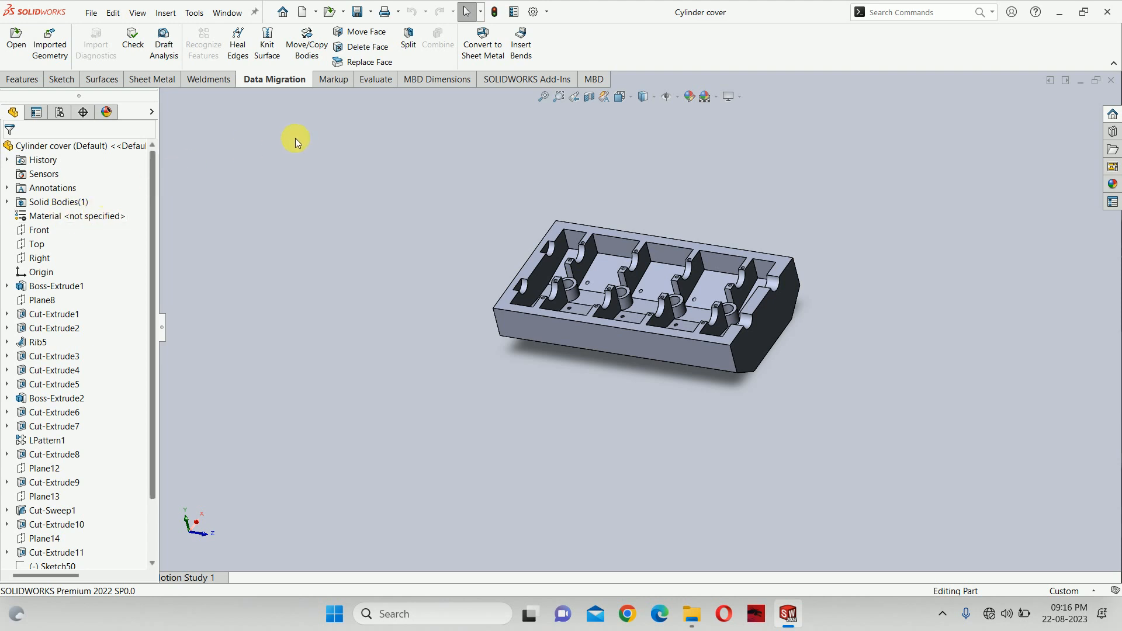
pyautogui.click(362, 83)
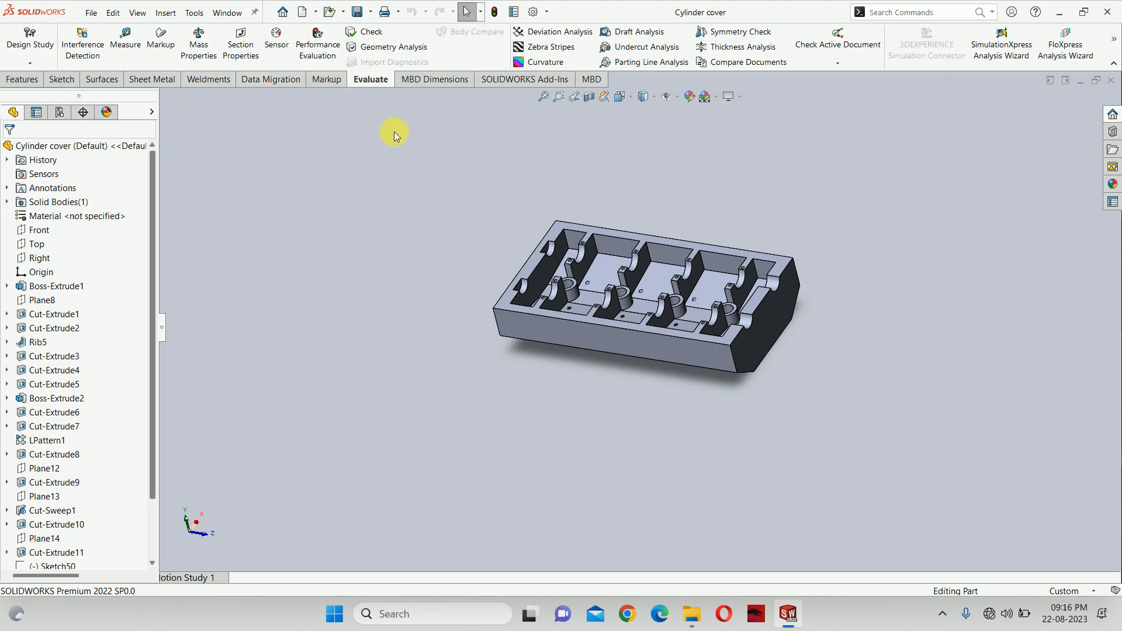
pyautogui.rightClick(77, 217)
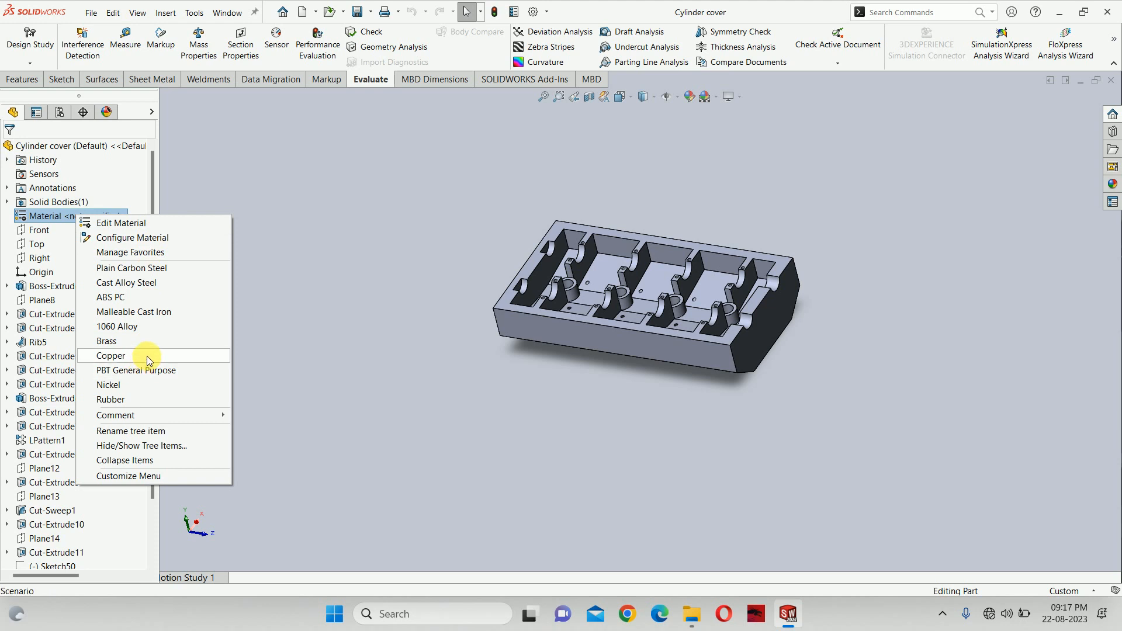
pyautogui.click(132, 224)
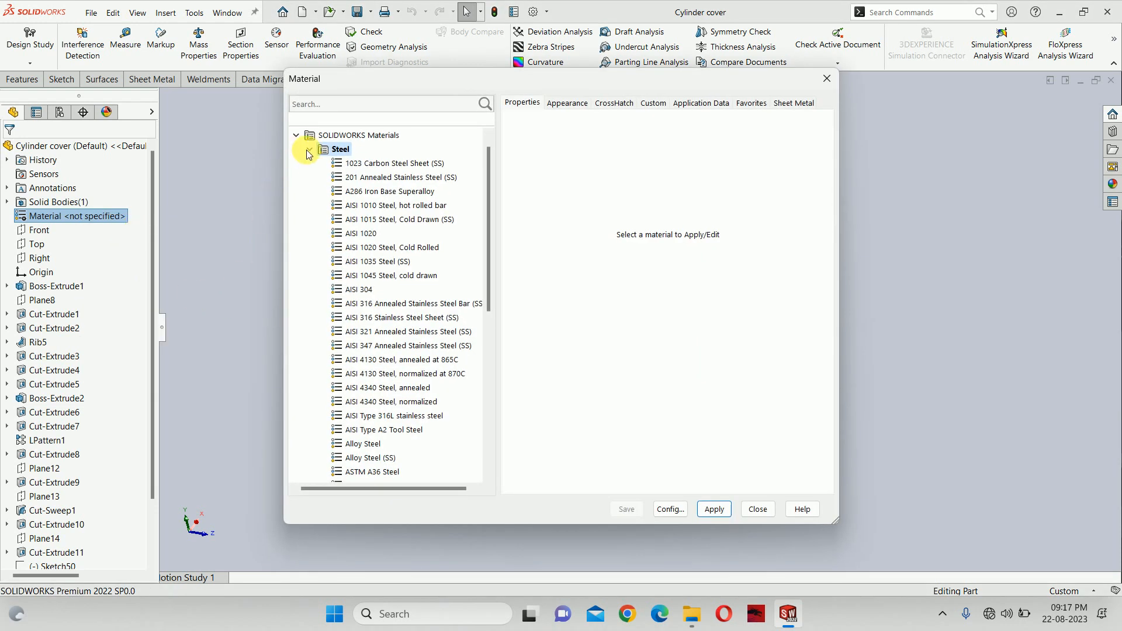
# Examine the SOLIDWORKS material categories and the properties of Custom Plastic in the custom materials library
pyautogui.click(310, 163)
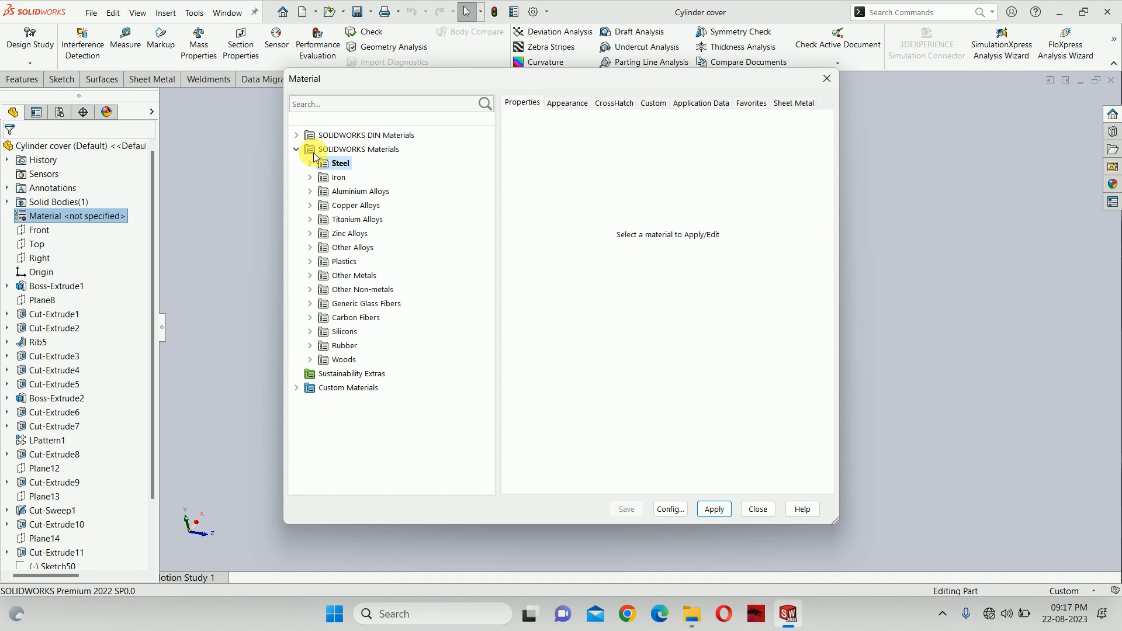
pyautogui.click(334, 177)
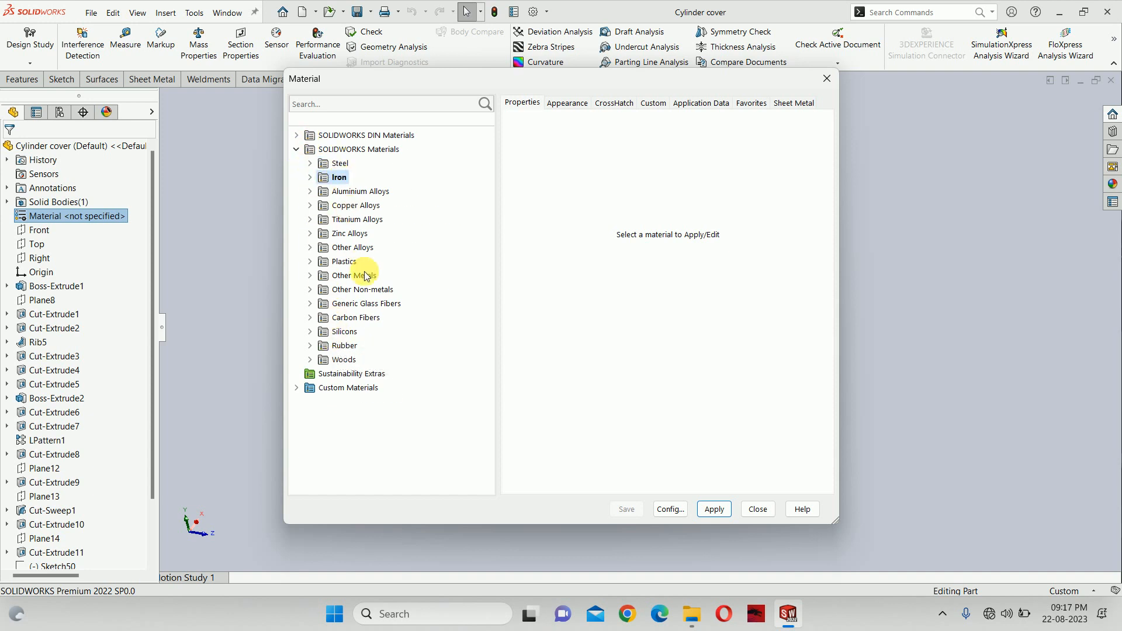
pyautogui.click(310, 177)
pyautogui.click(311, 177)
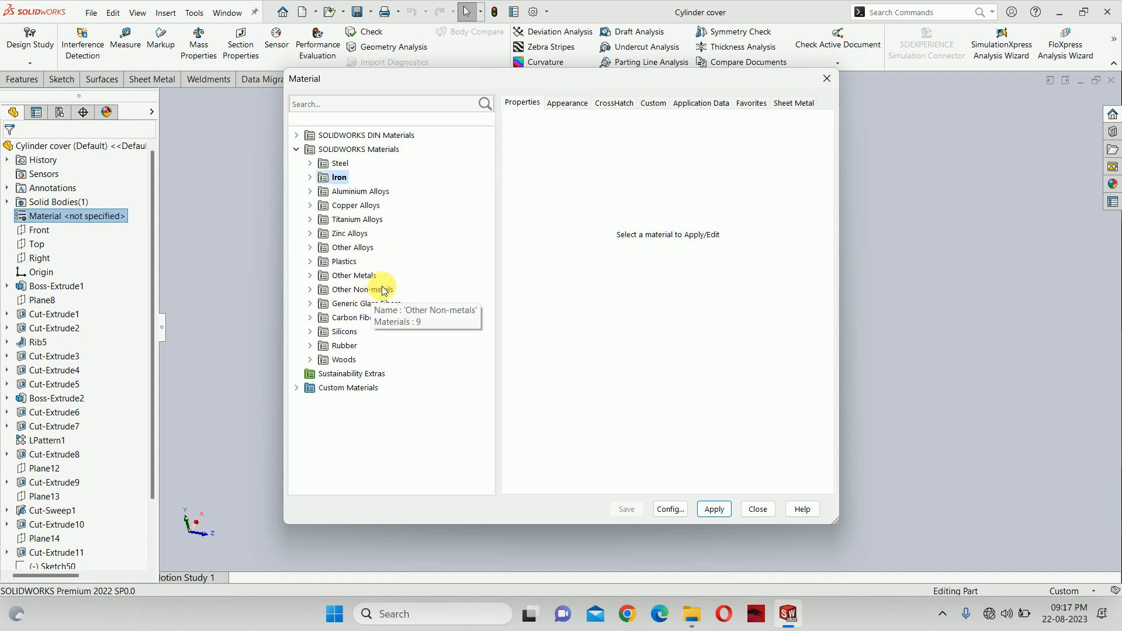
pyautogui.click(304, 390)
pyautogui.click(335, 403)
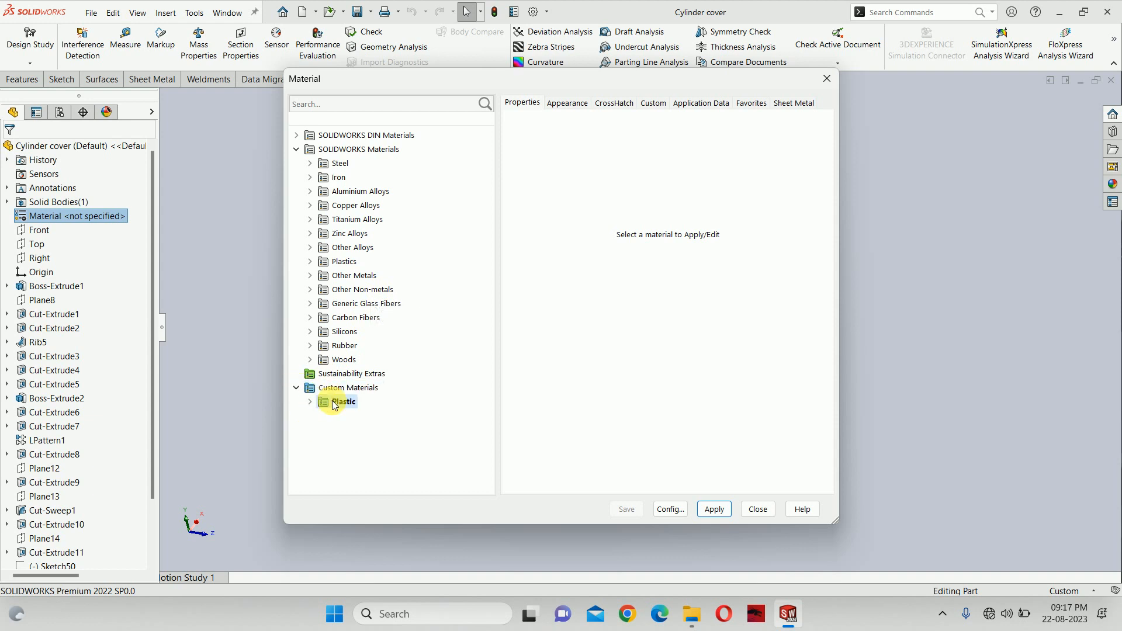
pyautogui.click(310, 403)
pyautogui.click(363, 415)
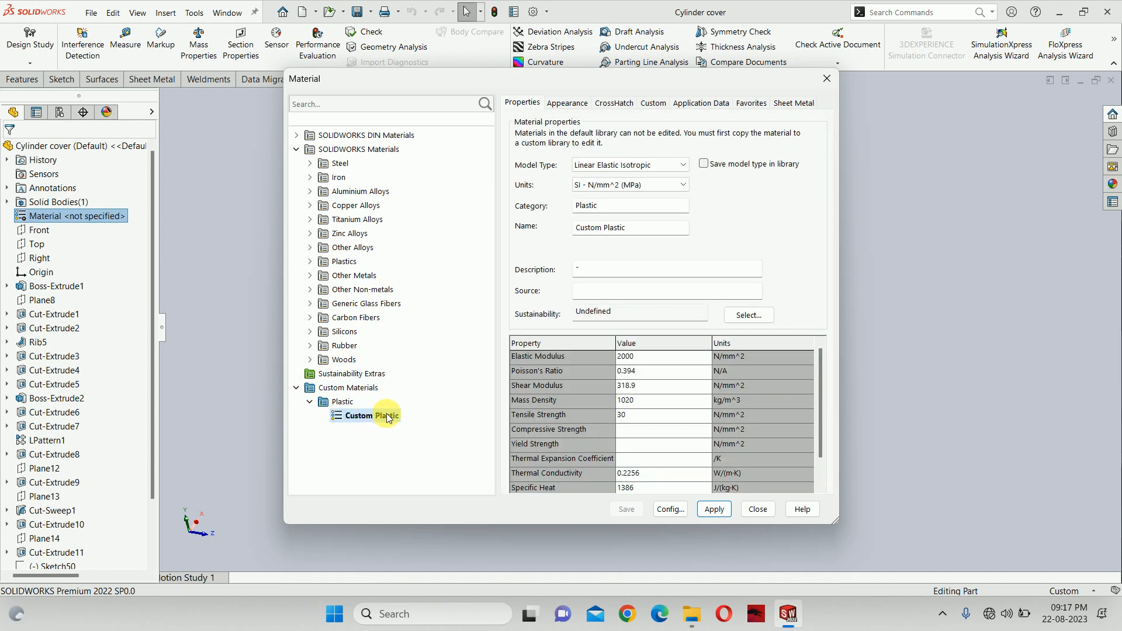
pyautogui.click(634, 357)
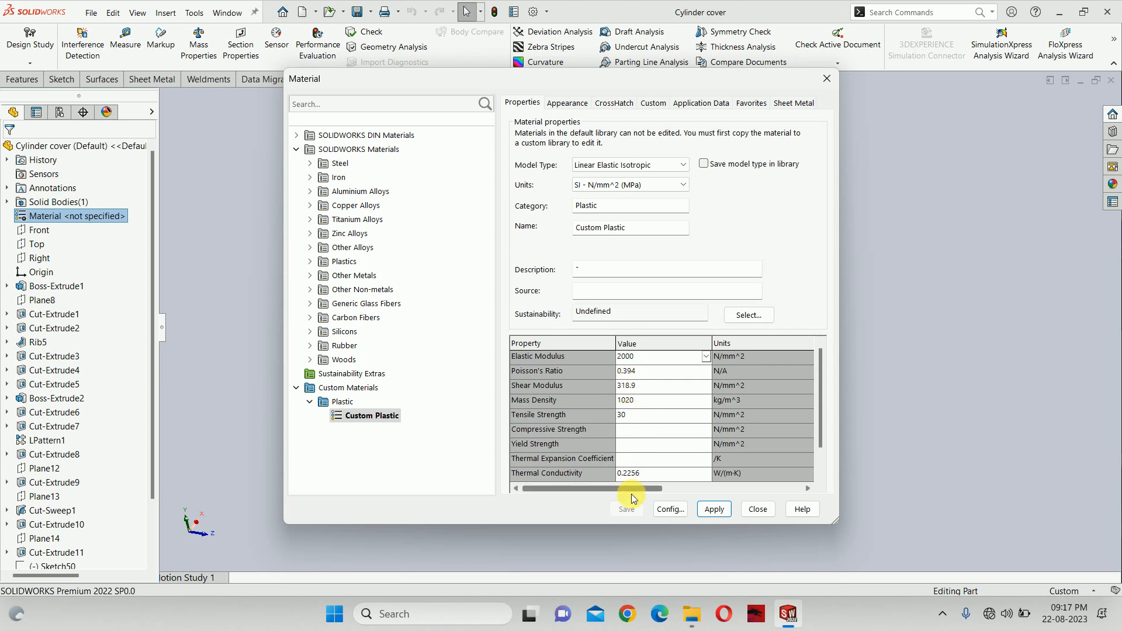
# Compare the properties of AISI 304 steel with those of Custom Plastic
pyautogui.click(343, 163)
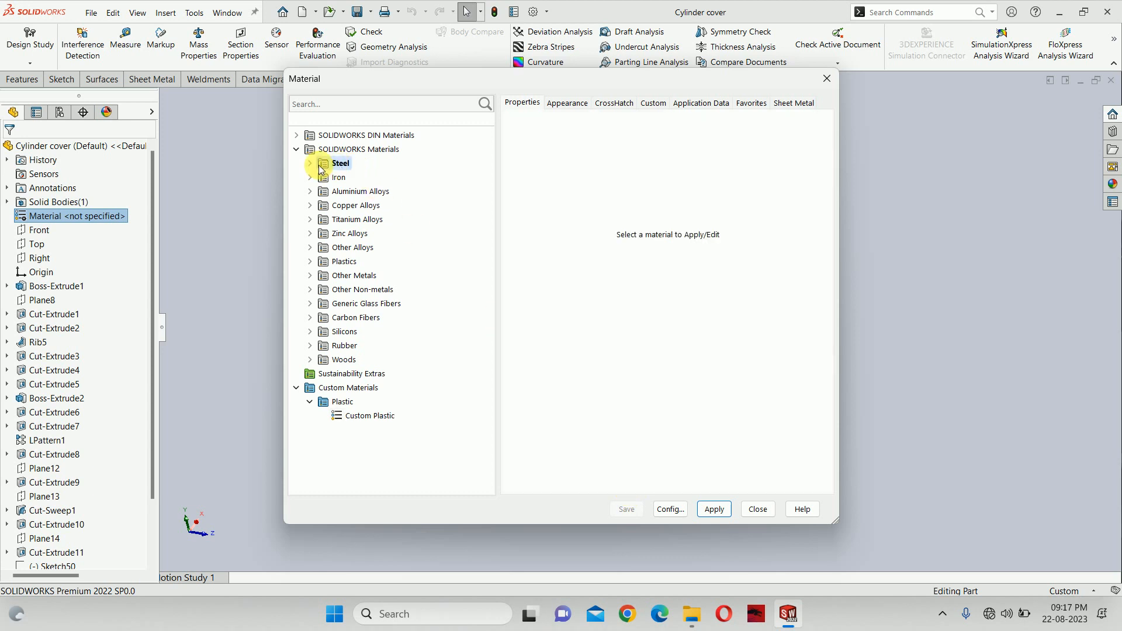
pyautogui.click(311, 165)
pyautogui.click(366, 275)
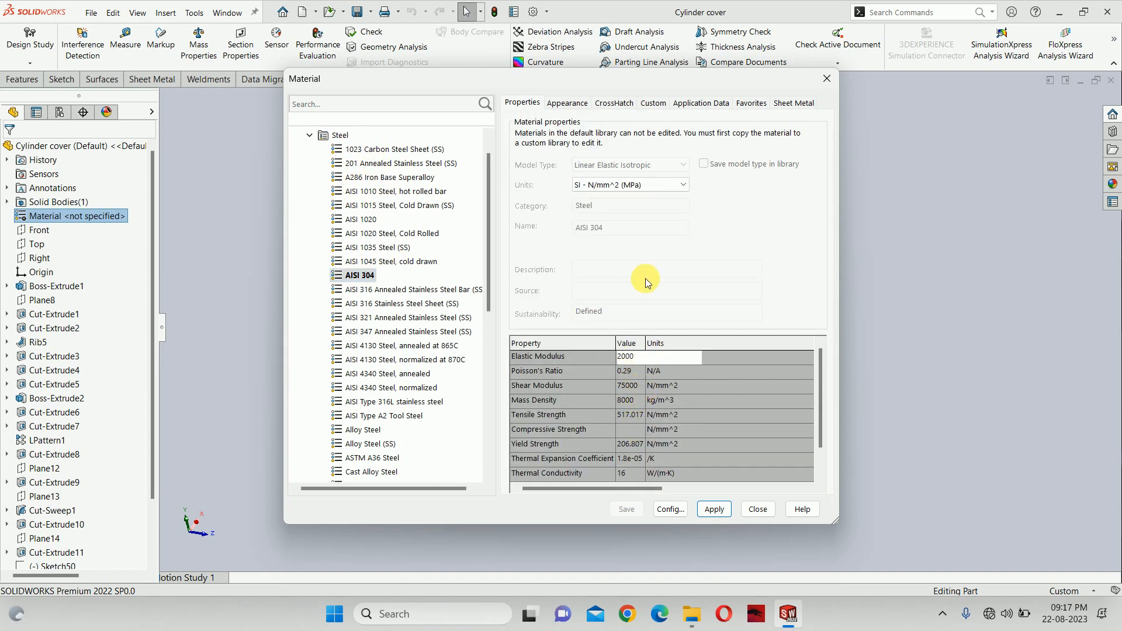
pyautogui.click(310, 135)
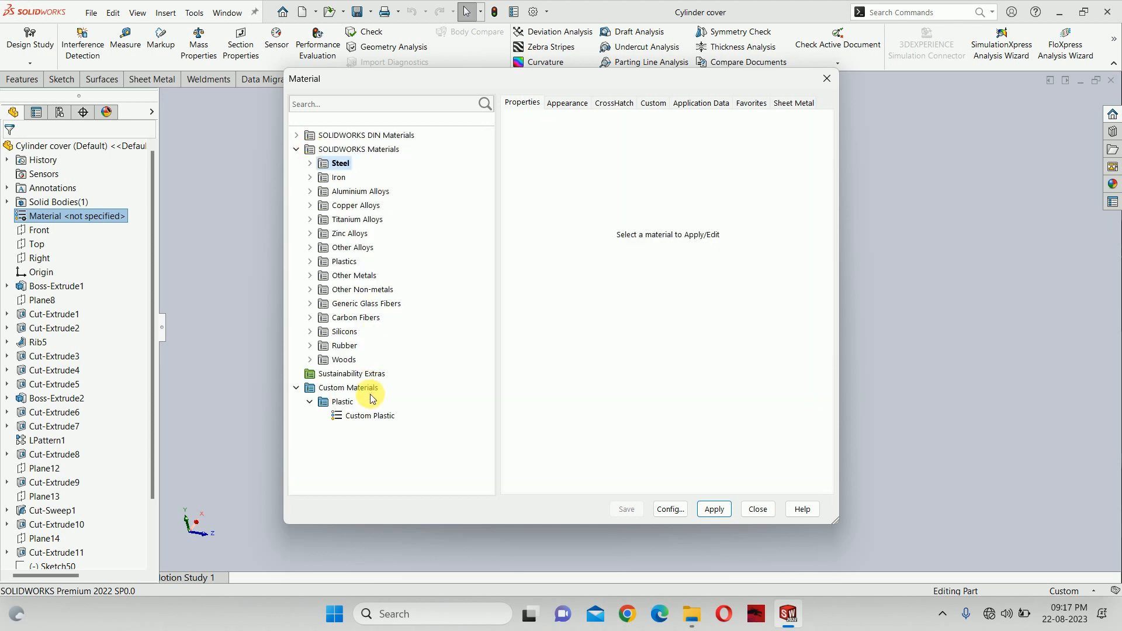
pyautogui.click(359, 415)
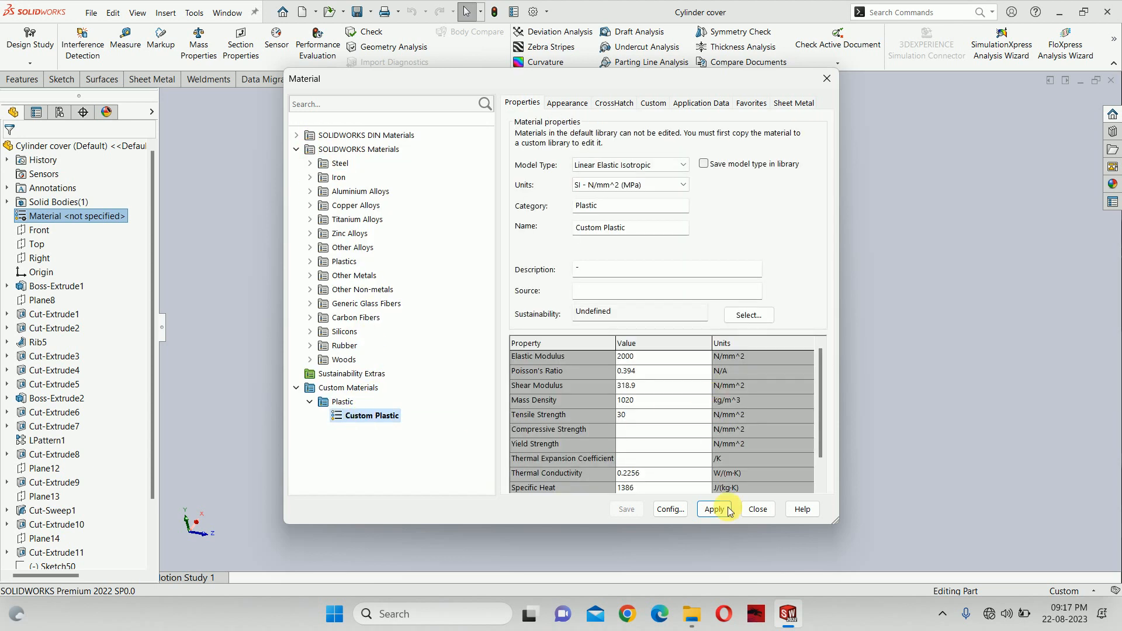
# Assign the 1350 Alloy material from the Aluminium Alloys category to the Cylinder cover
pyautogui.click(342, 179)
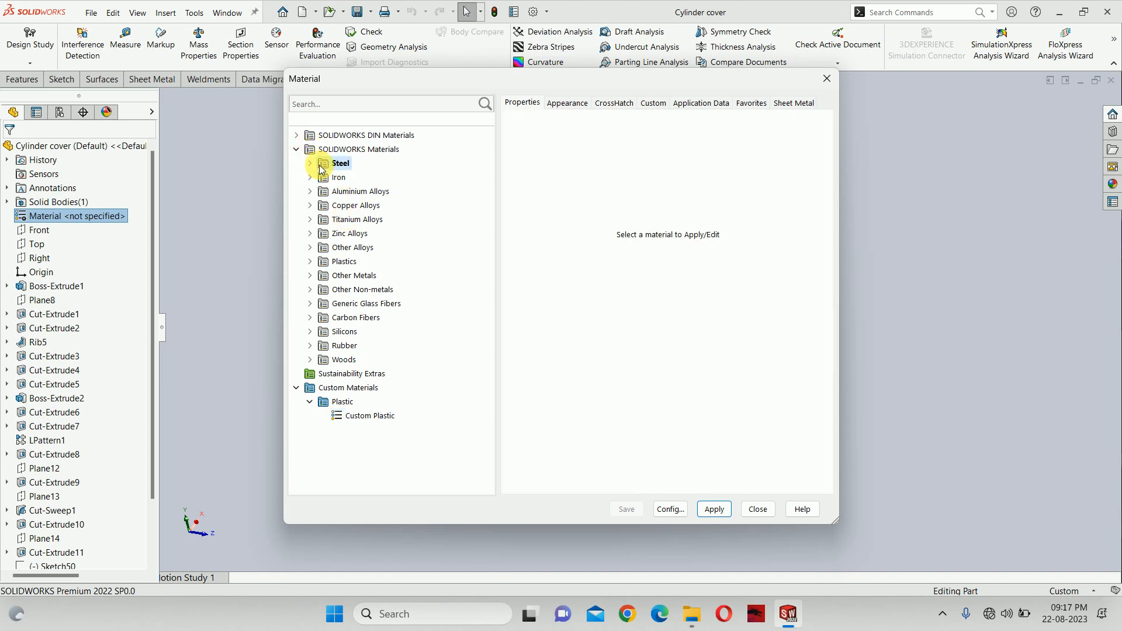
pyautogui.click(323, 182)
pyautogui.moveTo(362, 82); pyautogui.dragTo(430, 84)
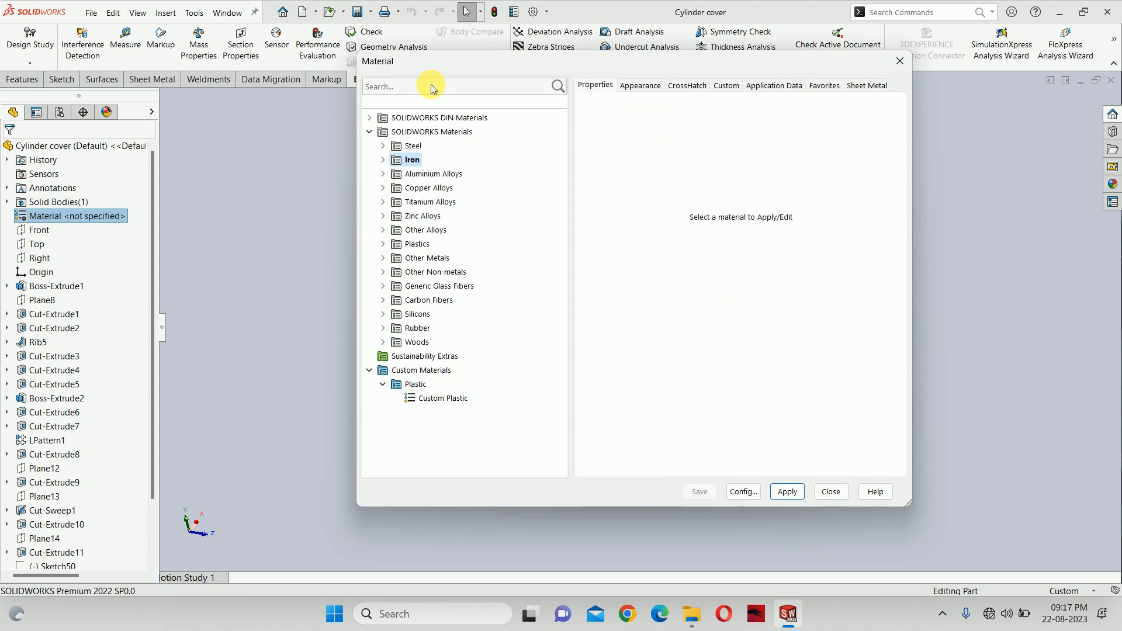
pyautogui.click(383, 160)
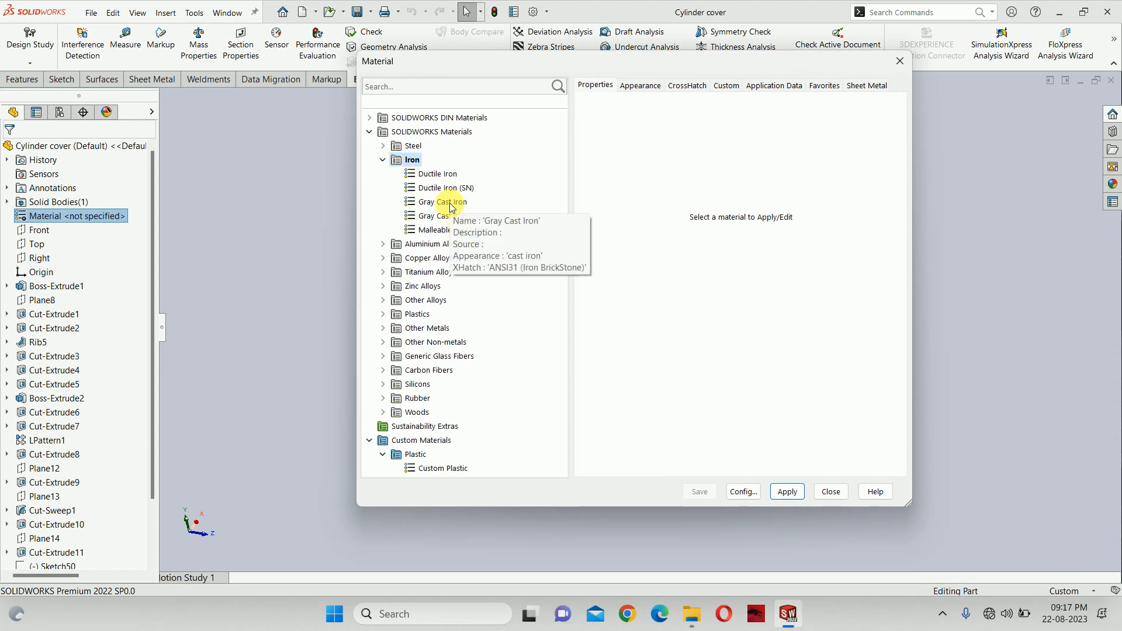
pyautogui.click(384, 245)
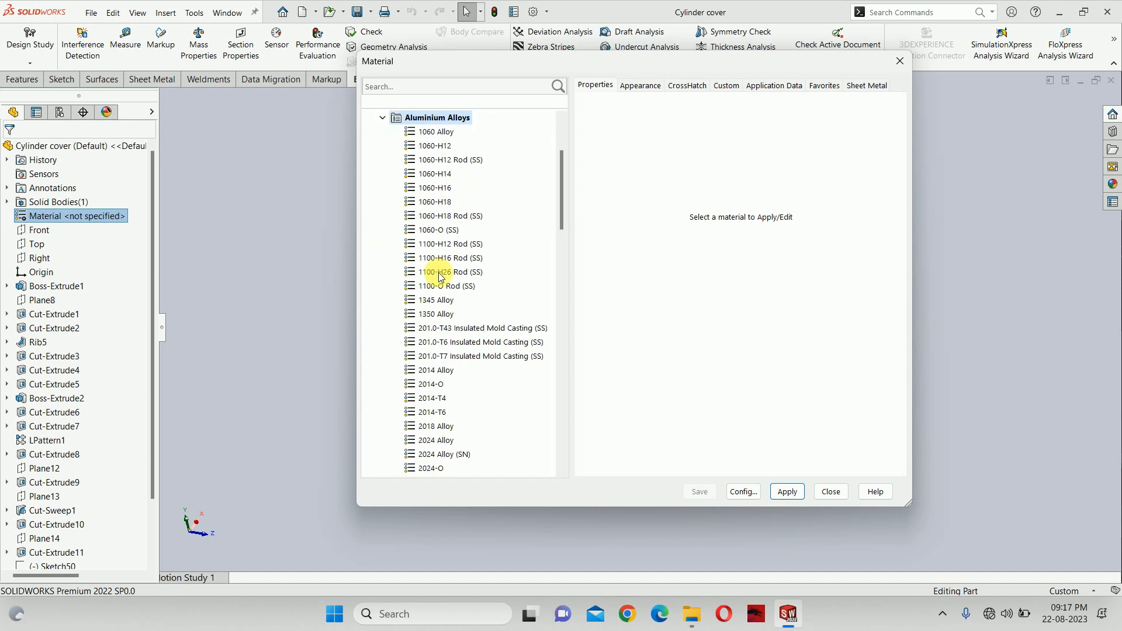
pyautogui.click(443, 318)
pyautogui.click(786, 491)
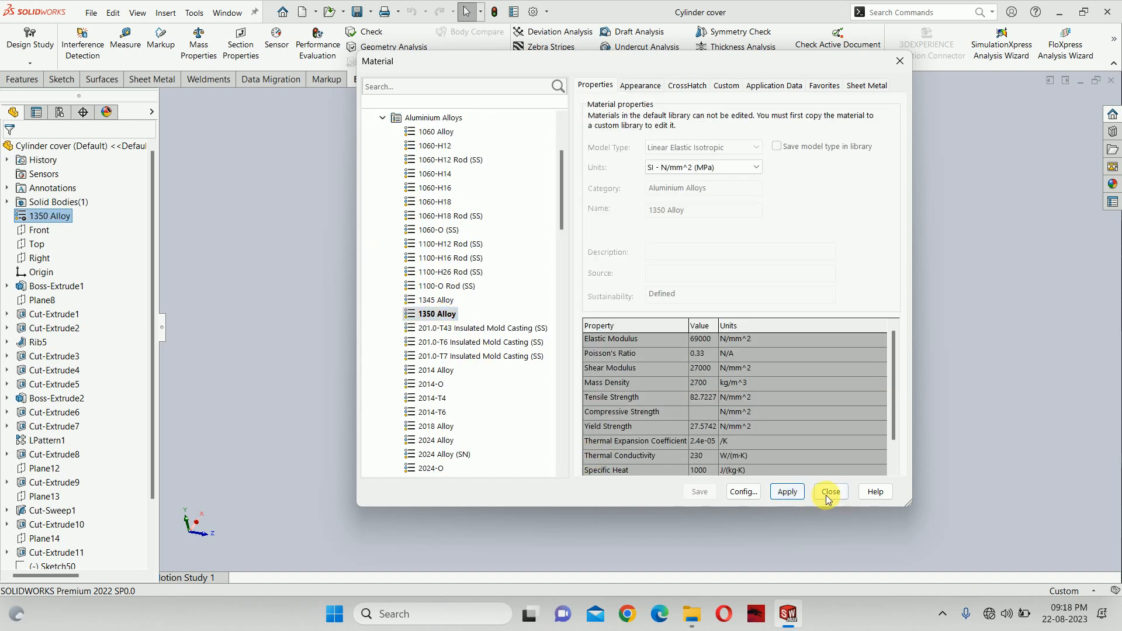
pyautogui.click(826, 492)
# Save and close the Cylinder cover part, and reopen it from the recent documents
pyautogui.moveTo(699, 333); pyautogui.dragTo(697, 374, button='middle')
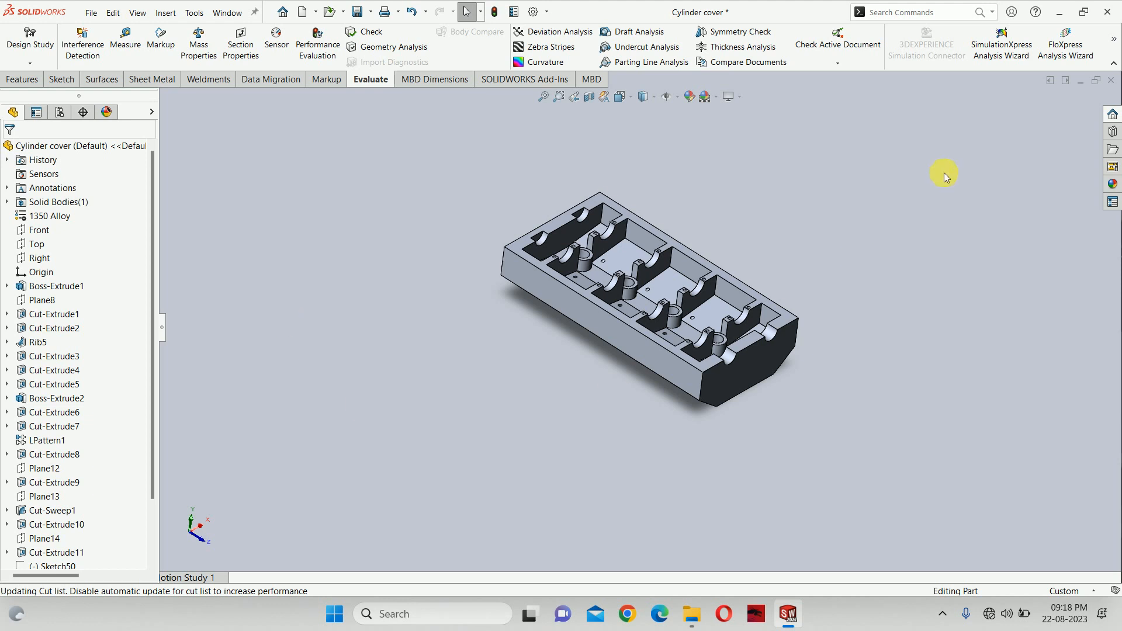
pyautogui.click(1111, 80)
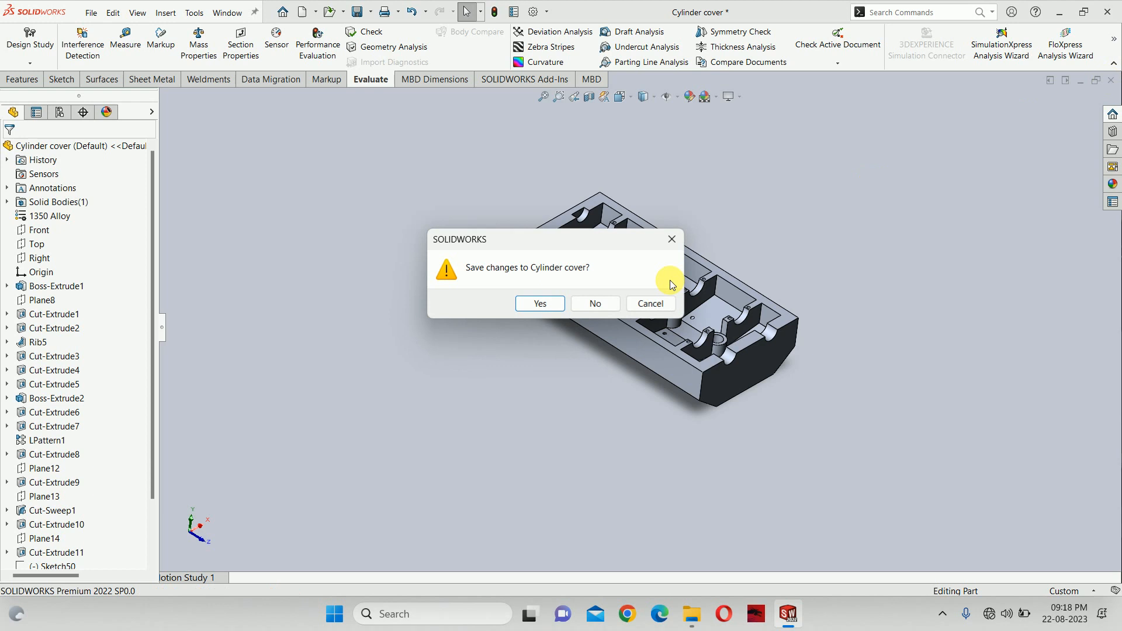
pyautogui.click(528, 304)
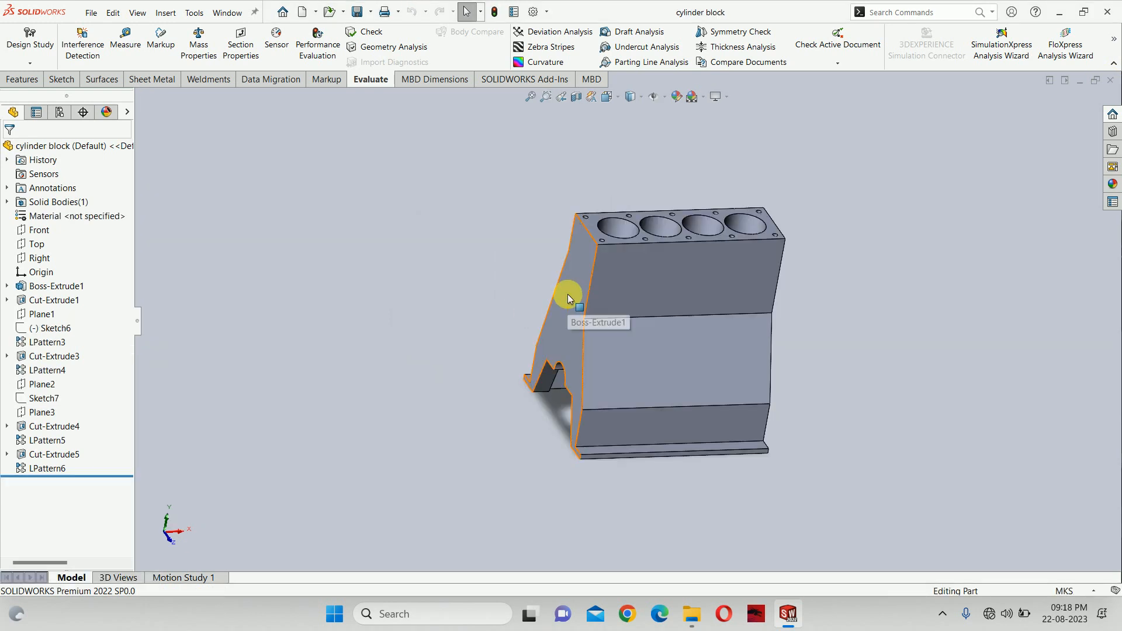
pyautogui.press('r')
pyautogui.click(367, 235)
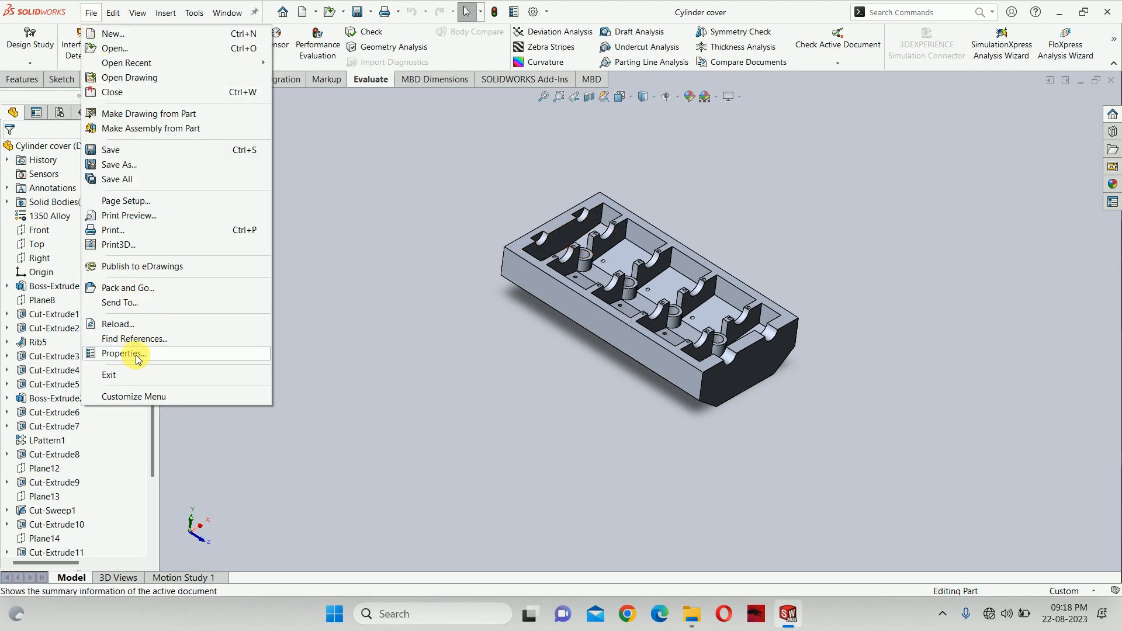
# Add a configuration-specific Material property to the Cylinder cover and link its value to the part's Material
pyautogui.click(136, 354)
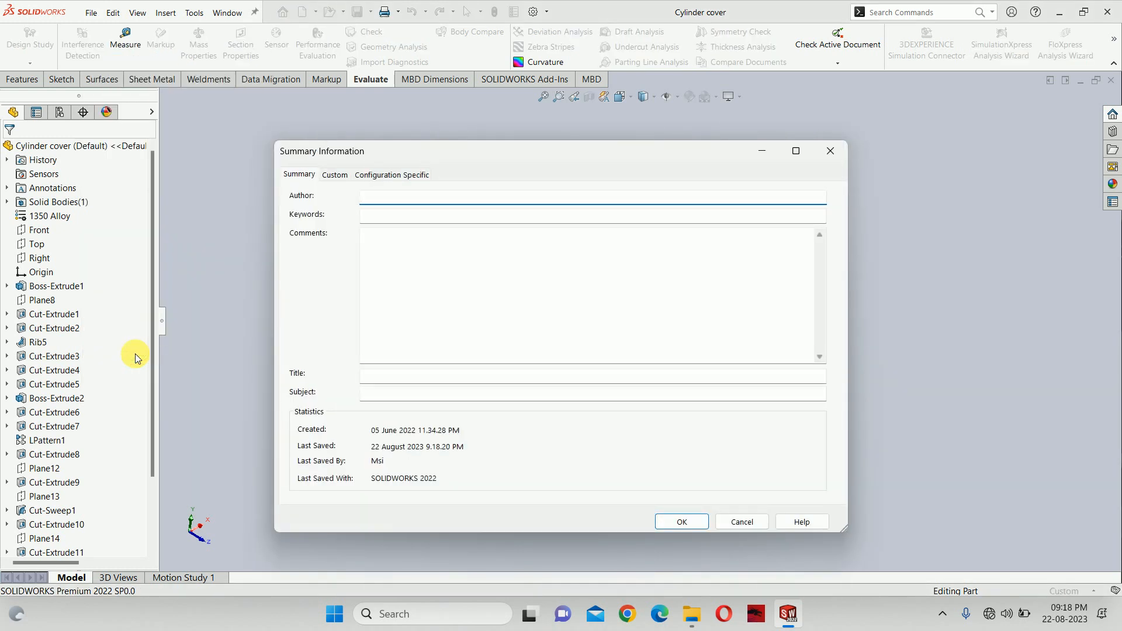
pyautogui.click(376, 176)
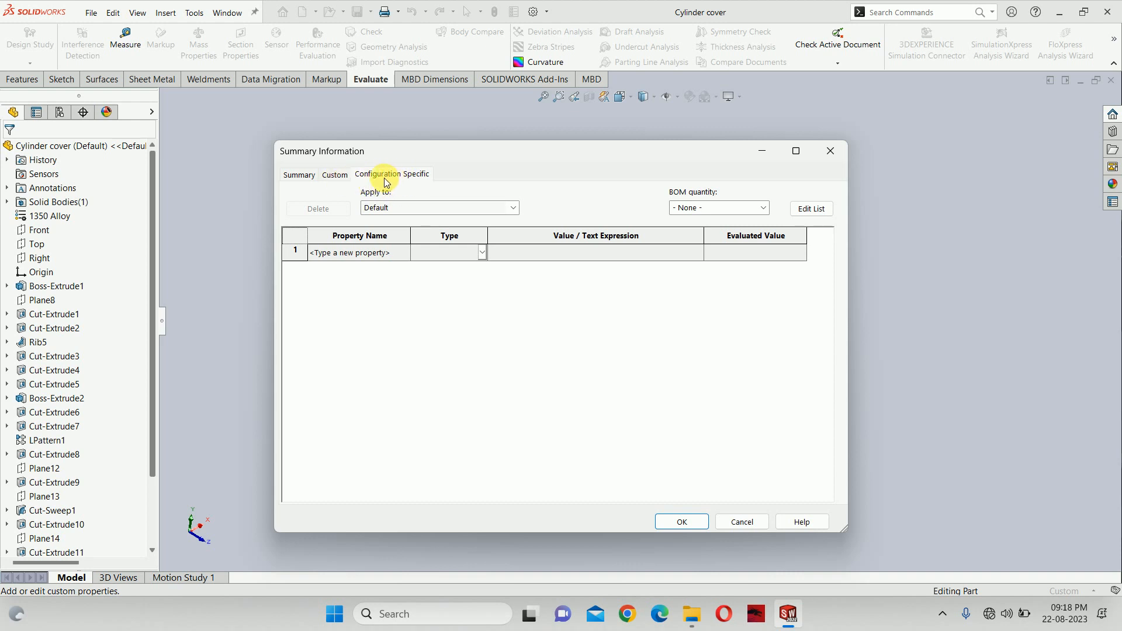
pyautogui.click(368, 256)
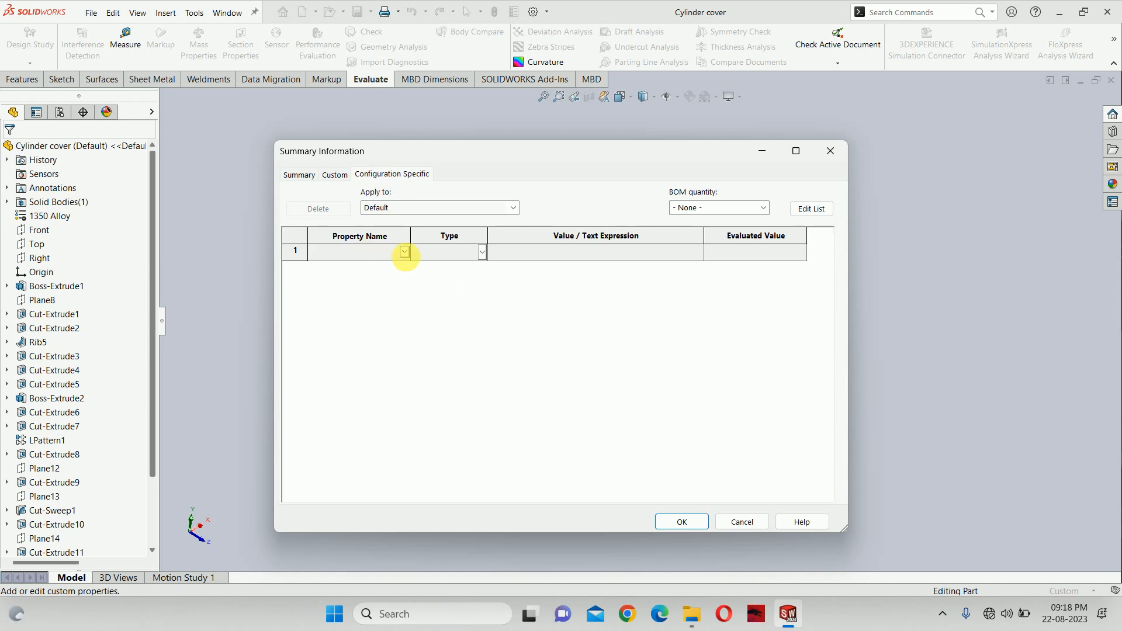
pyautogui.click(404, 253)
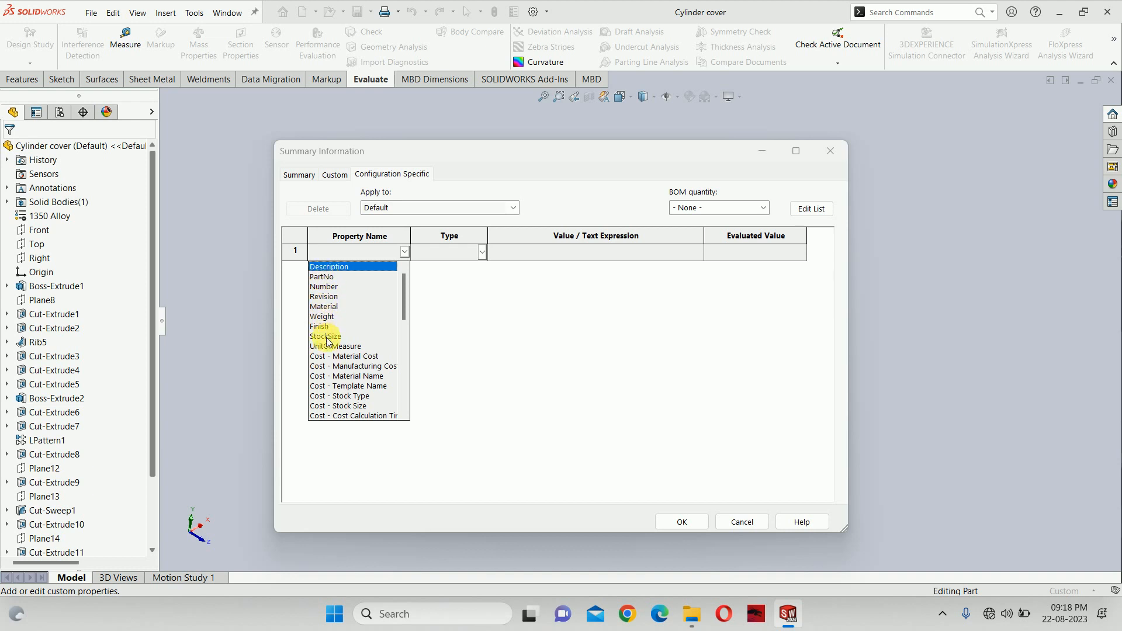
pyautogui.click(325, 306)
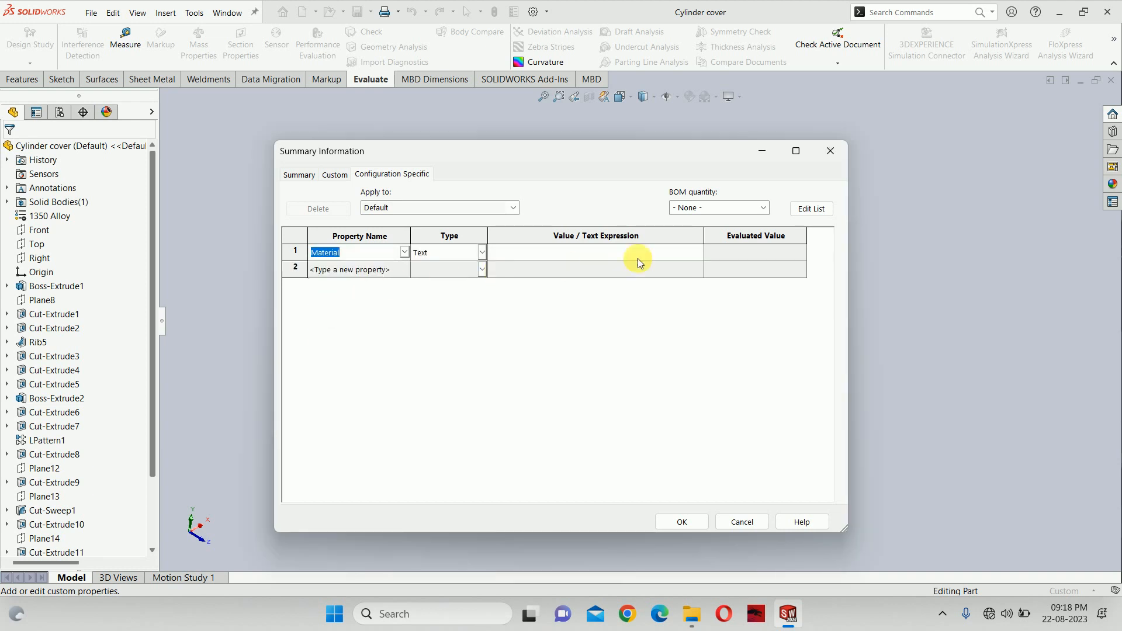
pyautogui.click(657, 252)
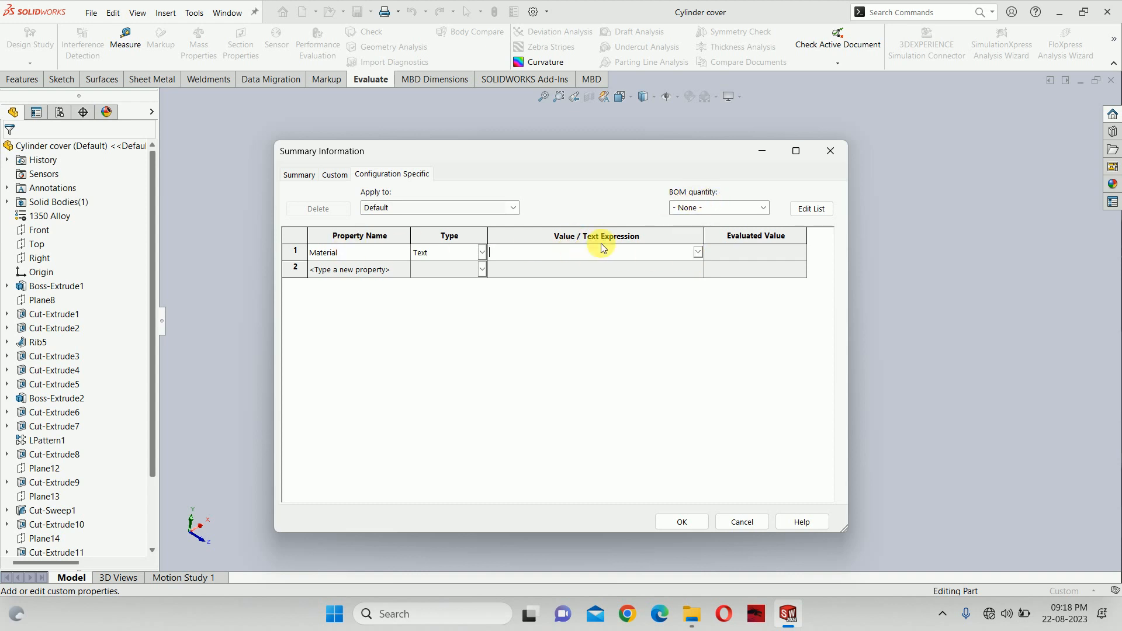
pyautogui.click(697, 252)
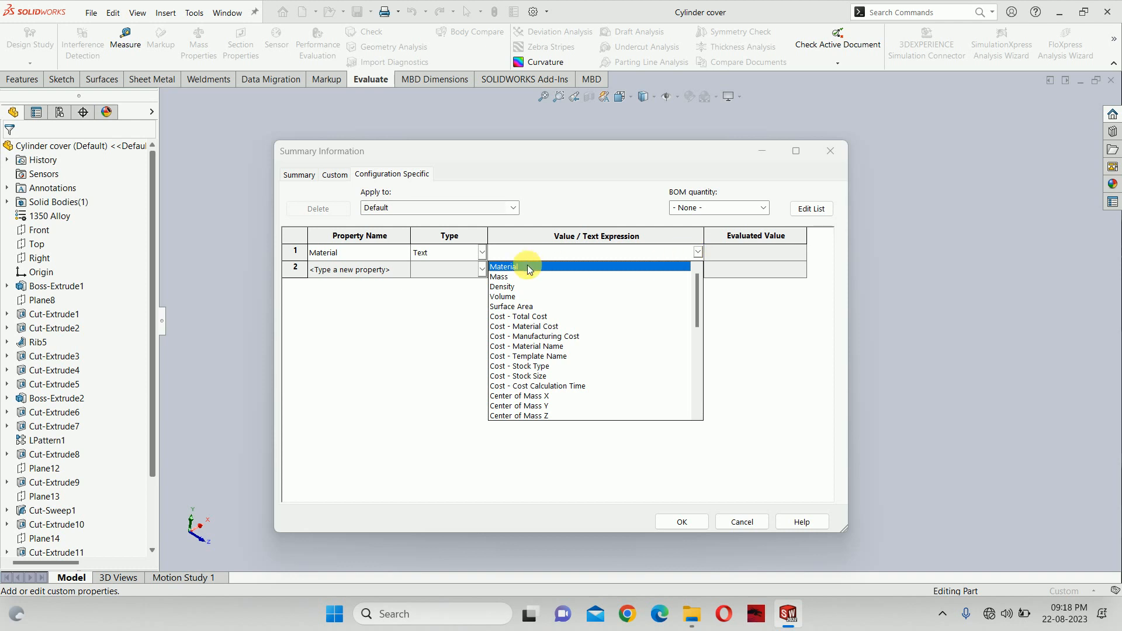
pyautogui.click(503, 267)
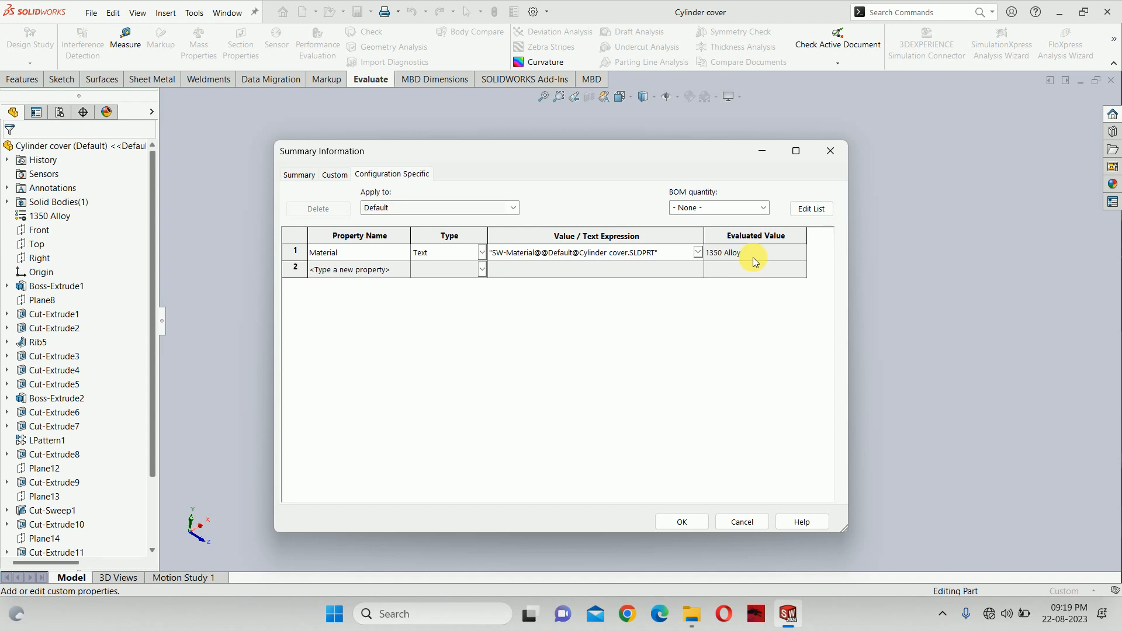
# Add a second configuration-specific property named "volume" and link its value to the part's Volume
pyautogui.click(398, 272)
pyautogui.click(406, 271)
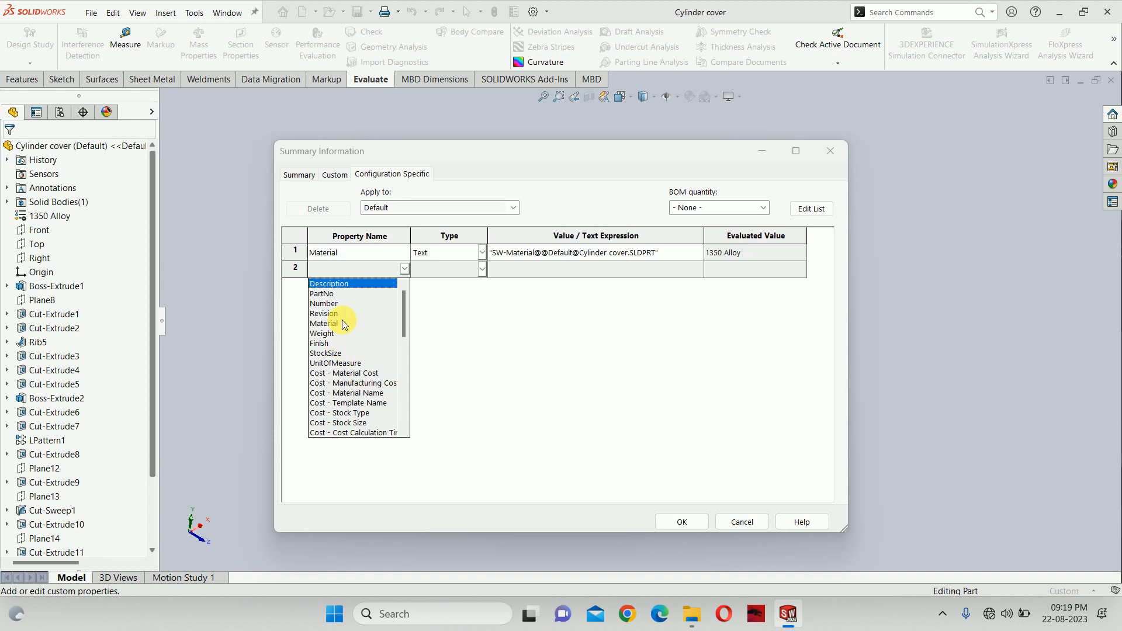
pyautogui.scroll(-8, 346, 325)
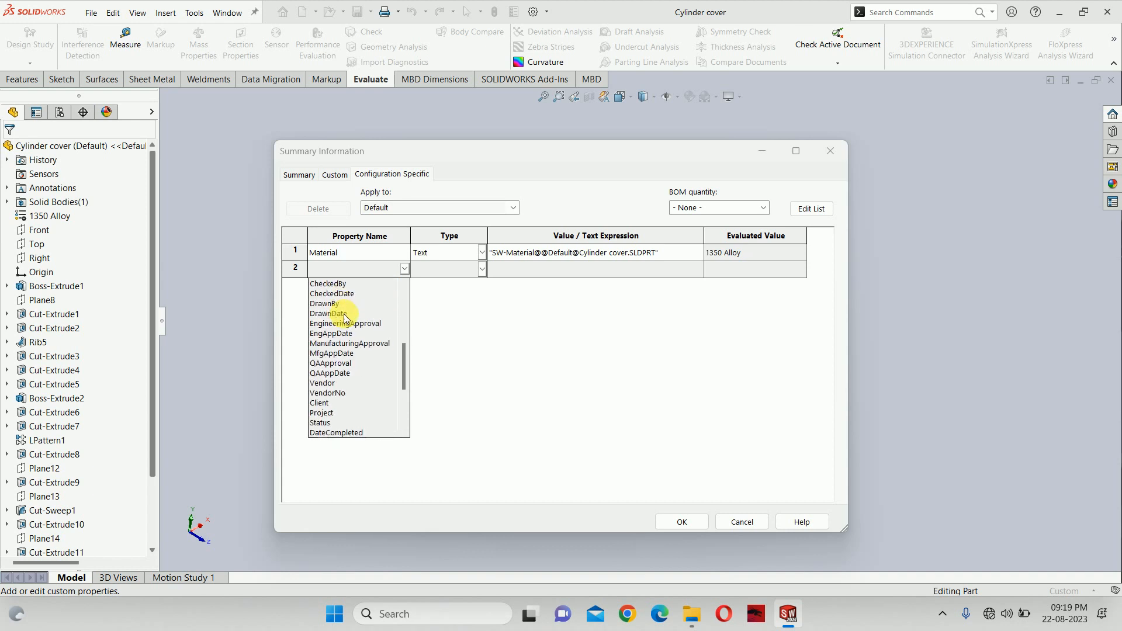
pyautogui.scroll(-3, 349, 371)
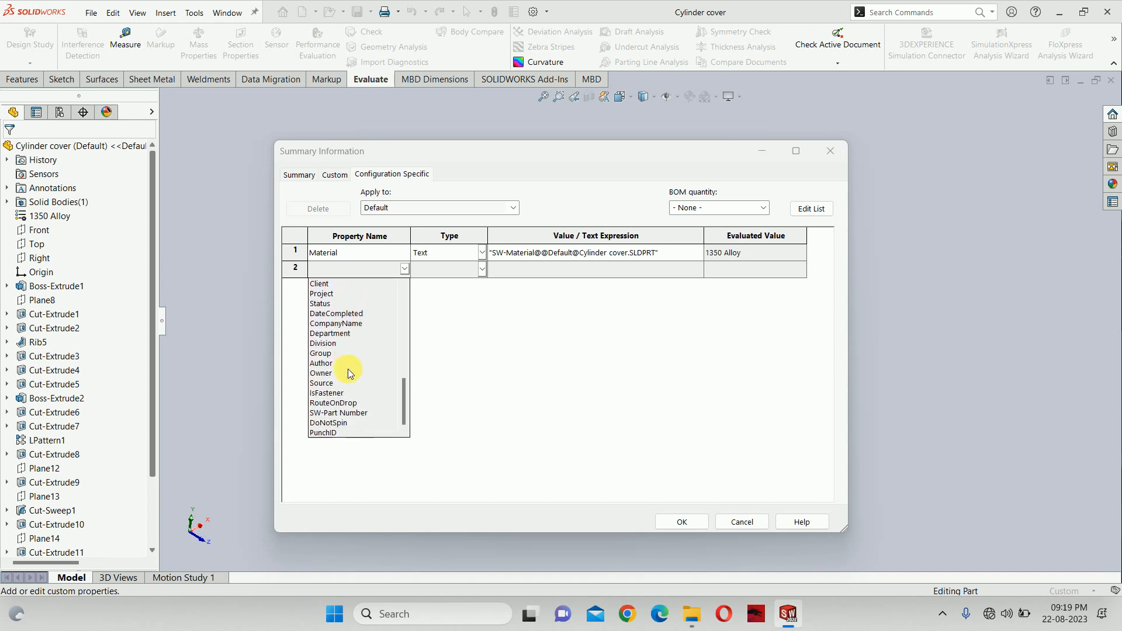
pyautogui.scroll(10, 348, 369)
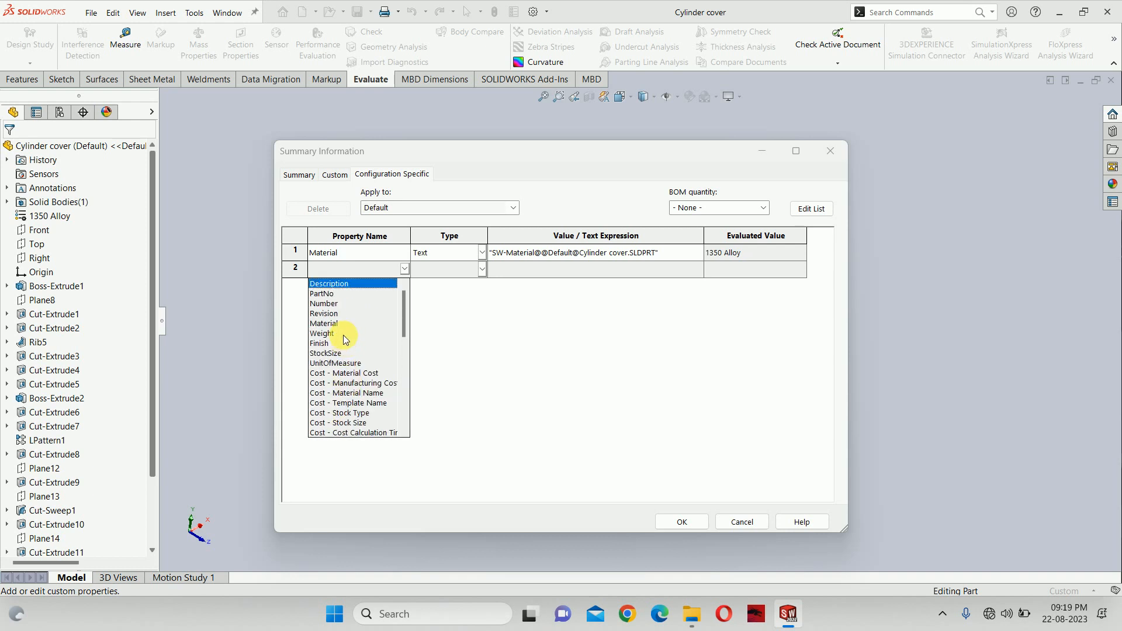
pyautogui.click(327, 283)
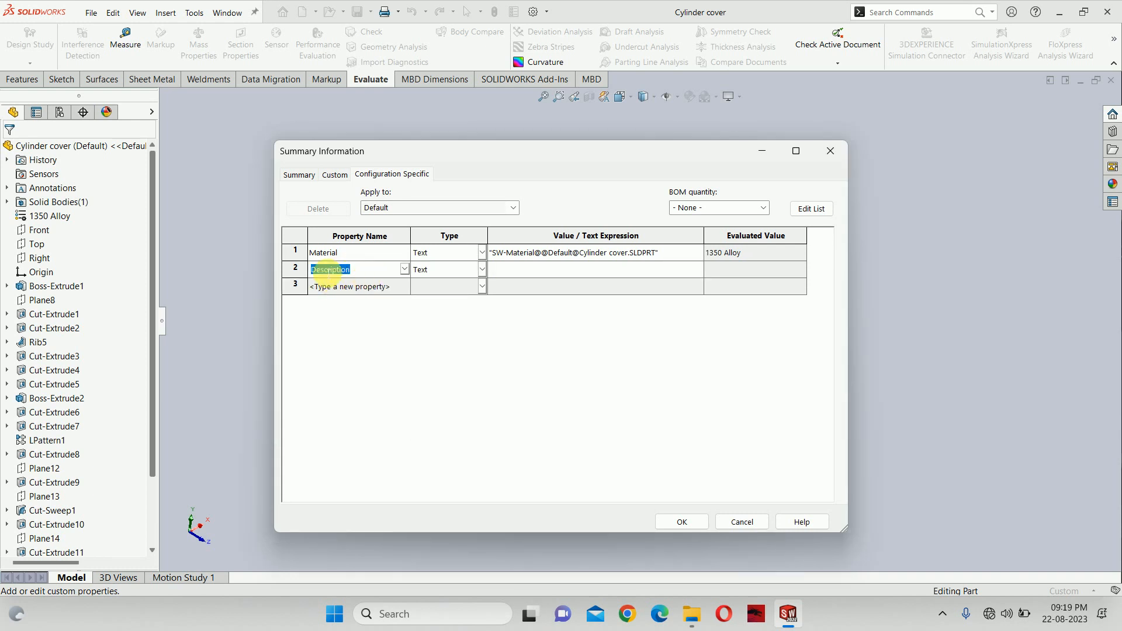
pyautogui.write('volume')
pyautogui.click(535, 274)
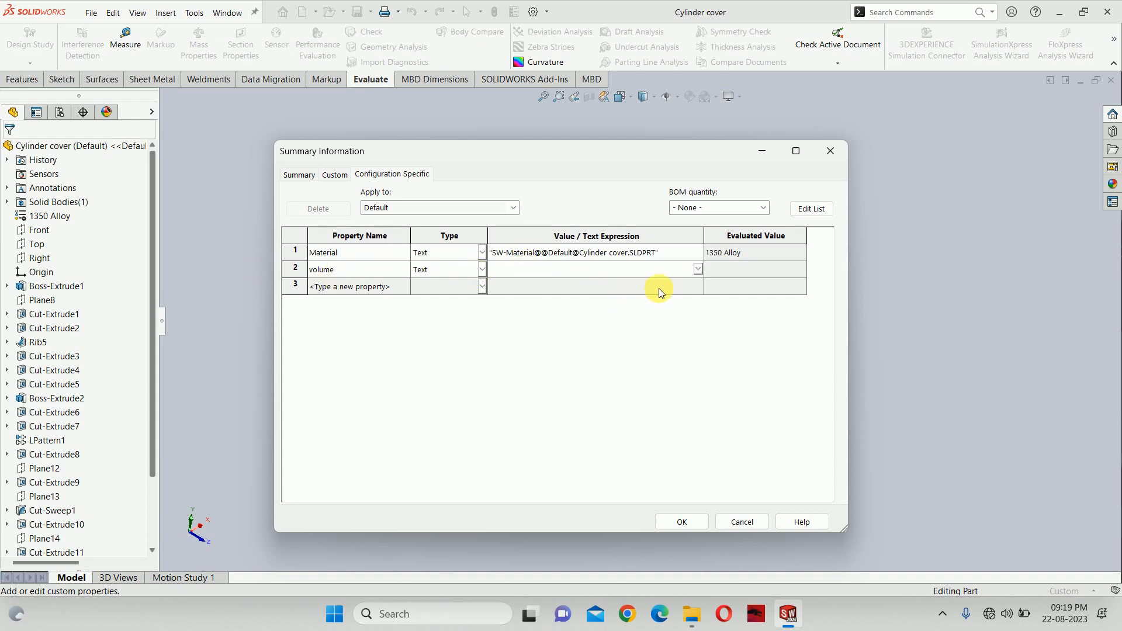
pyautogui.click(697, 269)
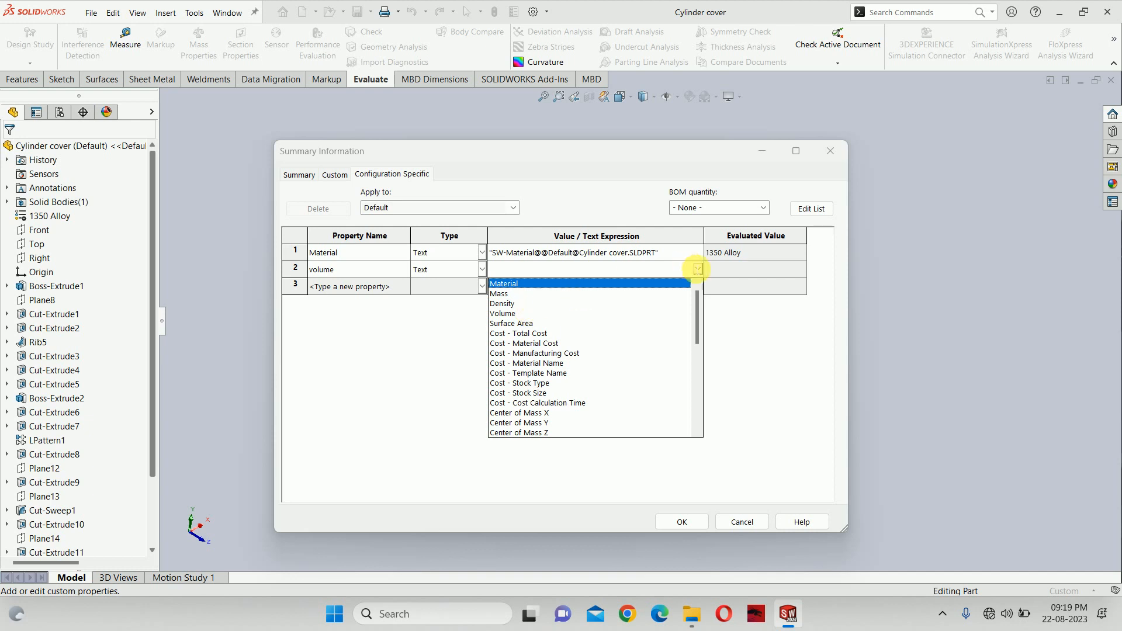
pyautogui.click(698, 269)
pyautogui.click(698, 269)
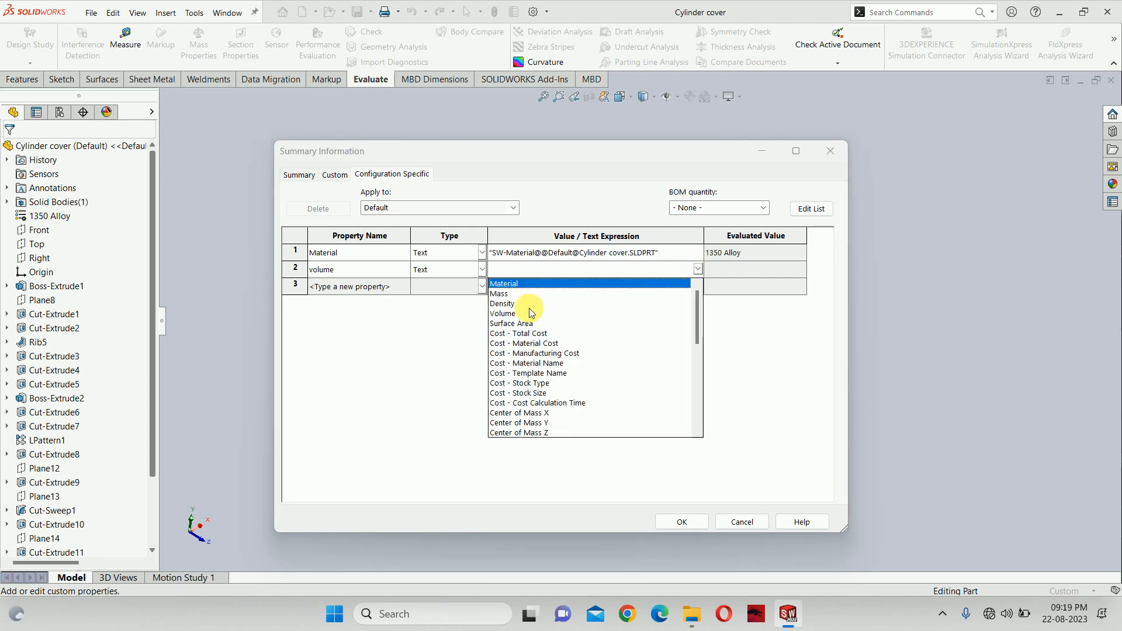
pyautogui.click(503, 314)
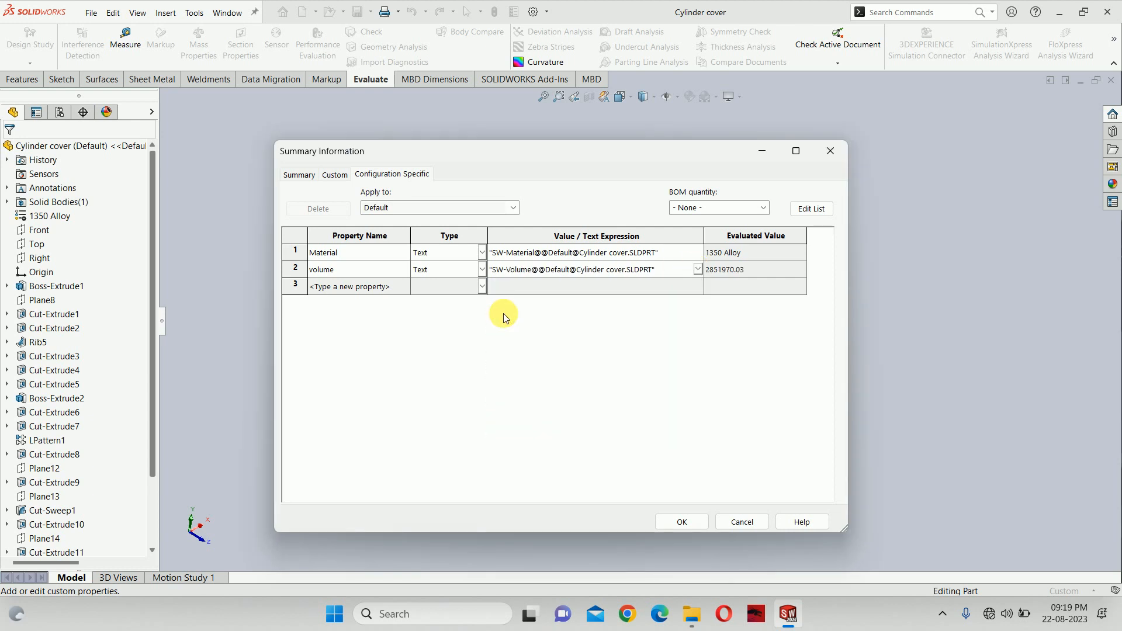
# Add a third configuration-specific property named "density" and link its value to the part's Density
pyautogui.click(352, 292)
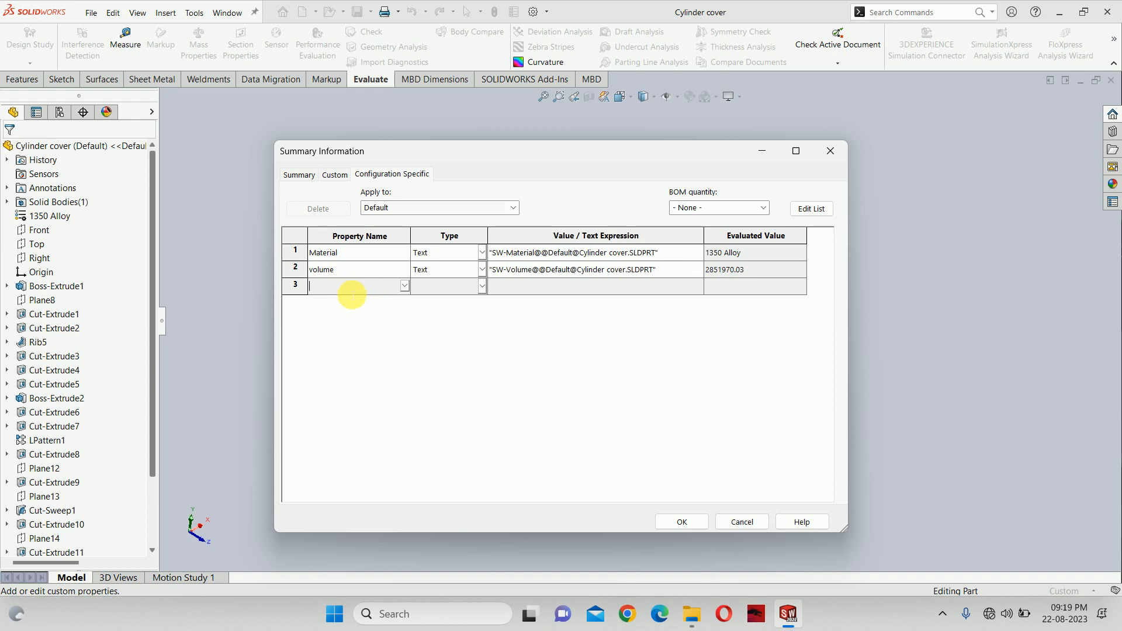
pyautogui.click(403, 285)
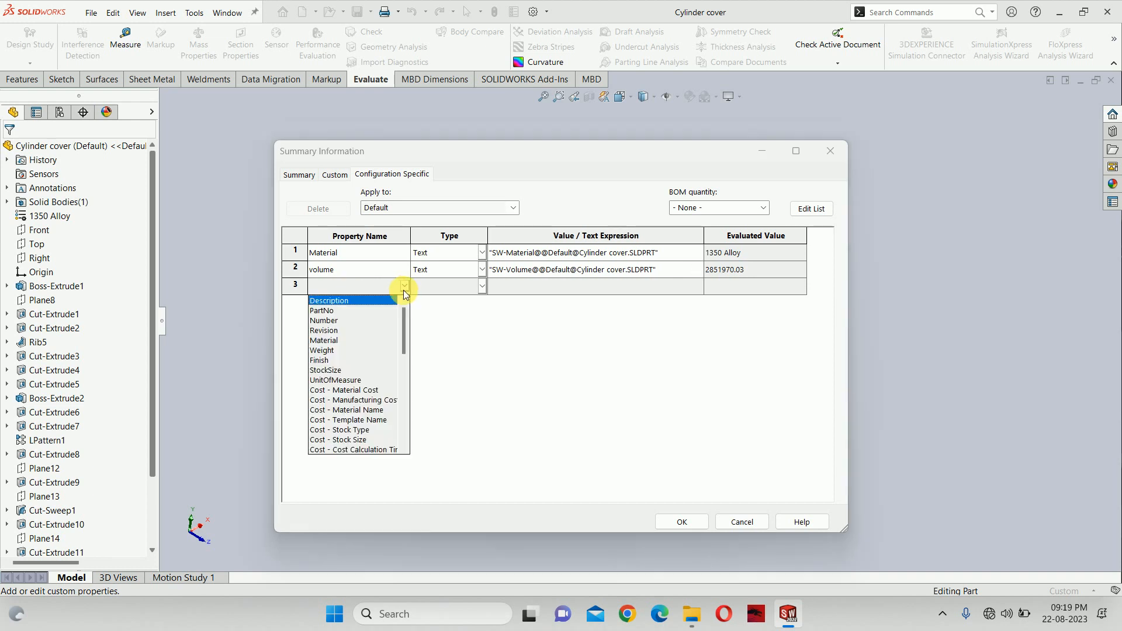
pyautogui.click(345, 281)
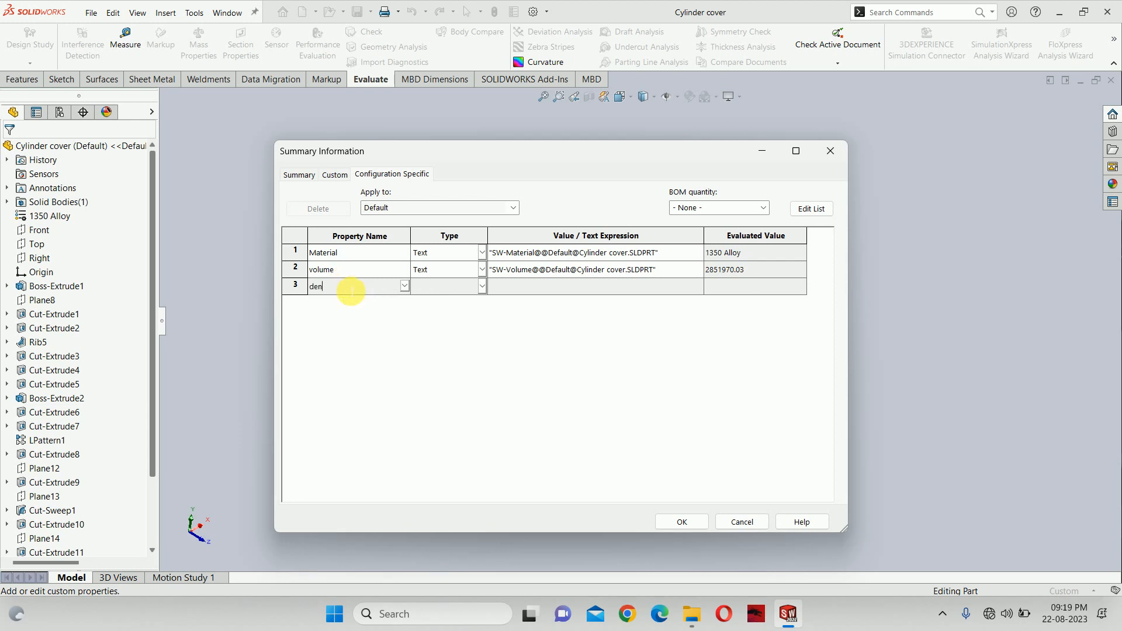
pyautogui.click(591, 287)
pyautogui.click(698, 286)
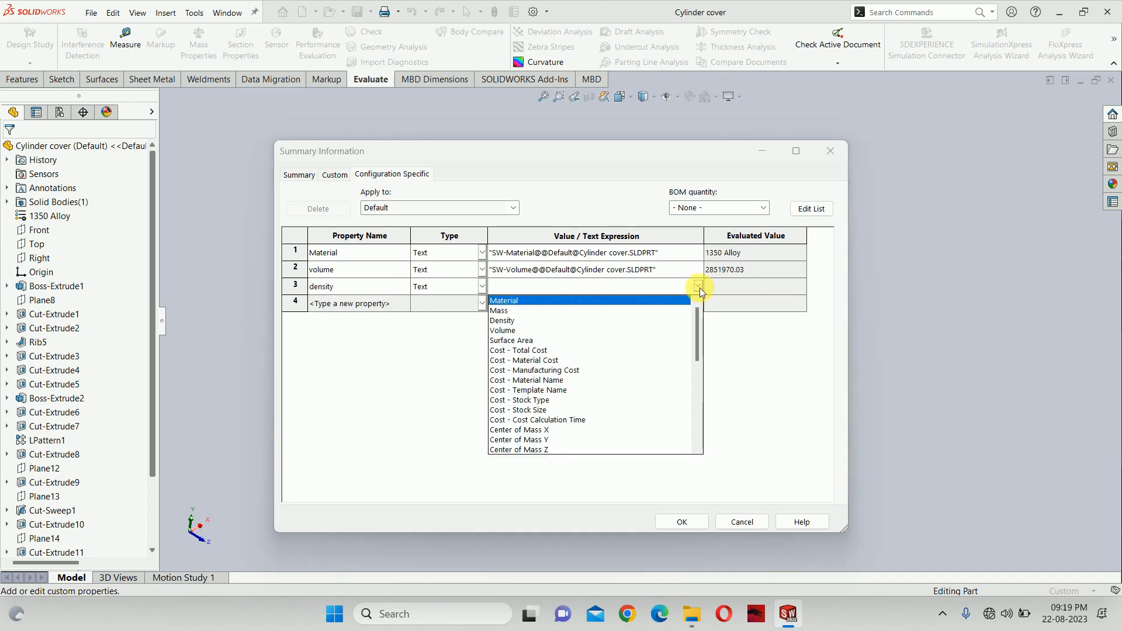
pyautogui.click(509, 325)
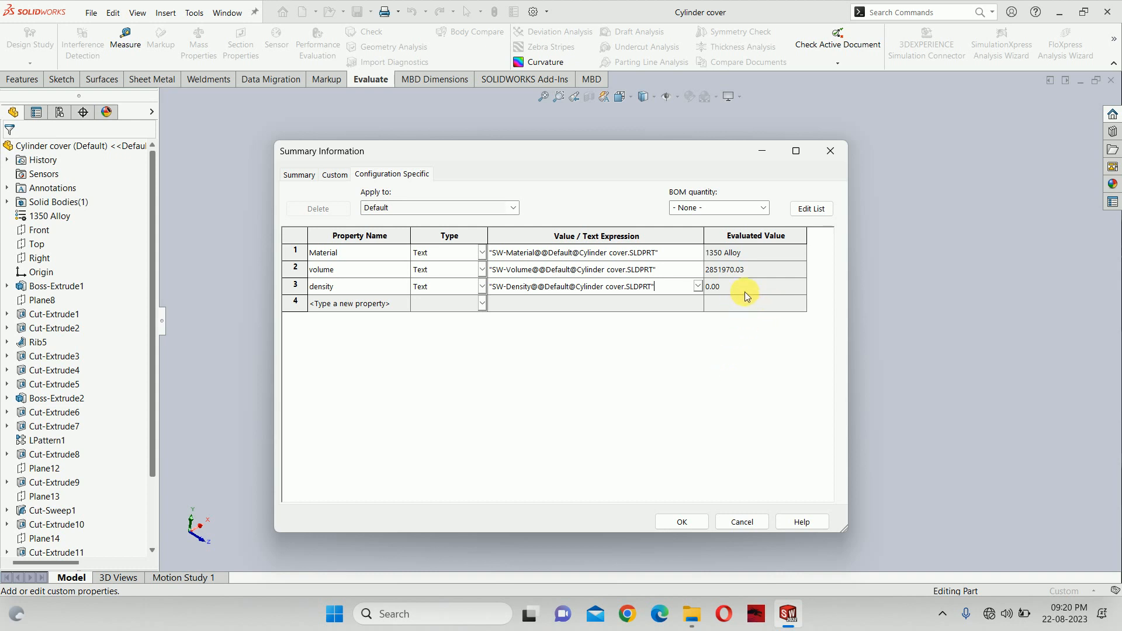
# Add a Weight property linked to the part's Mass and accept the configuration-specific properties
pyautogui.click(392, 306)
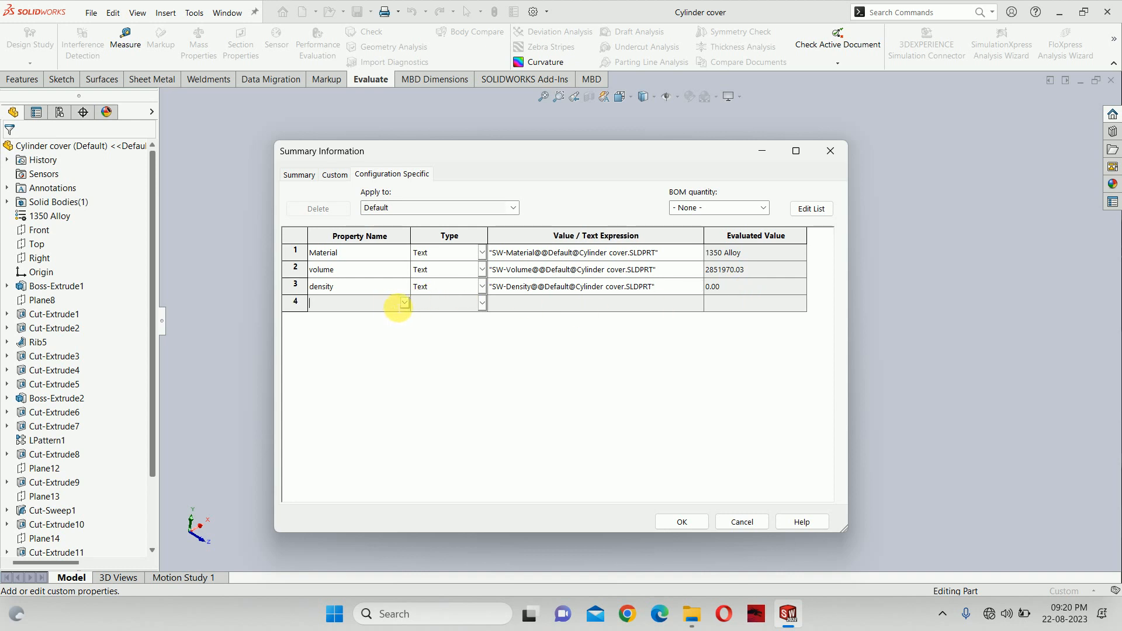
pyautogui.click(404, 302)
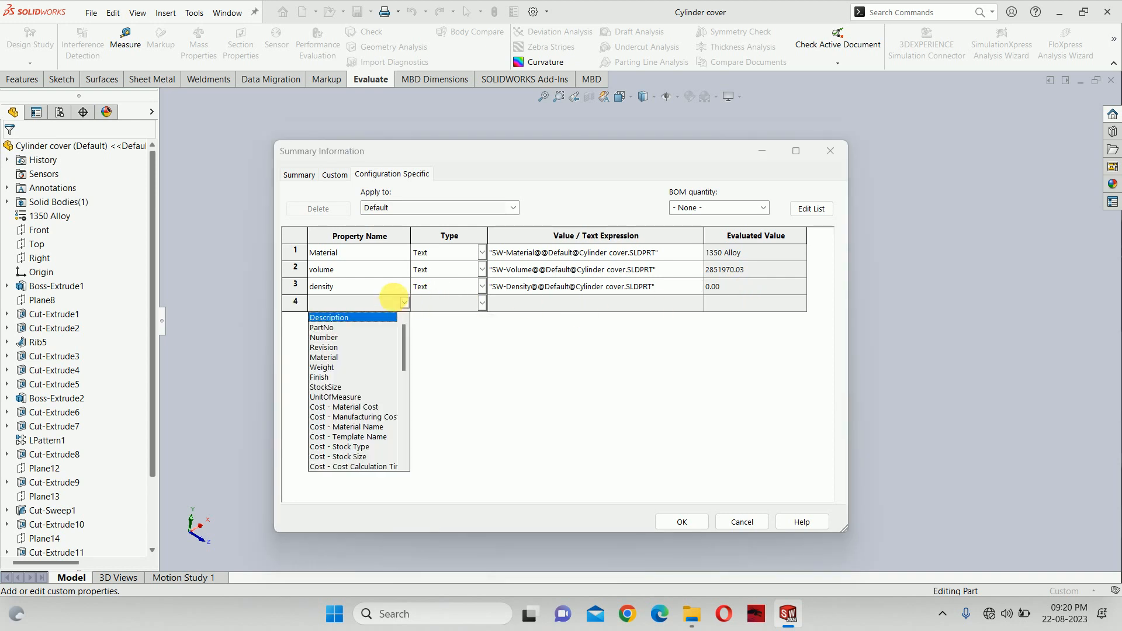
pyautogui.click(338, 367)
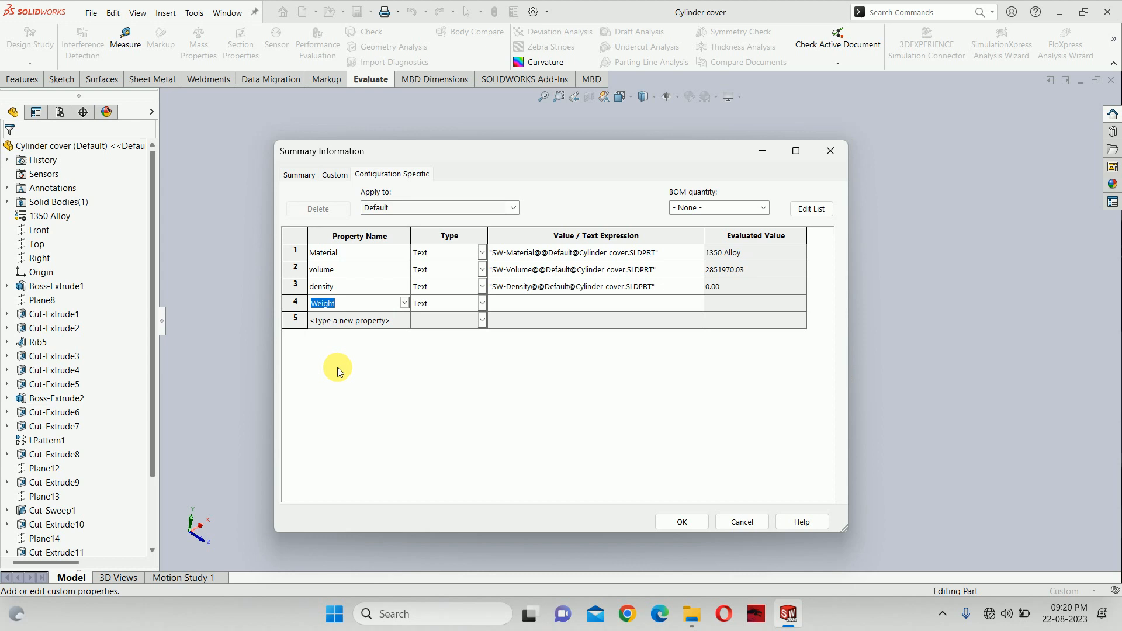
pyautogui.click(654, 311)
pyautogui.click(698, 303)
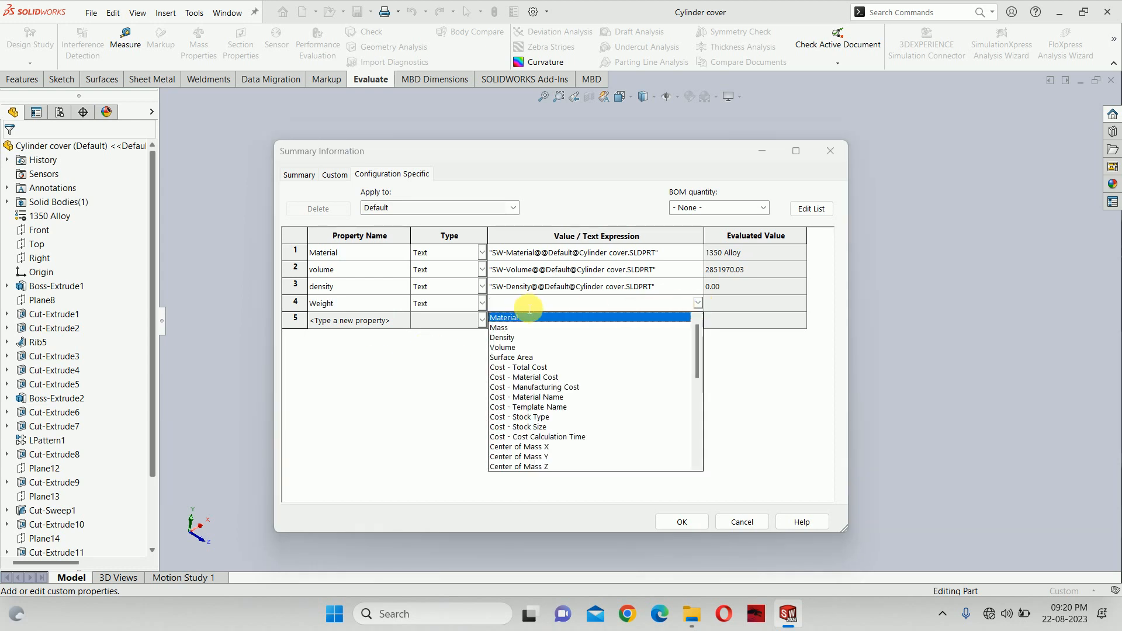
pyautogui.click(498, 327)
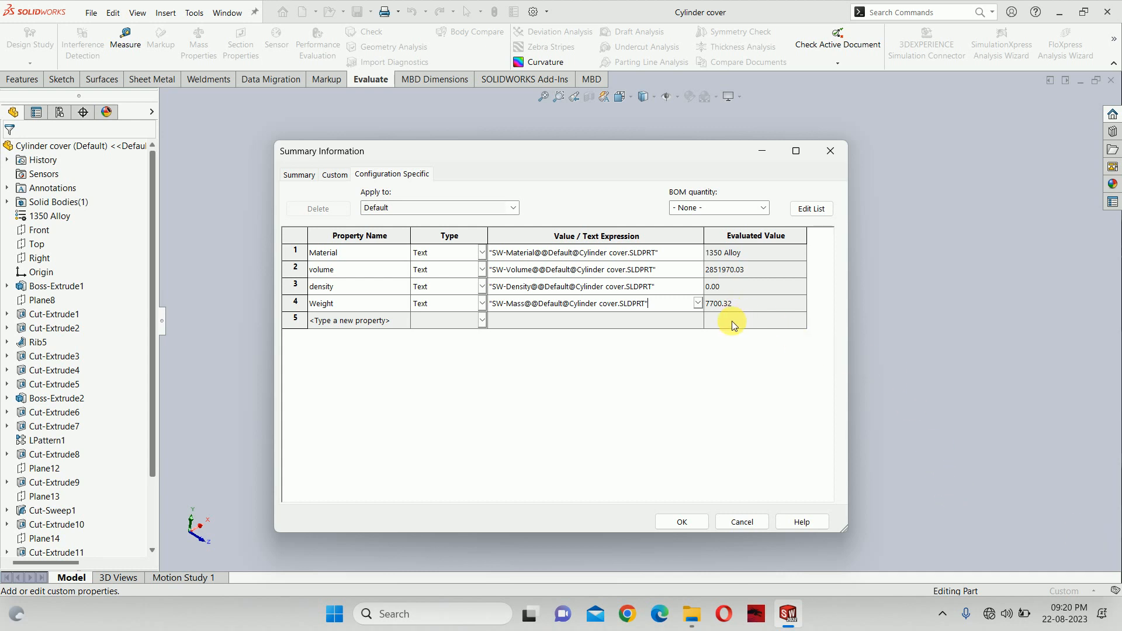
pyautogui.click(682, 521)
# Change the document units to MMGS (millimeter, gram, second) and recheck the evaluated values of the file properties
pyautogui.click(1074, 590)
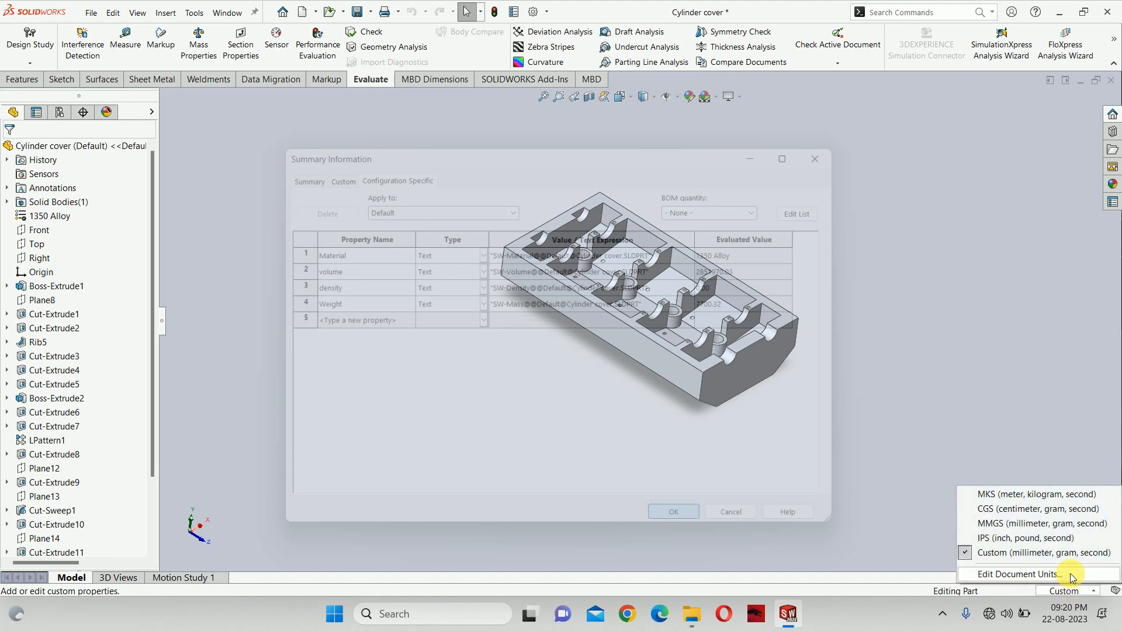
pyautogui.click(1030, 523)
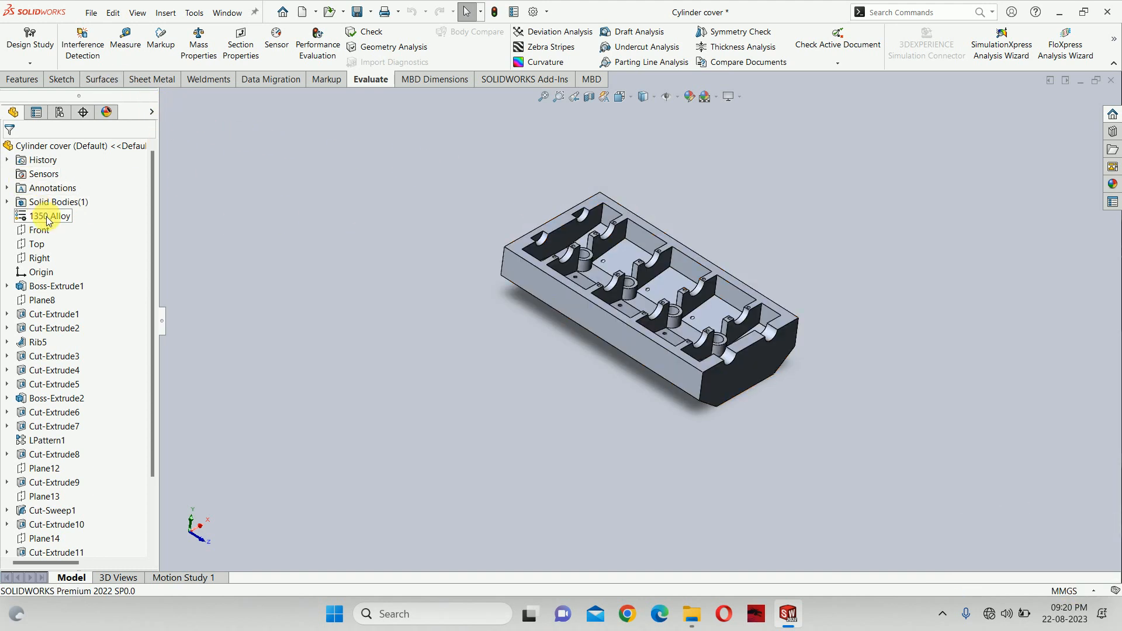
pyautogui.click(91, 12)
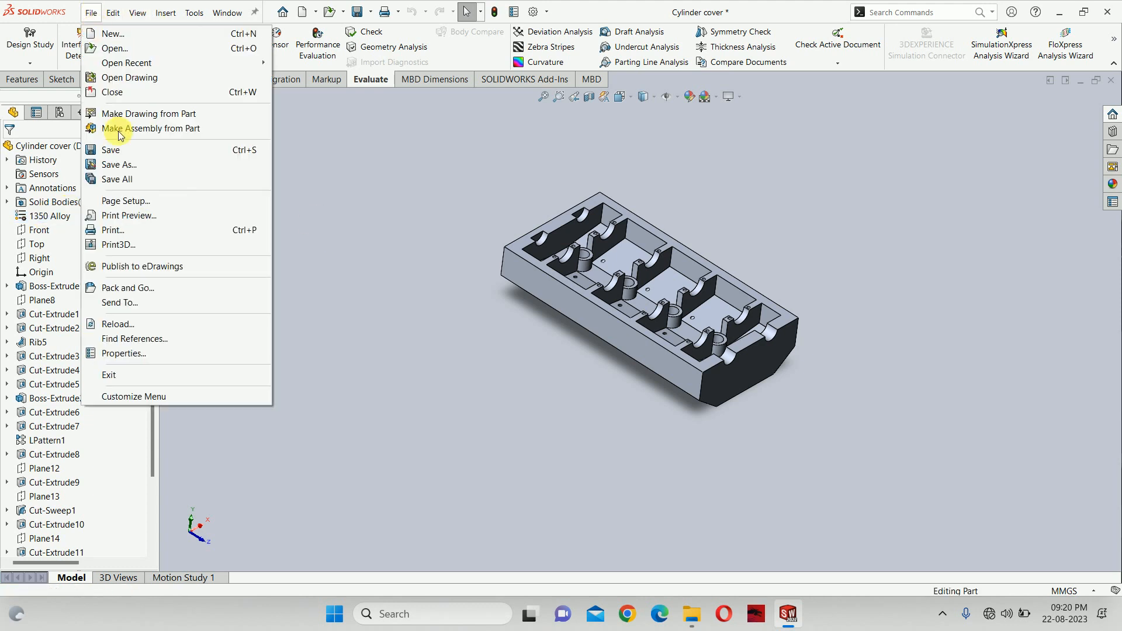
pyautogui.click(120, 353)
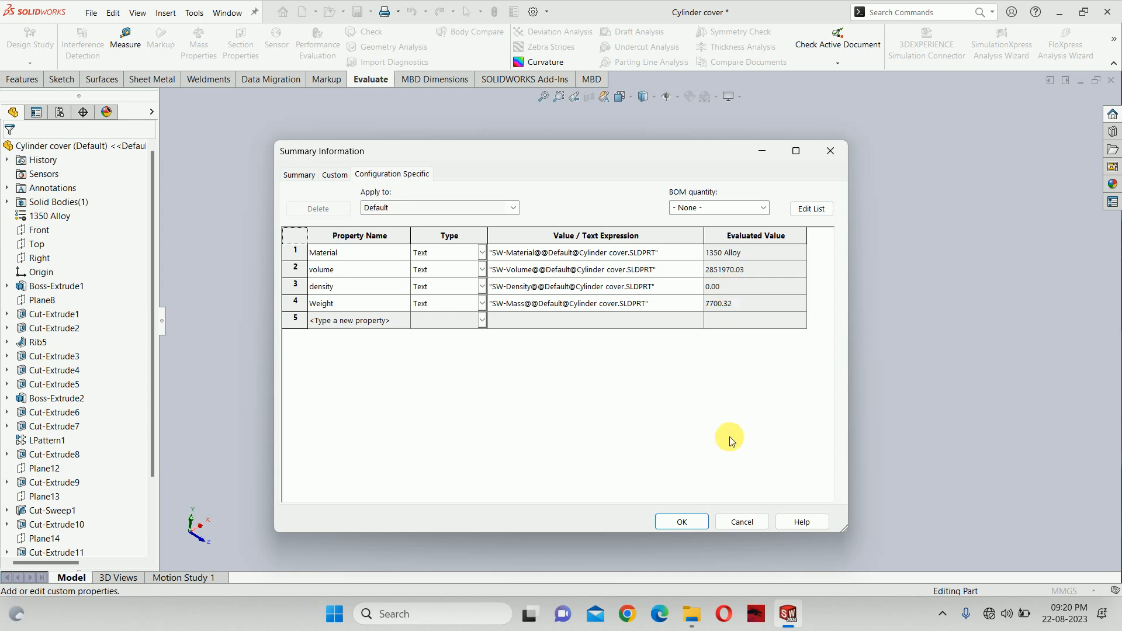
pyautogui.click(742, 521)
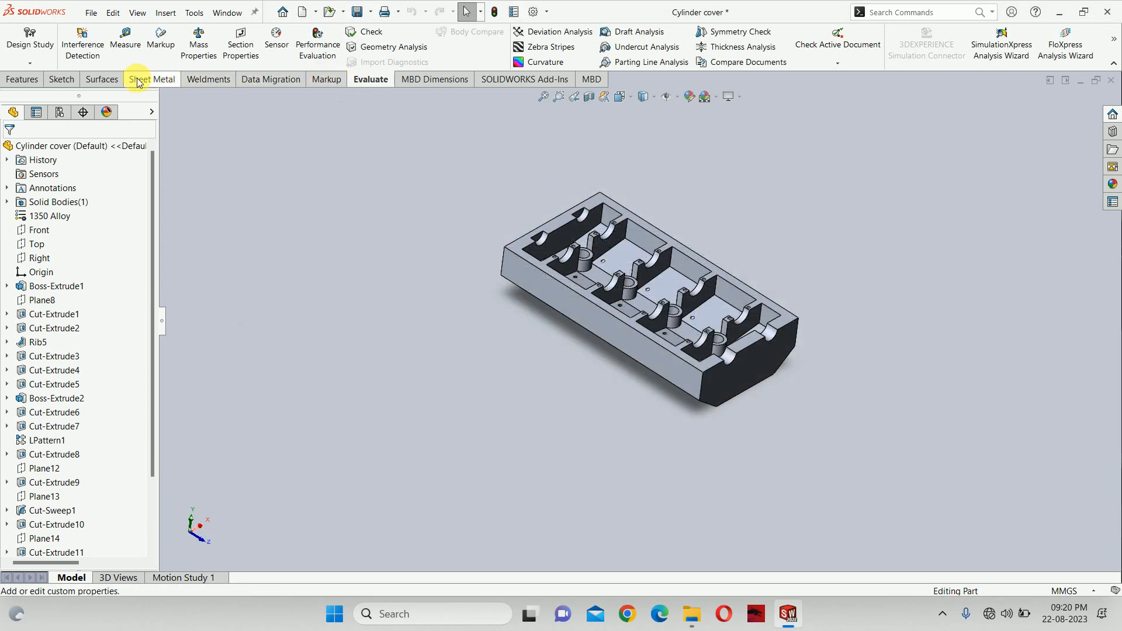
# Evaluate and recalculate the mass properties of the Cylinder cover to check its density, mass and volume
pyautogui.click(372, 80)
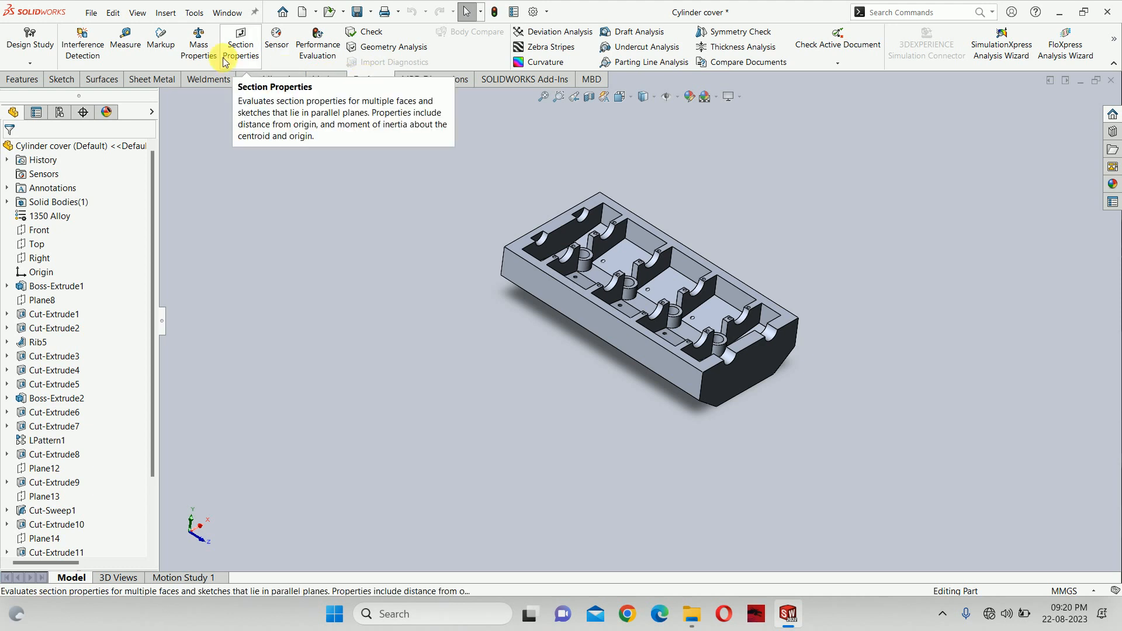
pyautogui.click(199, 36)
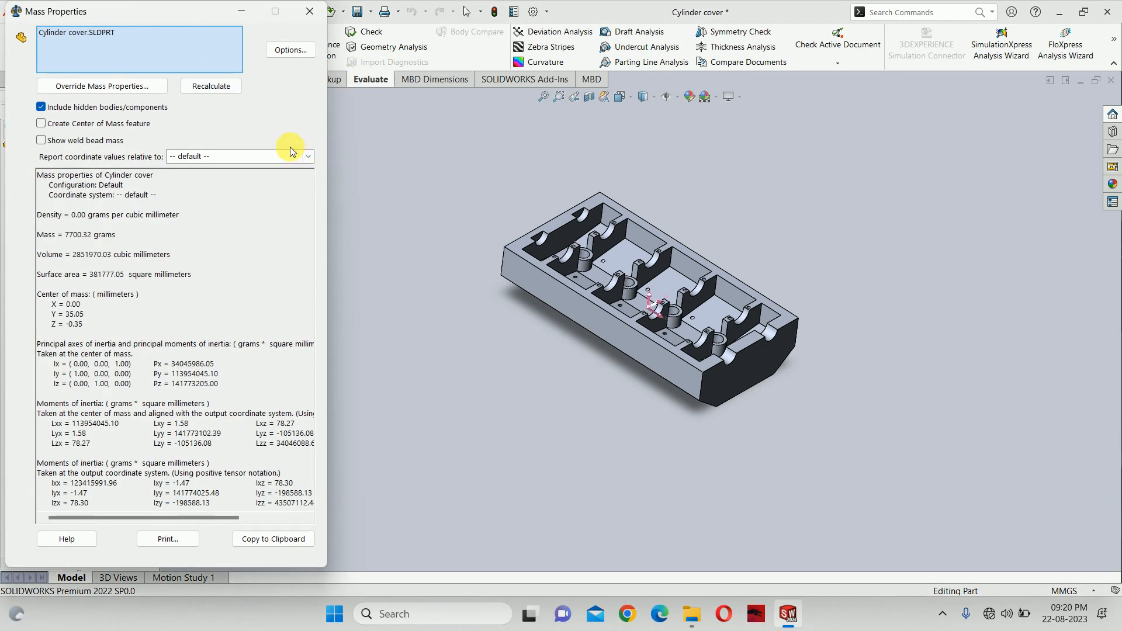
pyautogui.click(214, 92)
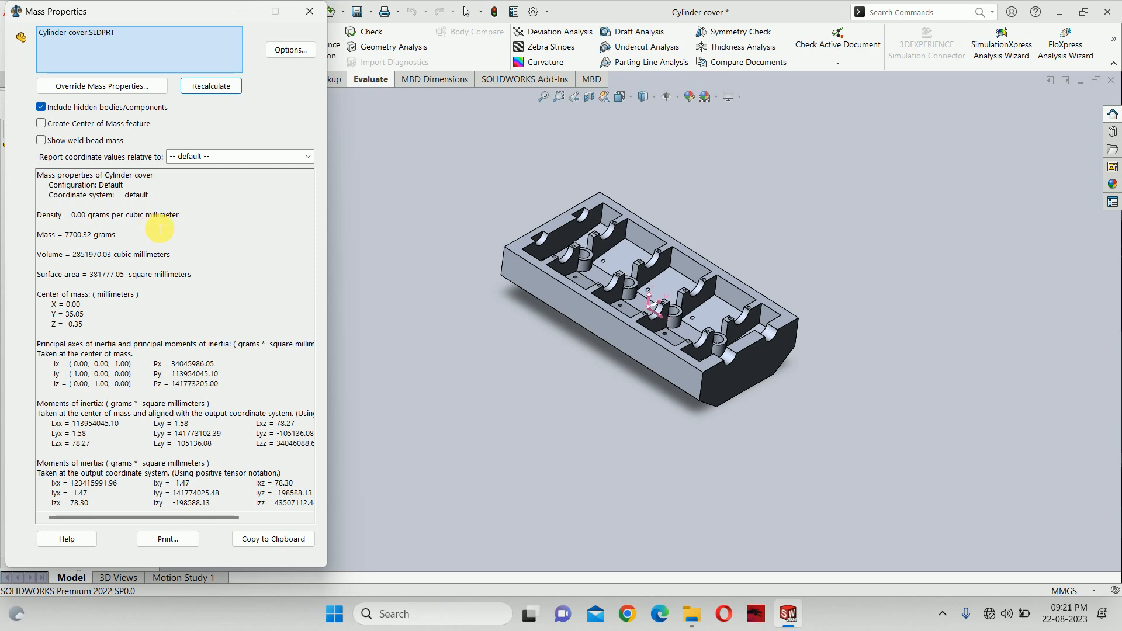
# Switch the document units to MKS and evaluate the mass properties of the Cylinder cover
pyautogui.click(310, 11)
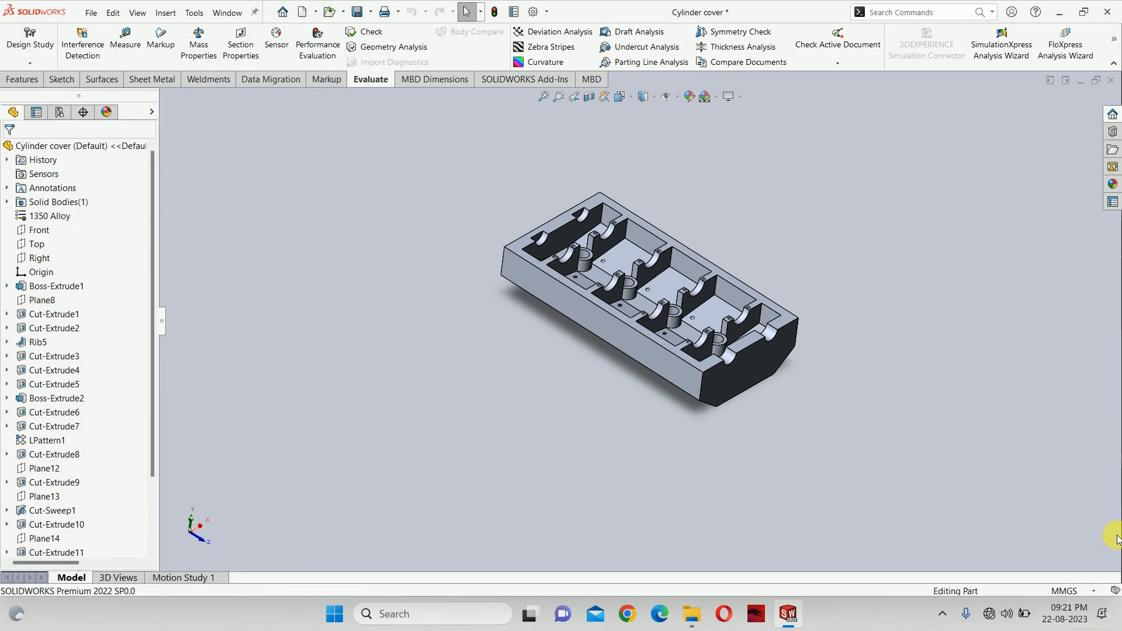
pyautogui.click(1066, 592)
pyautogui.click(1034, 509)
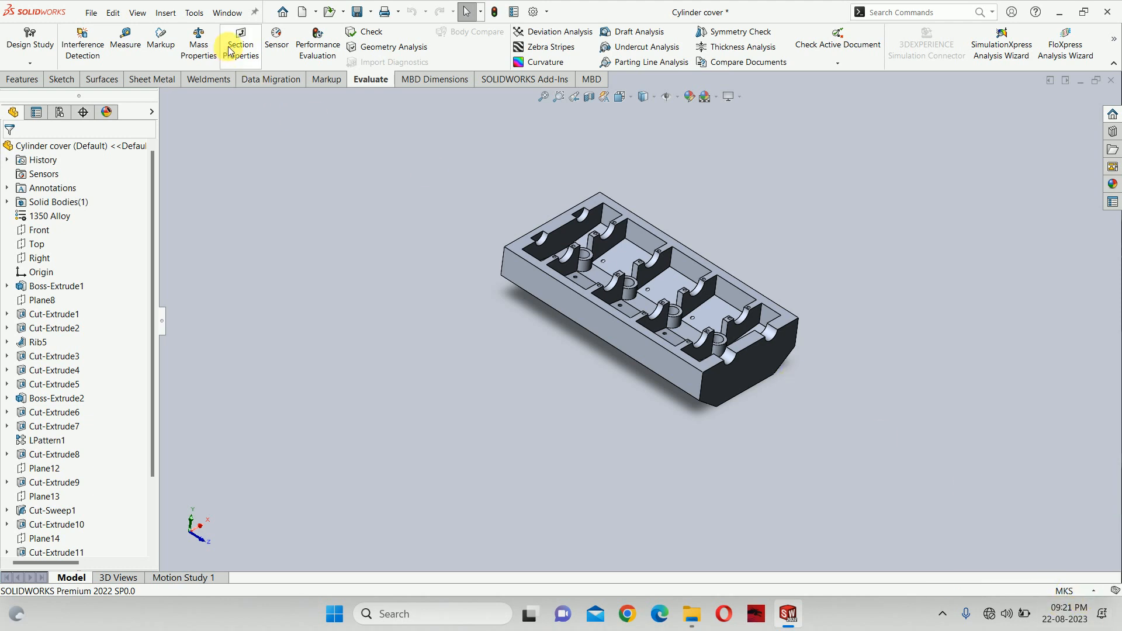
pyautogui.click(198, 40)
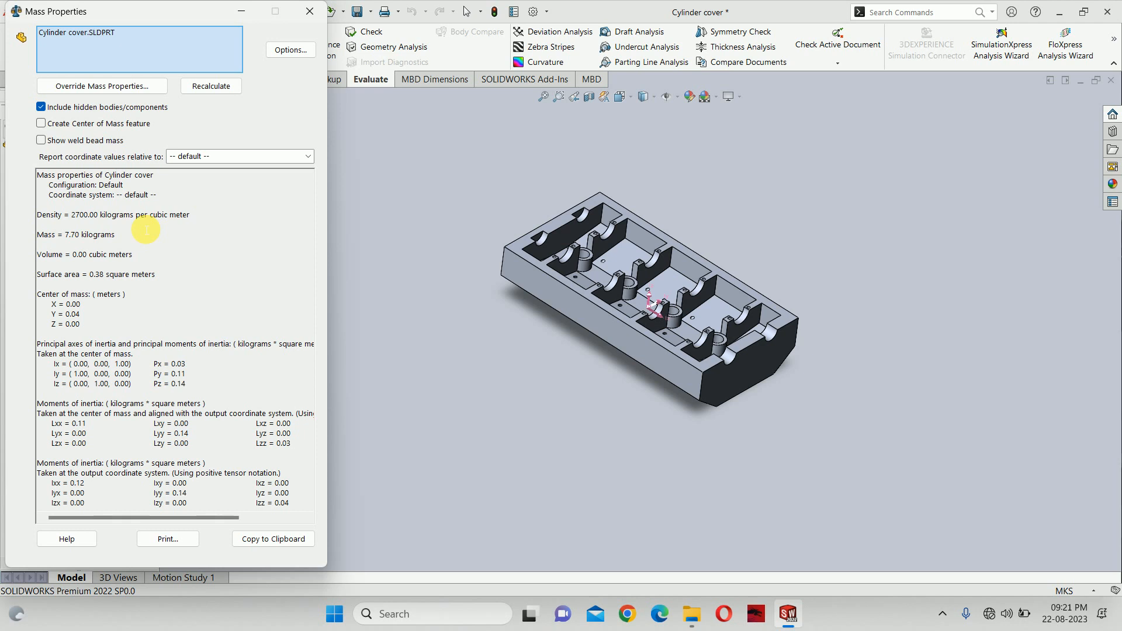
pyautogui.click(309, 11)
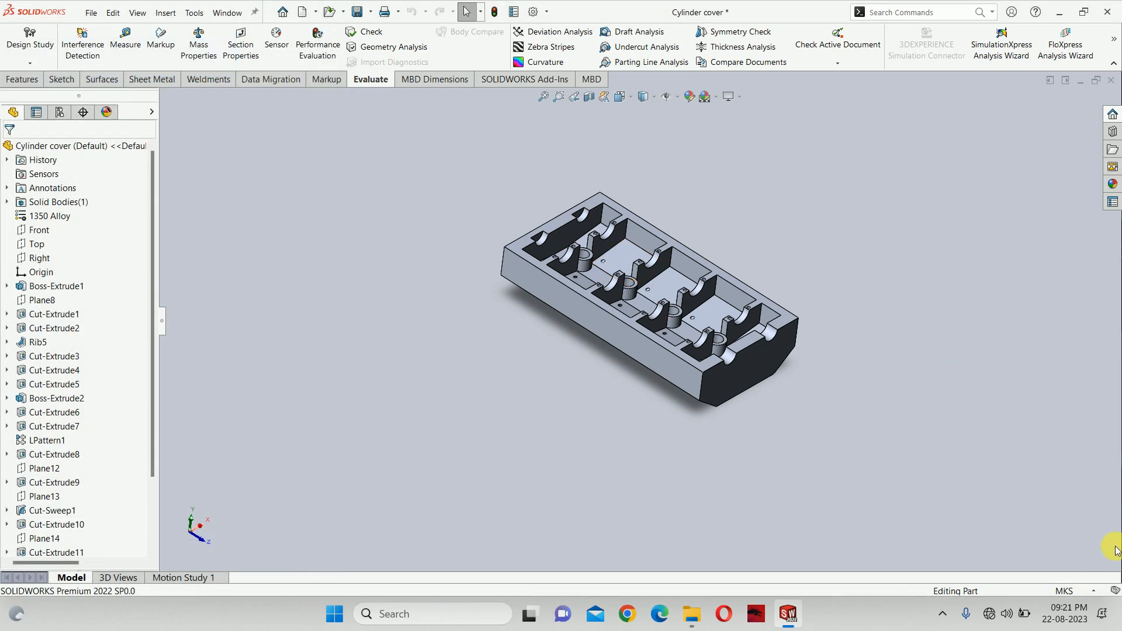
# Set the document units to MMGS (millimeter, gram, second), then close the Cylinder cover part and save its changes
pyautogui.click(1072, 589)
pyautogui.click(1019, 538)
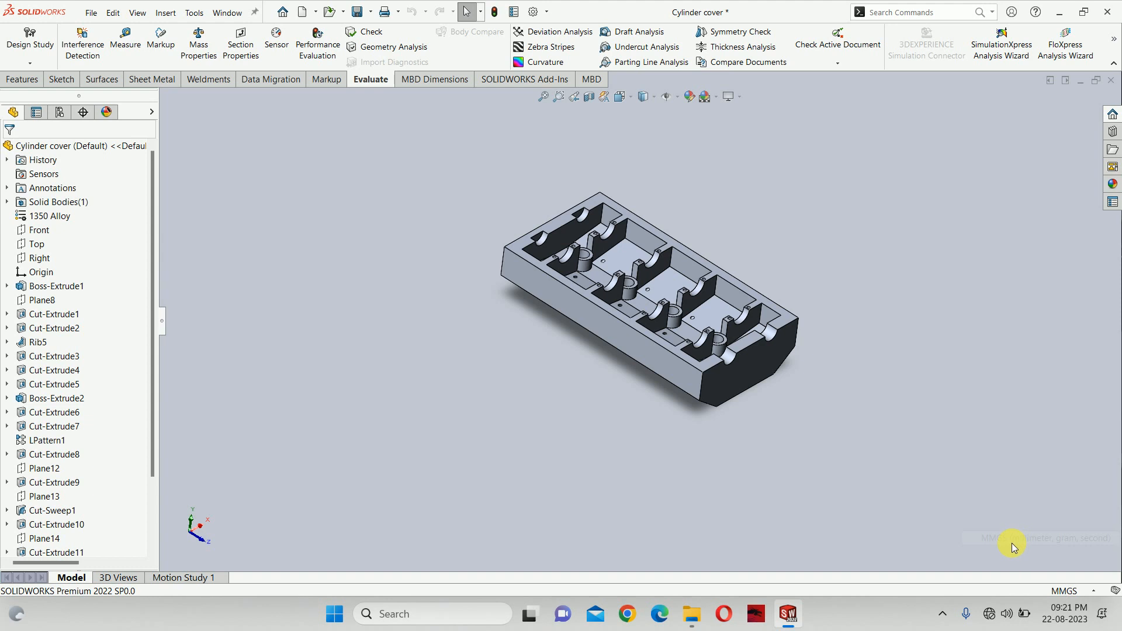
pyautogui.moveTo(876, 393); pyautogui.dragTo(797, 231, button='middle')
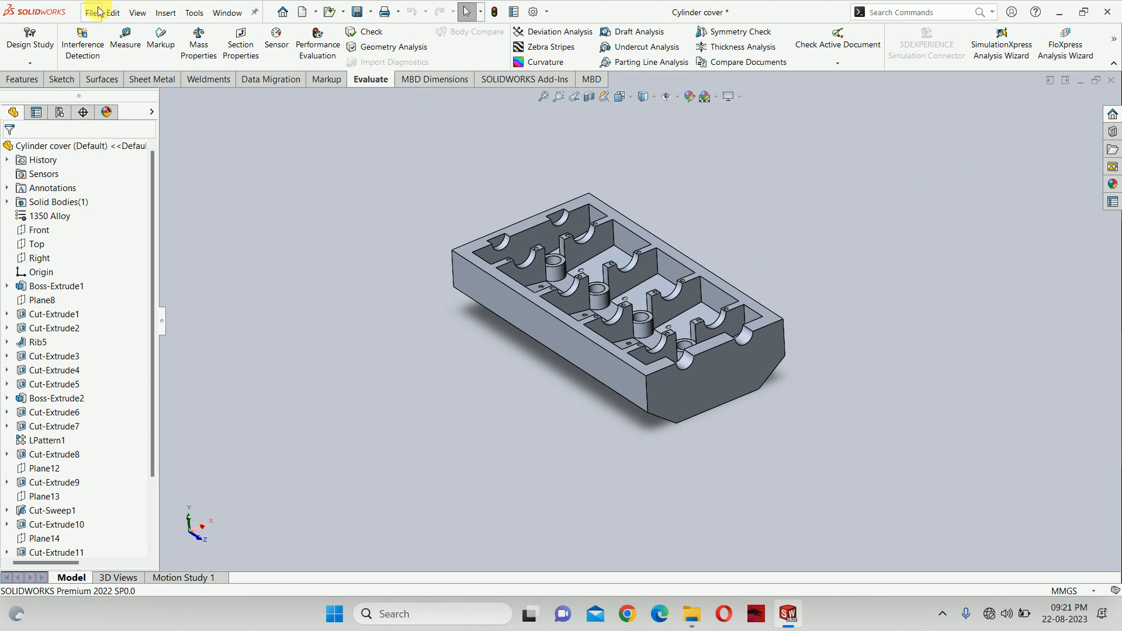
pyautogui.click(1111, 82)
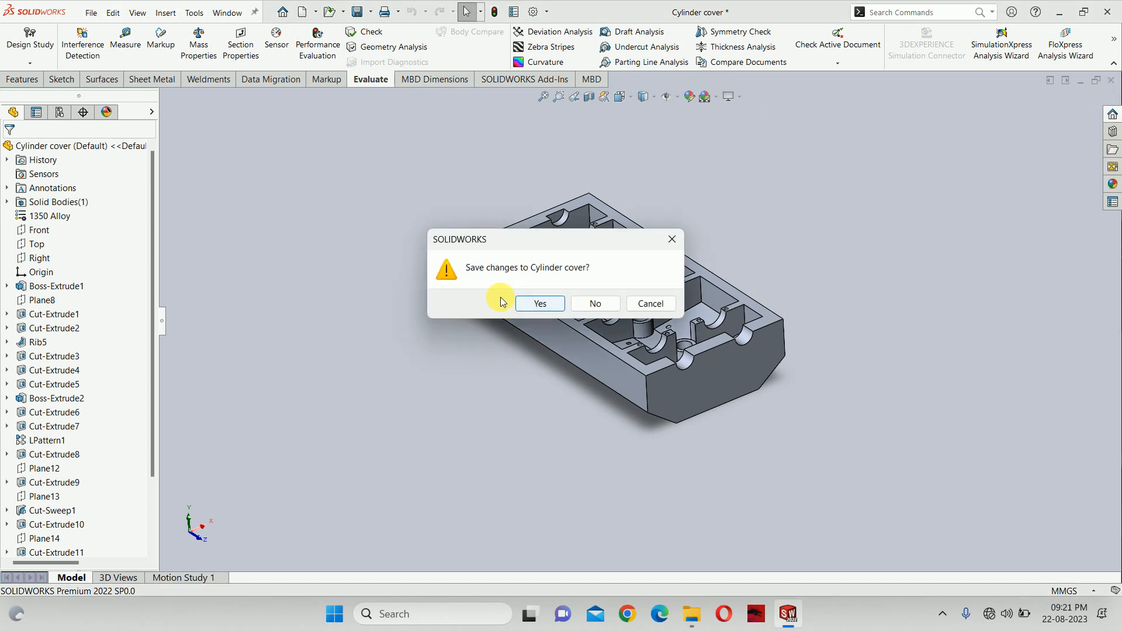
pyautogui.click(534, 304)
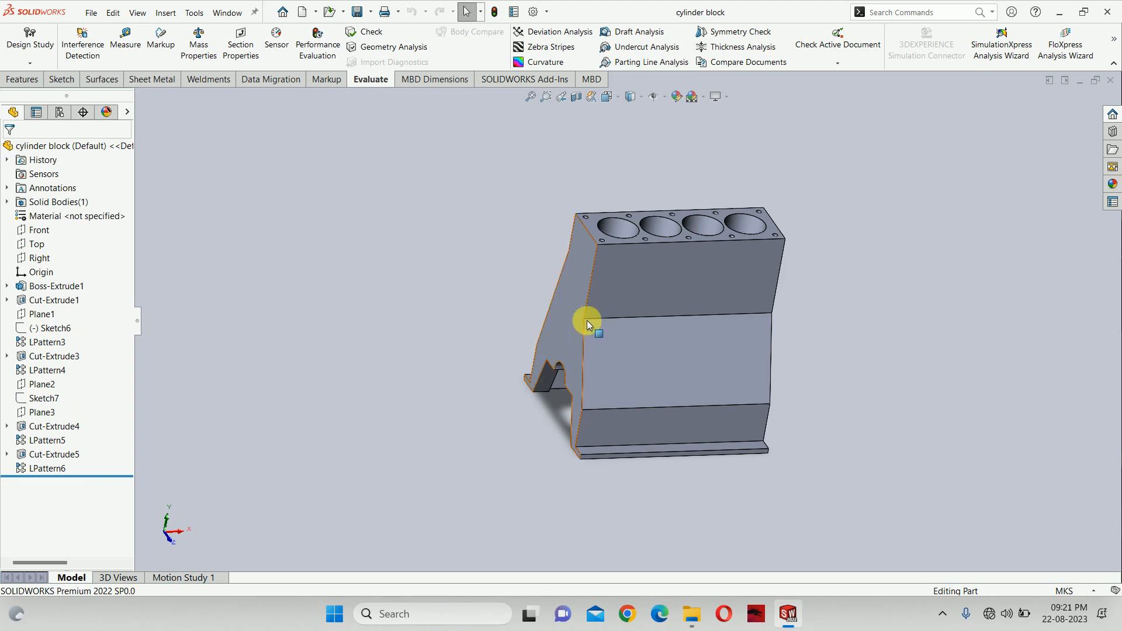
# Assign Gray Cast Iron from the Iron category of SOLIDWORKS Materials to the cylinder block
pyautogui.click(89, 12)
pyautogui.click(418, 170)
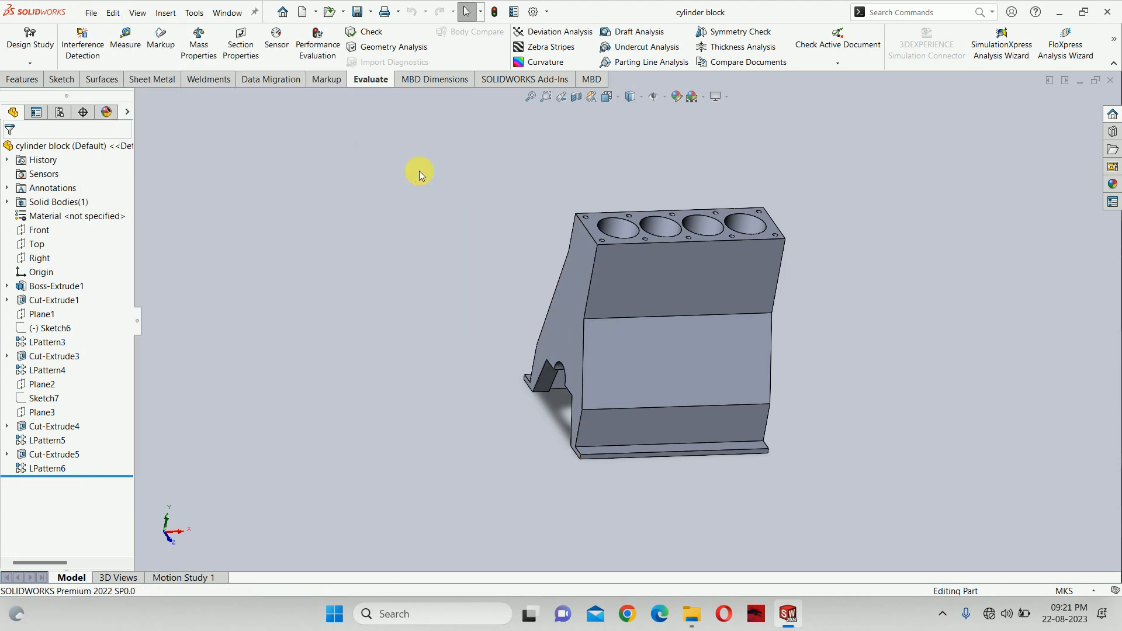
pyautogui.rightClick(56, 215)
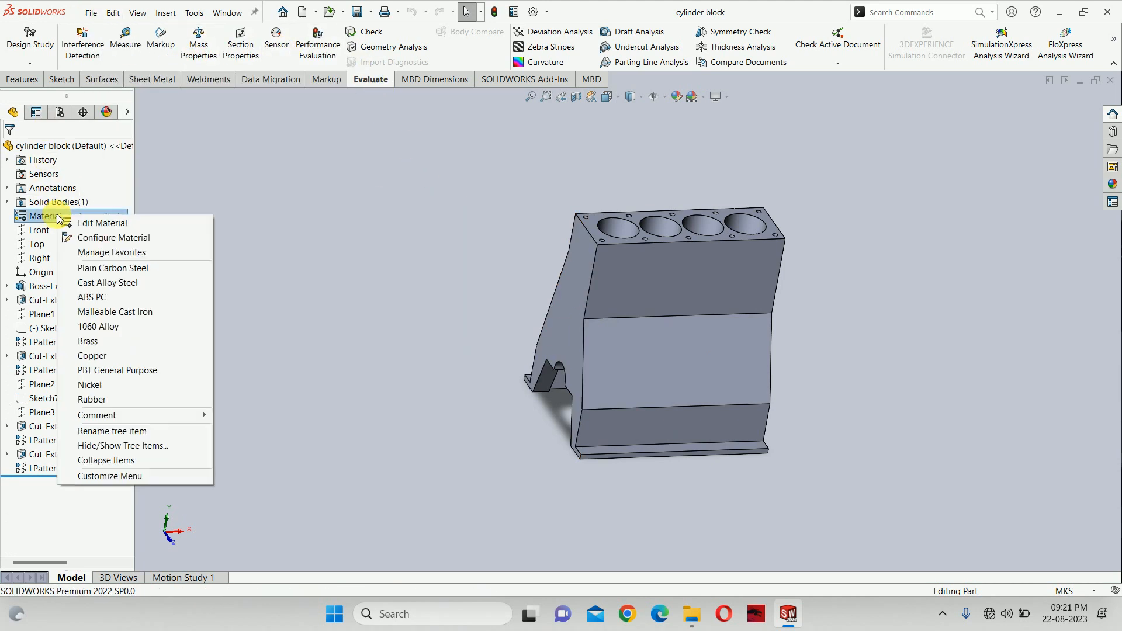
pyautogui.click(104, 222)
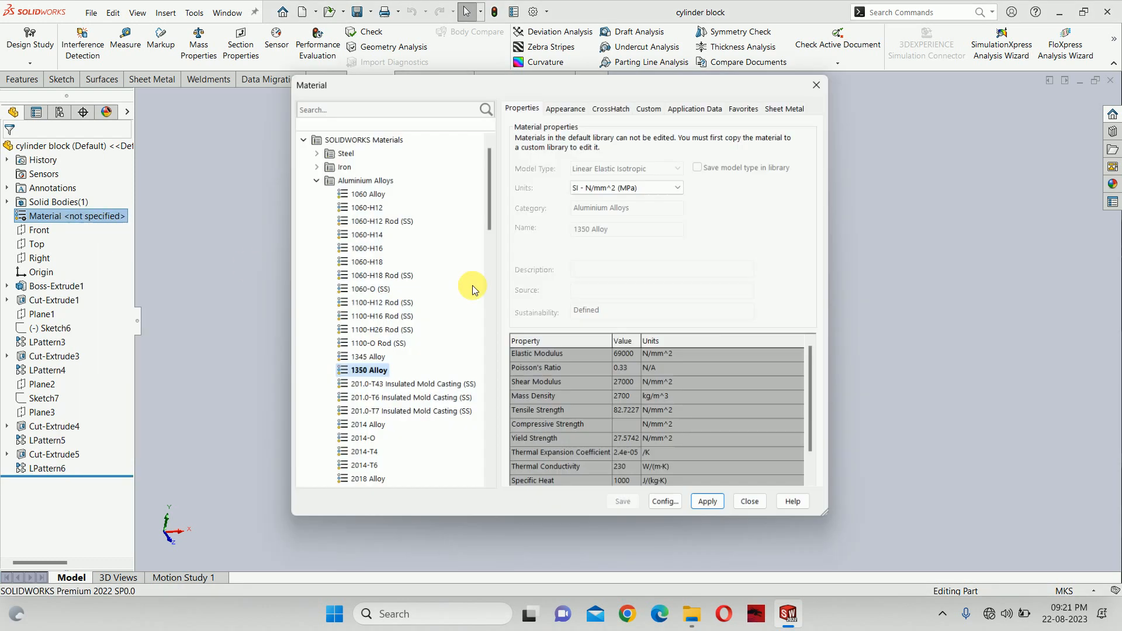
pyautogui.click(311, 177)
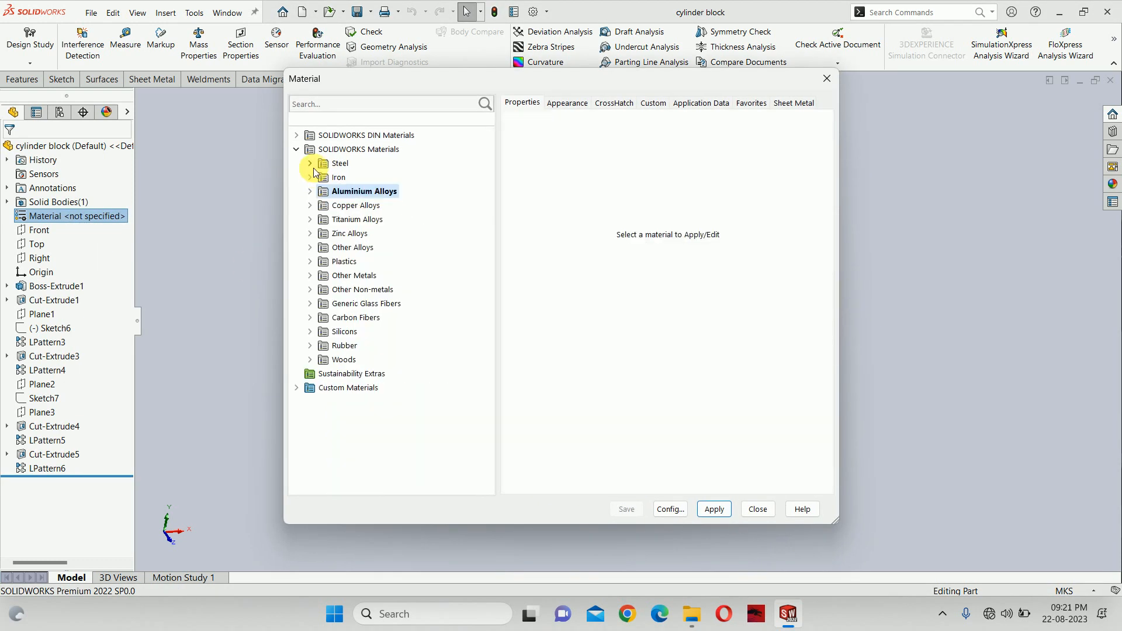
pyautogui.click(311, 177)
pyautogui.click(370, 219)
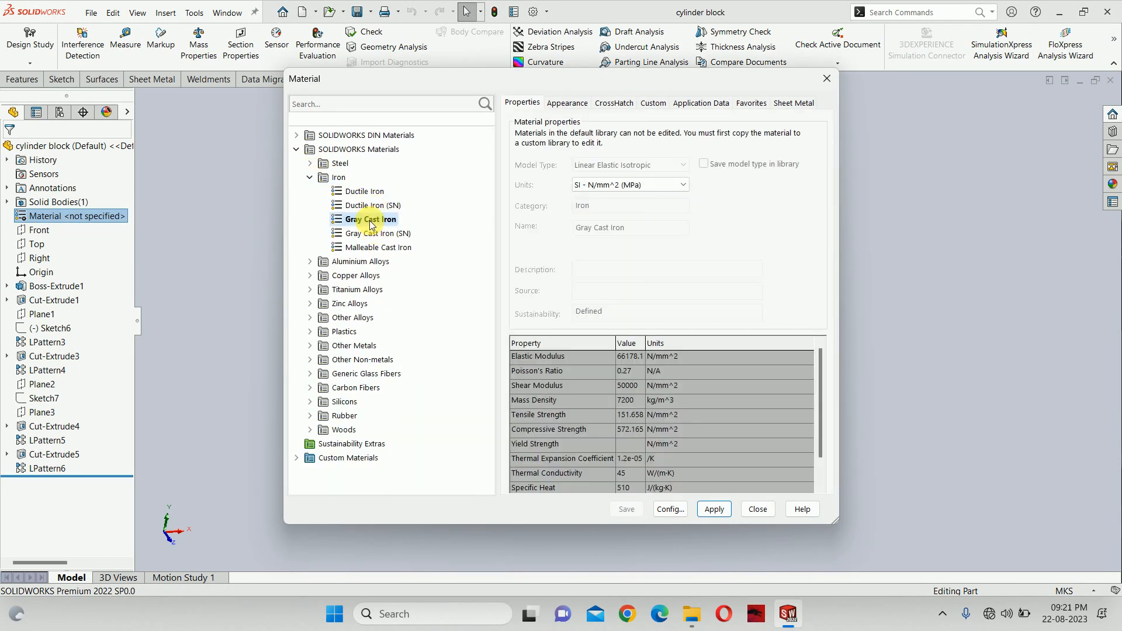
pyautogui.click(714, 508)
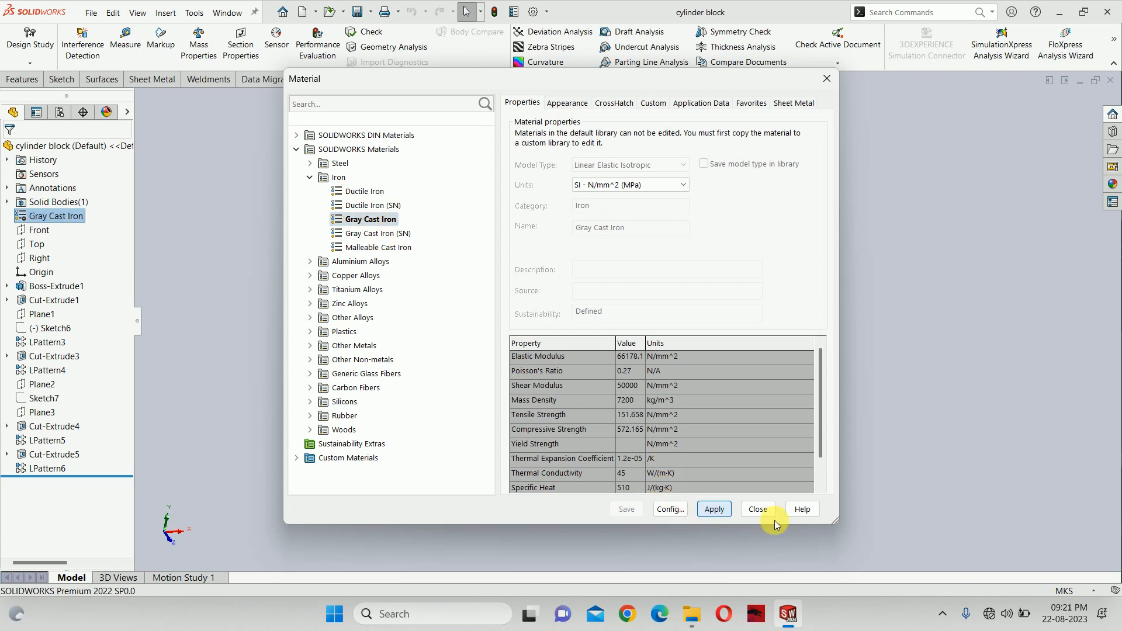
pyautogui.click(758, 509)
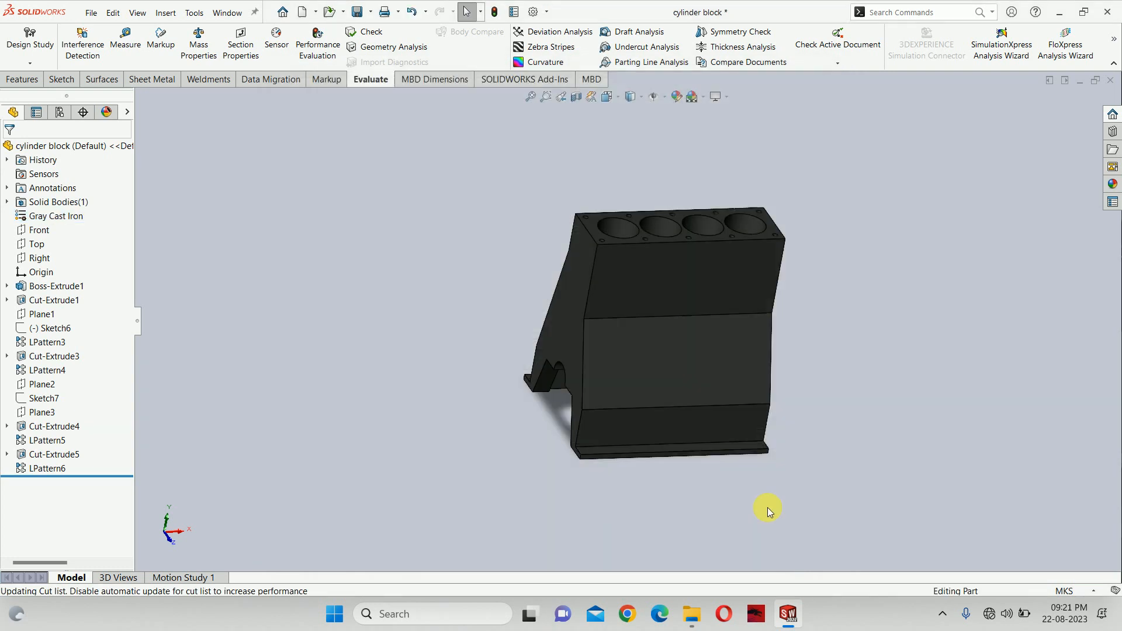
# Rename the cylinder block's three configuration-specific file properties as Material, volume and density
pyautogui.click(93, 14)
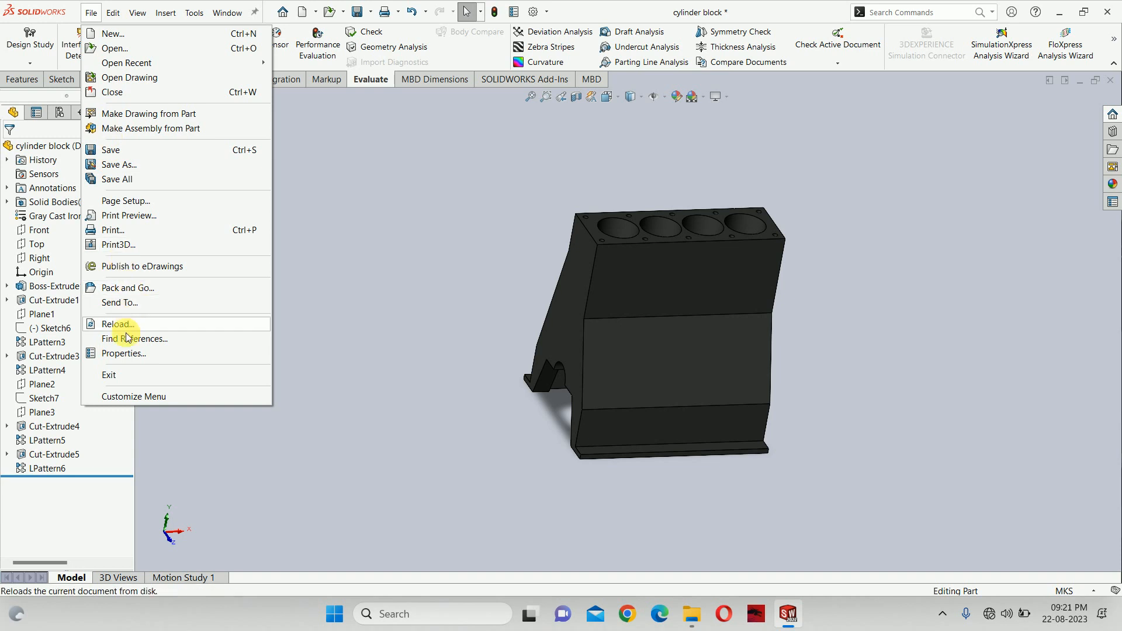
pyautogui.click(122, 352)
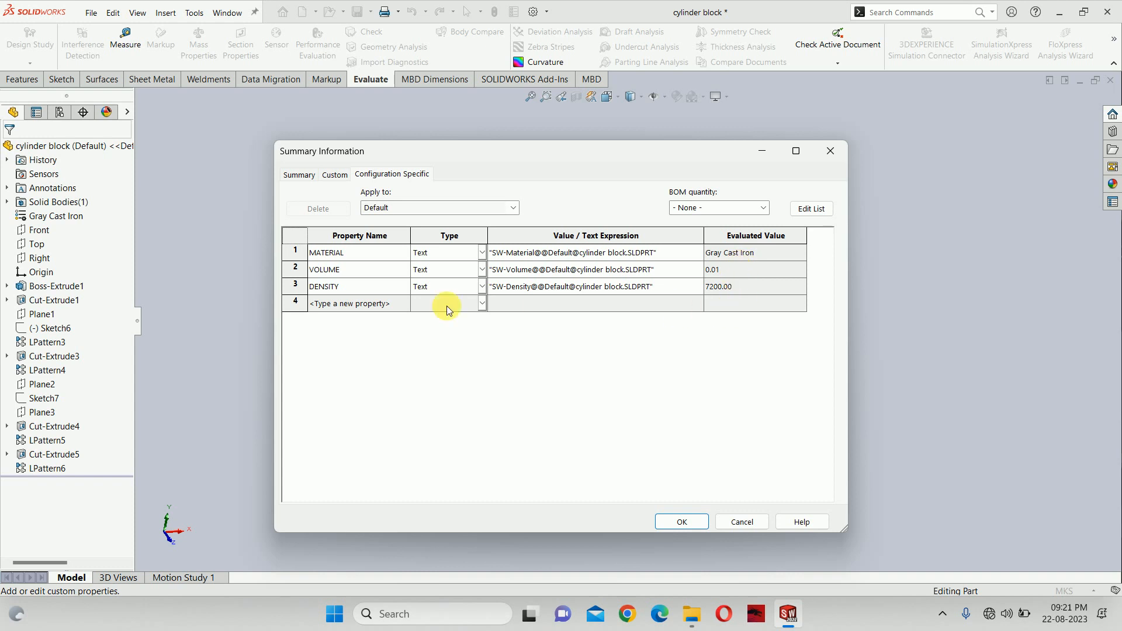
pyautogui.click(345, 285)
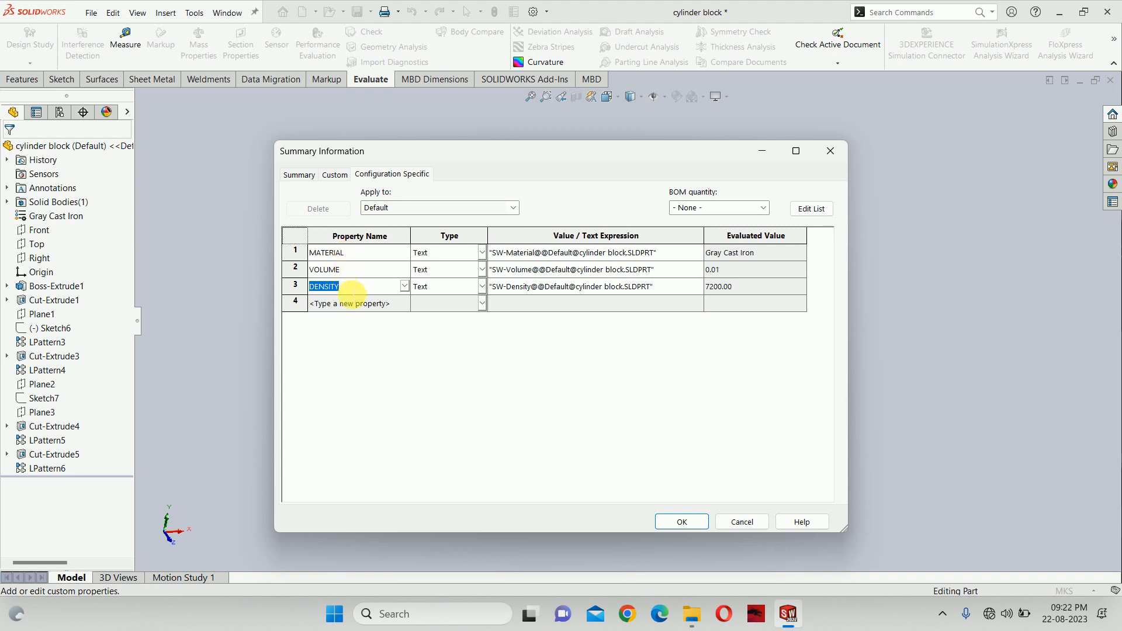
pyautogui.click(367, 253)
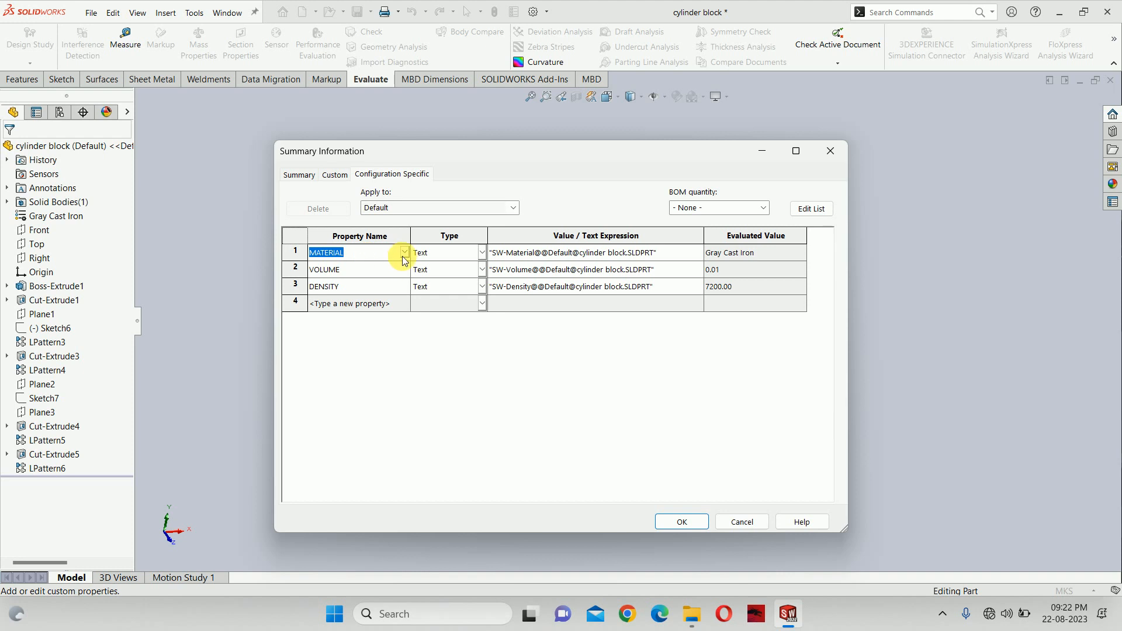
pyautogui.click(404, 252)
pyautogui.click(327, 261)
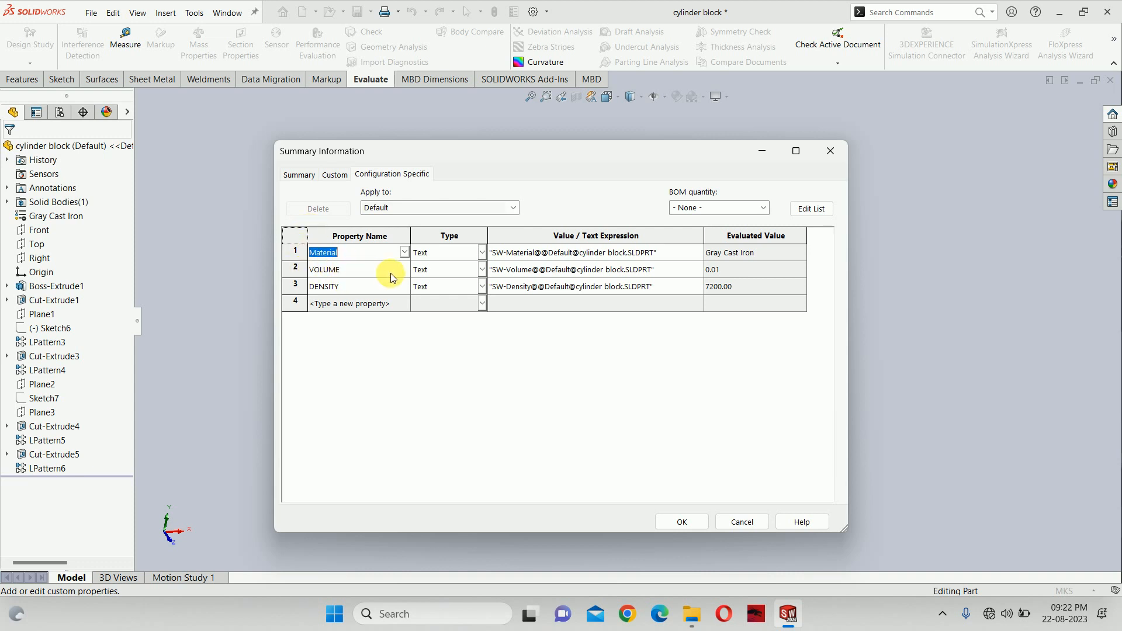
pyautogui.click(371, 271)
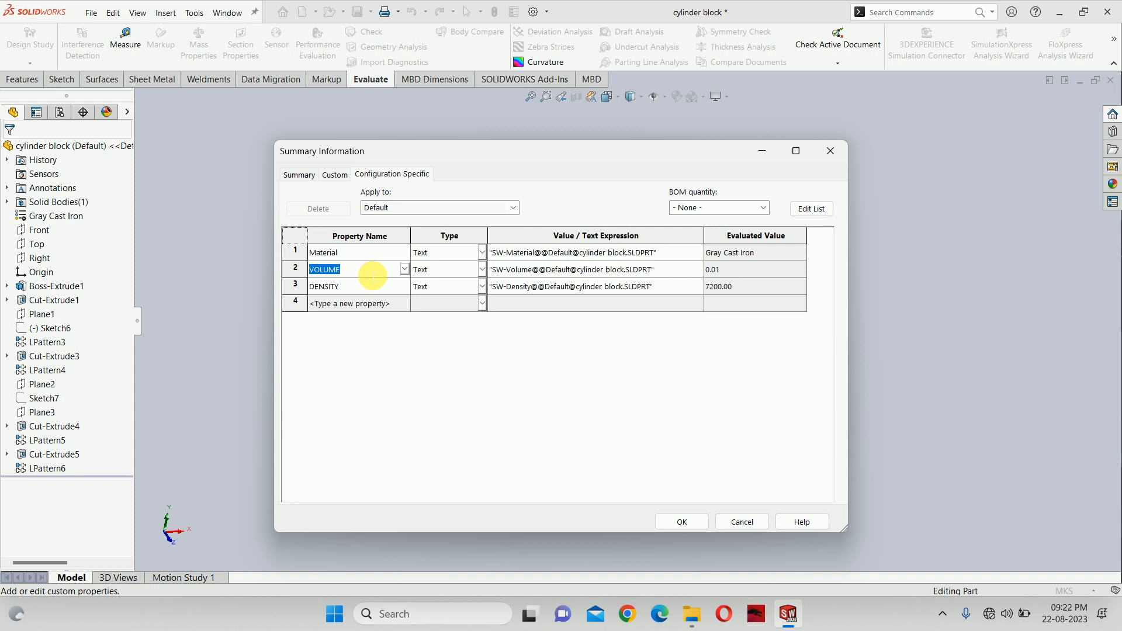
pyautogui.write('volume')
pyautogui.click(353, 285)
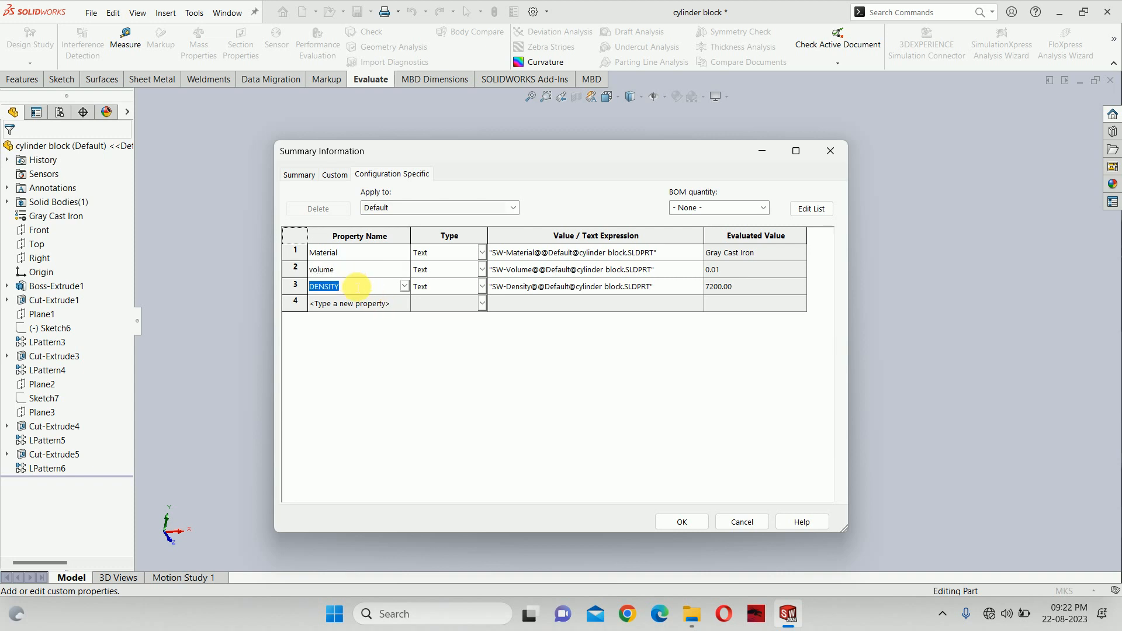
pyautogui.write('density')
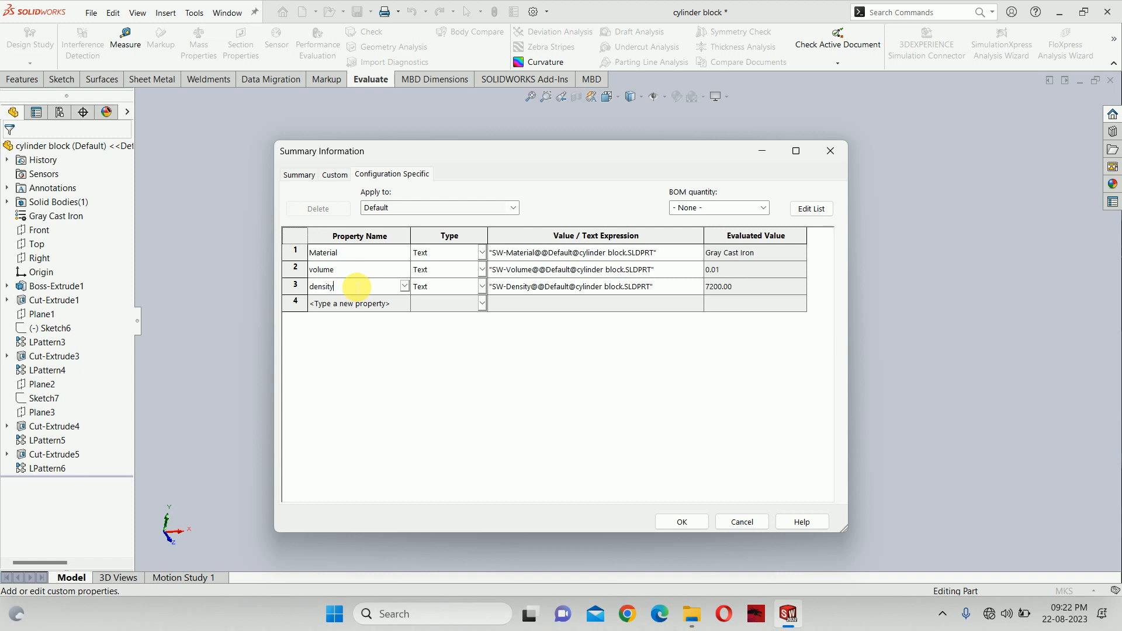
pyautogui.click(353, 305)
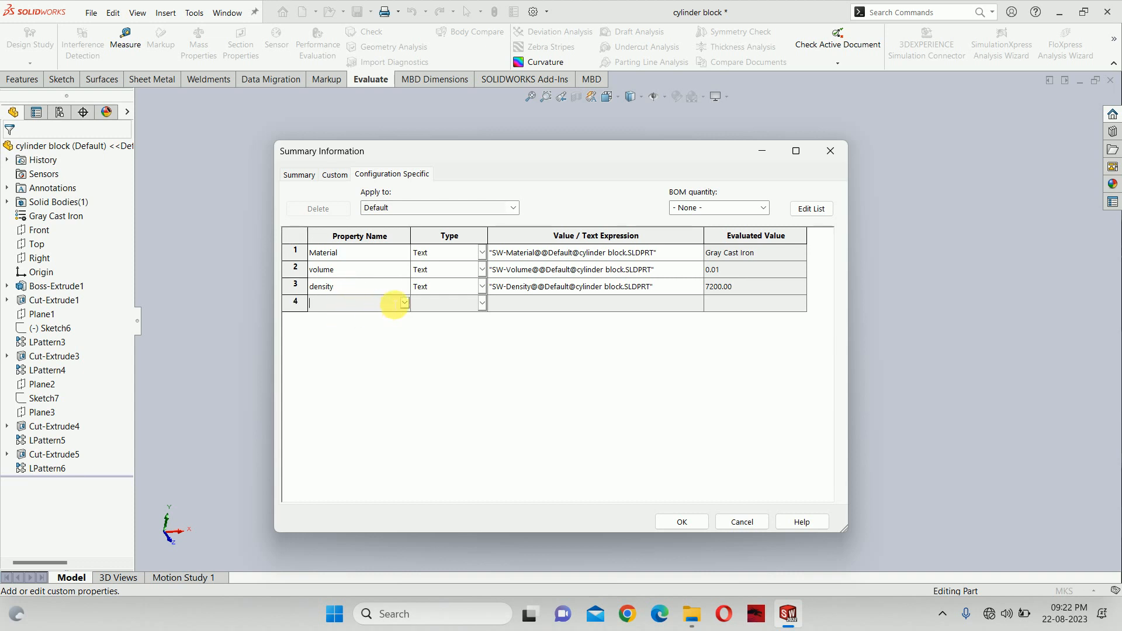
pyautogui.click(404, 303)
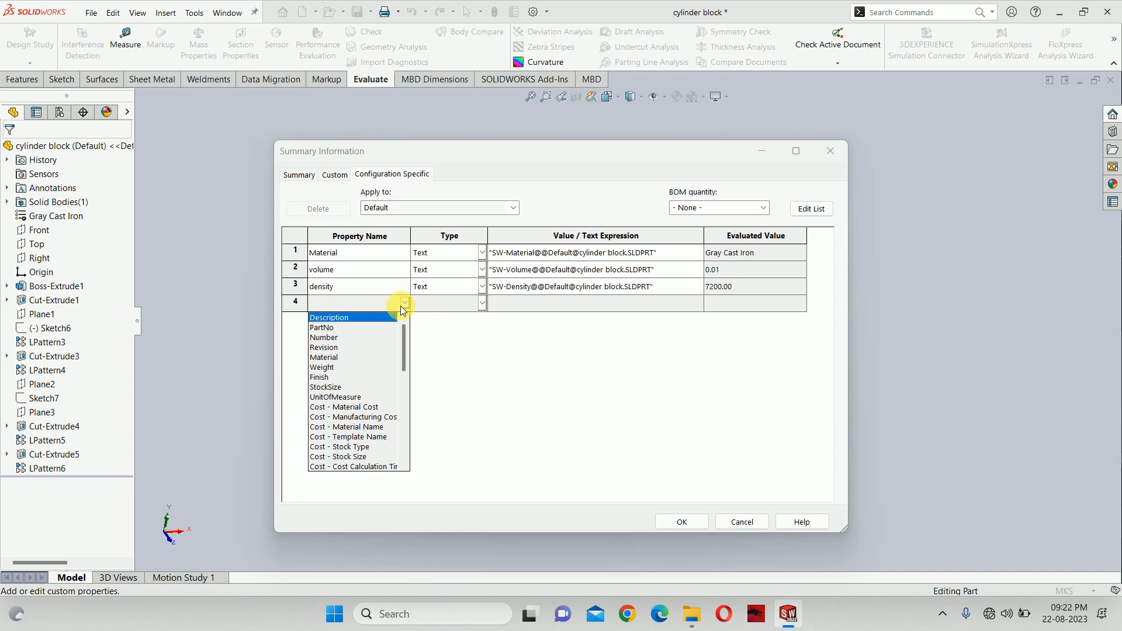
pyautogui.scroll(-2, 369, 356)
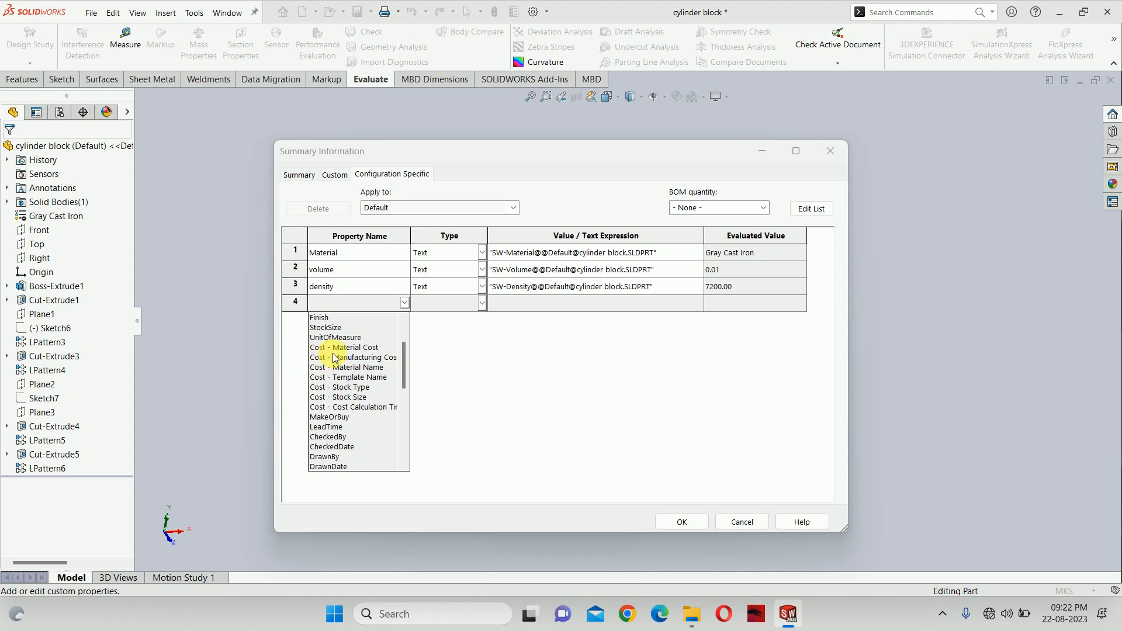
pyautogui.scroll(-3, 356, 356)
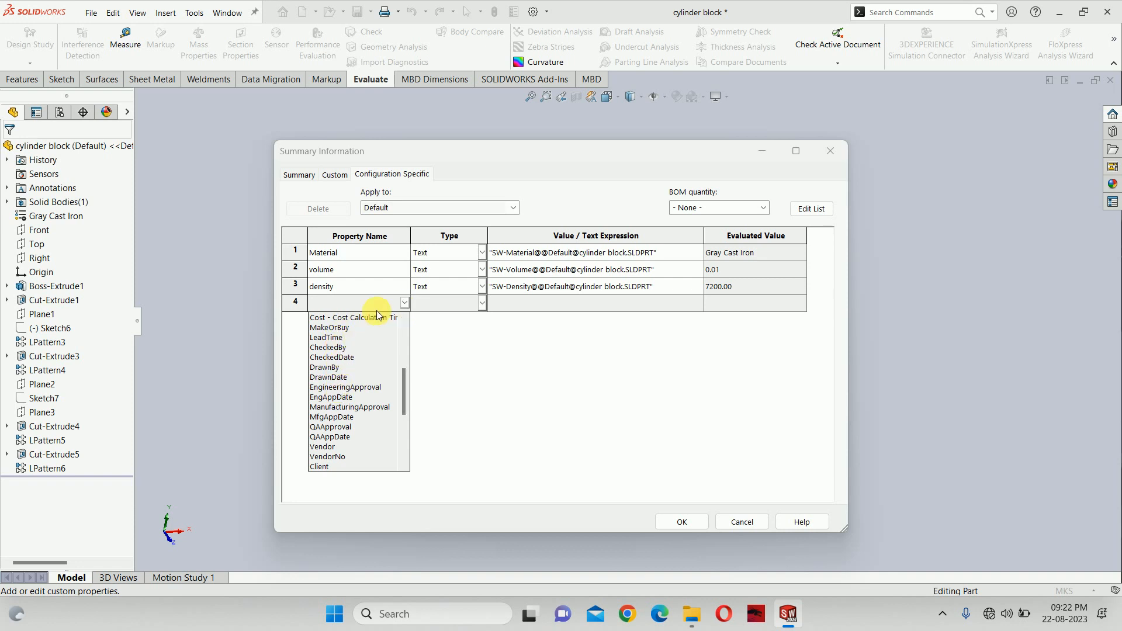
pyautogui.click(404, 303)
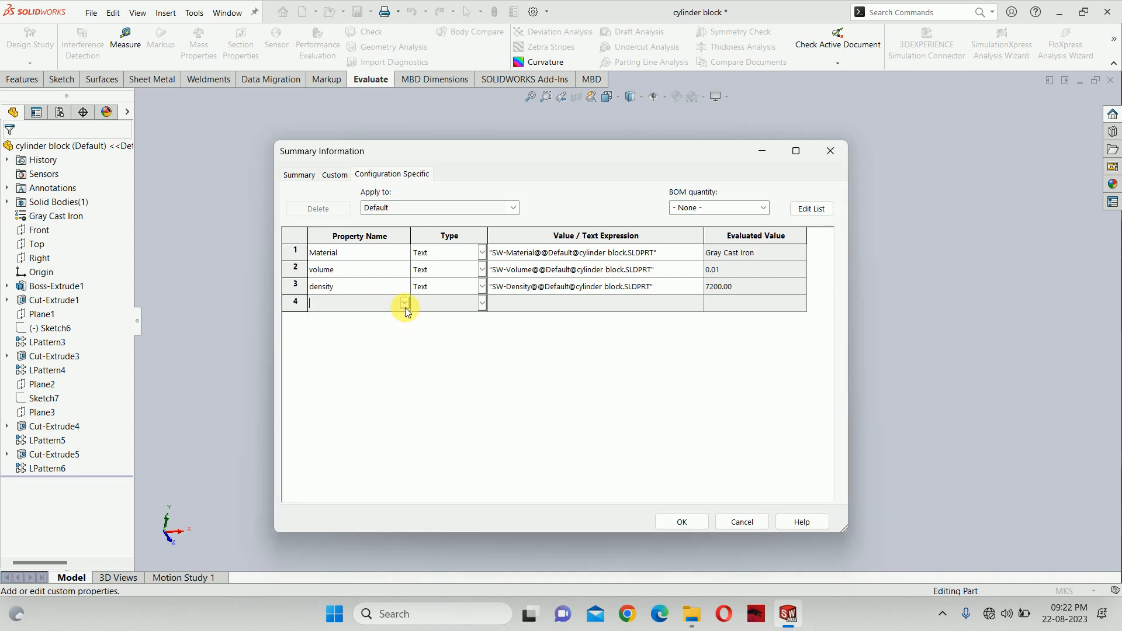
# Accept the configuration-specific properties, then save and close the cylinder block part
pyautogui.click(699, 522)
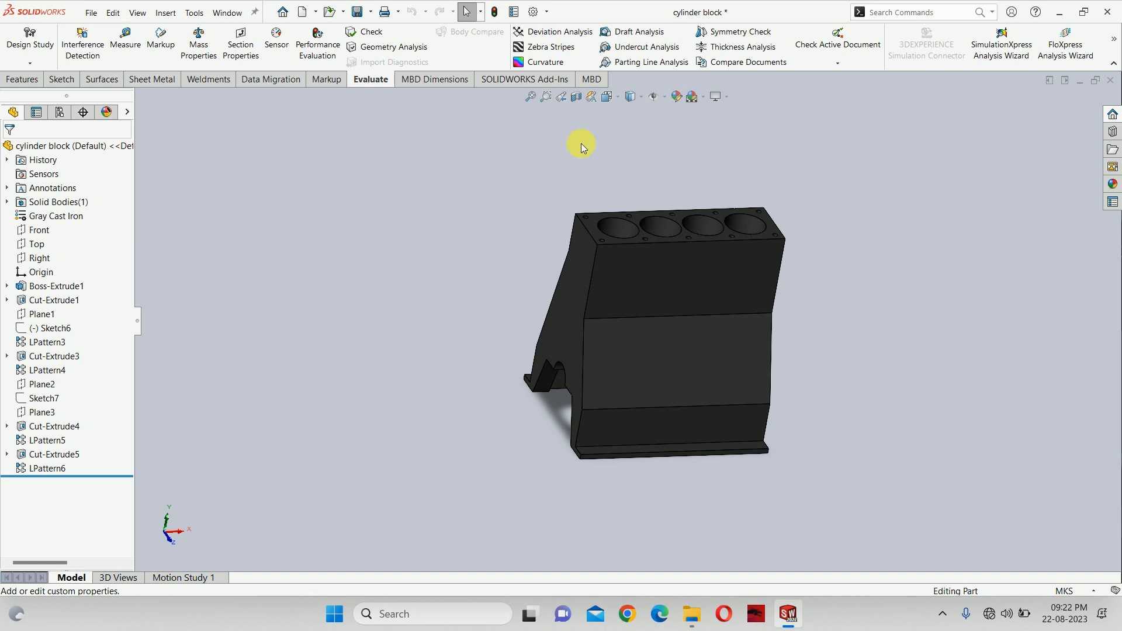
pyautogui.click(91, 13)
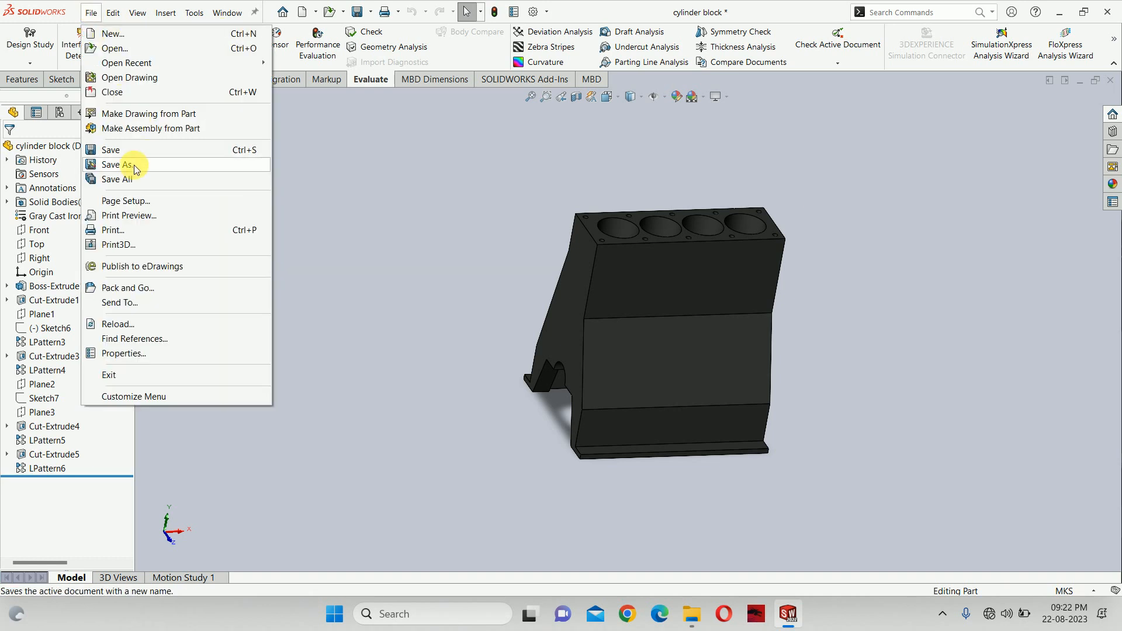
pyautogui.click(117, 150)
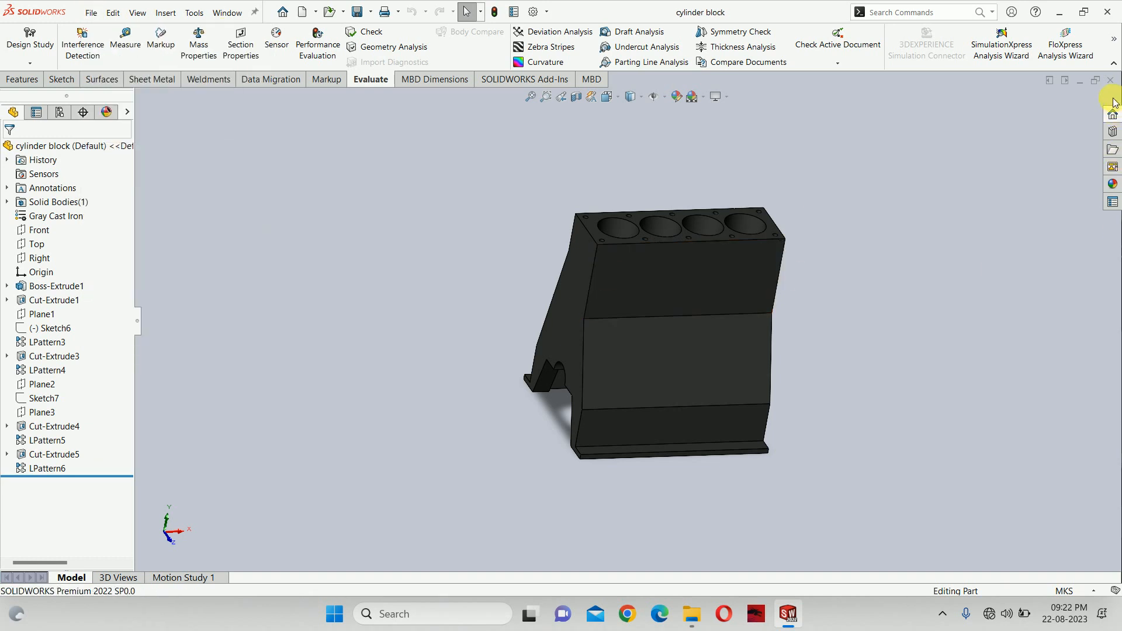
pyautogui.click(1110, 80)
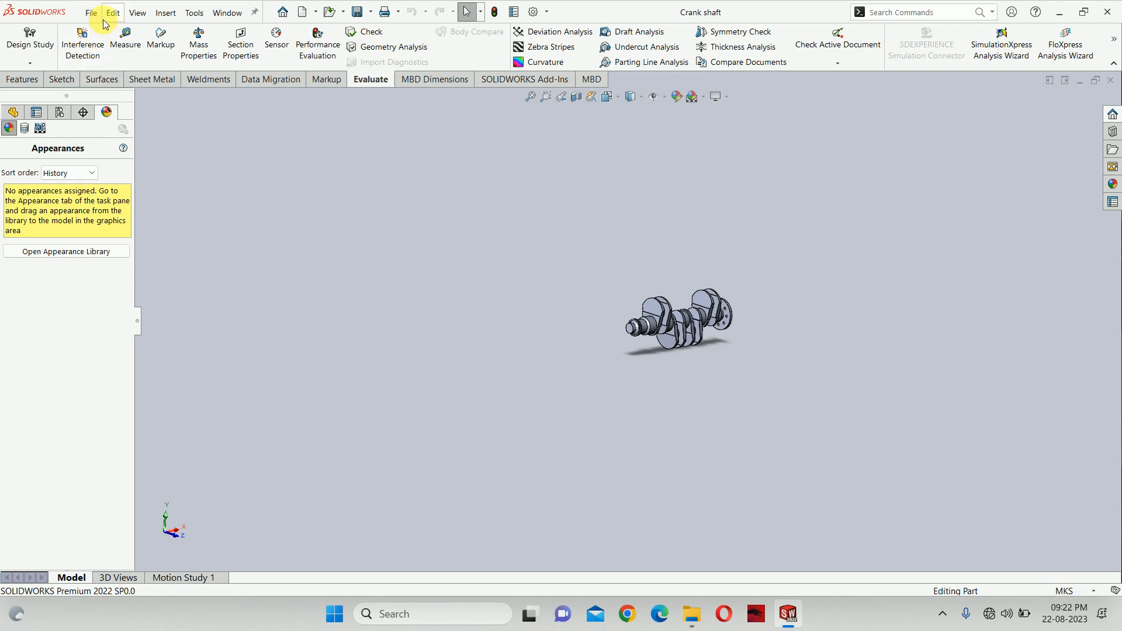
# Display the Crank shaft's feature tree in place of its appearance list
pyautogui.click(22, 79)
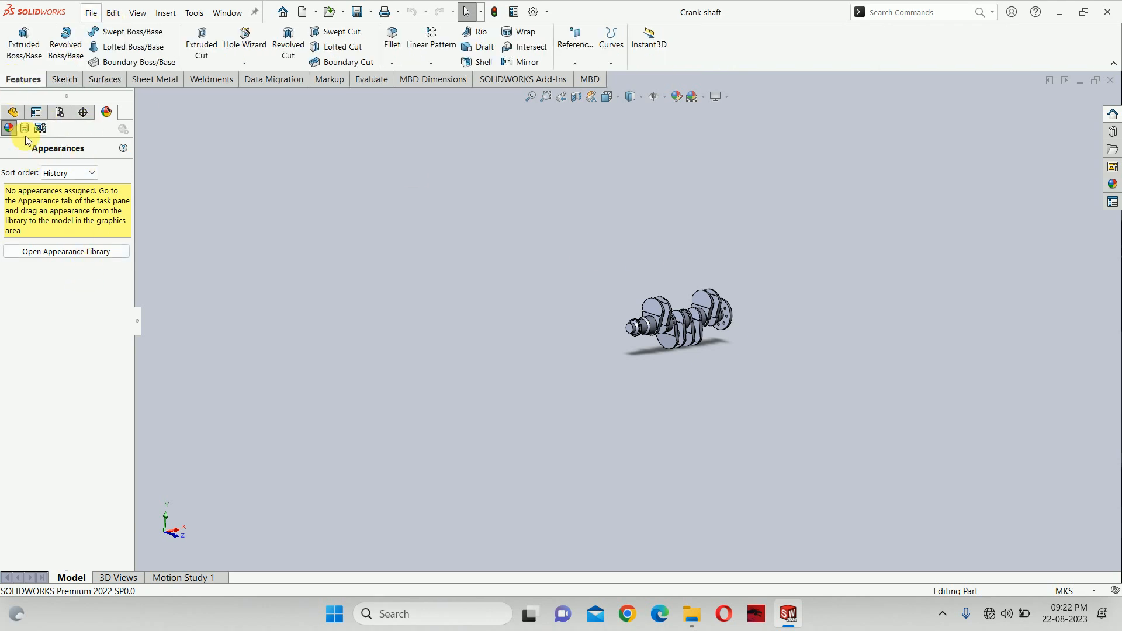
pyautogui.click(13, 111)
pyautogui.rightClick(66, 215)
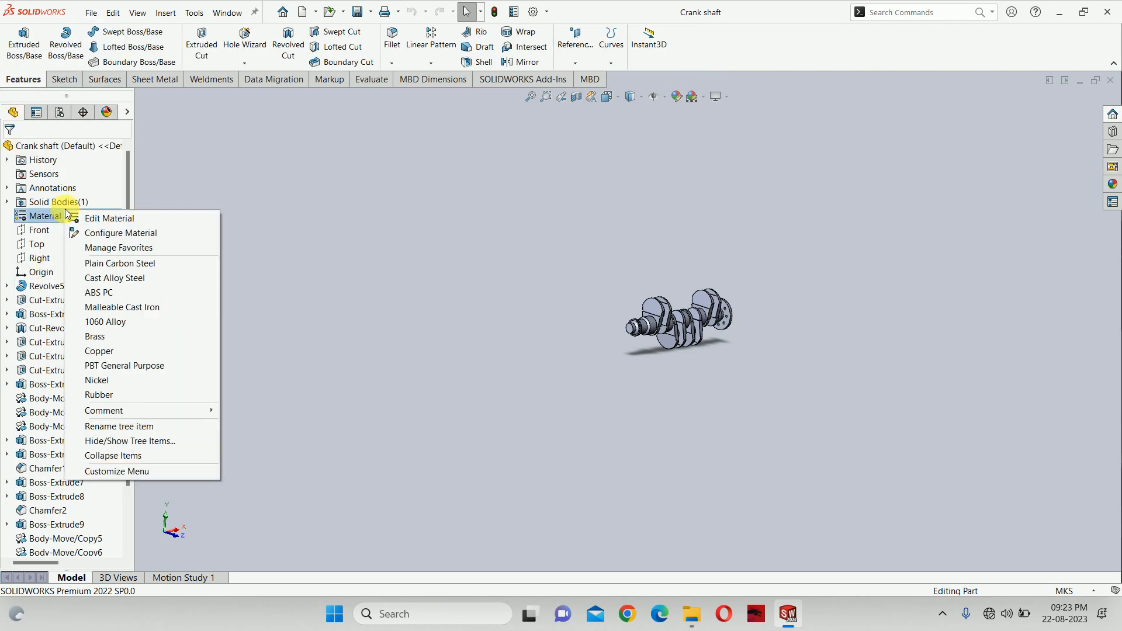
pyautogui.click(128, 233)
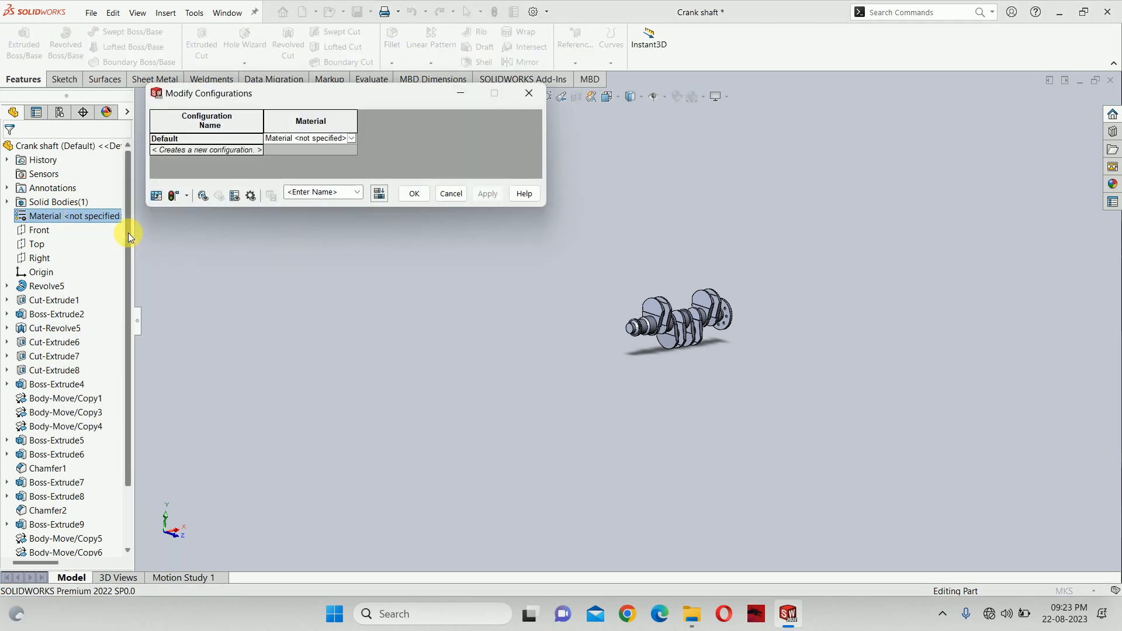
pyautogui.click(451, 195)
# Open the material library for the Crank shaft, collapse the Iron category and move the library window clear of the feature tree
pyautogui.rightClick(51, 215)
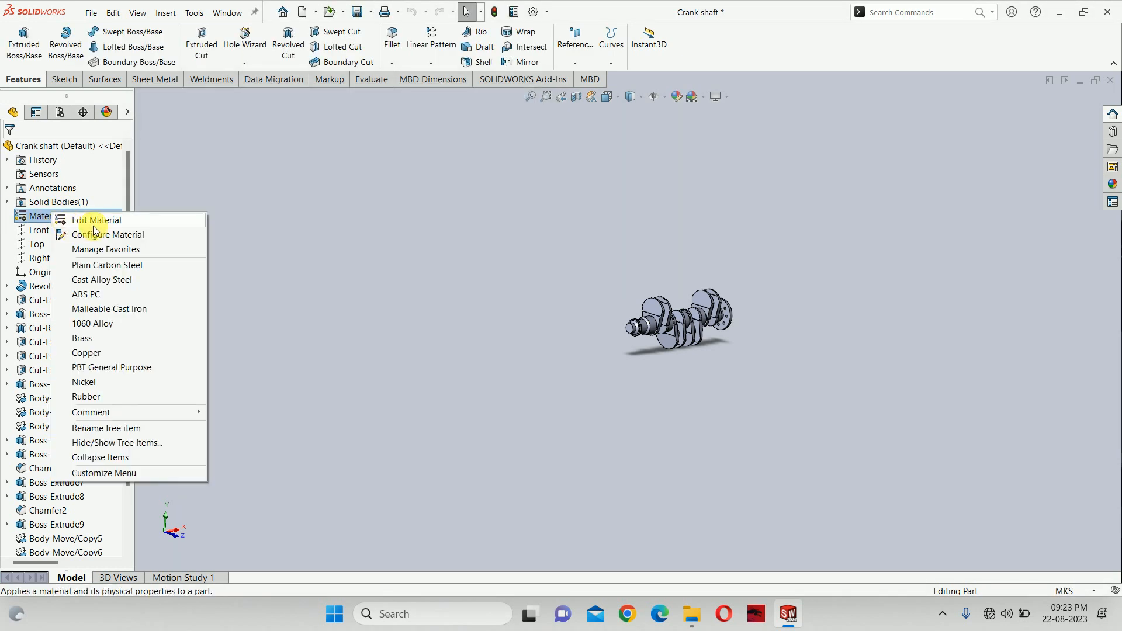
pyautogui.click(93, 222)
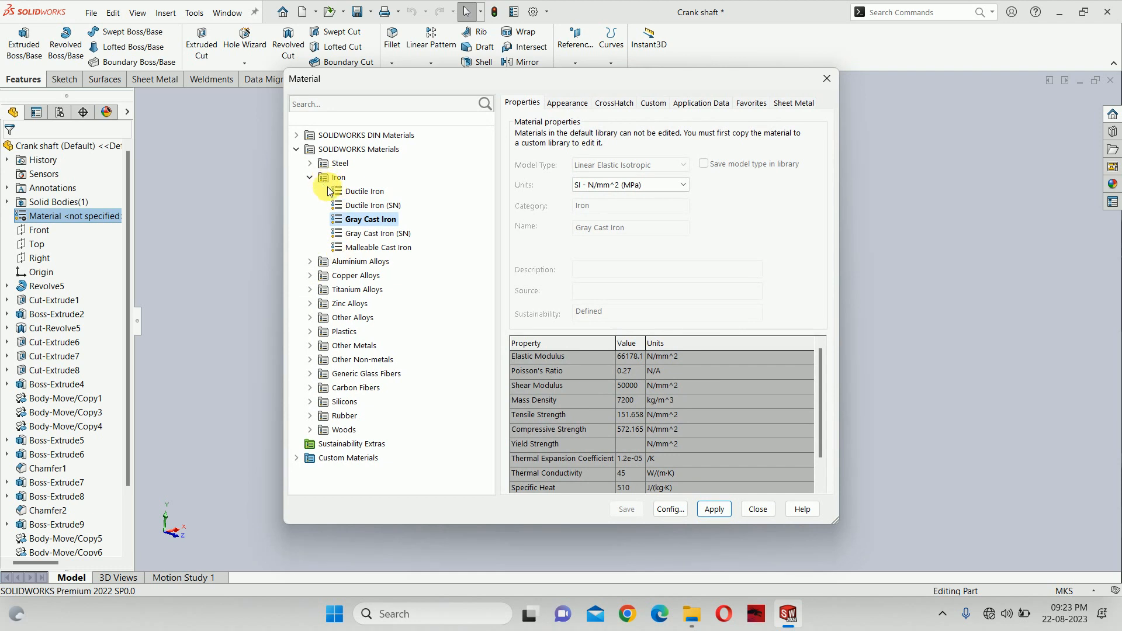
pyautogui.click(309, 177)
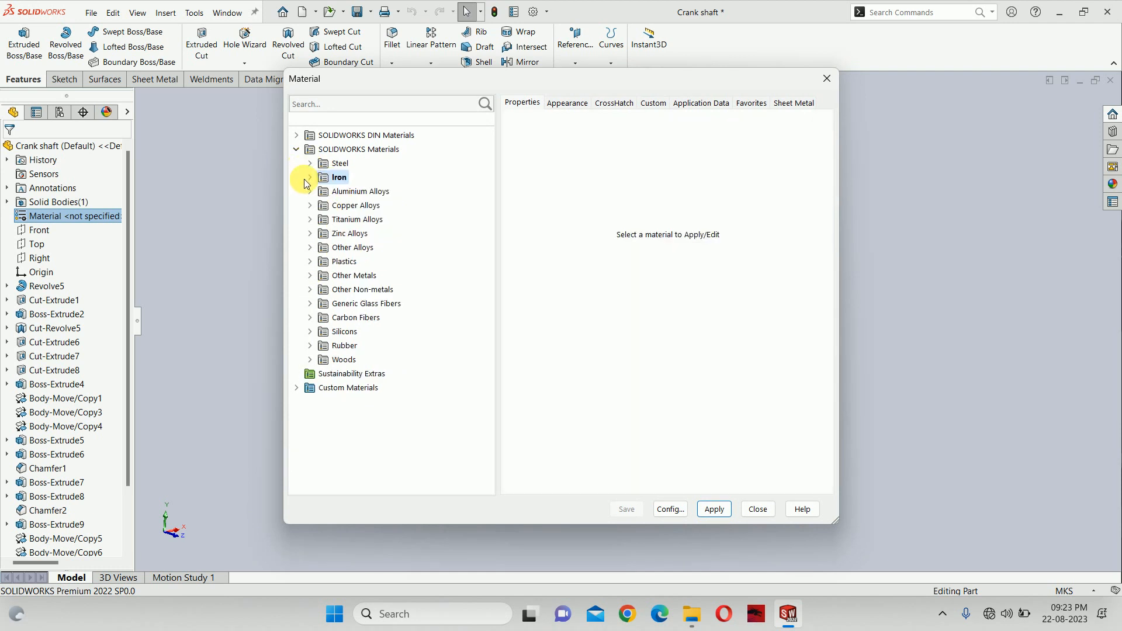
pyautogui.moveTo(359, 88); pyautogui.dragTo(606, 143)
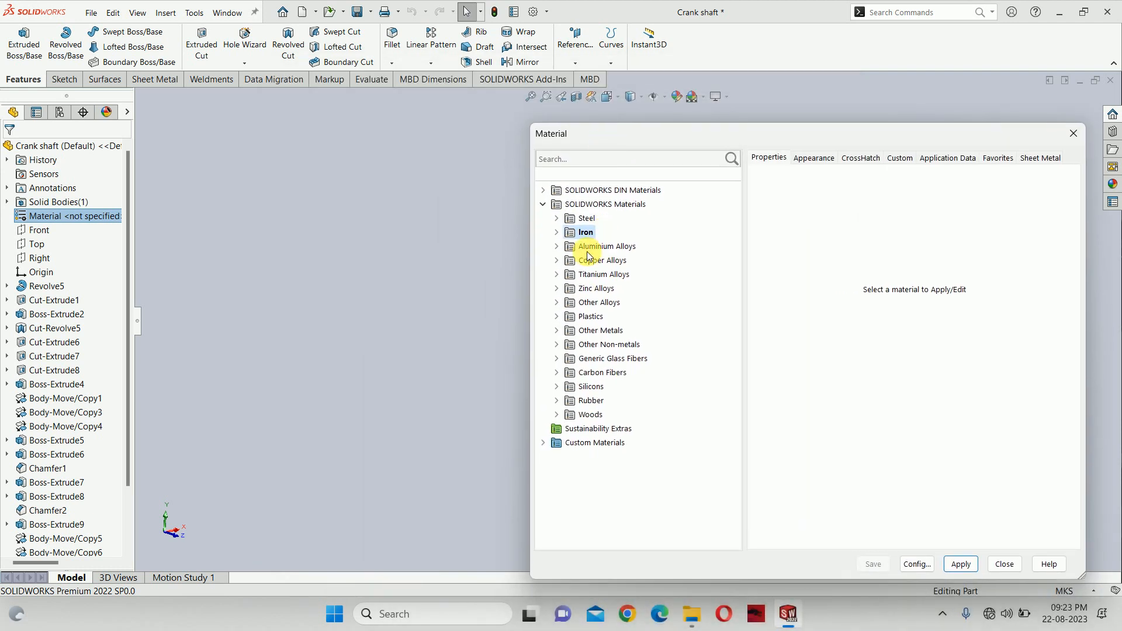
# Look through the Aluminium Alloys category of SOLIDWORKS Materials for a suitable crankshaft material
pyautogui.click(556, 246)
pyautogui.scroll(-8, 640, 313)
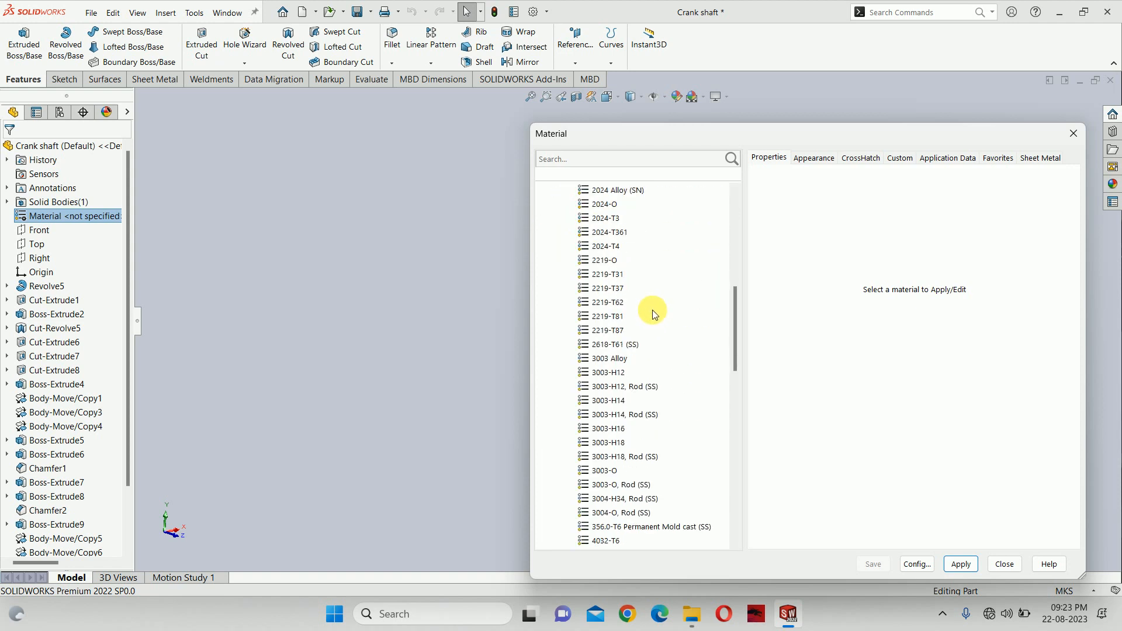
pyautogui.scroll(3, 652, 313)
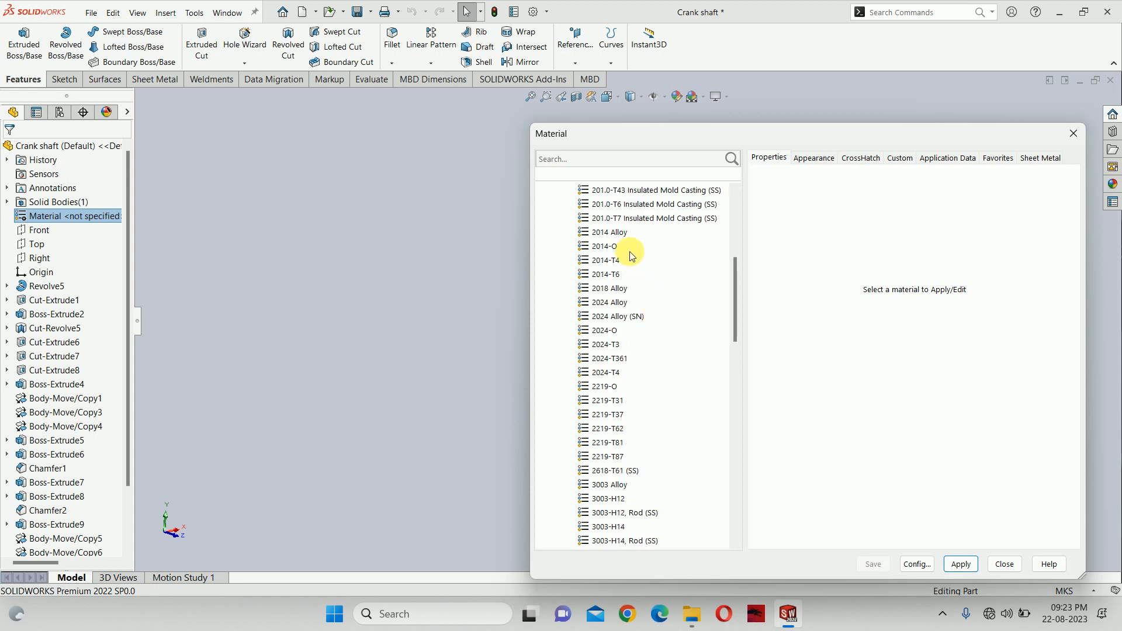
pyautogui.scroll(2, 624, 264)
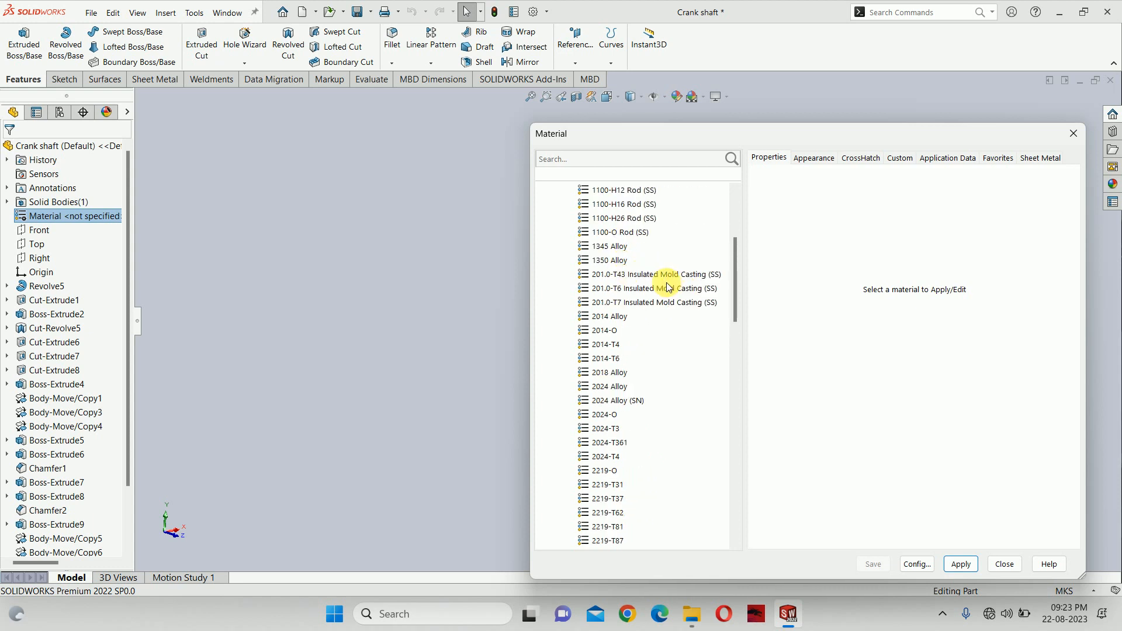
pyautogui.scroll(2, 650, 275)
pyautogui.scroll(5, 653, 273)
pyautogui.click(556, 246)
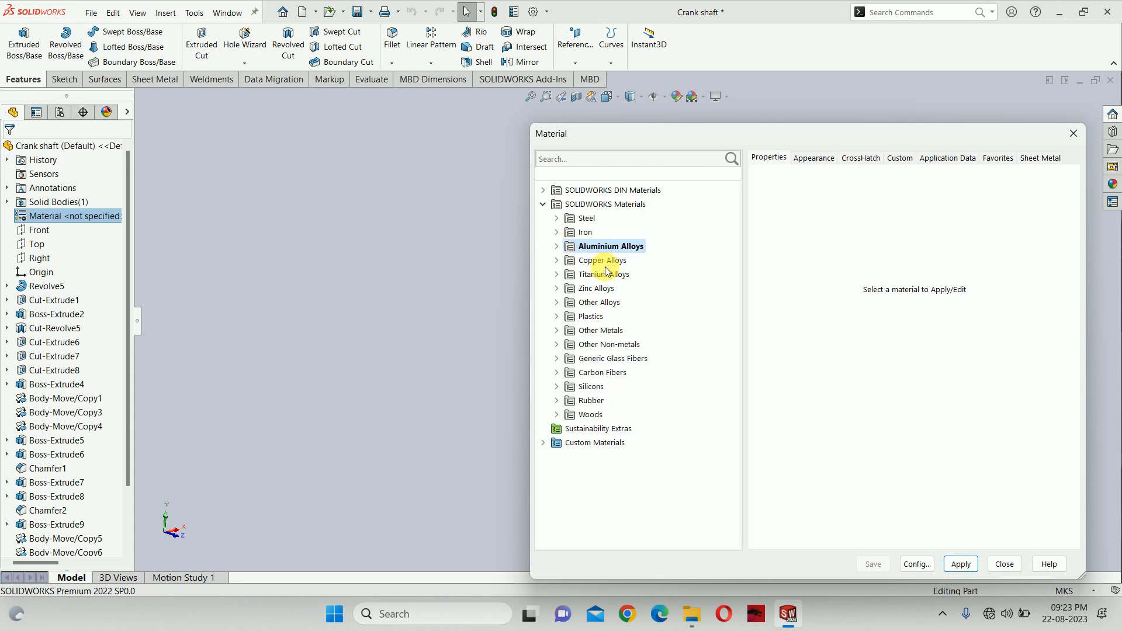
# Assign AISI 304 from the Steel category of SOLIDWORKS Materials to the Crank shaft
pyautogui.click(556, 218)
pyautogui.click(606, 330)
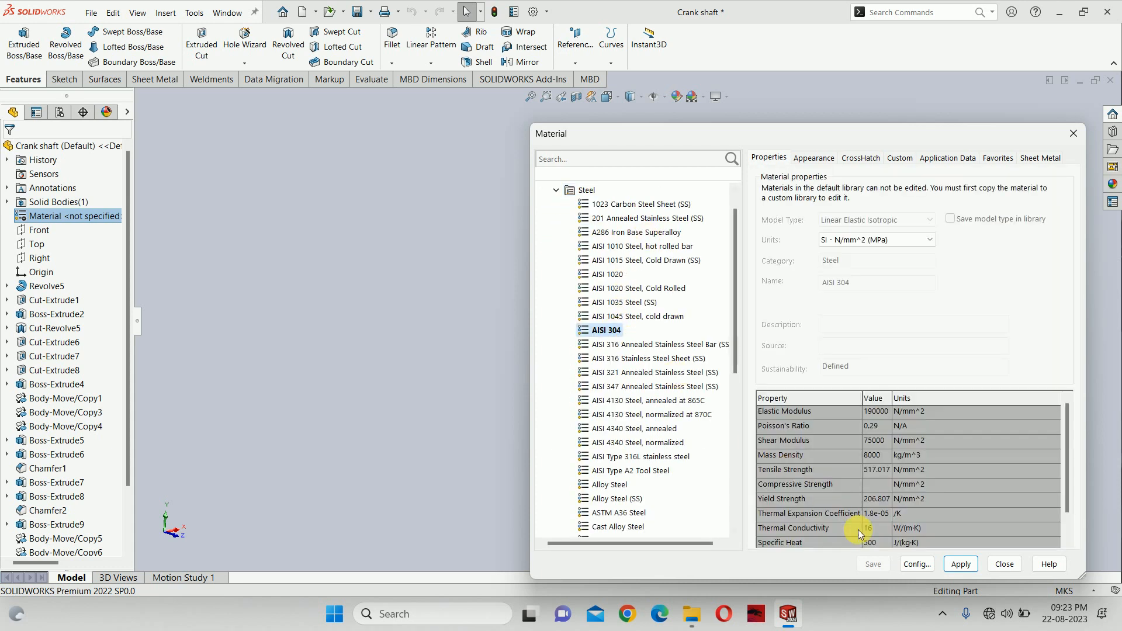
pyautogui.click(960, 564)
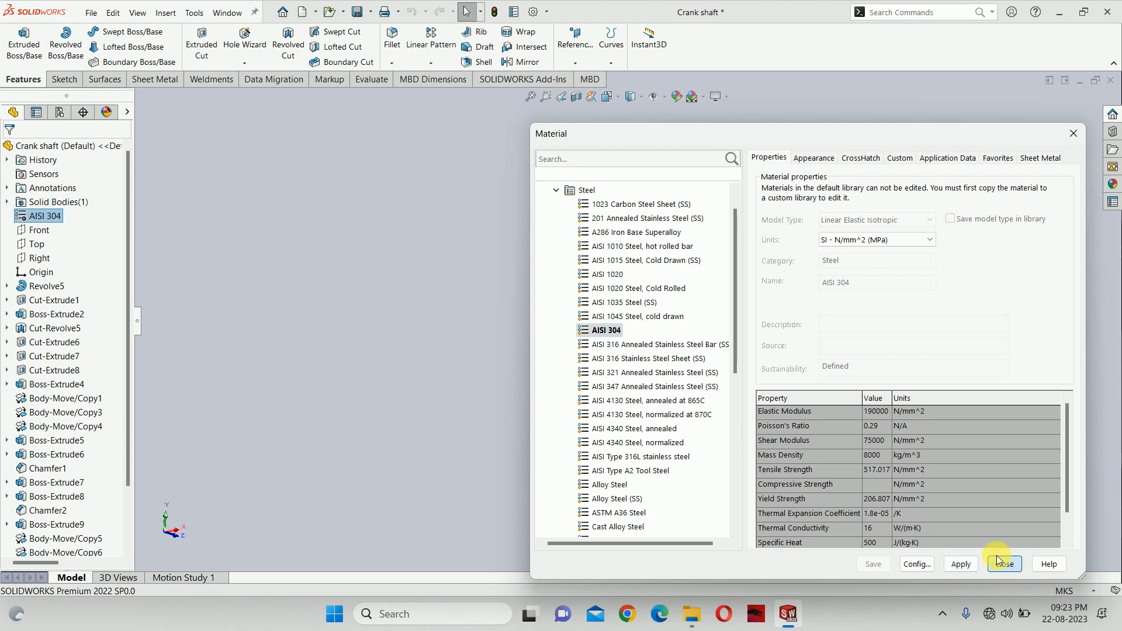
pyautogui.click(1003, 564)
pyautogui.scroll(-6, 707, 307)
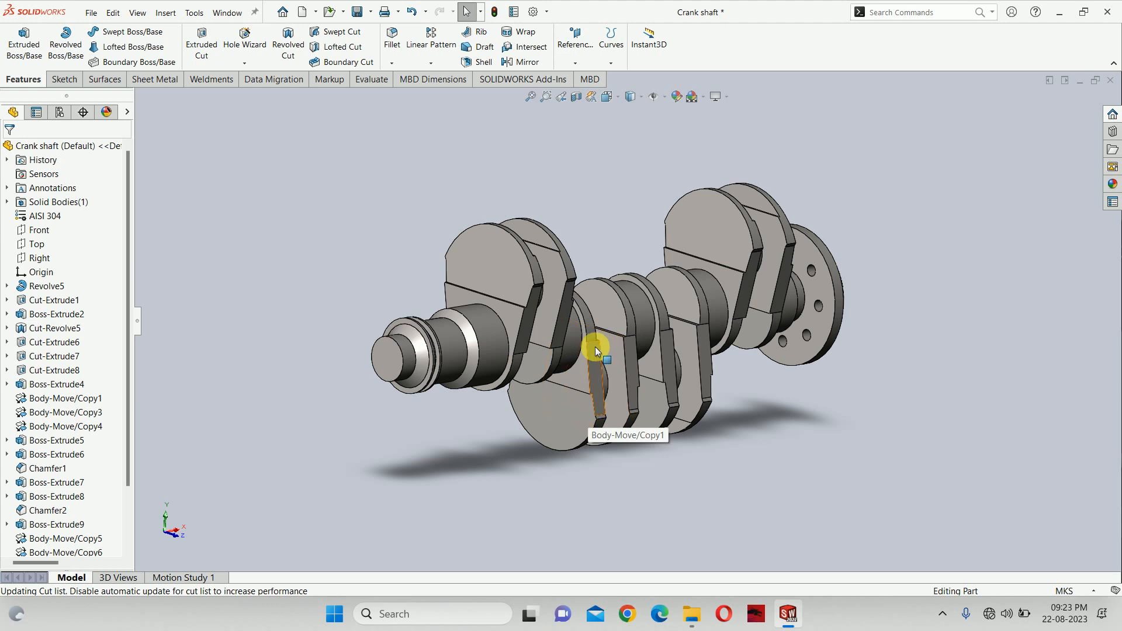
pyautogui.moveTo(595, 344); pyautogui.dragTo(533, 363, button='middle')
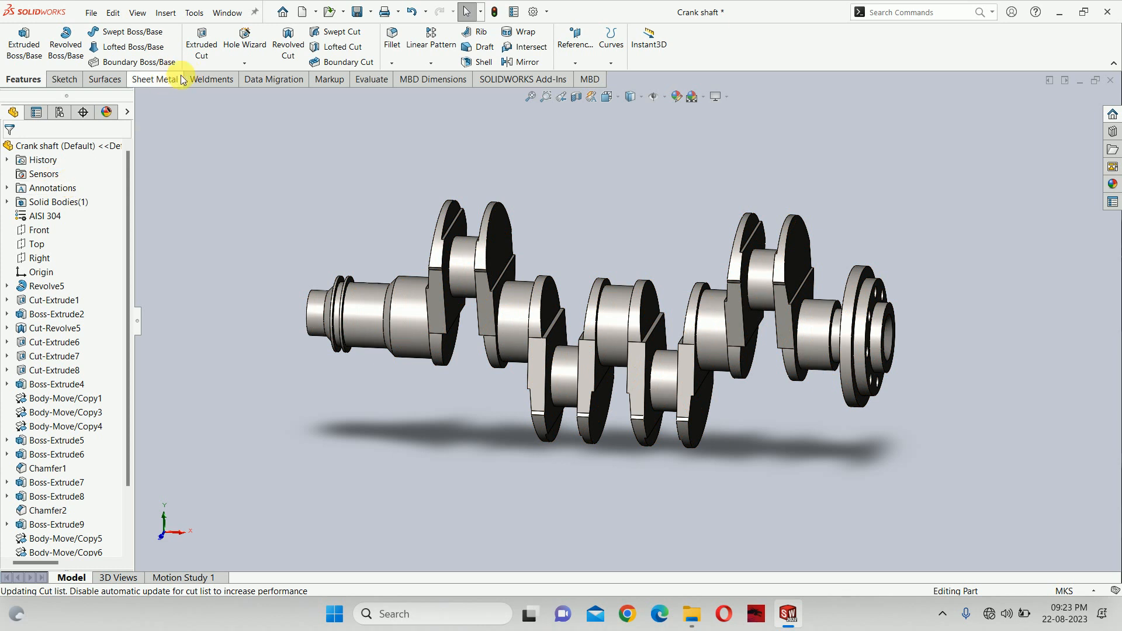
# Rename the Crank shaft's four configuration-specific file properties as material, volumn, weight and density, and accept them
pyautogui.click(362, 79)
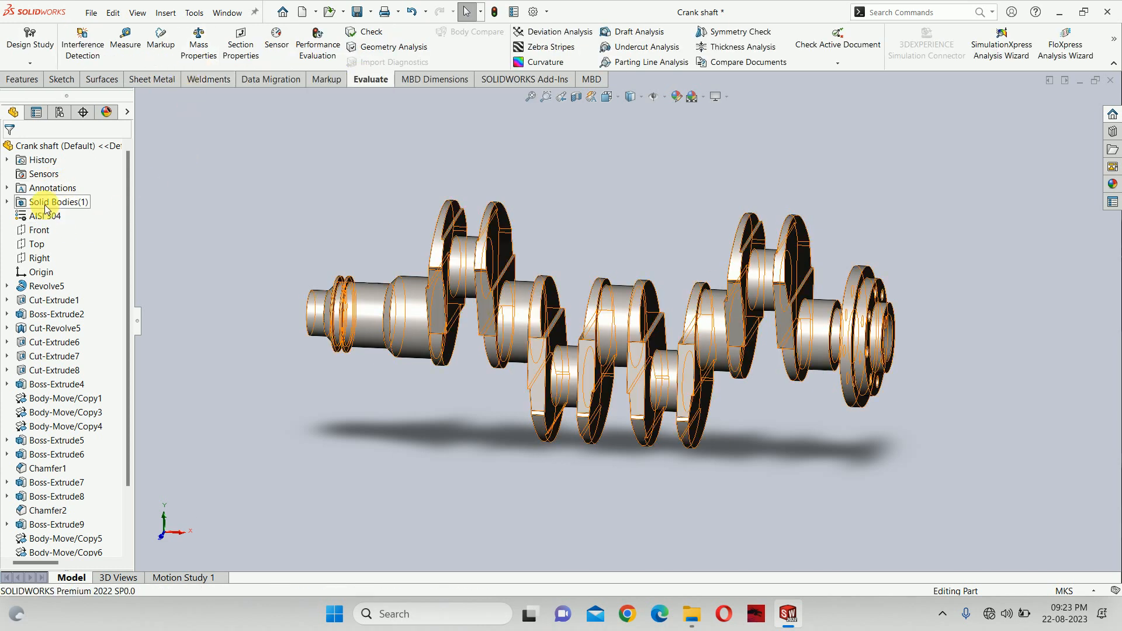
pyautogui.click(89, 15)
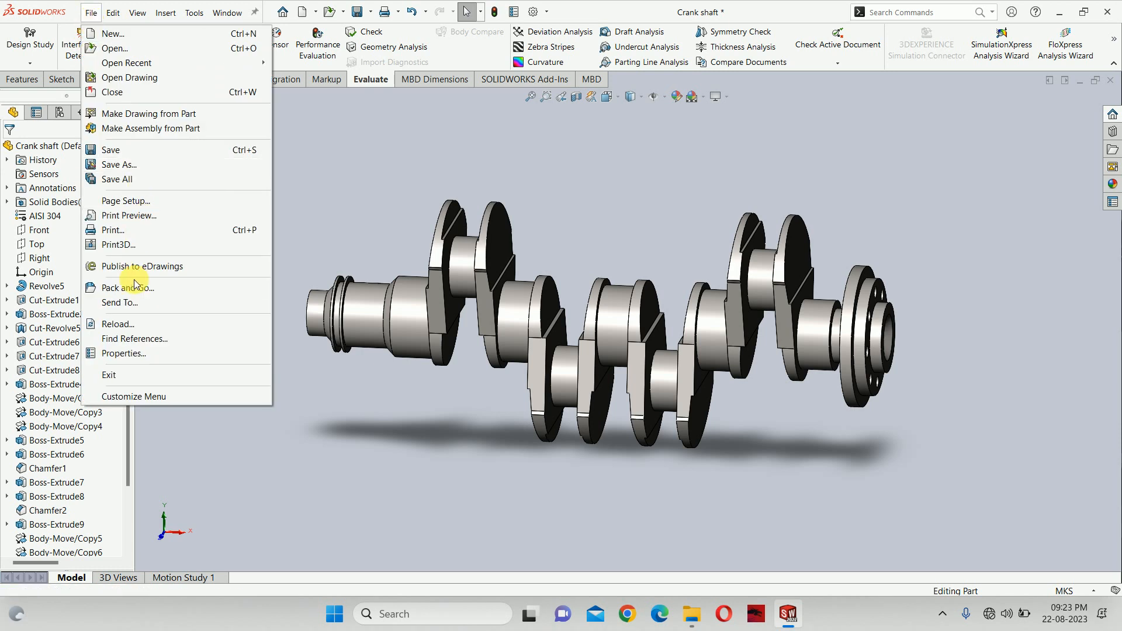
pyautogui.click(124, 353)
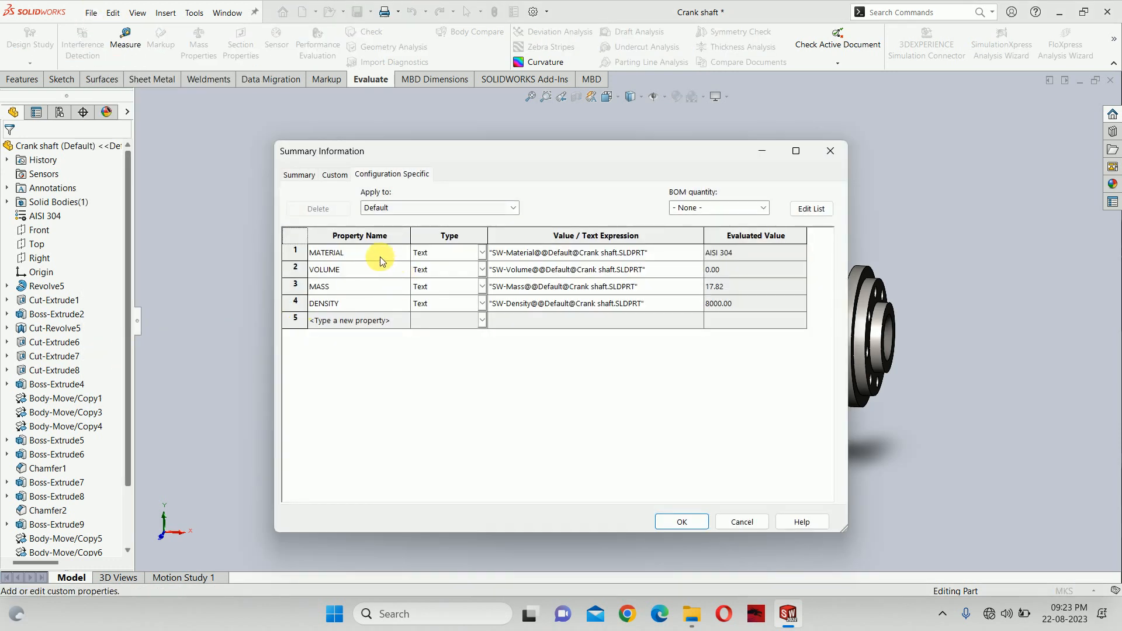
pyautogui.click(351, 255)
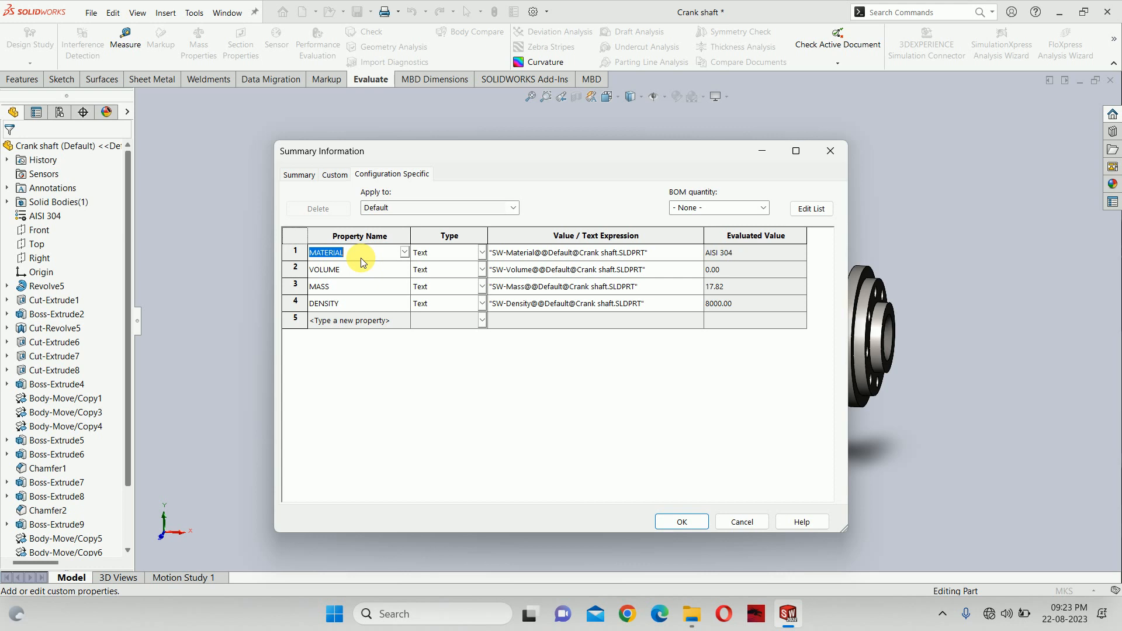
pyautogui.write('material')
pyautogui.click(358, 271)
pyautogui.write('volumn')
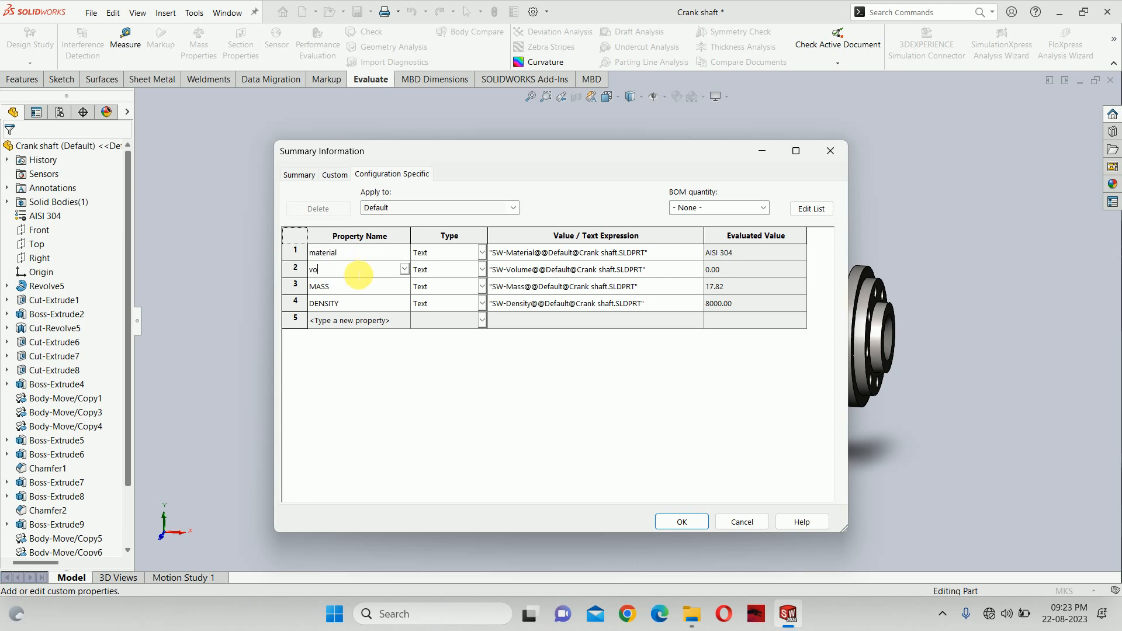
pyautogui.click(368, 286)
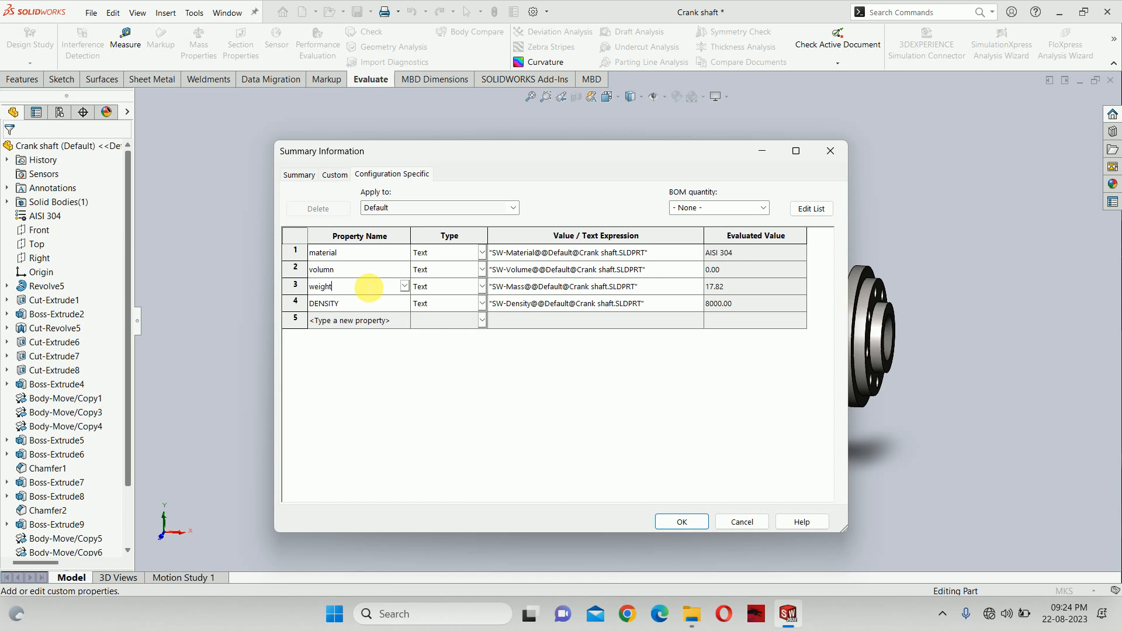
pyautogui.click(371, 303)
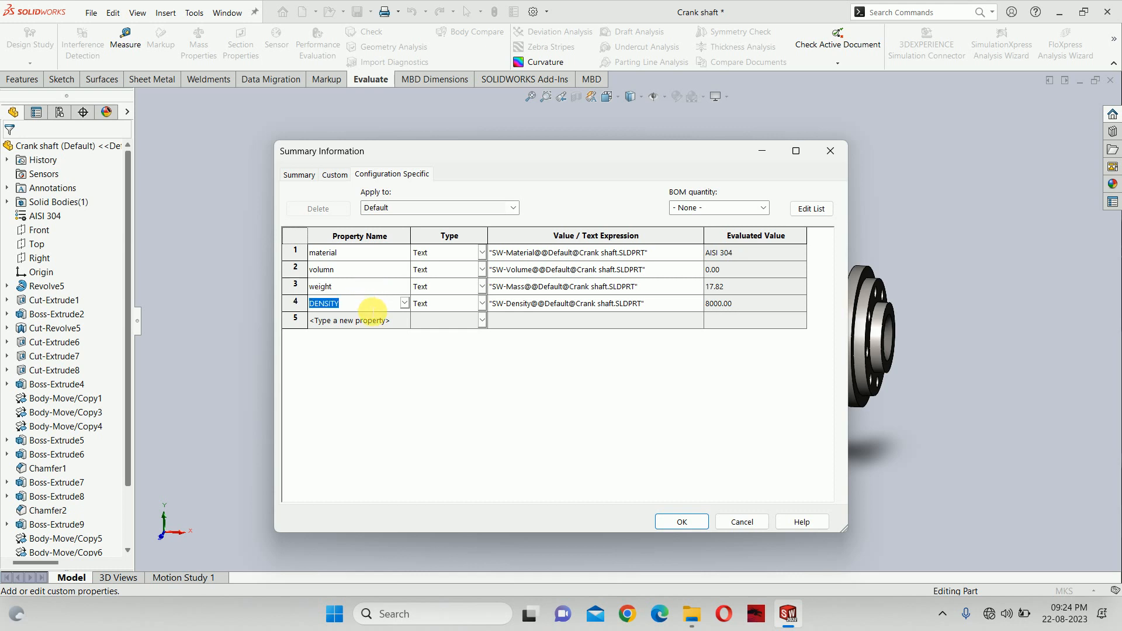
pyautogui.write('density')
pyautogui.click(684, 526)
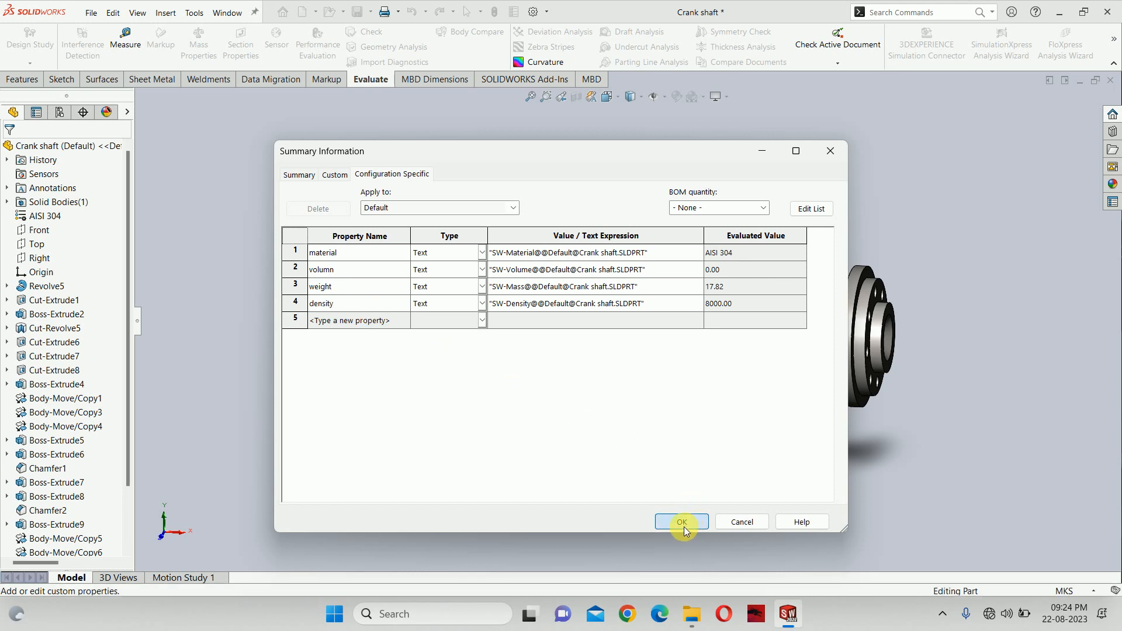
# Set the Crank shaft's document units to MMGS (millimeter, gram, second), then close the part and save its changes
pyautogui.click(1067, 591)
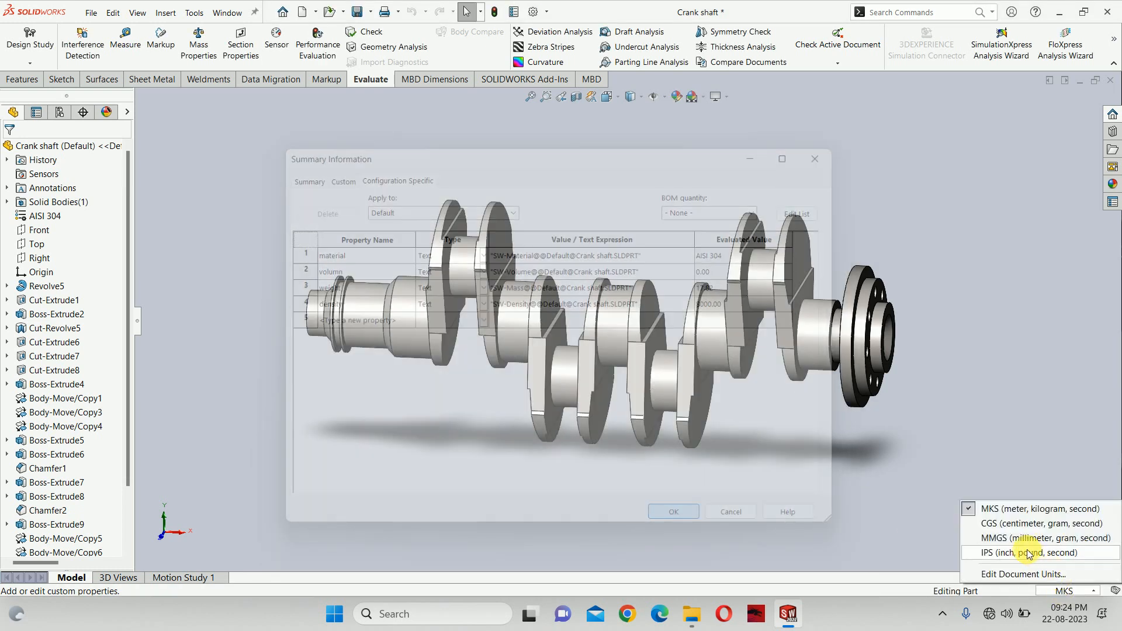
pyautogui.click(1002, 538)
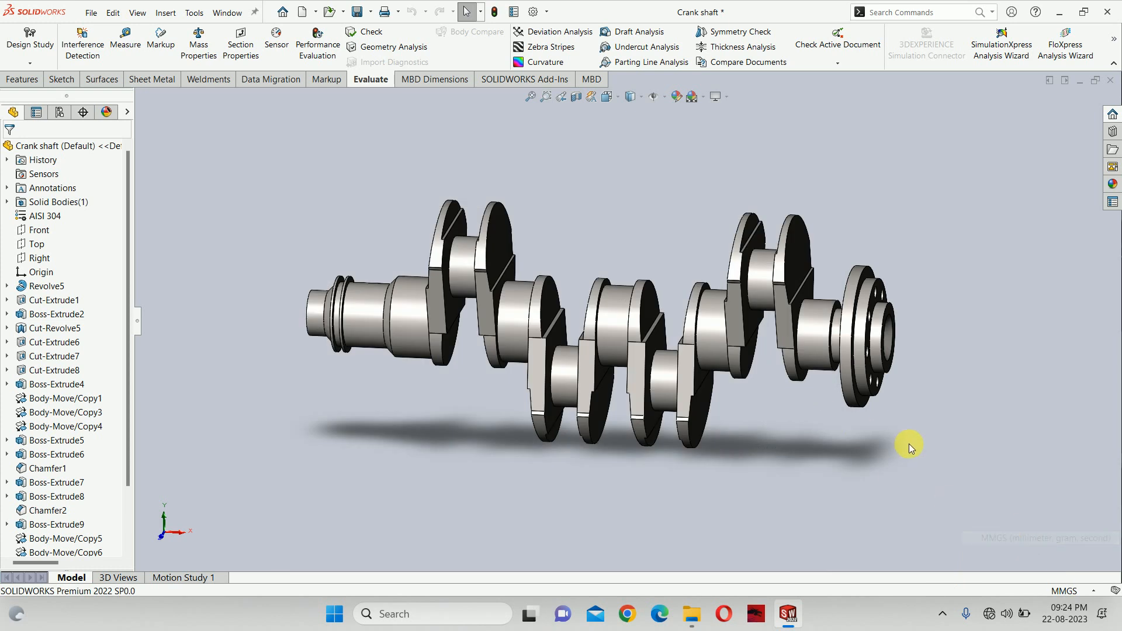
pyautogui.scroll(3, 909, 443)
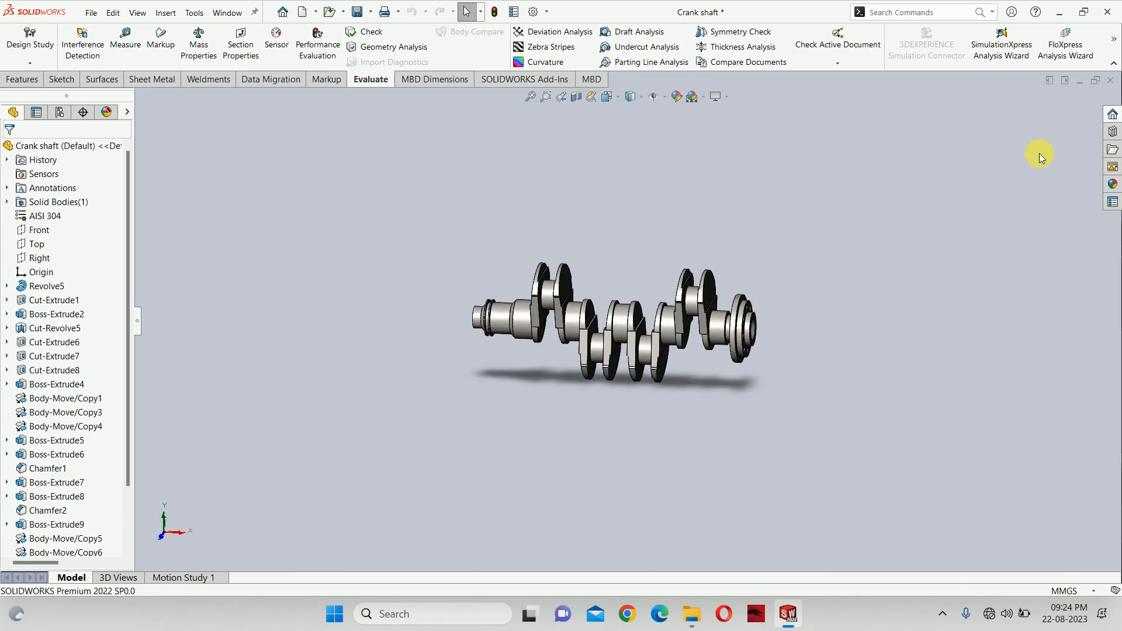
pyautogui.click(1110, 80)
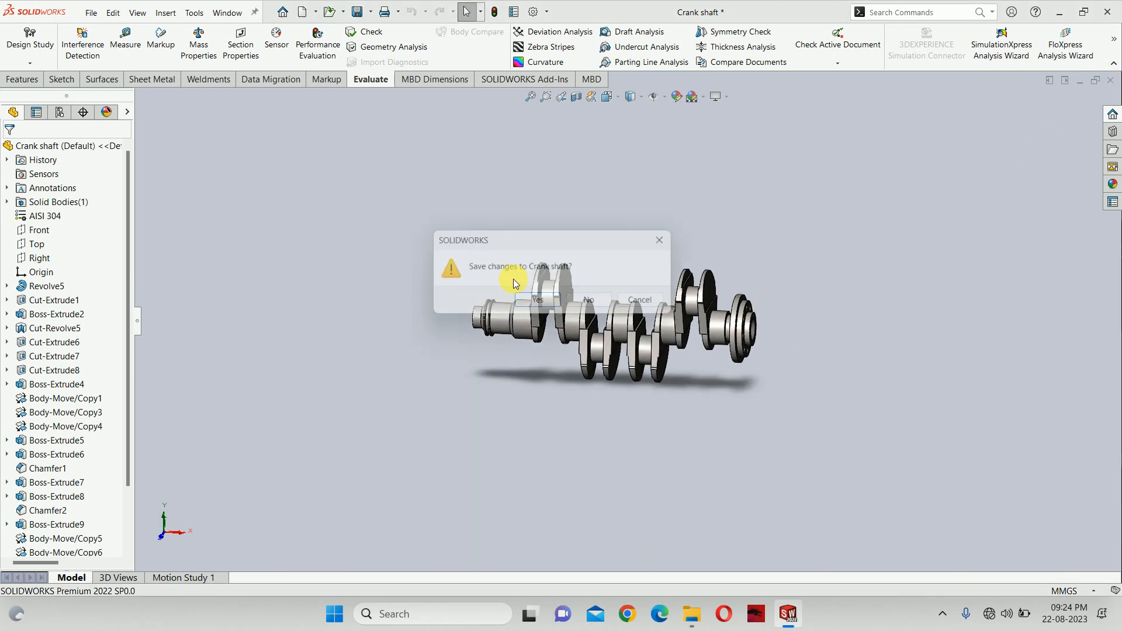
pyautogui.click(552, 306)
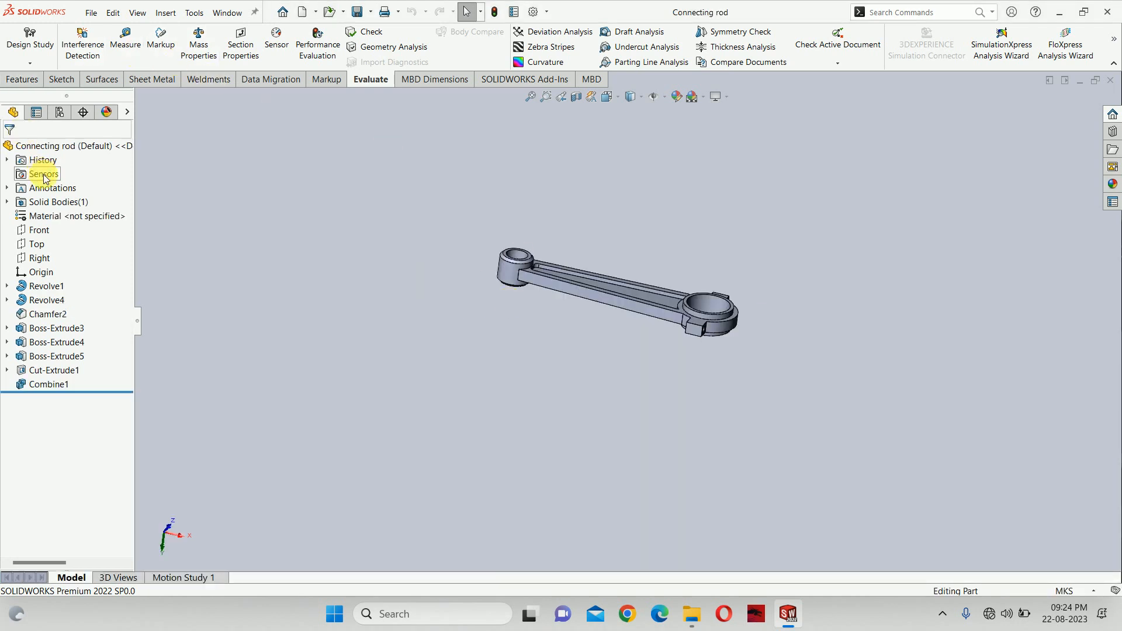
# Set the Connecting rod's document units to MMGS and assign it Gray Cast Iron from the Iron category of SOLIDWORKS Materials
pyautogui.click(1065, 591)
pyautogui.click(1021, 538)
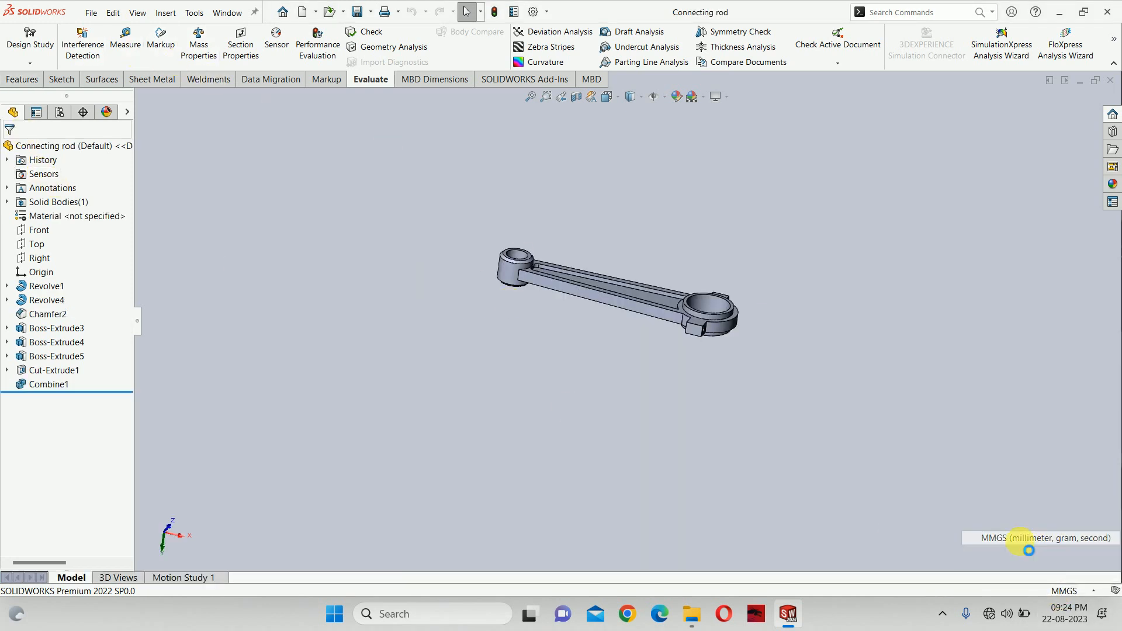
pyautogui.rightClick(65, 219)
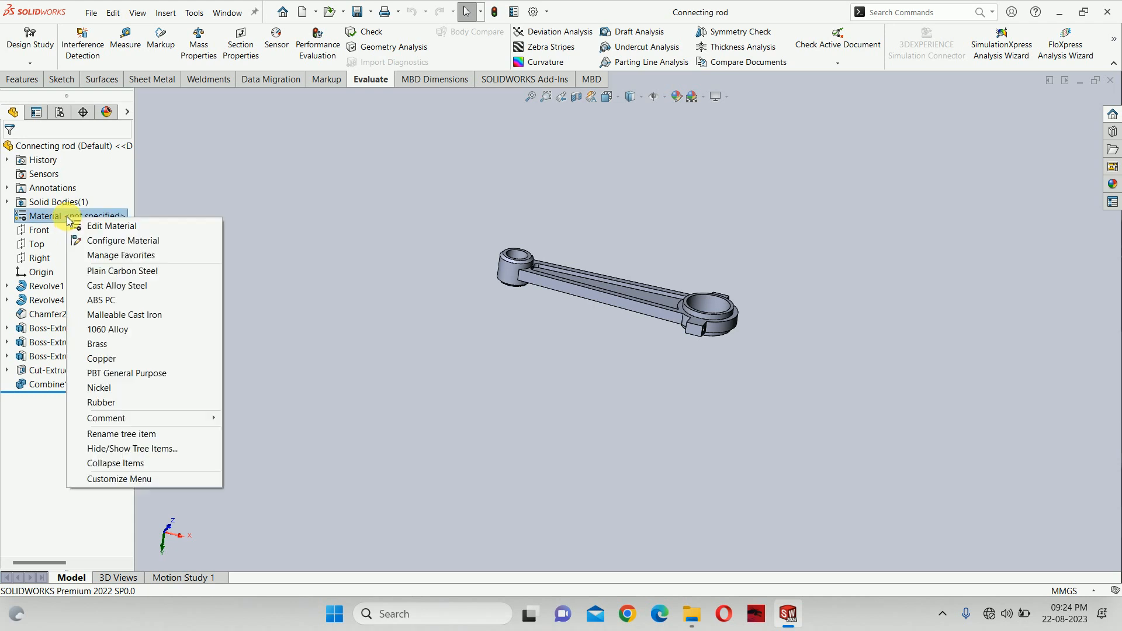
pyautogui.click(98, 223)
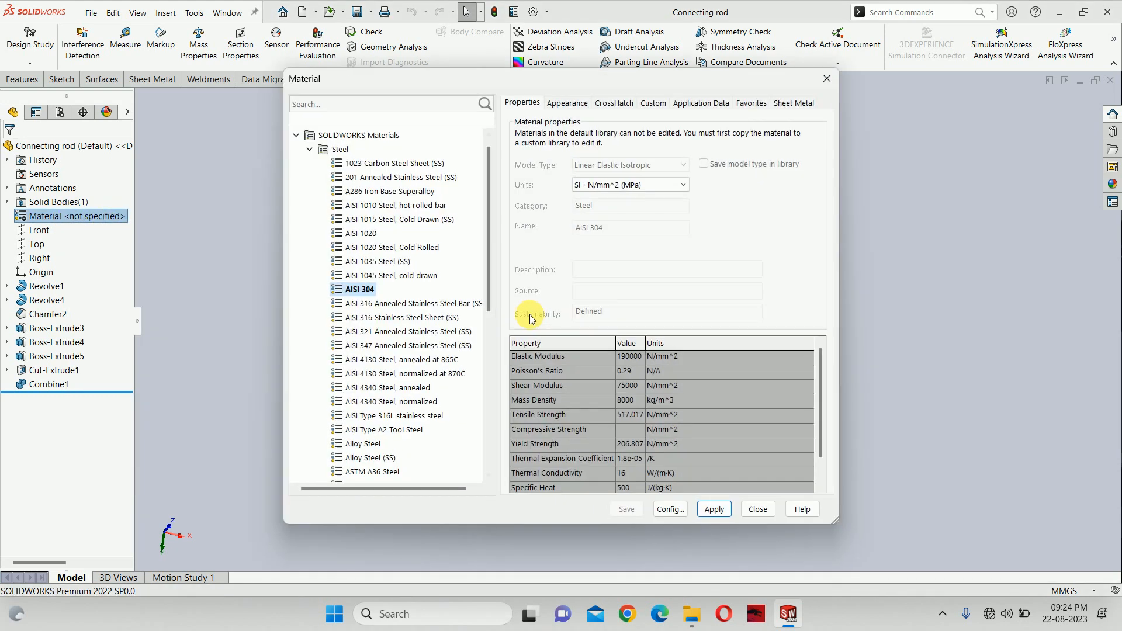
pyautogui.click(310, 159)
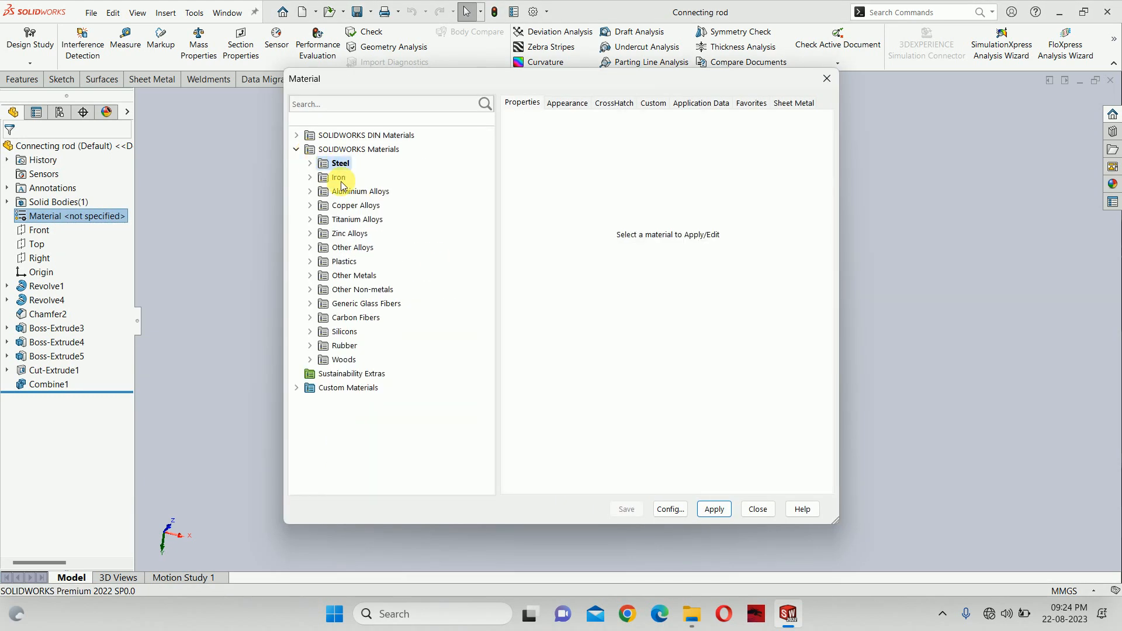
pyautogui.click(316, 178)
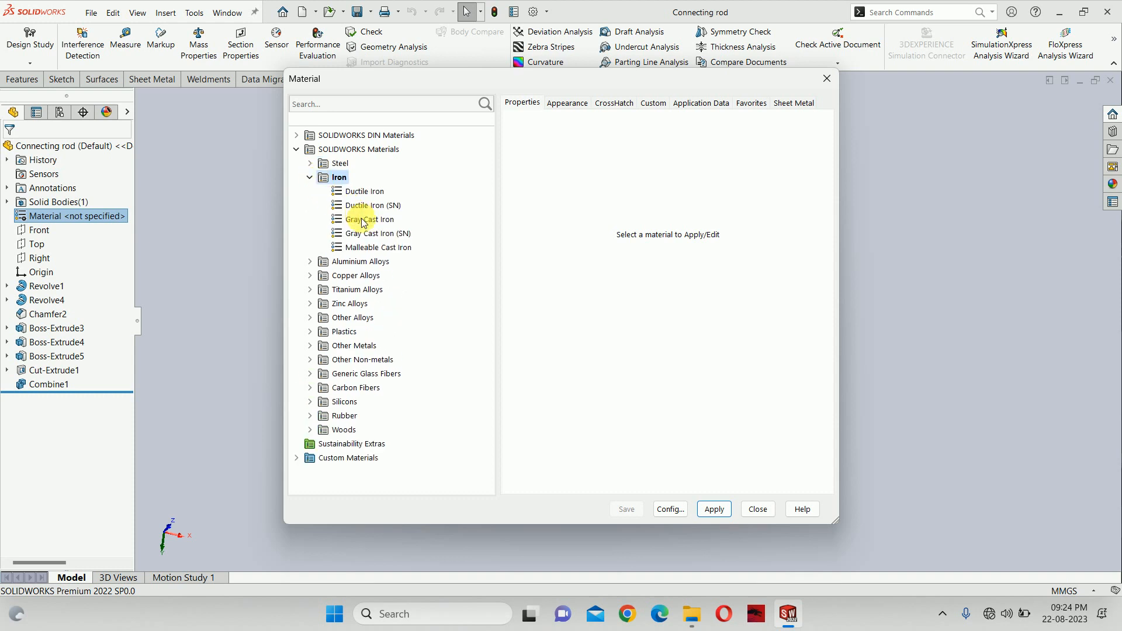
pyautogui.click(358, 219)
pyautogui.click(712, 509)
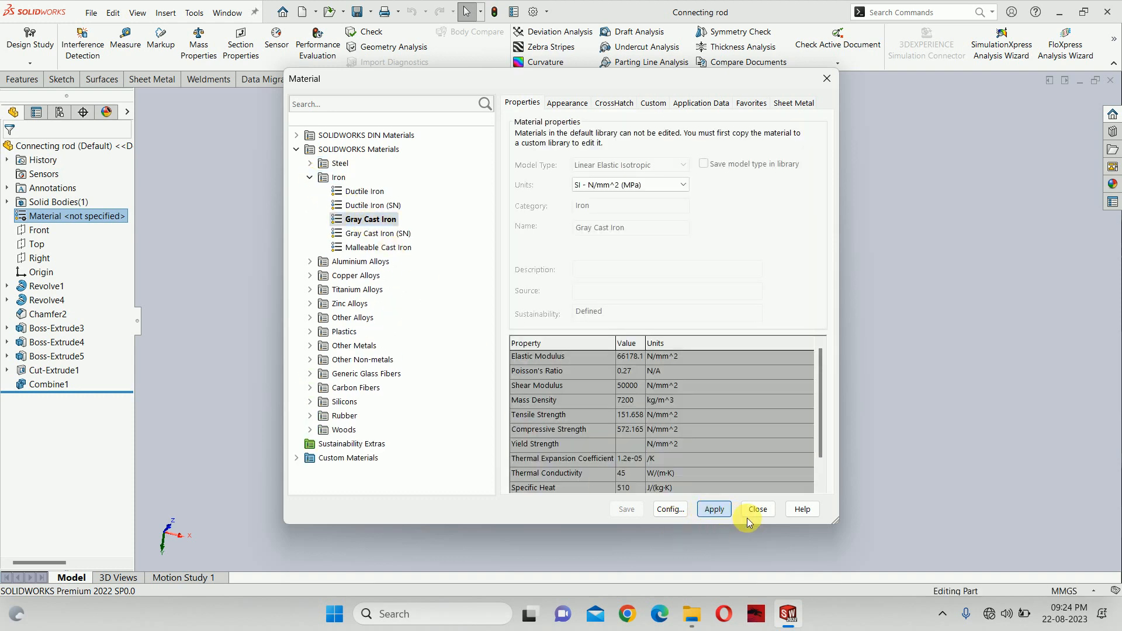
pyautogui.click(757, 509)
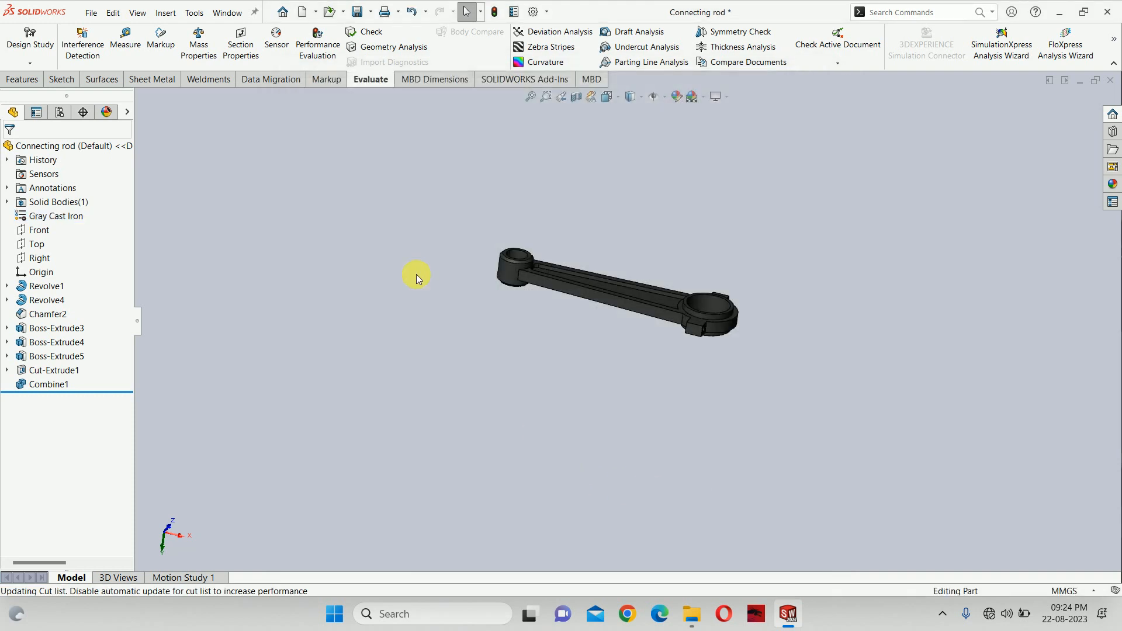
# Rename the Connecting rod's configuration-specific MASS, DENSITY and VOLUME properties as mass, desity and volume, and accept them
pyautogui.click(54, 218)
pyautogui.click(91, 13)
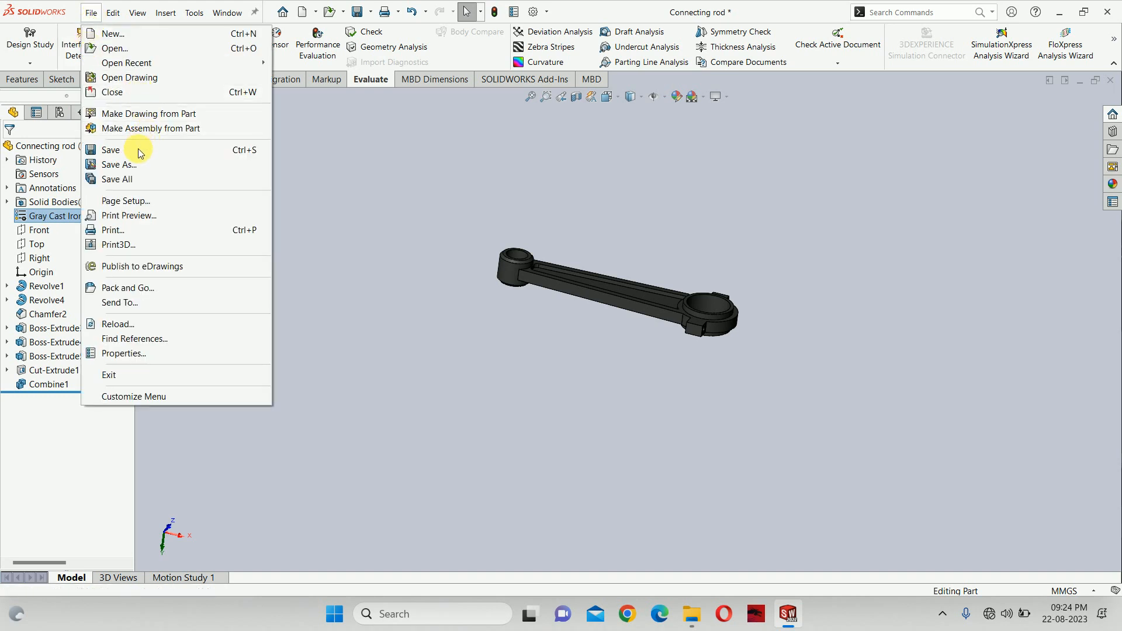
pyautogui.click(122, 353)
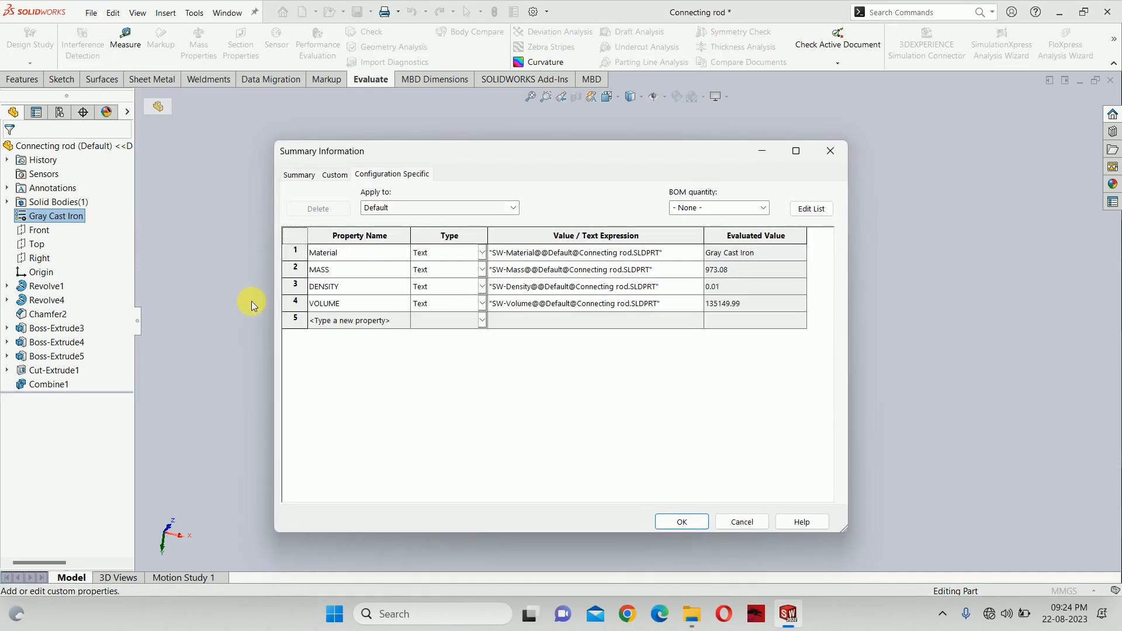
pyautogui.click(376, 252)
pyautogui.click(358, 267)
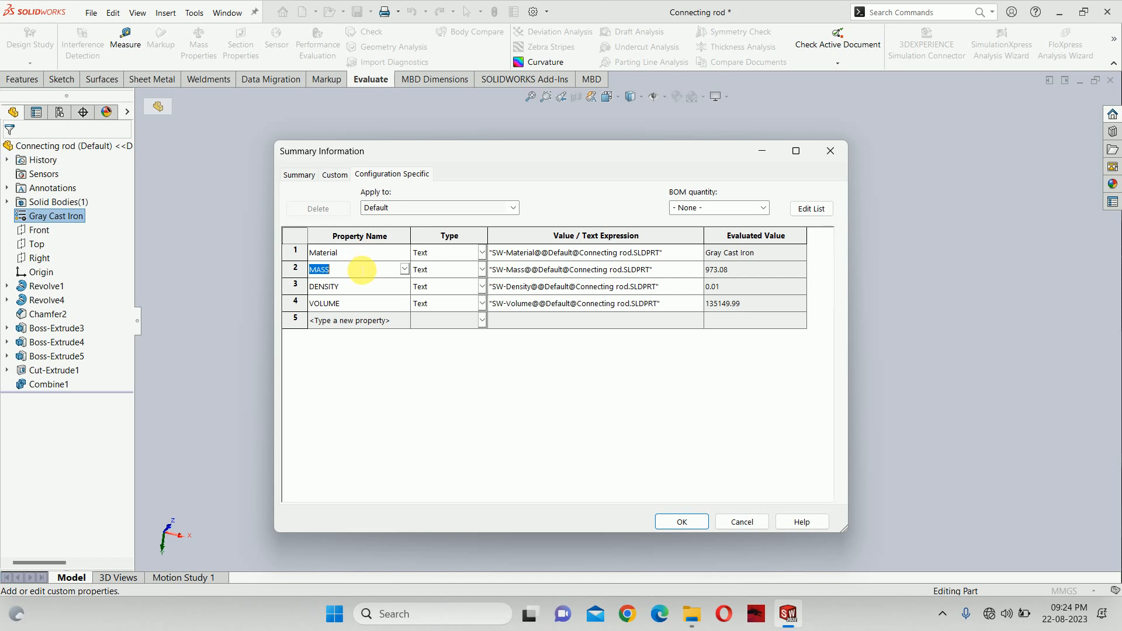
pyautogui.write('mass')
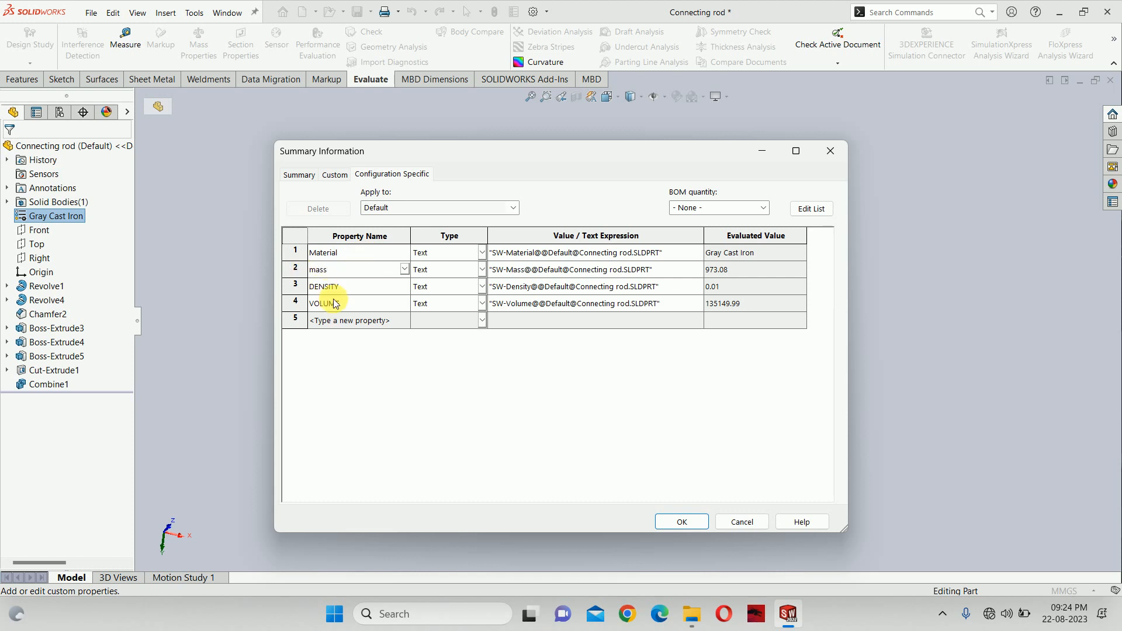
pyautogui.click(338, 287)
pyautogui.moveTo(339, 287); pyautogui.dragTo(268, 290)
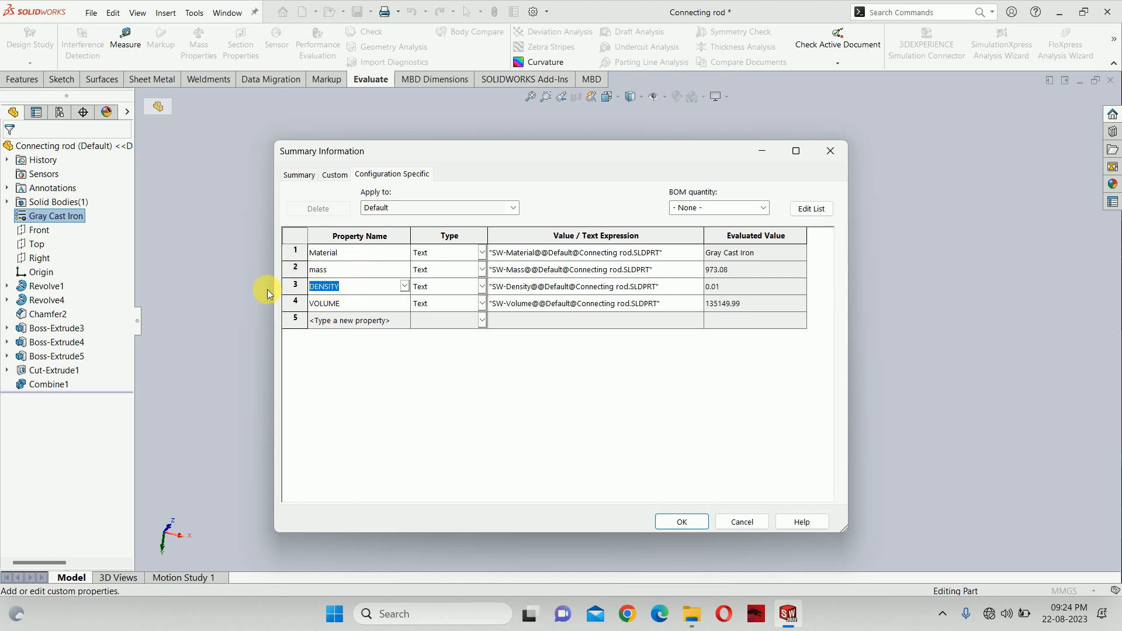
pyautogui.write('desity')
pyautogui.click(375, 305)
pyautogui.write('vo')
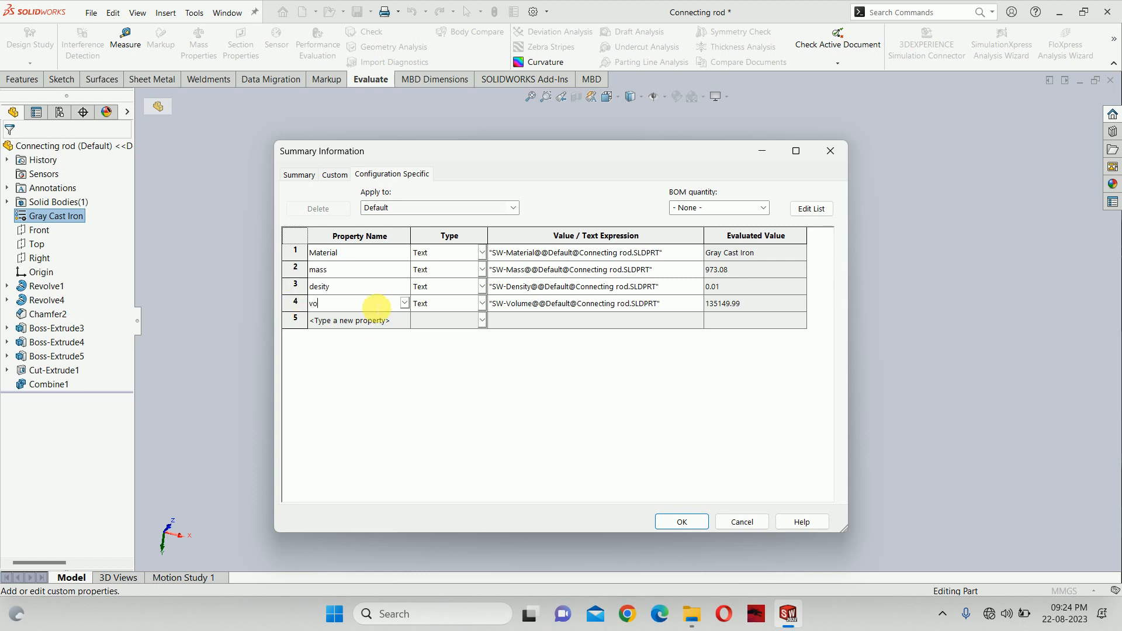
pyautogui.write('lume')
pyautogui.click(680, 526)
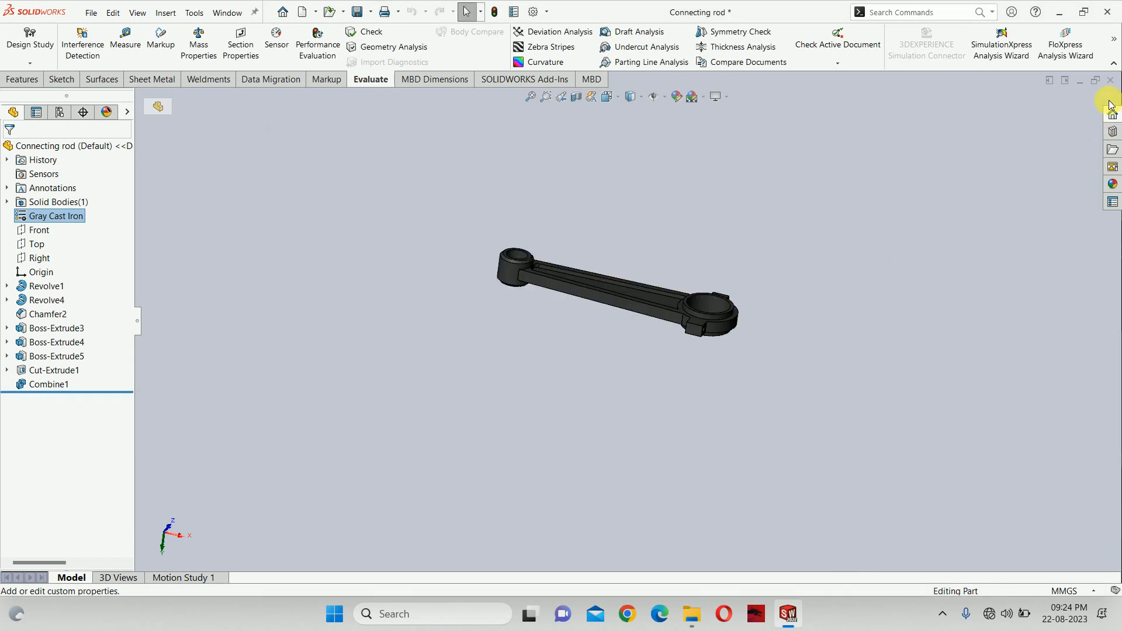
# Close the Connecting rod part and save its changes
pyautogui.click(1110, 80)
pyautogui.click(532, 302)
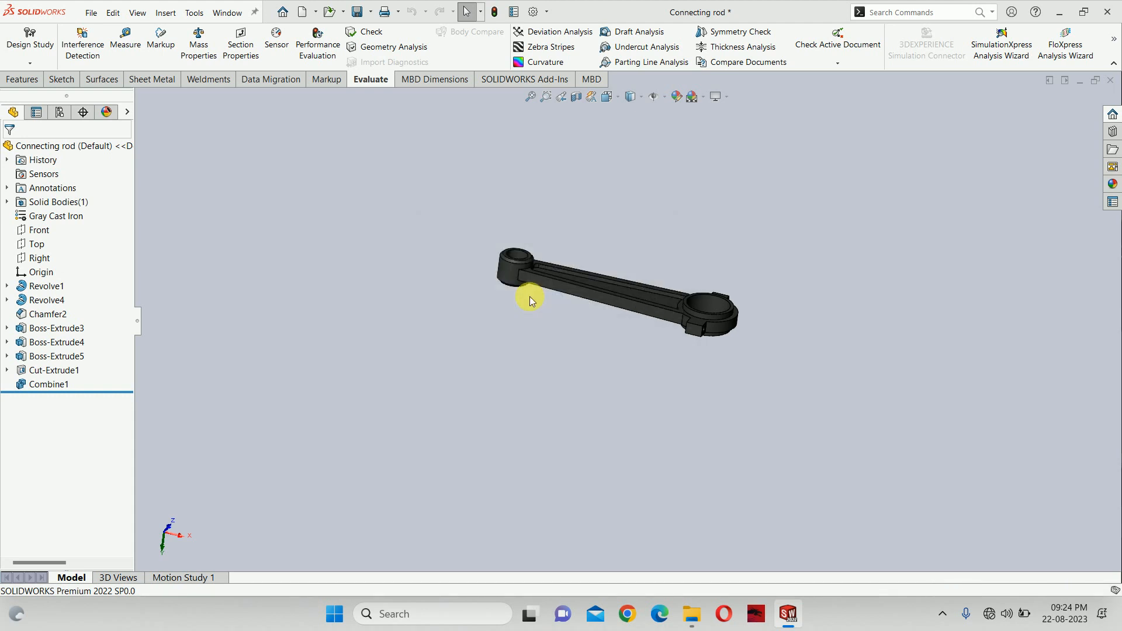
pyautogui.moveTo(479, 254); pyautogui.dragTo(436, 327, button='middle')
pyautogui.click(94, 12)
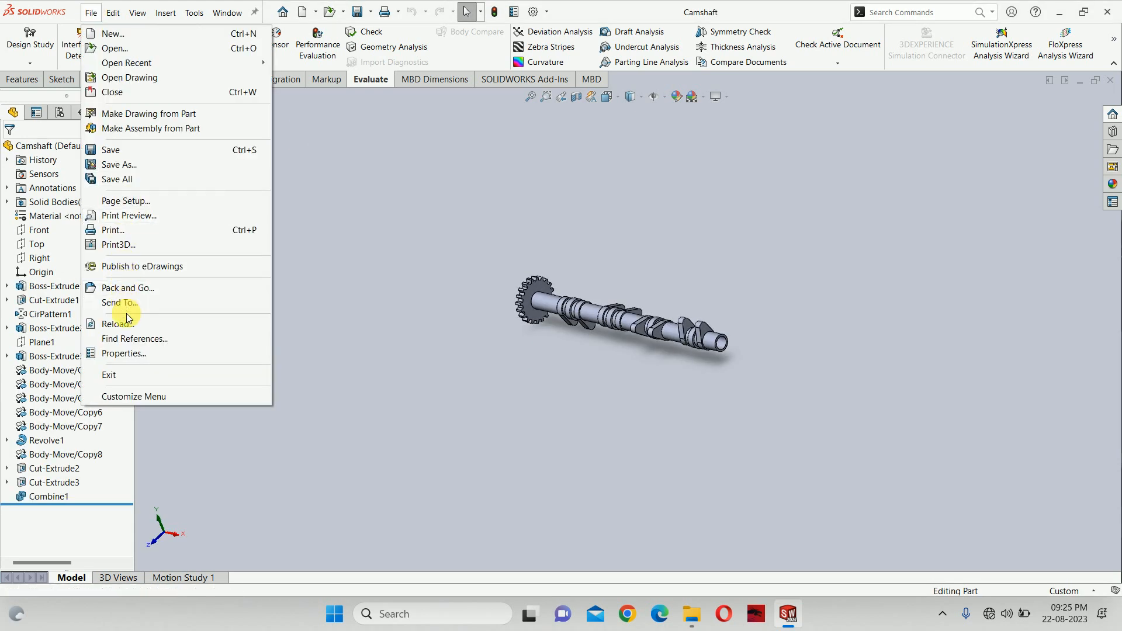
pyautogui.click(118, 351)
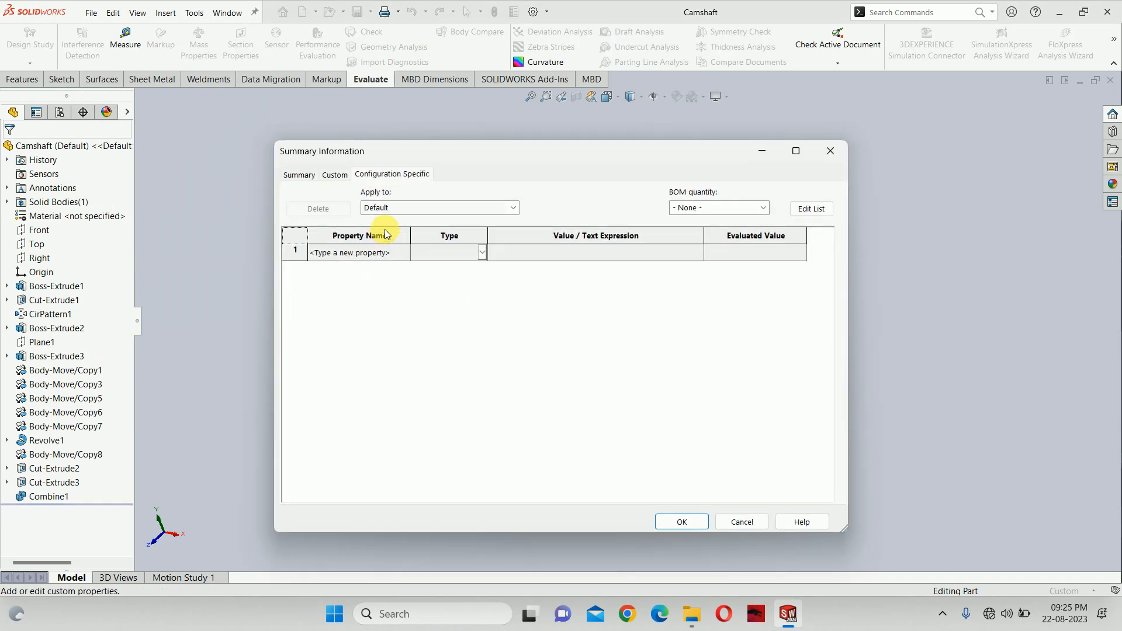
pyautogui.press('Escape')
# Assign Copper from the Copper Alloys category of SOLIDWORKS Materials to the Camshaft
pyautogui.rightClick(54, 221)
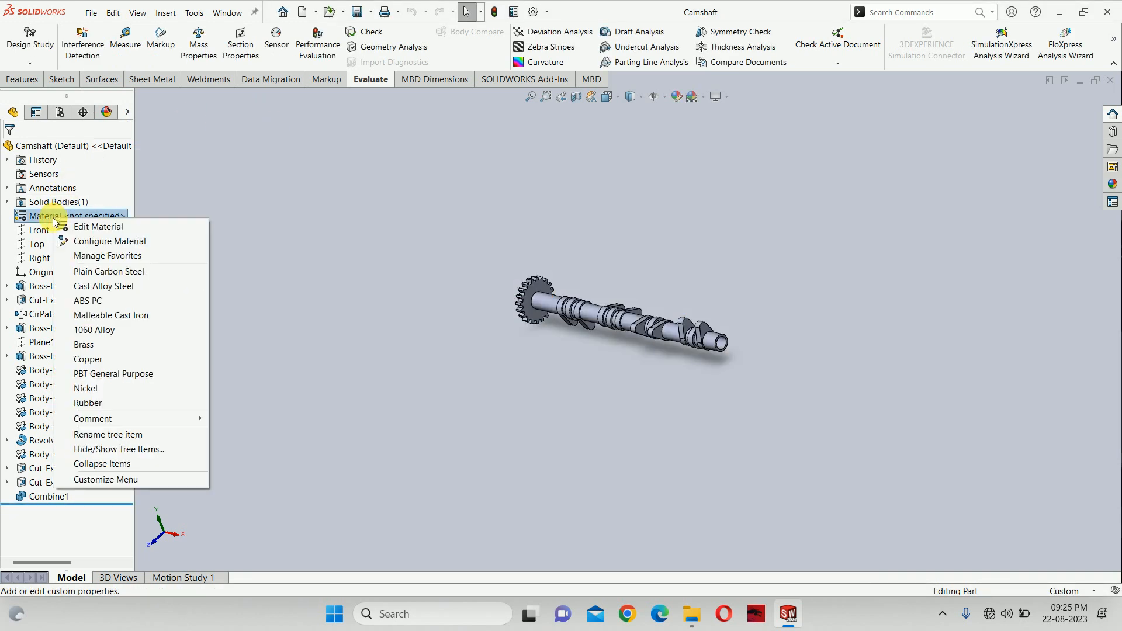
pyautogui.click(87, 225)
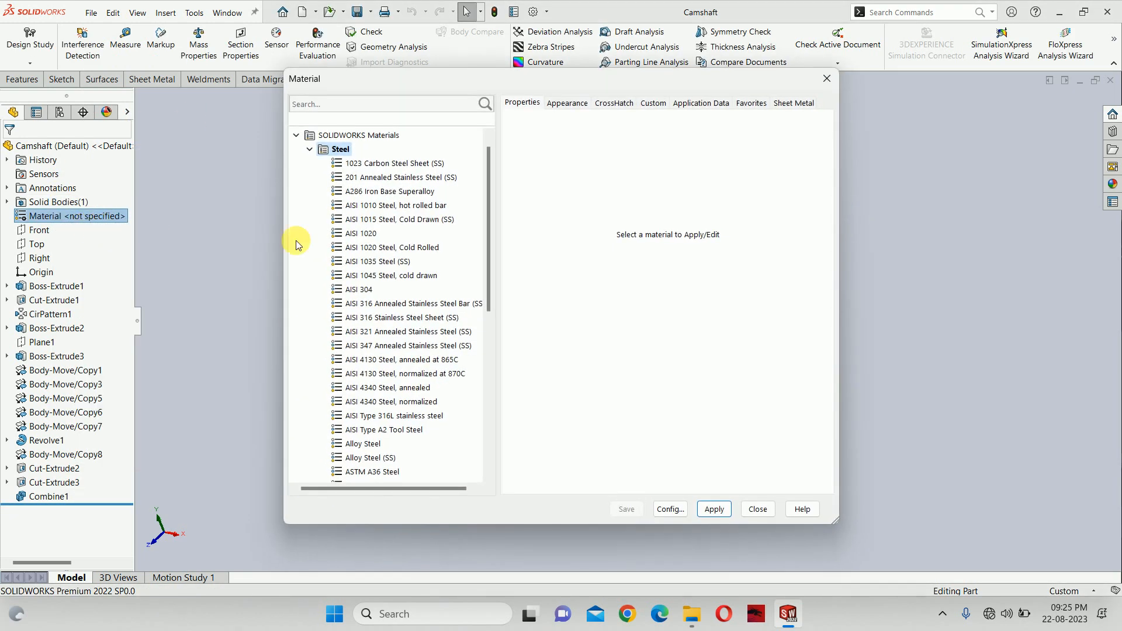
pyautogui.click(311, 152)
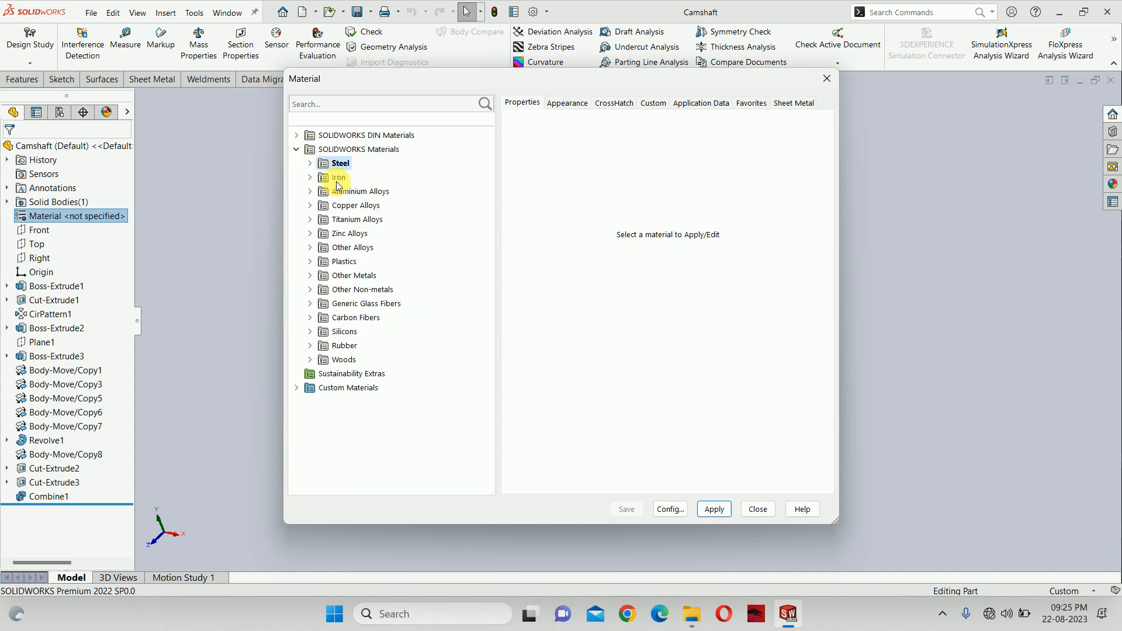
pyautogui.click(310, 205)
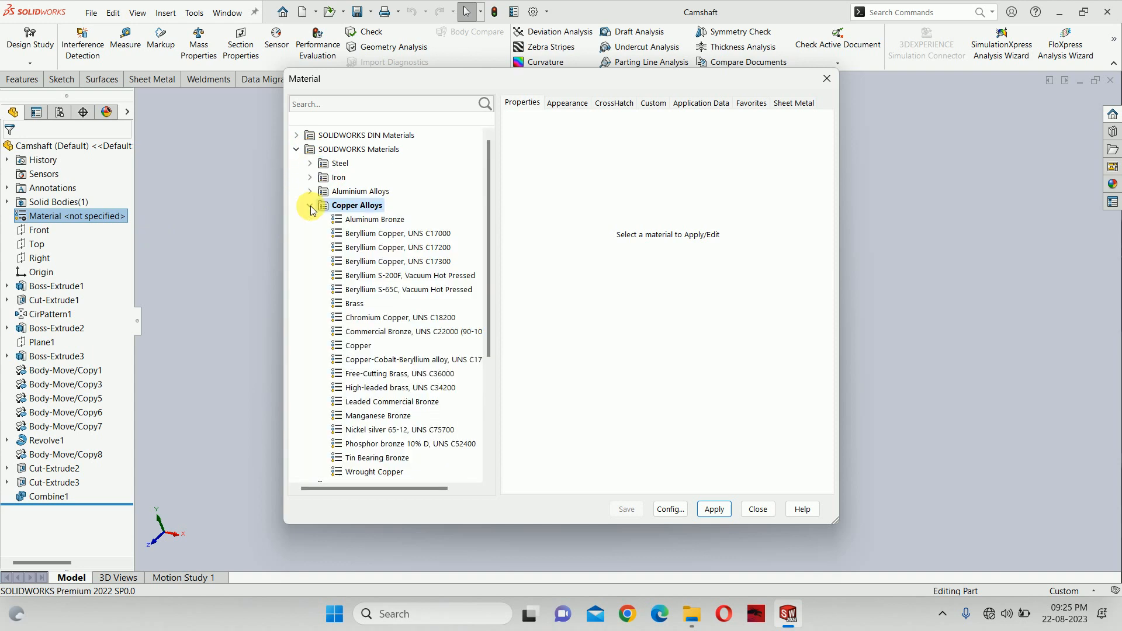
pyautogui.click(359, 346)
pyautogui.click(713, 511)
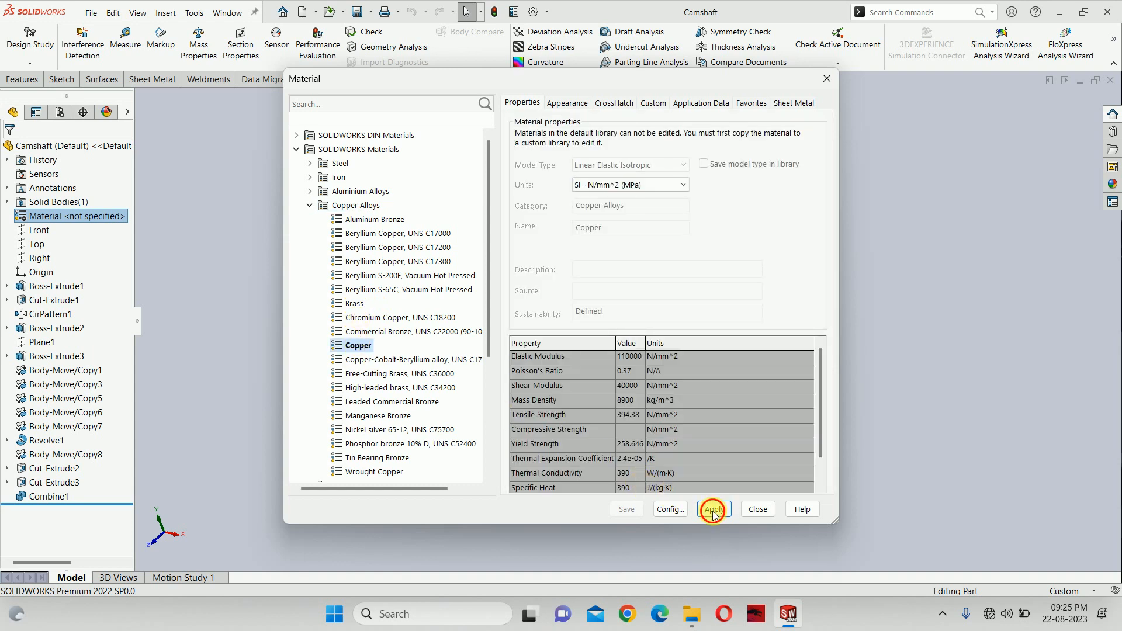
pyautogui.click(759, 509)
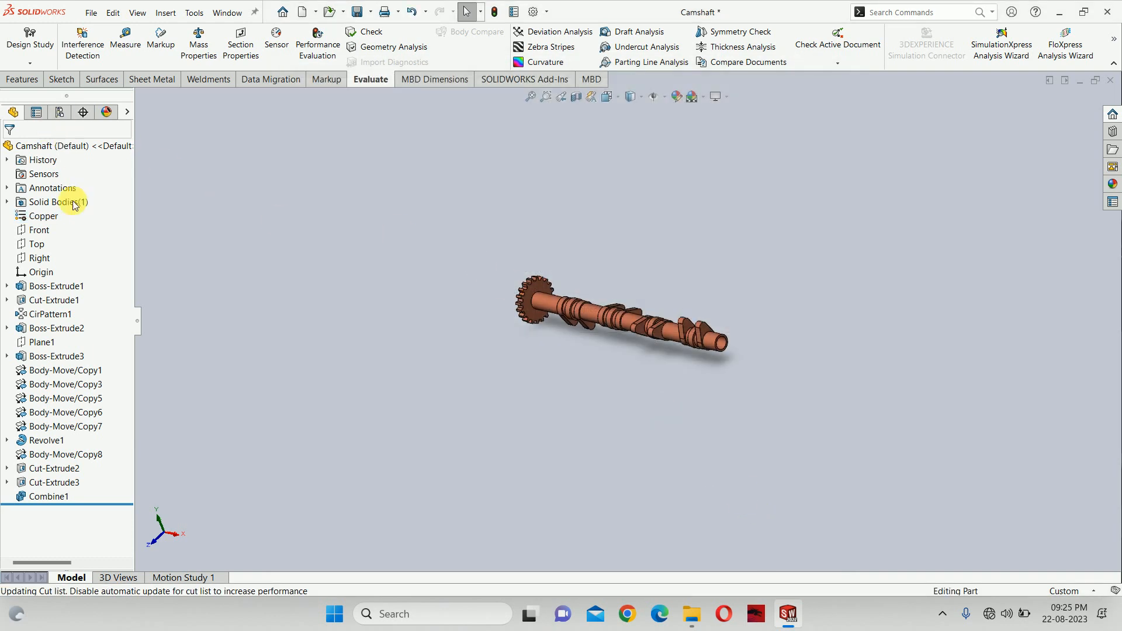
# Add a configuration-specific Material property to the Camshaft's file properties and link its value to the part's Material
pyautogui.click(91, 13)
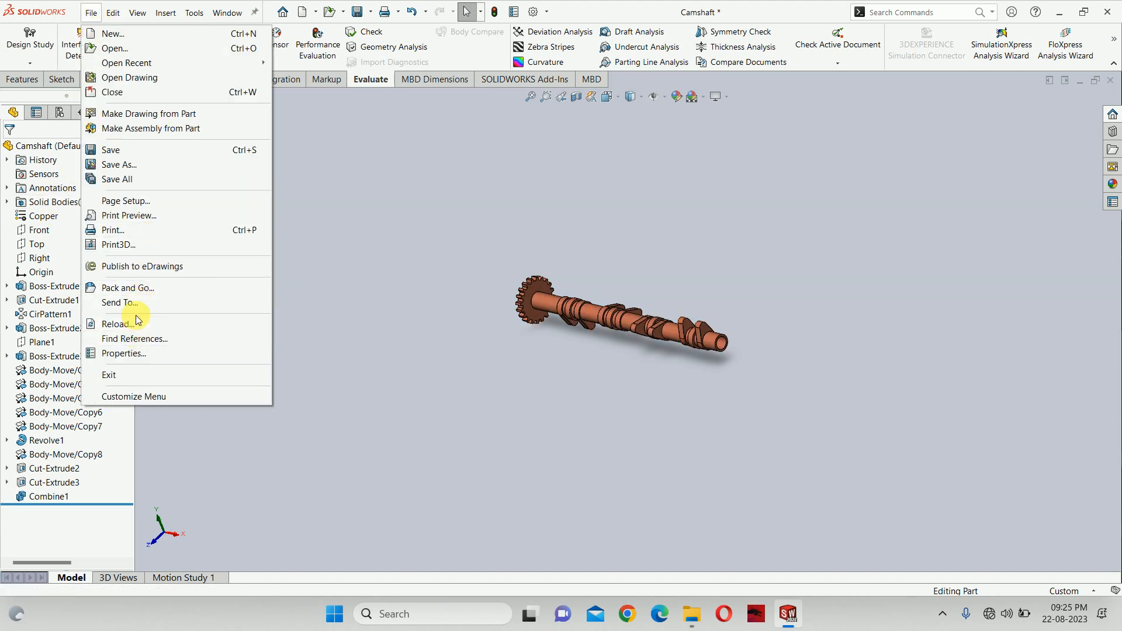
pyautogui.click(129, 352)
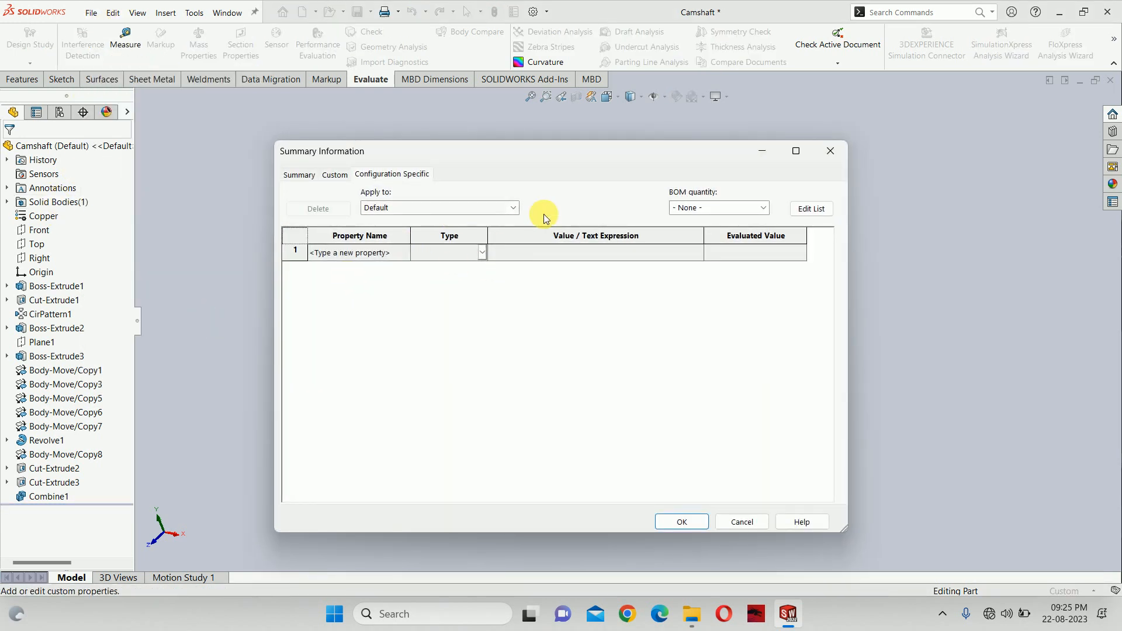
pyautogui.click(394, 254)
pyautogui.click(406, 253)
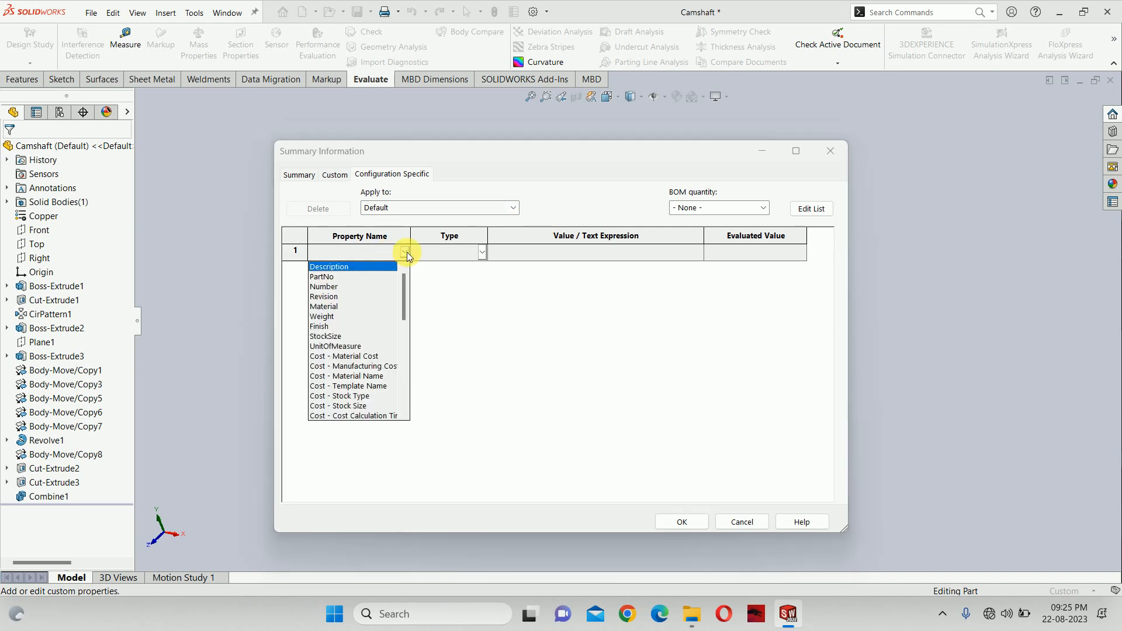
pyautogui.click(337, 304)
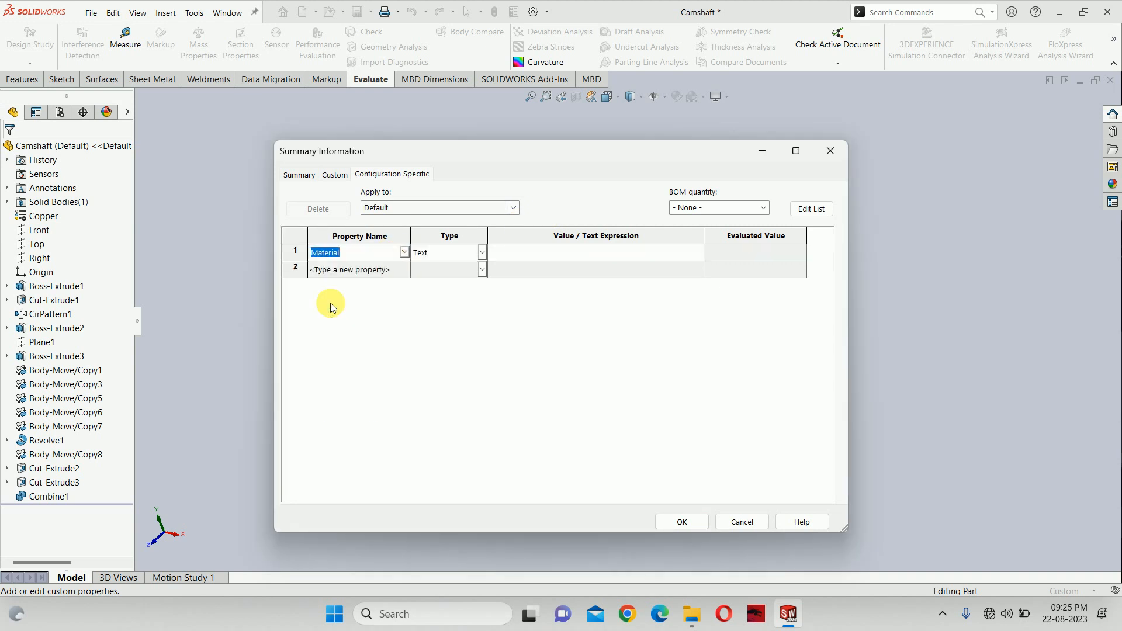
pyautogui.click(666, 253)
pyautogui.click(699, 256)
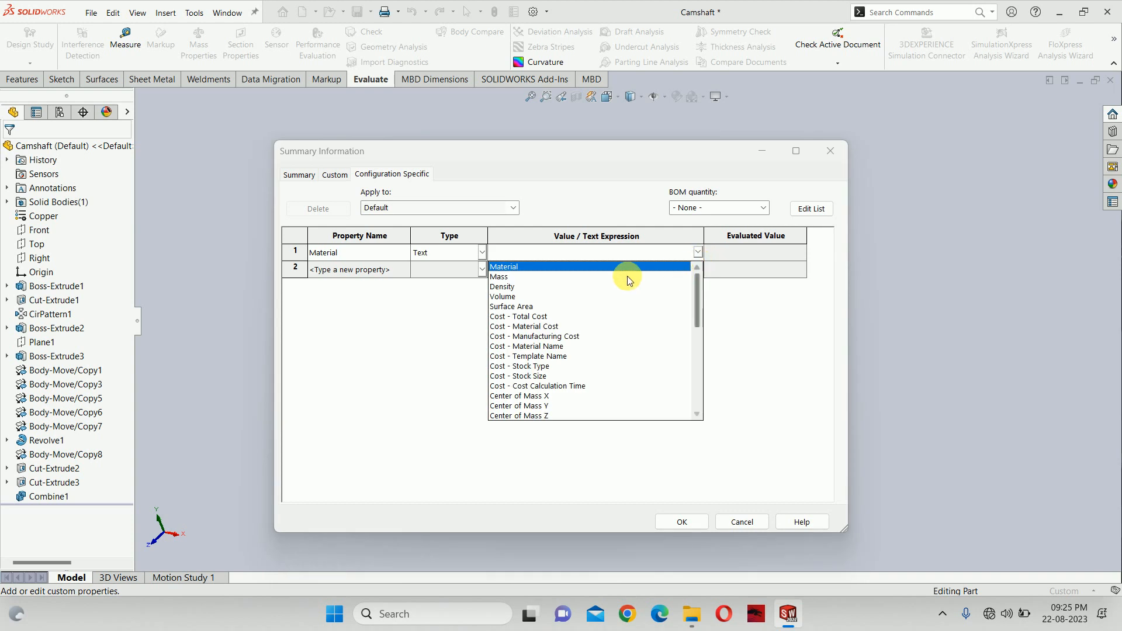
pyautogui.click(508, 265)
# Add a configuration-specific property named volume to the Camshaft and link its value to Volume
pyautogui.click(364, 270)
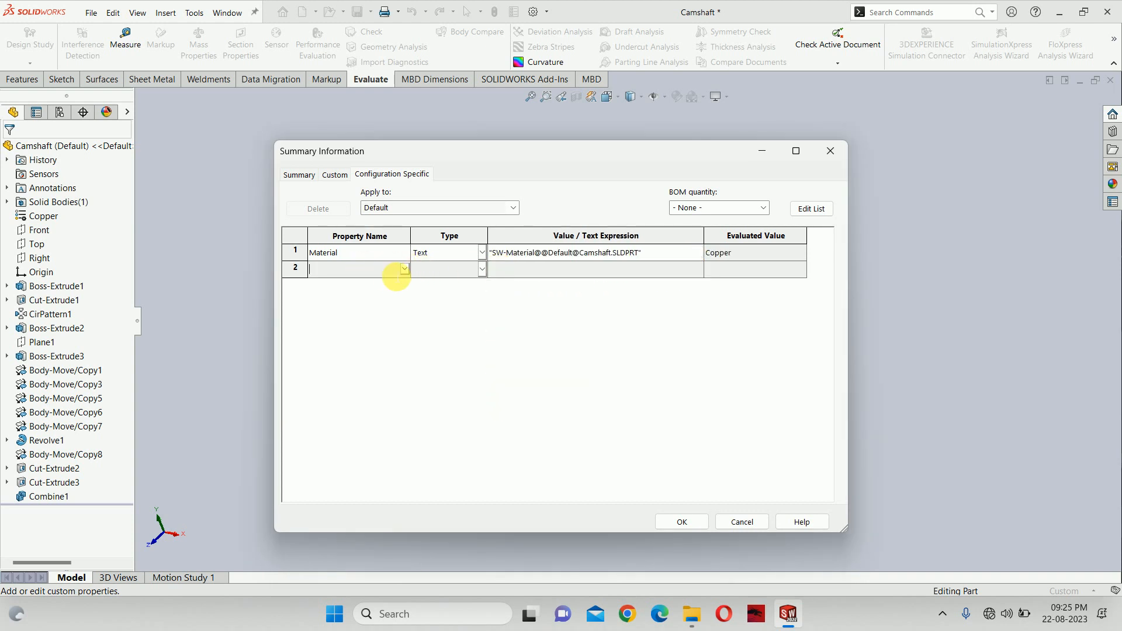
pyautogui.click(404, 269)
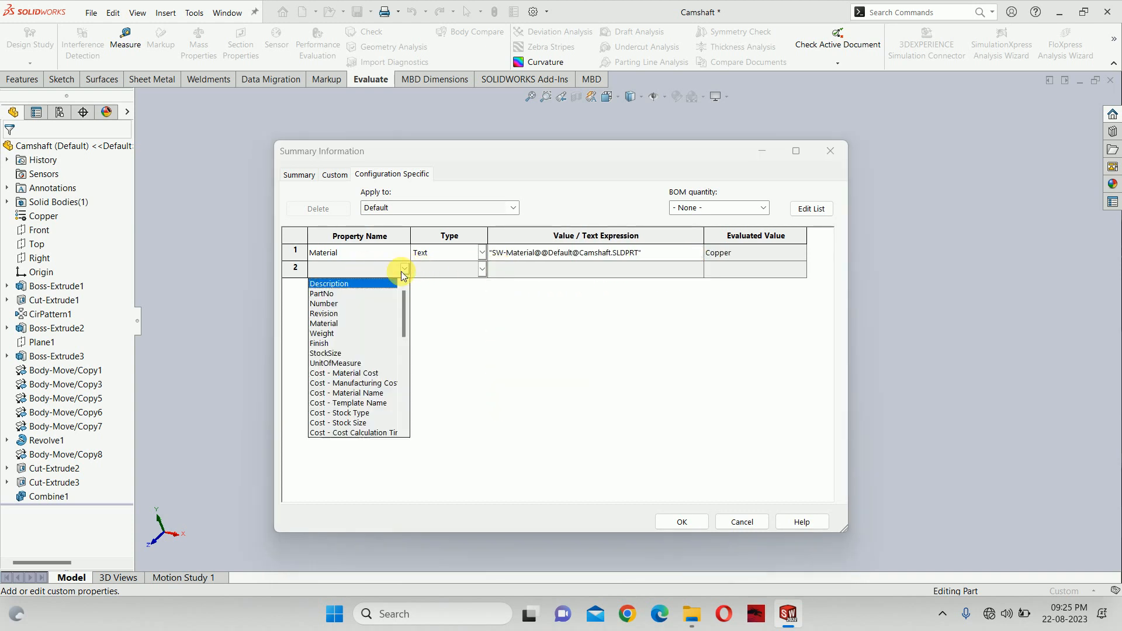
pyautogui.click(326, 272)
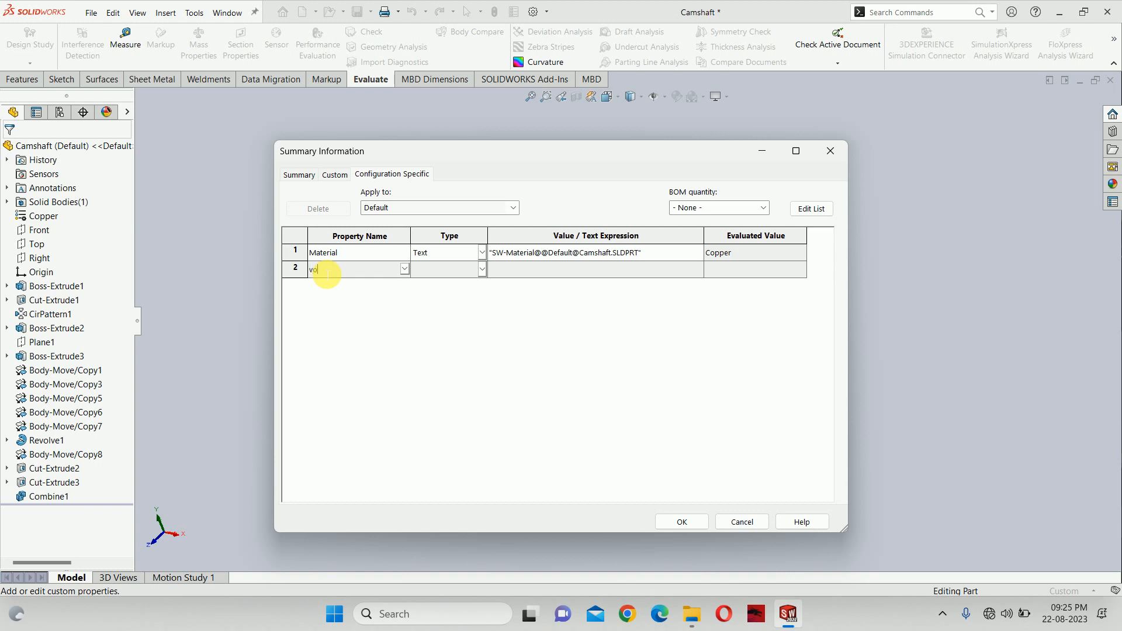
pyautogui.click(689, 272)
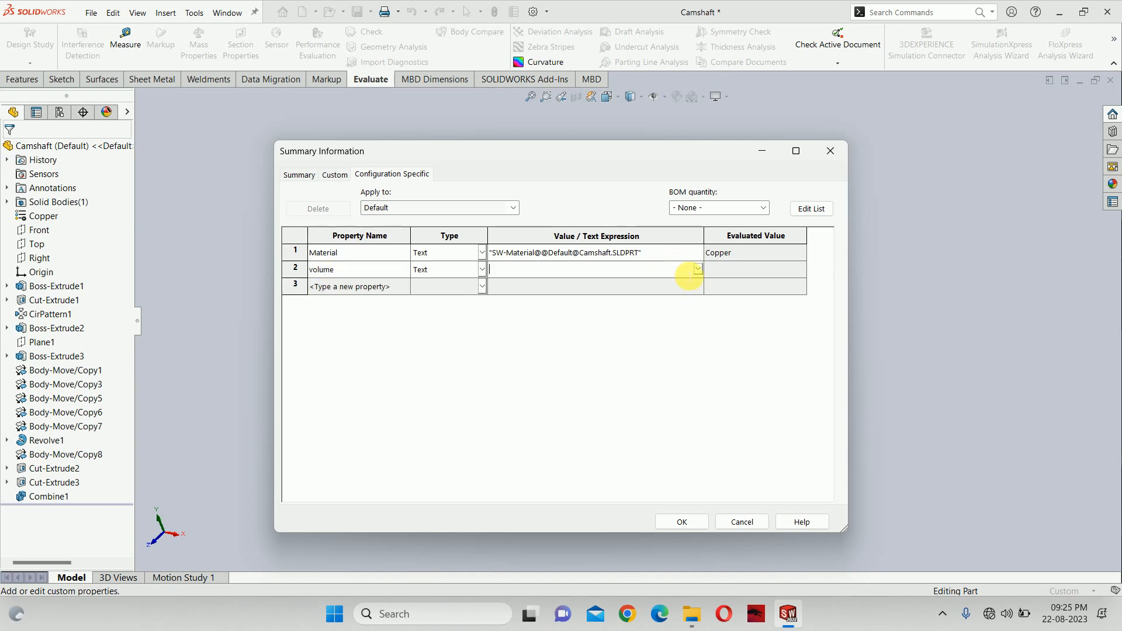
pyautogui.click(698, 269)
pyautogui.click(497, 309)
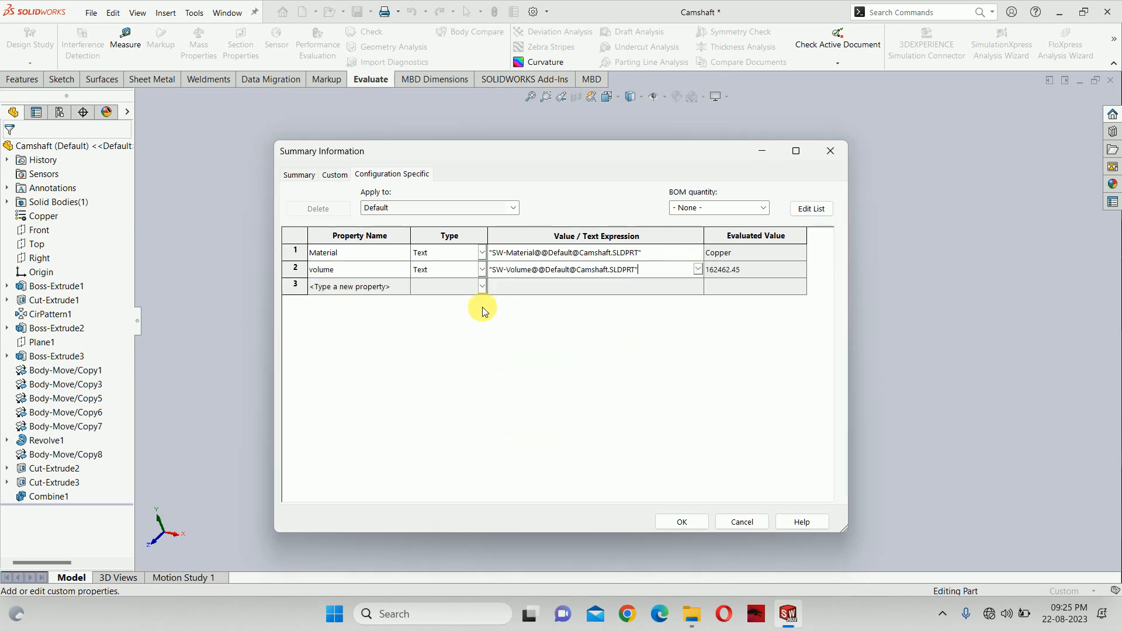
# Add a configuration-specific property named density to the Camshaft and link its value to Density
pyautogui.click(380, 288)
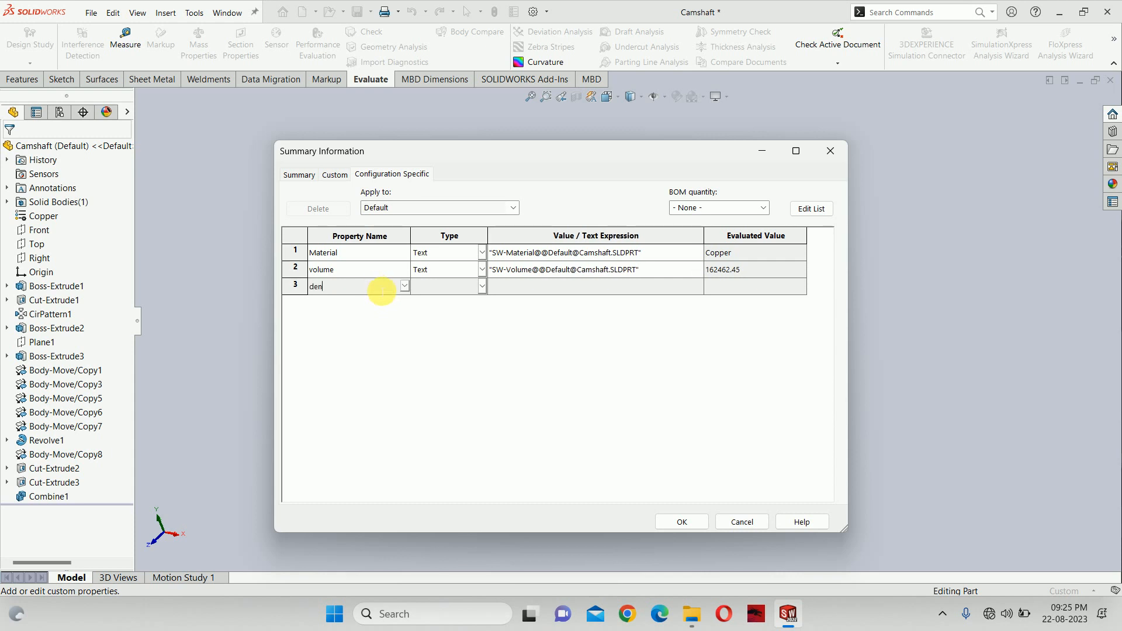
pyautogui.click(558, 286)
pyautogui.click(697, 286)
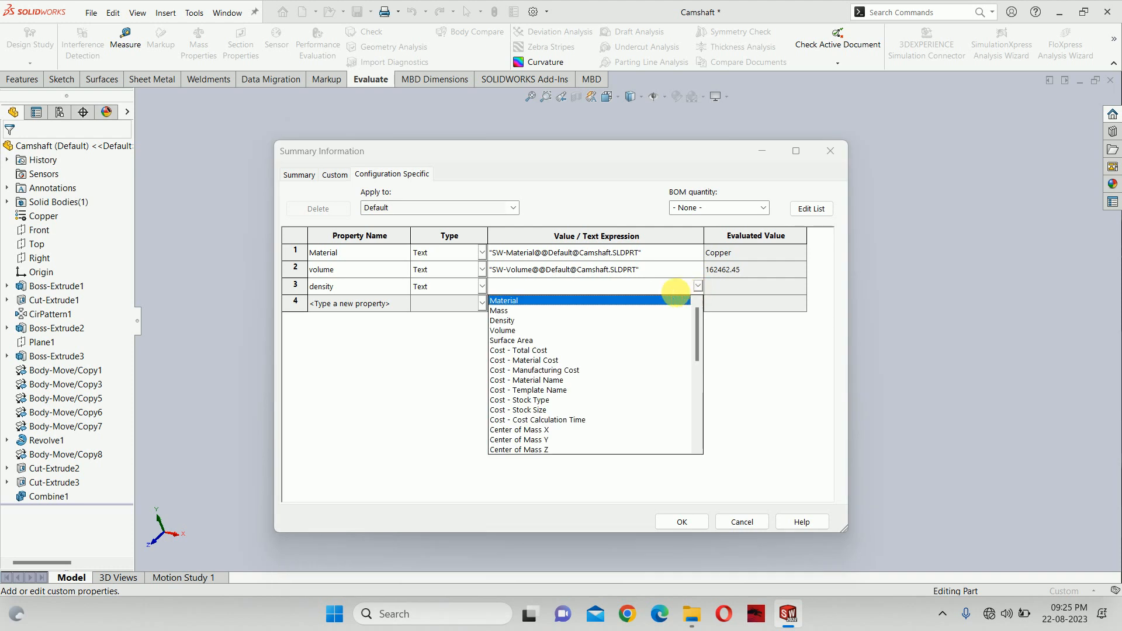
pyautogui.click(513, 319)
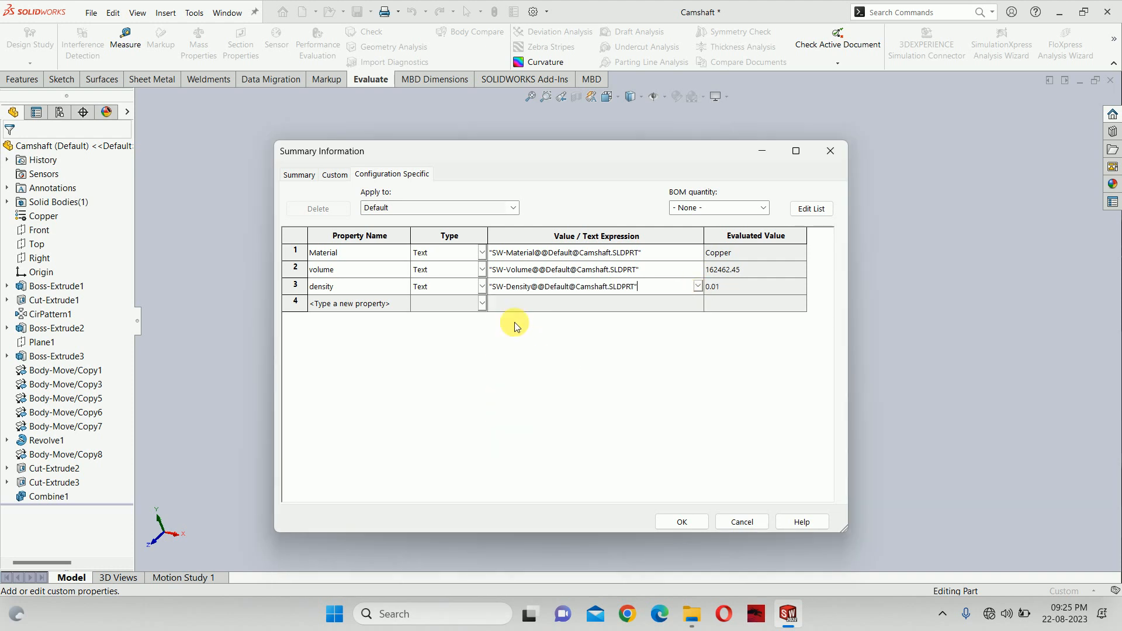
# Add a configuration-specific property named weight to the Camshaft, link its value to Mass, and accept the file properties
pyautogui.click(361, 308)
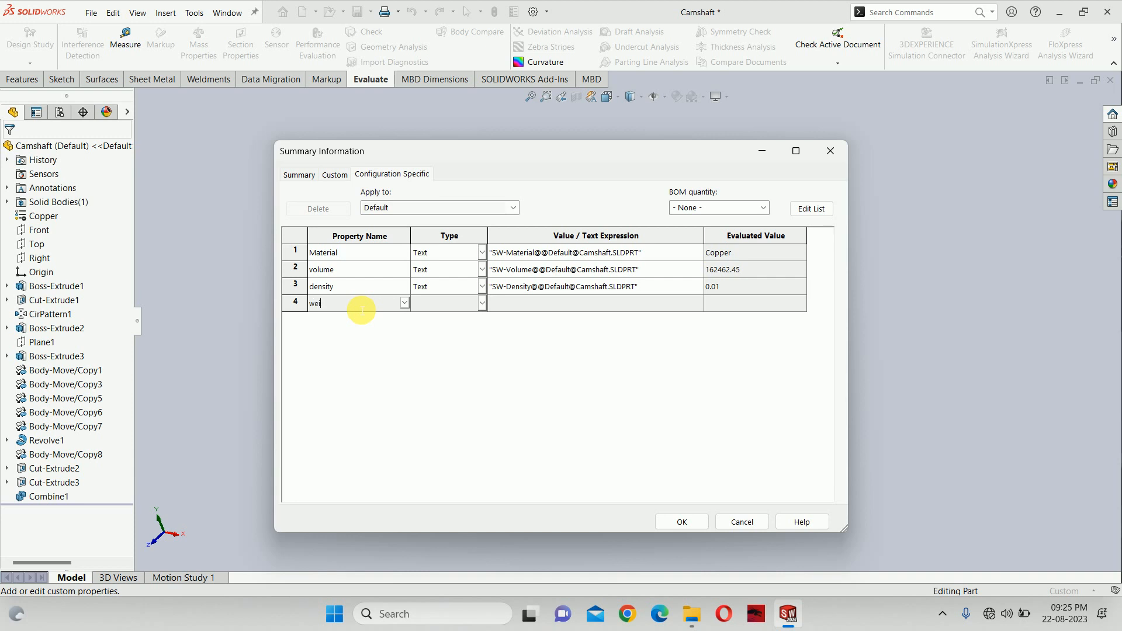
pyautogui.click(656, 303)
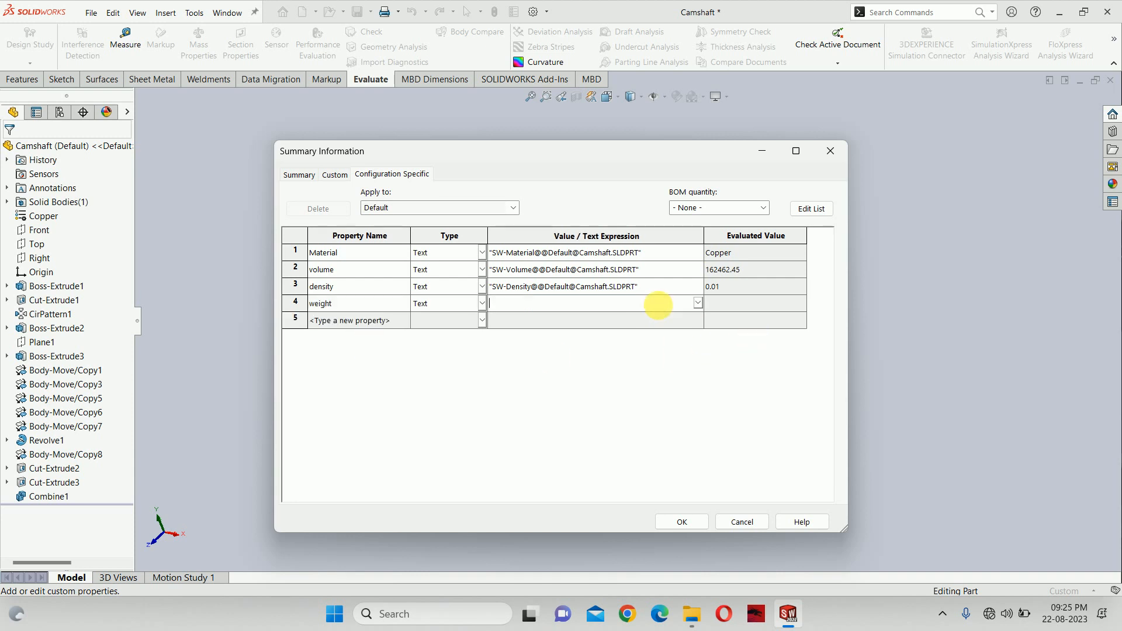
pyautogui.click(697, 303)
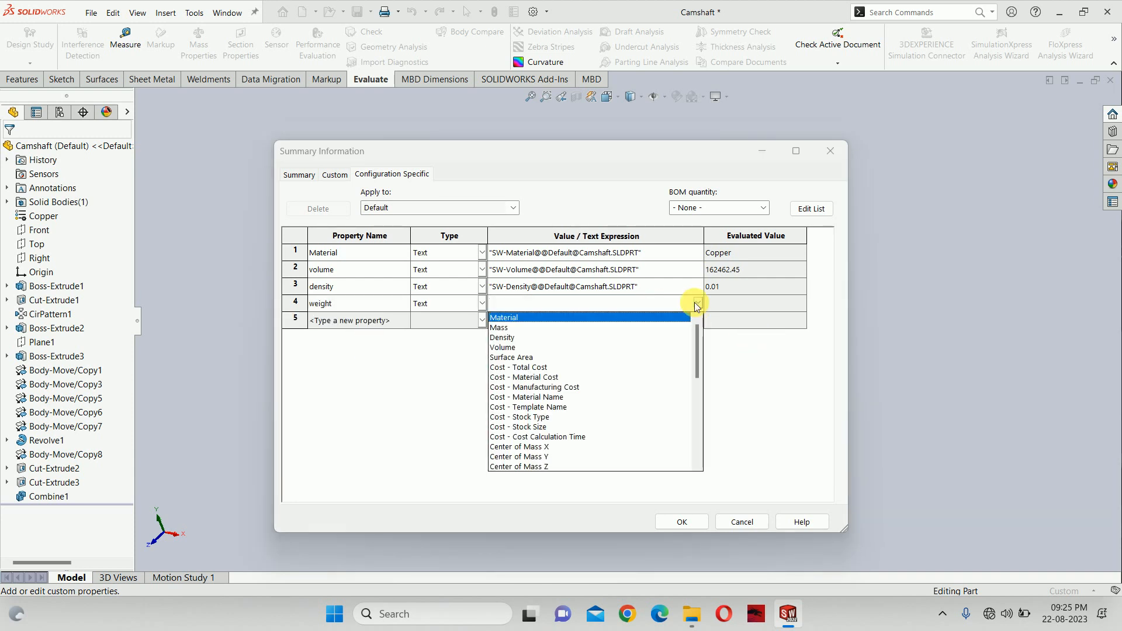
pyautogui.click(505, 329)
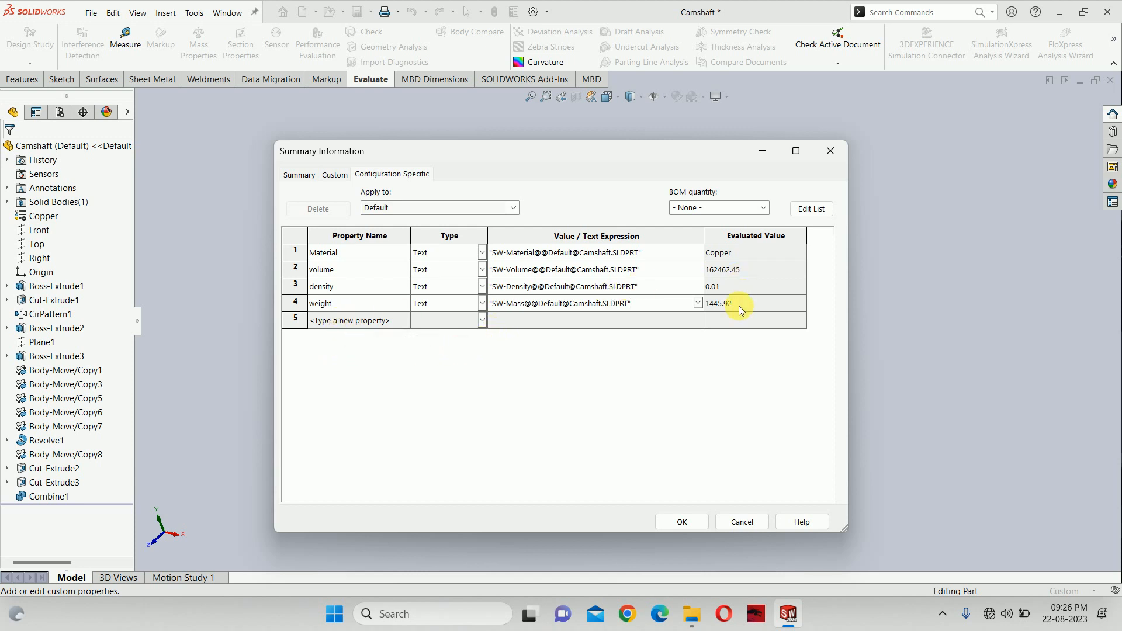
pyautogui.click(695, 520)
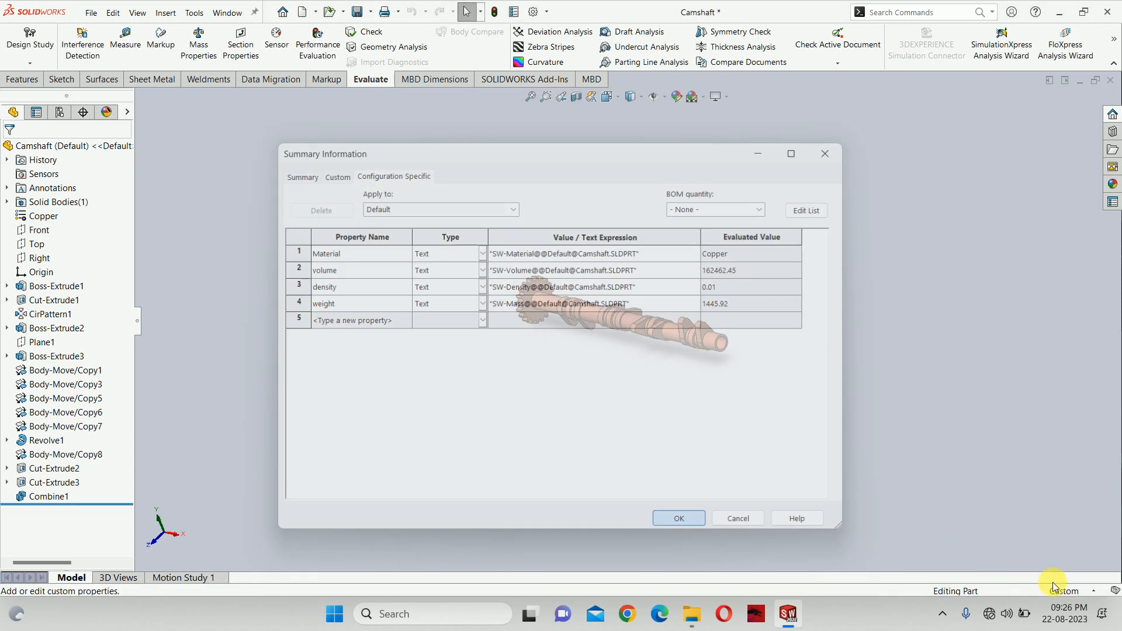
# Set the Camshaft's document units to MMGS and recheck its configuration-specific file properties
pyautogui.click(1073, 590)
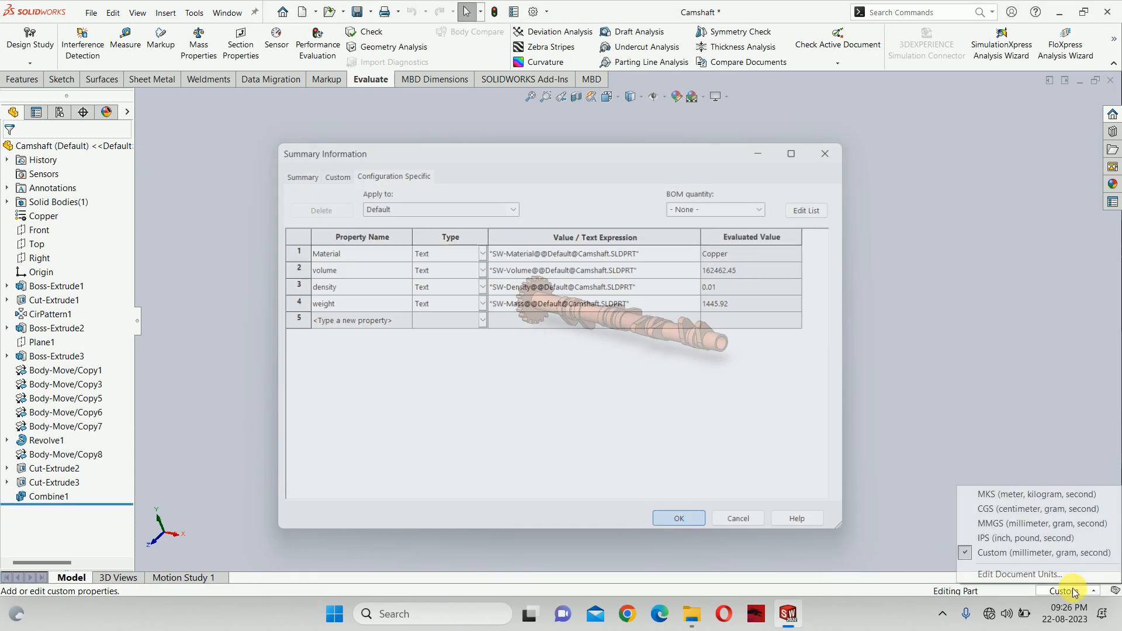
pyautogui.click(1005, 524)
pyautogui.click(92, 13)
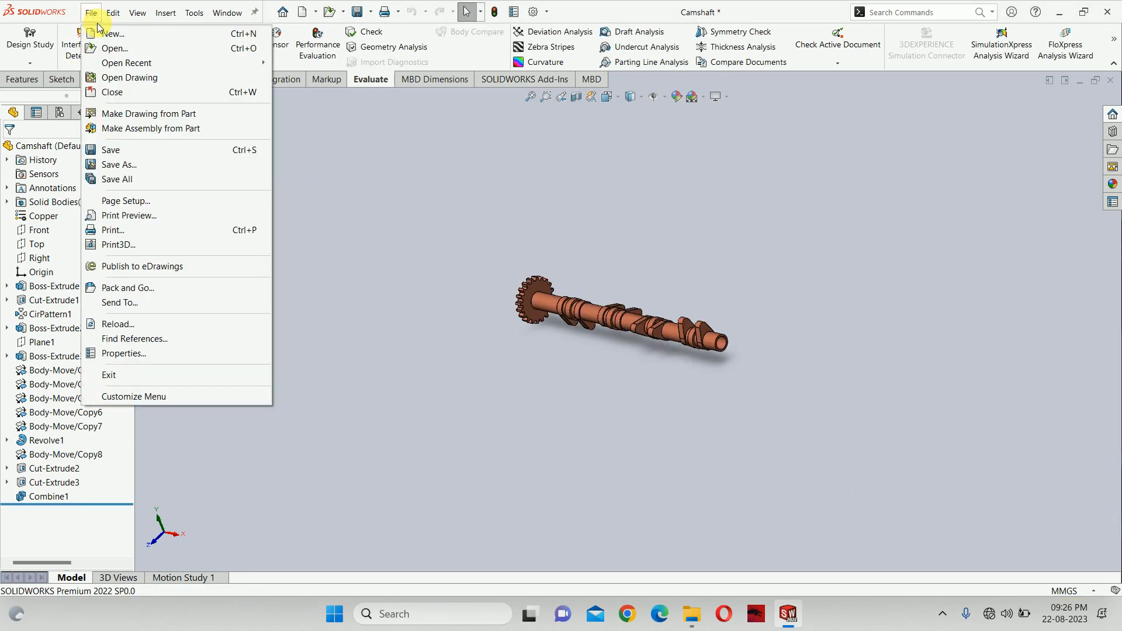
pyautogui.click(124, 353)
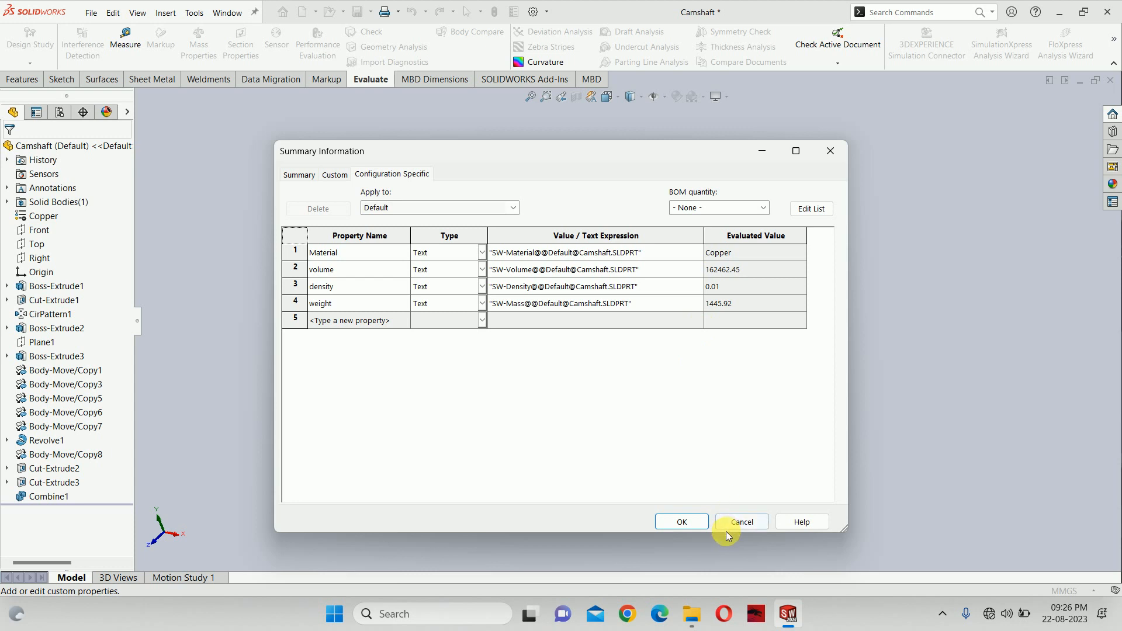
pyautogui.click(684, 524)
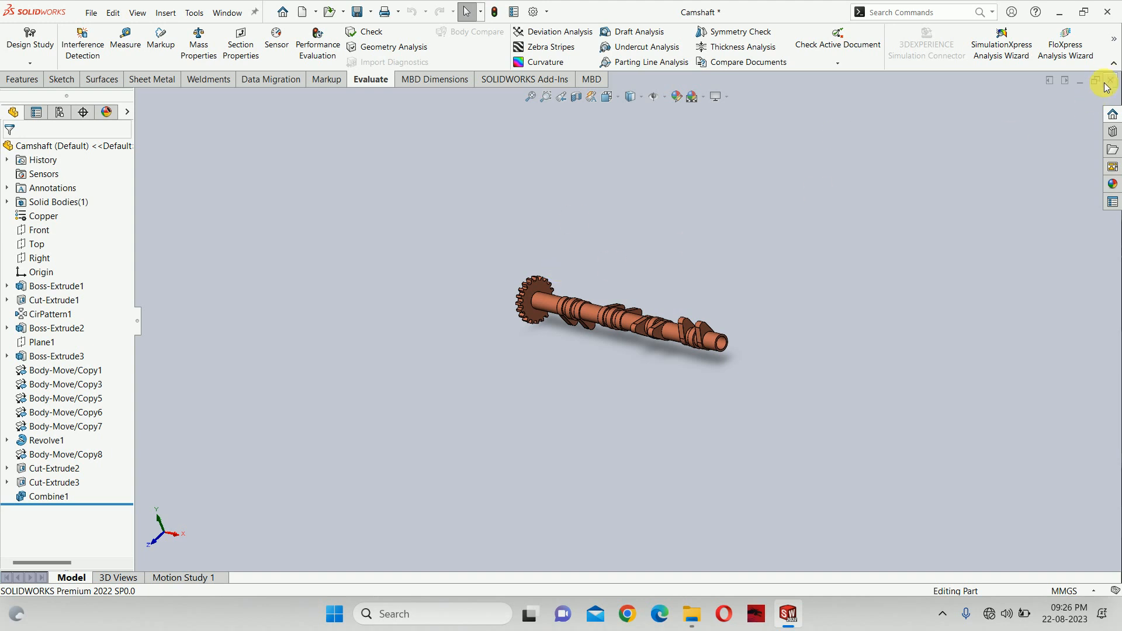
# Close the Camshaft with its changes saved and open the Cylinder cover part from the recent documents
pyautogui.click(1110, 80)
pyautogui.click(540, 303)
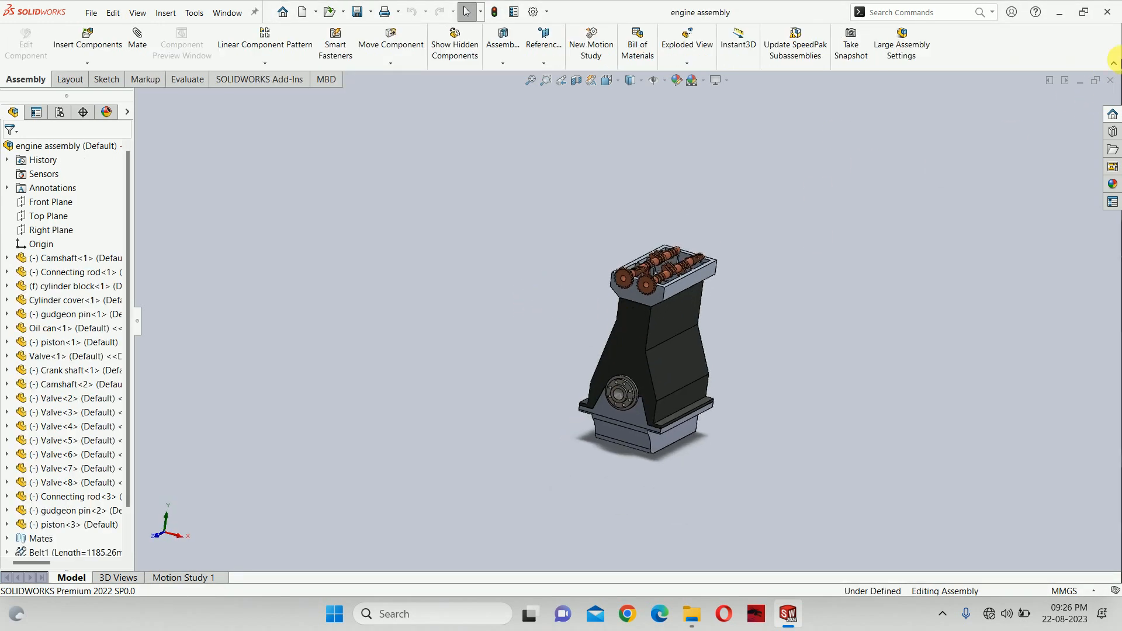
pyautogui.click(1079, 80)
pyautogui.press('r')
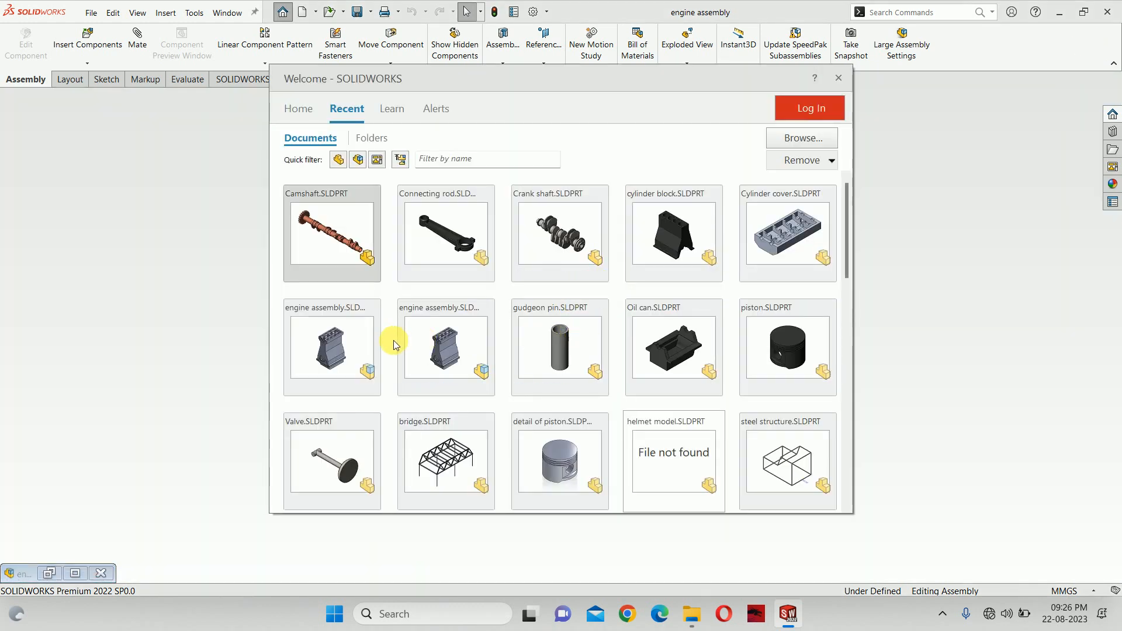
pyautogui.click(794, 229)
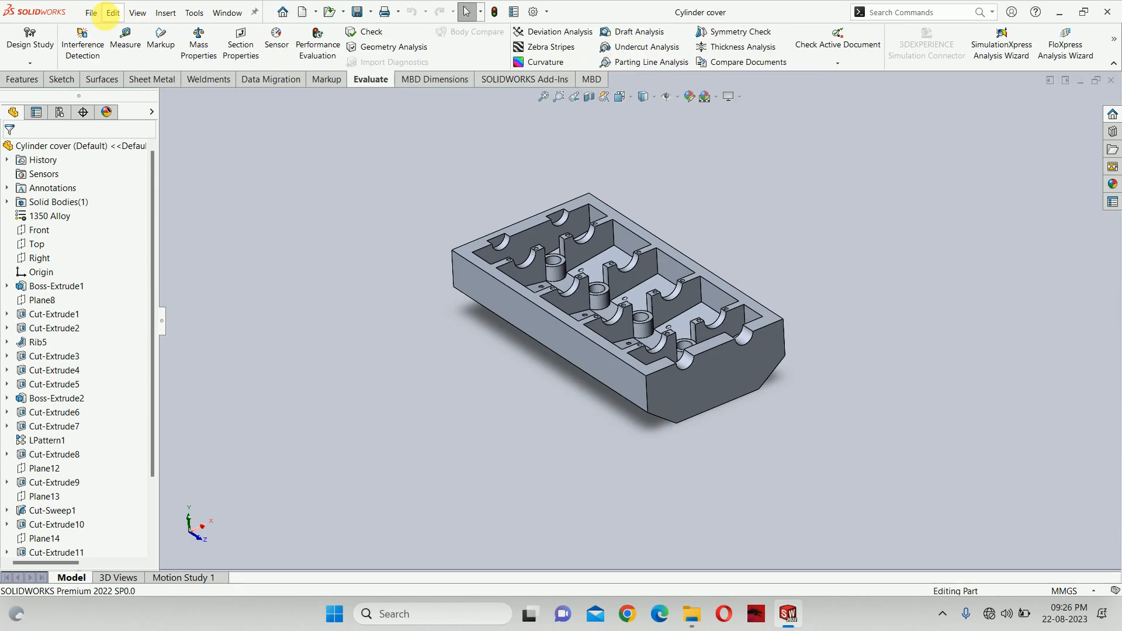
# Review the Cylinder cover's configuration-specific file properties, accept them, and close the part with its changes saved
pyautogui.click(91, 13)
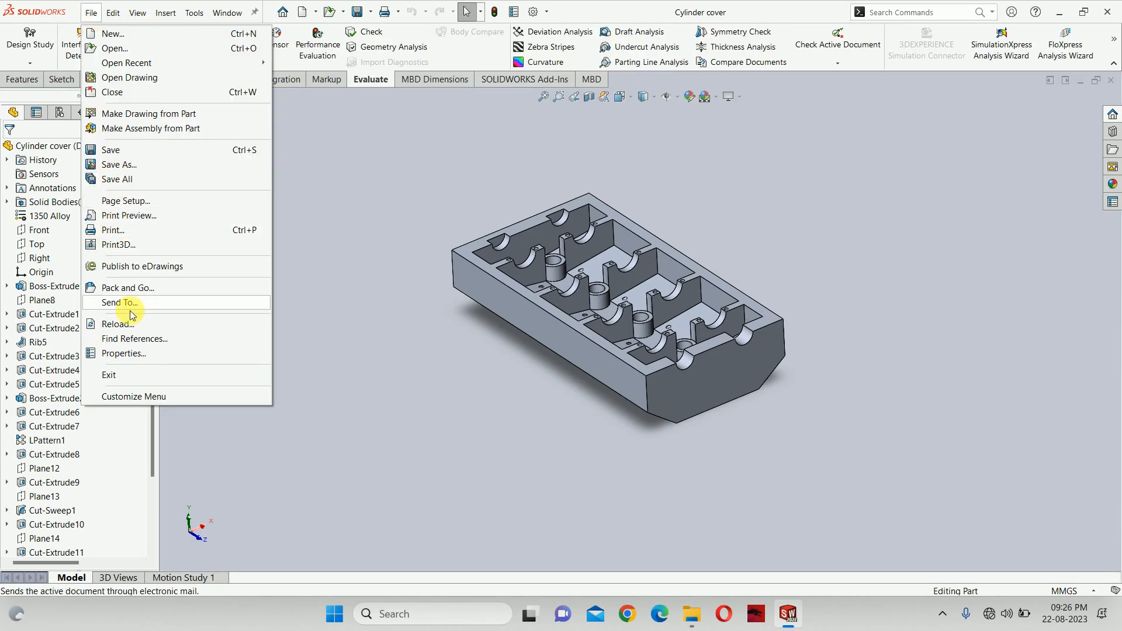
pyautogui.click(124, 353)
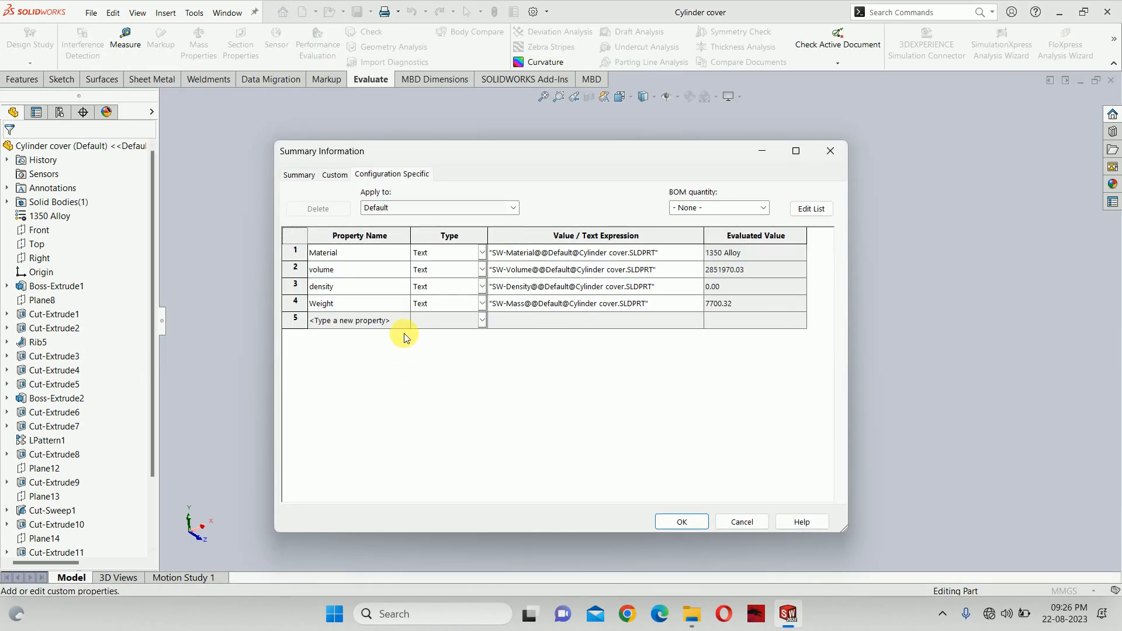
pyautogui.click(682, 521)
pyautogui.click(1112, 80)
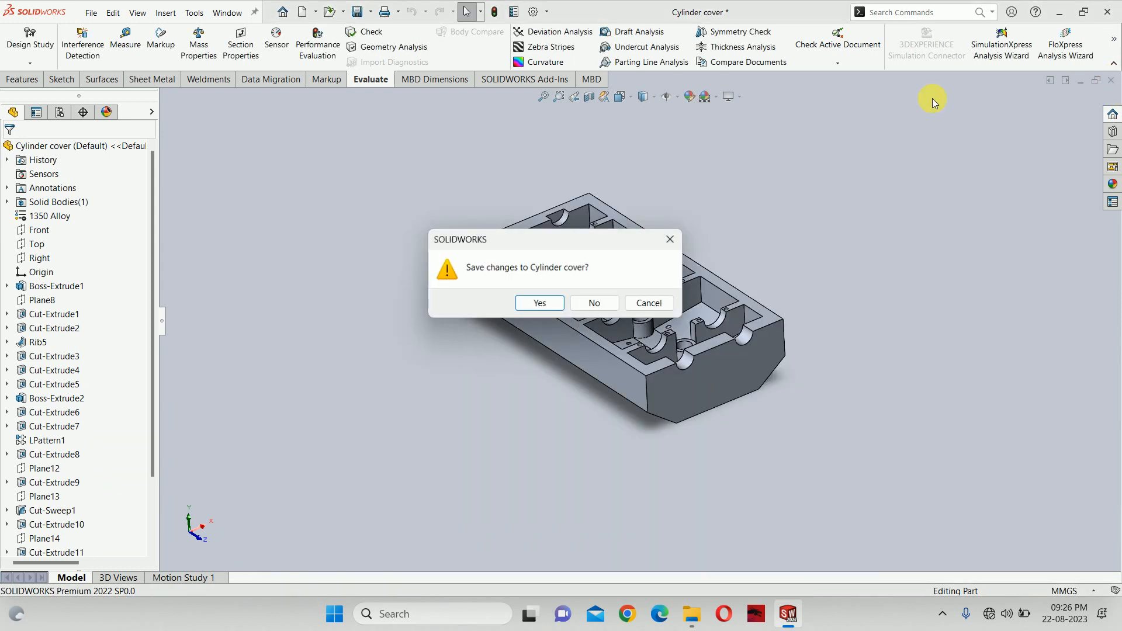
pyautogui.click(533, 303)
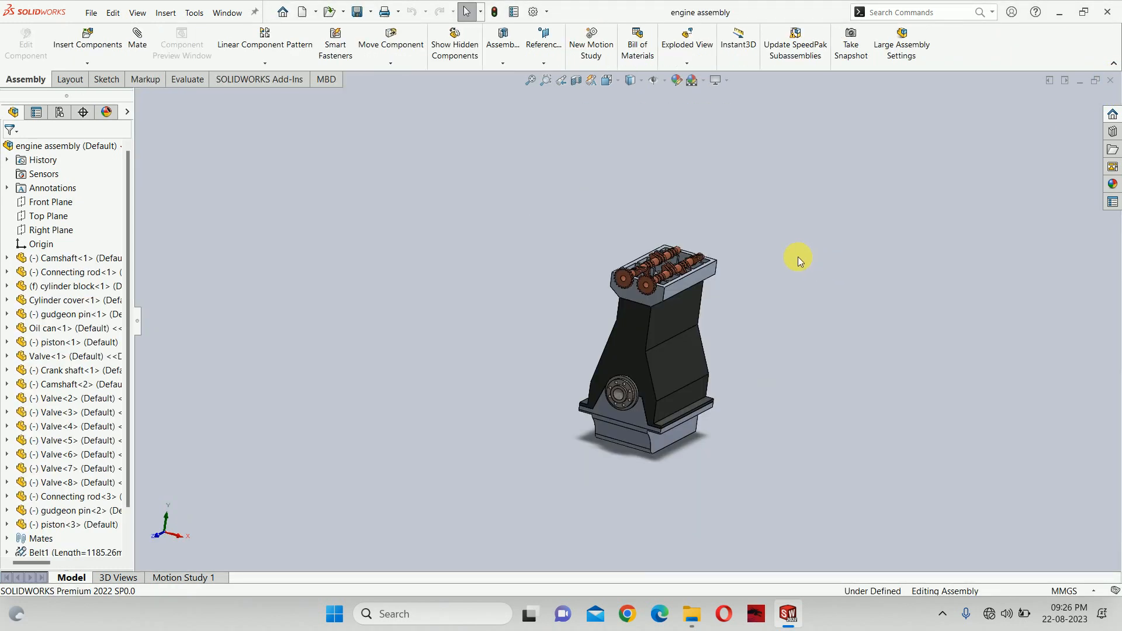
# Open the recent cylinder block part and rename its configuration-specific properties in lowercase as density, volume and material
pyautogui.press('r')
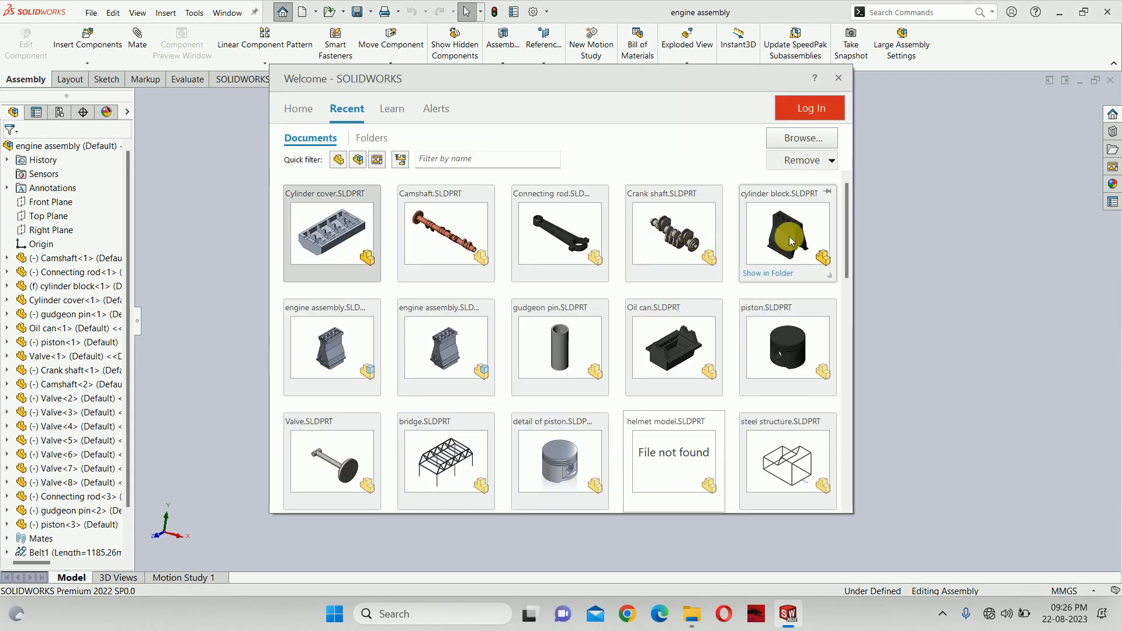
pyautogui.click(788, 234)
pyautogui.click(92, 13)
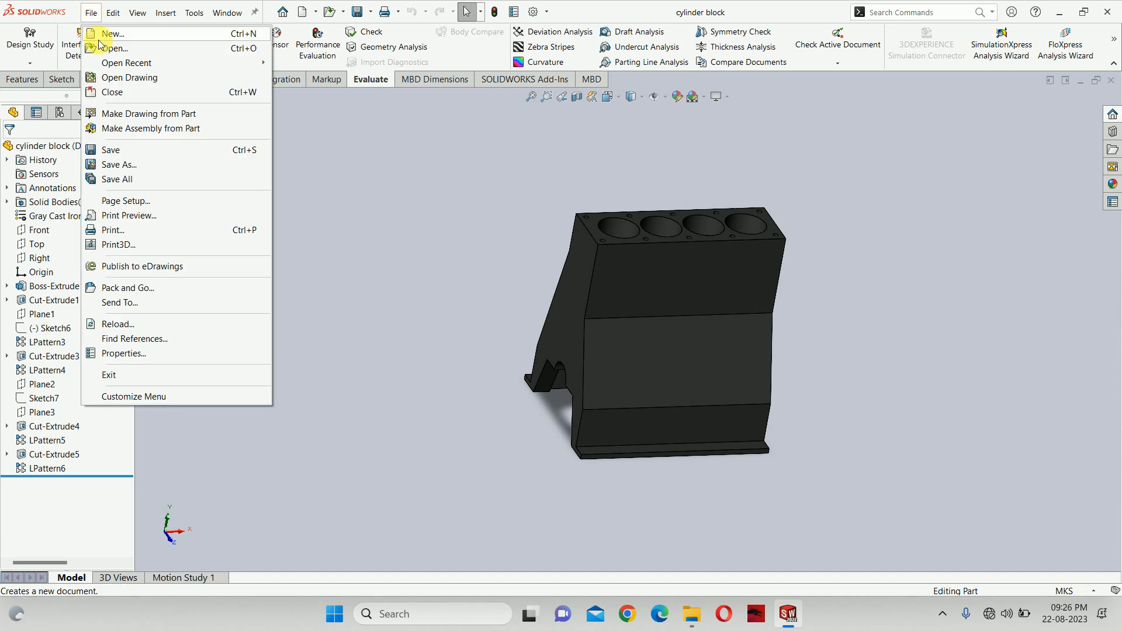
pyautogui.click(124, 353)
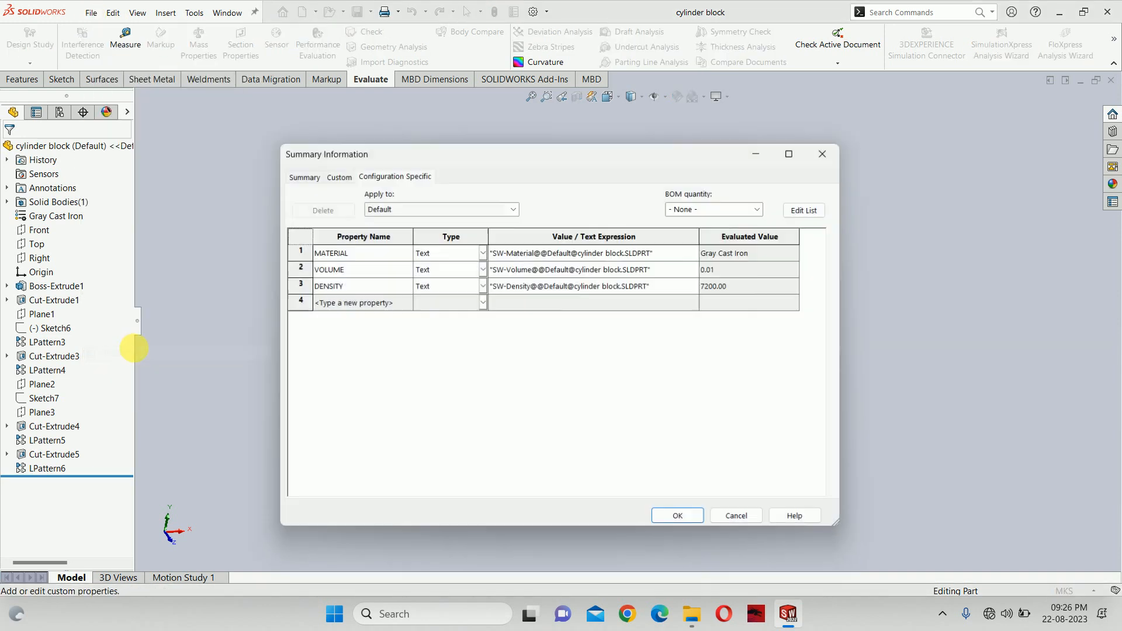
pyautogui.click(375, 286)
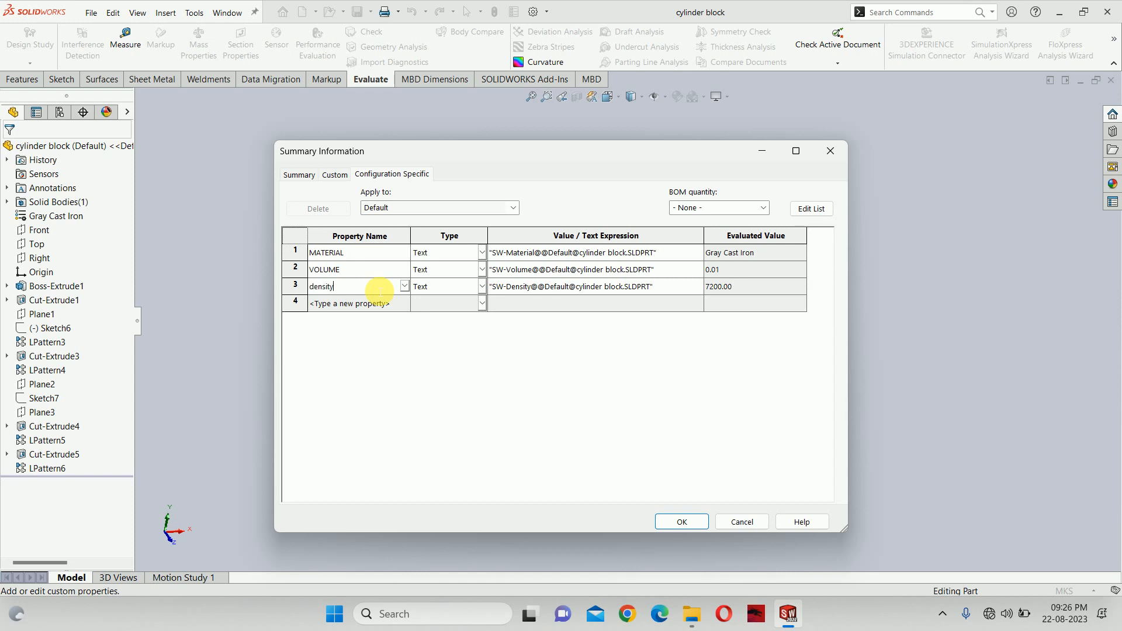
pyautogui.click(382, 275)
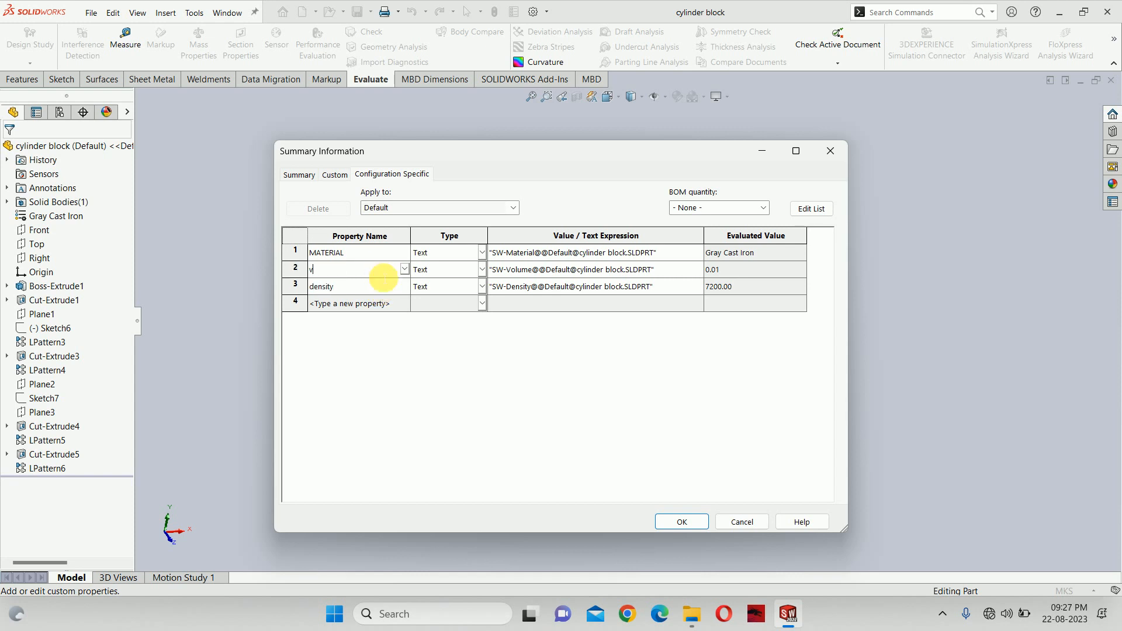
pyautogui.click(367, 257)
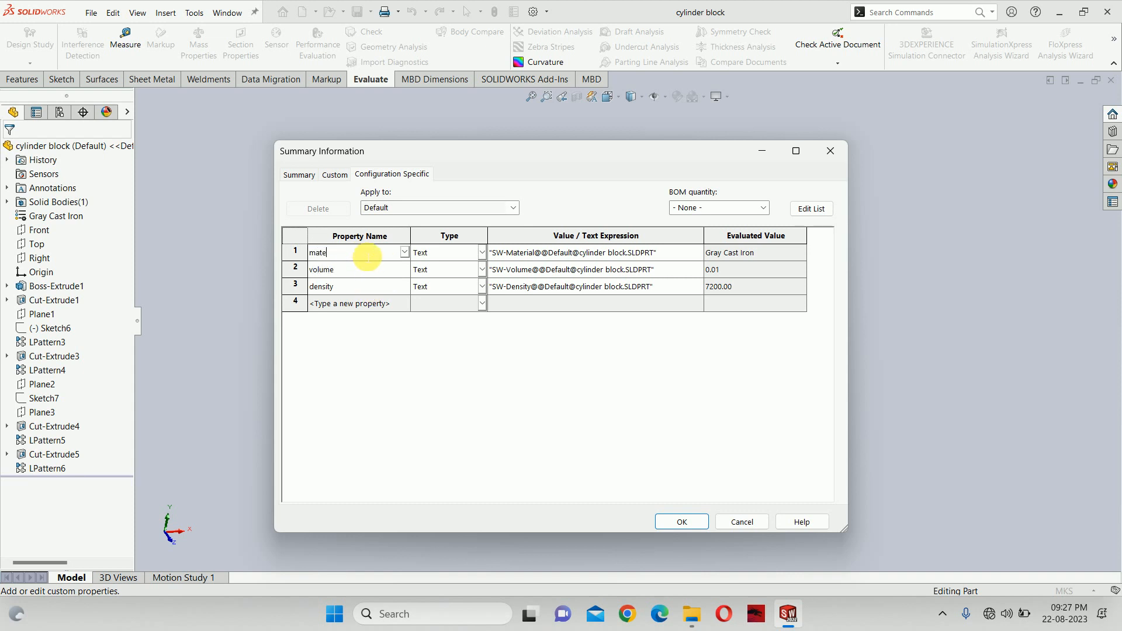
# Add a configuration-specific property named mass to the cylinder block and link its value to Density
pyautogui.click(389, 303)
pyautogui.write('mas')
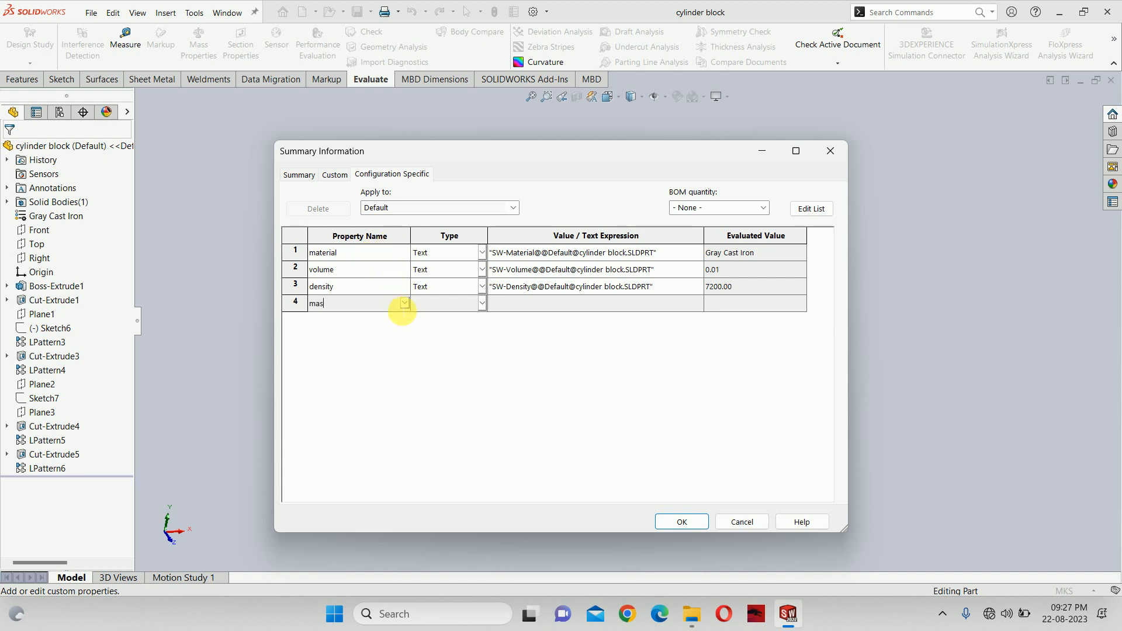
pyautogui.write('s')
pyautogui.click(566, 292)
pyautogui.click(621, 303)
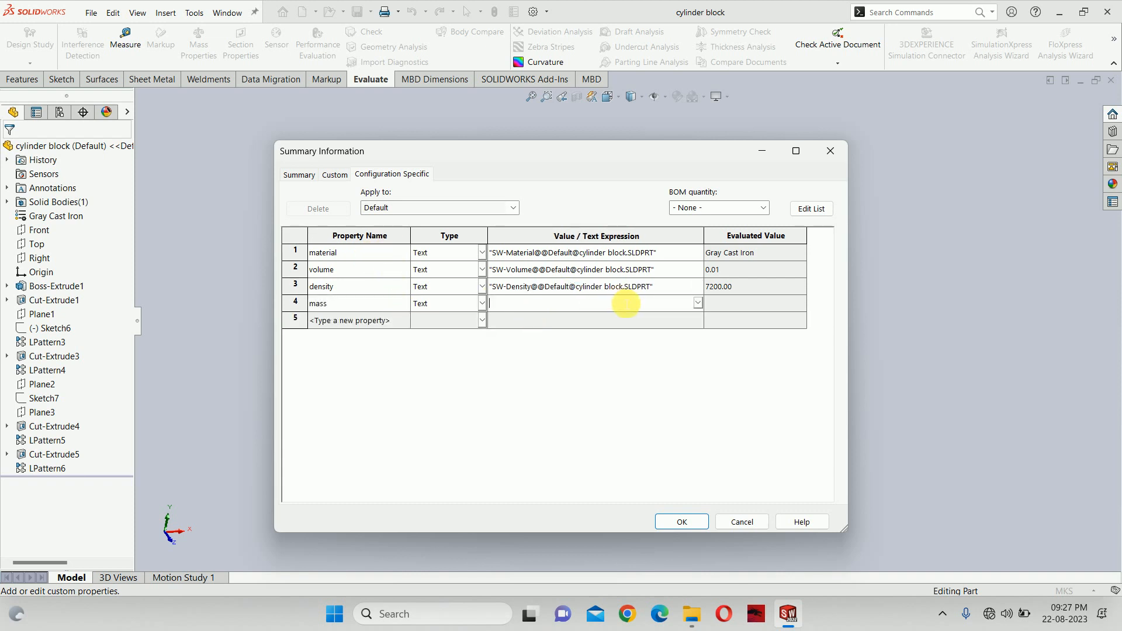
pyautogui.click(698, 302)
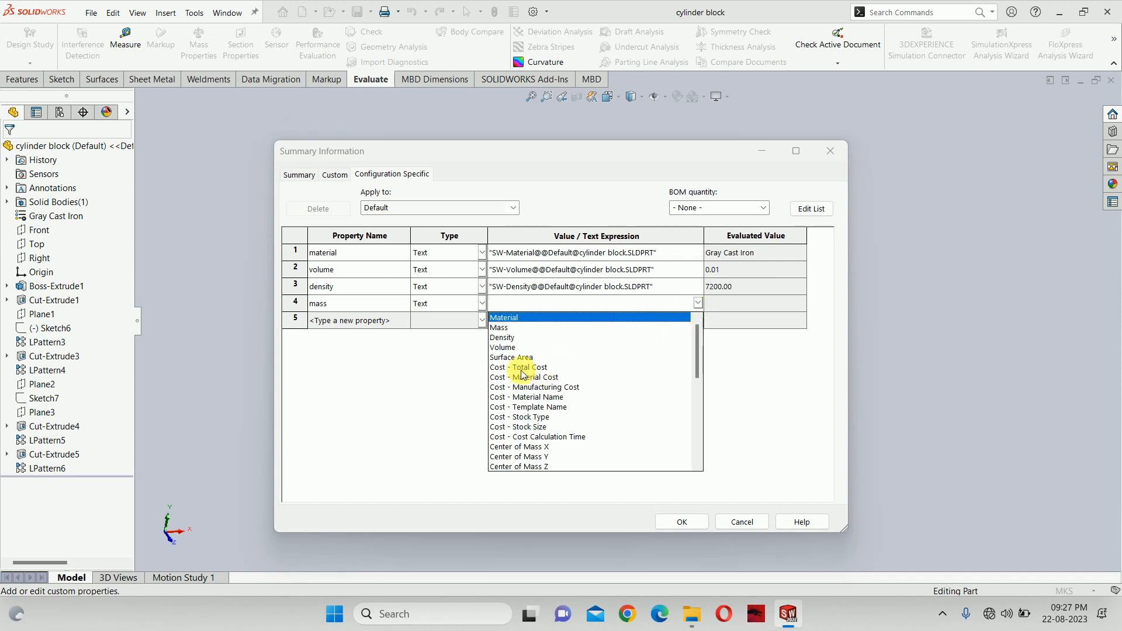
pyautogui.click(515, 337)
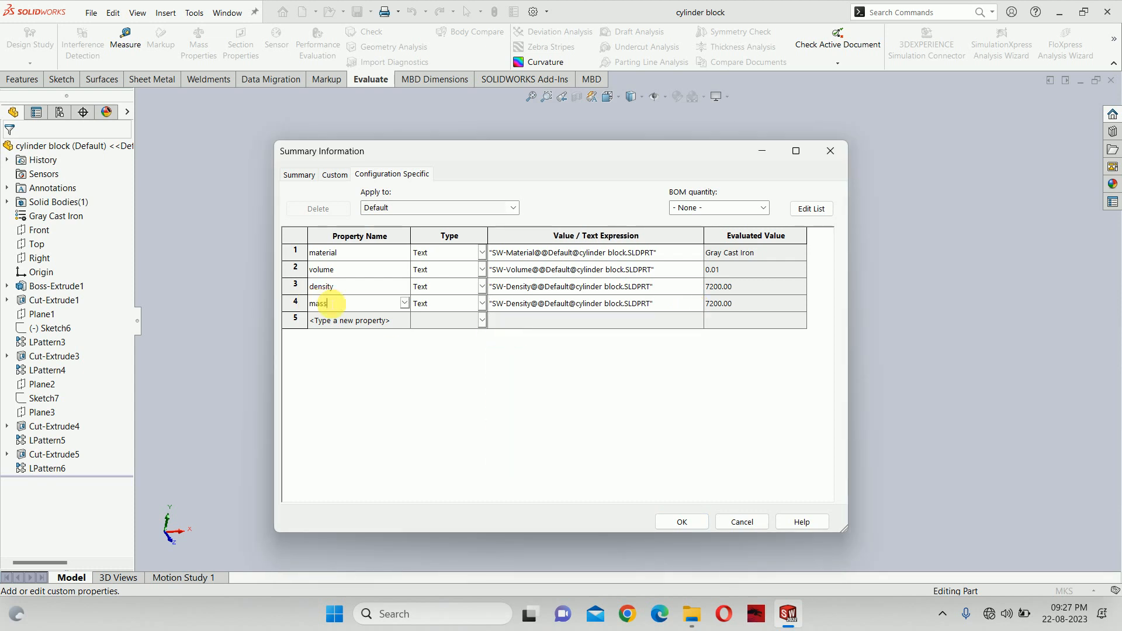
# Rename the cylinder block's mass property to weight, accept the file properties, and close the part with its changes saved
pyautogui.click(345, 303)
pyautogui.write('weighr')
pyautogui.press('BackSpace')
pyautogui.write('t')
pyautogui.click(682, 521)
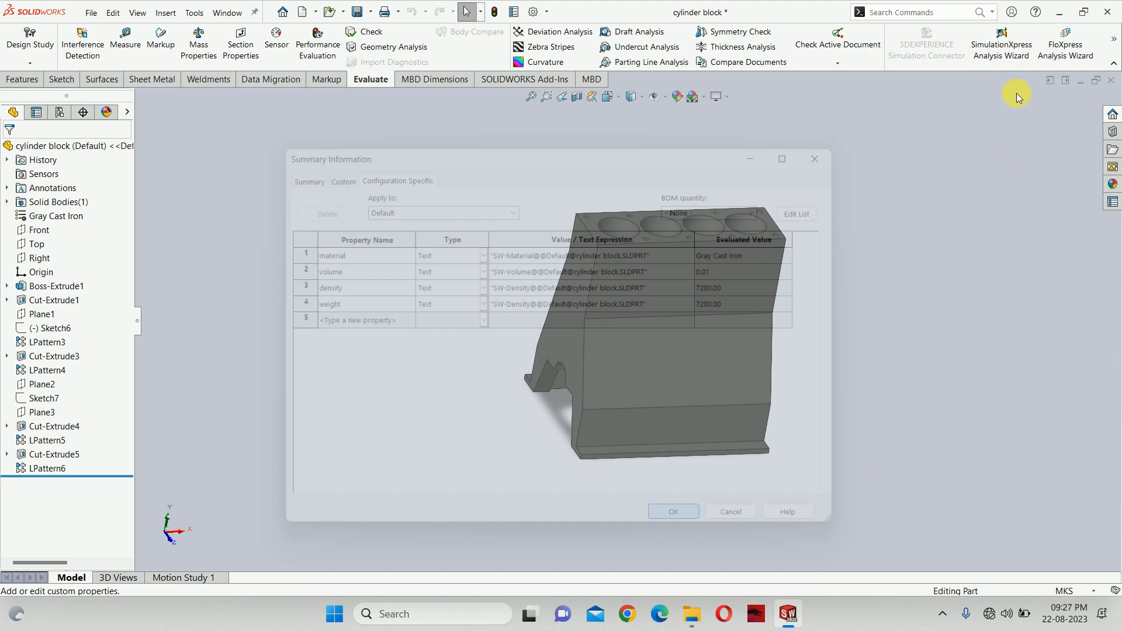
pyautogui.click(1111, 80)
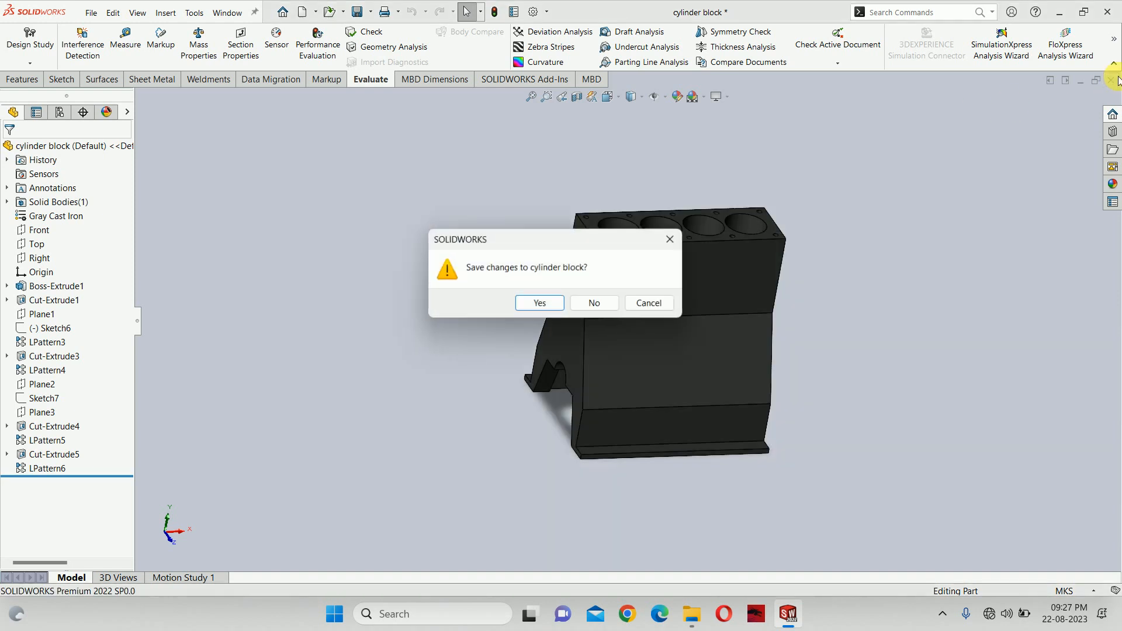
pyautogui.click(564, 304)
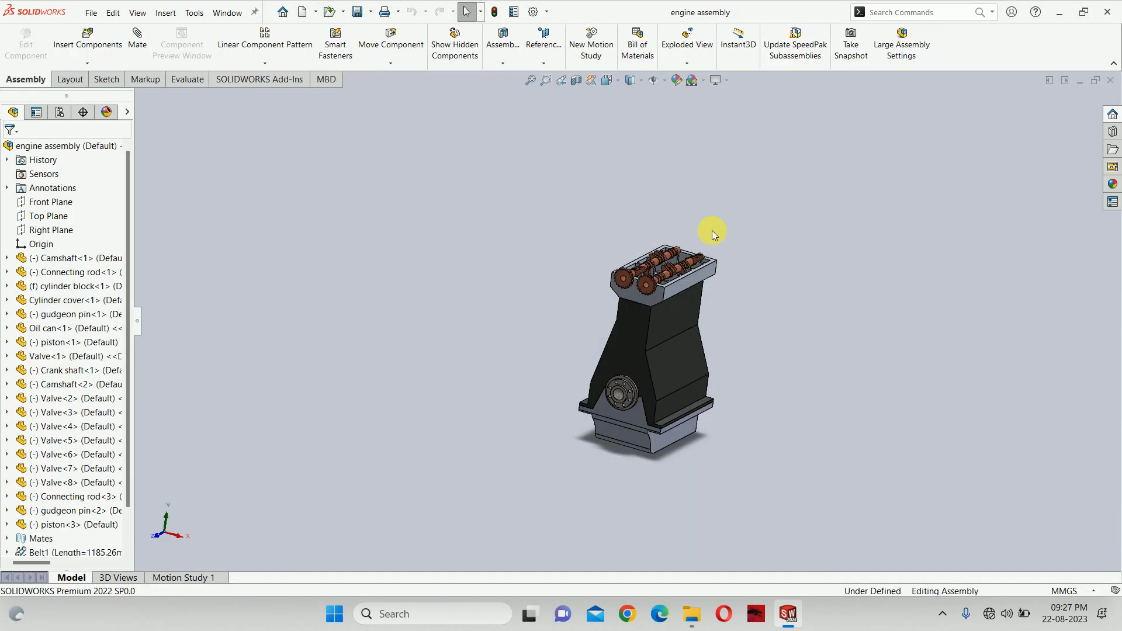
pyautogui.click(1079, 82)
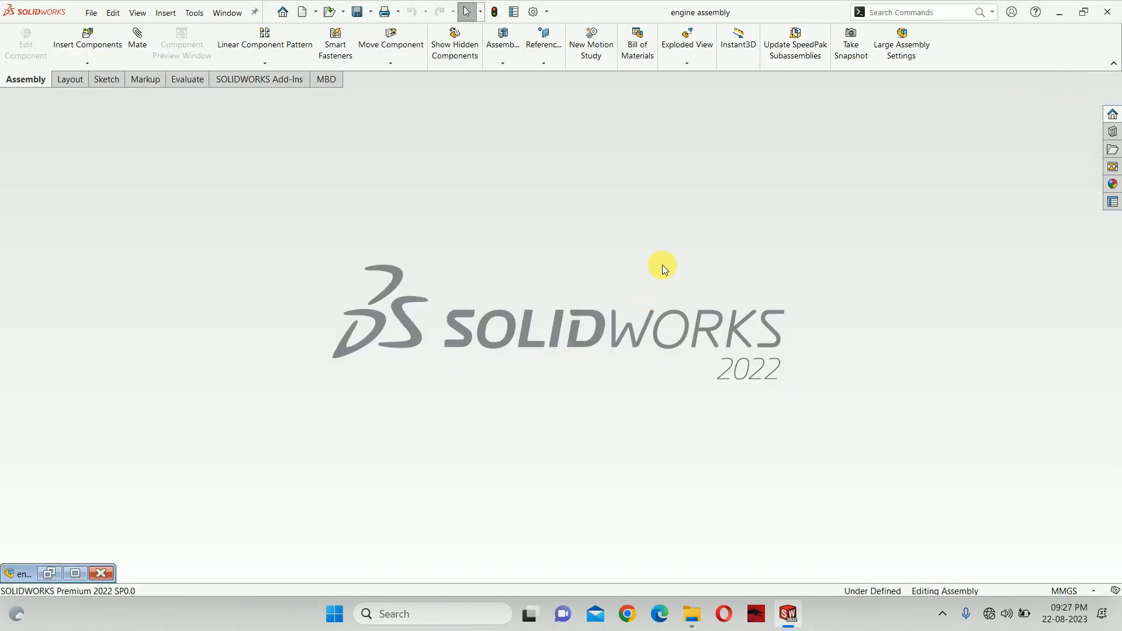
pyautogui.press('r')
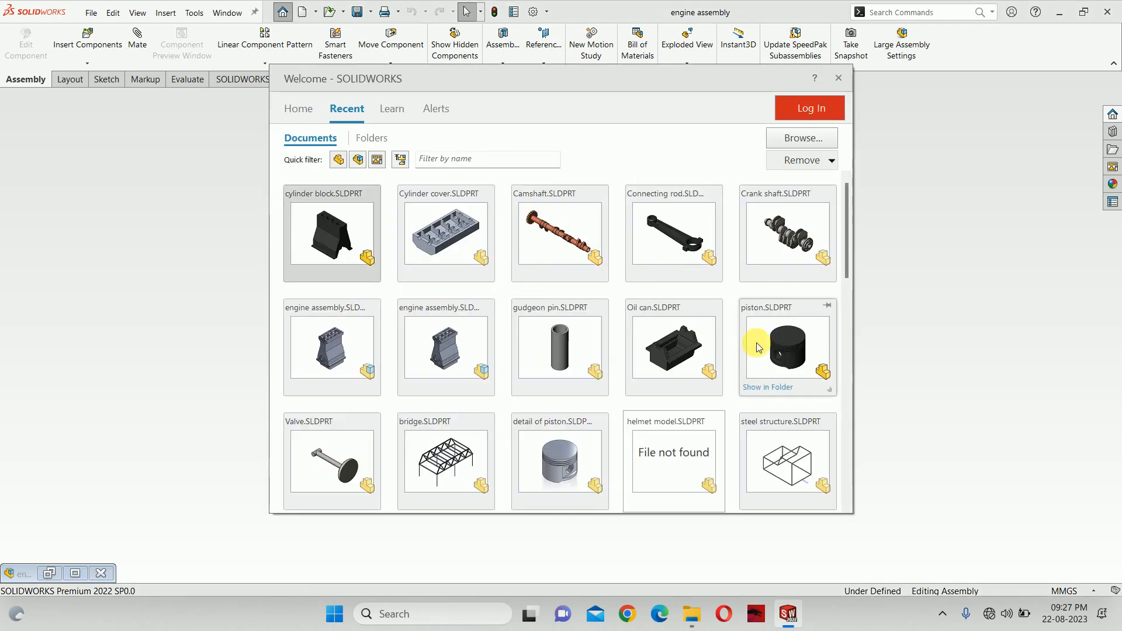
pyautogui.click(765, 345)
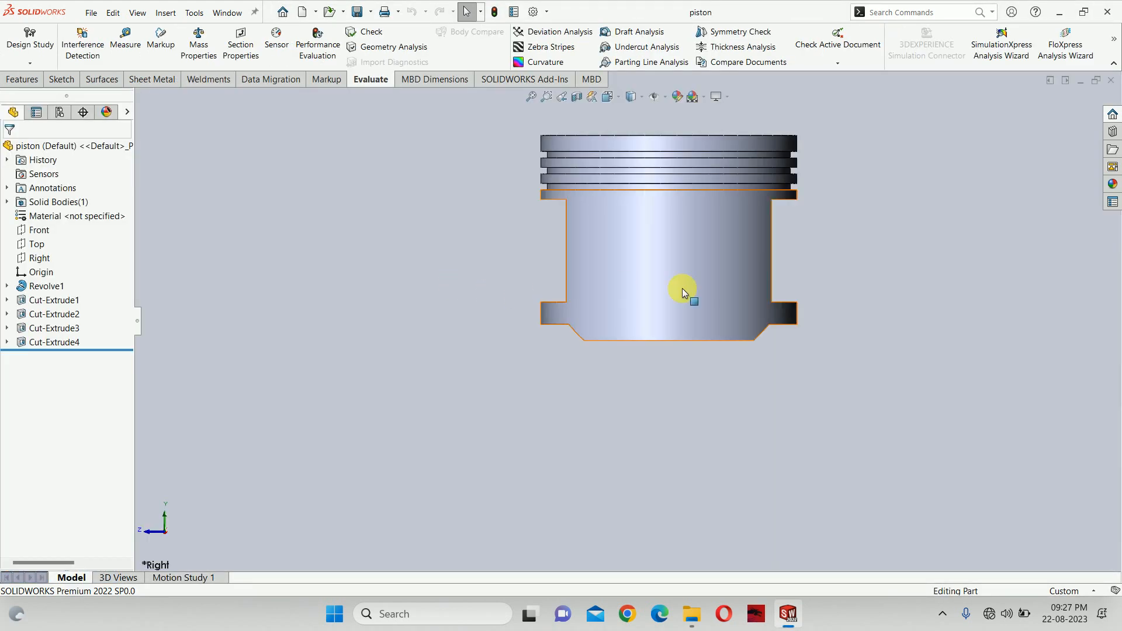
pyautogui.click(1111, 80)
# Switch to File Explorer and open the piston part from the engine folder on the Desktop
pyautogui.click(1059, 12)
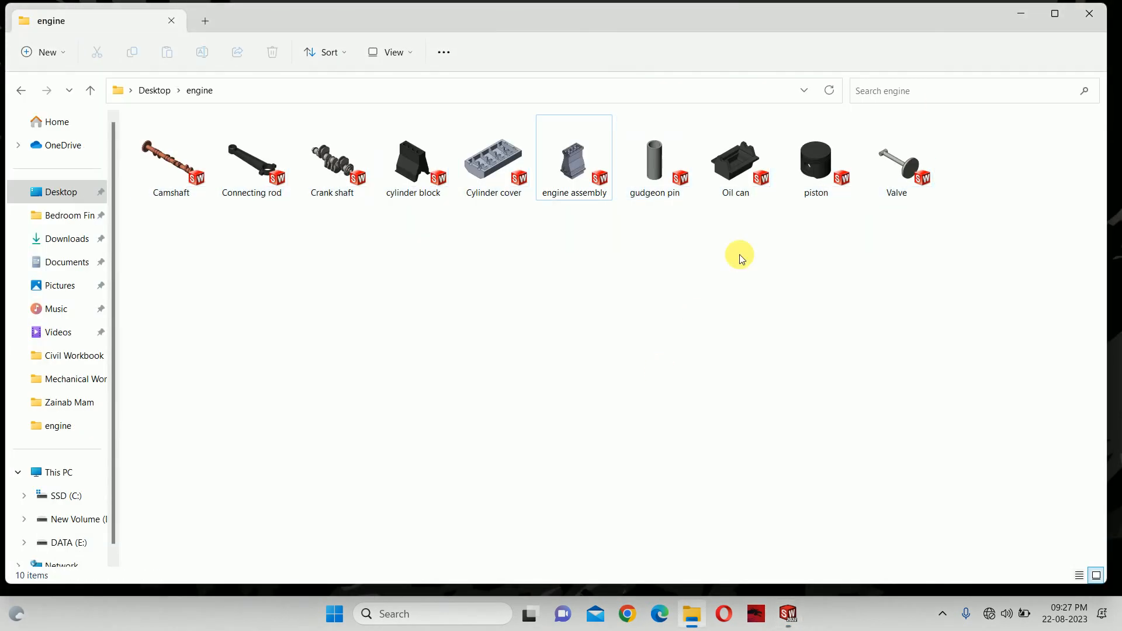
pyautogui.click(806, 159)
pyautogui.doubleClick(806, 159)
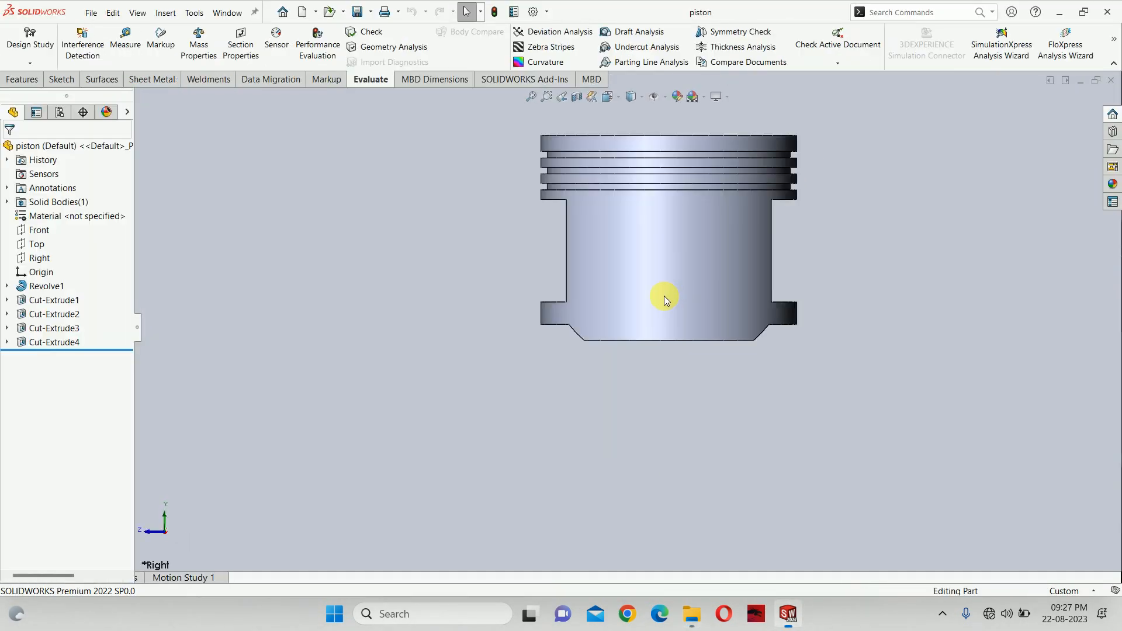
# Apply Gray Cast Iron from the Iron category to the piston and set its document units to MMGS
pyautogui.rightClick(74, 220)
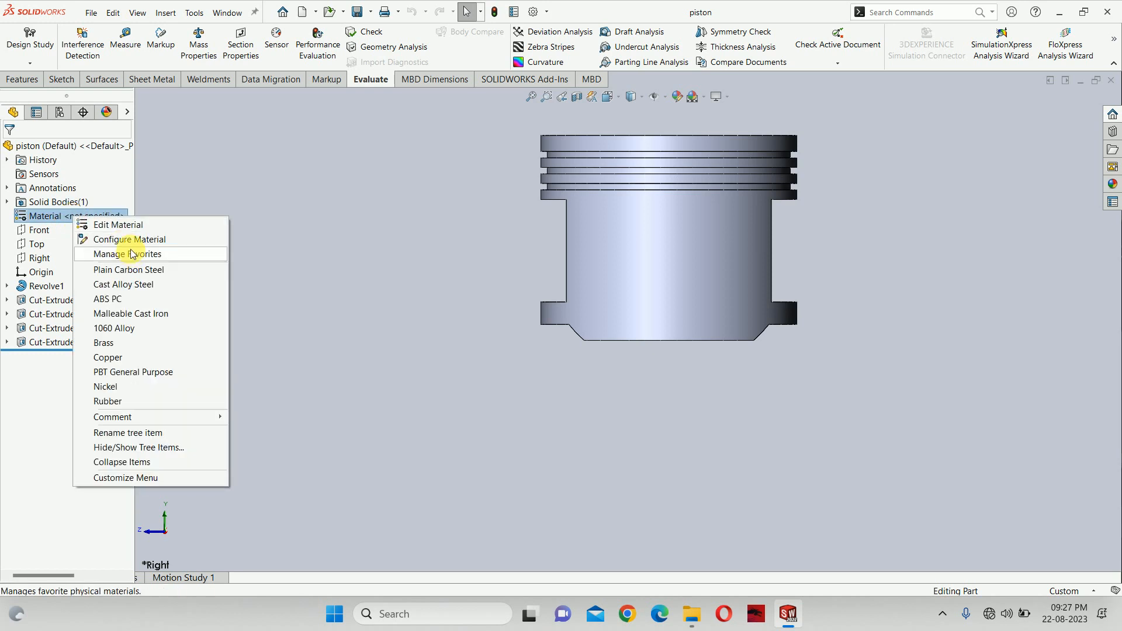
pyautogui.click(84, 220)
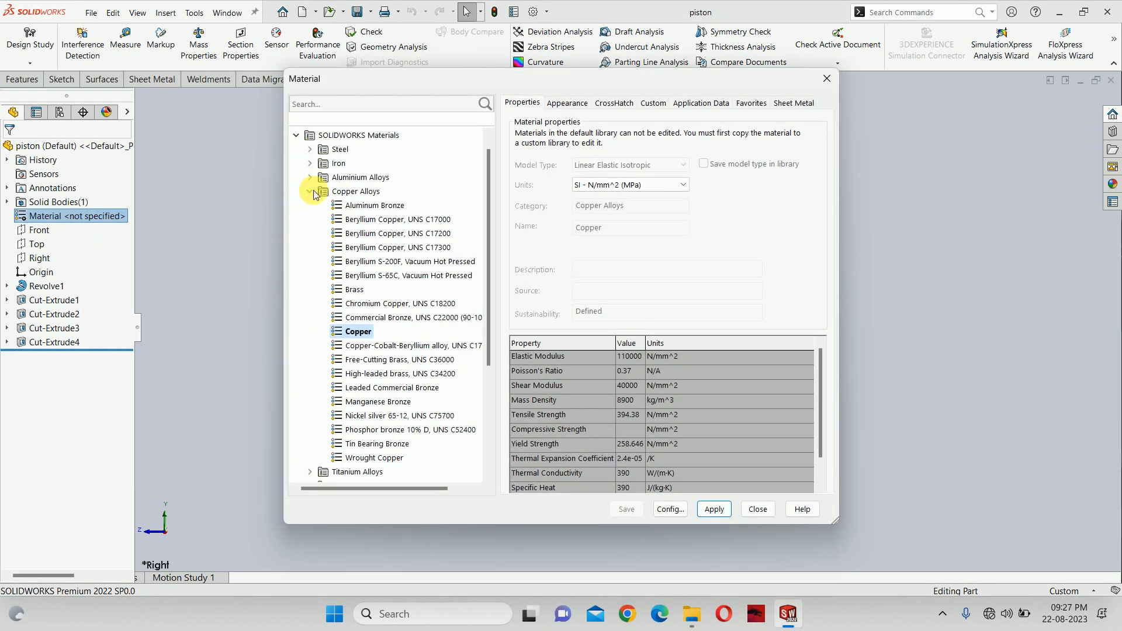
pyautogui.click(309, 205)
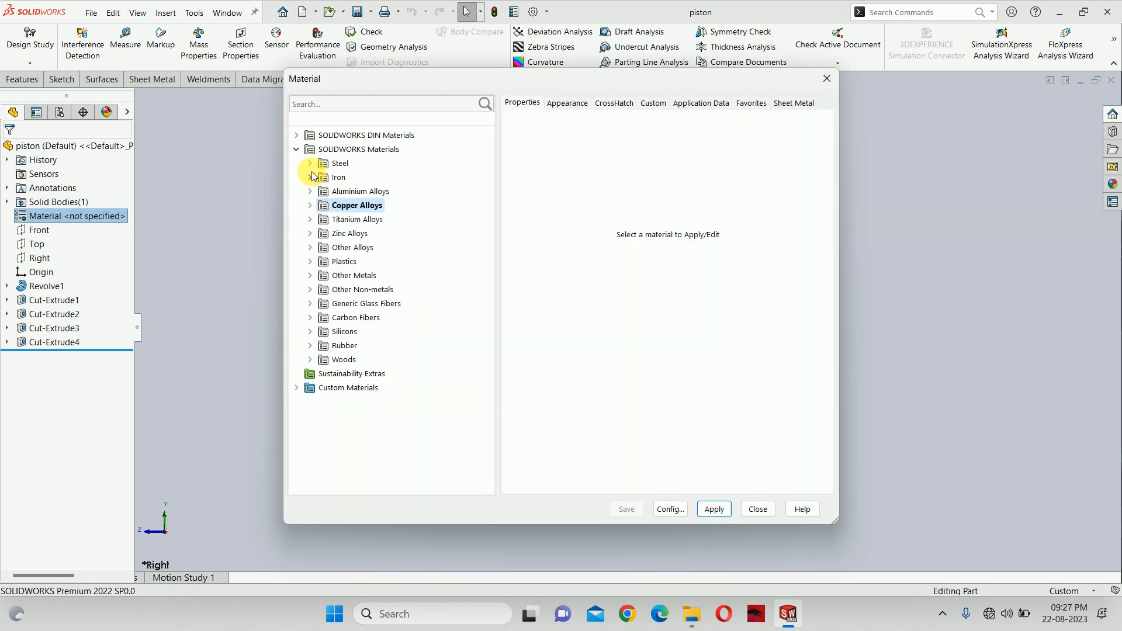
pyautogui.click(310, 178)
pyautogui.click(371, 219)
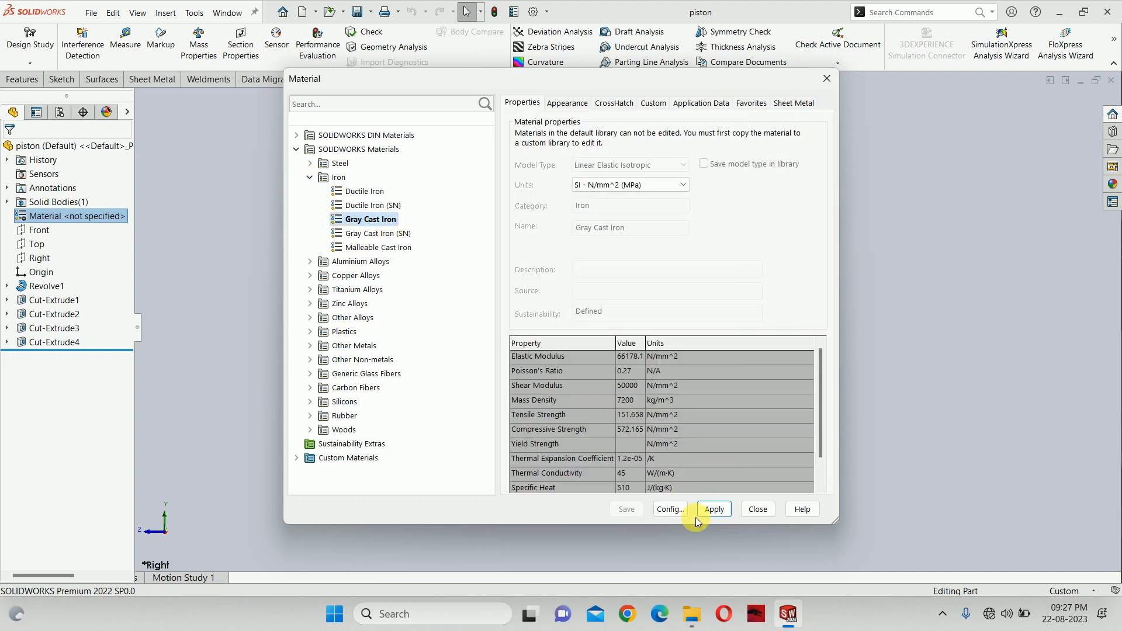
pyautogui.click(714, 509)
pyautogui.click(757, 508)
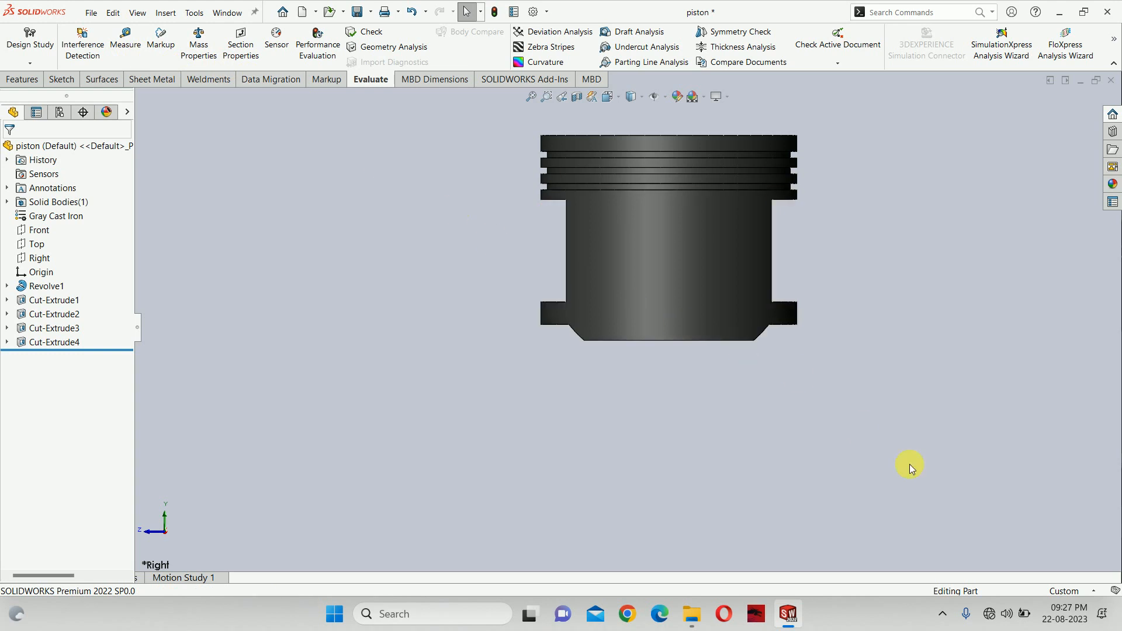
pyautogui.click(1057, 591)
pyautogui.click(1019, 522)
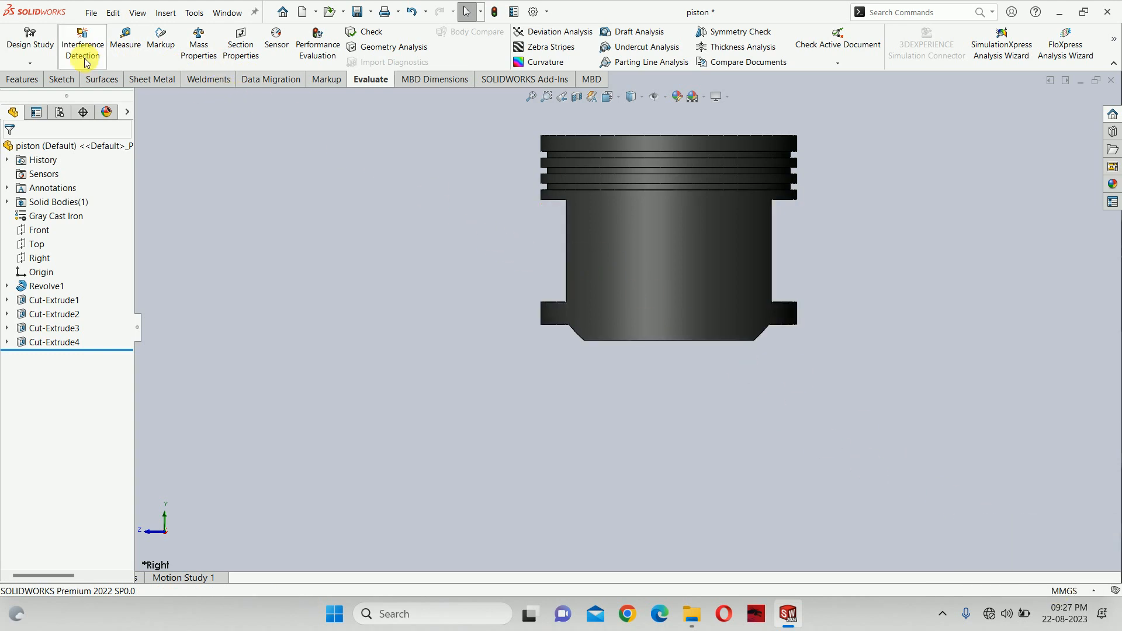
# Rename the piston's configuration-specific mass property to weight and accept the file properties
pyautogui.click(91, 13)
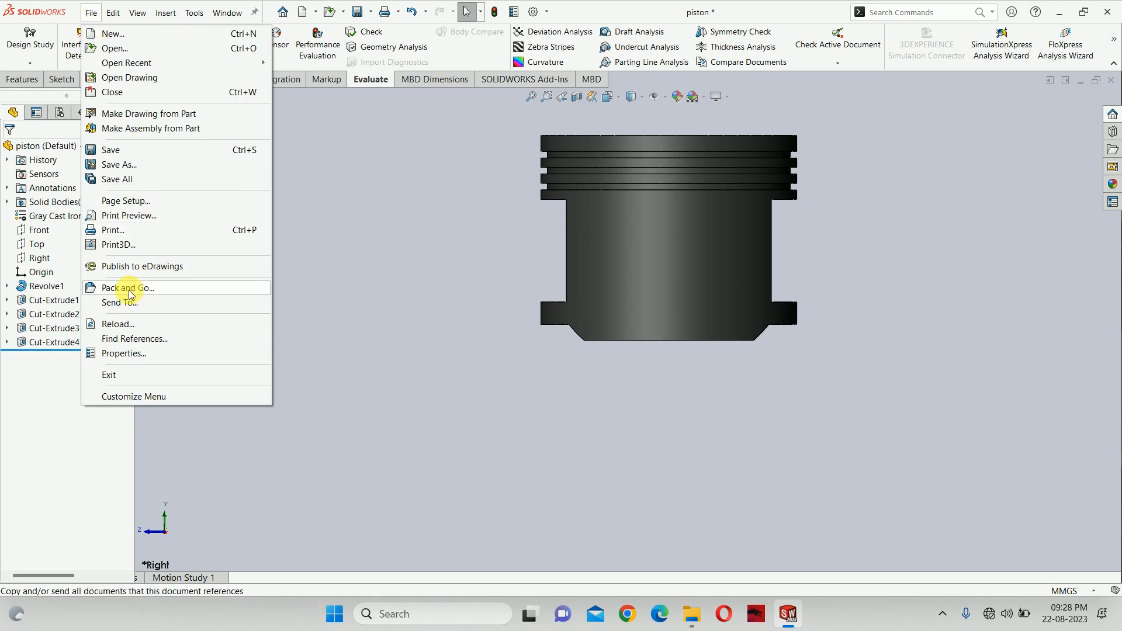
pyautogui.click(135, 353)
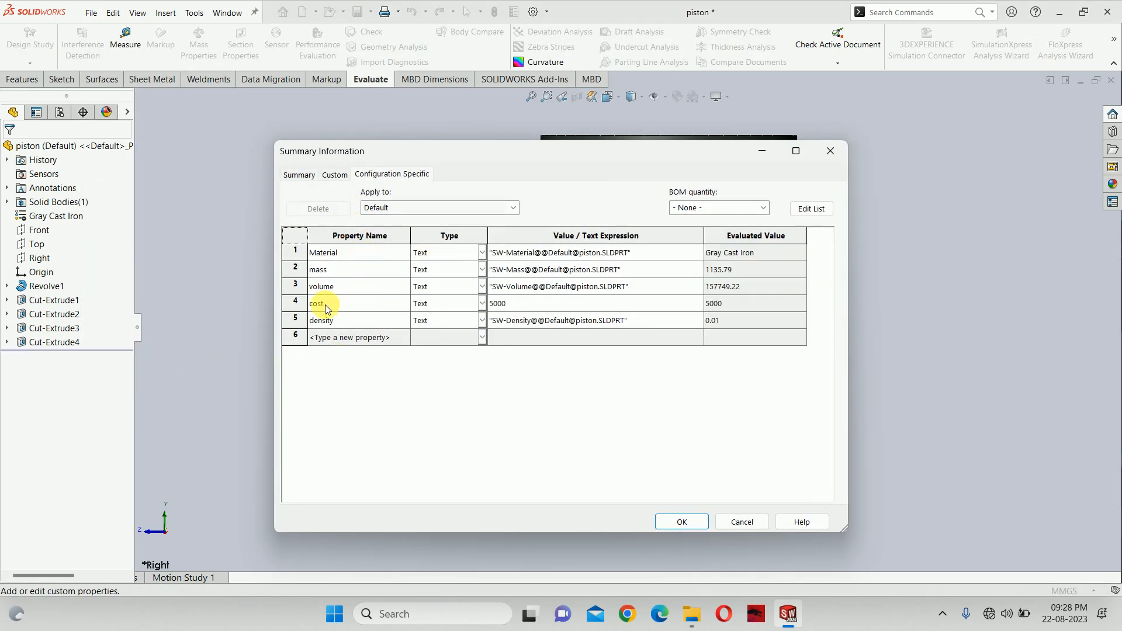
pyautogui.click(295, 300)
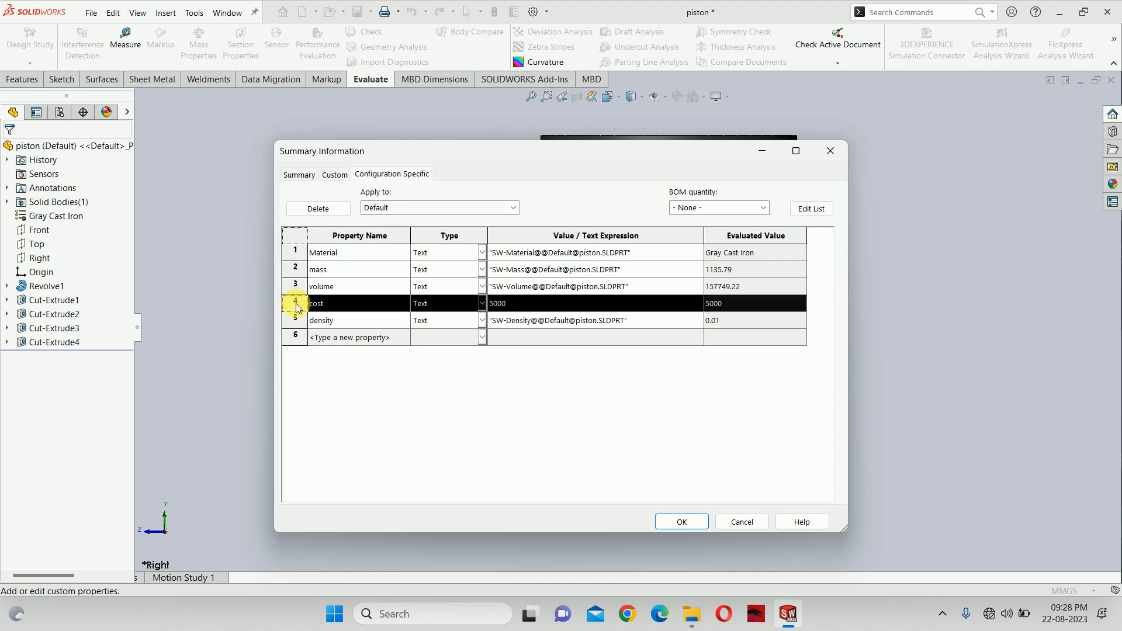
pyautogui.click(393, 304)
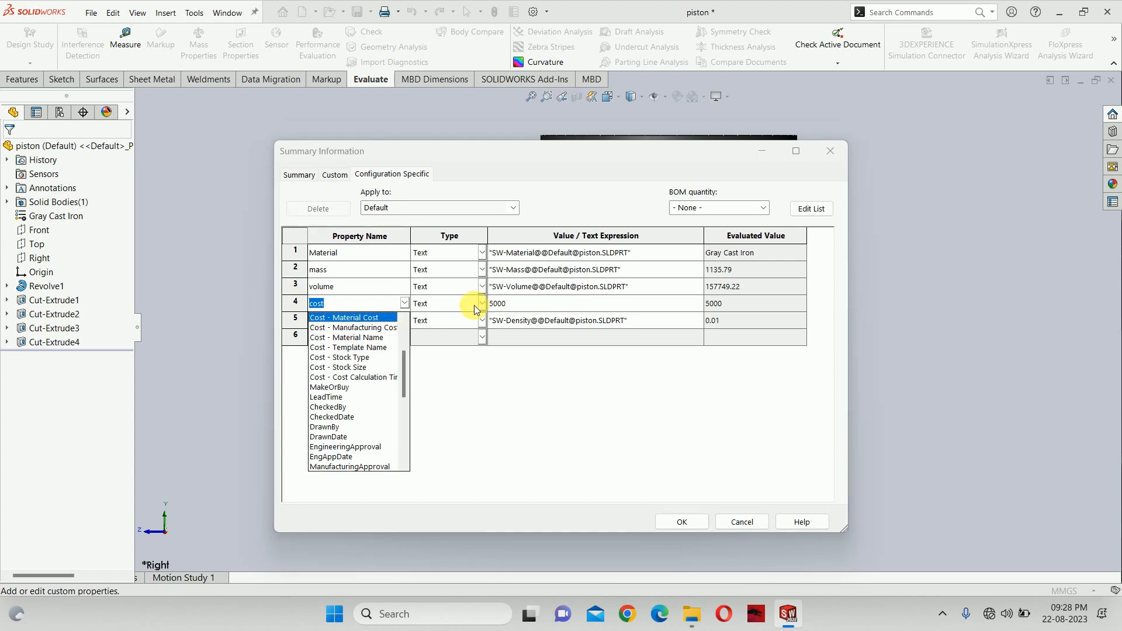
pyautogui.click(529, 385)
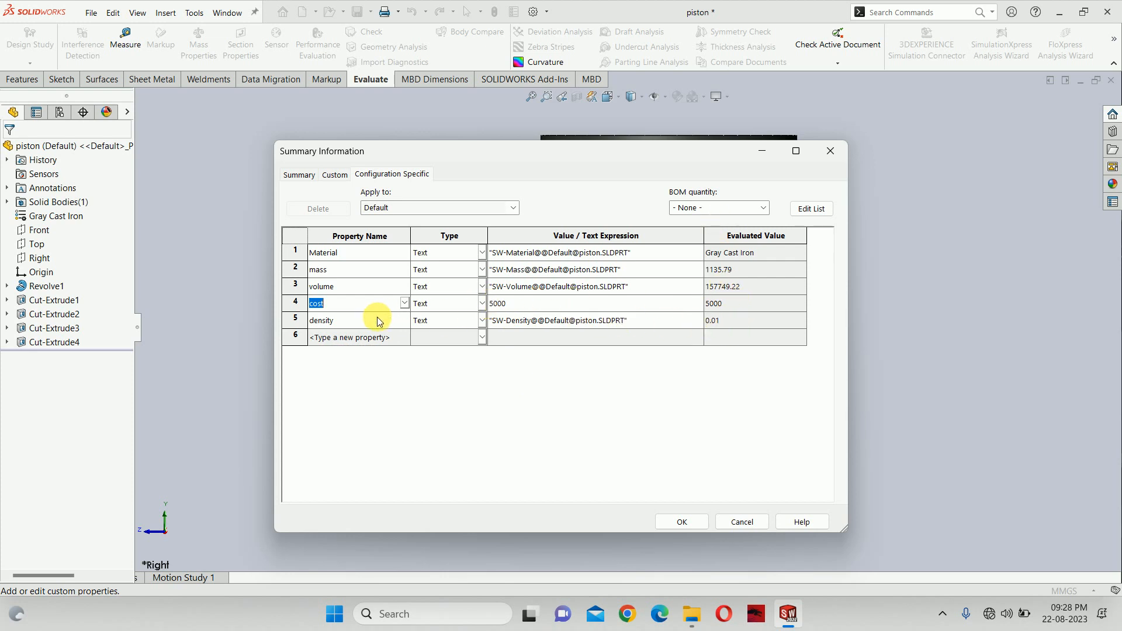
pyautogui.click(347, 268)
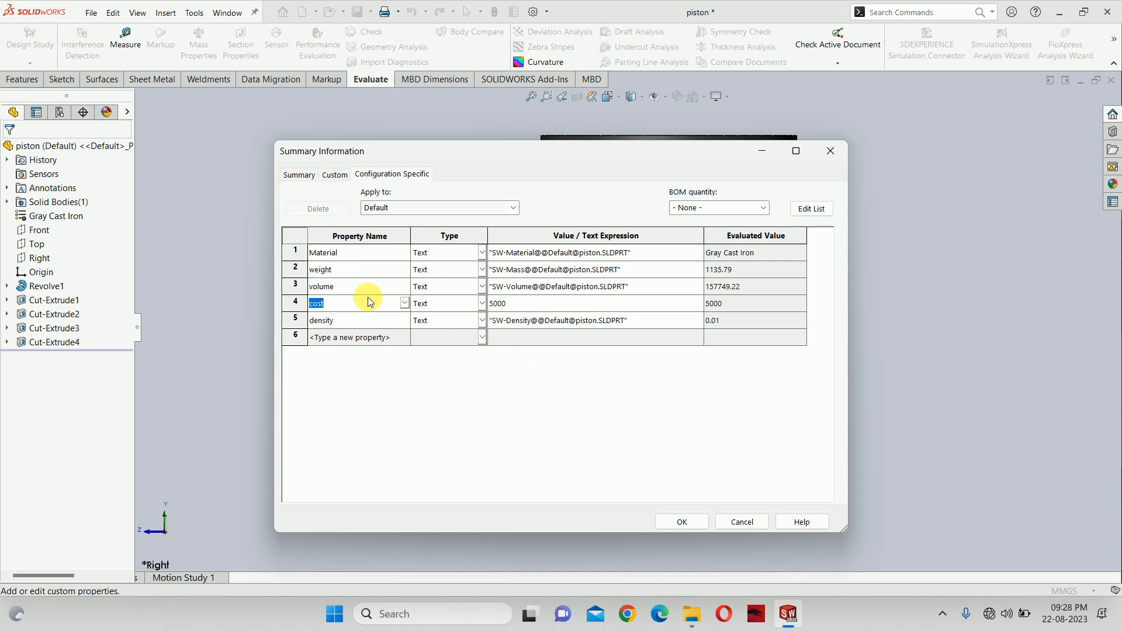
pyautogui.click(688, 524)
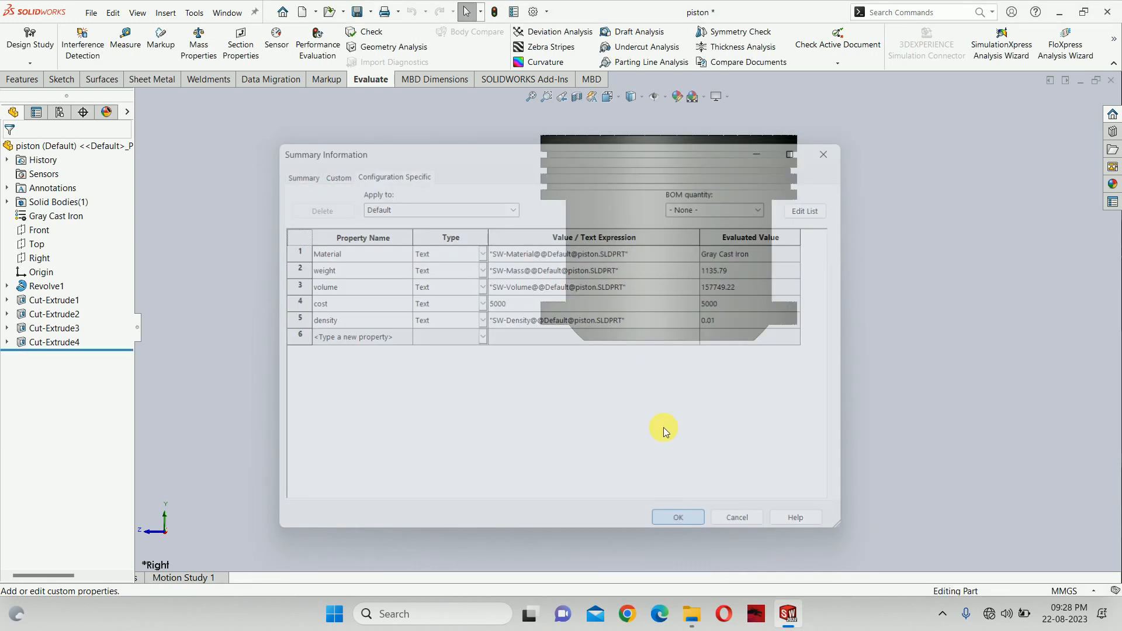
# Close the piston with its changes saved and open the gudgeon pin part from the engine folder in File Explorer
pyautogui.click(1111, 81)
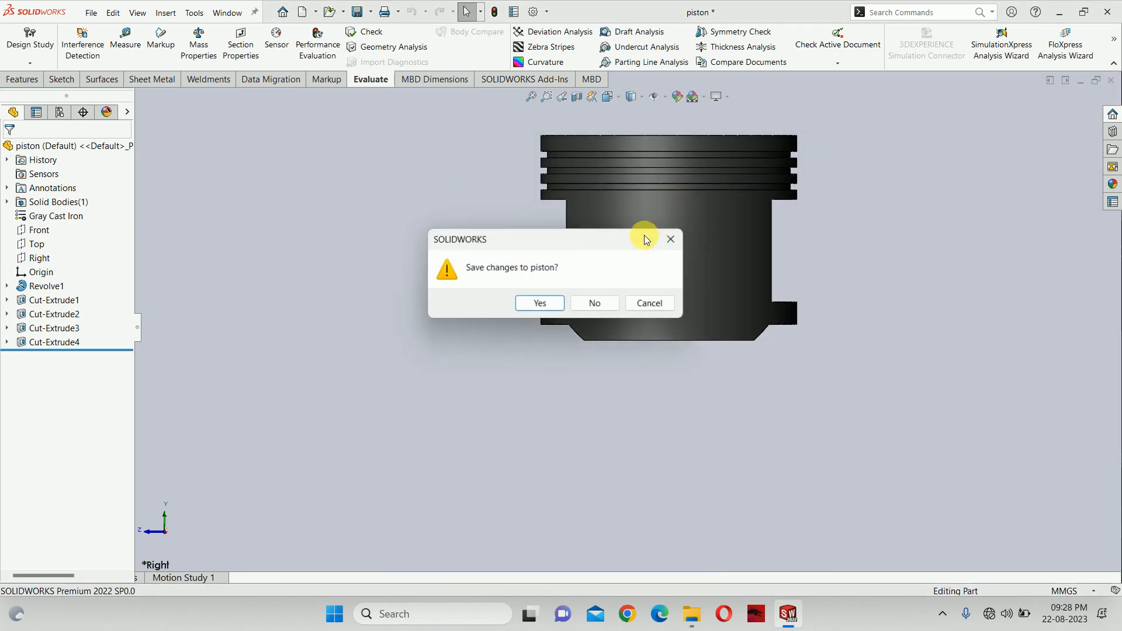
pyautogui.click(529, 300)
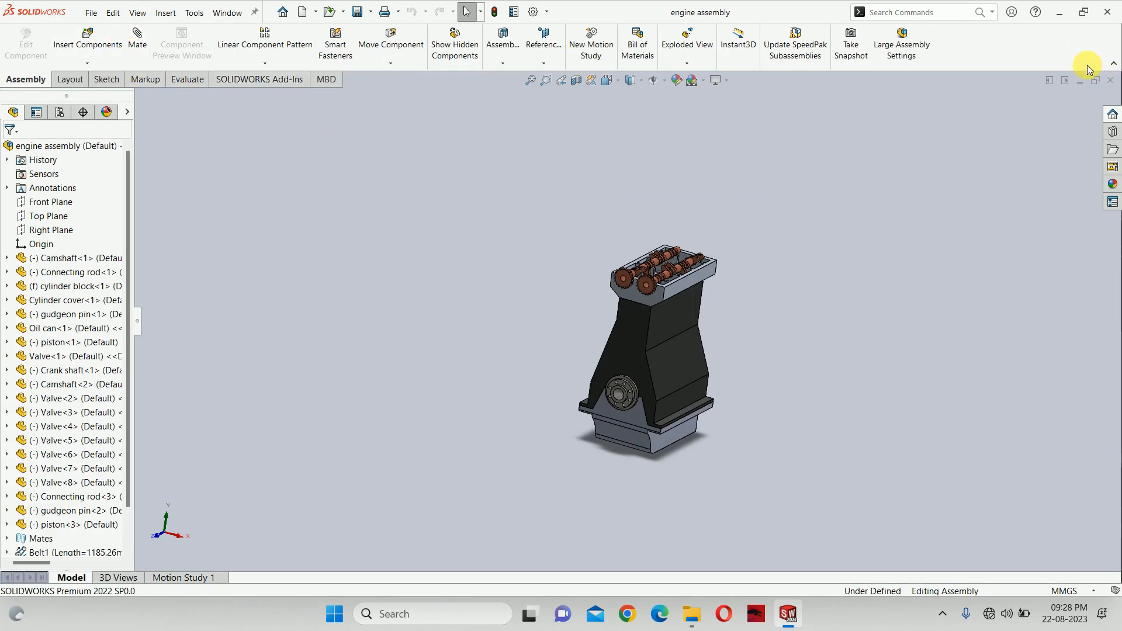
pyautogui.click(1079, 81)
pyautogui.press('r')
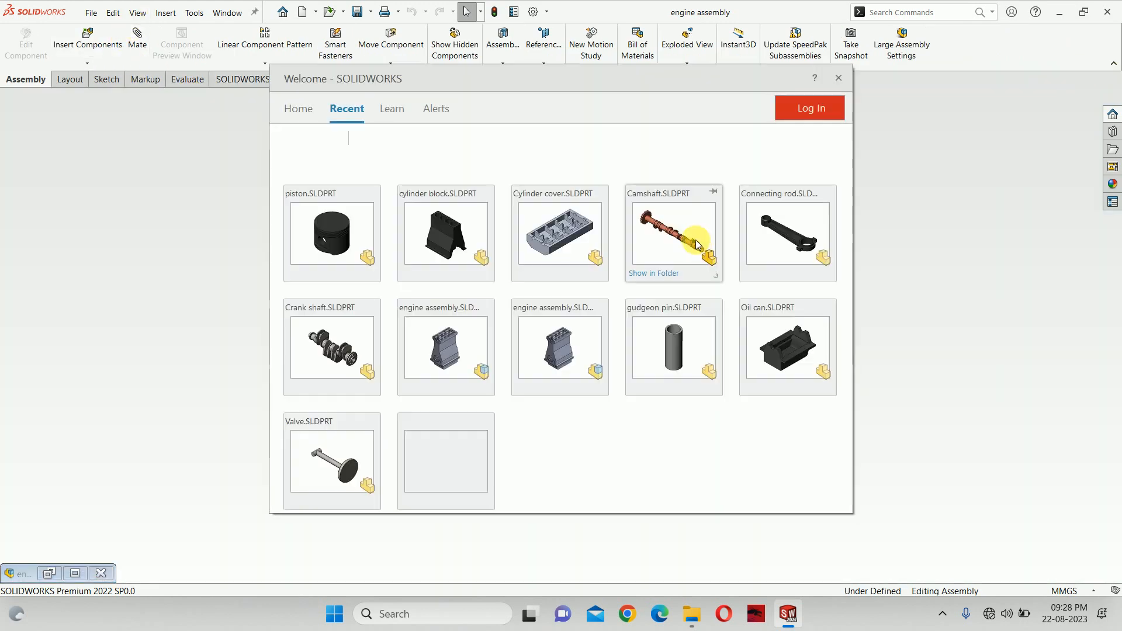
pyautogui.click(834, 84)
pyautogui.click(1058, 13)
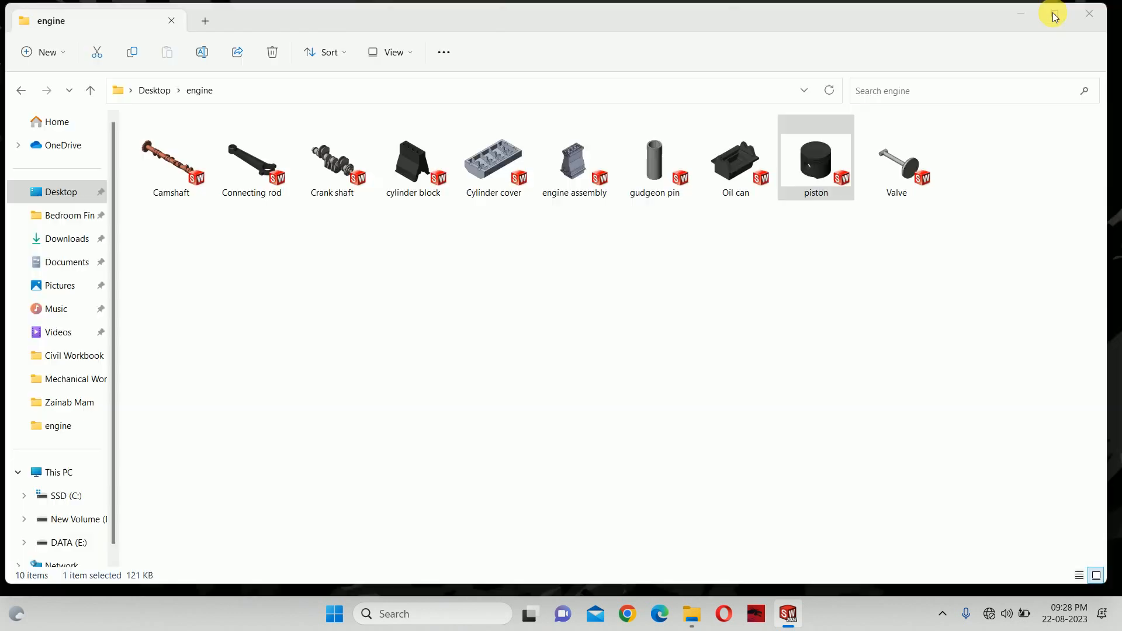
pyautogui.doubleClick(653, 163)
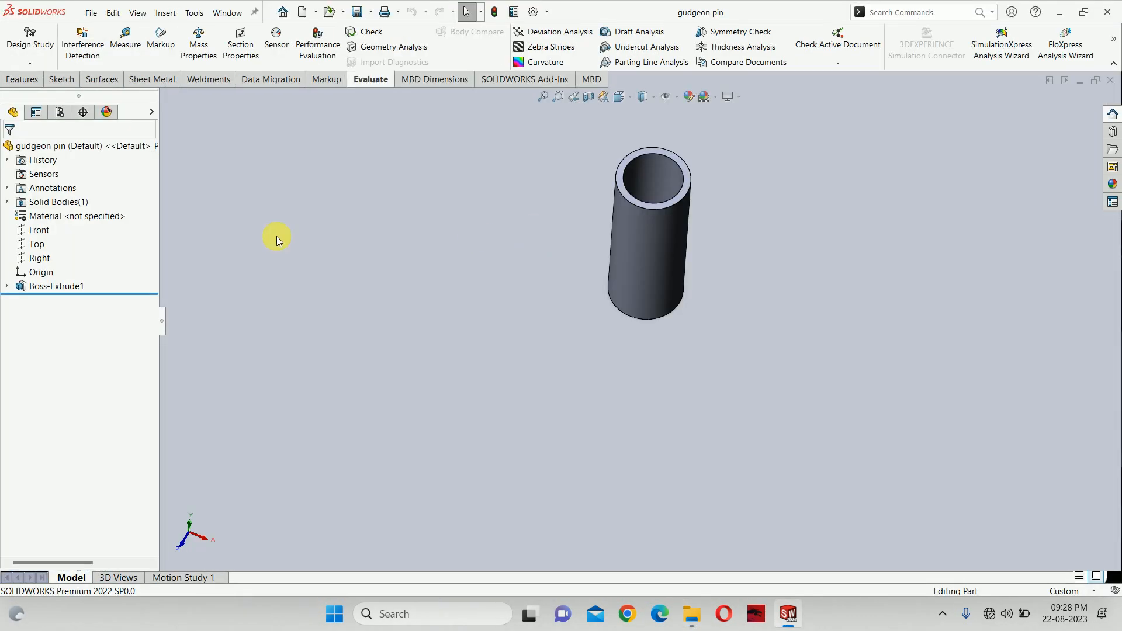
# Apply Gray Cast Iron from the Iron category of SOLIDWORKS Materials to the gudgeon pin
pyautogui.rightClick(73, 217)
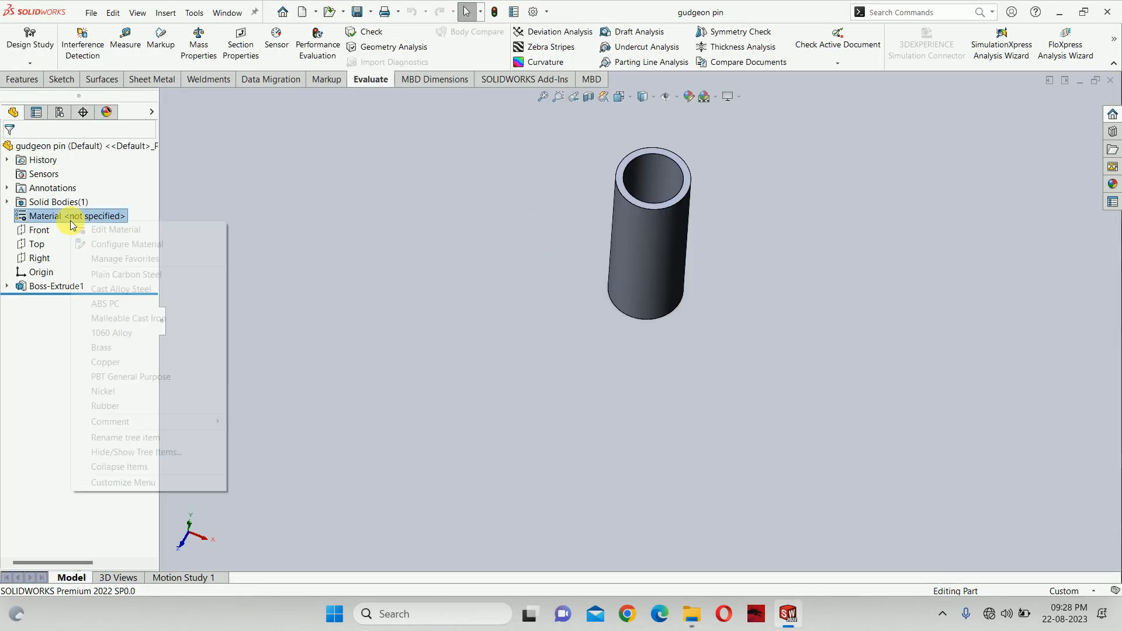
pyautogui.click(121, 233)
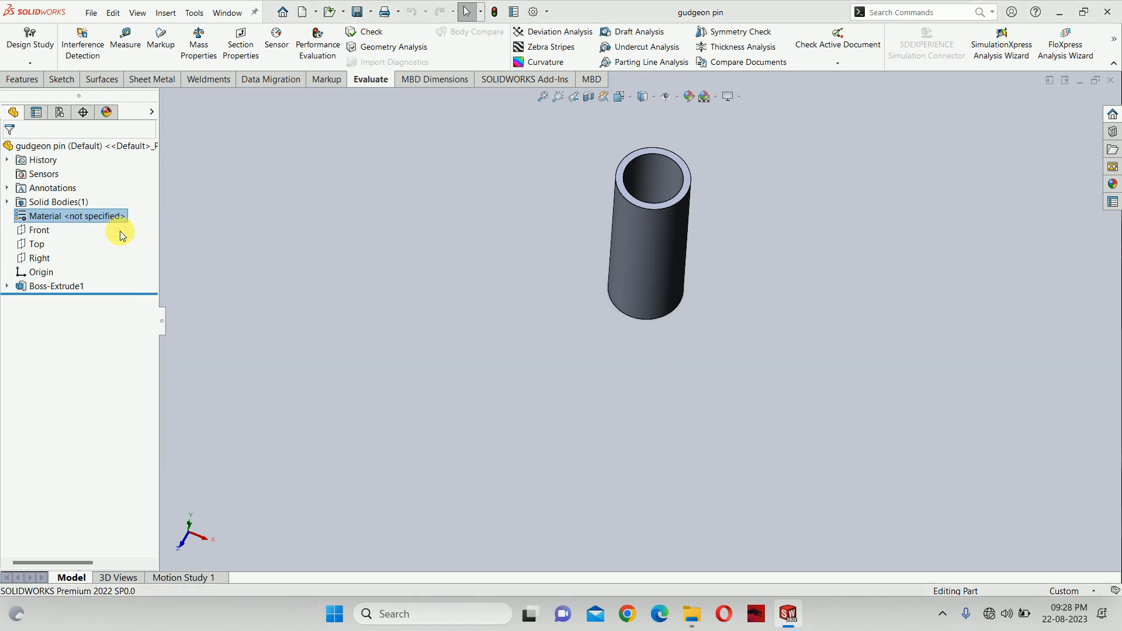
pyautogui.click(309, 149)
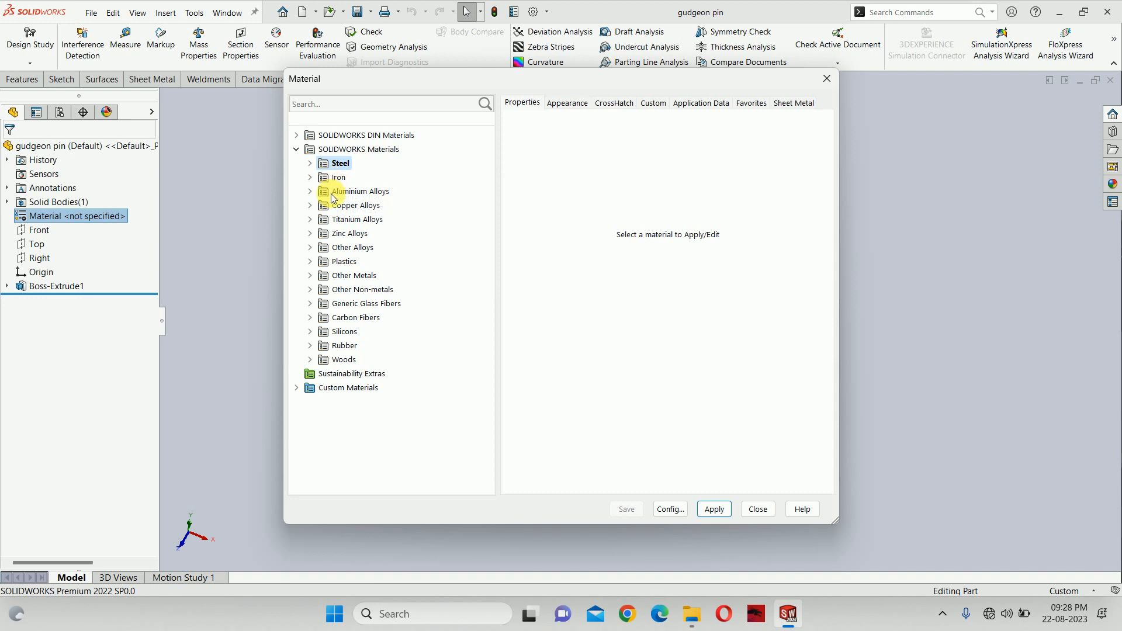
pyautogui.click(311, 177)
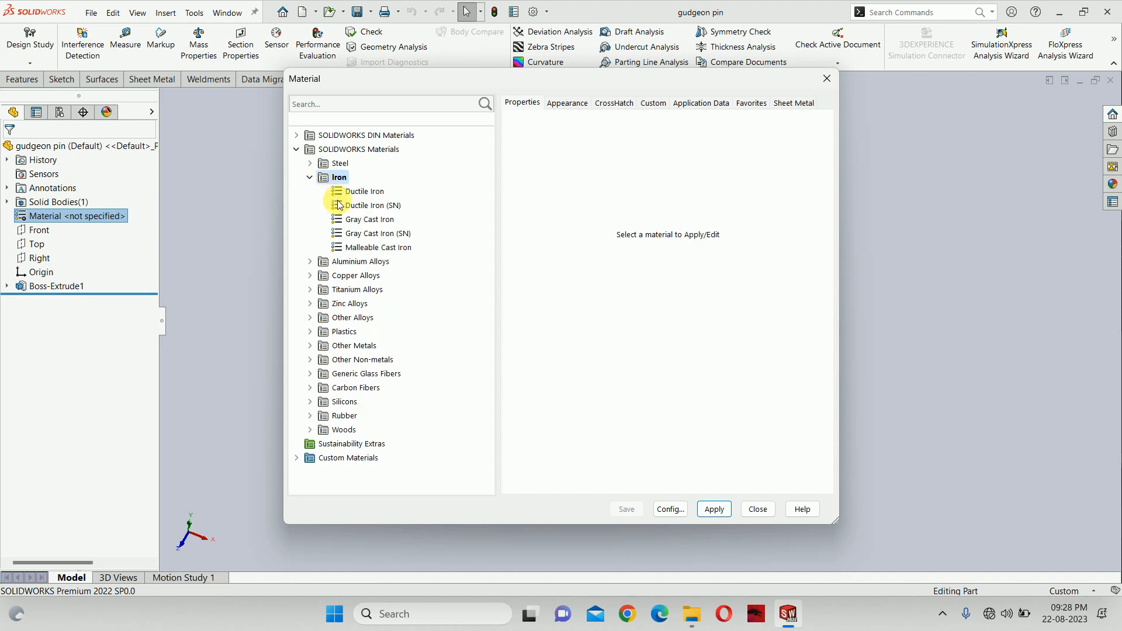
pyautogui.click(362, 221)
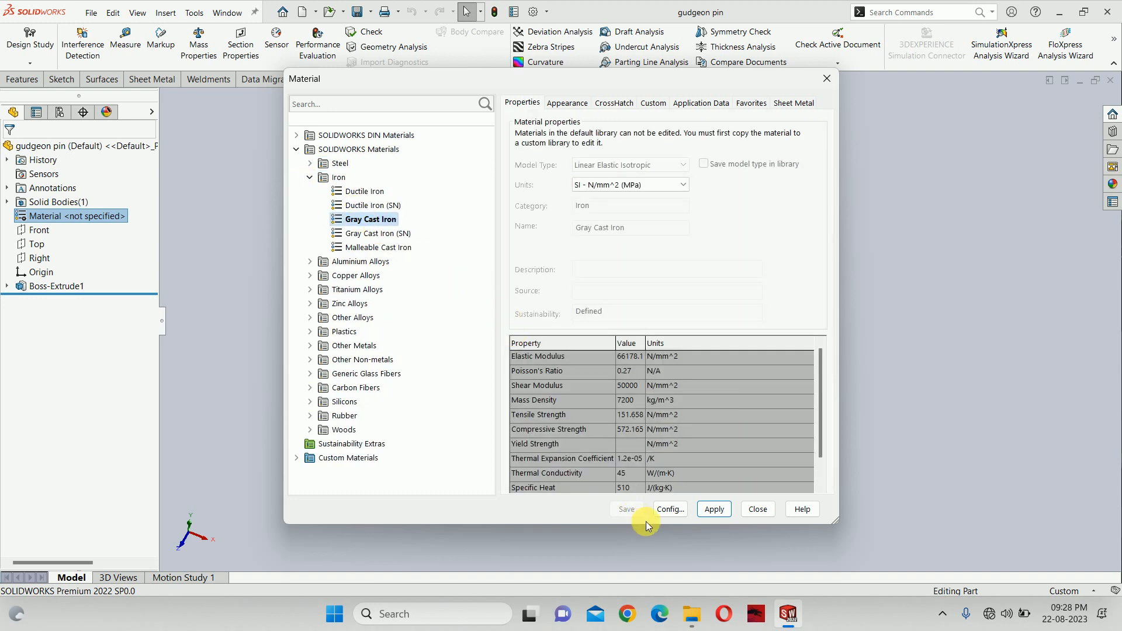
pyautogui.click(715, 510)
pyautogui.click(757, 509)
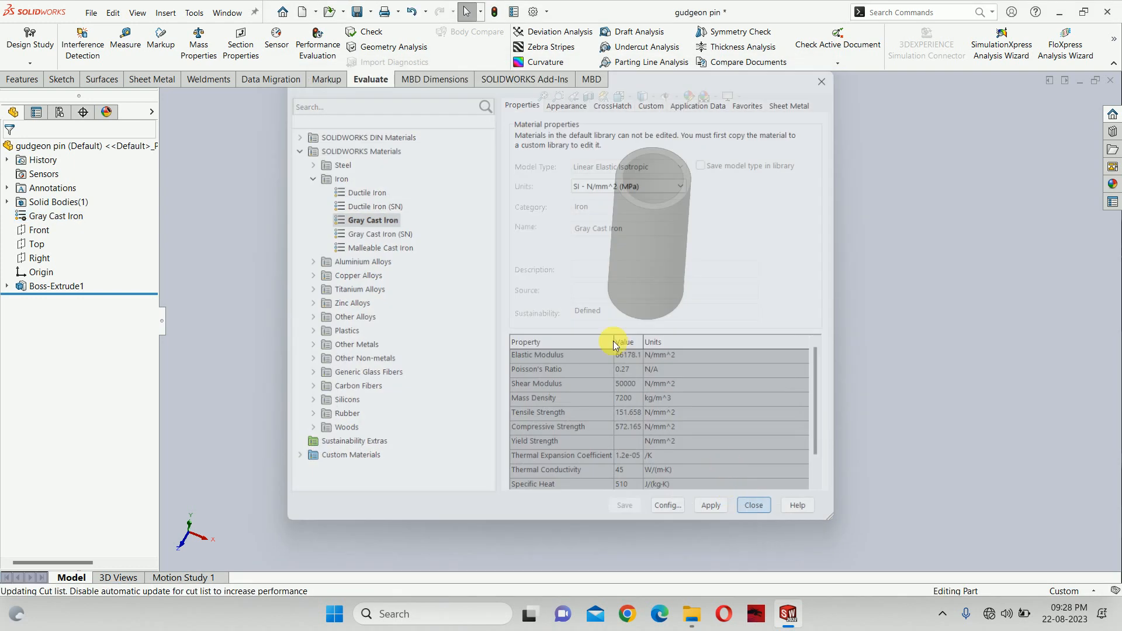
pyautogui.rightClick(53, 218)
pyautogui.click(217, 135)
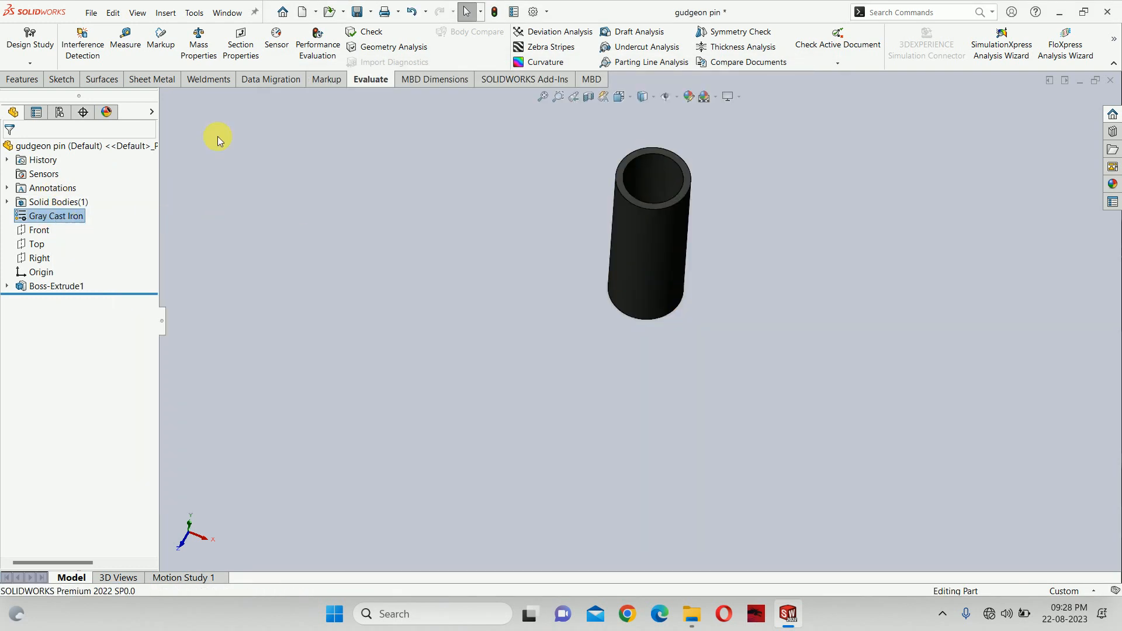
# Add a configuration-specific Material property to the gudgeon pin's file properties and link its value to Material
pyautogui.click(91, 12)
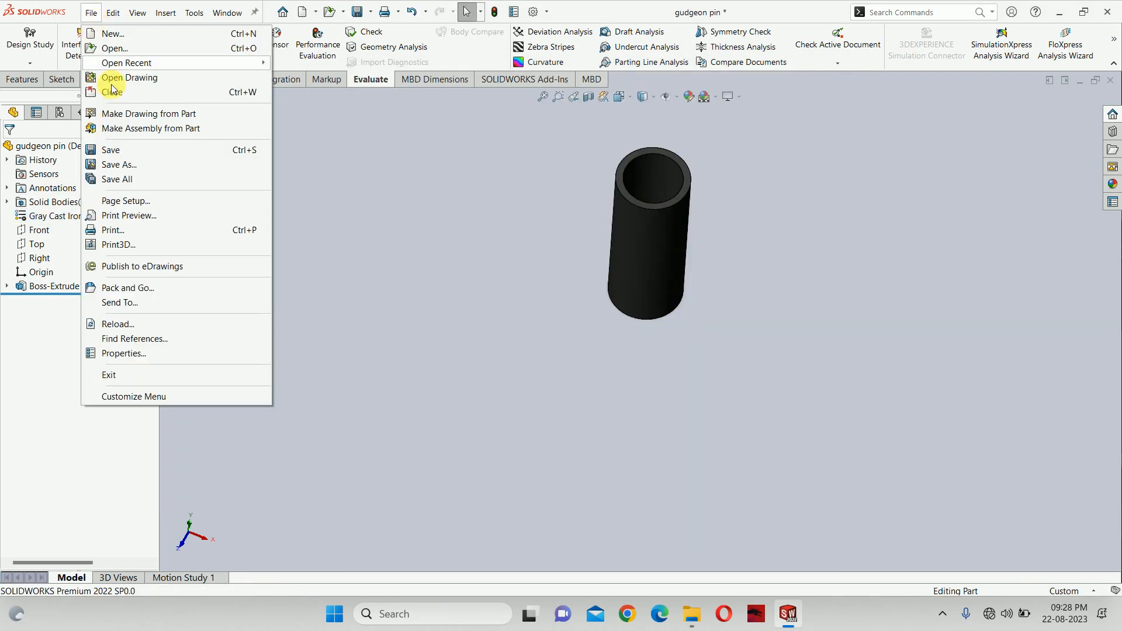
pyautogui.click(123, 351)
pyautogui.click(376, 257)
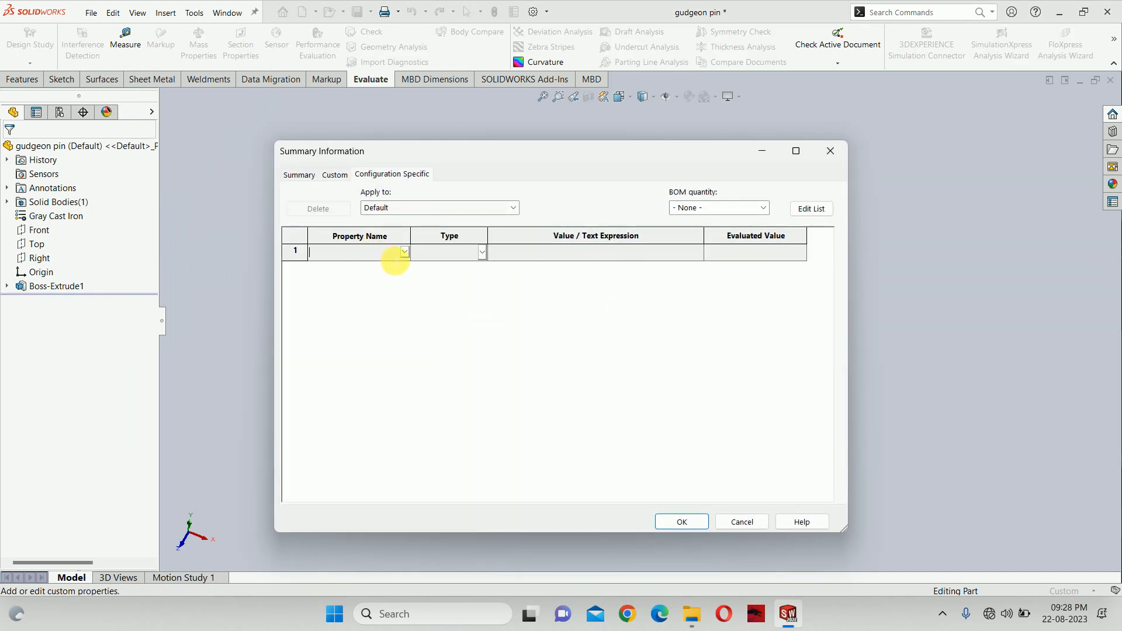
pyautogui.click(406, 252)
pyautogui.click(336, 306)
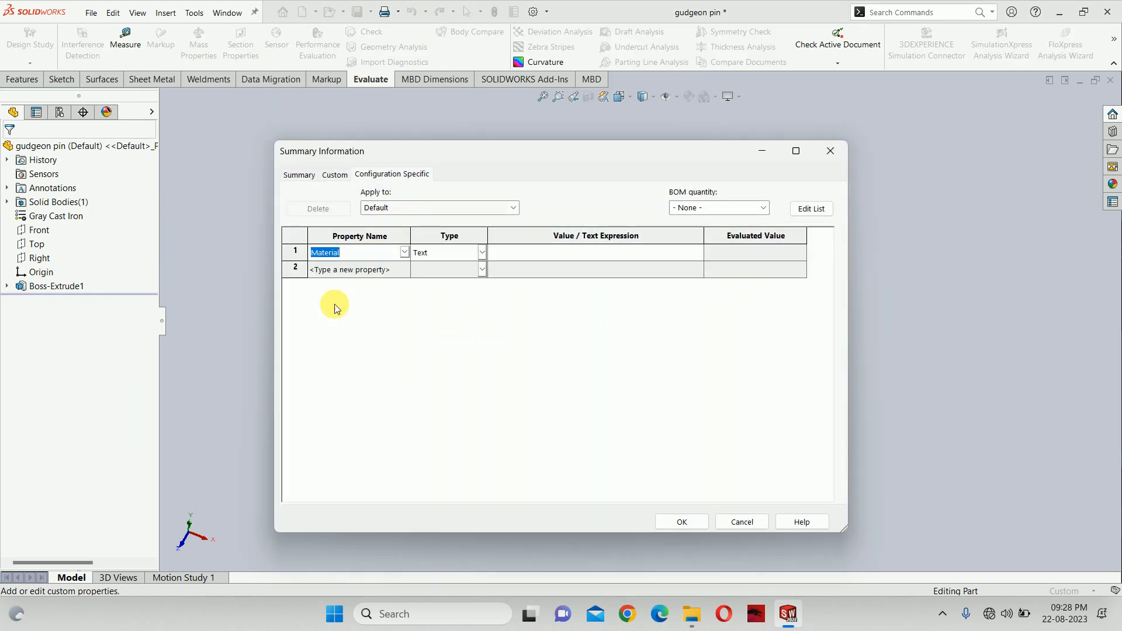
pyautogui.click(594, 258)
pyautogui.click(697, 252)
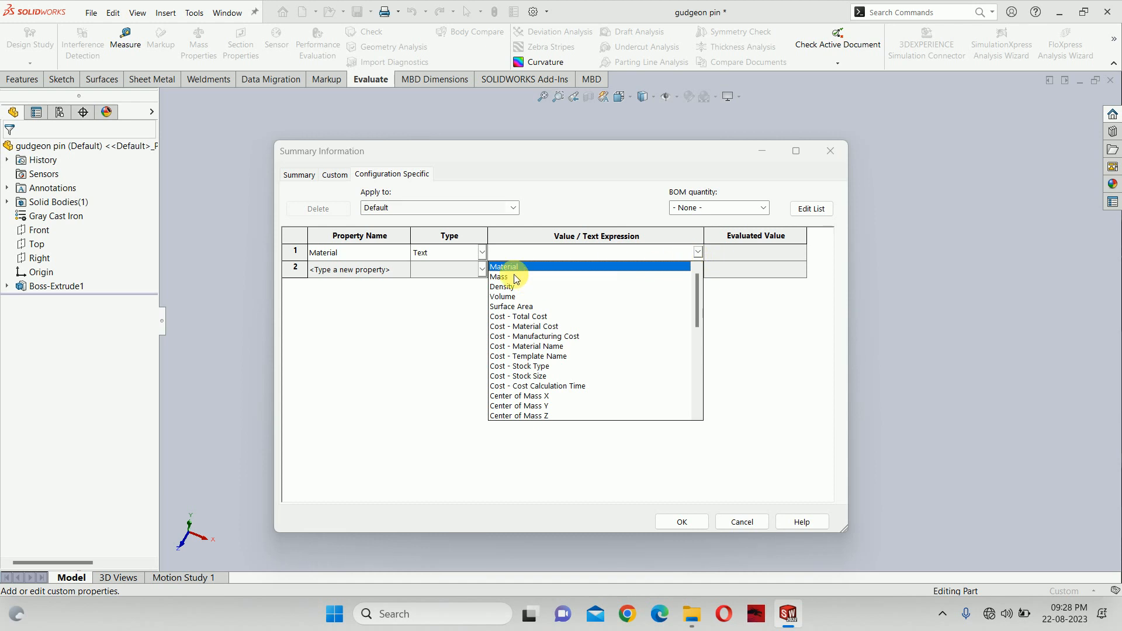
pyautogui.click(489, 272)
# Add a configuration-specific property named weight to the gudgeon pin and link its value to Mass
pyautogui.click(367, 270)
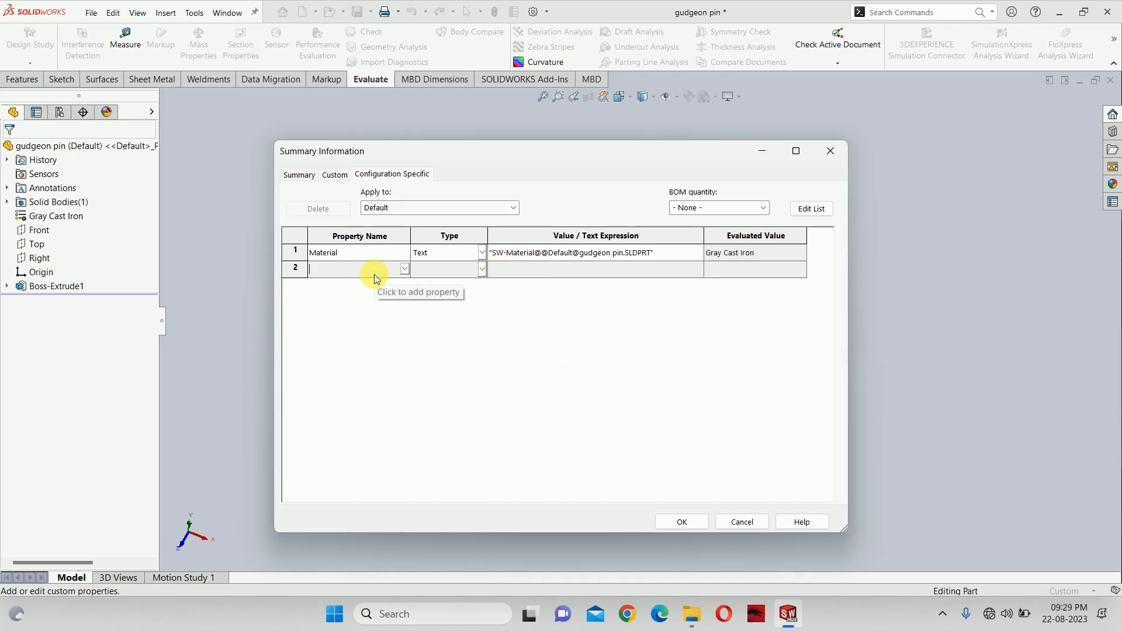
pyautogui.write('weight')
pyautogui.click(622, 275)
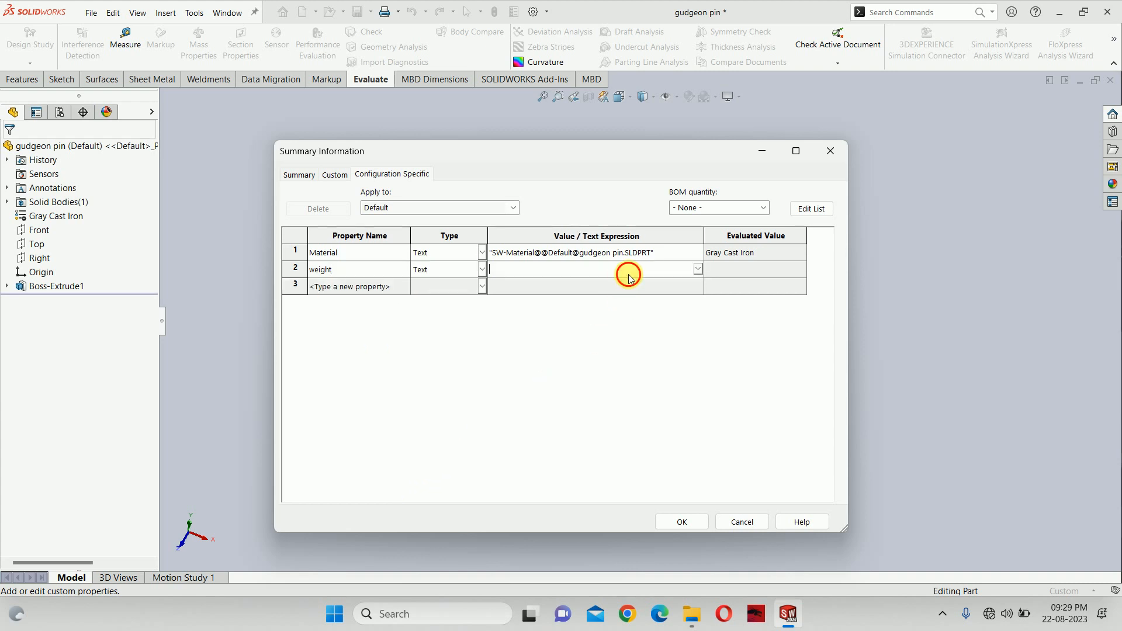
pyautogui.click(698, 269)
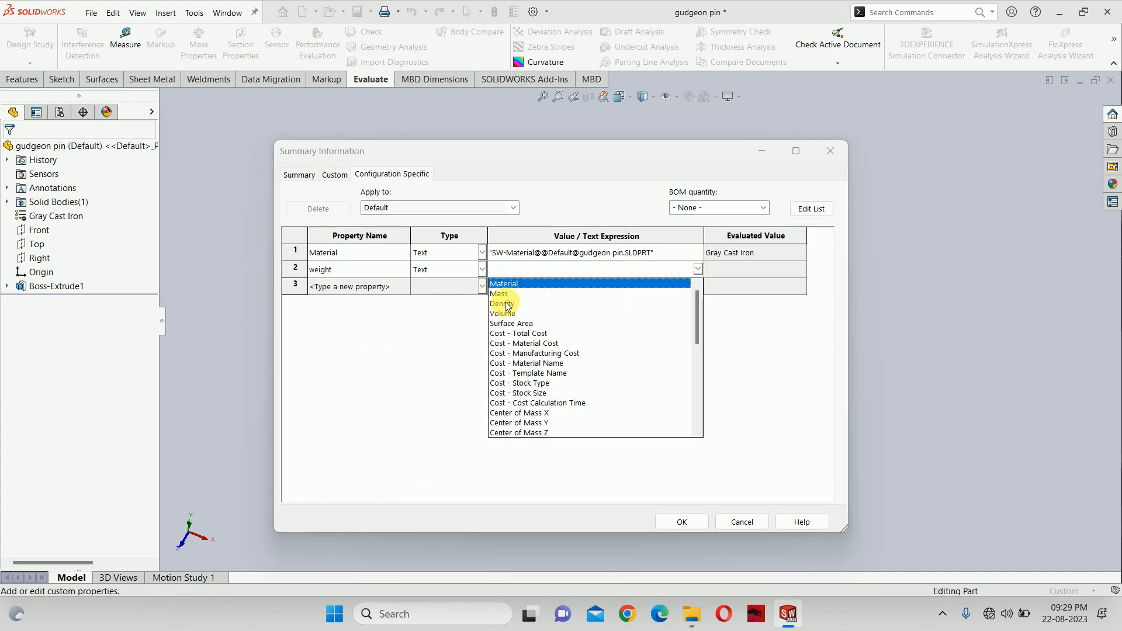
pyautogui.click(503, 294)
# Add a configuration-specific property named density to the gudgeon pin and link its value to Density
pyautogui.click(364, 289)
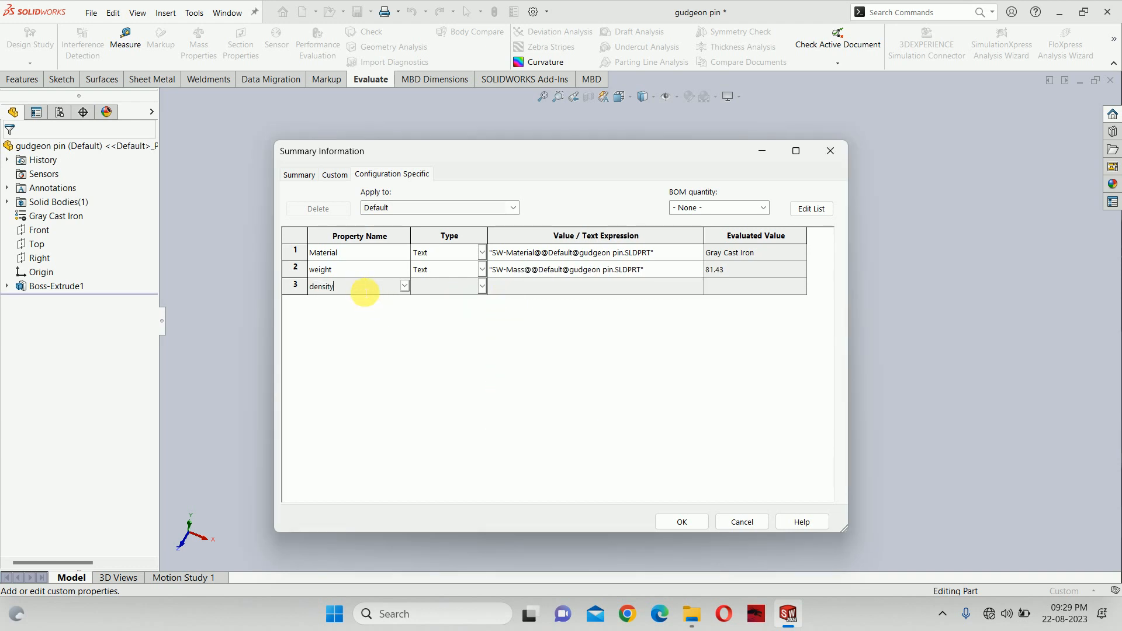
pyautogui.click(511, 289)
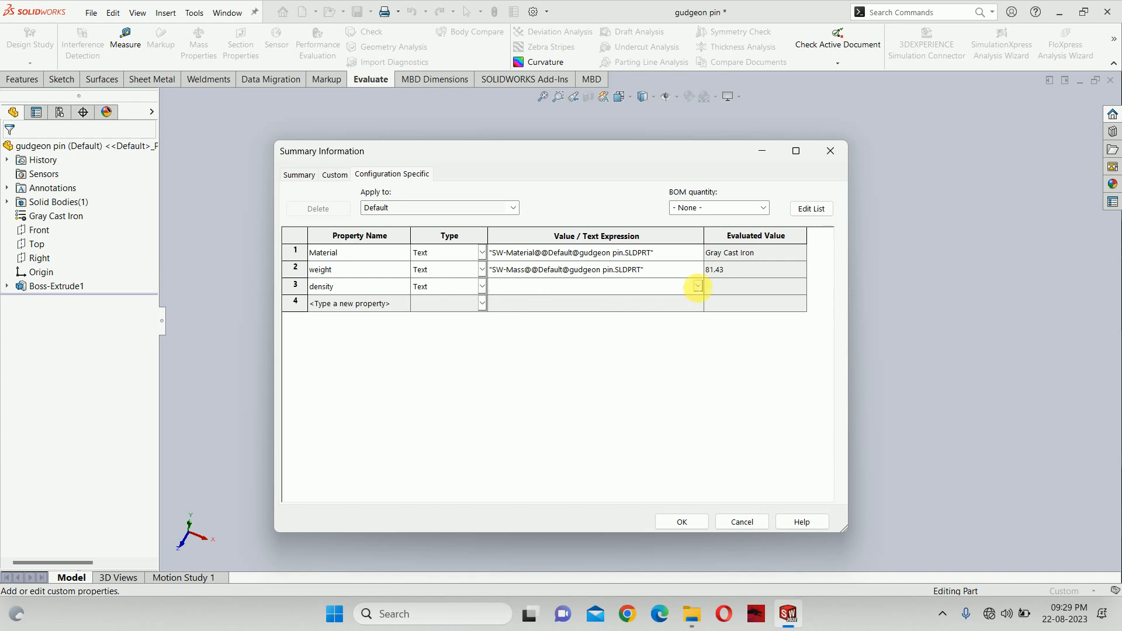
pyautogui.click(697, 286)
pyautogui.click(498, 320)
# Add a configuration-specific property named volume to the gudgeon pin and link its value to Density
pyautogui.click(358, 304)
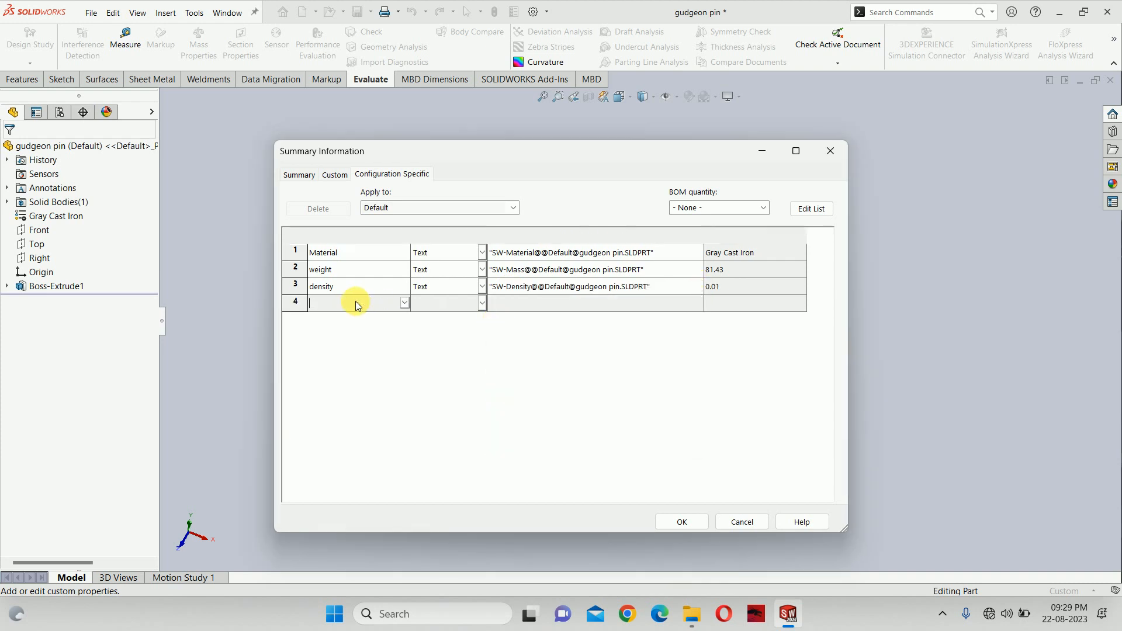
pyautogui.write('volum')
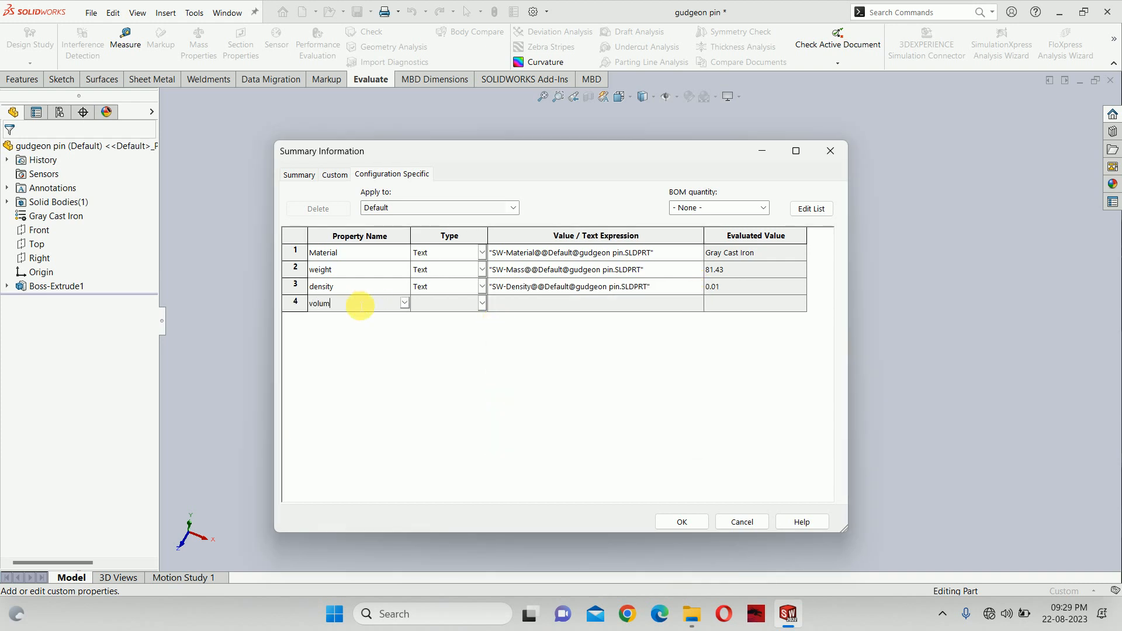
pyautogui.write('e')
pyautogui.click(666, 303)
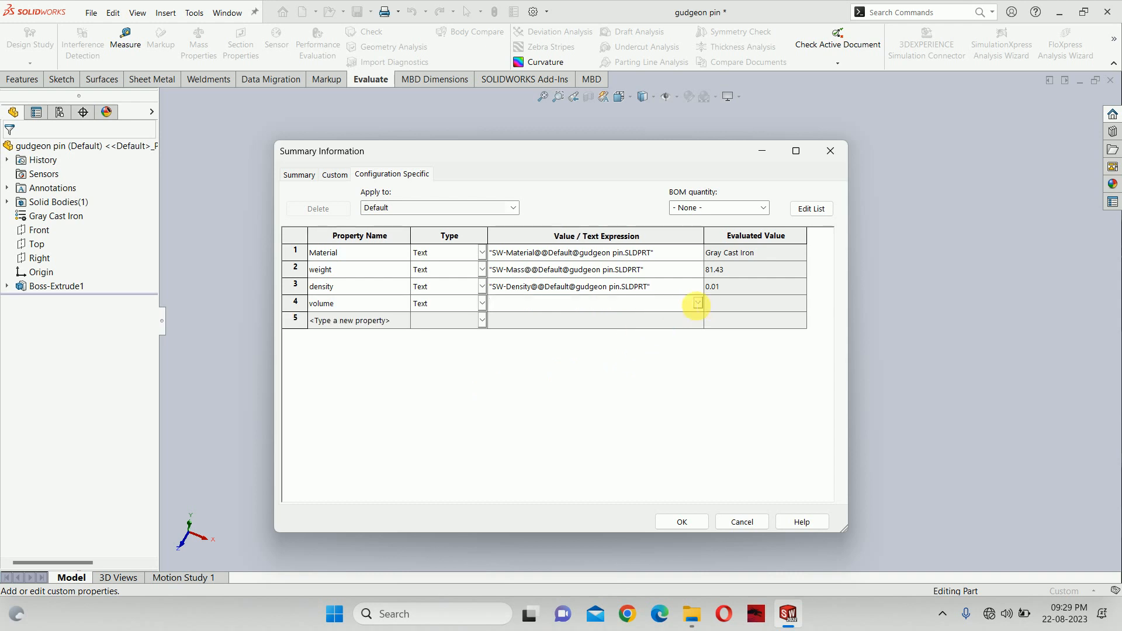
pyautogui.click(698, 304)
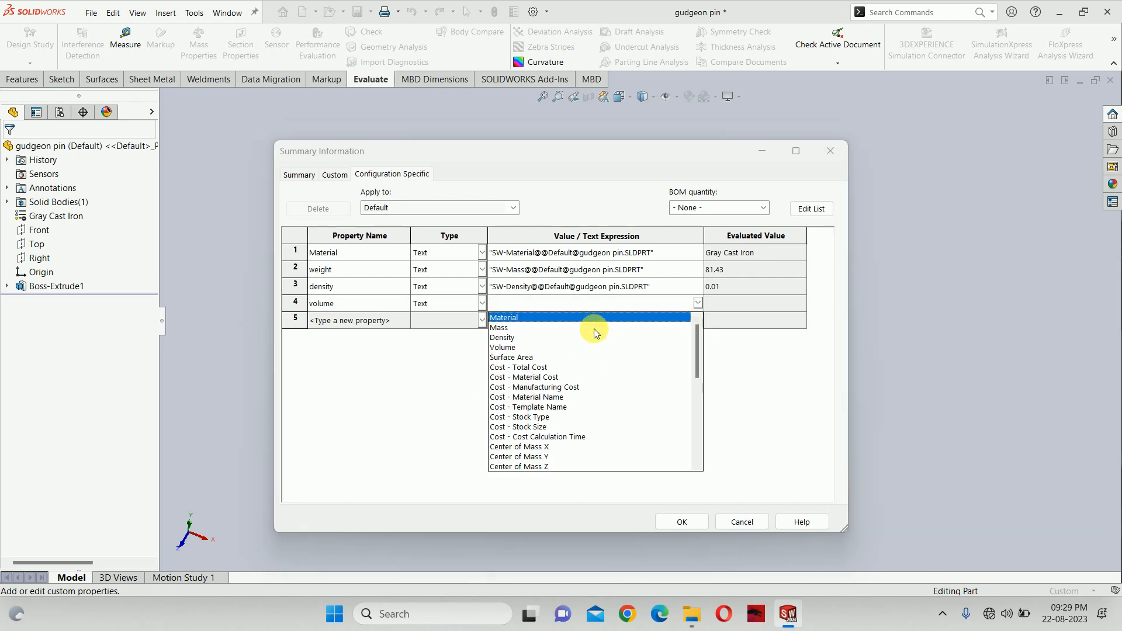
pyautogui.click(508, 342)
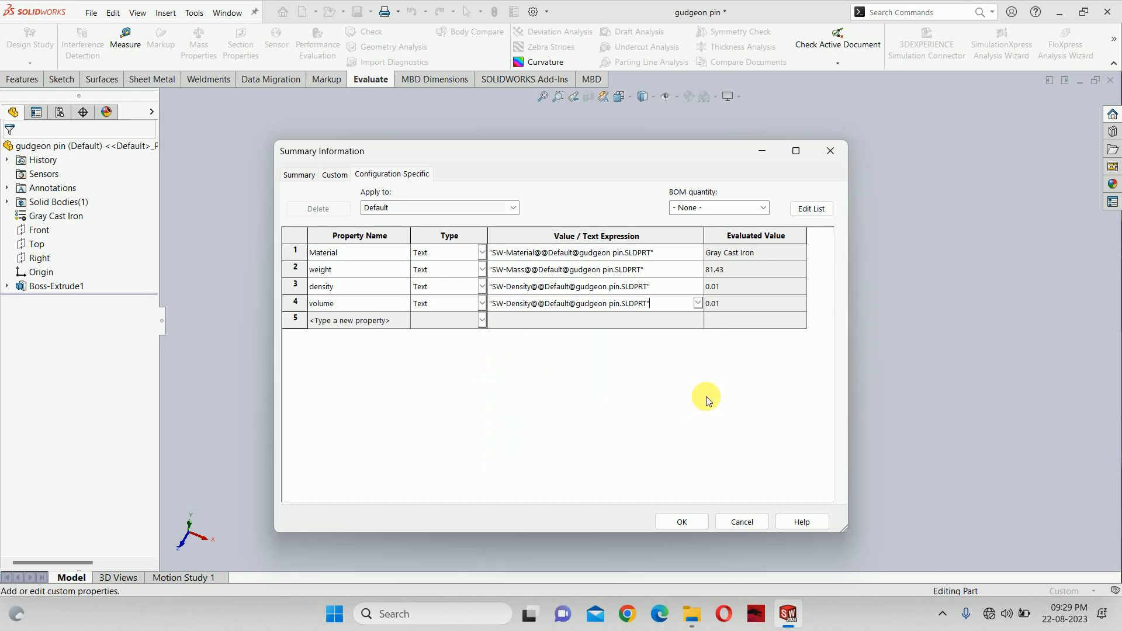
# Accept the gudgeon pin's file properties and set its document units to MMGS
pyautogui.click(680, 521)
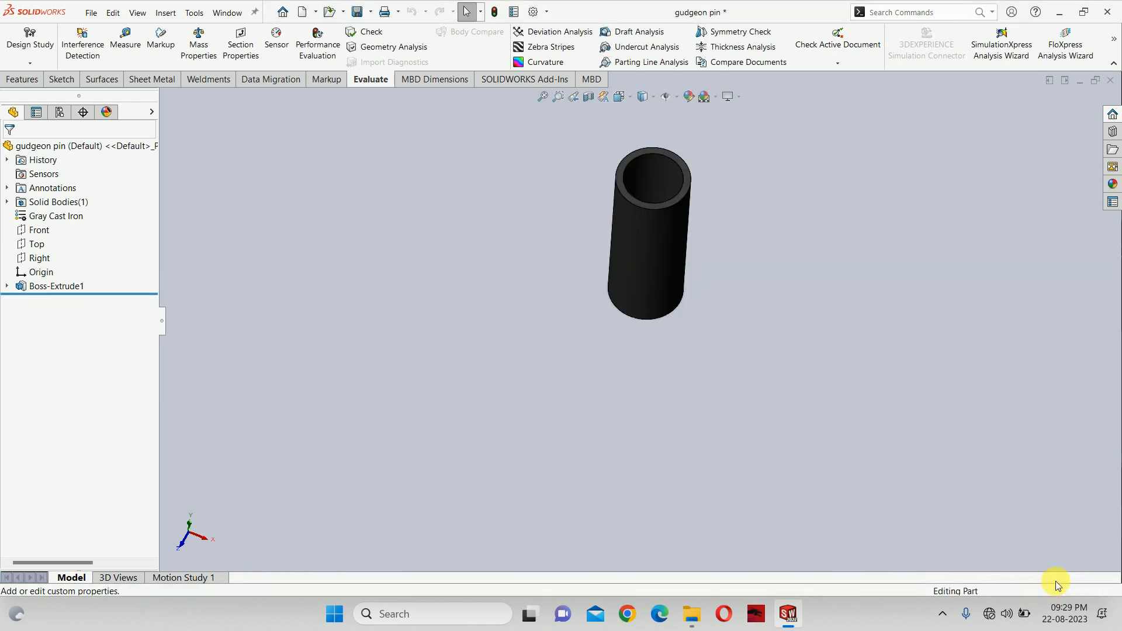
pyautogui.click(1065, 592)
pyautogui.click(1023, 524)
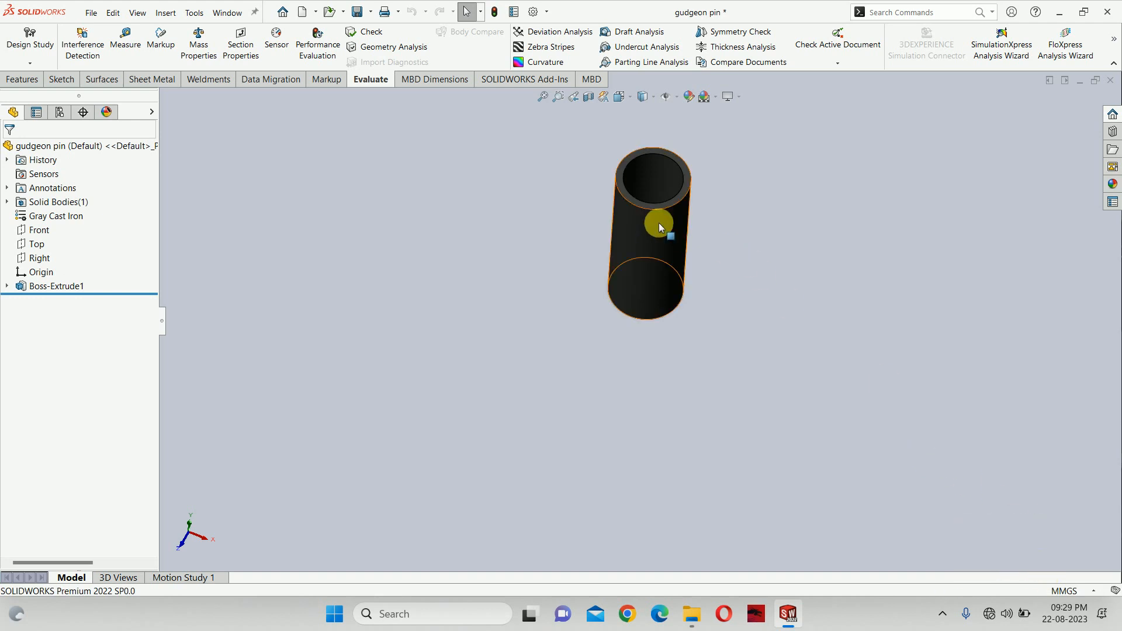
# Review the gudgeon pin's file references and its configuration-specific properties
pyautogui.moveTo(659, 221); pyautogui.dragTo(635, 199, button='middle')
pyautogui.scroll(-1, 675, 163)
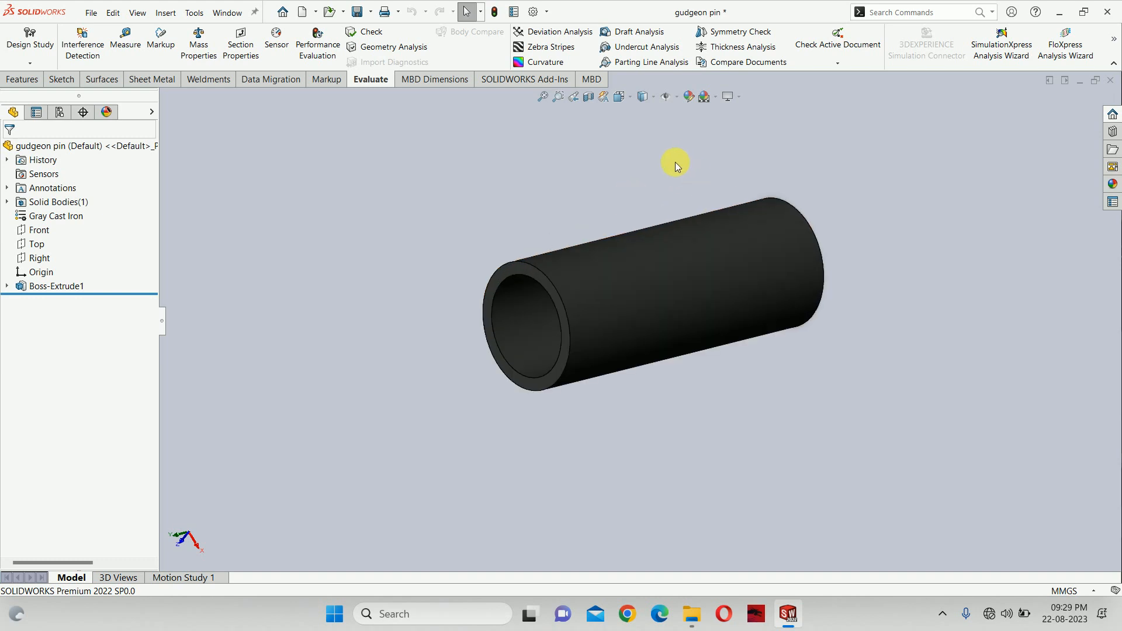
pyautogui.click(92, 10)
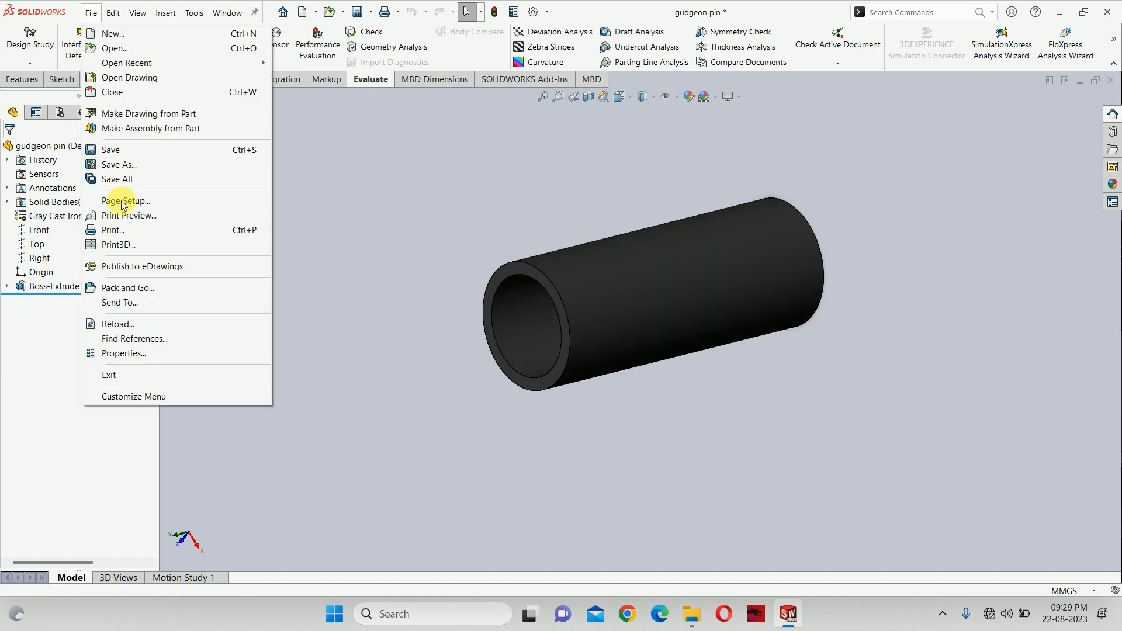
pyautogui.click(129, 338)
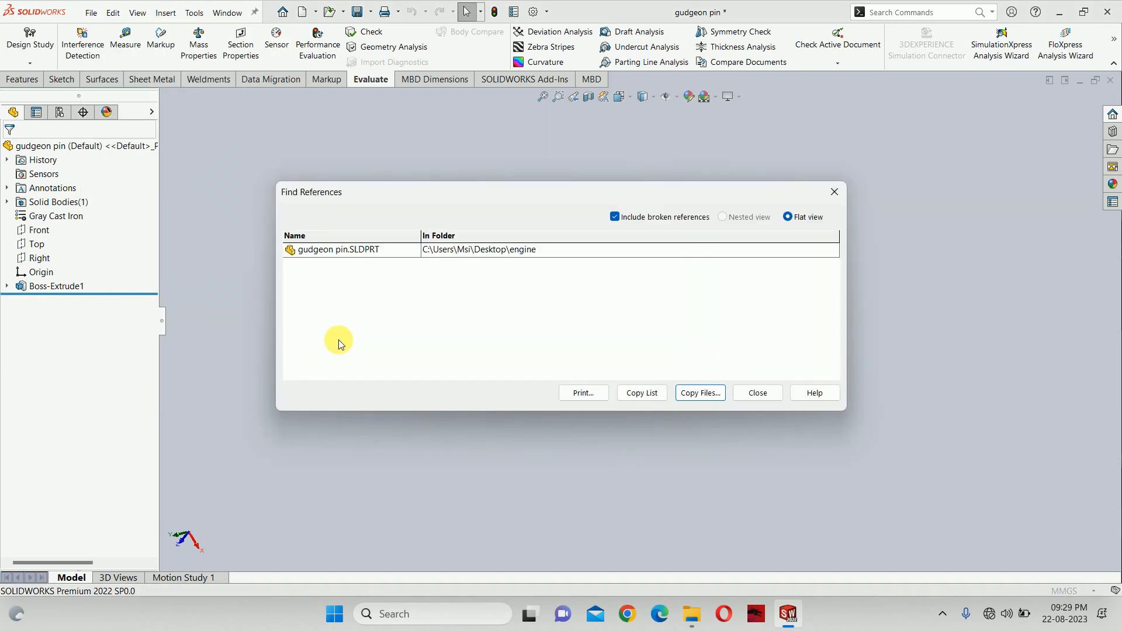
pyautogui.click(758, 392)
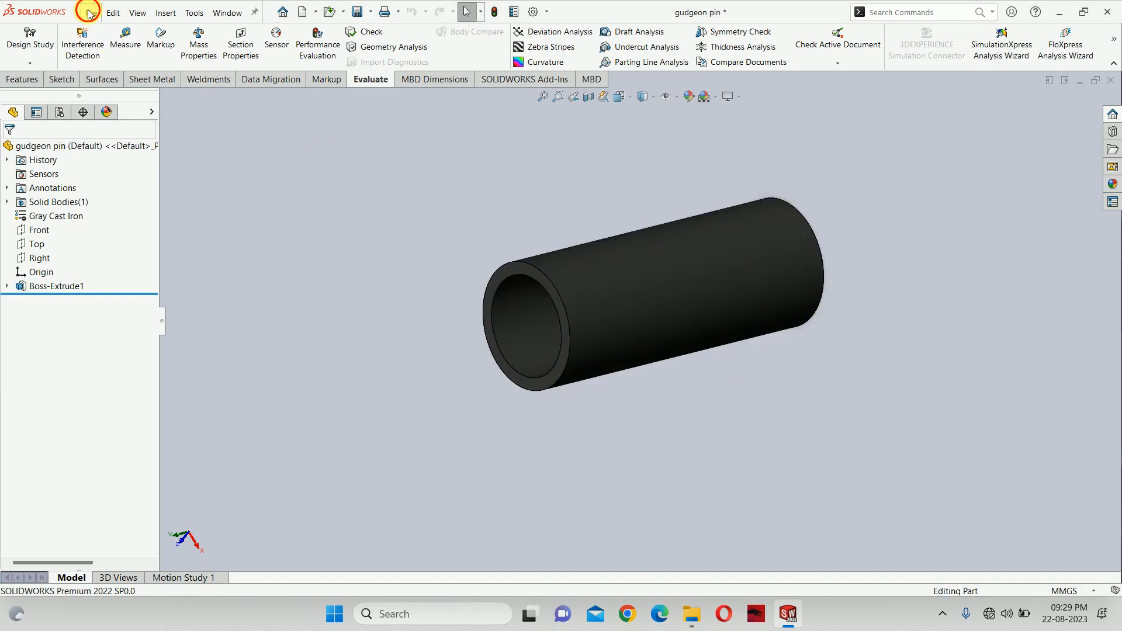
pyautogui.click(91, 12)
pyautogui.click(111, 351)
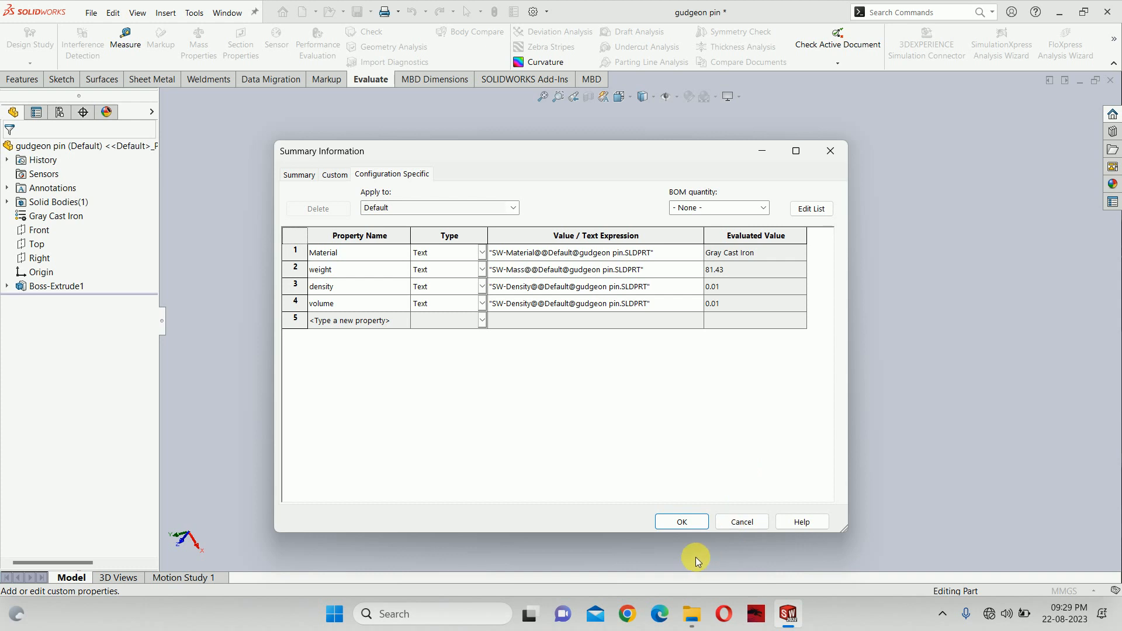
pyautogui.click(680, 521)
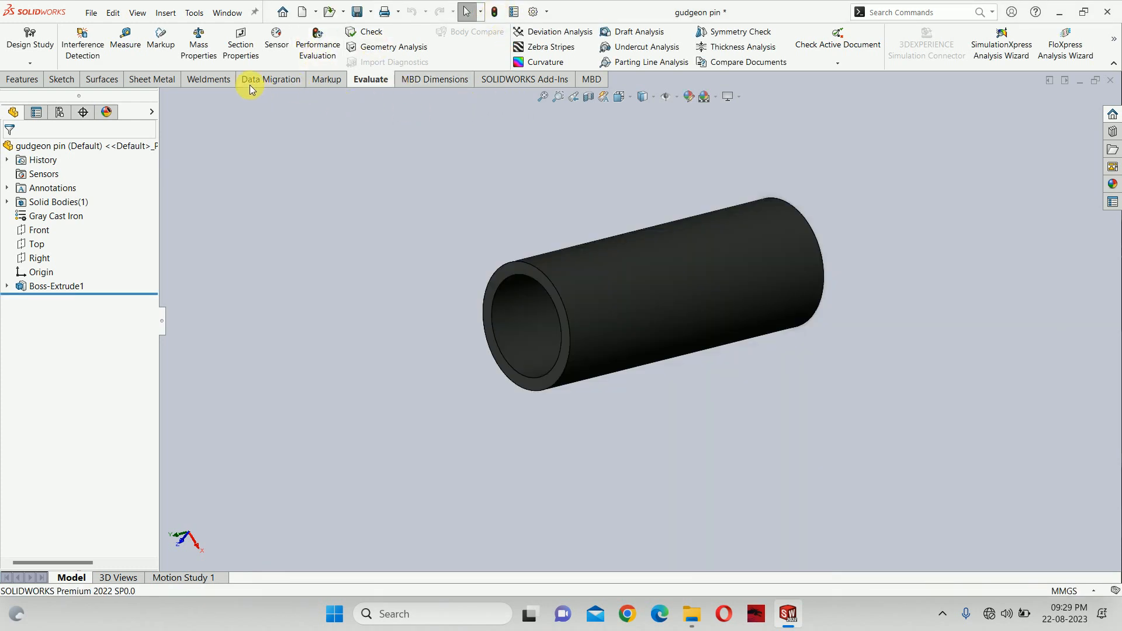
# Check and recalculate the gudgeon pin's mass properties
pyautogui.click(199, 39)
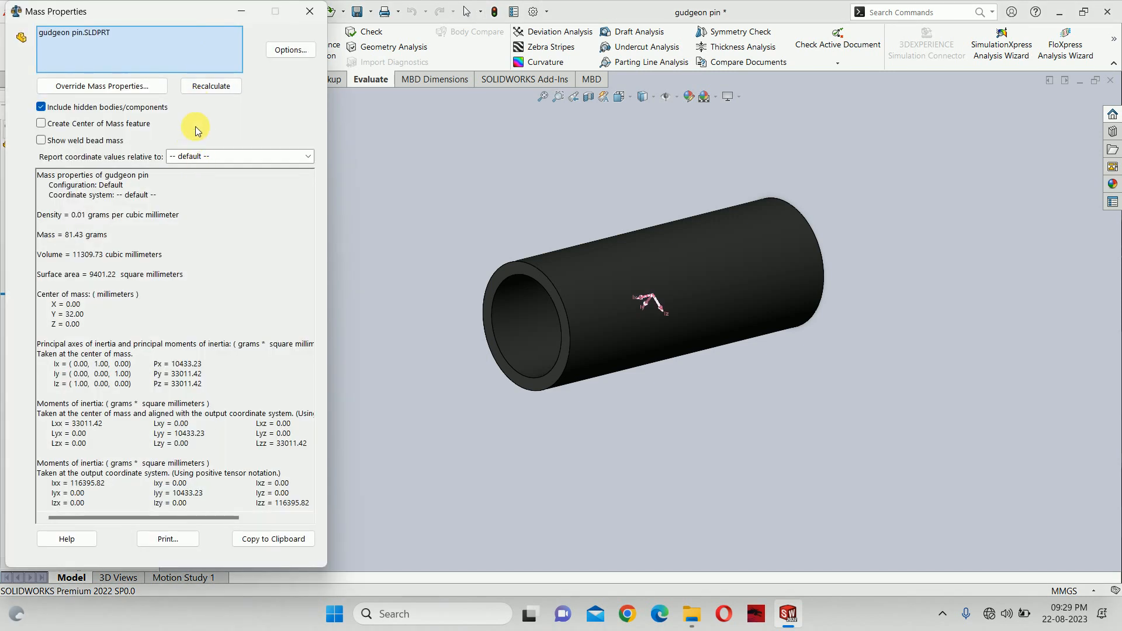
pyautogui.click(203, 89)
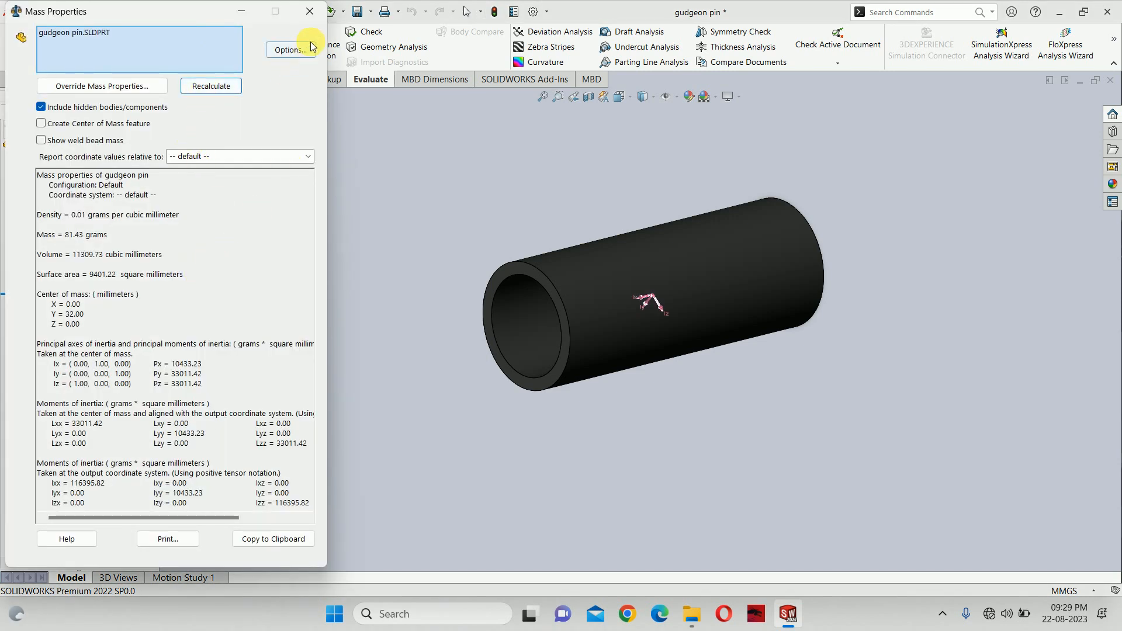
pyautogui.click(310, 12)
# Link the gudgeon pin's configuration-specific density property to Volume, and save and close the part
pyautogui.click(98, 12)
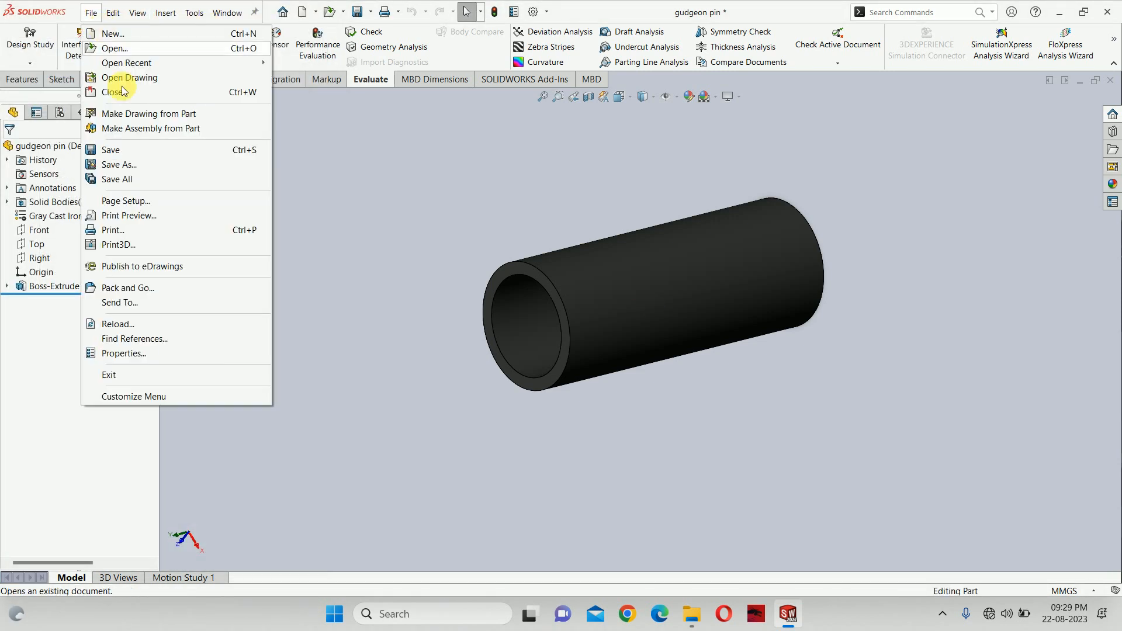
pyautogui.click(139, 354)
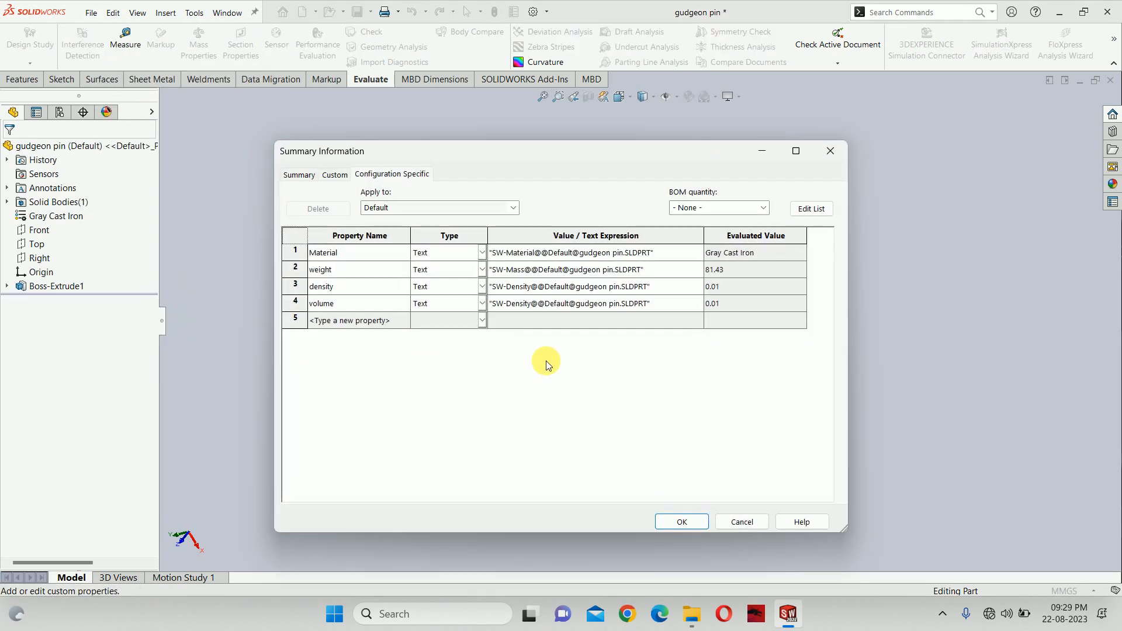
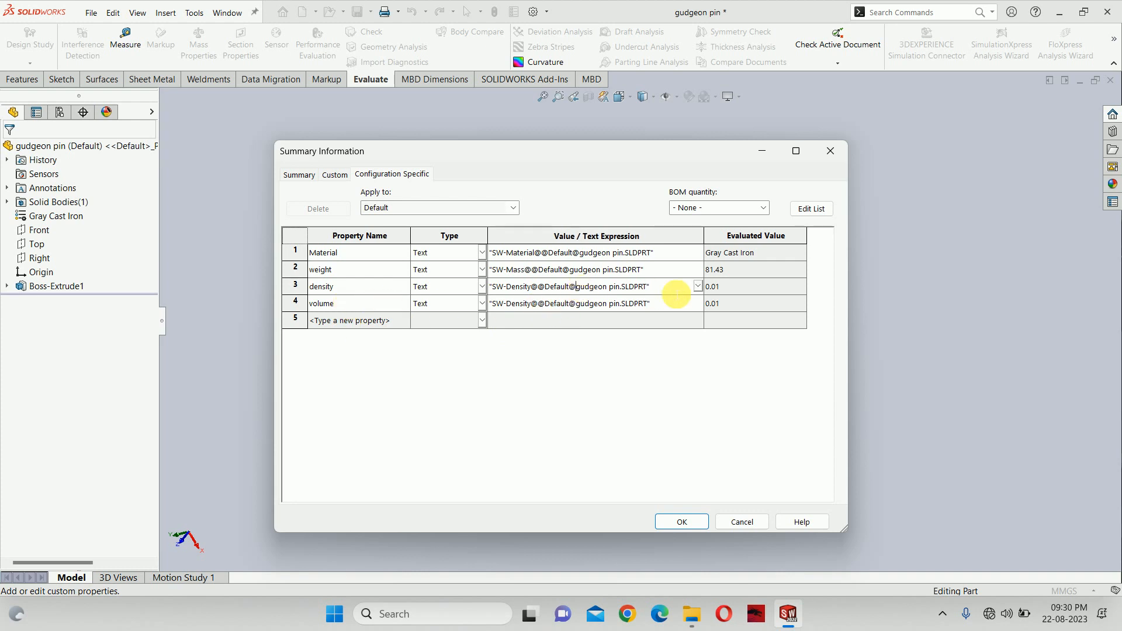
pyautogui.click(670, 287)
pyautogui.click(697, 285)
pyautogui.click(502, 332)
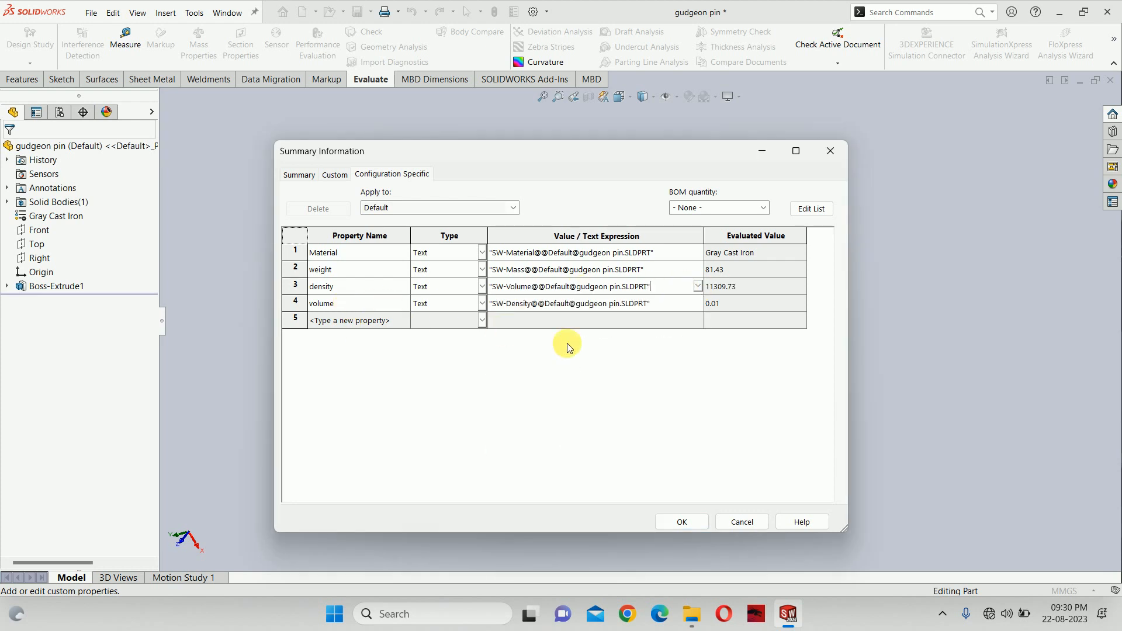
pyautogui.click(684, 521)
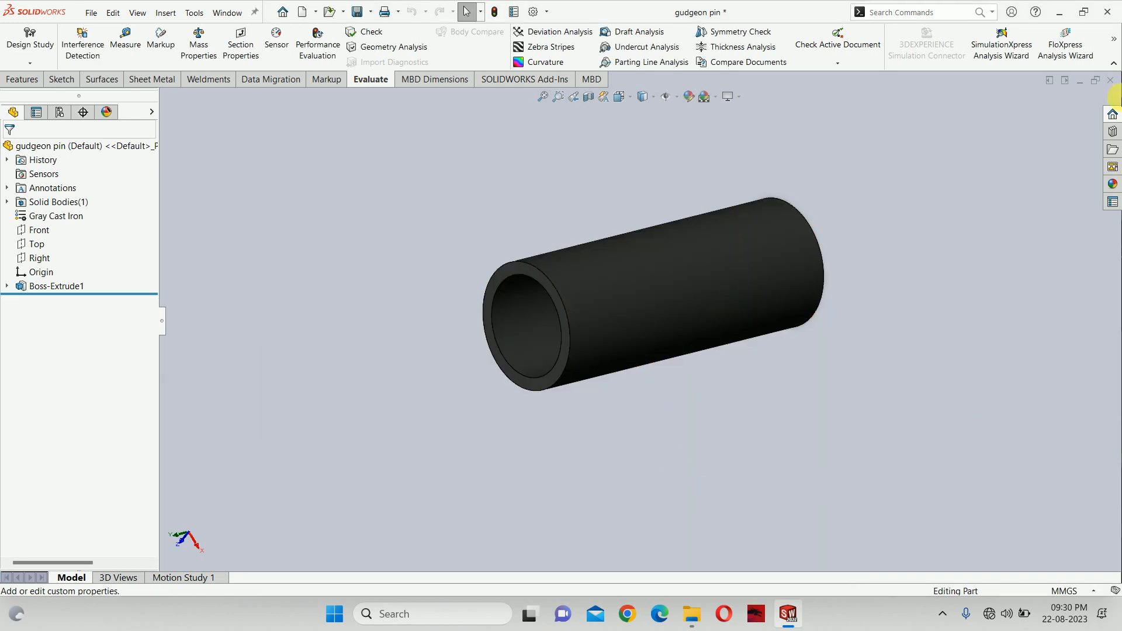
pyautogui.click(1110, 80)
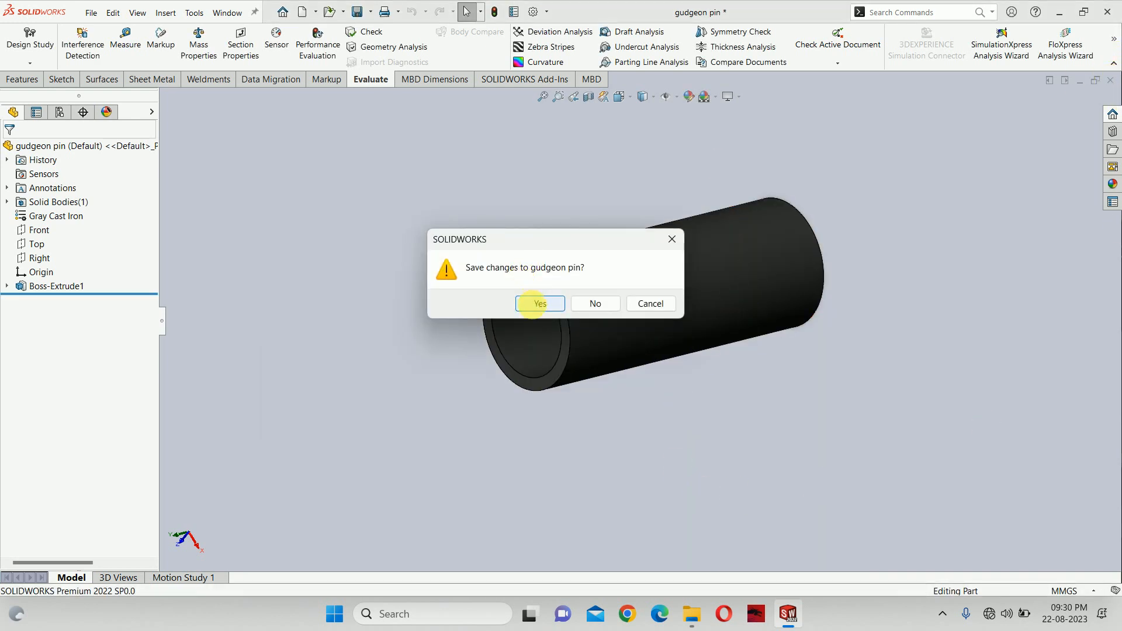
pyautogui.click(533, 303)
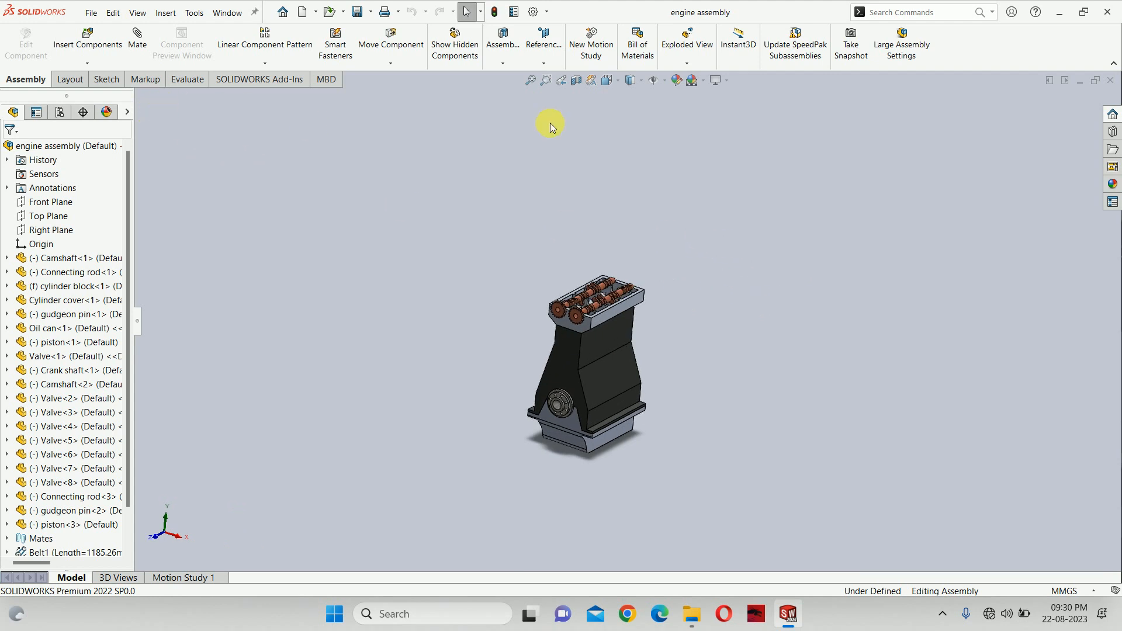
# Switch to File Explorer and open the Valve and Oil can parts from the engine folder
pyautogui.click(1059, 12)
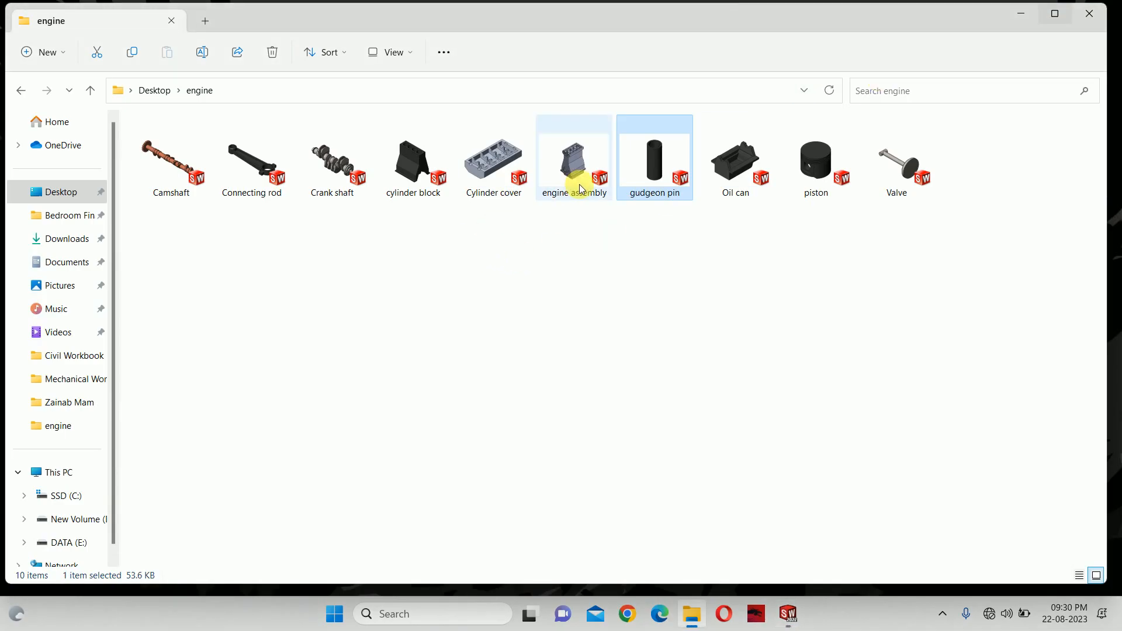
pyautogui.click(893, 170)
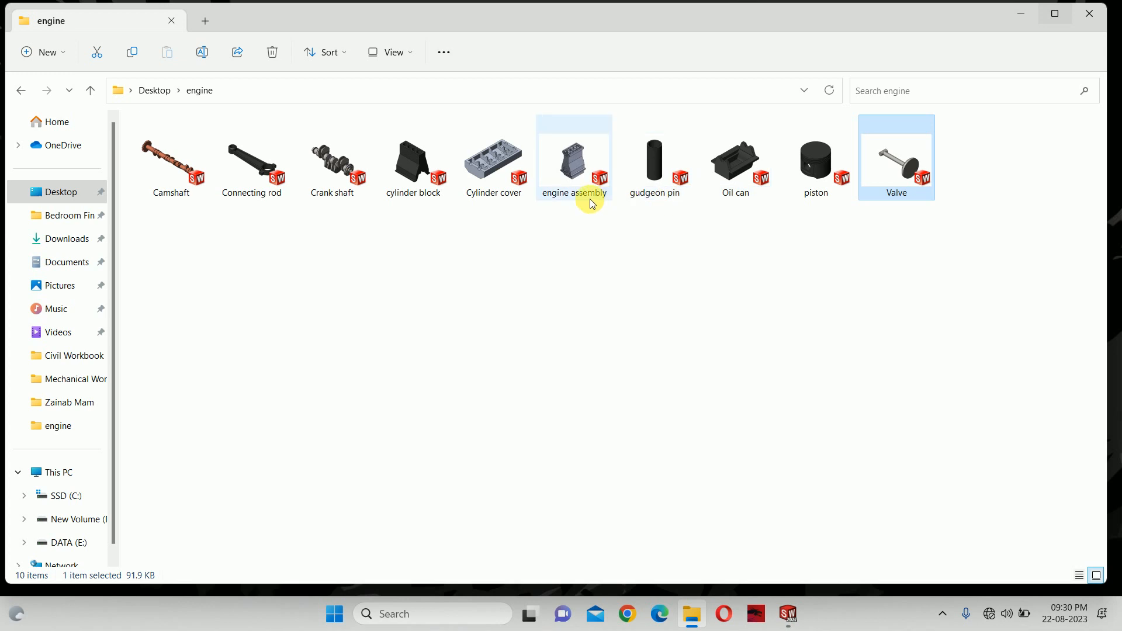
pyautogui.keyDown('ctrl'); pyautogui.click(731, 159); pyautogui.keyUp('ctrl')
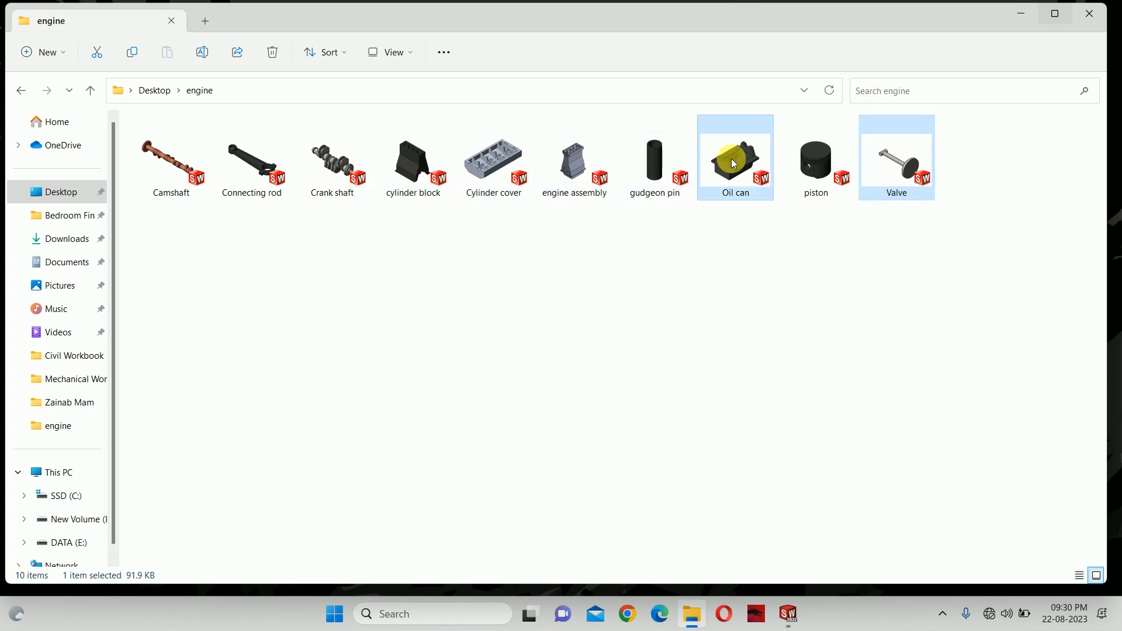
pyautogui.press('Return')
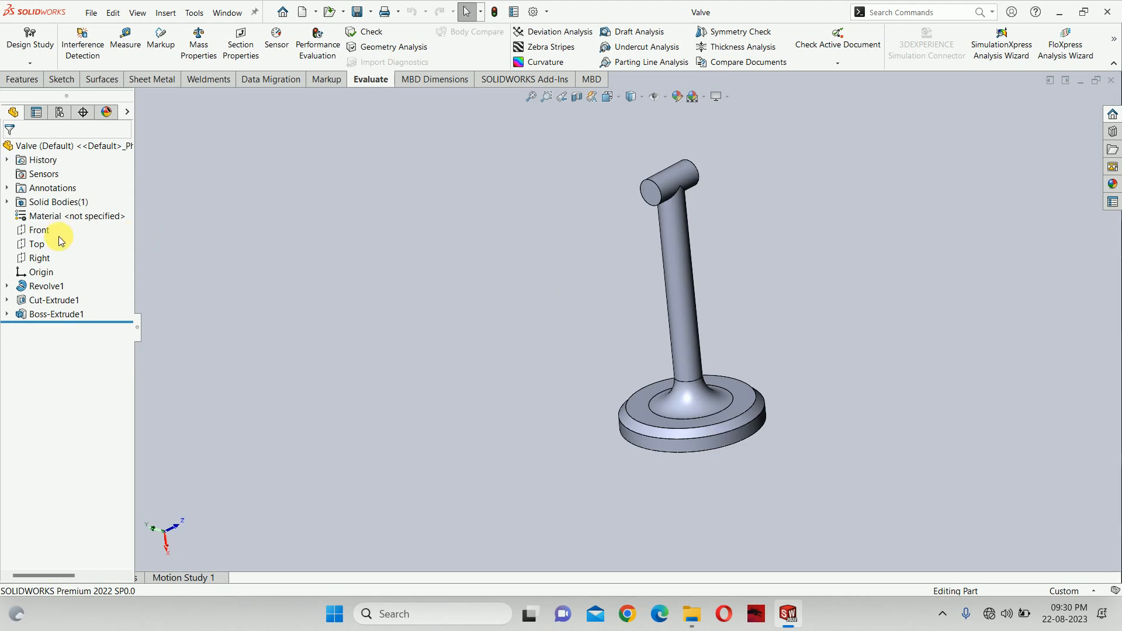
# Apply the 1023 Carbon Steel Sheet (SS) material to the valve and set its document units to MMGS
pyautogui.rightClick(60, 221)
pyautogui.click(97, 225)
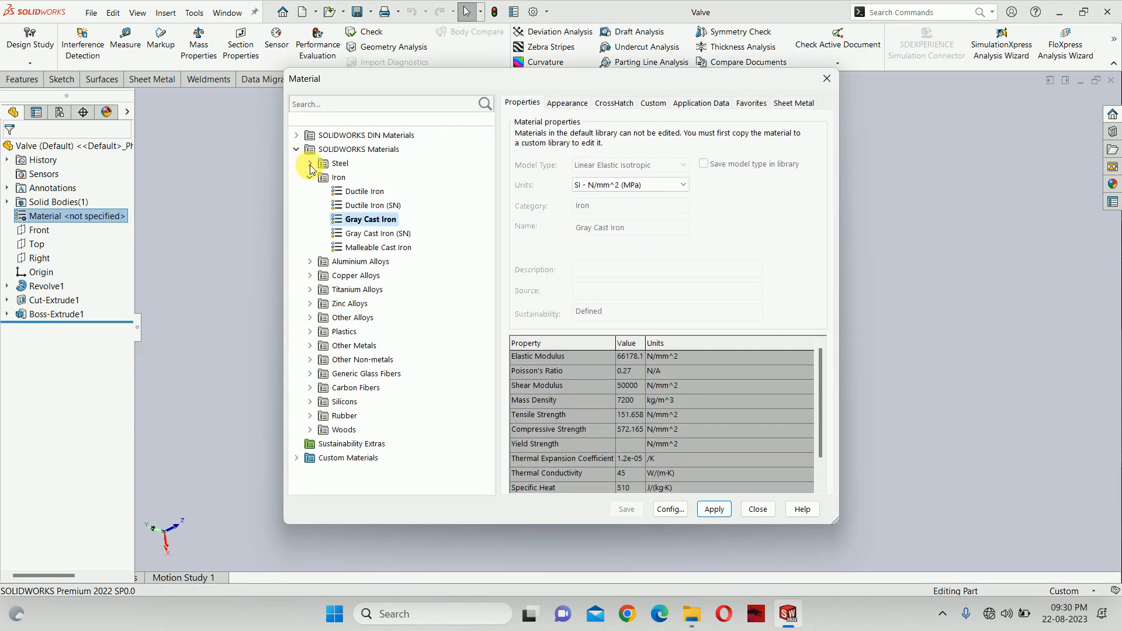
pyautogui.click(310, 166)
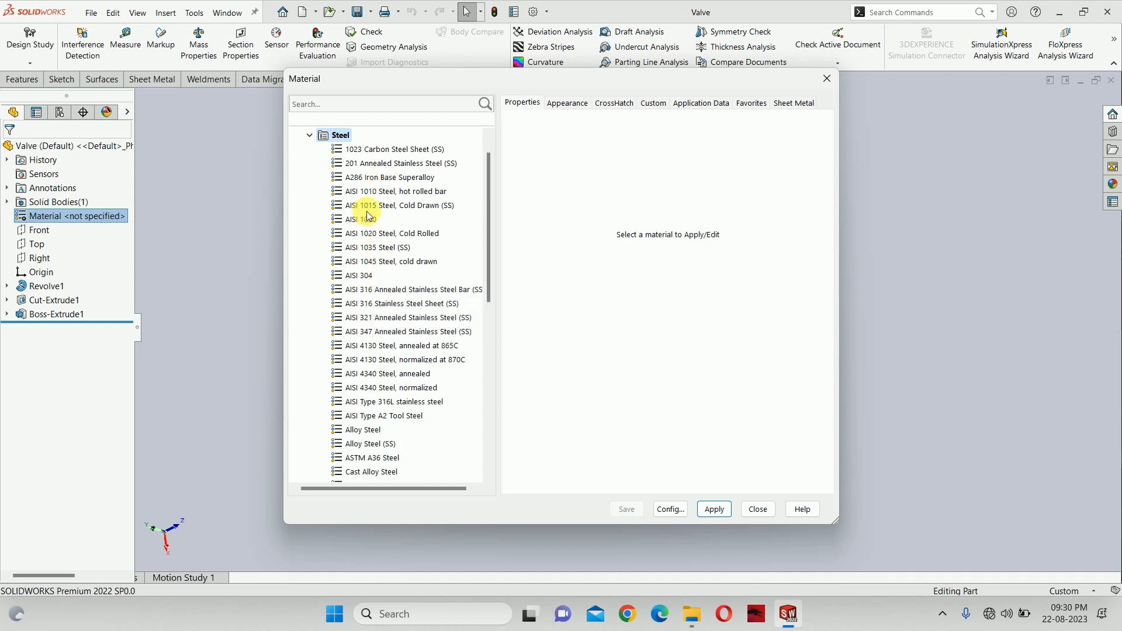
pyautogui.click(361, 150)
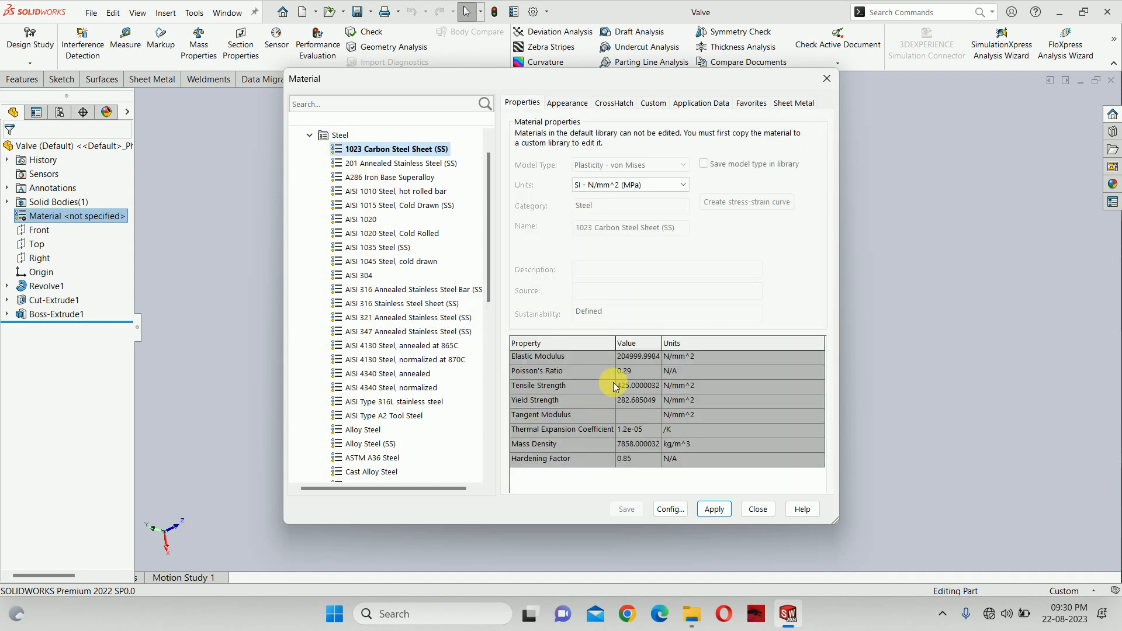
pyautogui.click(714, 509)
pyautogui.click(757, 509)
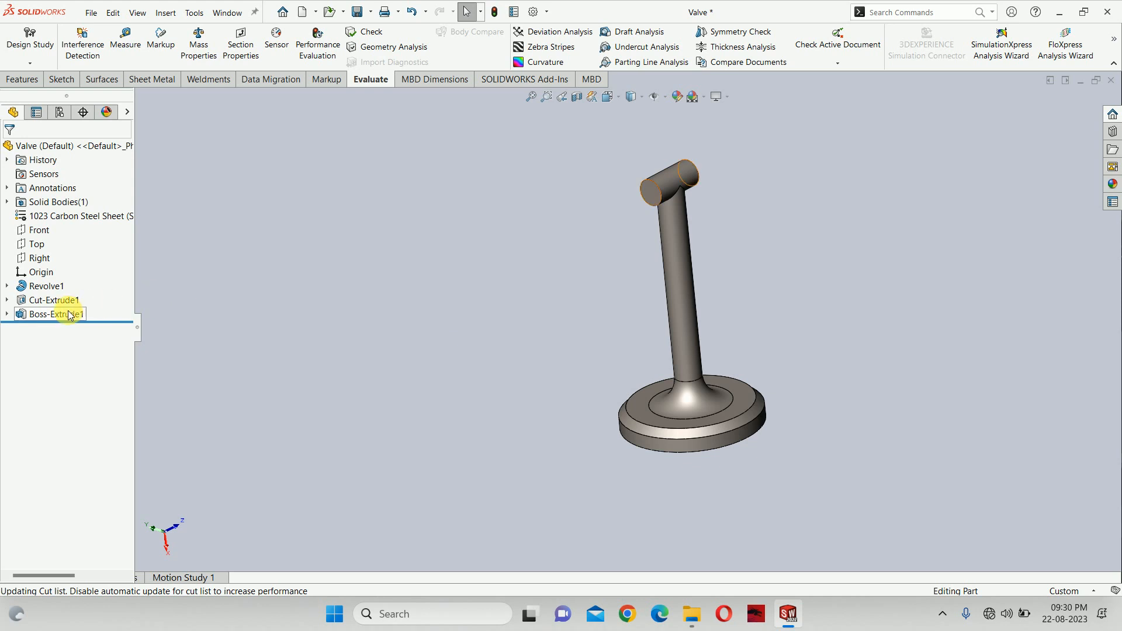
pyautogui.click(1064, 591)
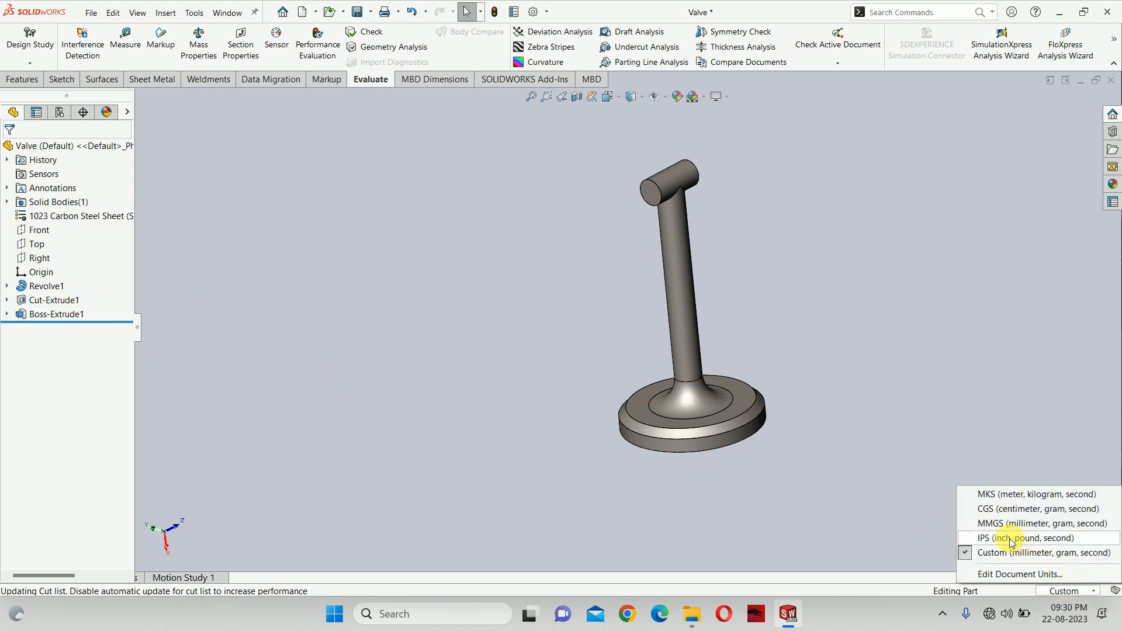
pyautogui.click(1014, 524)
# Rename the valve's configuration-specific mass property as weight
pyautogui.click(95, 14)
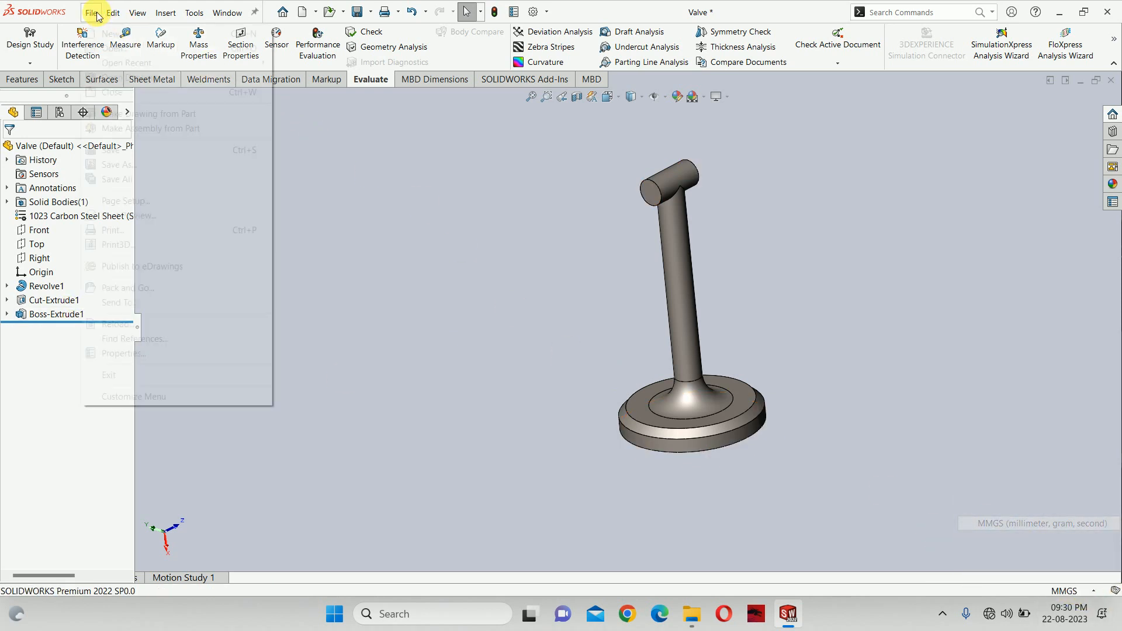
pyautogui.click(114, 353)
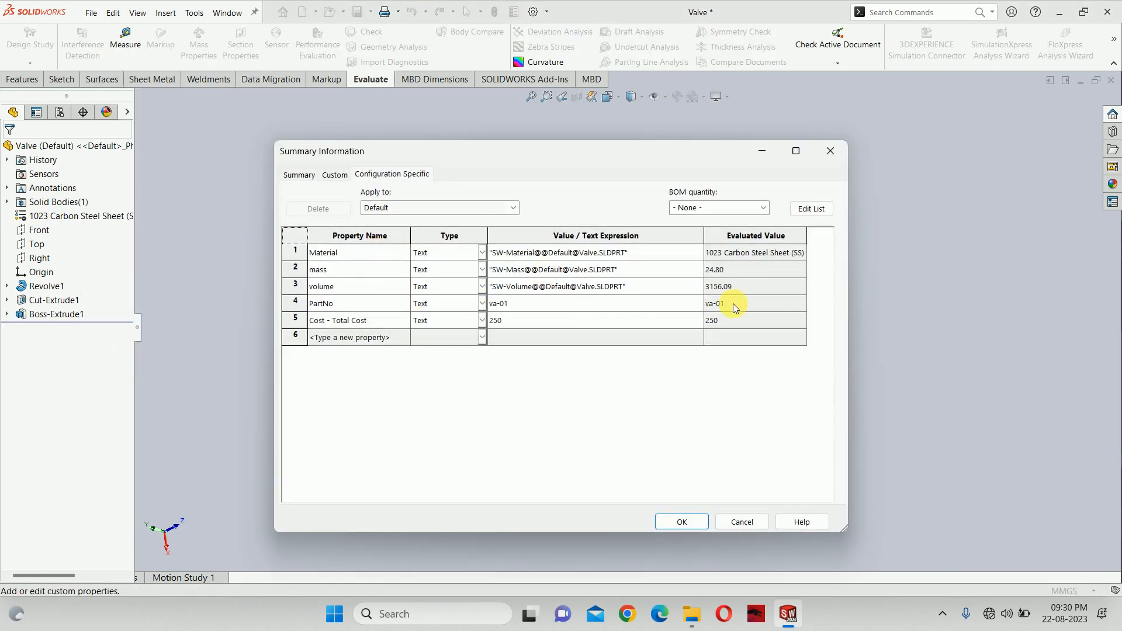
pyautogui.click(559, 303)
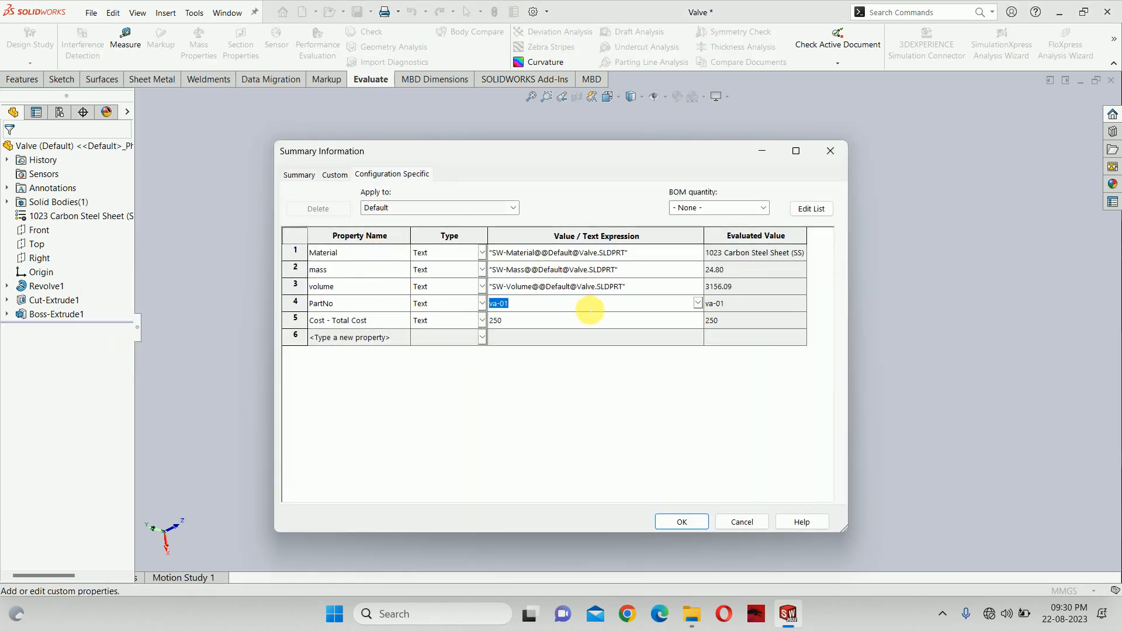
pyautogui.click(324, 304)
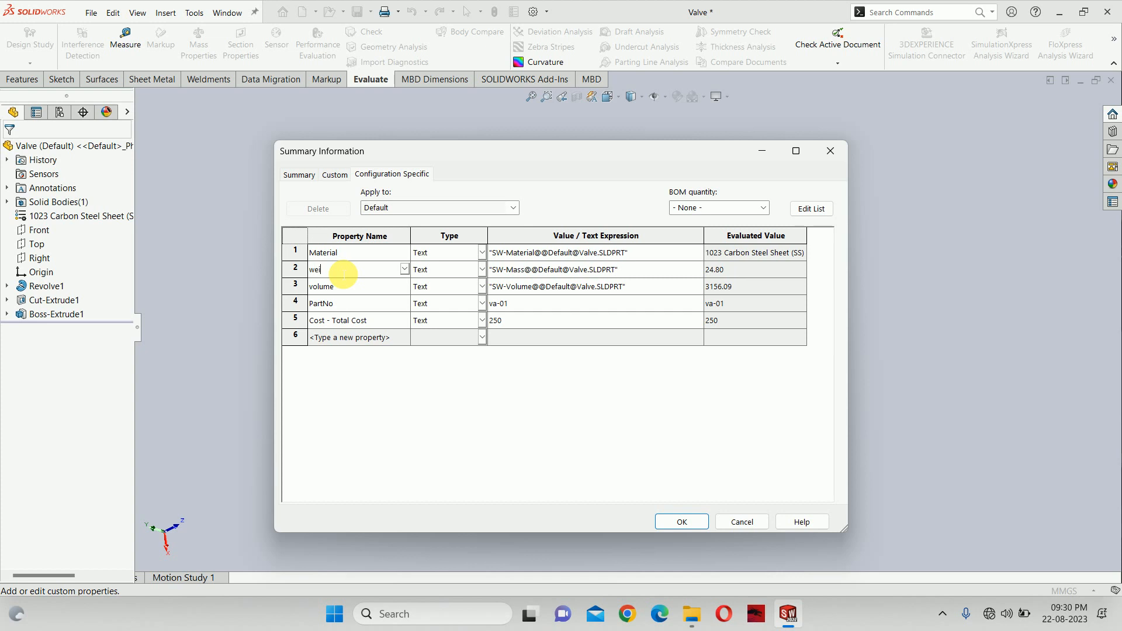
# Examine the property names available for the valve's PartNo entry, including the editable custom property list
pyautogui.click(325, 302)
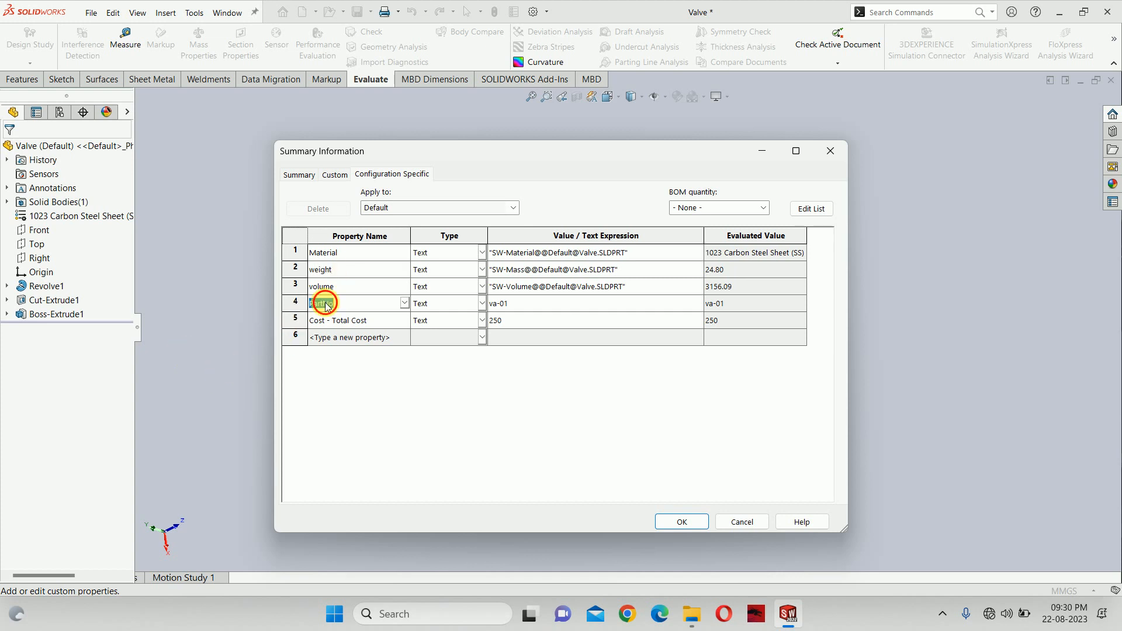
pyautogui.click(405, 303)
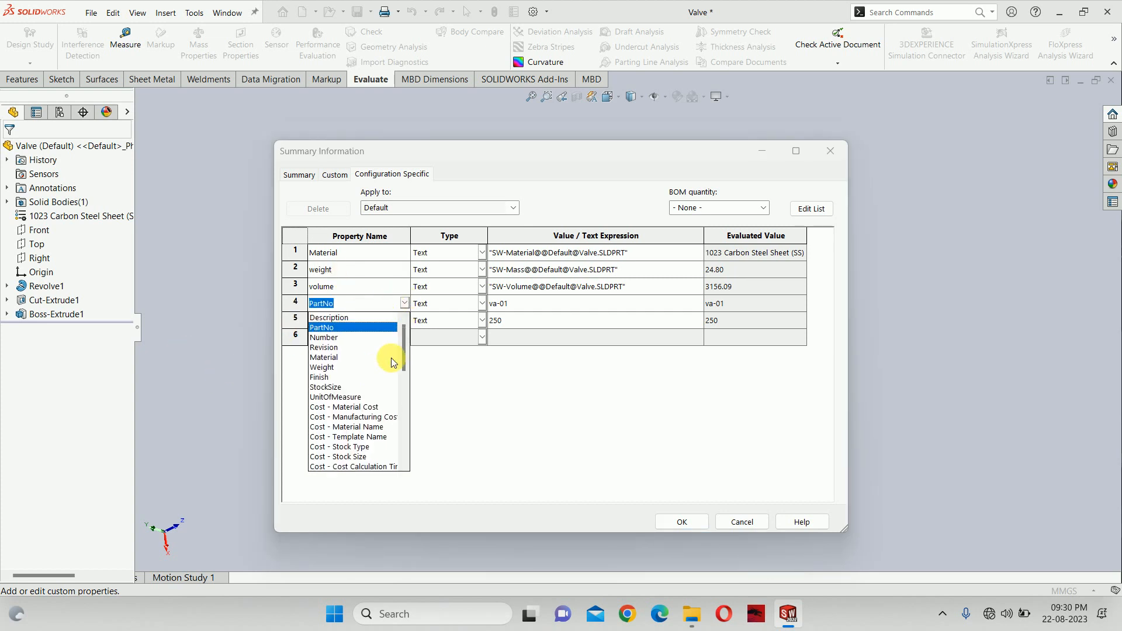
pyautogui.click(413, 318)
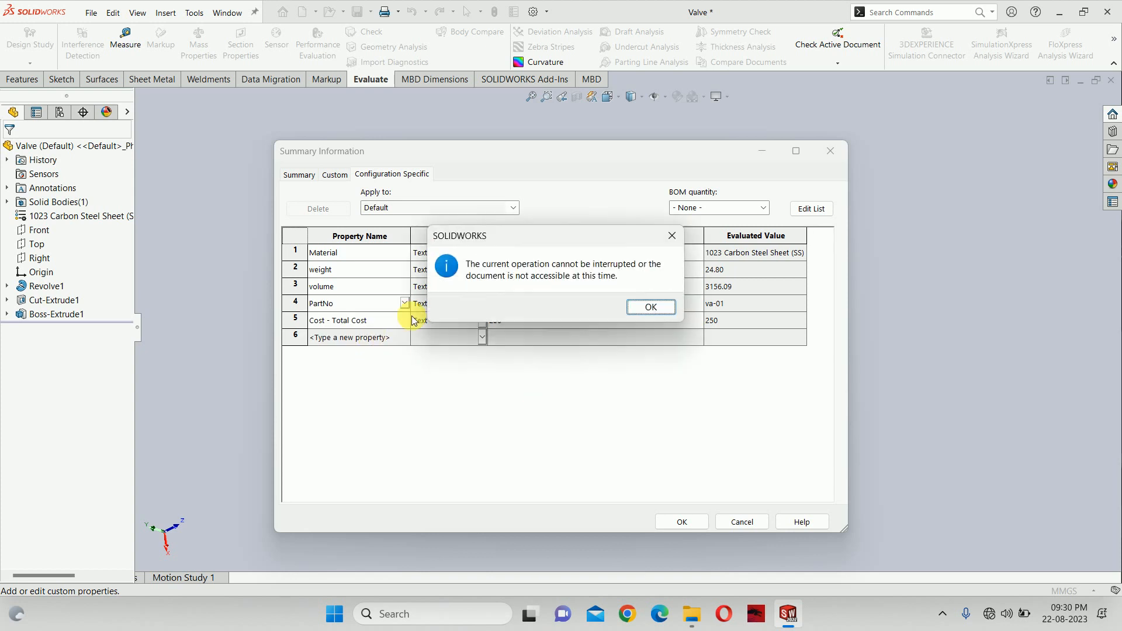
pyautogui.click(646, 306)
pyautogui.click(295, 310)
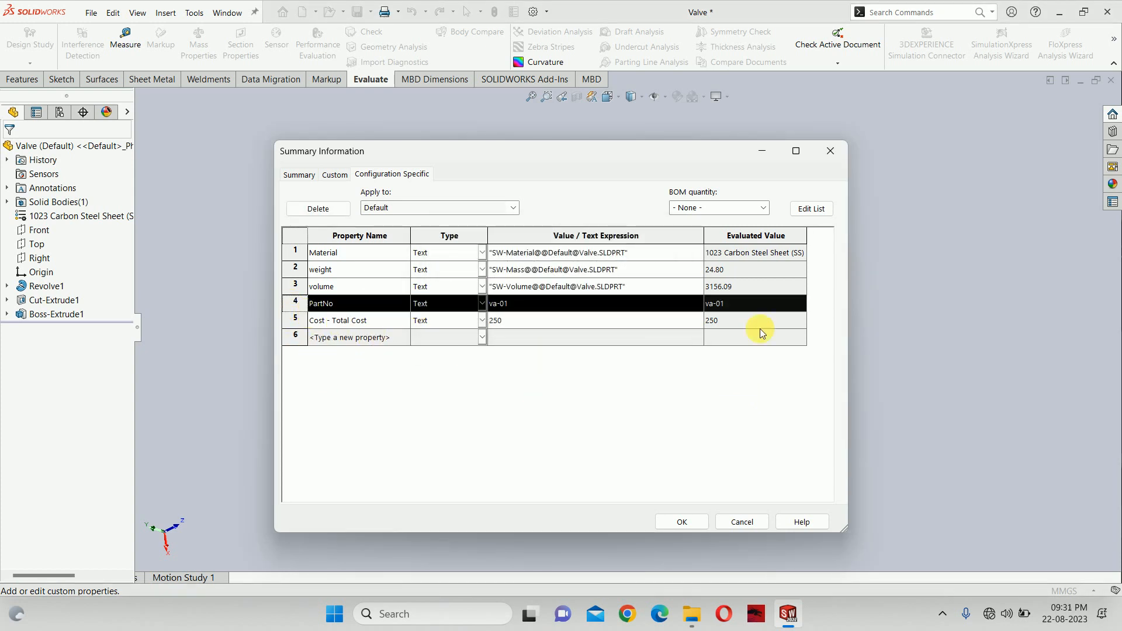
pyautogui.click(803, 214)
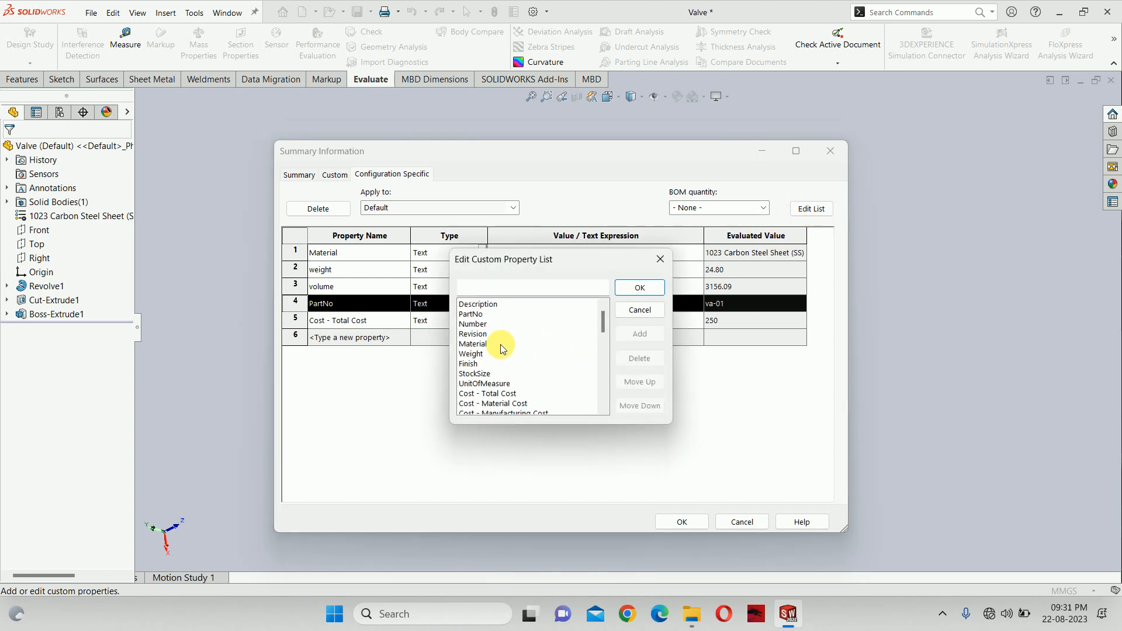
pyautogui.scroll(-8, 503, 349)
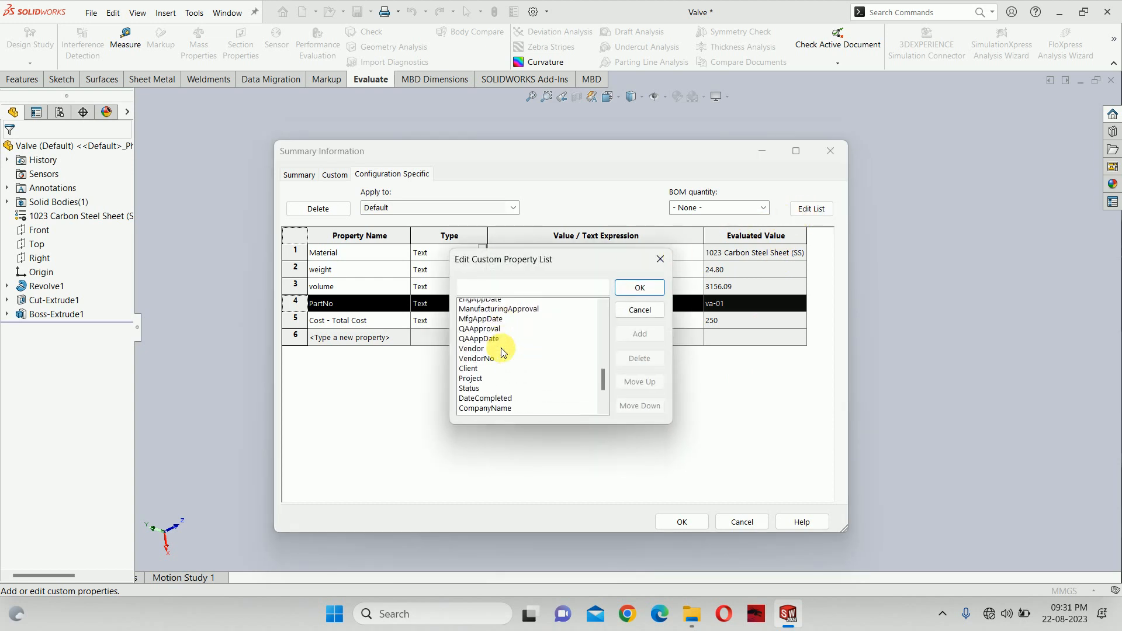
pyautogui.scroll(-3, 502, 351)
pyautogui.click(639, 287)
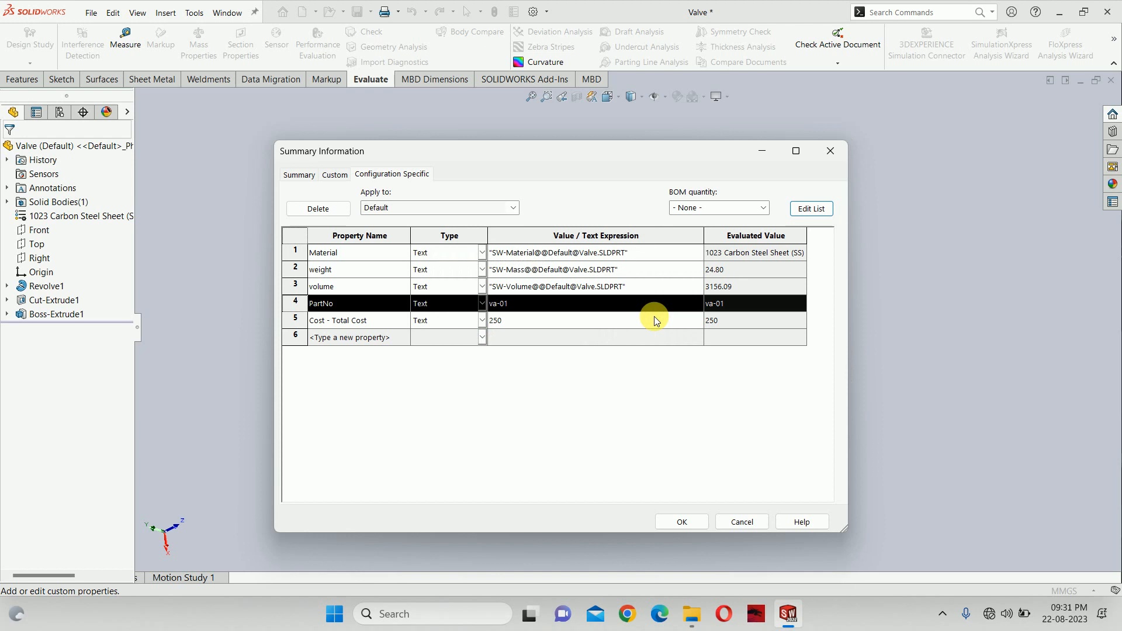
# Delete the PartNo and Cost - Total Cost entries from the valve's configuration-specific properties
pyautogui.click(326, 304)
pyautogui.moveTo(365, 309); pyautogui.dragTo(259, 304)
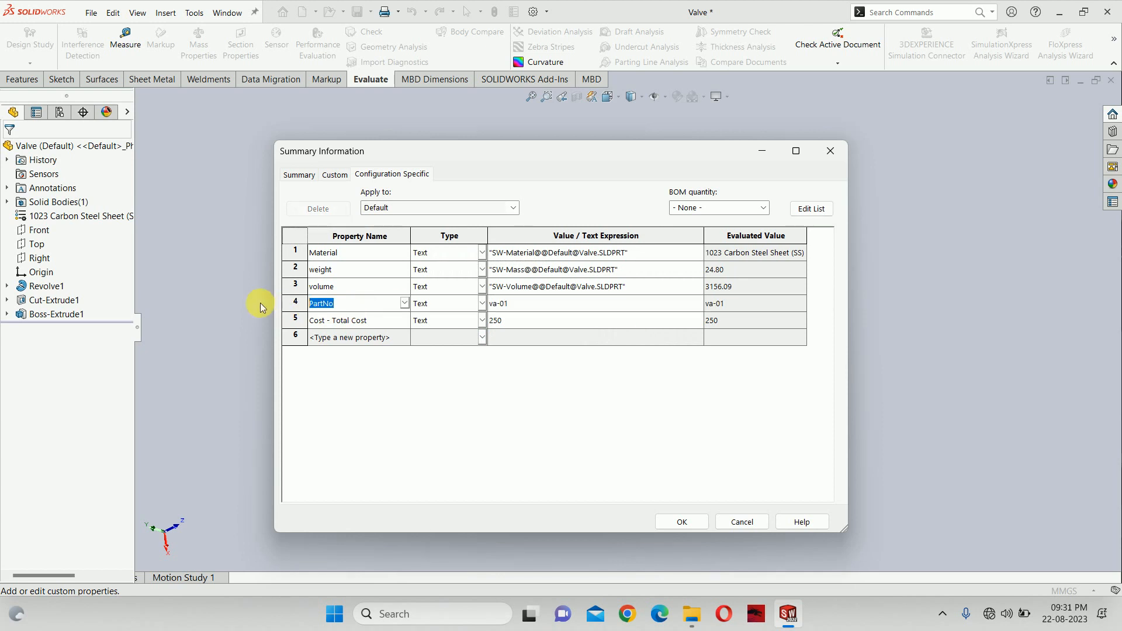
pyautogui.press('BackSpace')
pyautogui.click(482, 304)
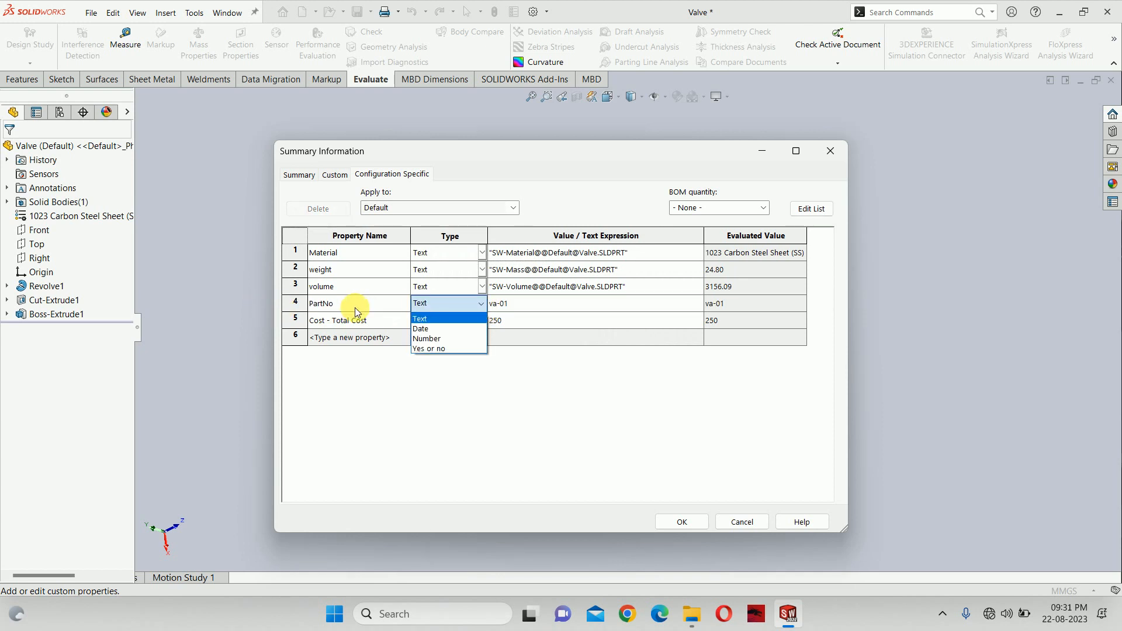
pyautogui.click(443, 300)
pyautogui.click(295, 303)
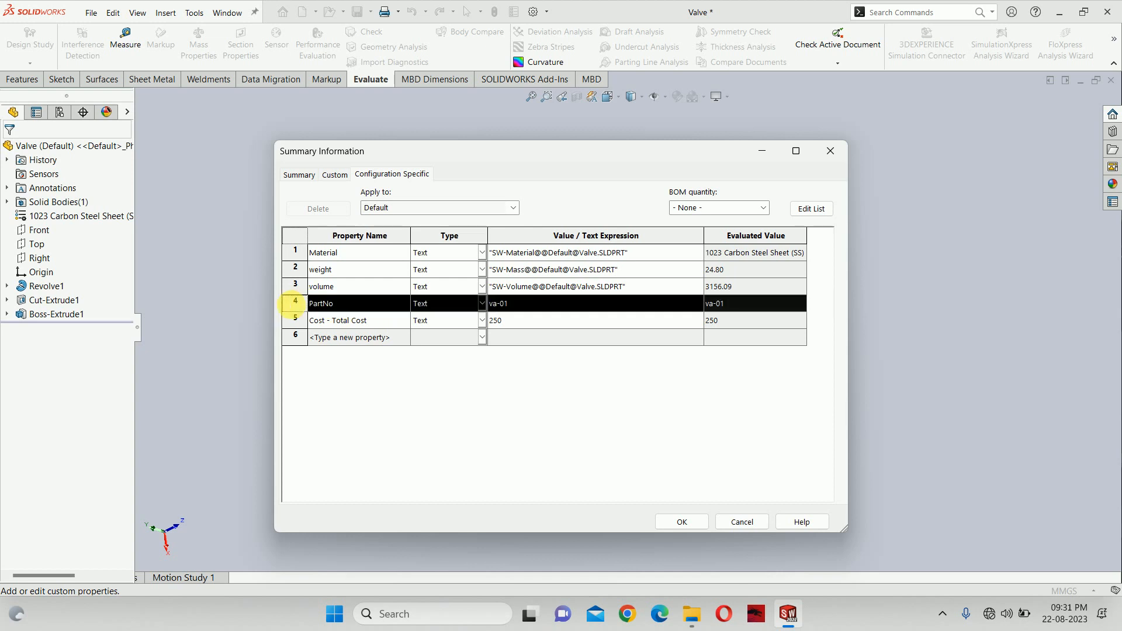
pyautogui.press('Delete')
pyautogui.click(294, 303)
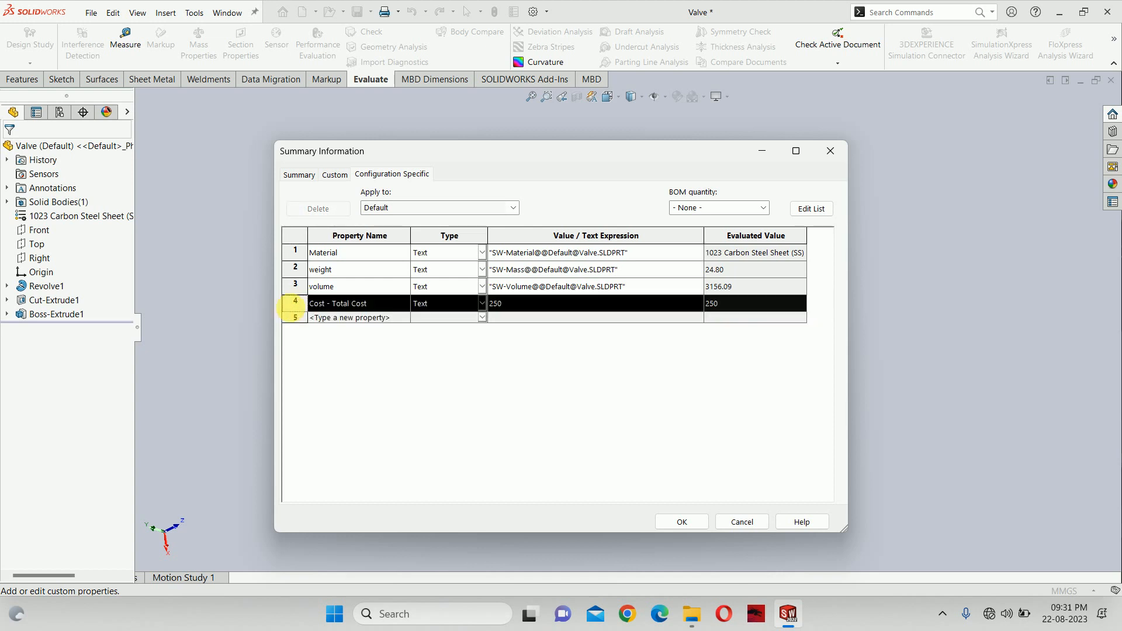
pyautogui.press('Delete')
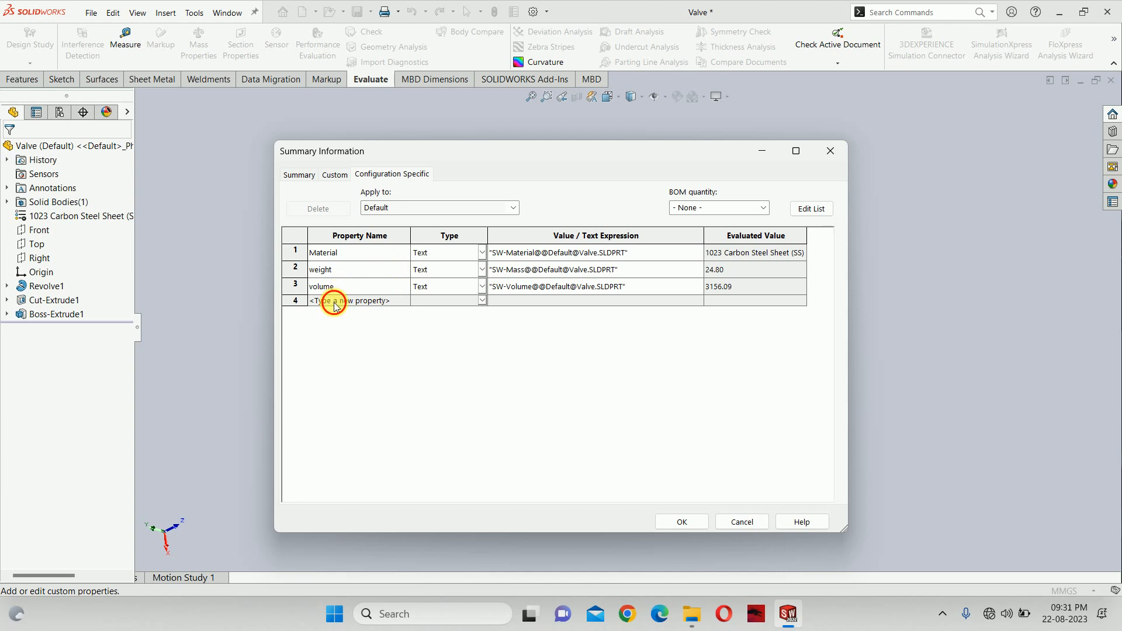
# Add a density property linked to the valve's Density value, and close the valve with its changes saved
pyautogui.click(336, 303)
pyautogui.click(404, 300)
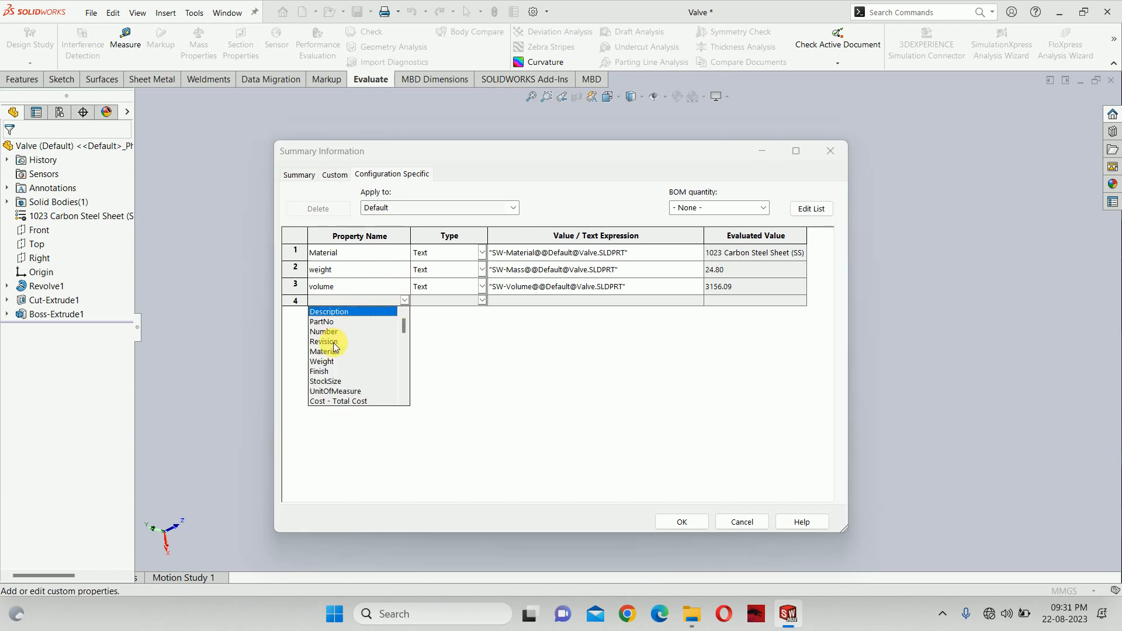
pyautogui.click(326, 310)
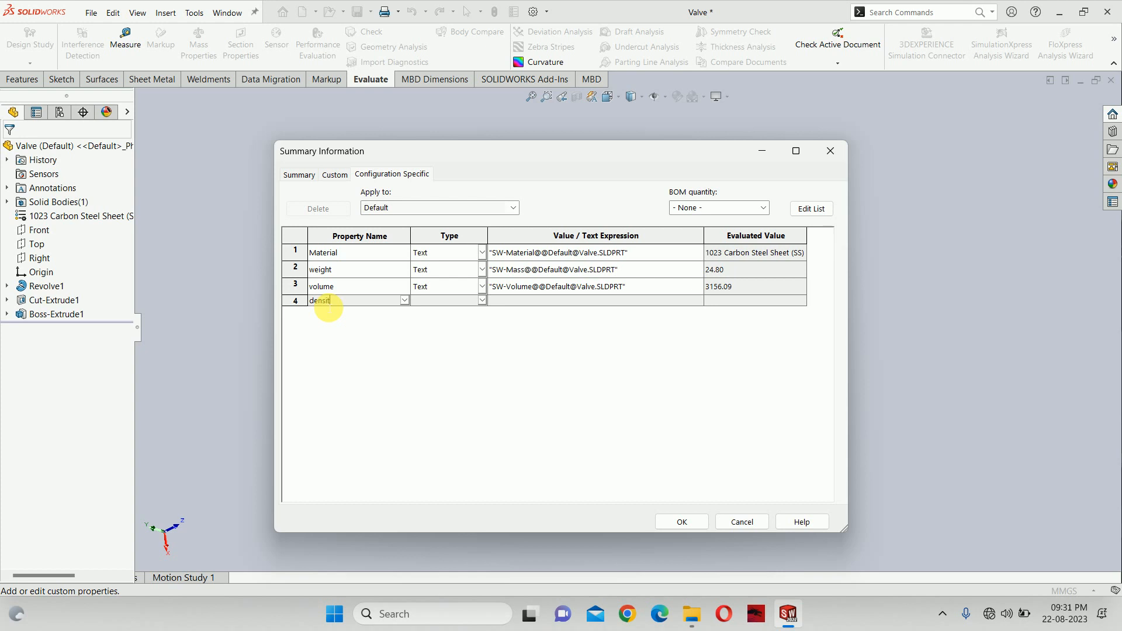
pyautogui.write('density')
pyautogui.click(535, 300)
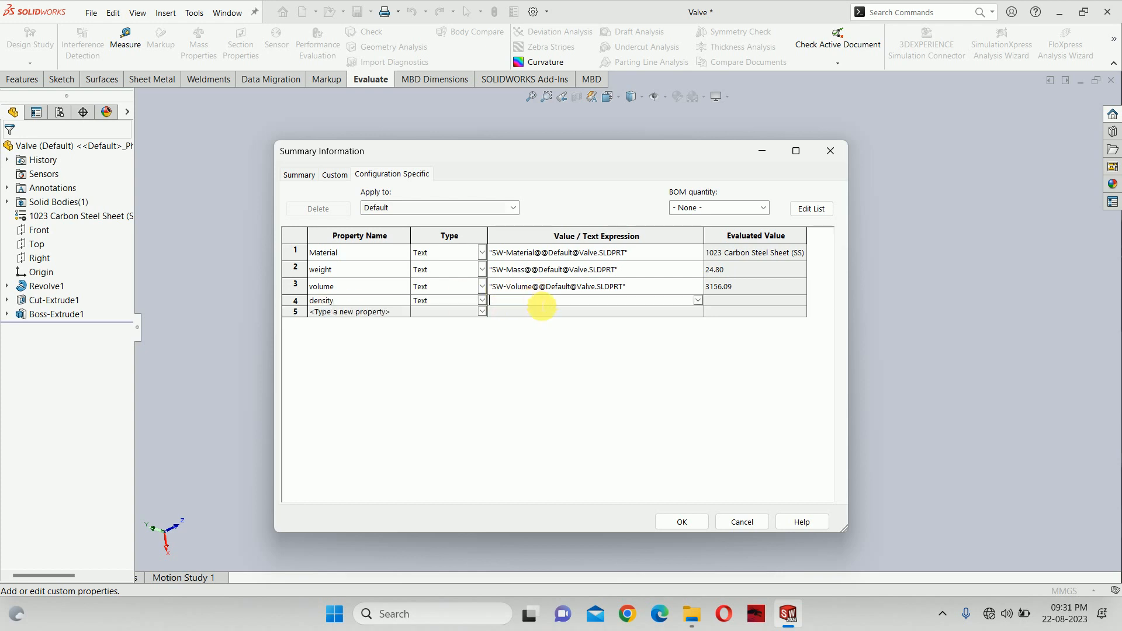
pyautogui.click(698, 300)
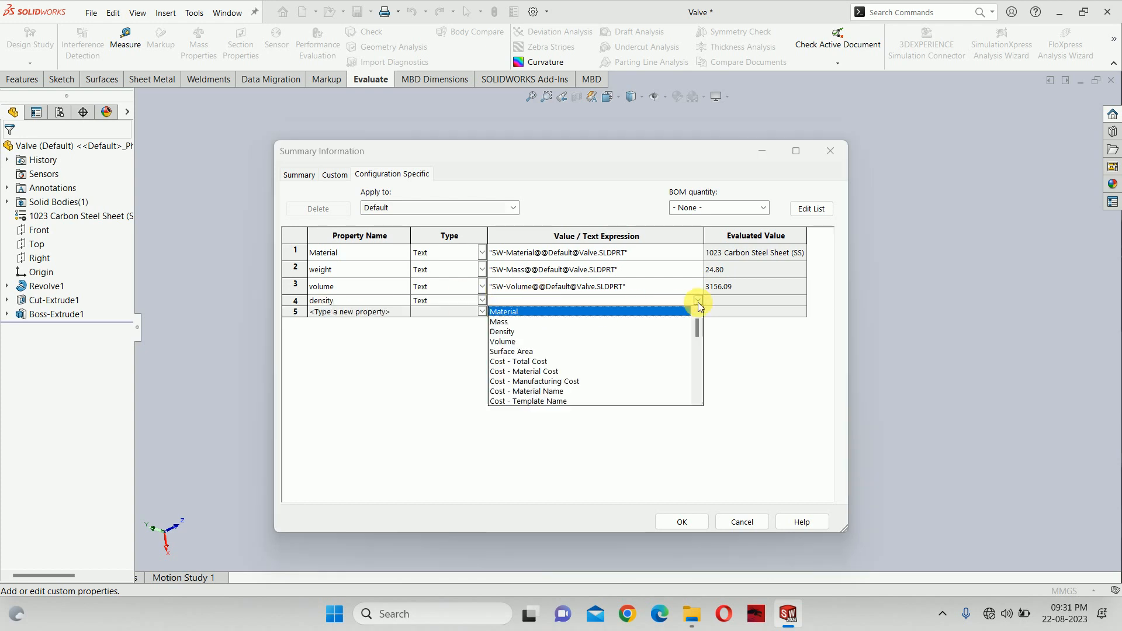
pyautogui.click(505, 334)
pyautogui.click(682, 522)
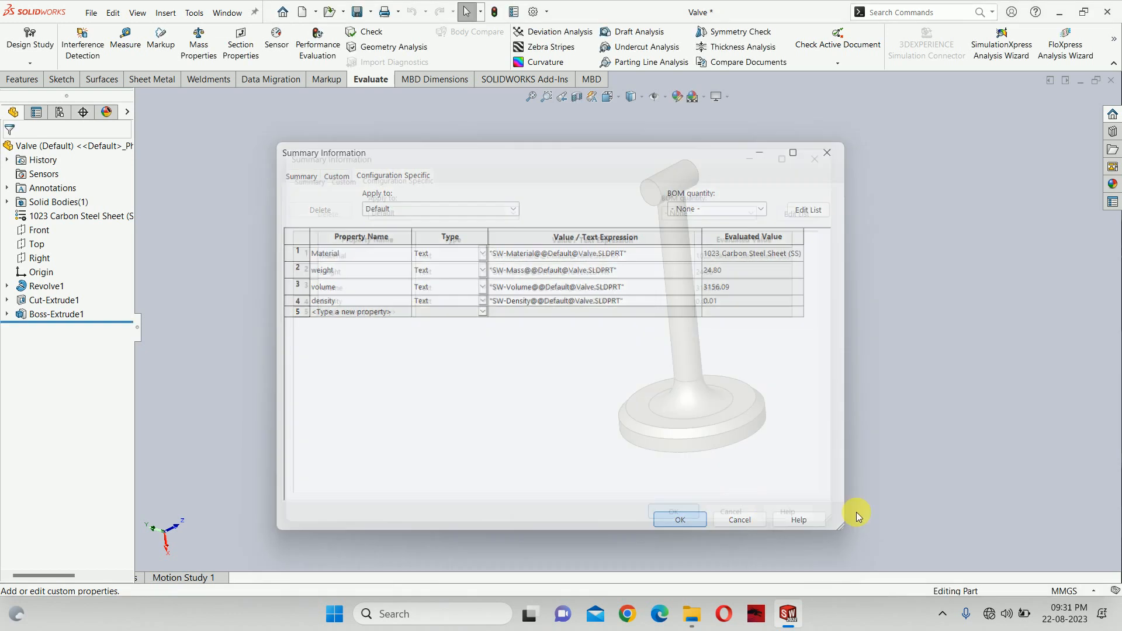
pyautogui.click(1110, 80)
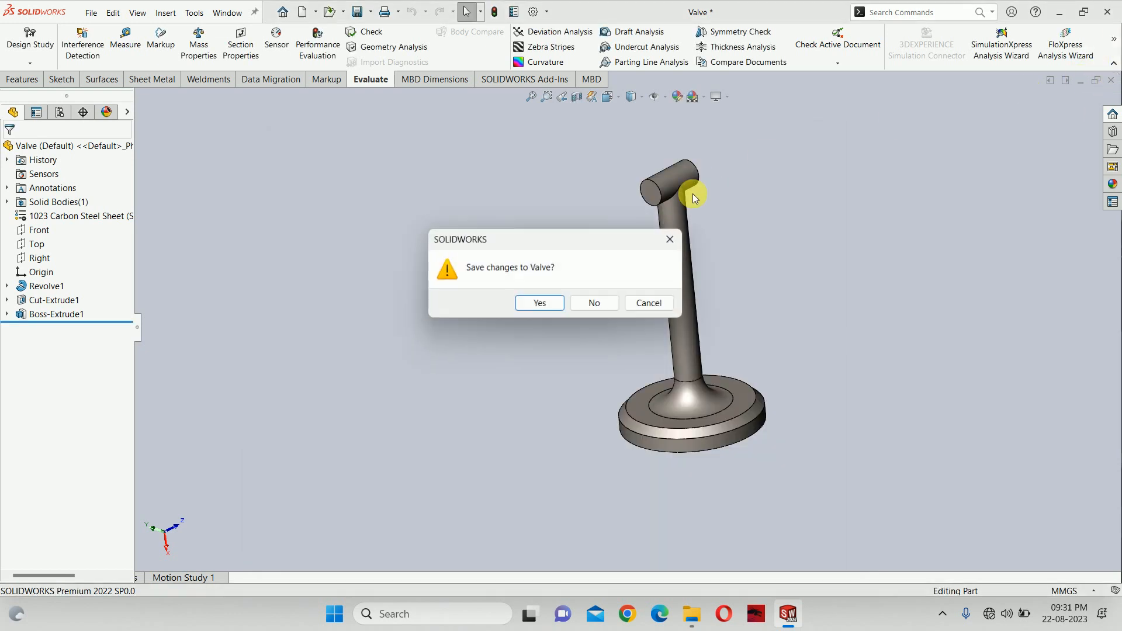
pyautogui.click(542, 304)
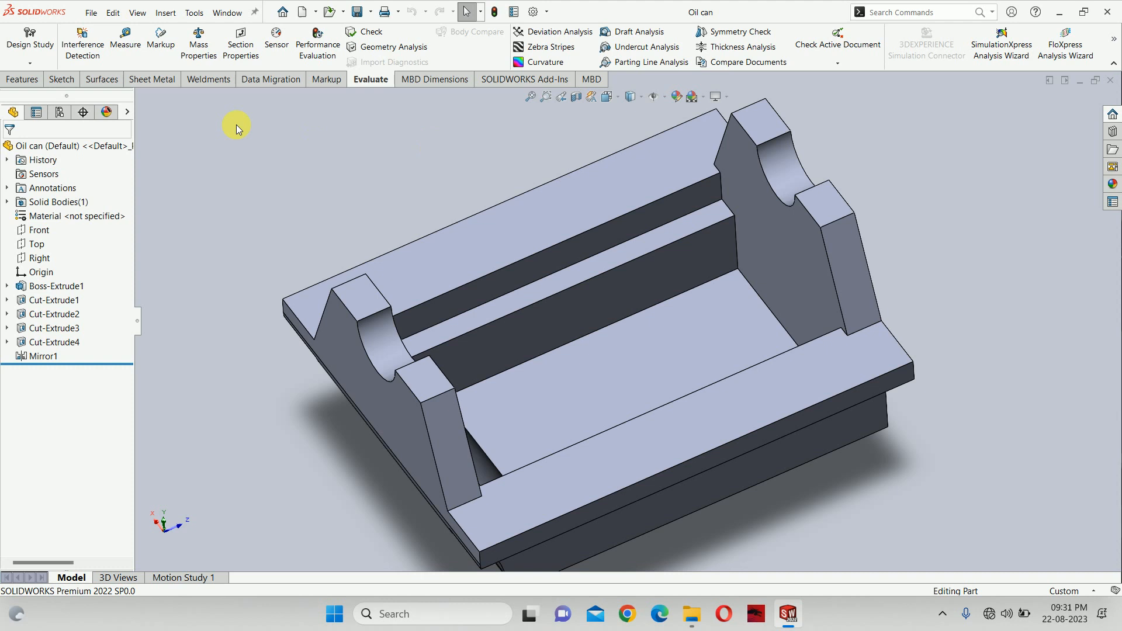
# Apply the Malleable Cast Iron material to the oil can and set its document units to MMGS
pyautogui.rightClick(57, 216)
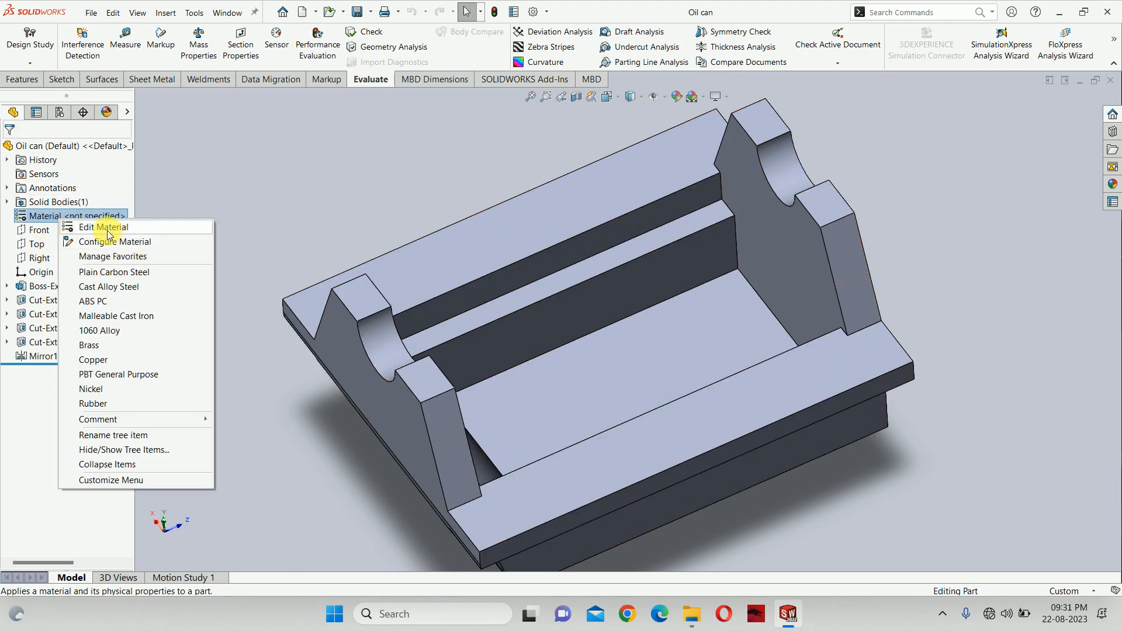
pyautogui.click(103, 226)
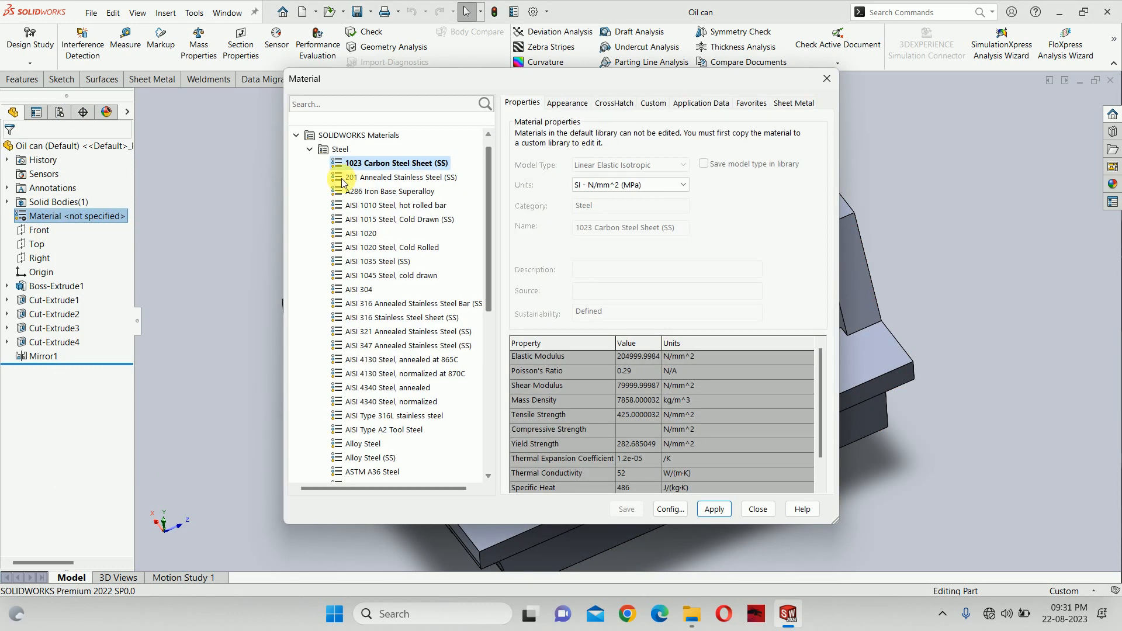
pyautogui.click(309, 150)
pyautogui.click(310, 177)
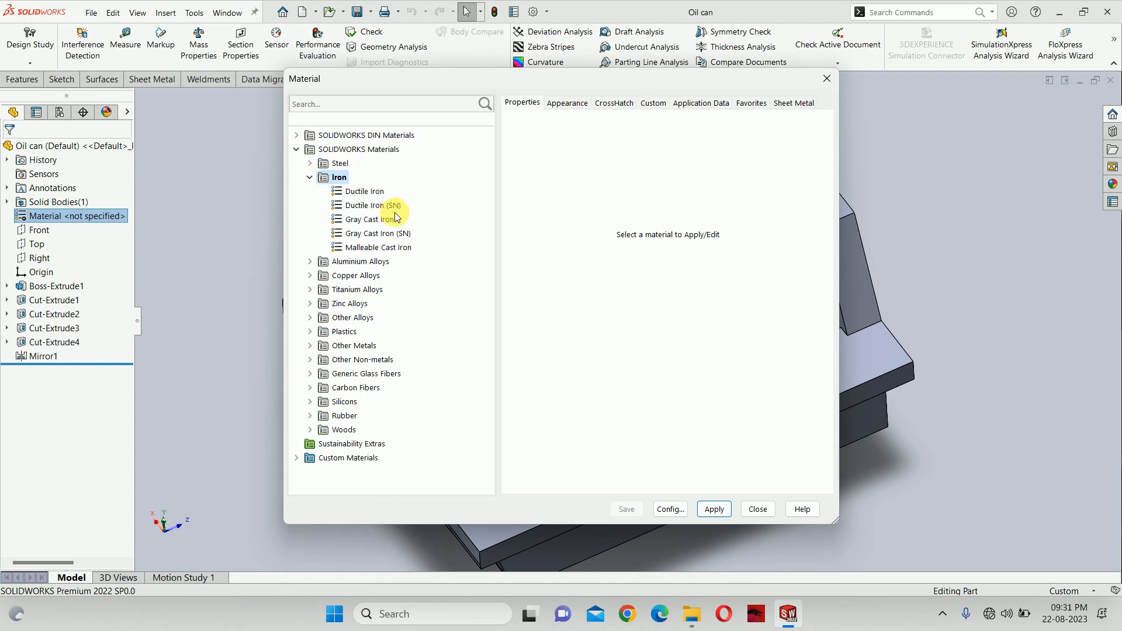
pyautogui.click(367, 248)
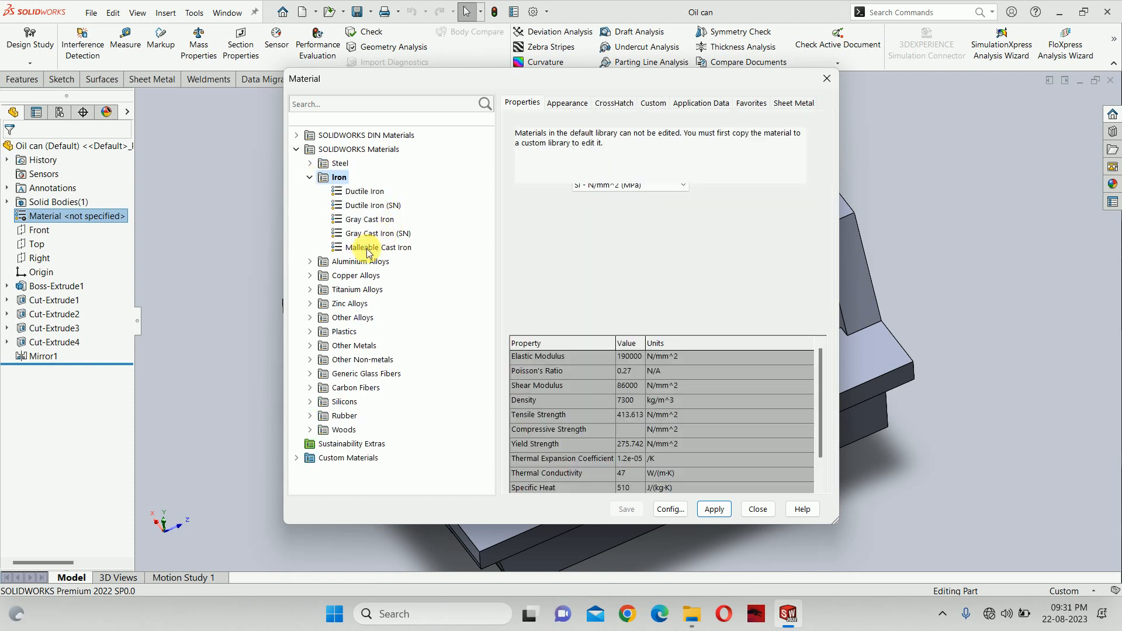
pyautogui.click(714, 509)
pyautogui.click(757, 509)
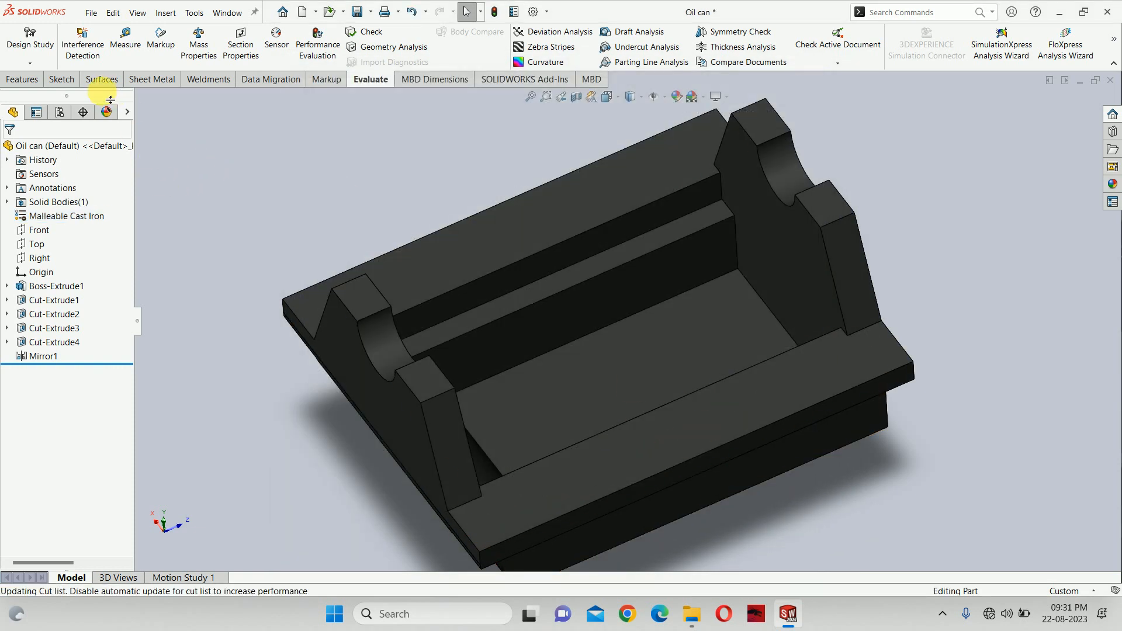
pyautogui.click(91, 13)
pyautogui.click(1069, 591)
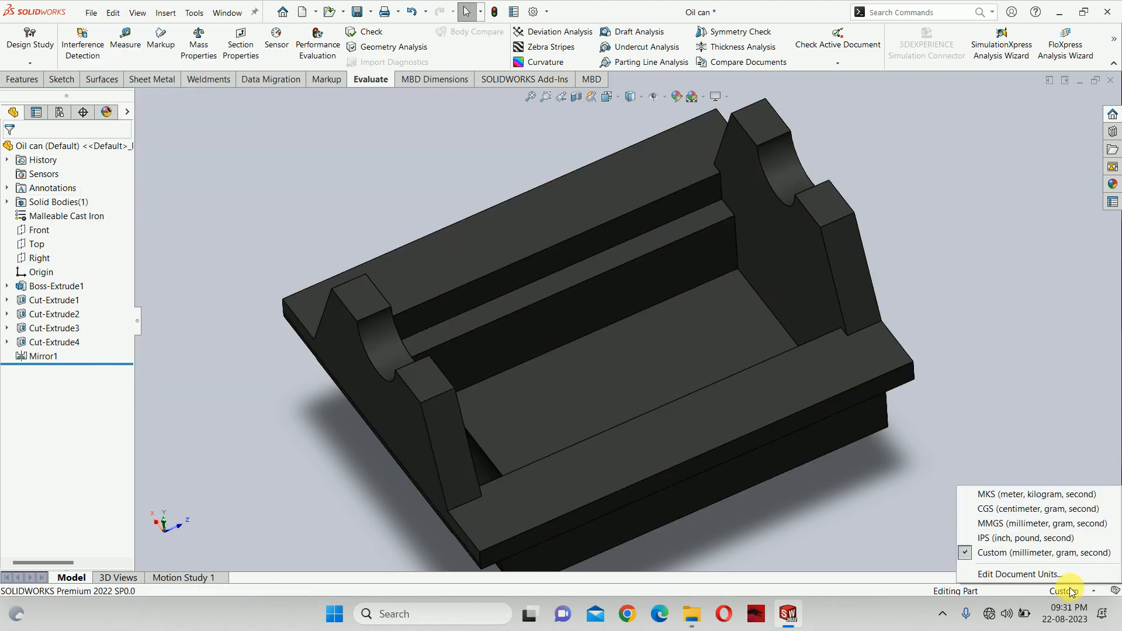
pyautogui.click(993, 523)
# Rename the oil can's configuration-specific mass property as weight
pyautogui.click(113, 13)
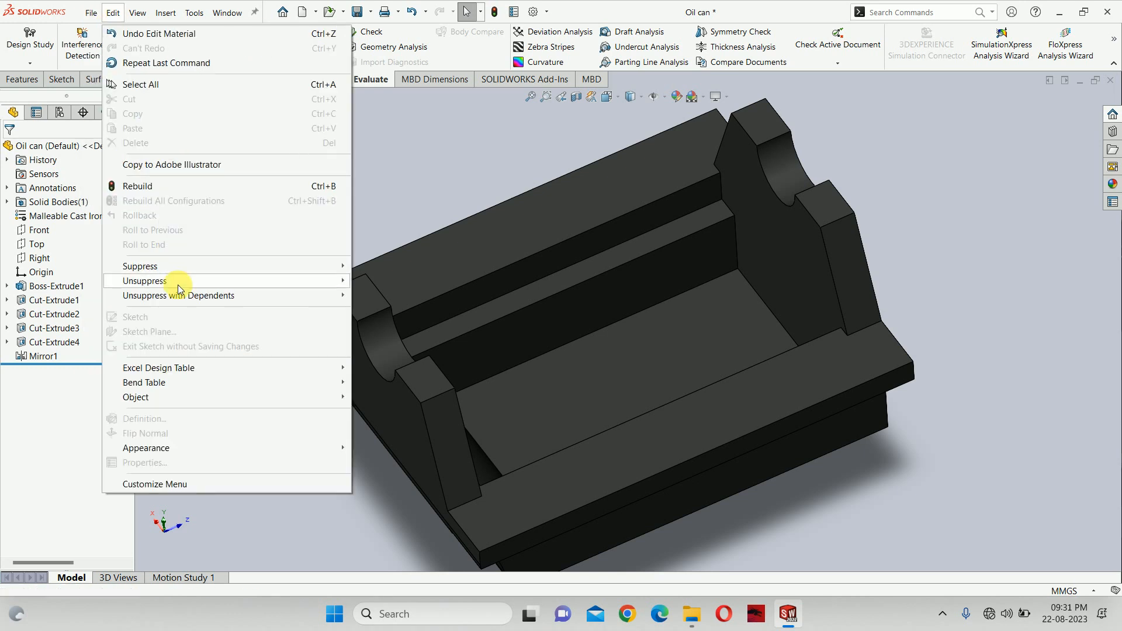
pyautogui.moveTo(91, 13)
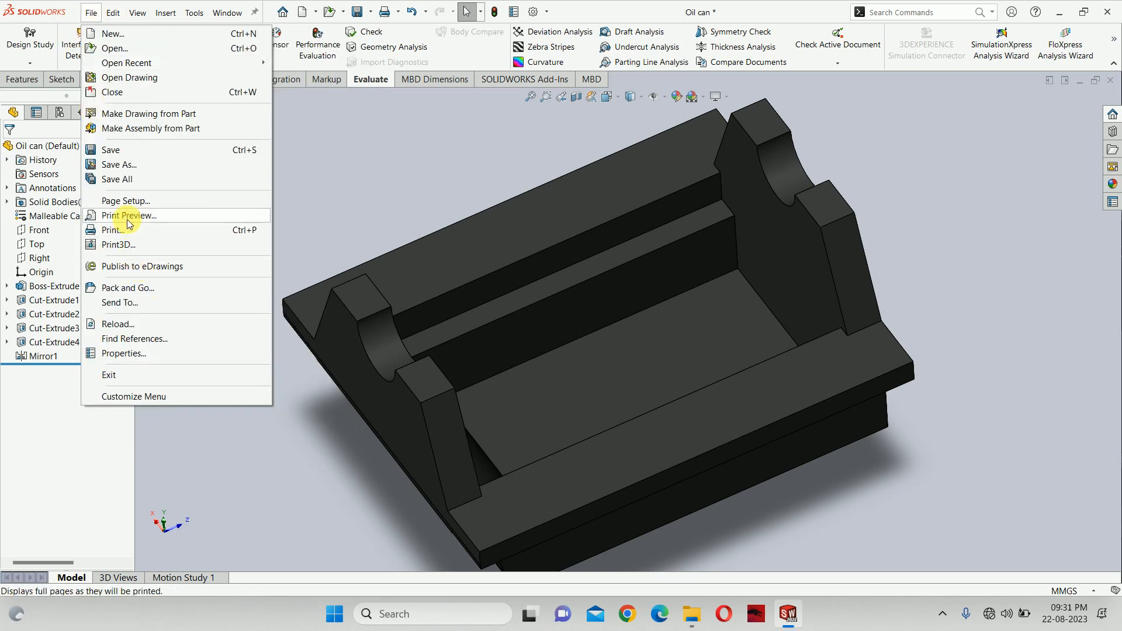
pyautogui.click(124, 353)
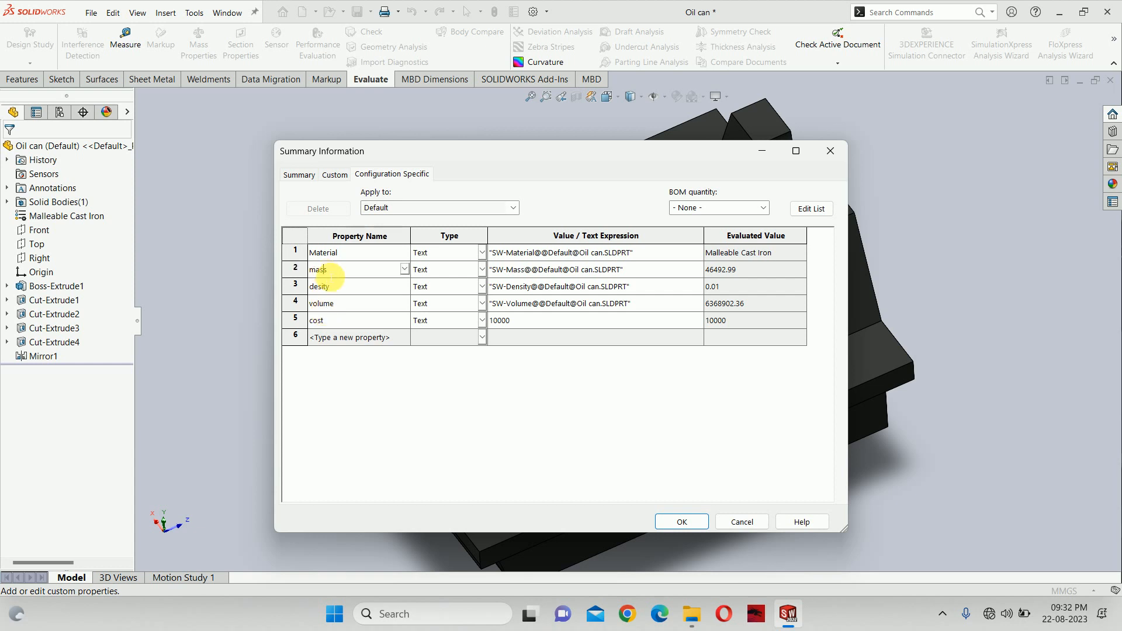
pyautogui.doubleClick(323, 270)
pyautogui.write('weight')
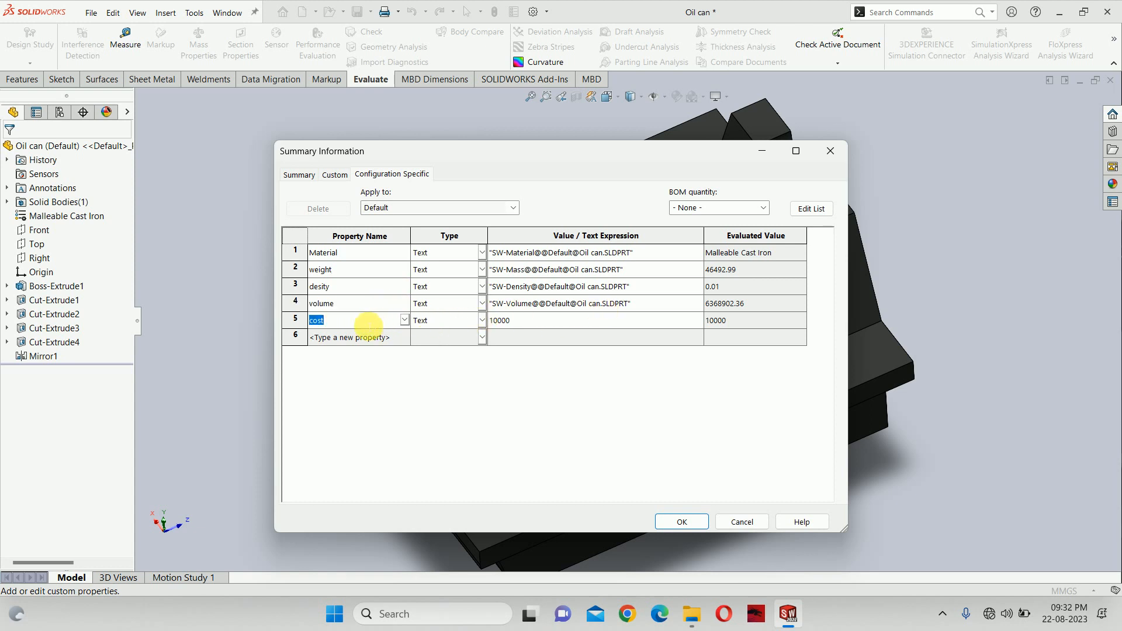
# Delete the oil can's cost property, and close the part with its changes saved
pyautogui.click(286, 325)
pyautogui.press('Delete')
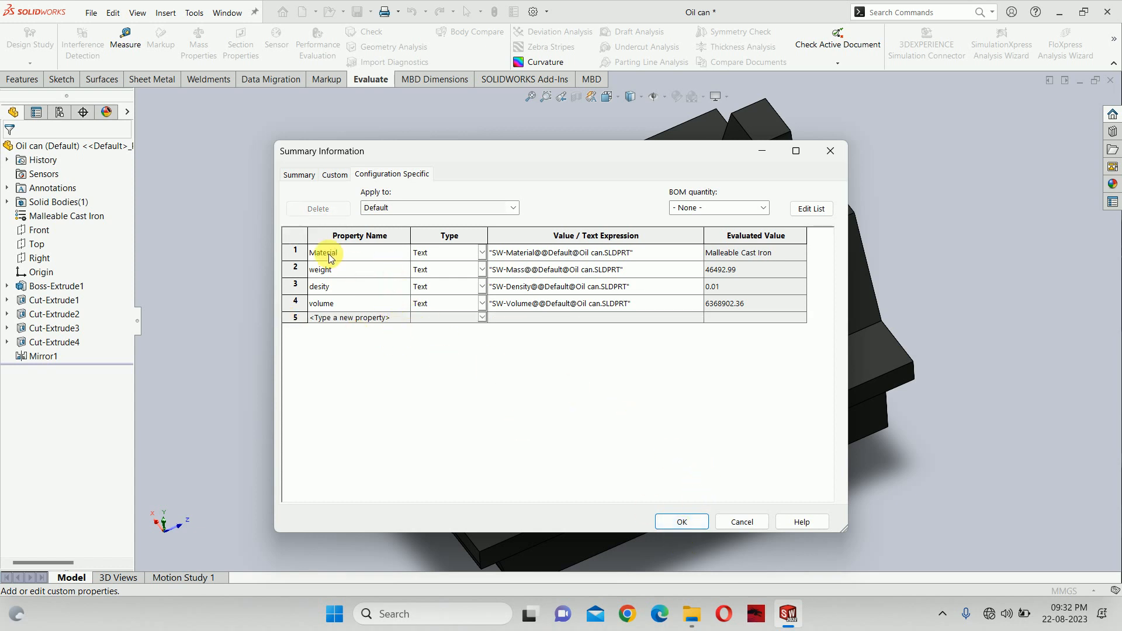
pyautogui.click(681, 521)
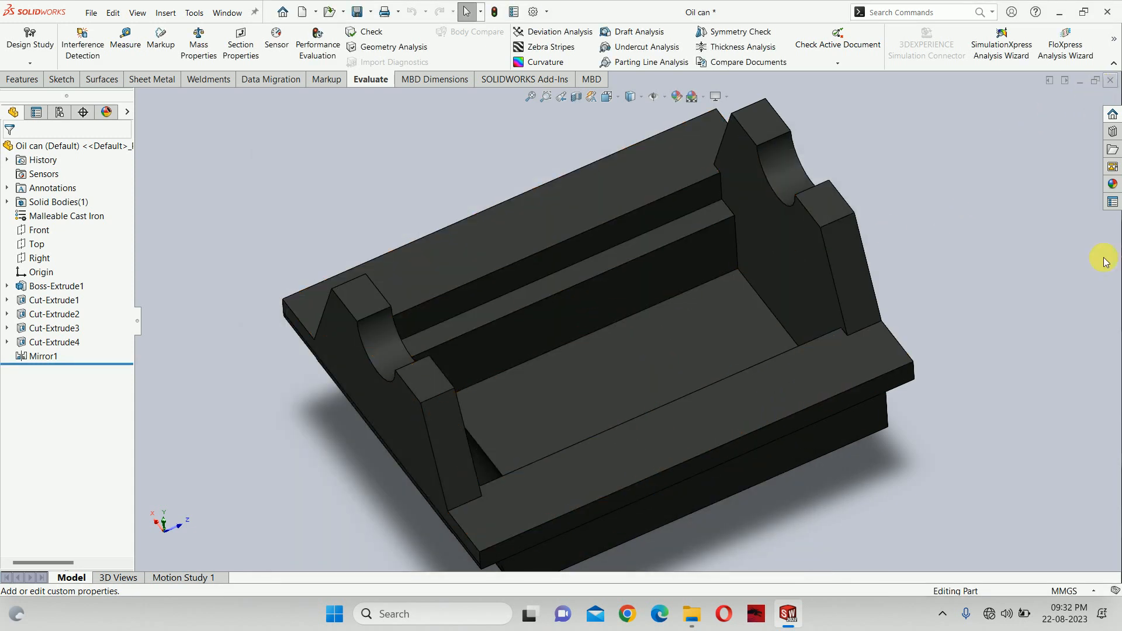
pyautogui.click(1110, 81)
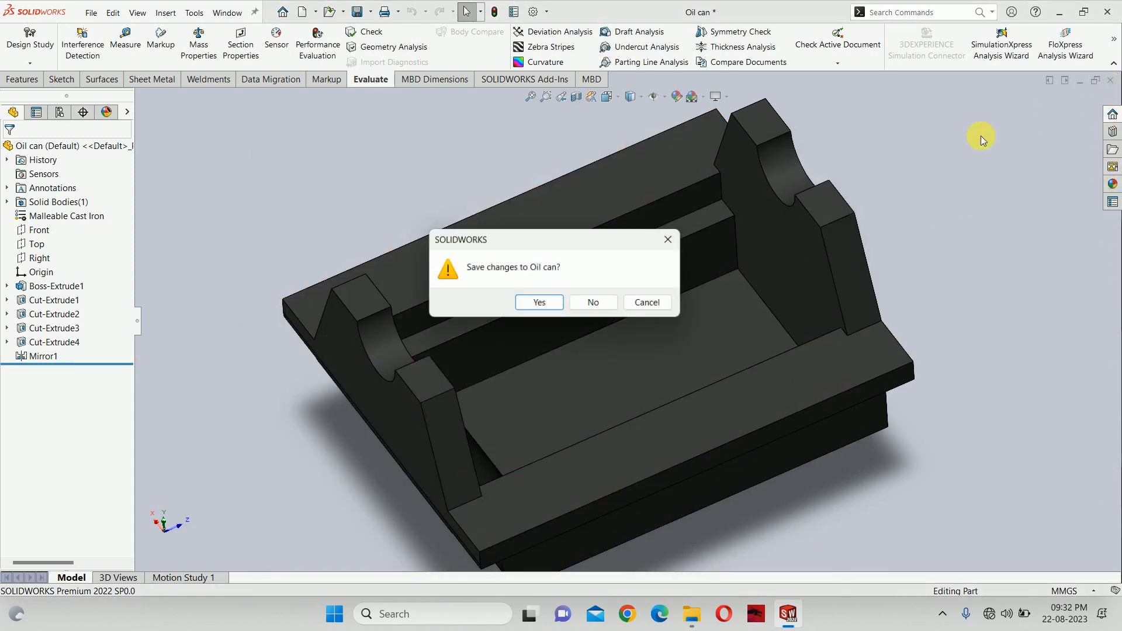
pyautogui.click(543, 304)
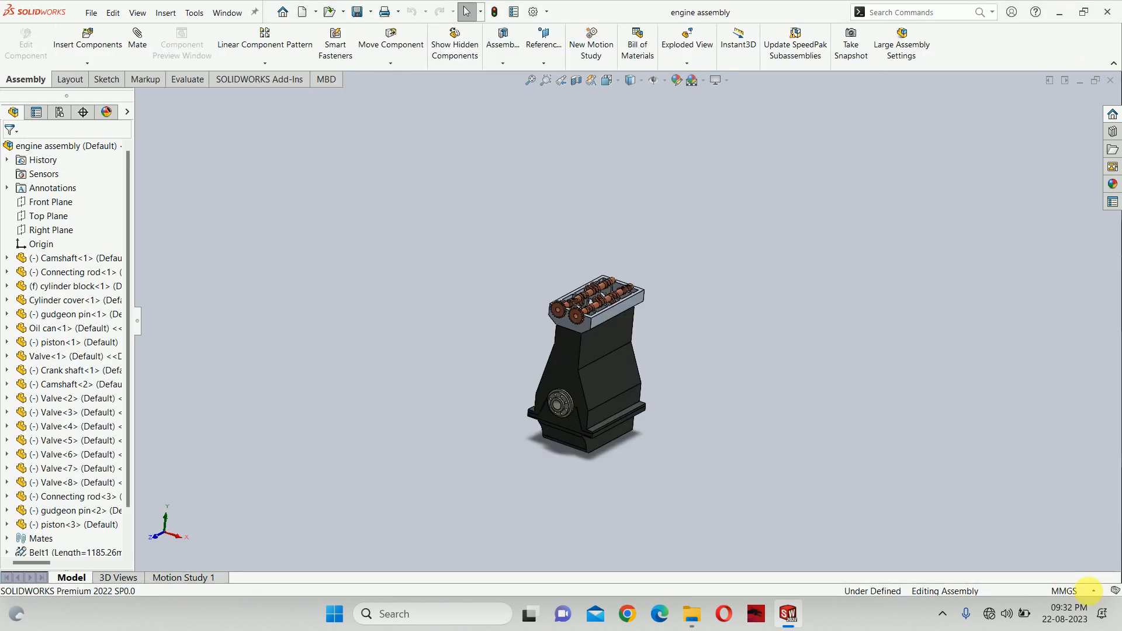
pyautogui.scroll(3, 622, 333)
pyautogui.scroll(-3, 626, 369)
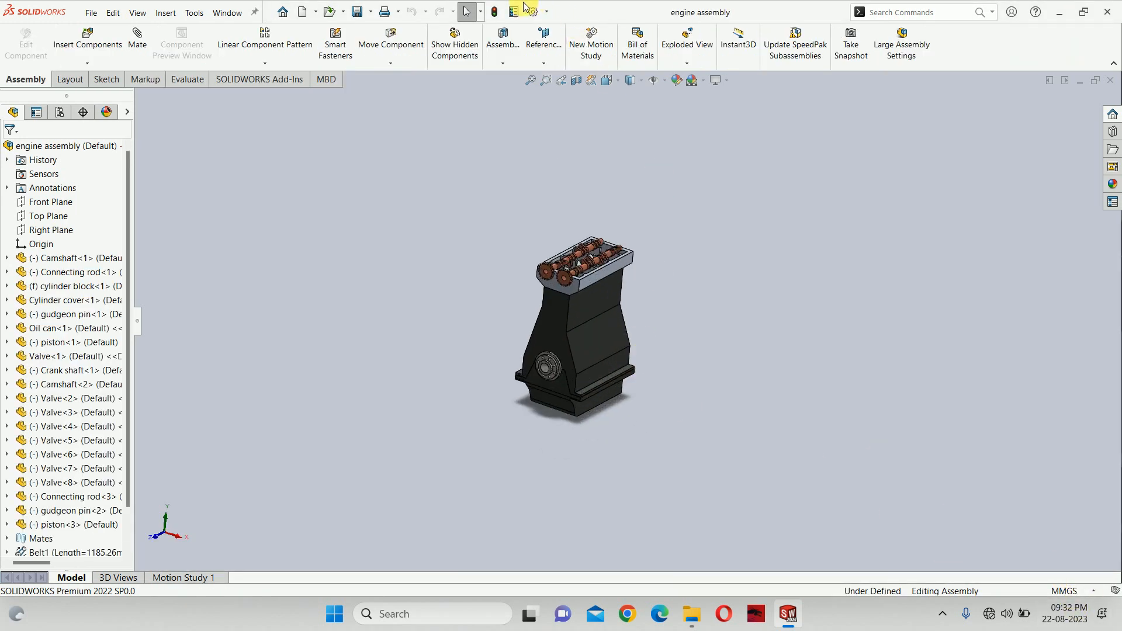
pyautogui.scroll(-5, 590, 263)
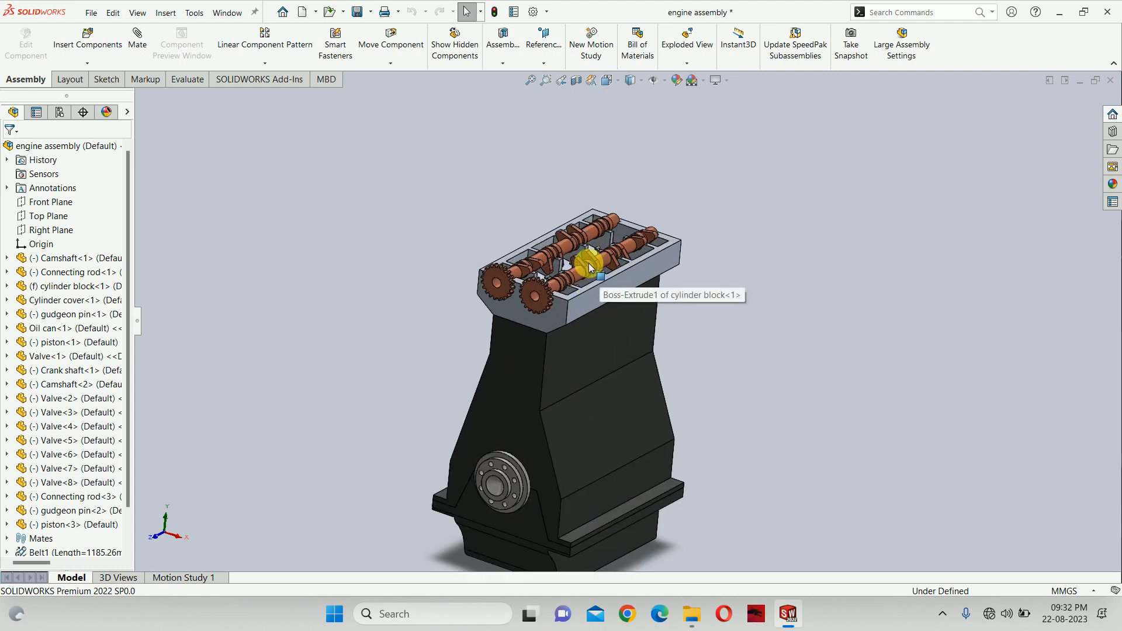
pyautogui.scroll(2, 584, 309)
pyautogui.moveTo(593, 333); pyautogui.dragTo(641, 380, button='middle')
# Make a drawing from the engine assembly on a standard A4 (ISO) sheet with the sheet format displayed
pyautogui.click(91, 12)
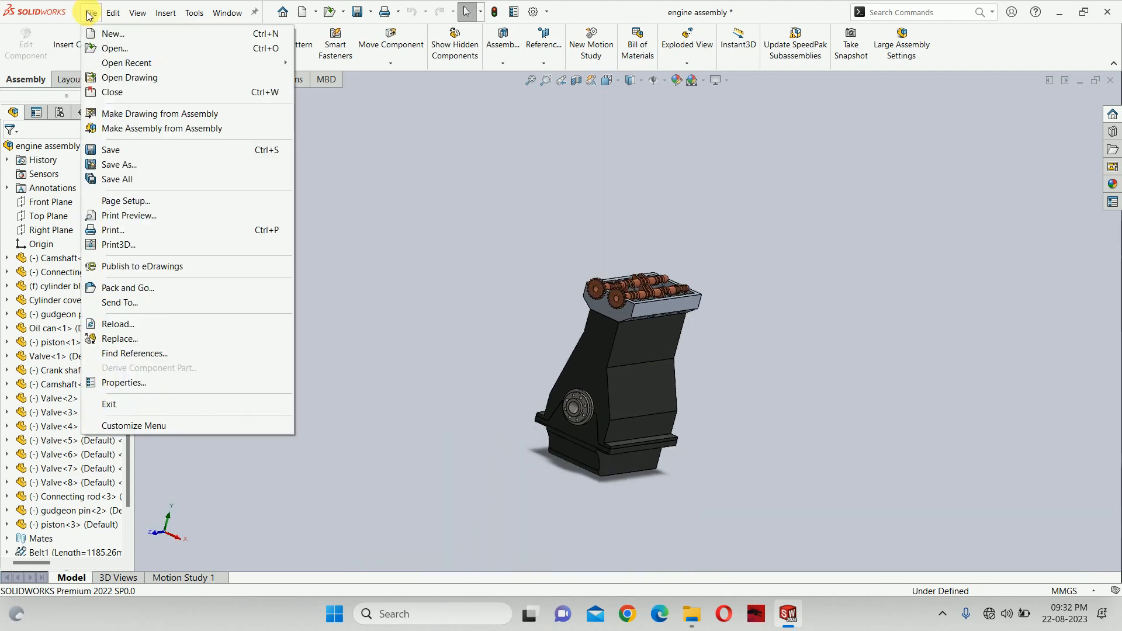
pyautogui.click(136, 113)
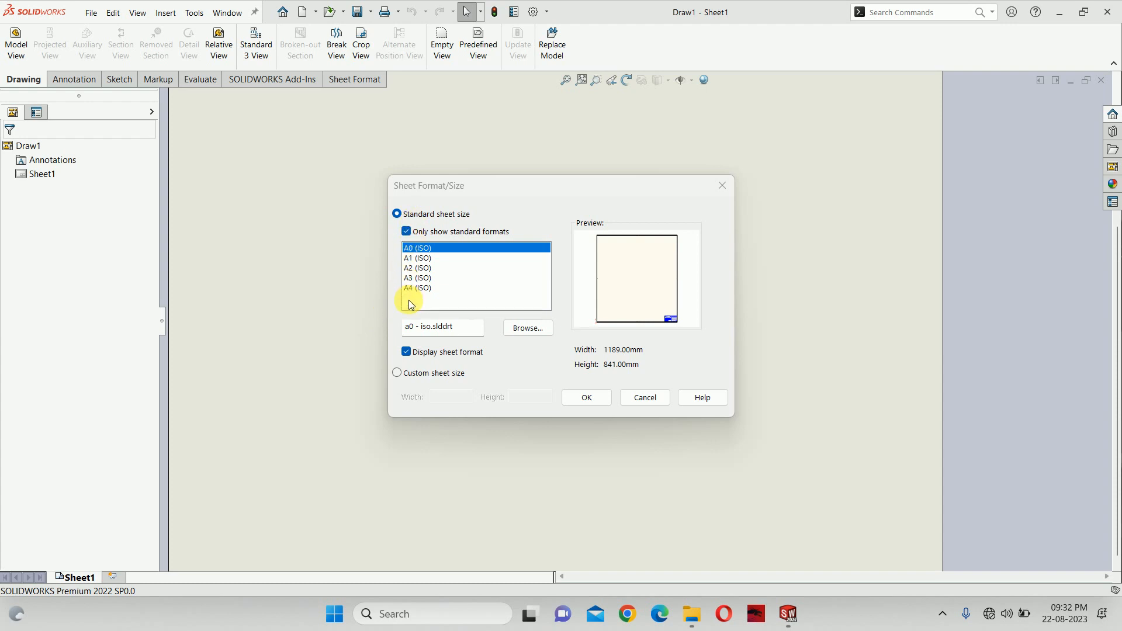
pyautogui.click(432, 233)
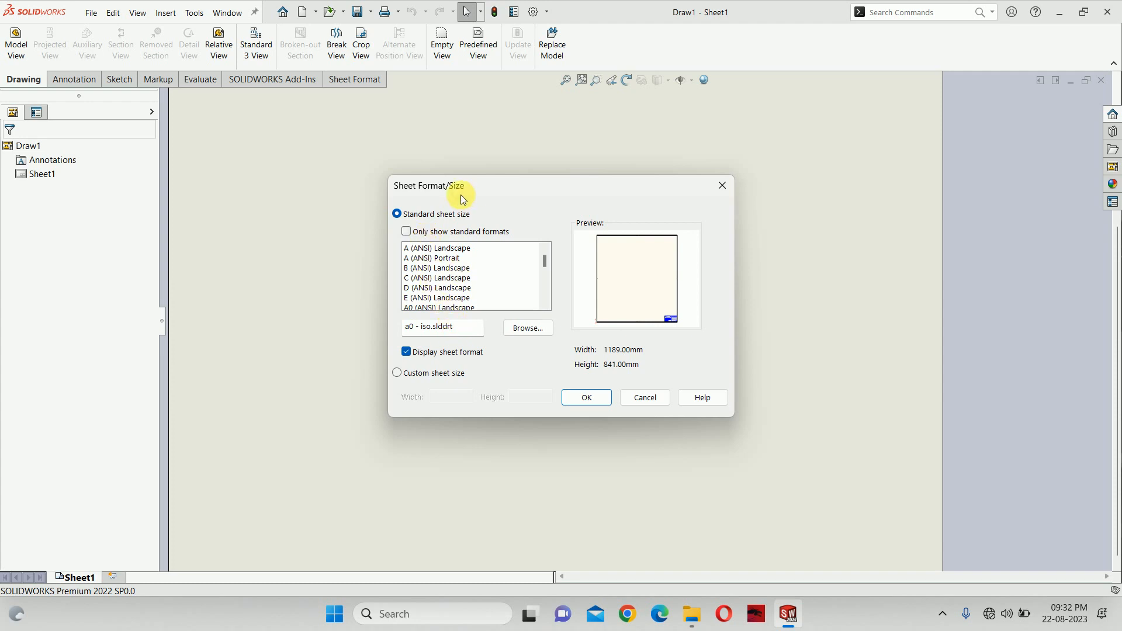
pyautogui.click(428, 232)
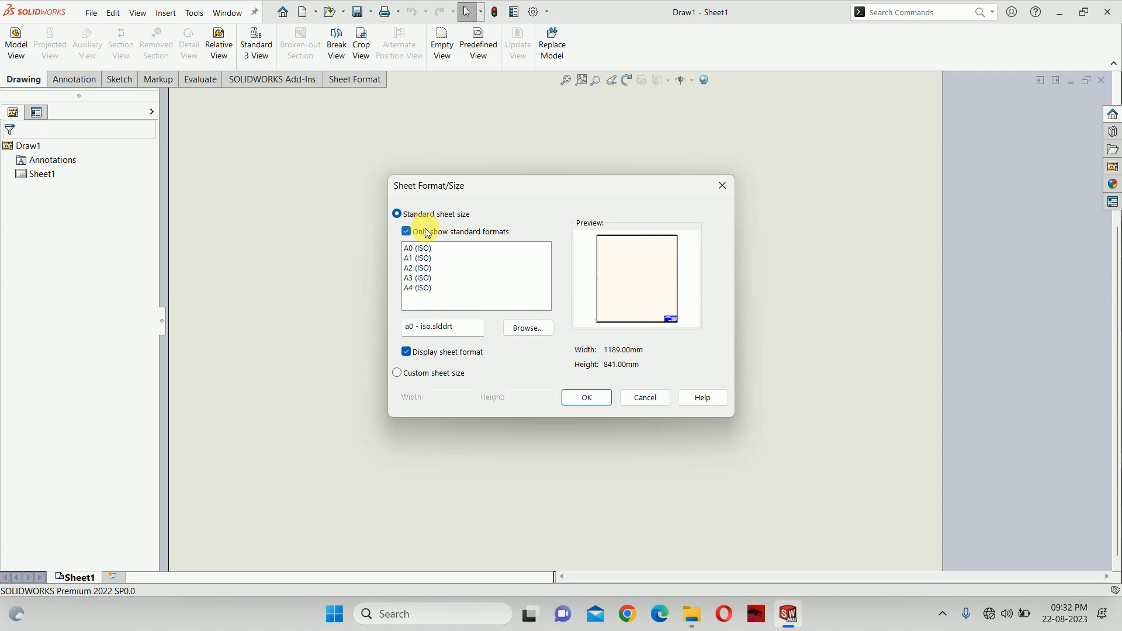
pyautogui.click(427, 288)
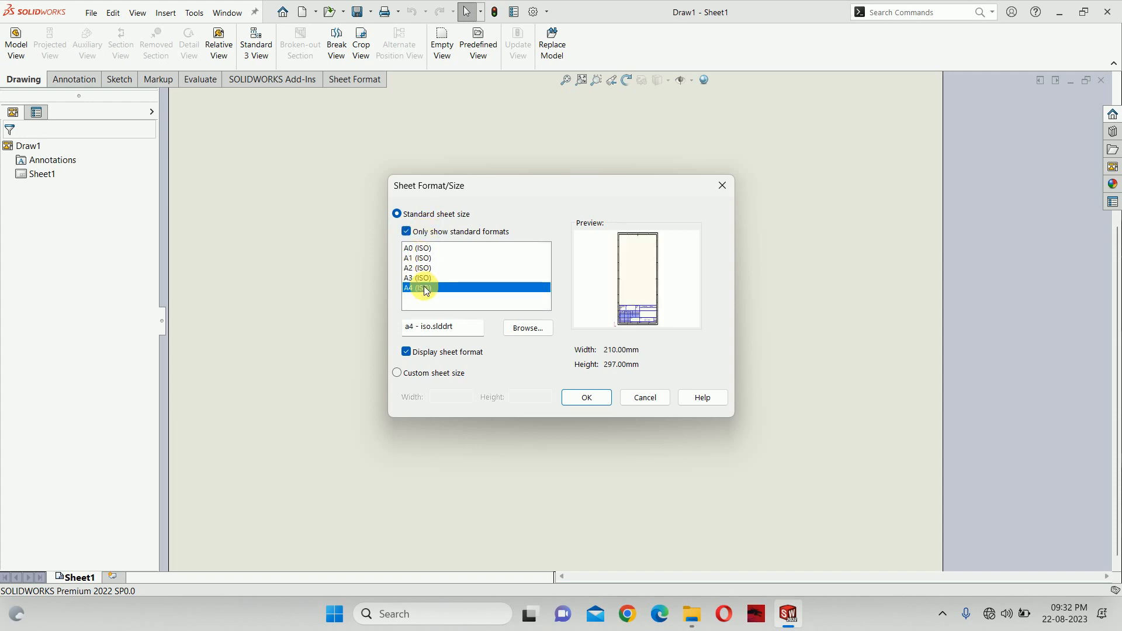
pyautogui.click(587, 398)
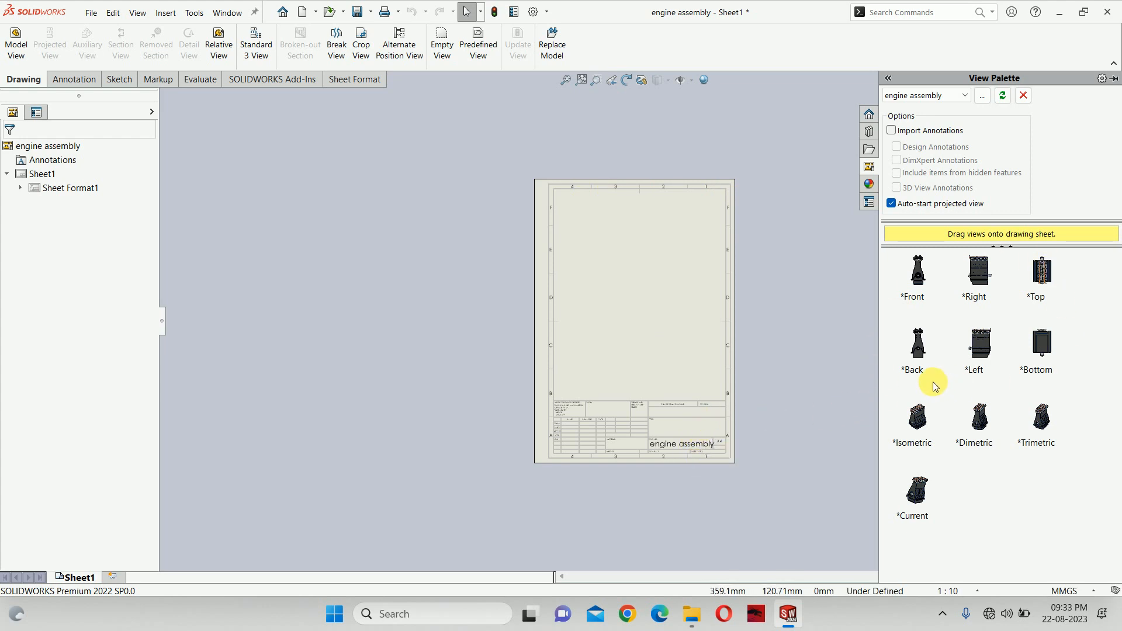
pyautogui.scroll(-2, 678, 257)
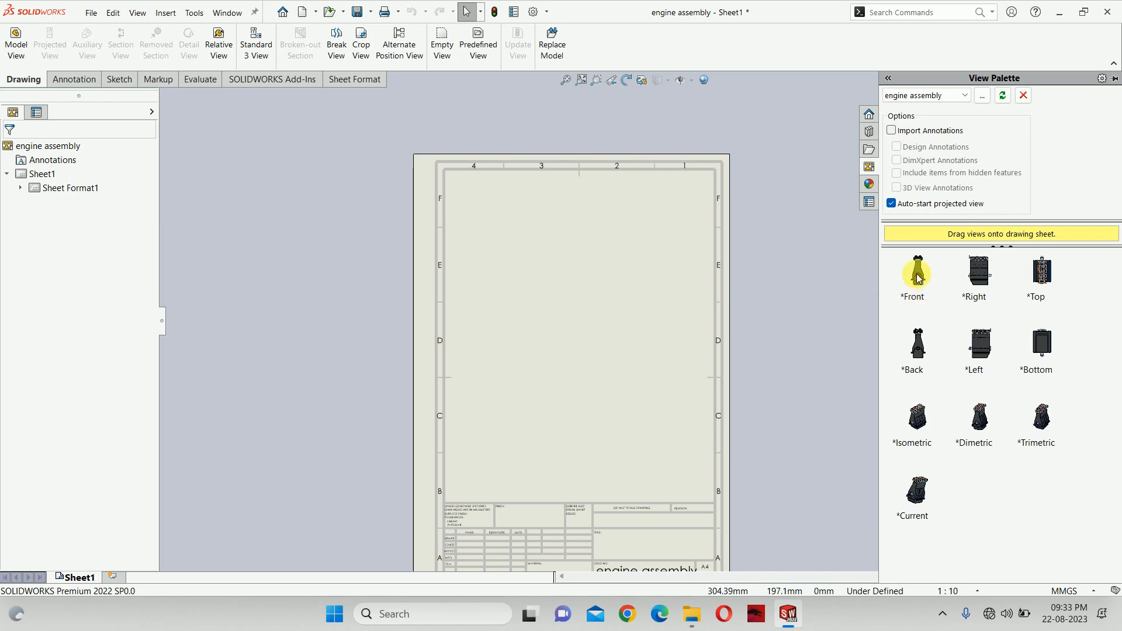
# Place a front view of the engine assembly with projected side and isometric views, and move the isometric view to the sheet's upper-right corner
pyautogui.moveTo(917, 278); pyautogui.dragTo(500, 325)
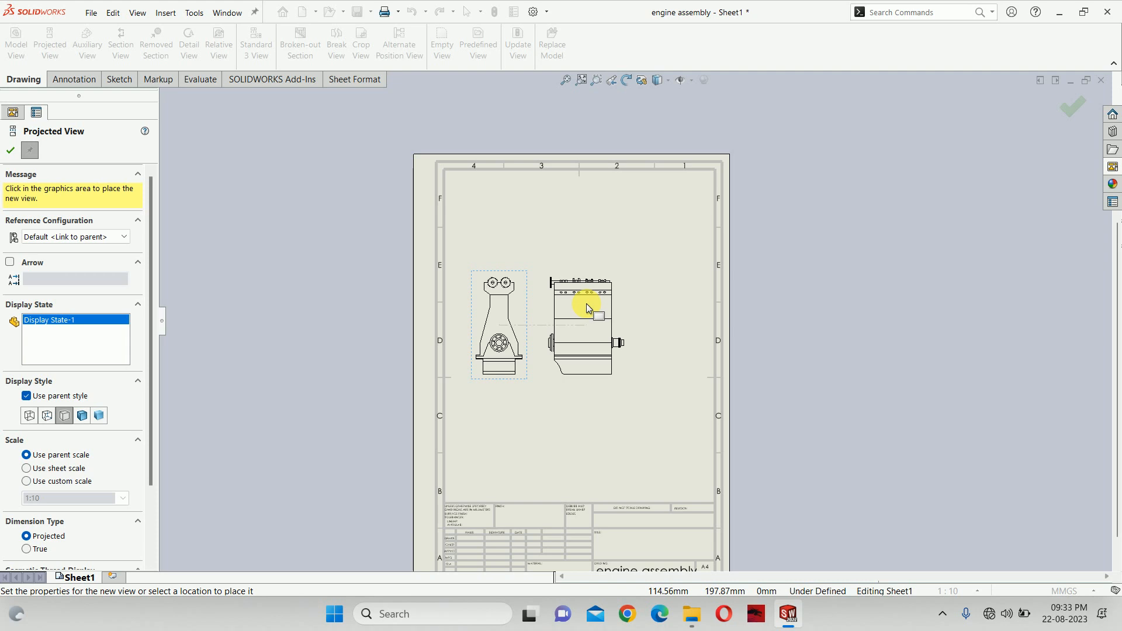
pyautogui.click(588, 308)
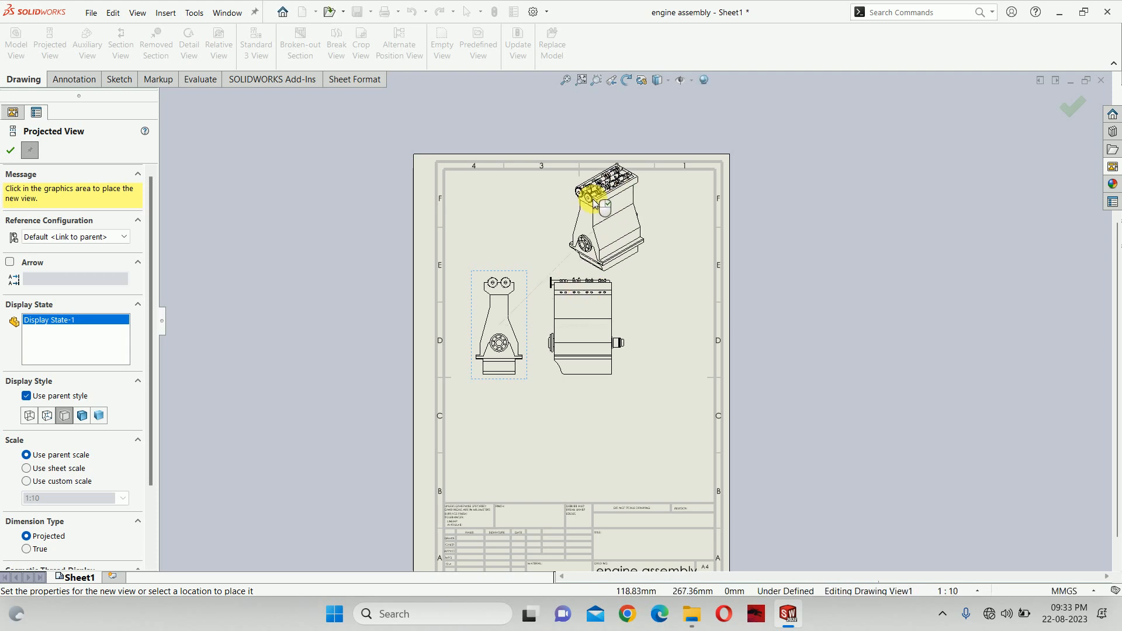
pyautogui.click(593, 200)
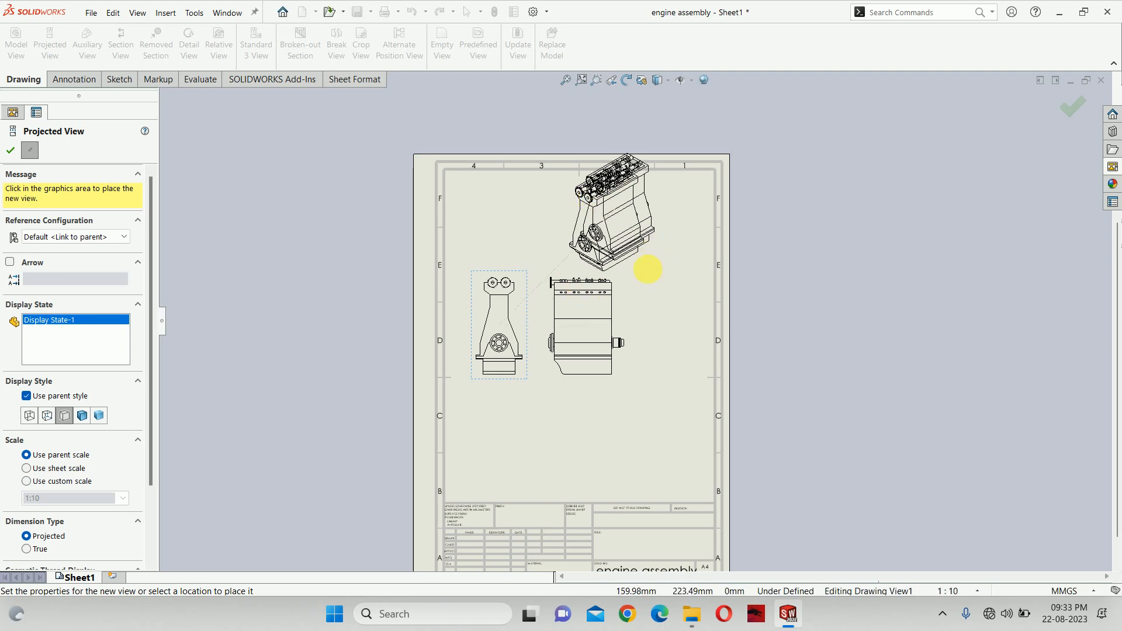
pyautogui.click(644, 268)
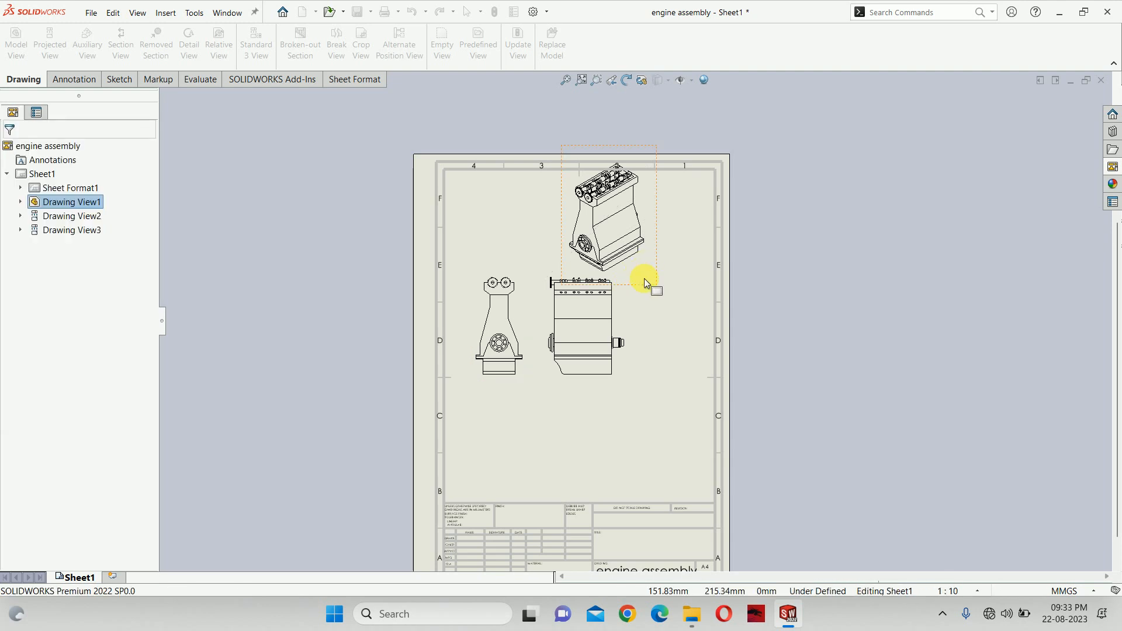
pyautogui.moveTo(651, 286)
pyautogui.mouseDown()
pyautogui.moveTo(720, 302)
pyautogui.moveTo(710, 301)
pyautogui.mouseUp()
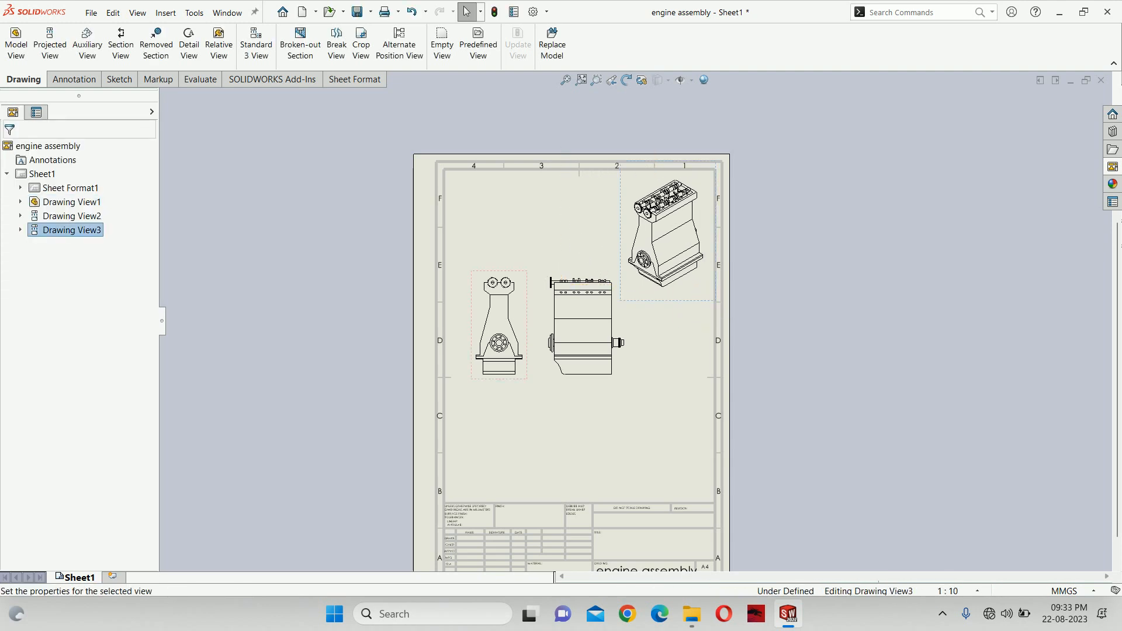
# Project a top view of the engine above the side view
pyautogui.click(621, 307)
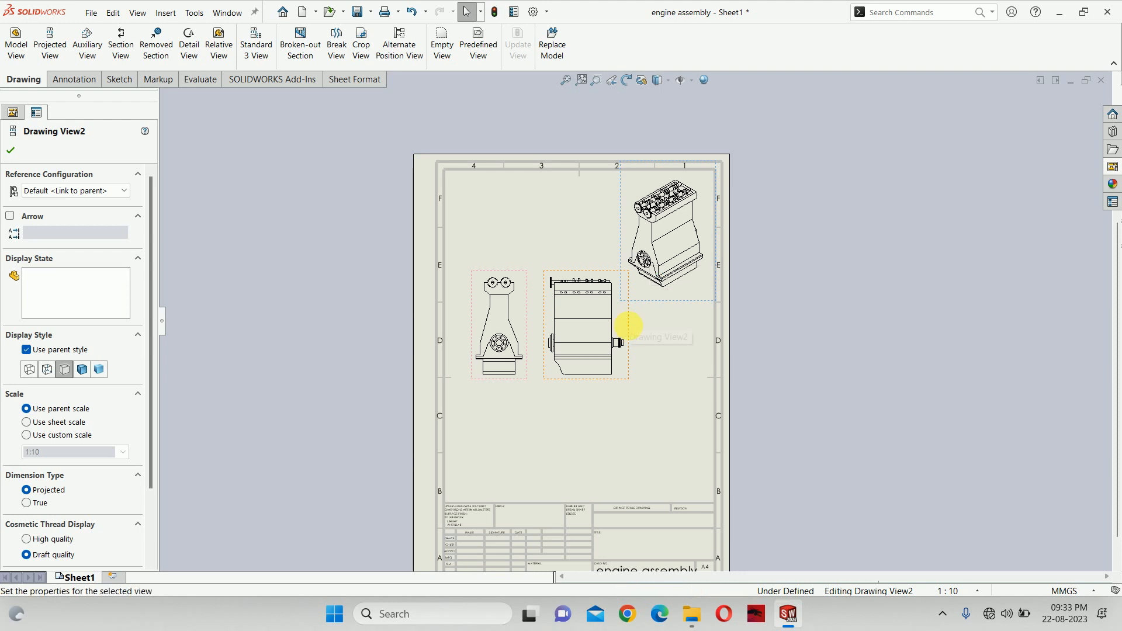
pyautogui.doubleClick(602, 319)
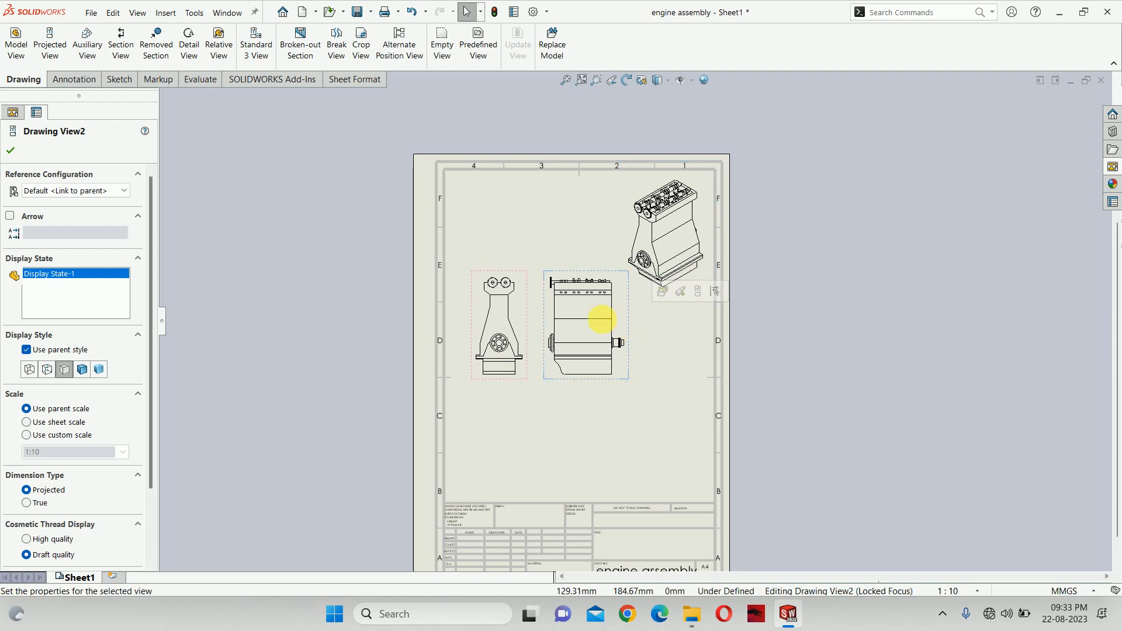
pyautogui.click(50, 40)
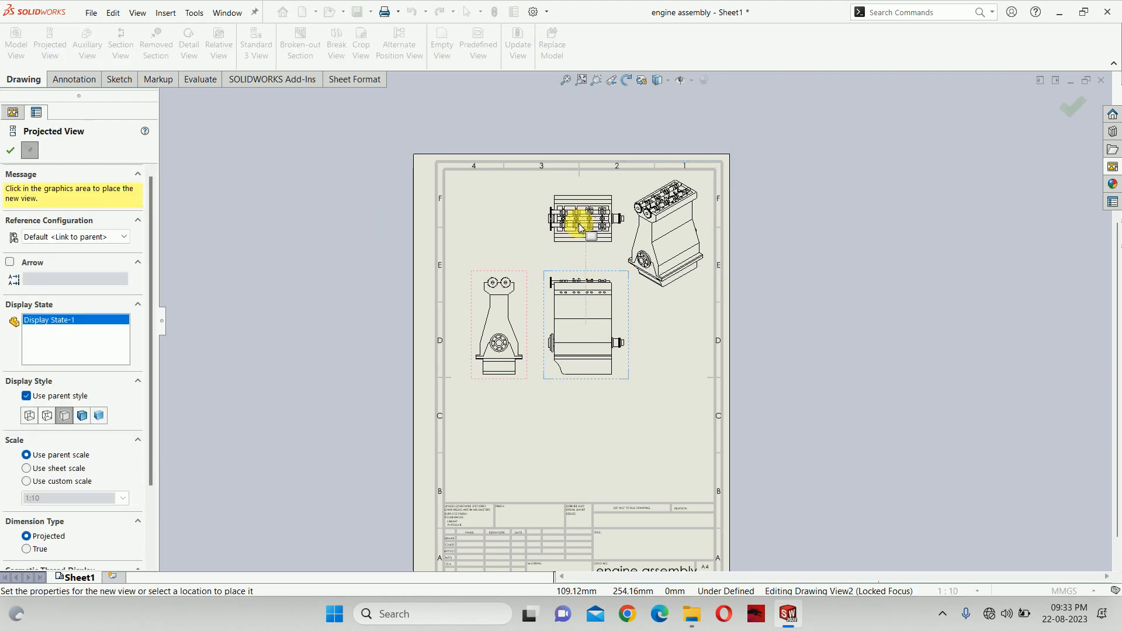
pyautogui.click(584, 205)
pyautogui.press('Escape')
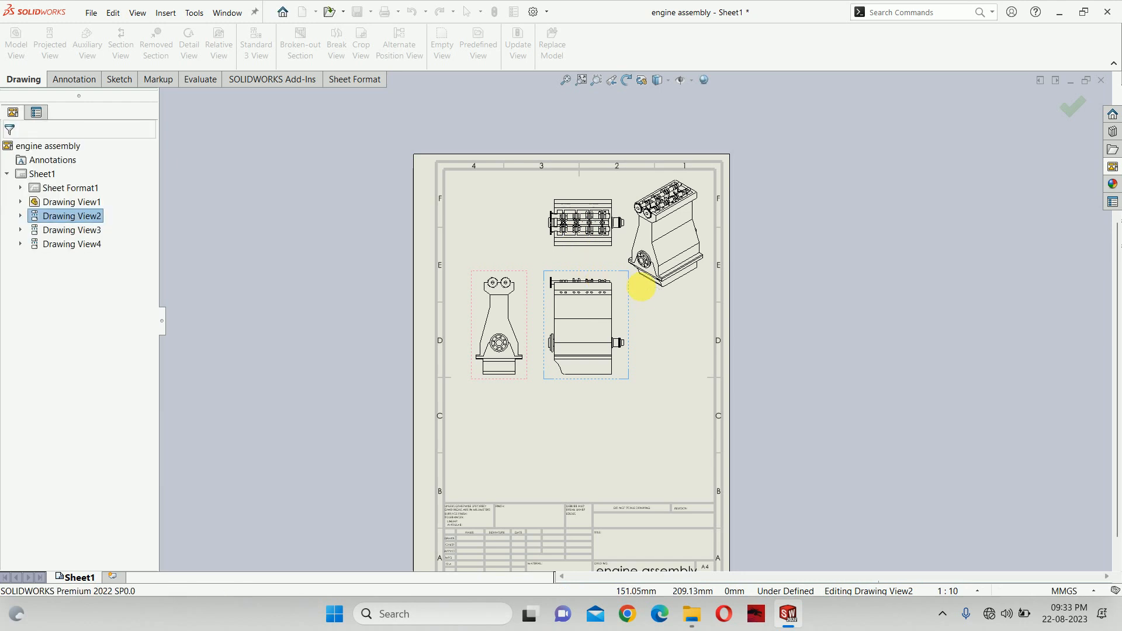
pyautogui.scroll(-1, 637, 310)
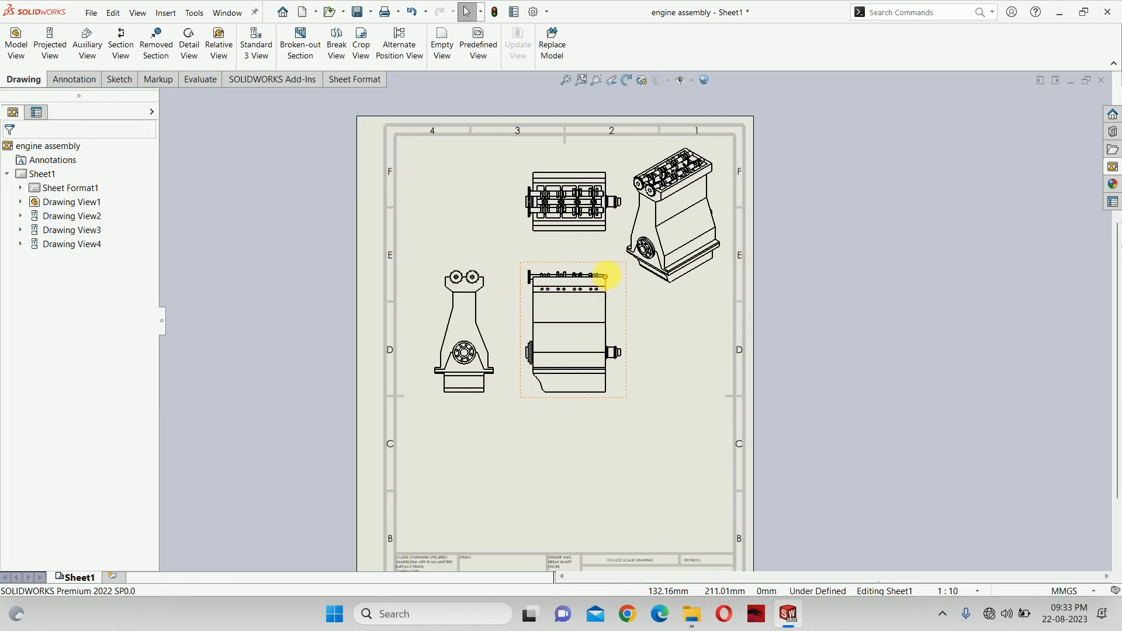
# Delete the side and front views, and move the remaining top view slightly down and left on the sheet
pyautogui.click(542, 266)
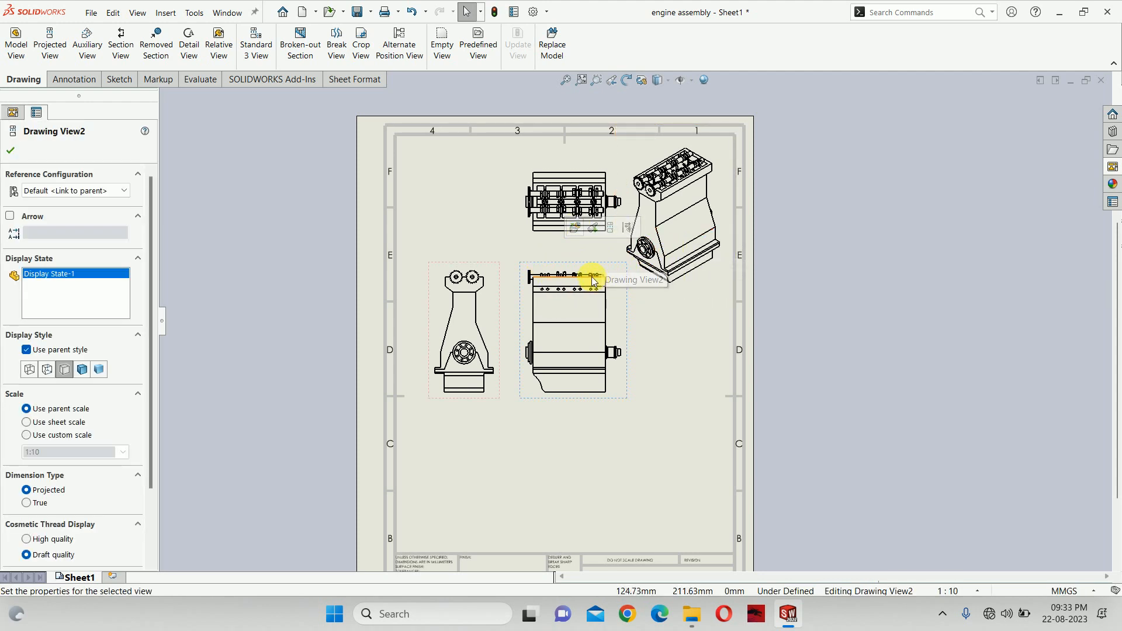
pyautogui.press('Delete')
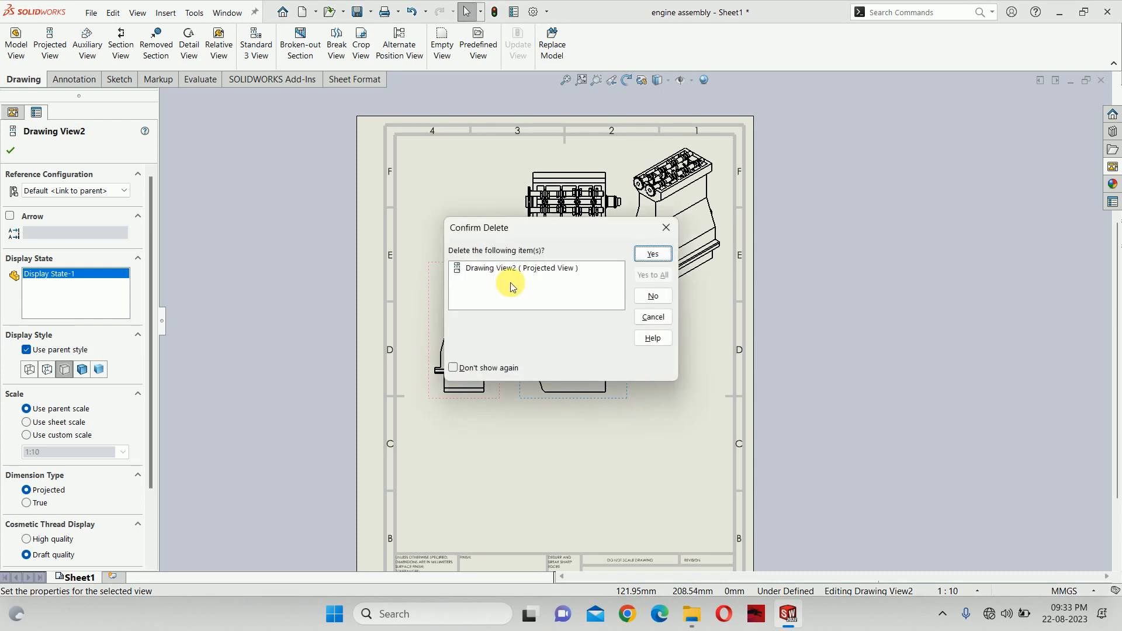
pyautogui.click(650, 253)
pyautogui.click(497, 288)
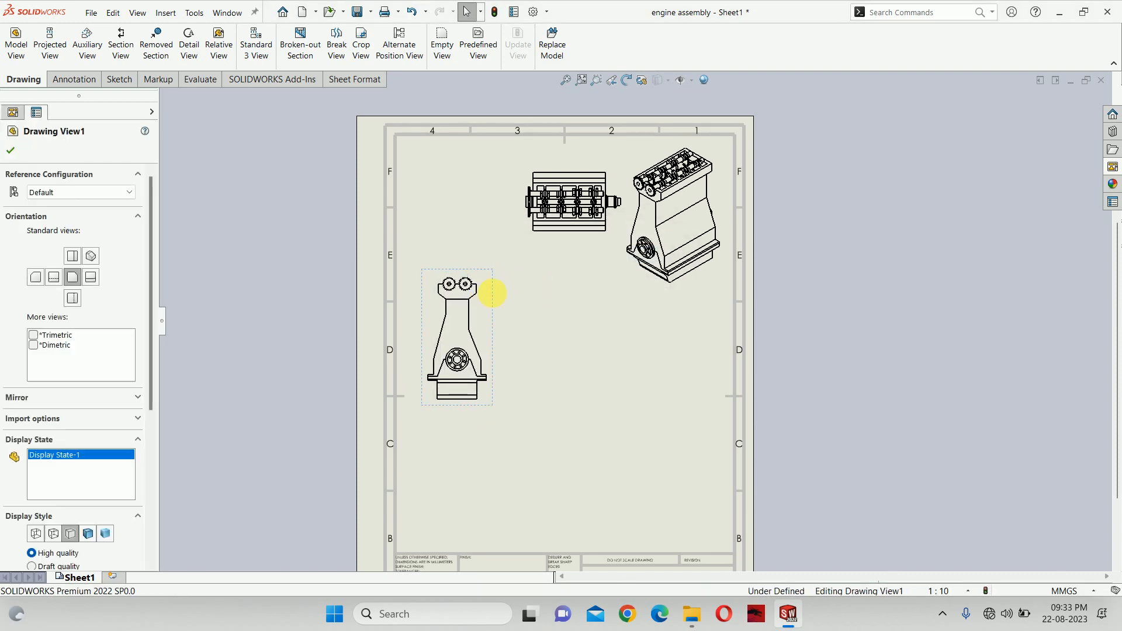
pyautogui.press('Delete')
pyautogui.click(641, 253)
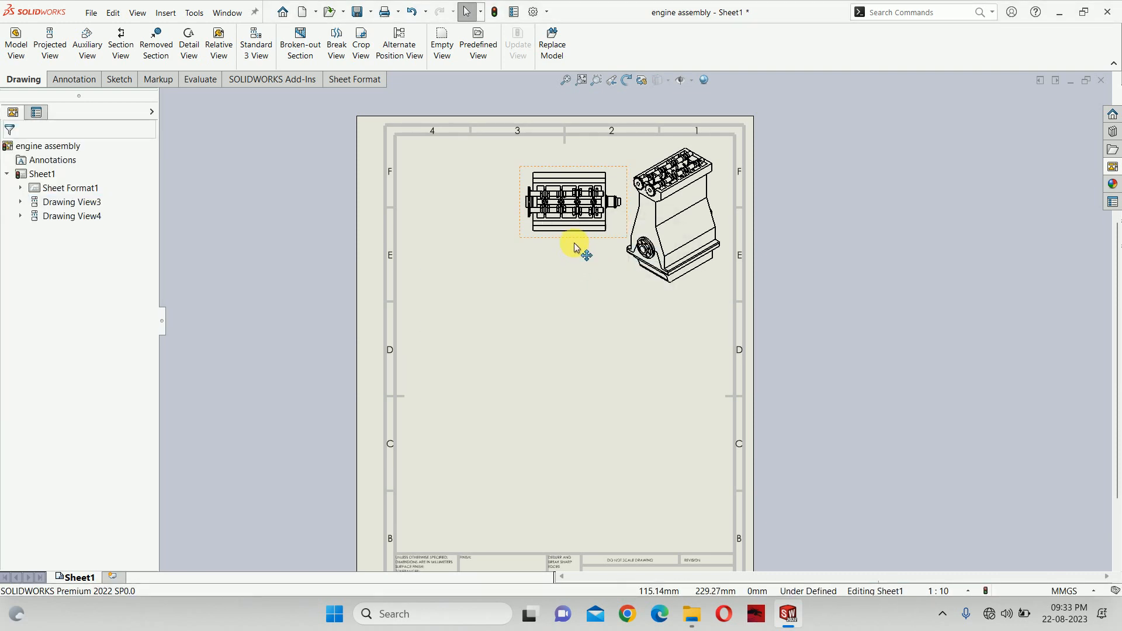
pyautogui.moveTo(568, 255)
pyautogui.mouseDown()
pyautogui.moveTo(518, 291)
pyautogui.moveTo(529, 287)
pyautogui.mouseUp()
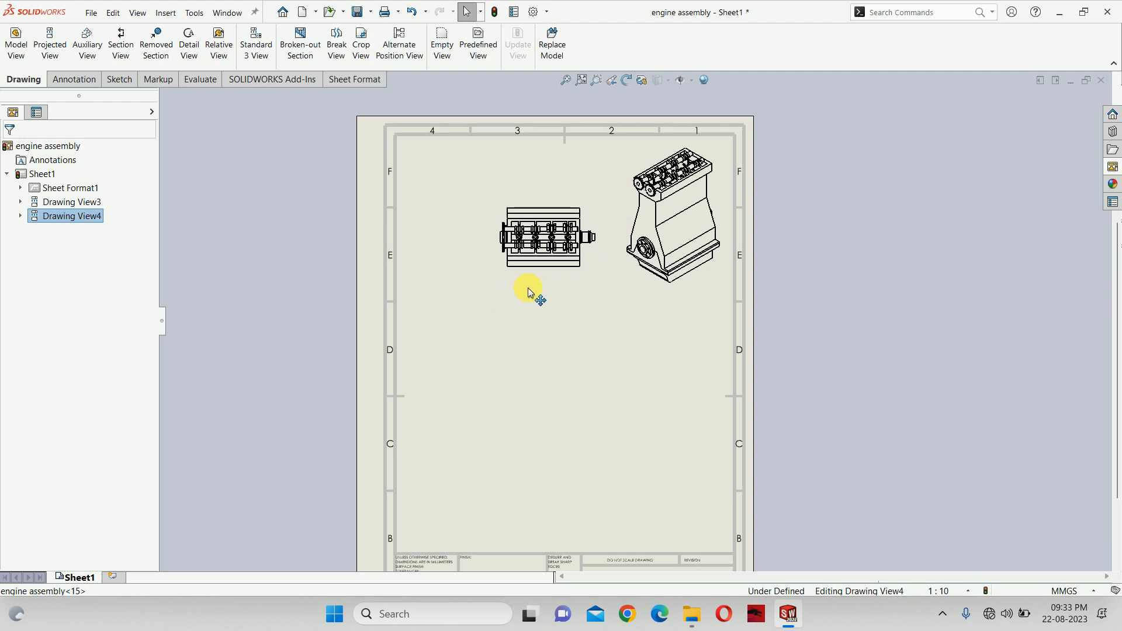
# Start a section view of the top view with a horizontal cutting line through the middle of the engine
pyautogui.scroll(-5, 566, 243)
pyautogui.scroll(4, 575, 379)
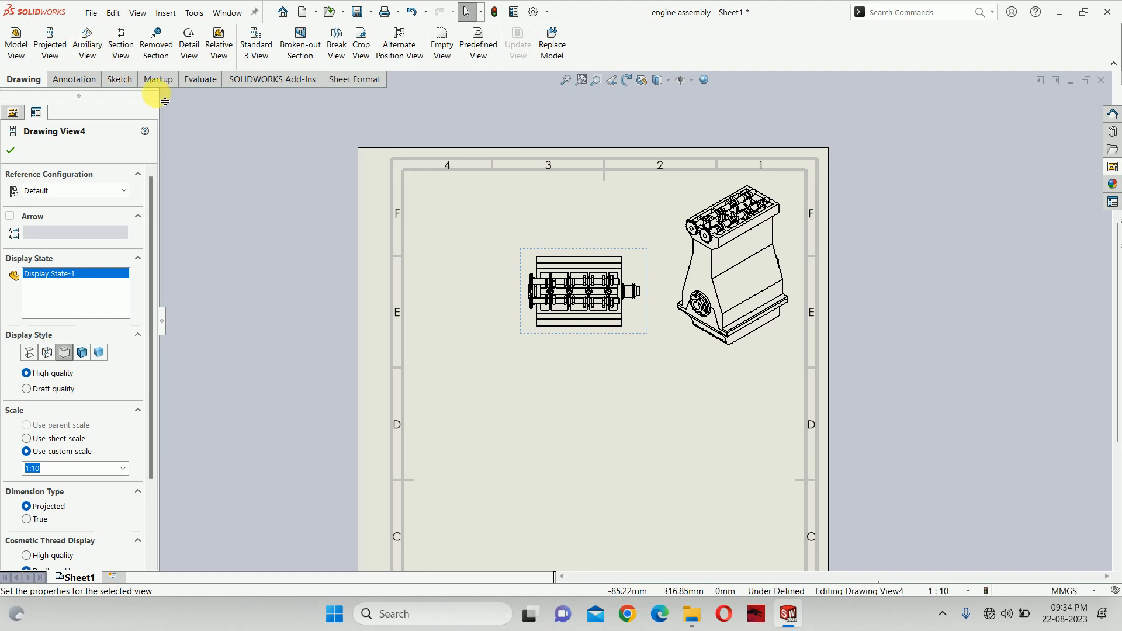
pyautogui.click(120, 42)
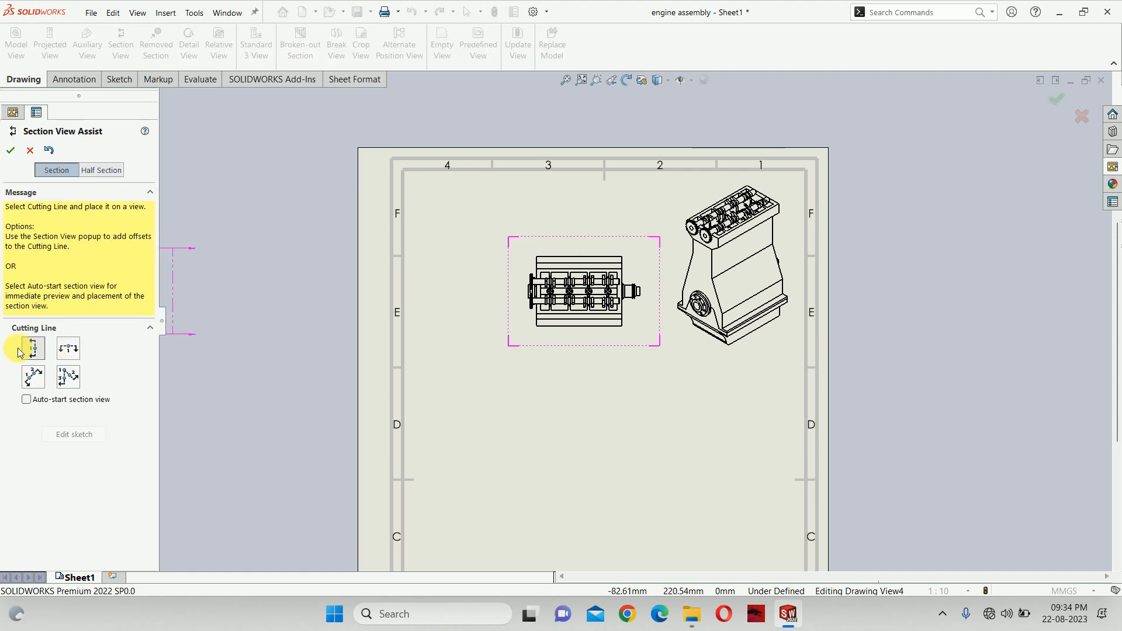
pyautogui.click(70, 349)
pyautogui.scroll(-5, 586, 290)
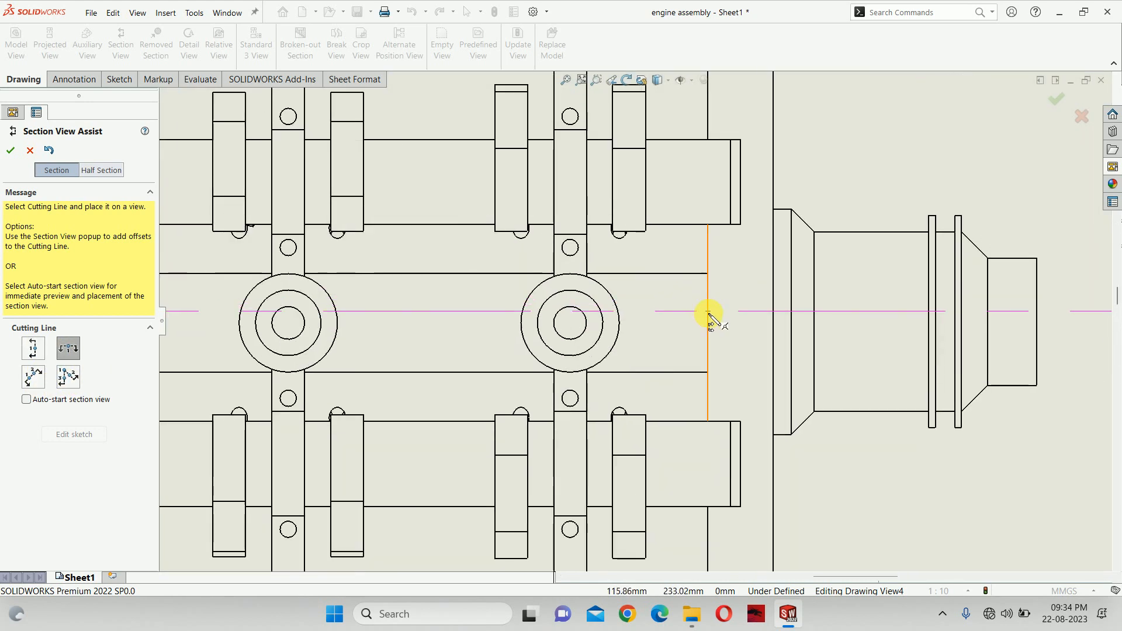
pyautogui.click(708, 316)
pyautogui.scroll(5, 708, 327)
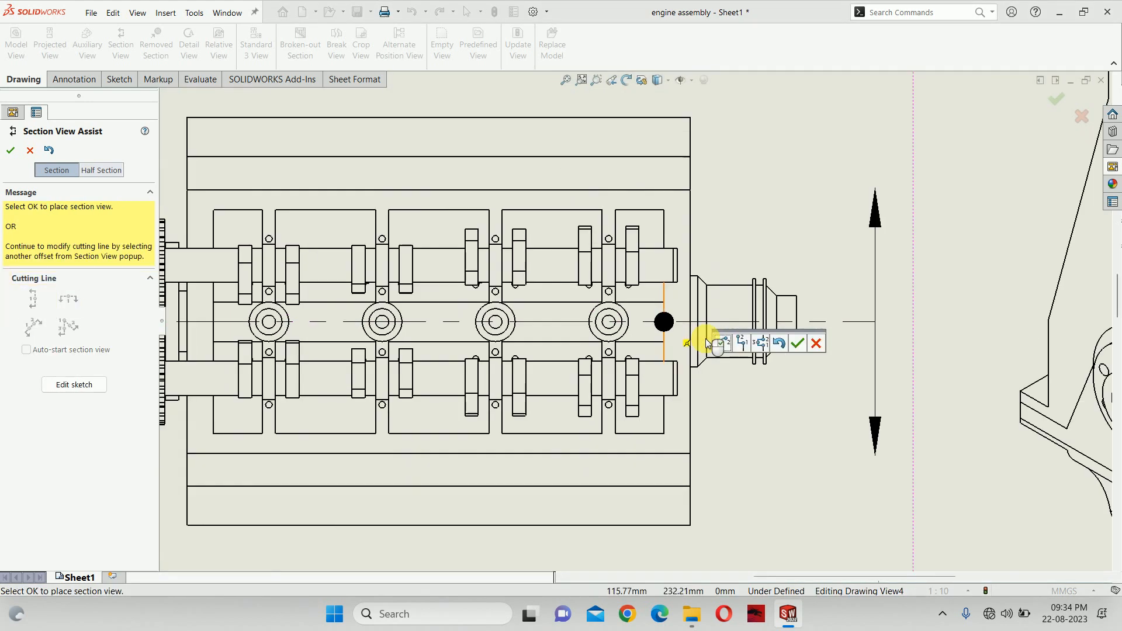
pyautogui.scroll(5, 709, 343)
pyautogui.click(796, 343)
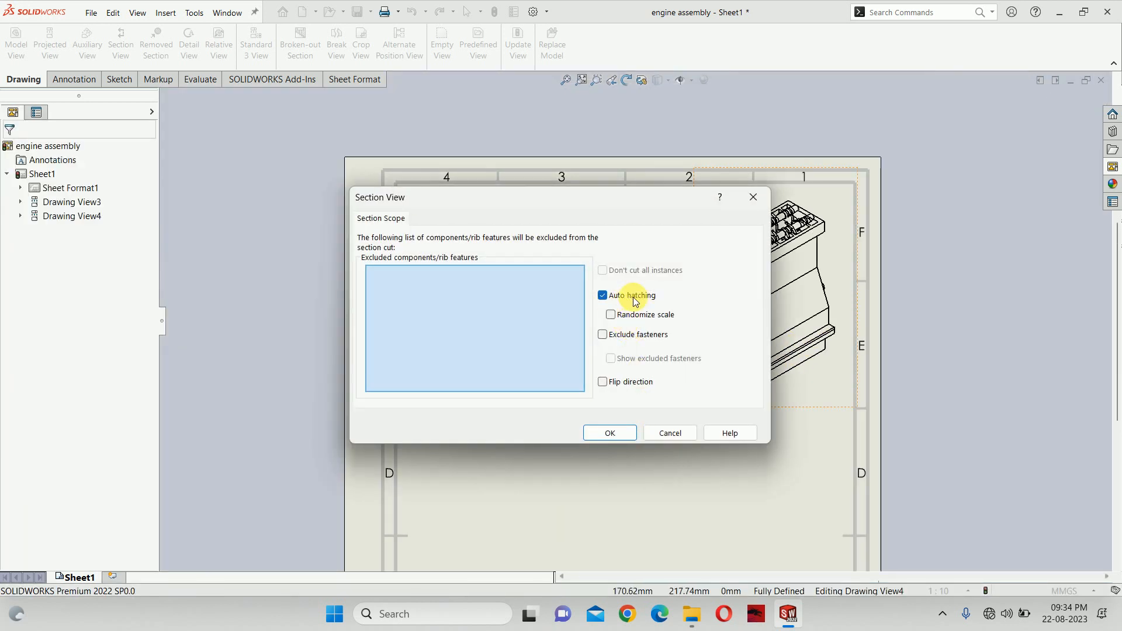
# Accept the section scope with auto hatching and no exclusions, flip the cutting direction, and place the section view below the top view
pyautogui.click(612, 432)
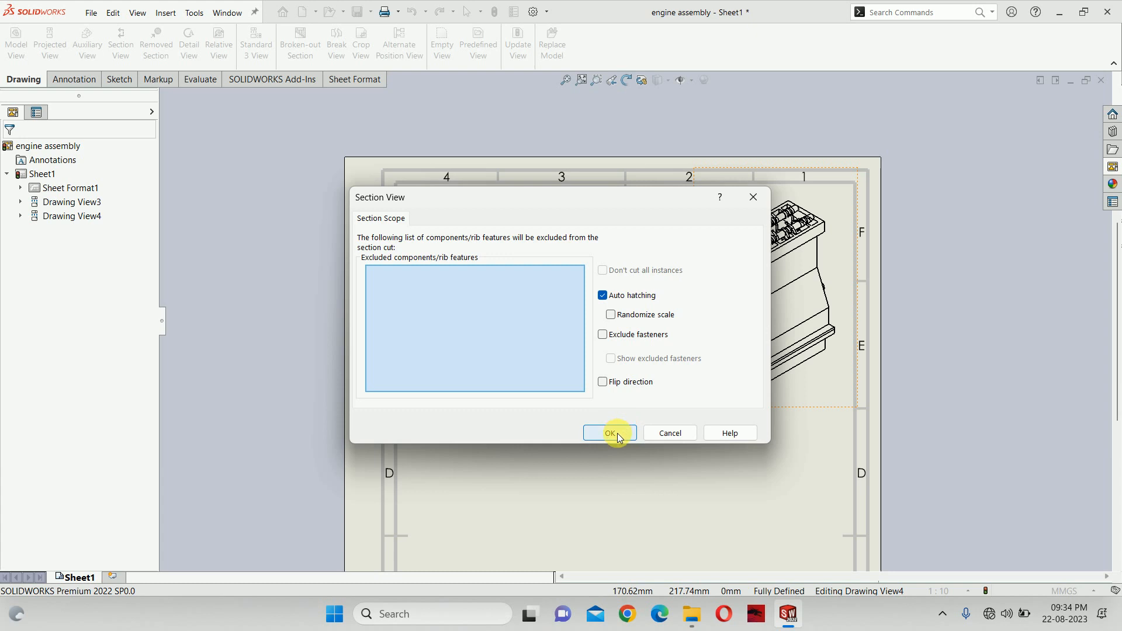
pyautogui.scroll(4, 606, 422)
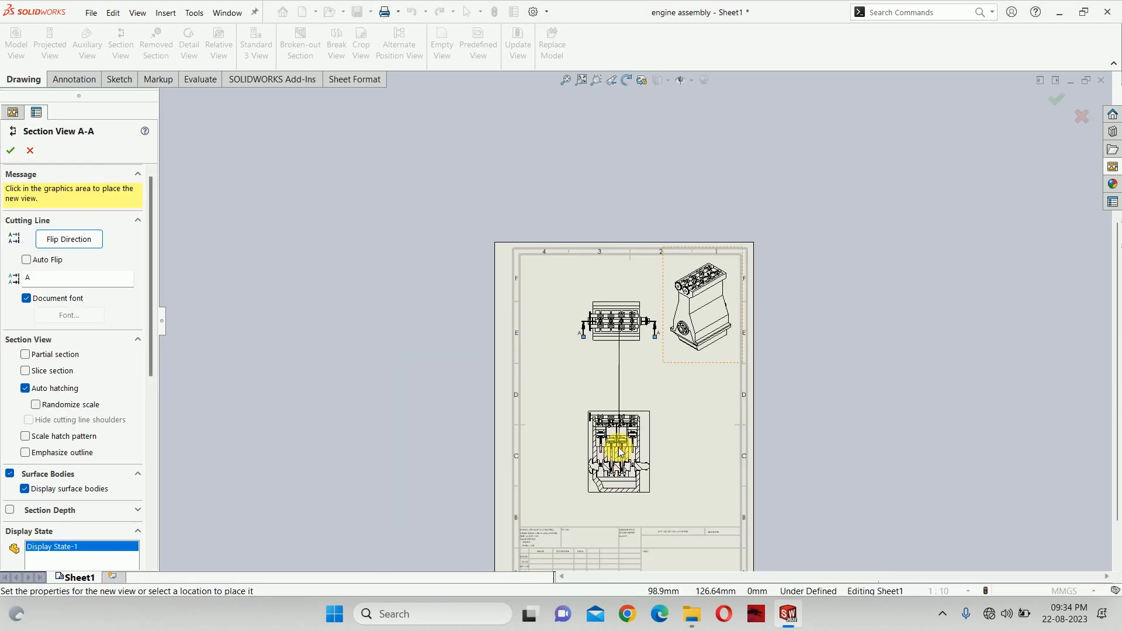
pyautogui.click(67, 242)
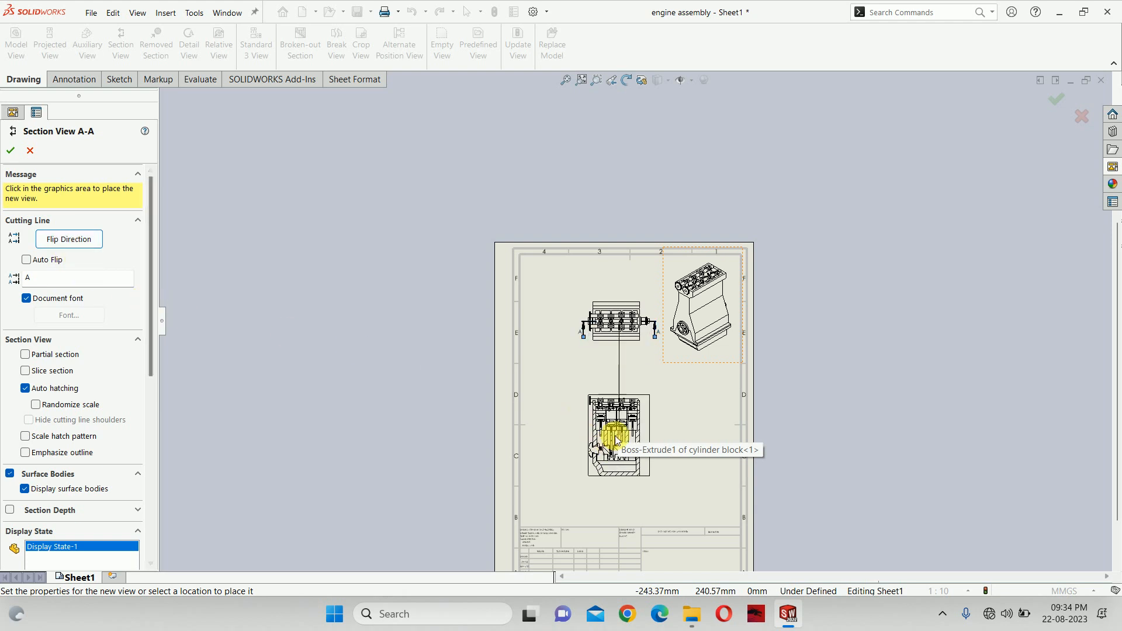
pyautogui.click(611, 396)
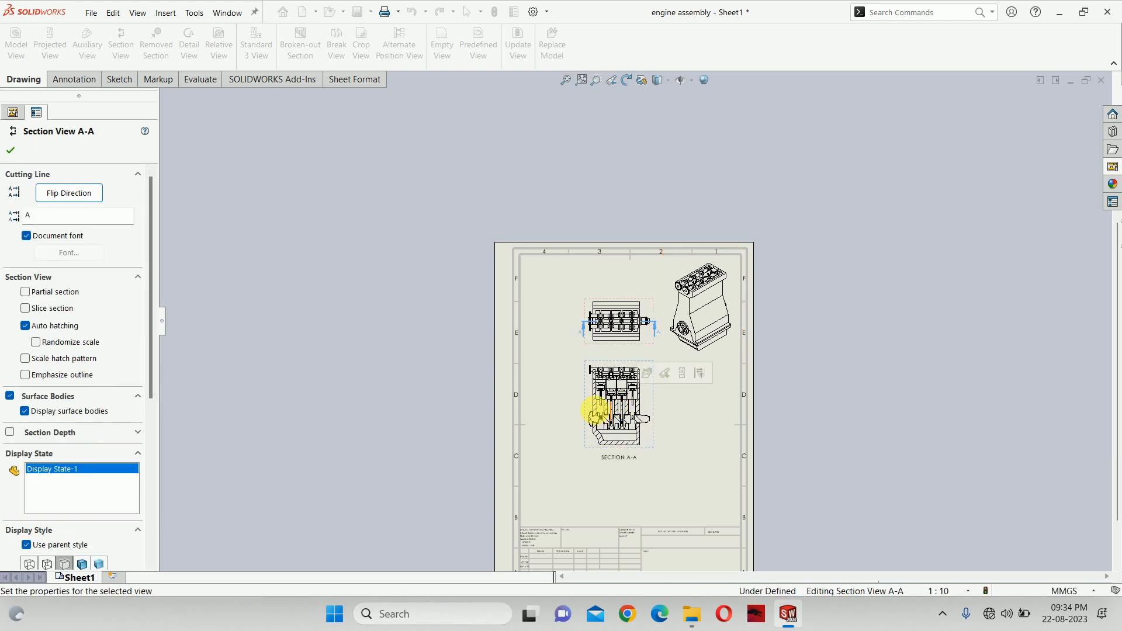
# Project an end view of the engine to the left of Section A-A
pyautogui.scroll(-5, 599, 409)
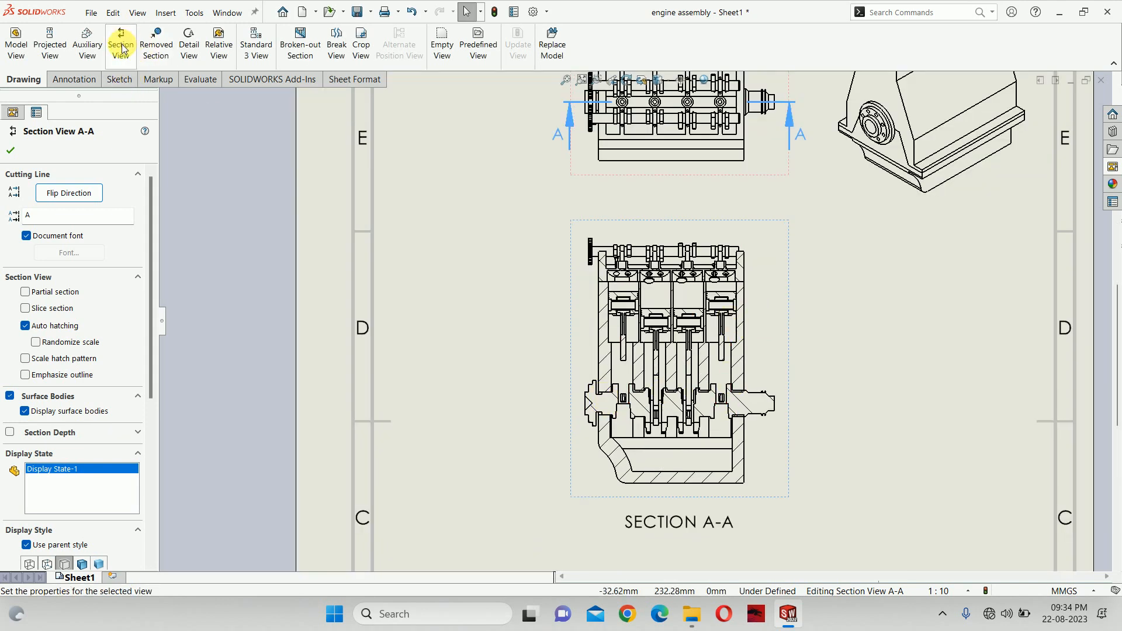
pyautogui.click(49, 43)
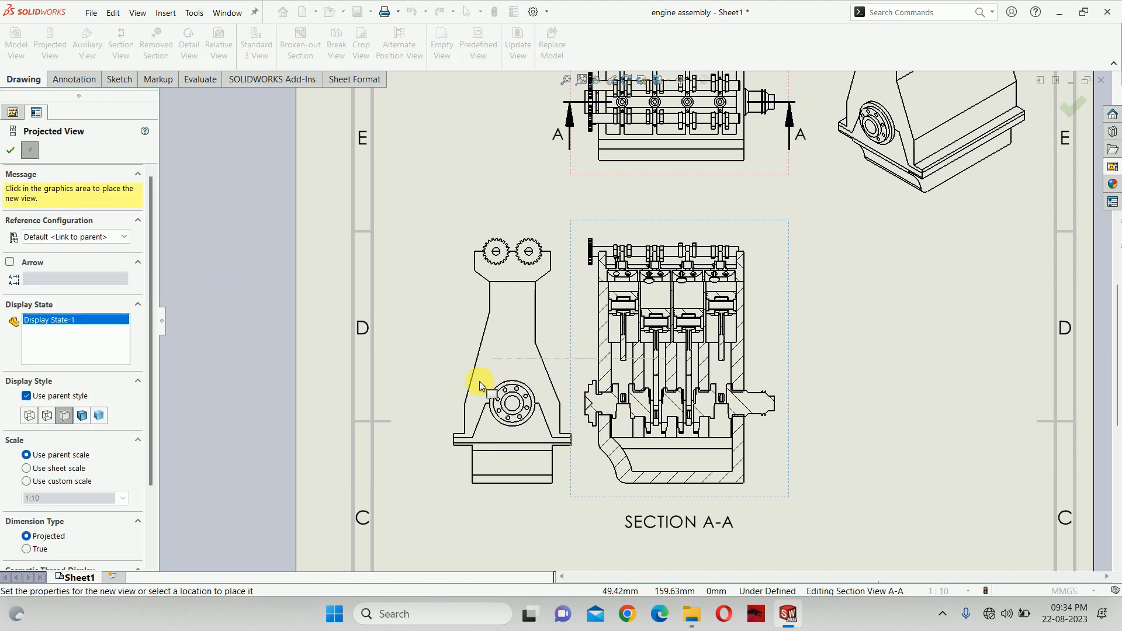
pyautogui.click(469, 383)
# Move the top view and Section A-A slightly up the sheet
pyautogui.scroll(3, 627, 340)
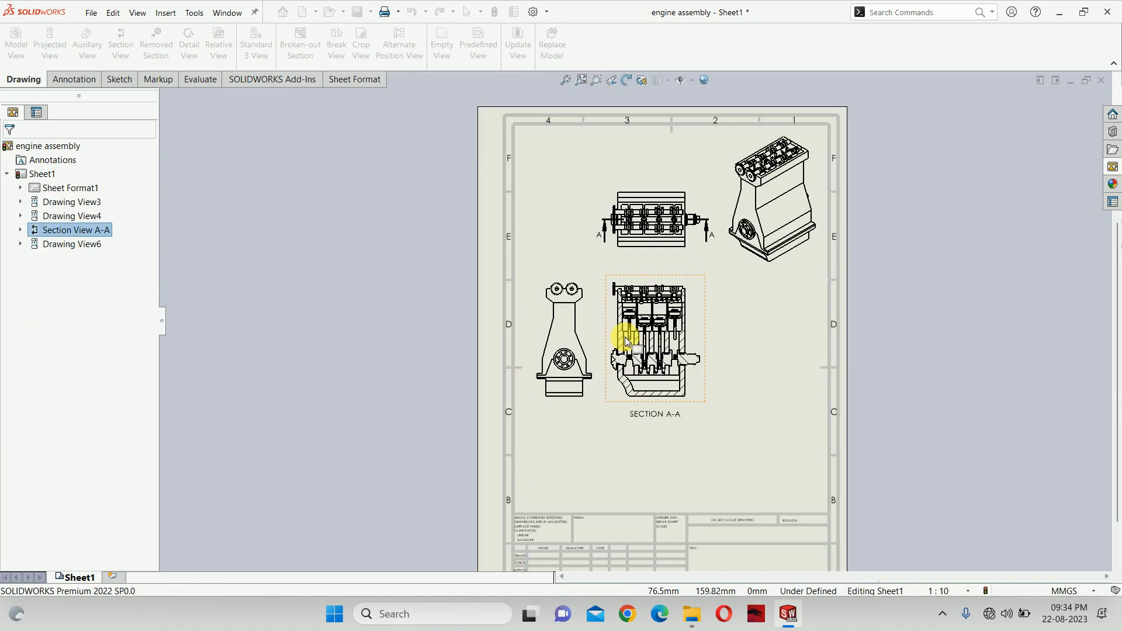
pyautogui.scroll(3, 627, 340)
pyautogui.scroll(-2, 639, 308)
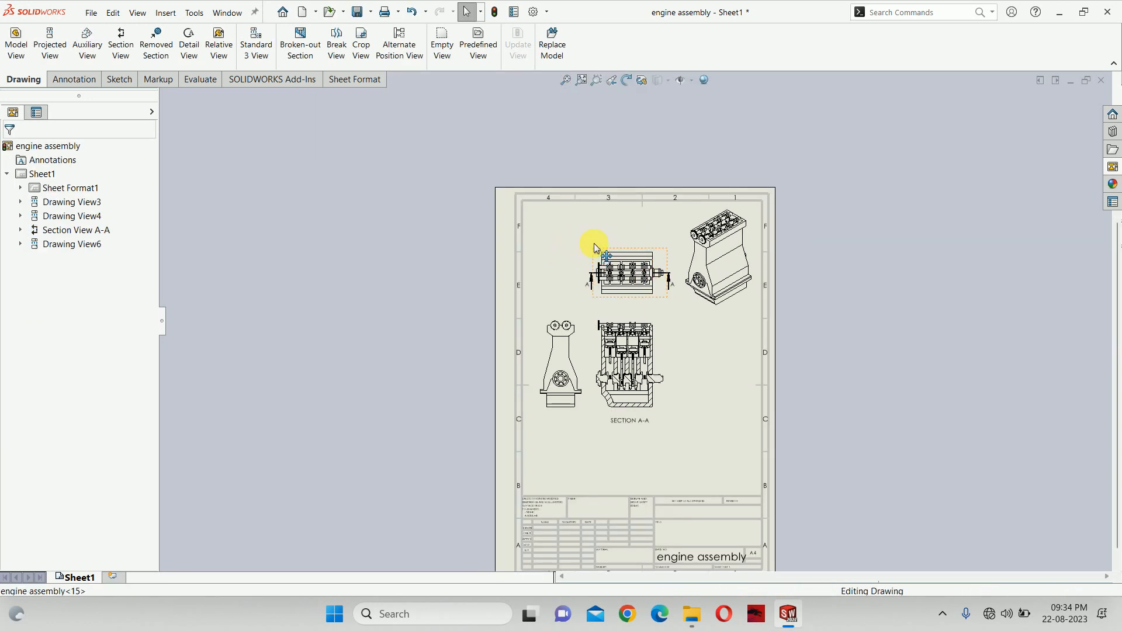
pyautogui.moveTo(594, 246)
pyautogui.mouseDown()
pyautogui.moveTo(594, 220)
pyautogui.moveTo(618, 246)
pyautogui.moveTo(601, 226)
pyautogui.moveTo(596, 250)
pyautogui.moveTo(599, 234)
pyautogui.mouseUp()
pyautogui.moveTo(647, 319)
pyautogui.mouseDown()
pyautogui.moveTo(652, 306)
pyautogui.moveTo(646, 314)
pyautogui.mouseUp()
pyautogui.scroll(2, 701, 367)
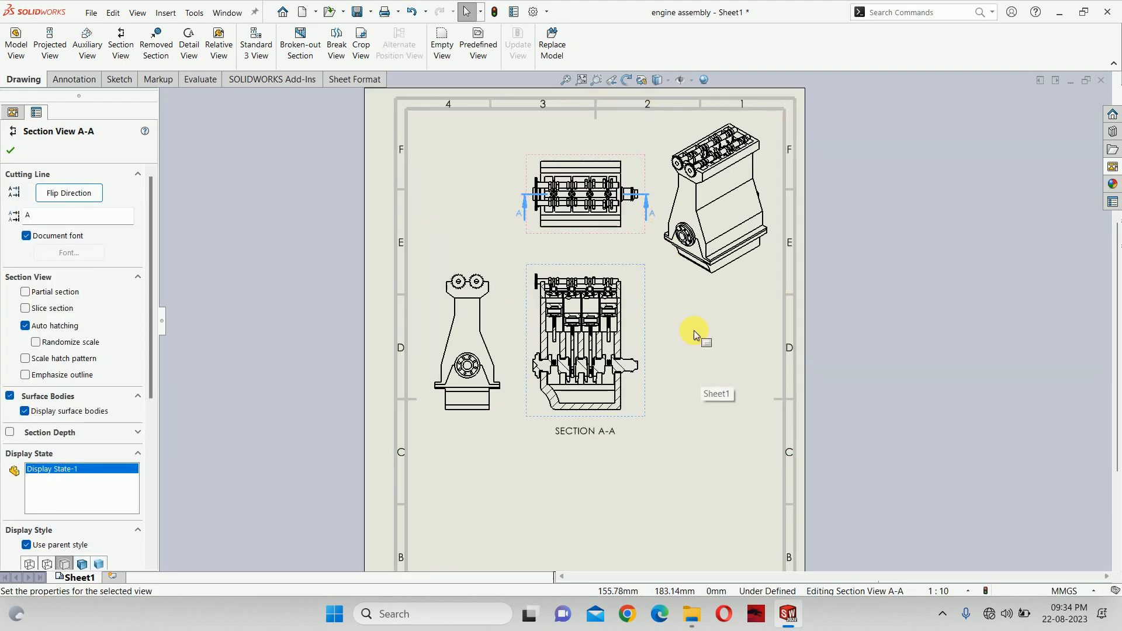
pyautogui.click(689, 330)
# Add auto balloons around the end view, using circular balloons attached to edges, with multiple instances ignored
pyautogui.scroll(3, 666, 331)
pyautogui.scroll(-1, 631, 345)
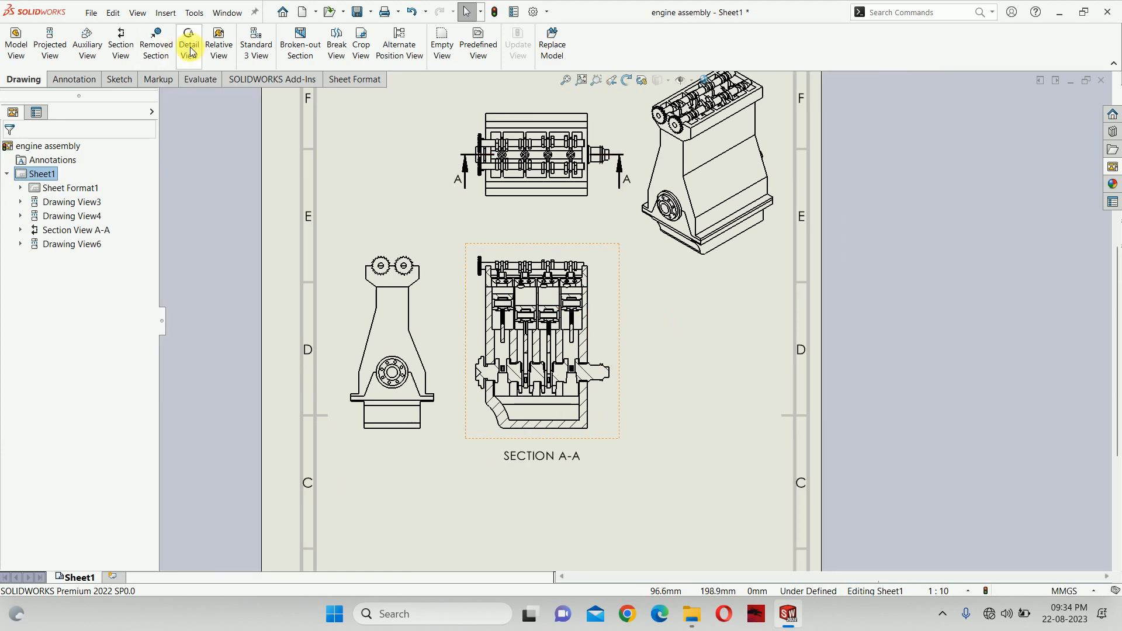
pyautogui.click(88, 78)
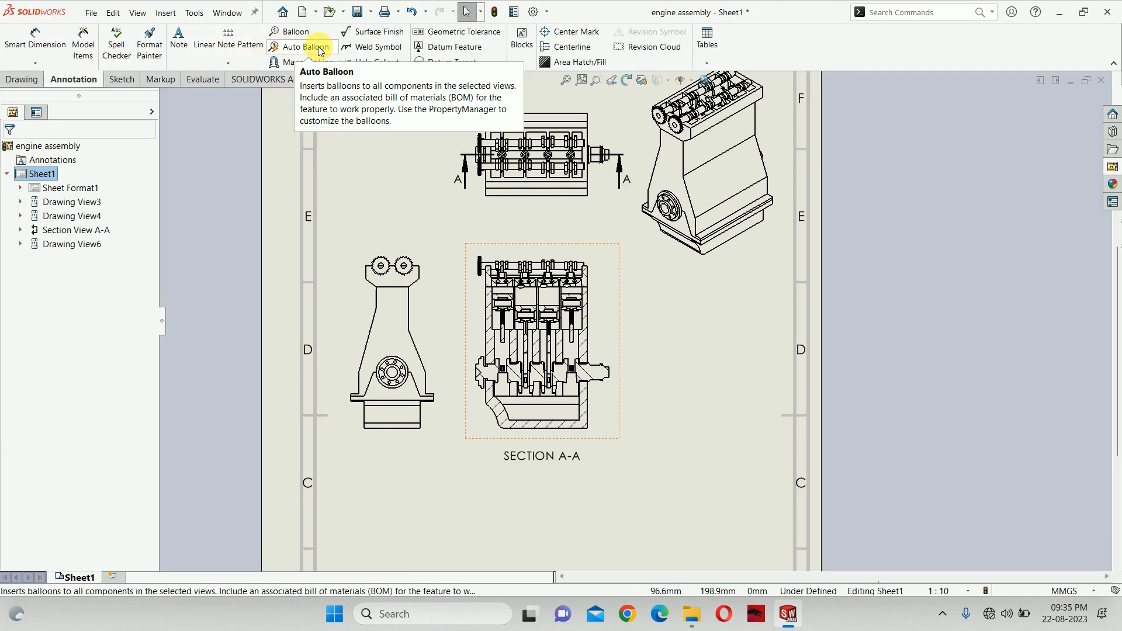
pyautogui.click(434, 261)
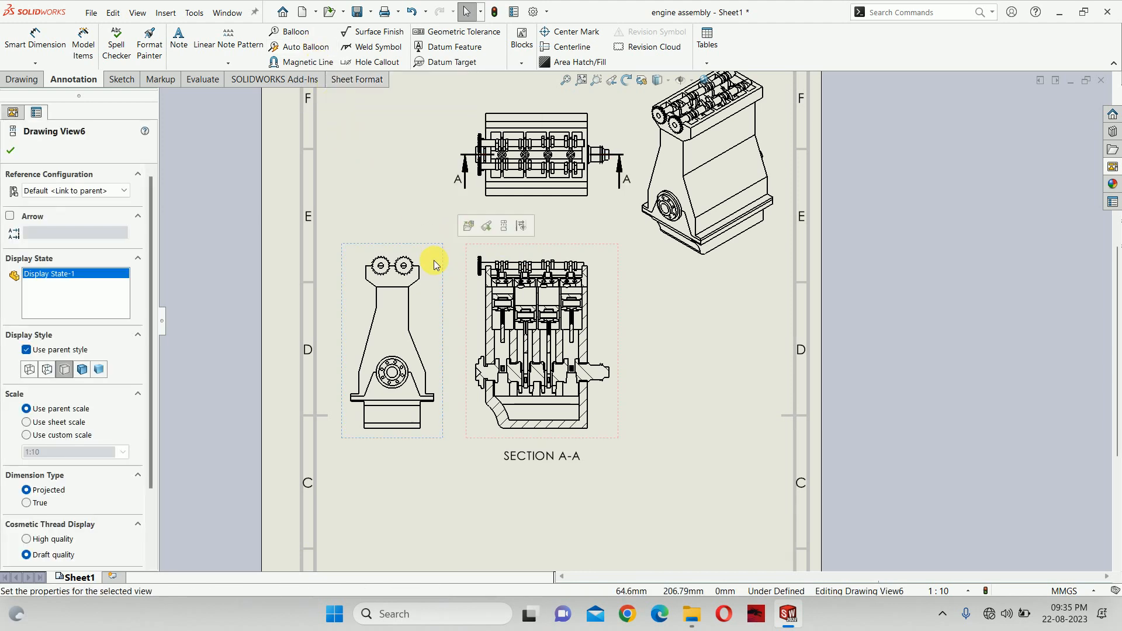
pyautogui.click(288, 48)
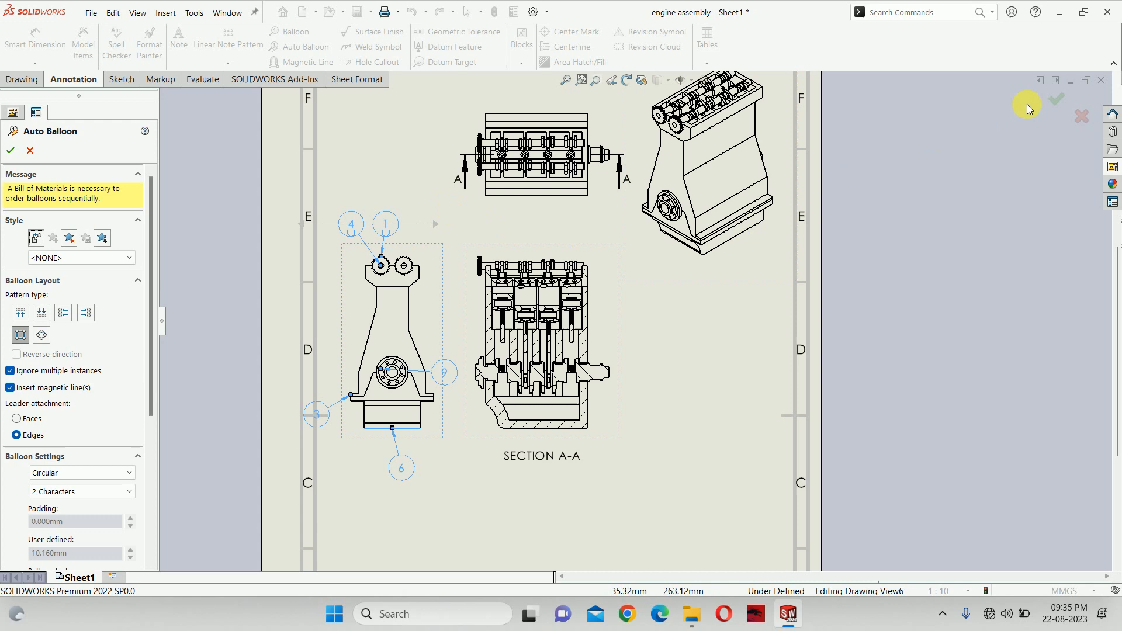
pyautogui.click(1057, 98)
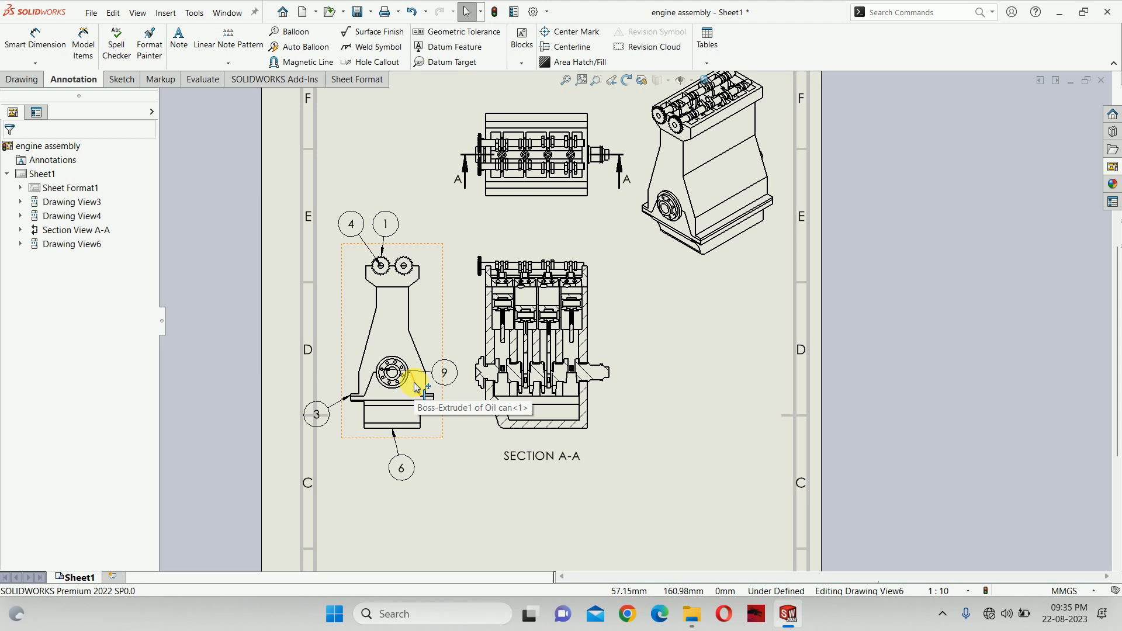
pyautogui.scroll(-1, 602, 289)
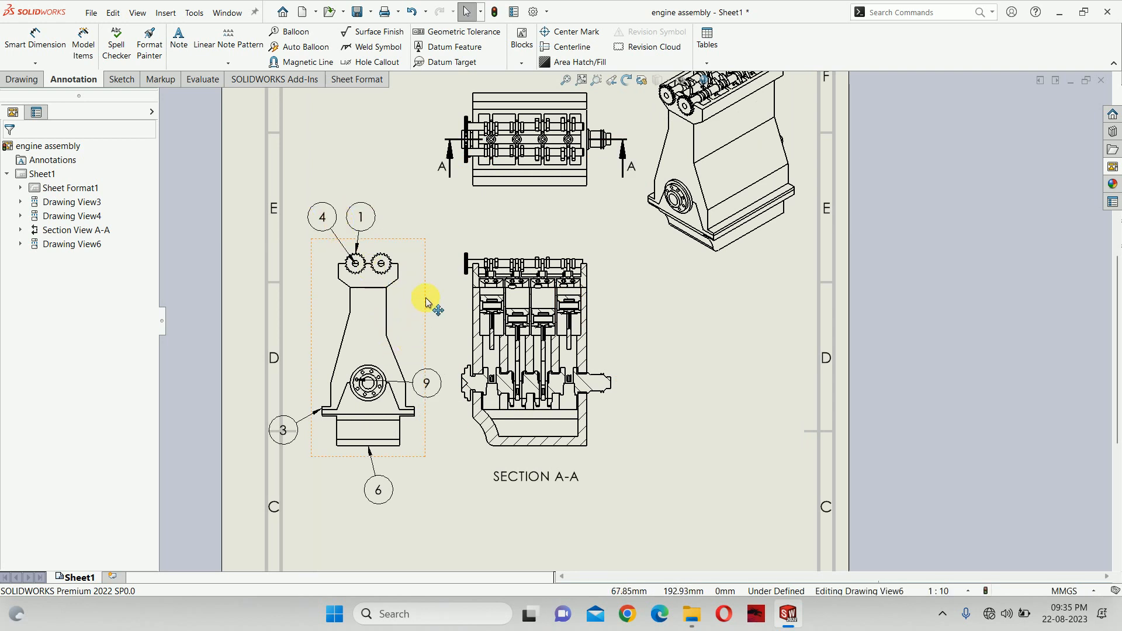
# Move the end view closer to Section A-A and remove balloon 4 from the camshaft end
pyautogui.moveTo(428, 301); pyautogui.dragTo(451, 308)
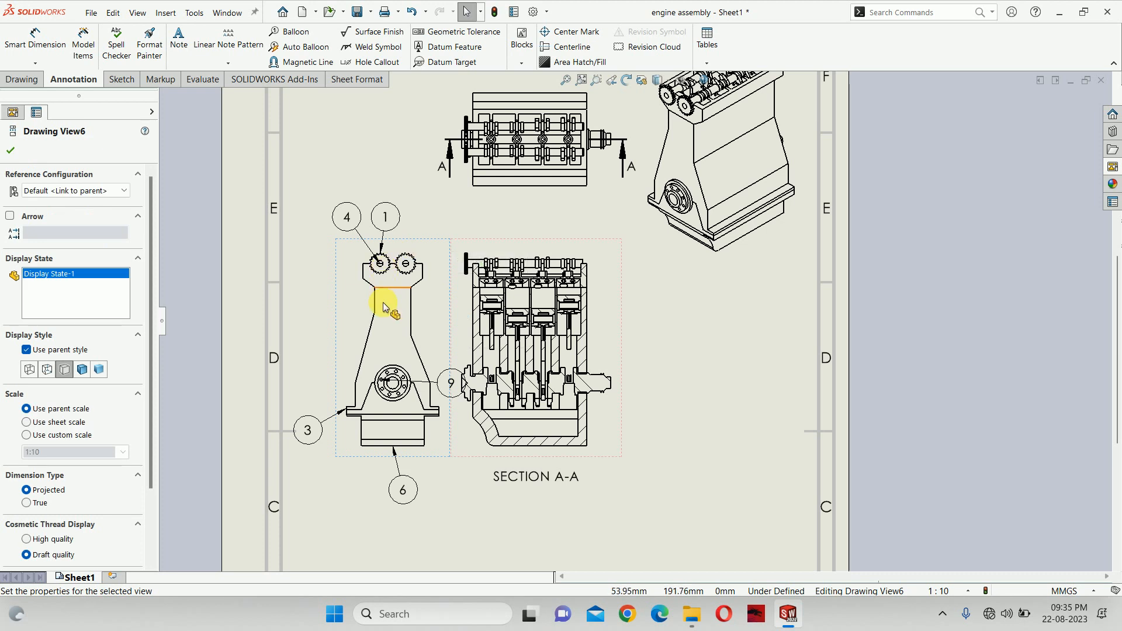
pyautogui.scroll(-3, 390, 279)
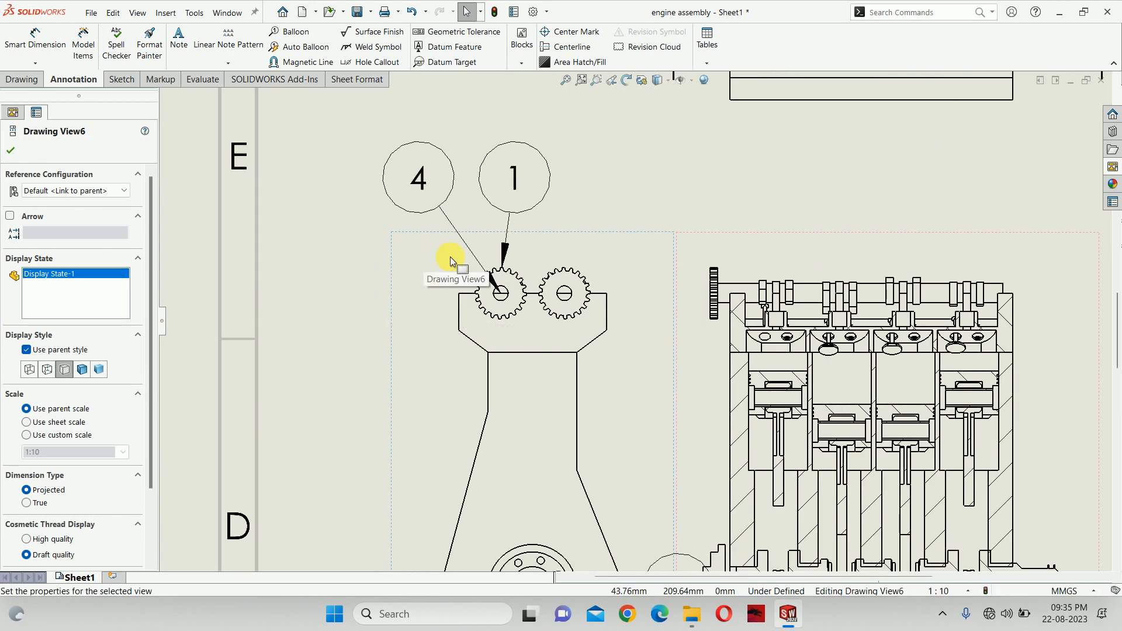
pyautogui.moveTo(393, 204)
pyautogui.mouseDown()
pyautogui.moveTo(301, 327)
pyautogui.moveTo(317, 325)
pyautogui.mouseUp()
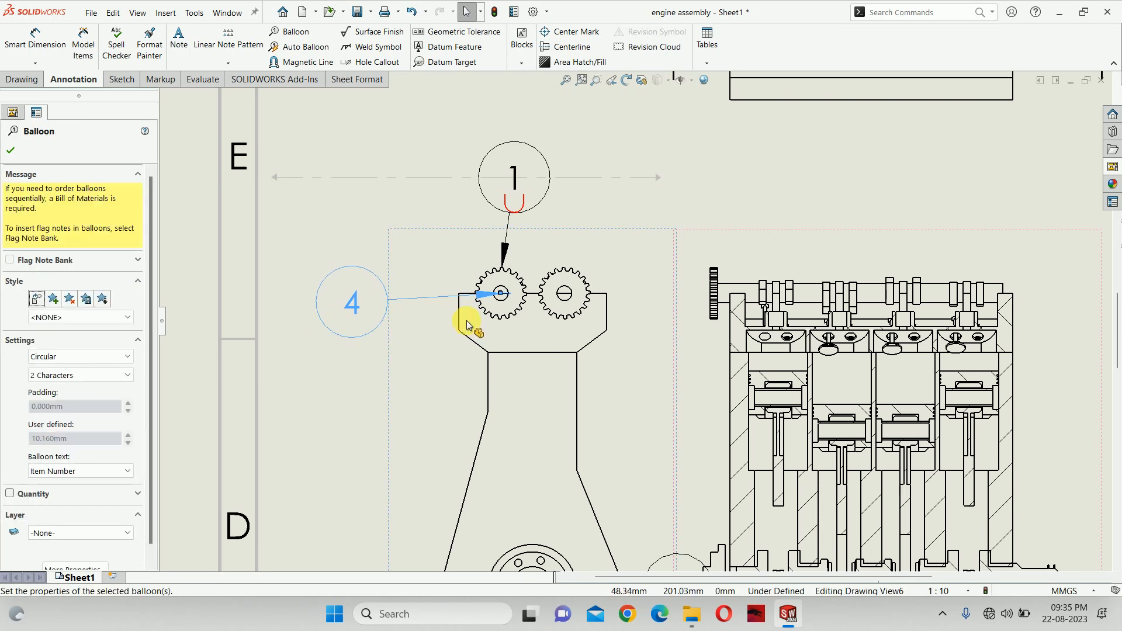
pyautogui.scroll(-4, 485, 292)
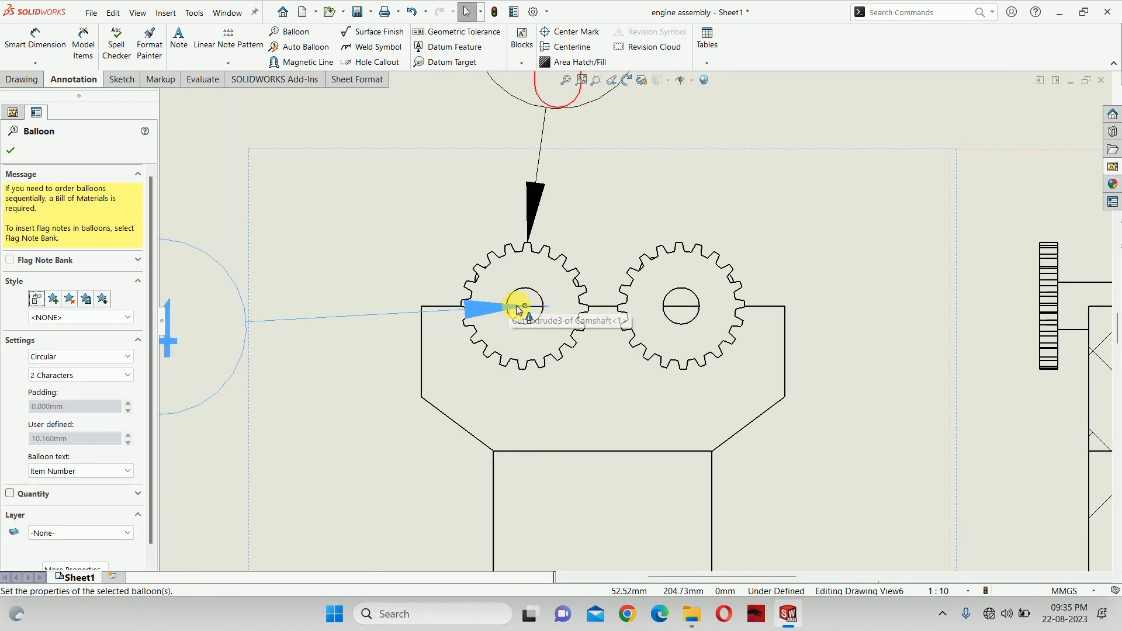
pyautogui.press('Escape')
pyautogui.scroll(8, 514, 295)
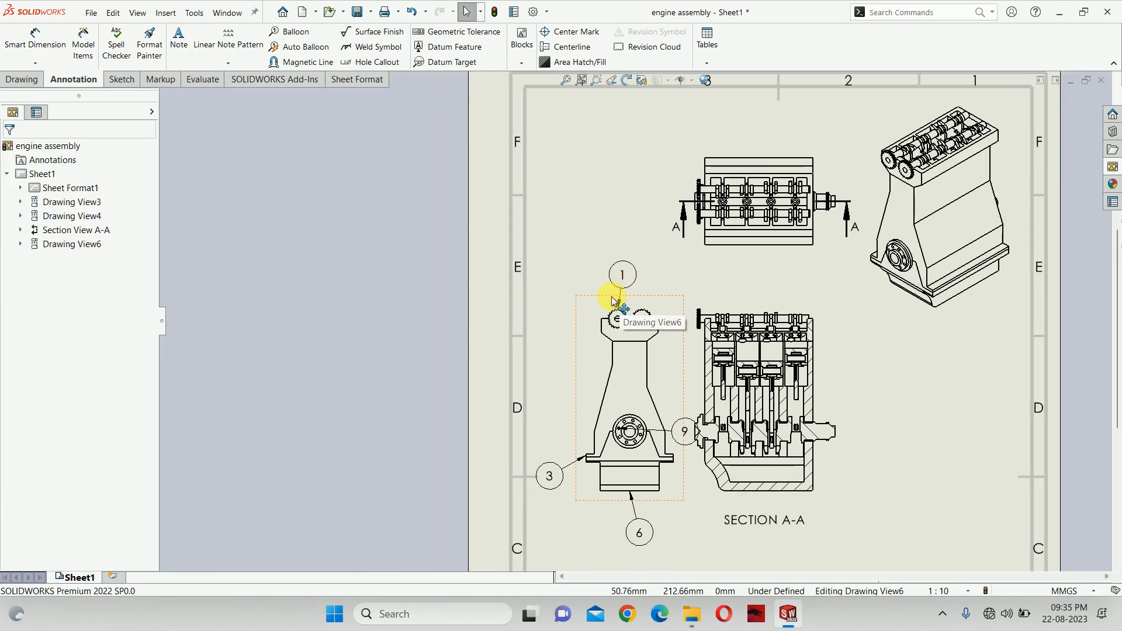
# Add a circular item-number balloon to the cylinder cover's left edge in the end view, placing it left of the view
pyautogui.click(287, 31)
pyautogui.scroll(-8, 584, 325)
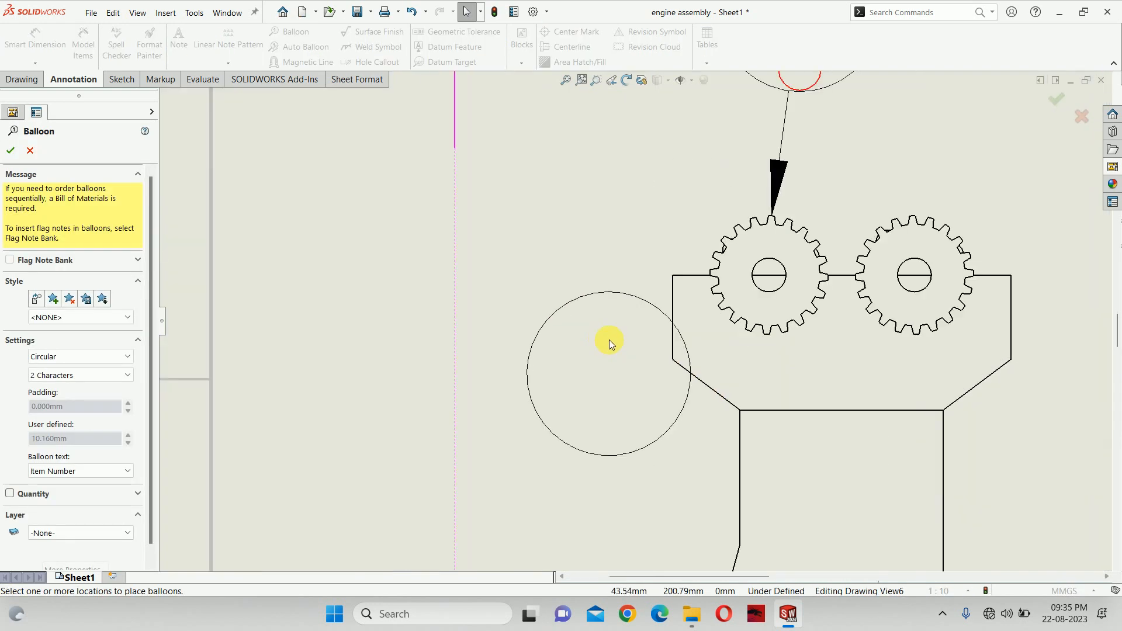
pyautogui.click(673, 346)
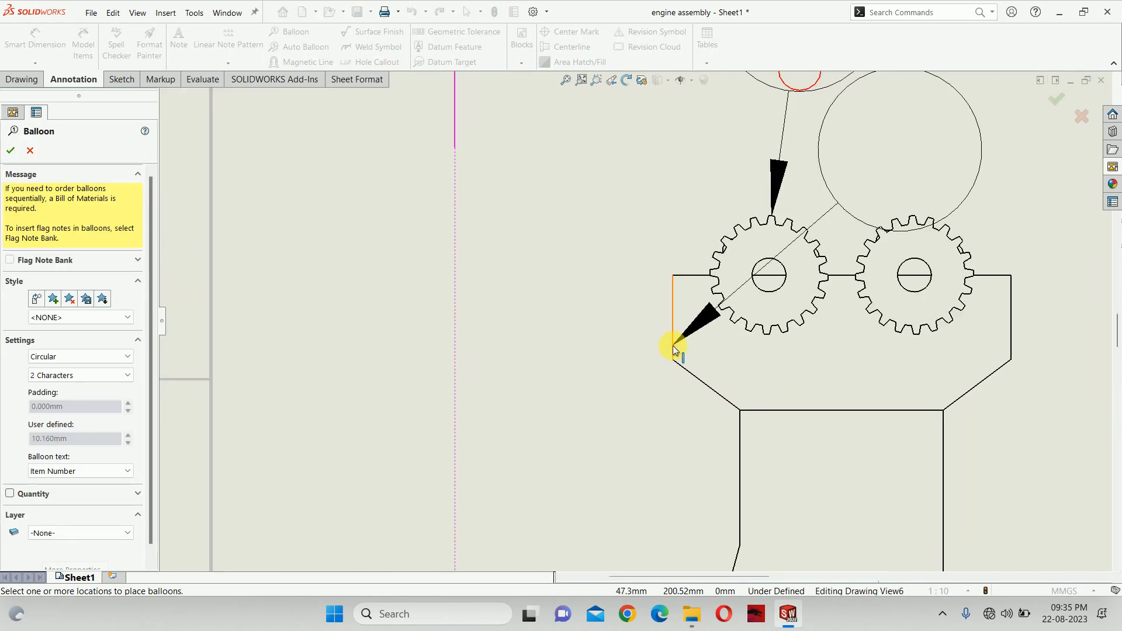
pyautogui.scroll(1, 514, 275)
pyautogui.scroll(2, 466, 287)
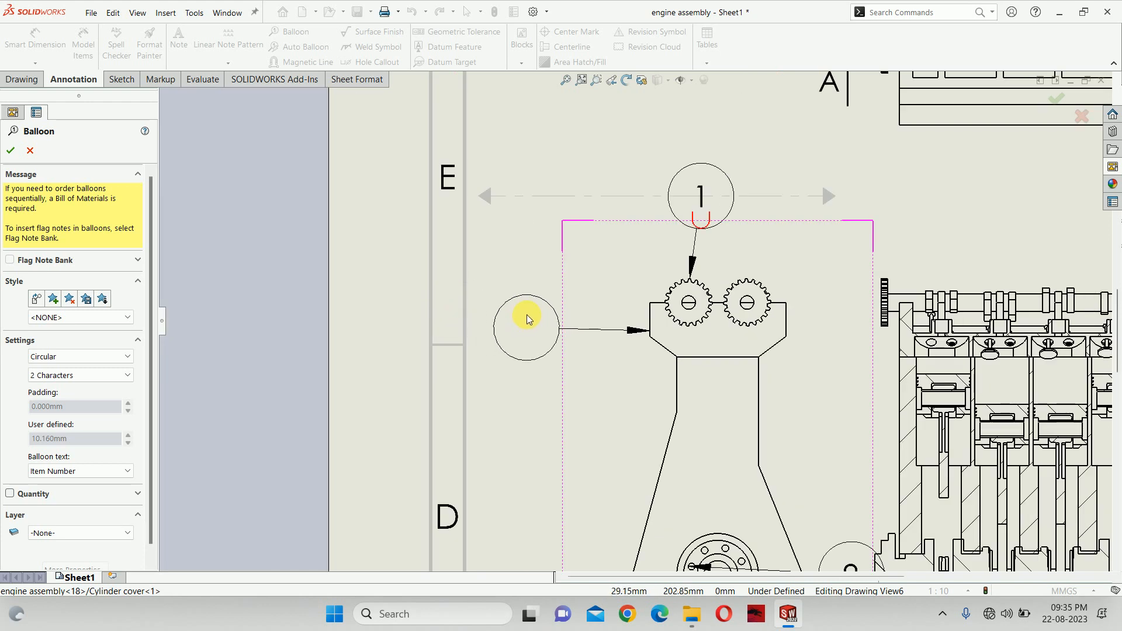
pyautogui.click(524, 320)
pyautogui.scroll(1, 529, 316)
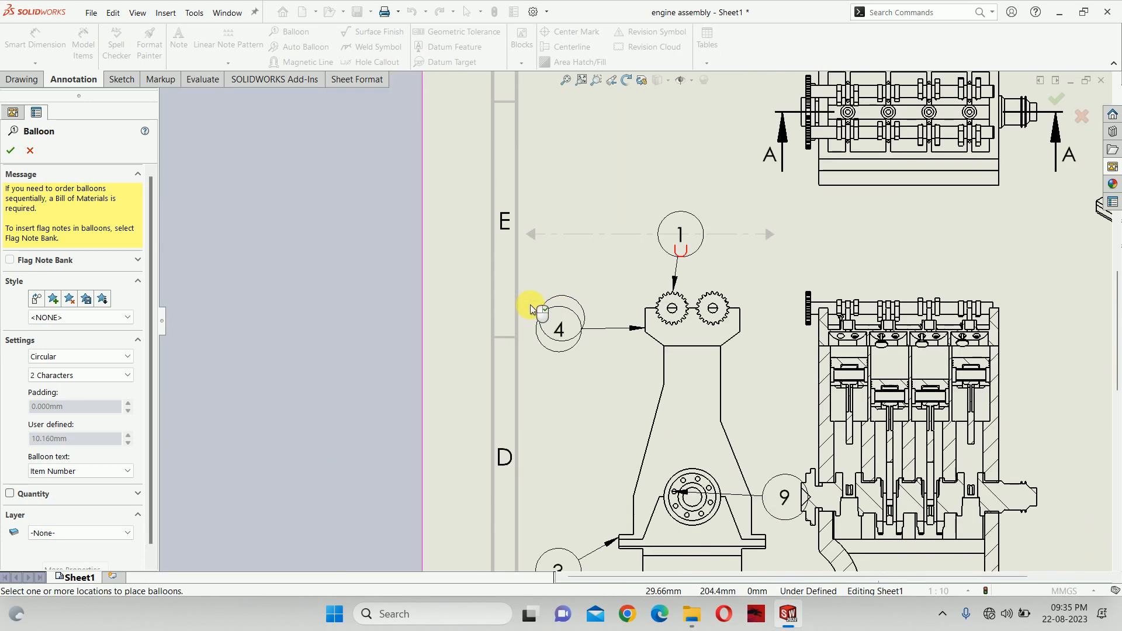
pyautogui.scroll(2, 532, 310)
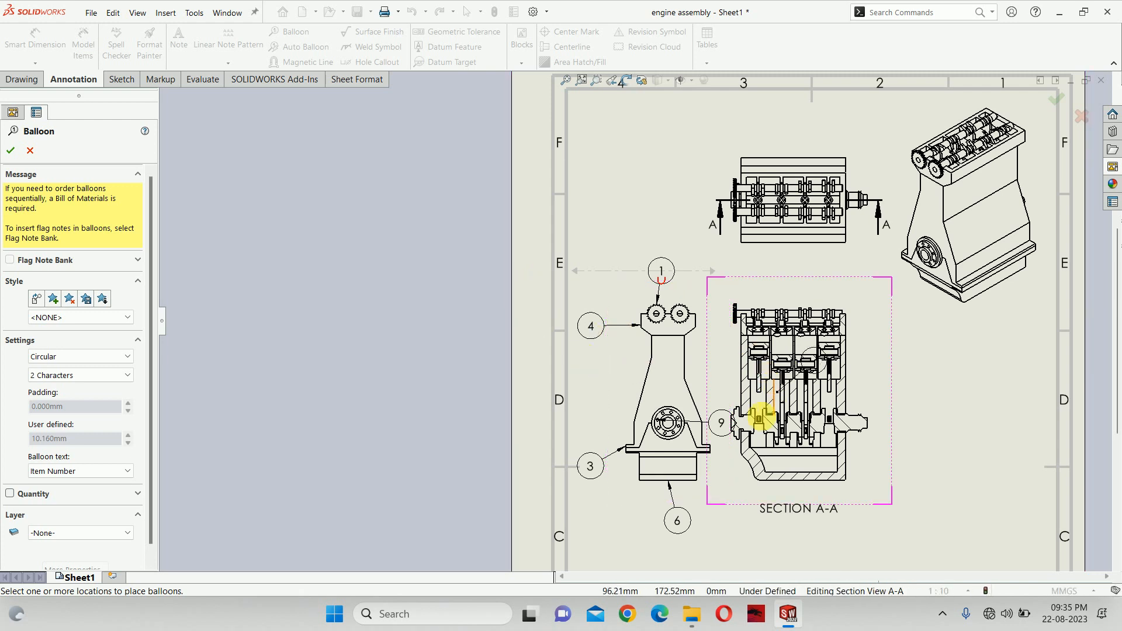
pyautogui.scroll(-2, 725, 408)
pyautogui.press('space')
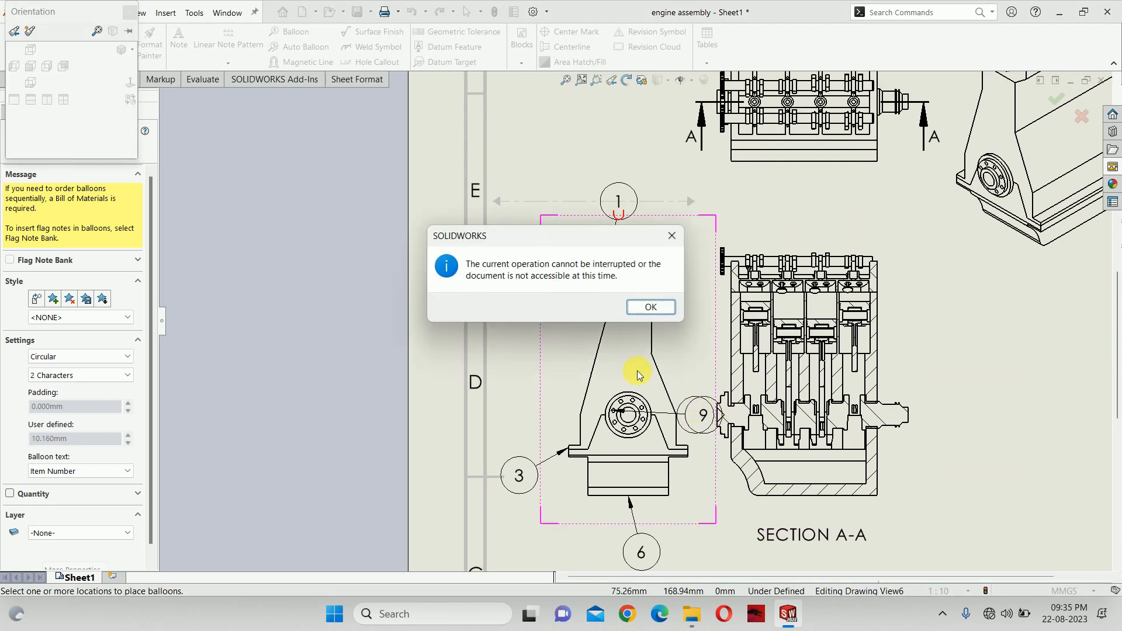
pyautogui.click(650, 306)
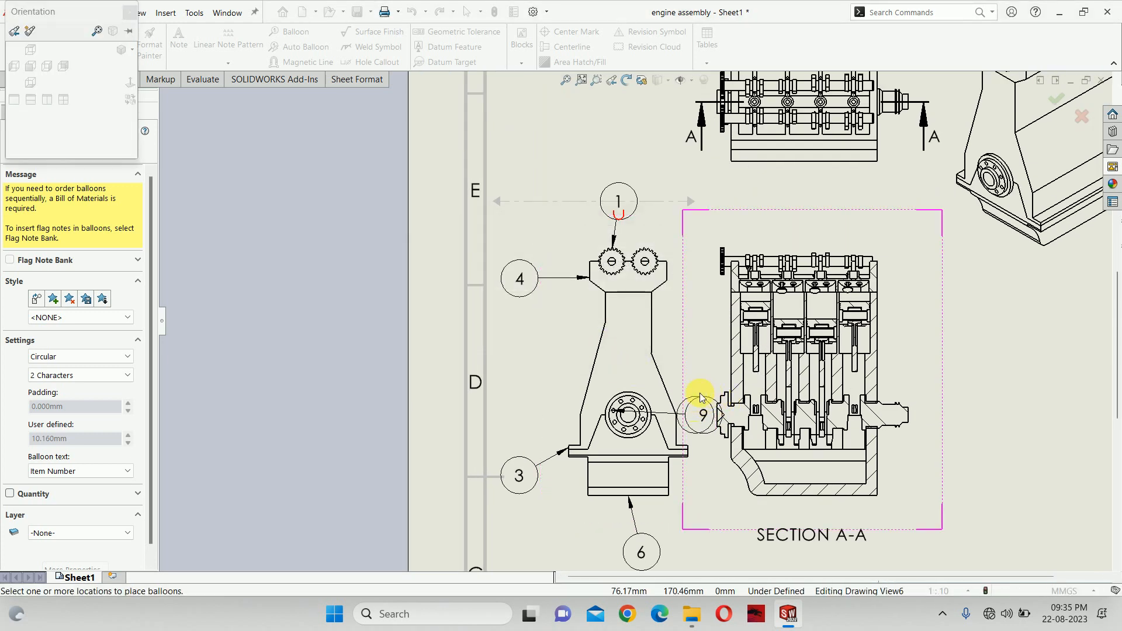
pyautogui.click(41, 72)
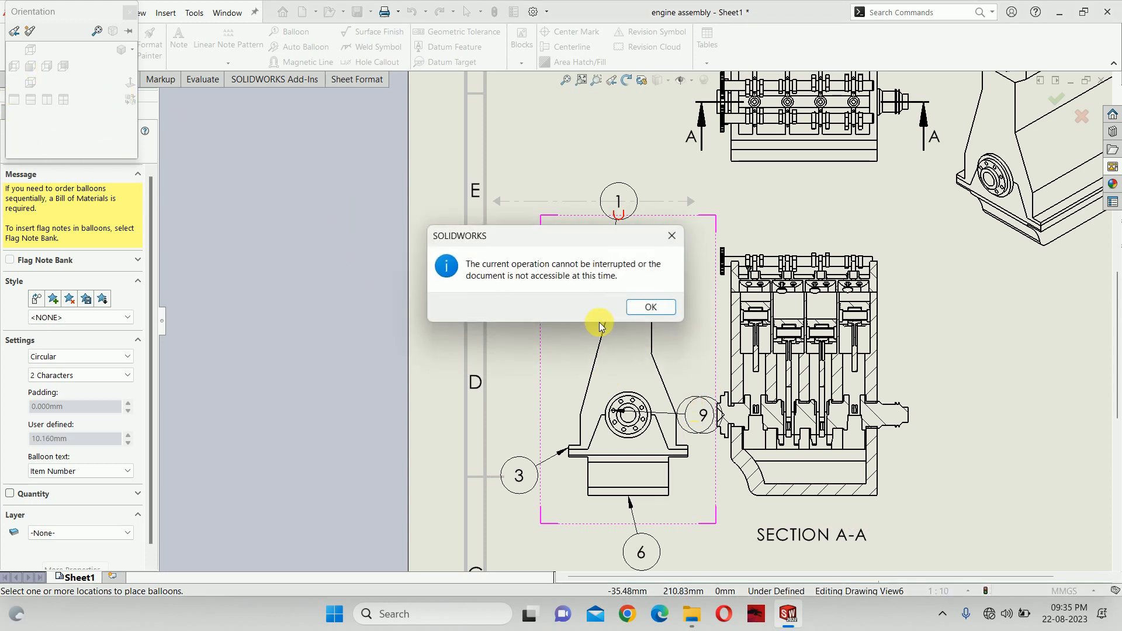
pyautogui.click(650, 305)
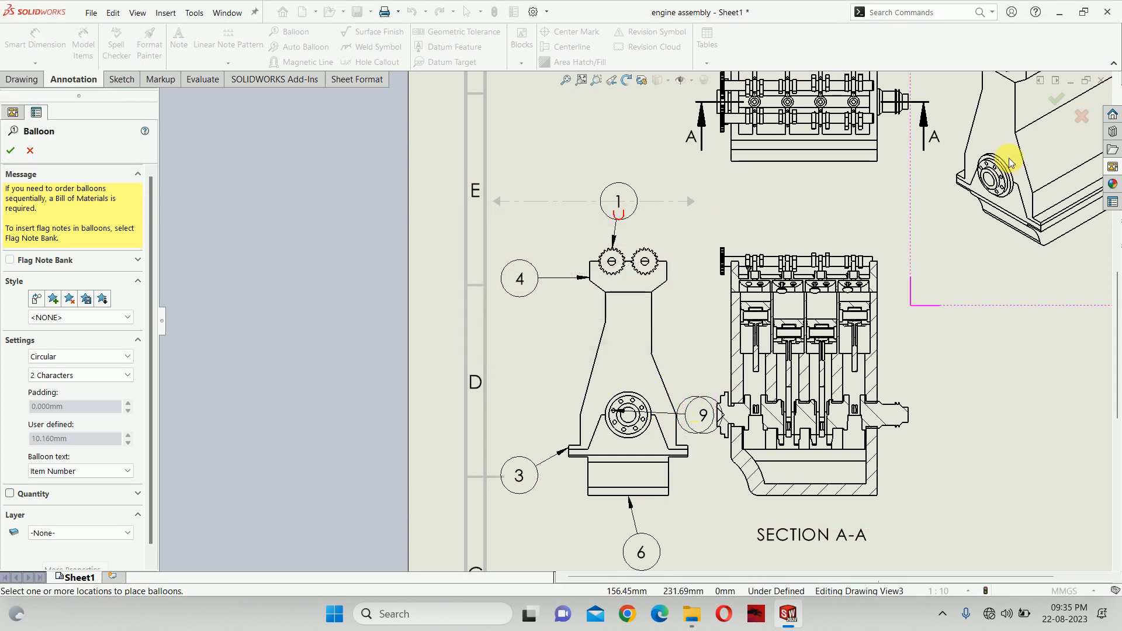
pyautogui.click(1052, 103)
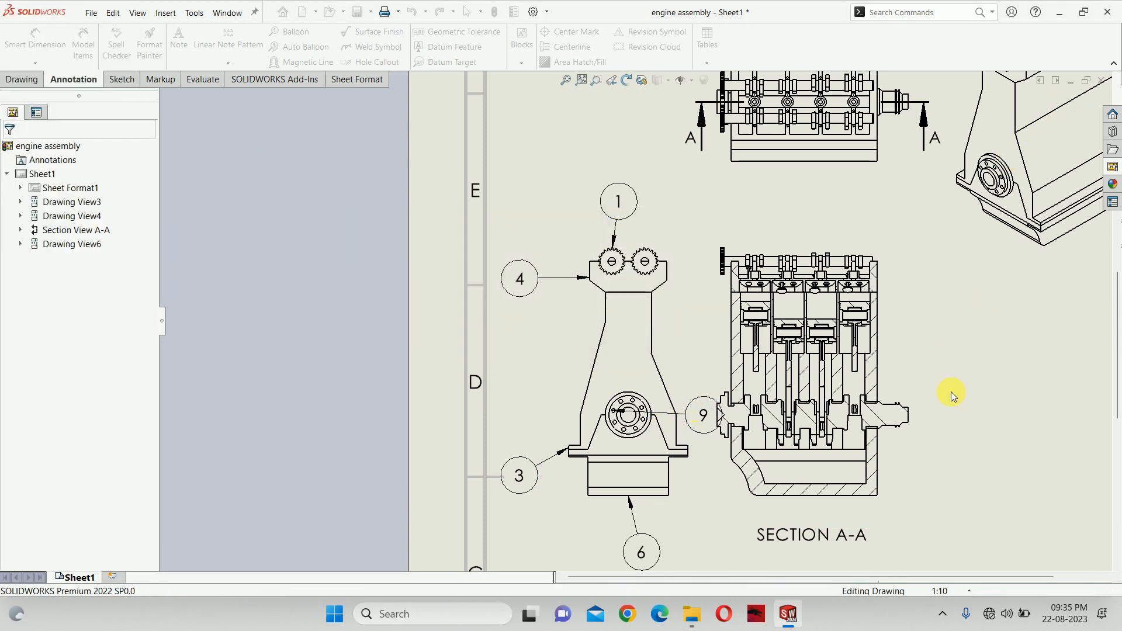
# Move balloon 9 to the left side of the end view, between balloons 4 and 3
pyautogui.click(690, 401)
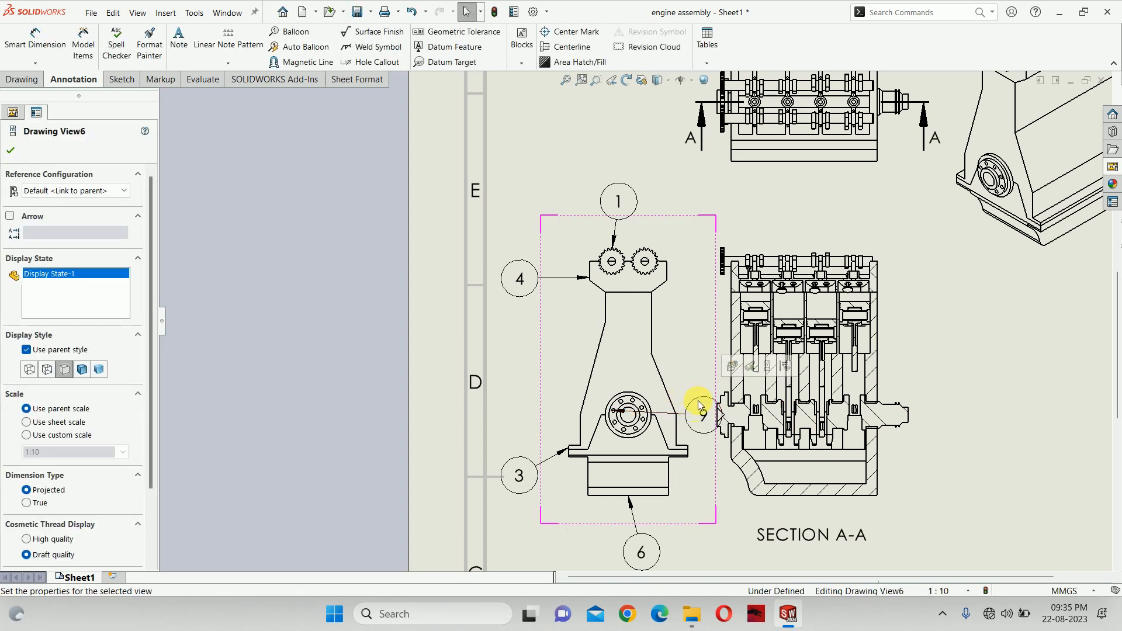
pyautogui.moveTo(690, 422); pyautogui.dragTo(634, 397)
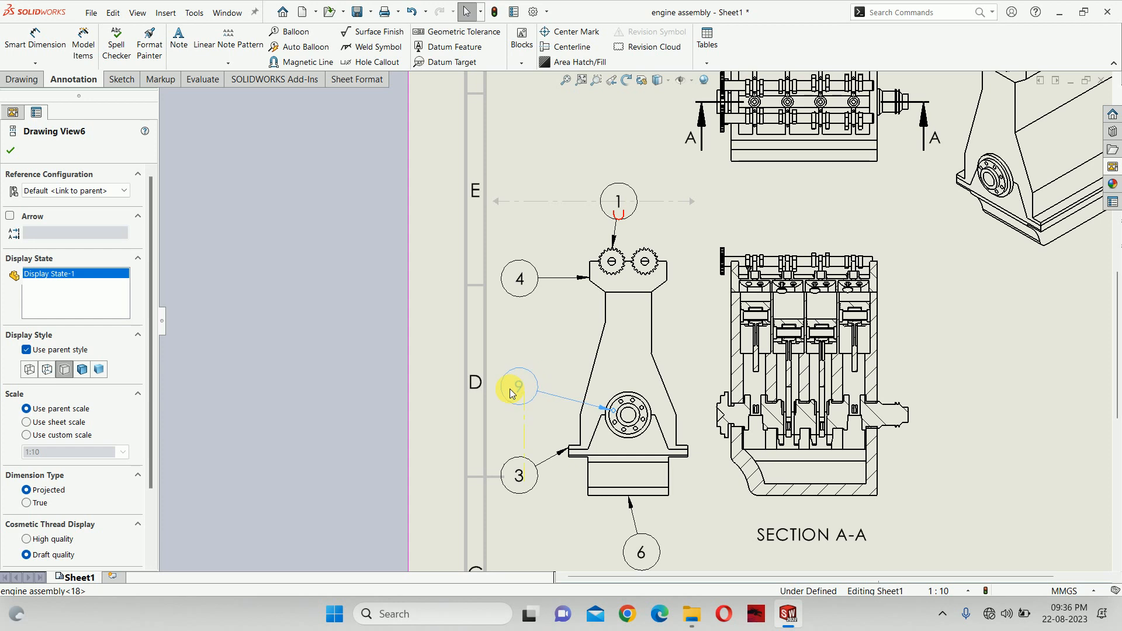
pyautogui.moveTo(512, 393); pyautogui.dragTo(513, 391)
# Add circular auto balloons around Section A-A, attached to edges with multiple instances ignored and magnetic lines inserted
pyautogui.scroll(3, 633, 435)
pyautogui.scroll(-5, 637, 451)
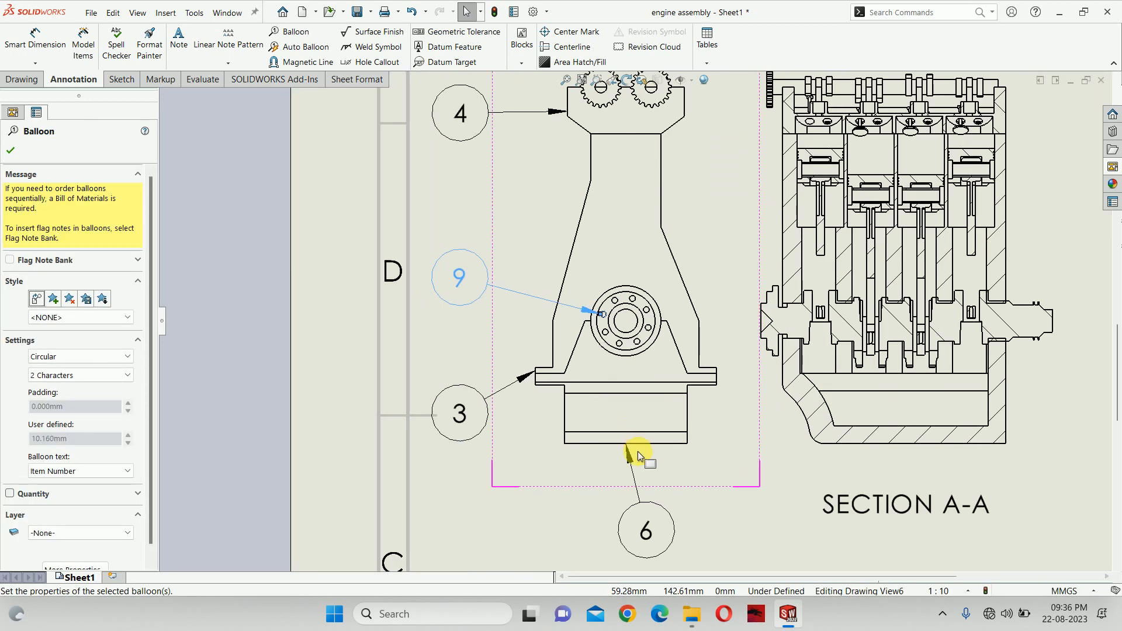
pyautogui.scroll(-1, 635, 450)
pyautogui.scroll(5, 622, 379)
pyautogui.scroll(-4, 789, 260)
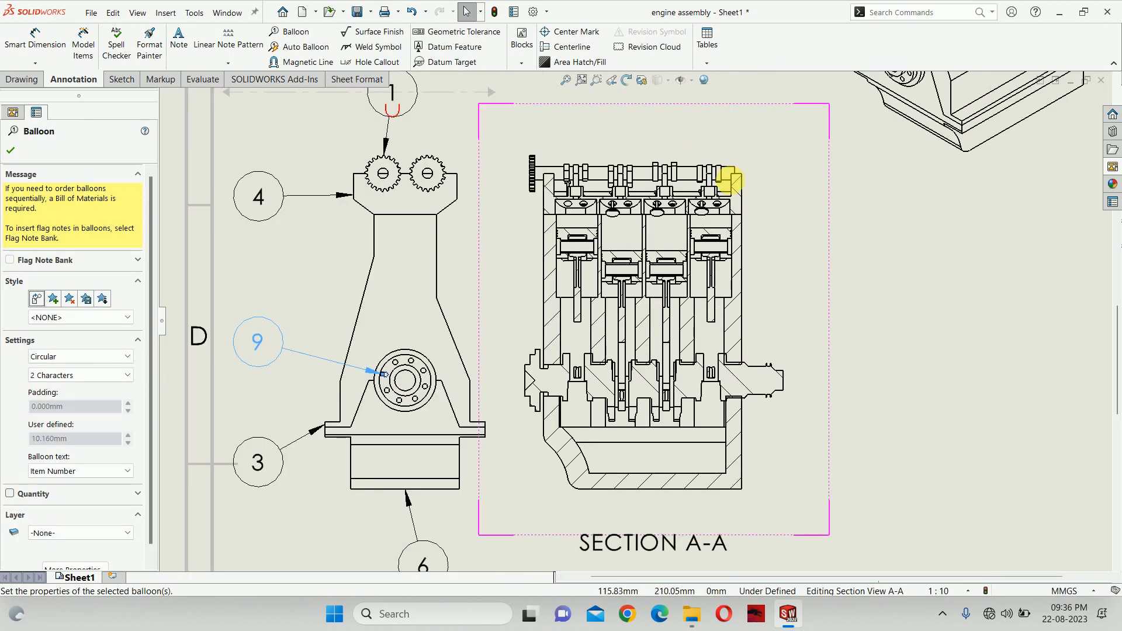
pyautogui.click(803, 292)
pyautogui.scroll(3, 825, 324)
pyautogui.scroll(-2, 770, 322)
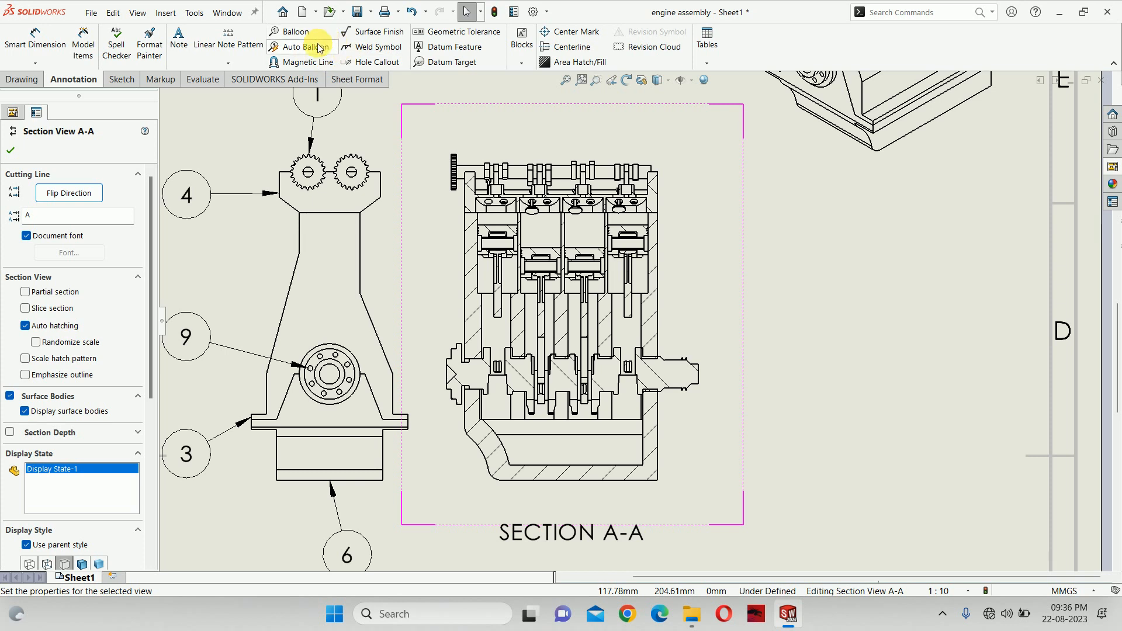
pyautogui.click(299, 47)
pyautogui.scroll(1, 641, 272)
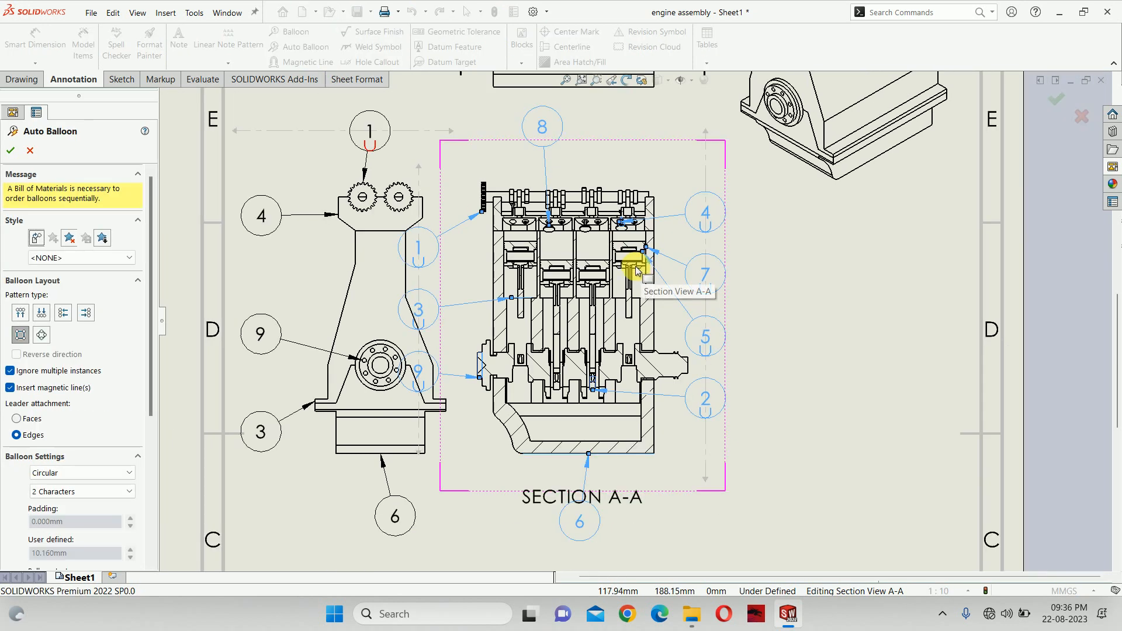
pyautogui.click(1044, 117)
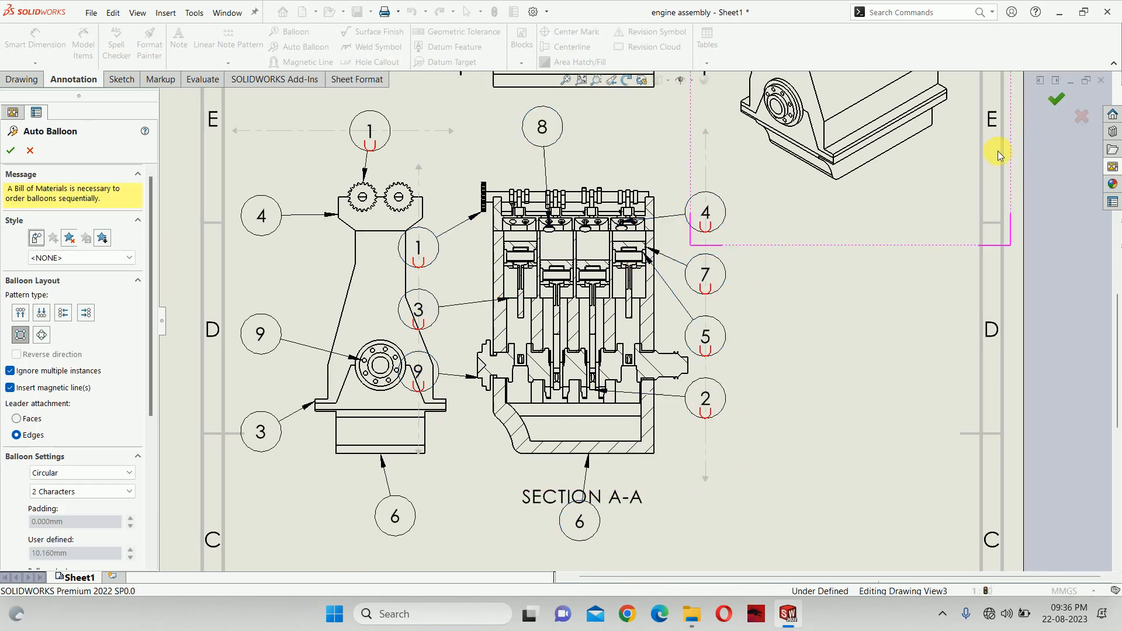
# Try moving the end view left beyond the sheet border, and undo both that move and the auto balloons on Section A-A
pyautogui.press('f')
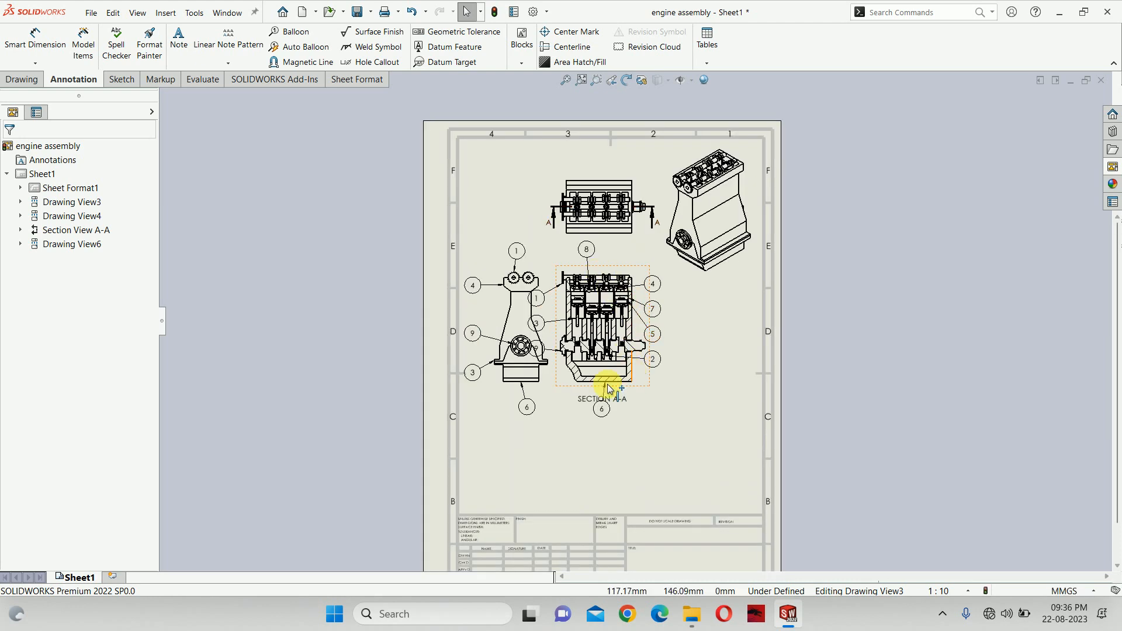
pyautogui.scroll(-1, 560, 385)
pyautogui.moveTo(542, 394); pyautogui.dragTo(400, 394)
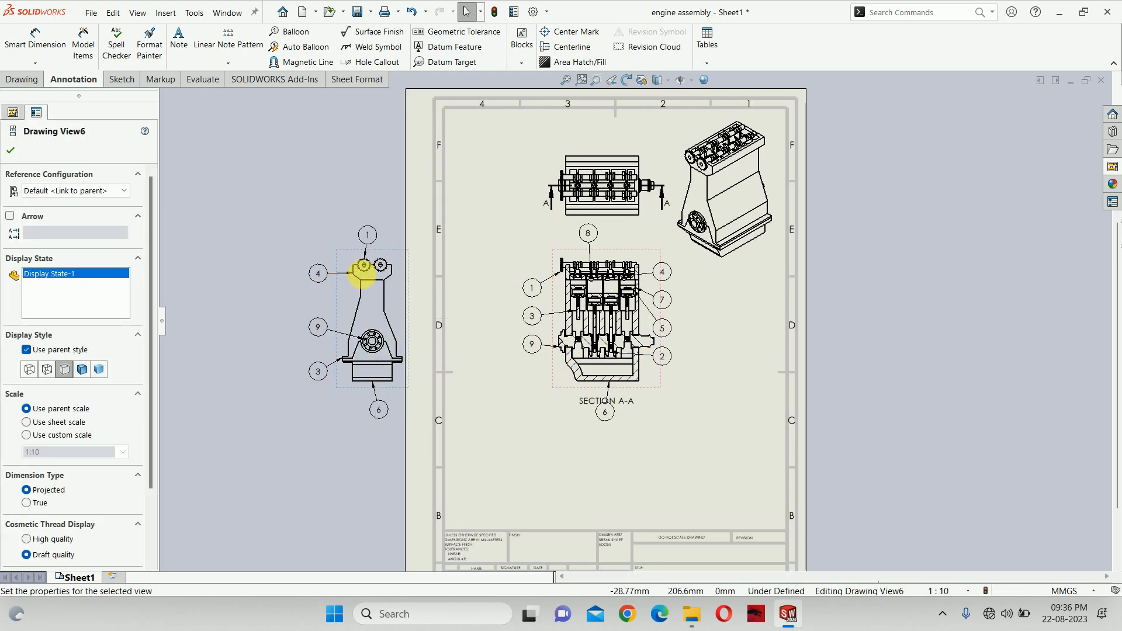
pyautogui.hotkey('ctrl', 'z')
pyautogui.hotkey('ctrl', 'z')
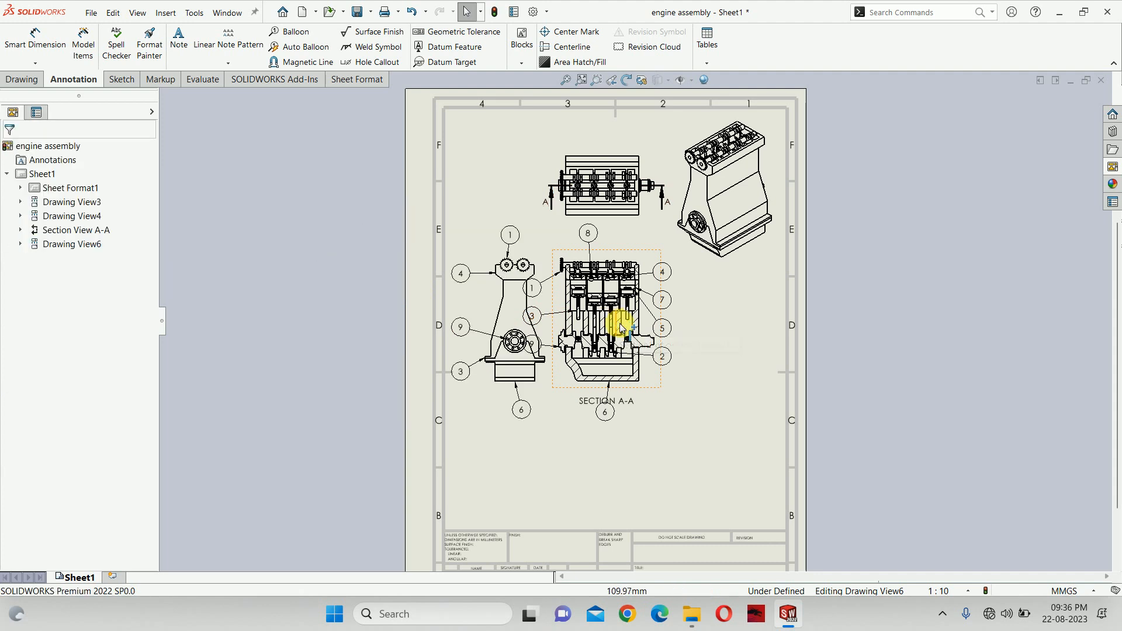
pyautogui.click(654, 299)
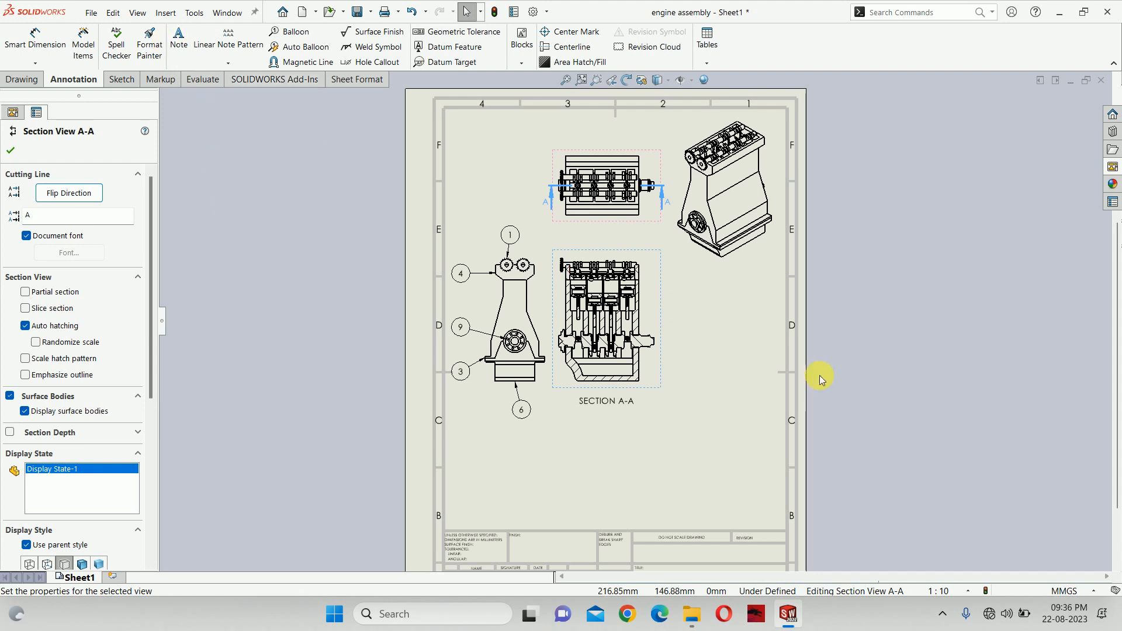
pyautogui.click(762, 376)
pyautogui.click(306, 47)
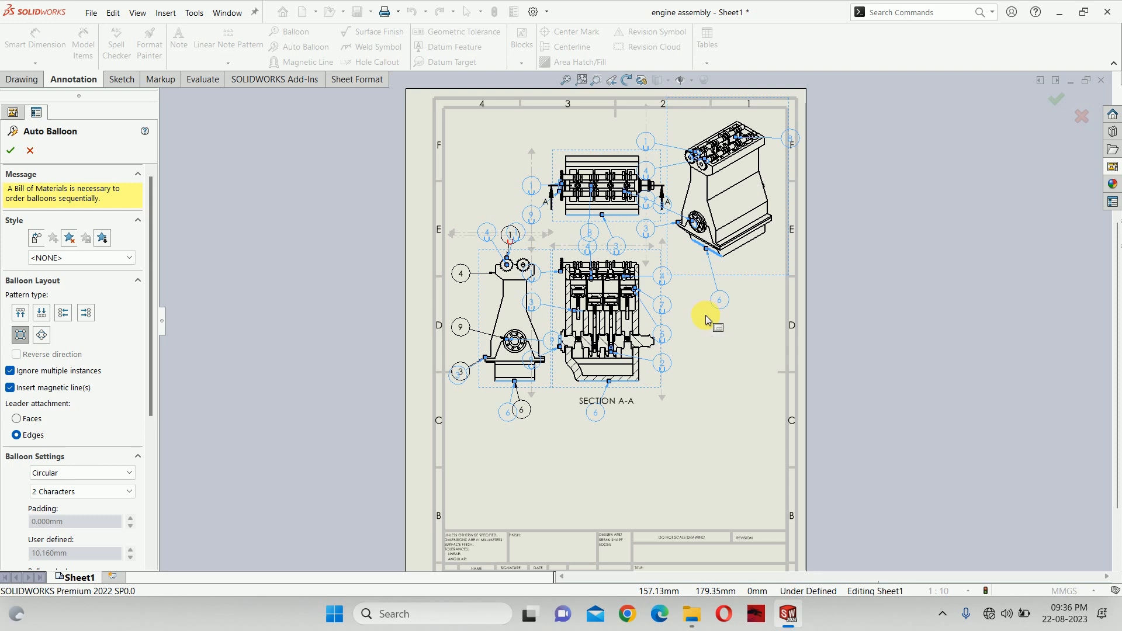
pyautogui.click(1078, 123)
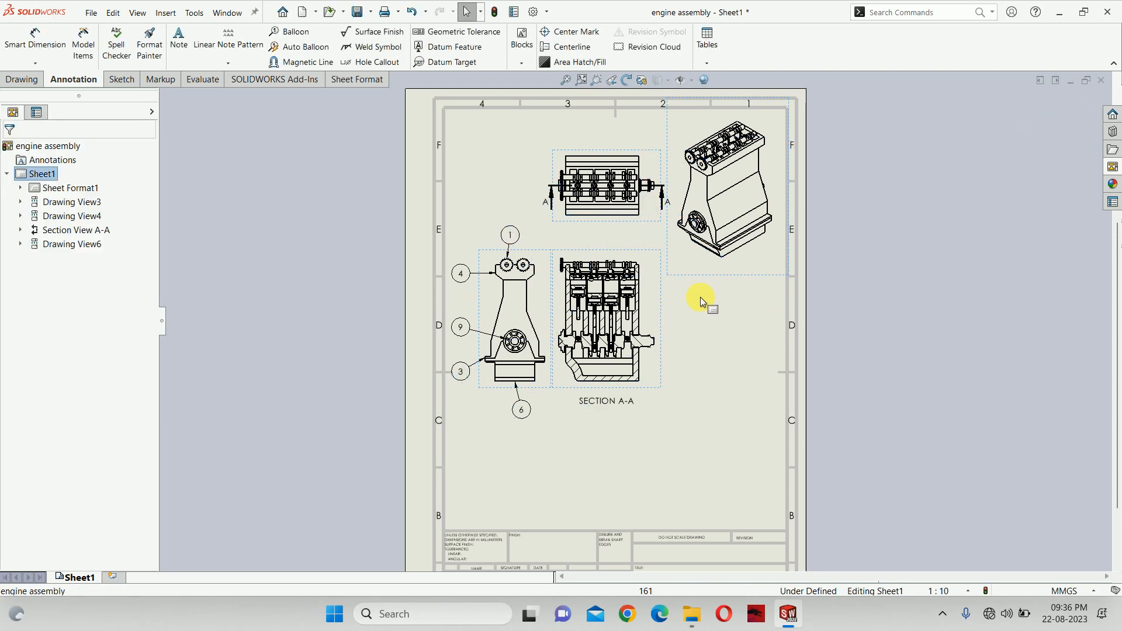
# Auto-balloon Section A-A with circular item-number balloons in a square layout, using edge-attached leaders, ignored multiple instances and magnetic lines
pyautogui.scroll(-4, 672, 310)
pyautogui.click(645, 320)
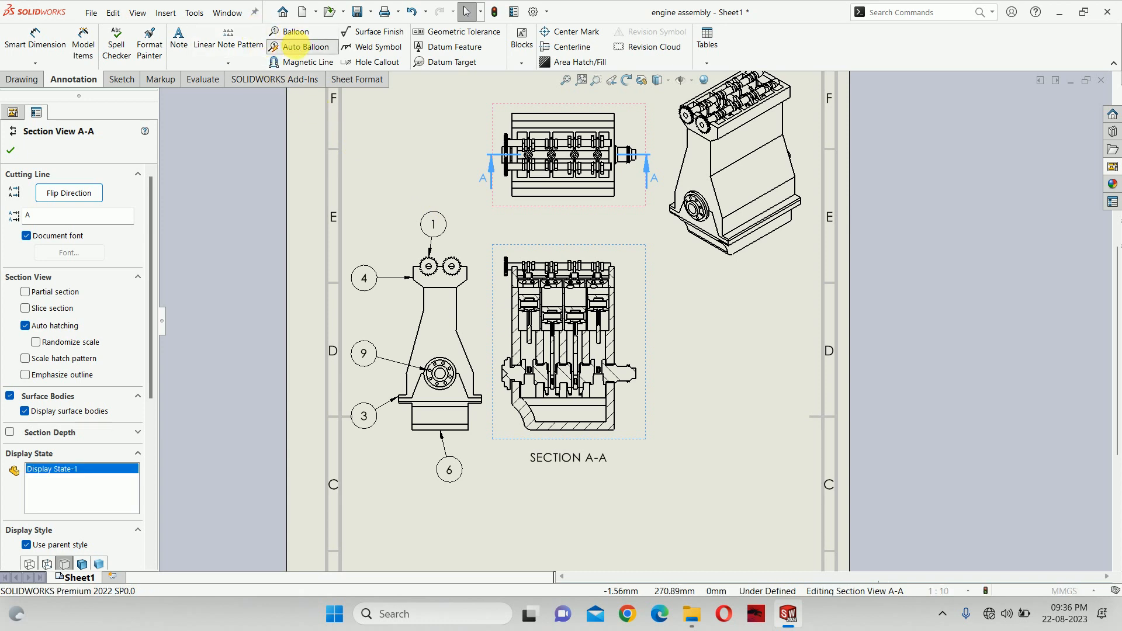
pyautogui.click(297, 48)
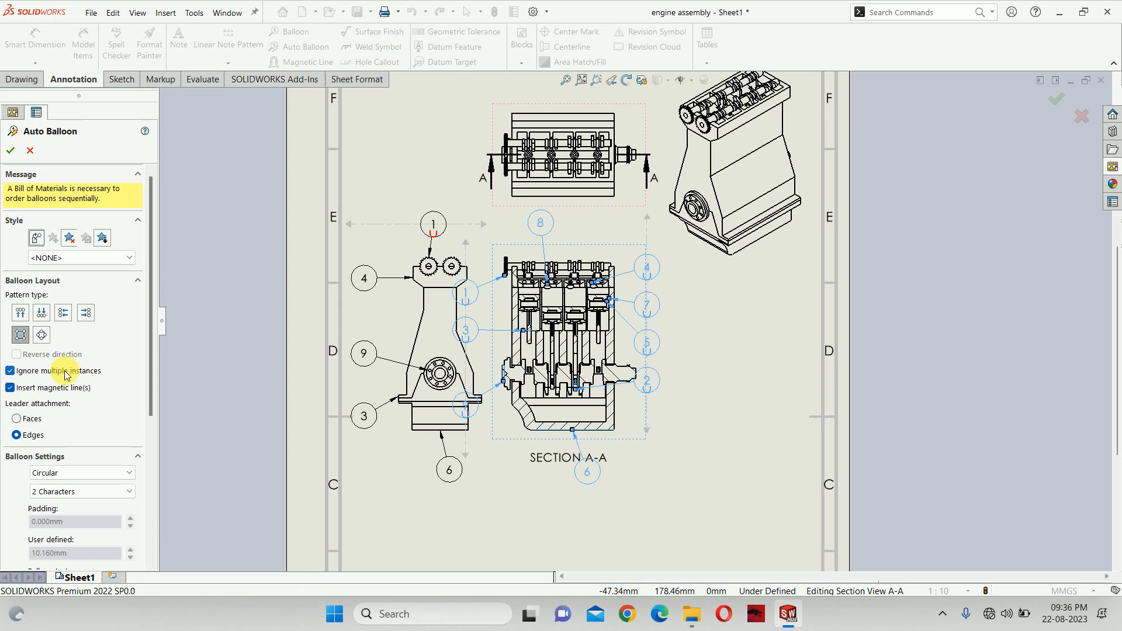
pyautogui.click(44, 373)
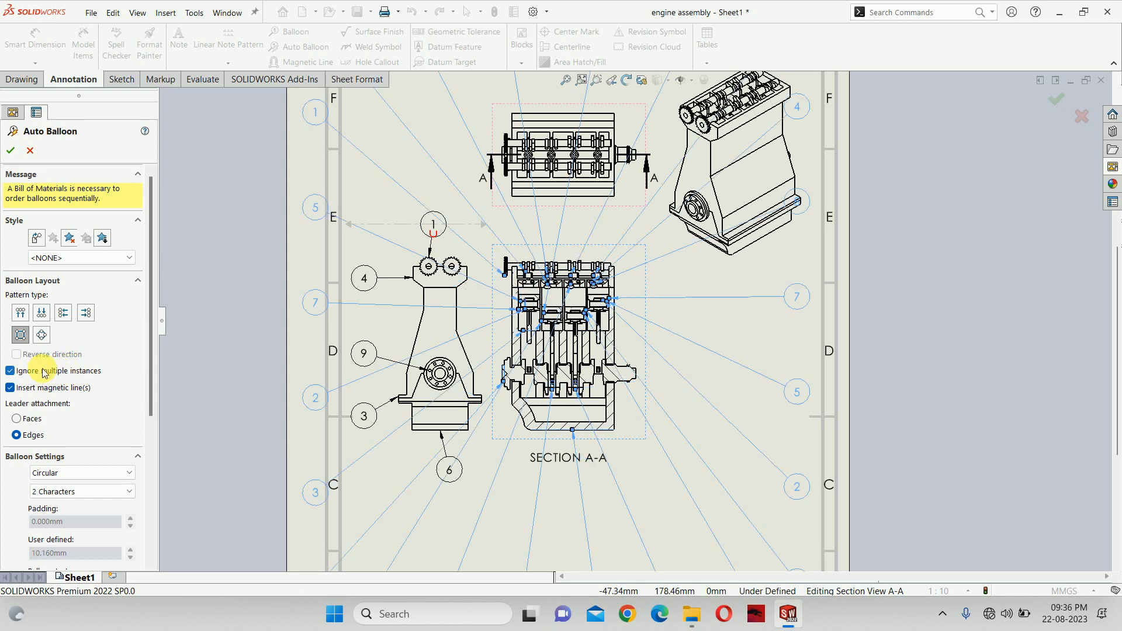
pyautogui.click(45, 372)
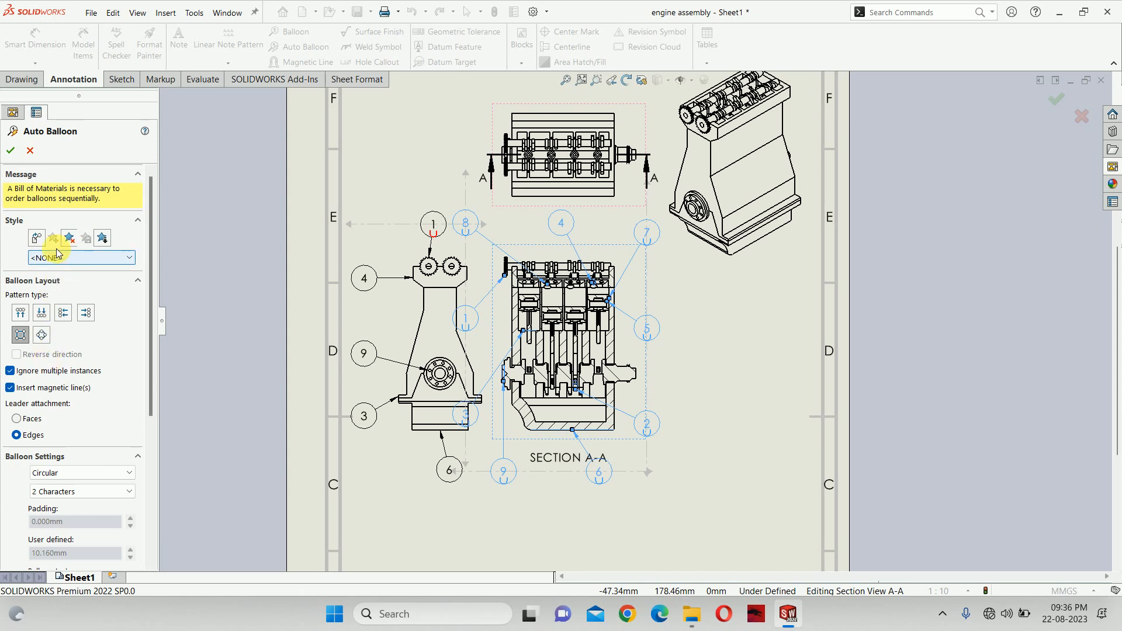
pyautogui.scroll(-5, 67, 326)
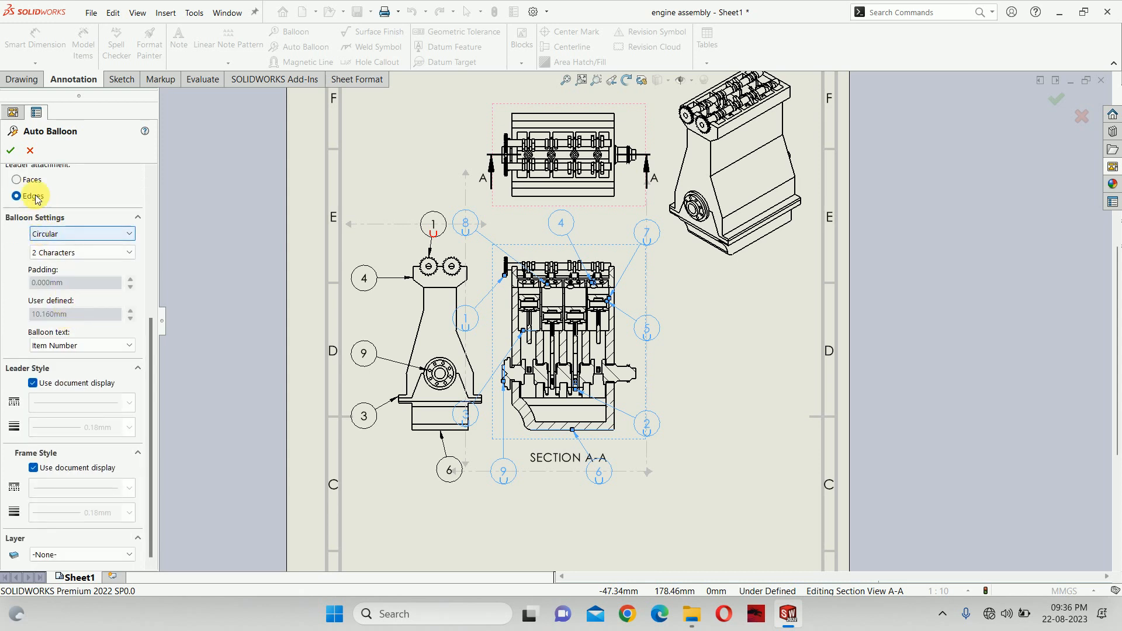
pyautogui.scroll(2, 35, 184)
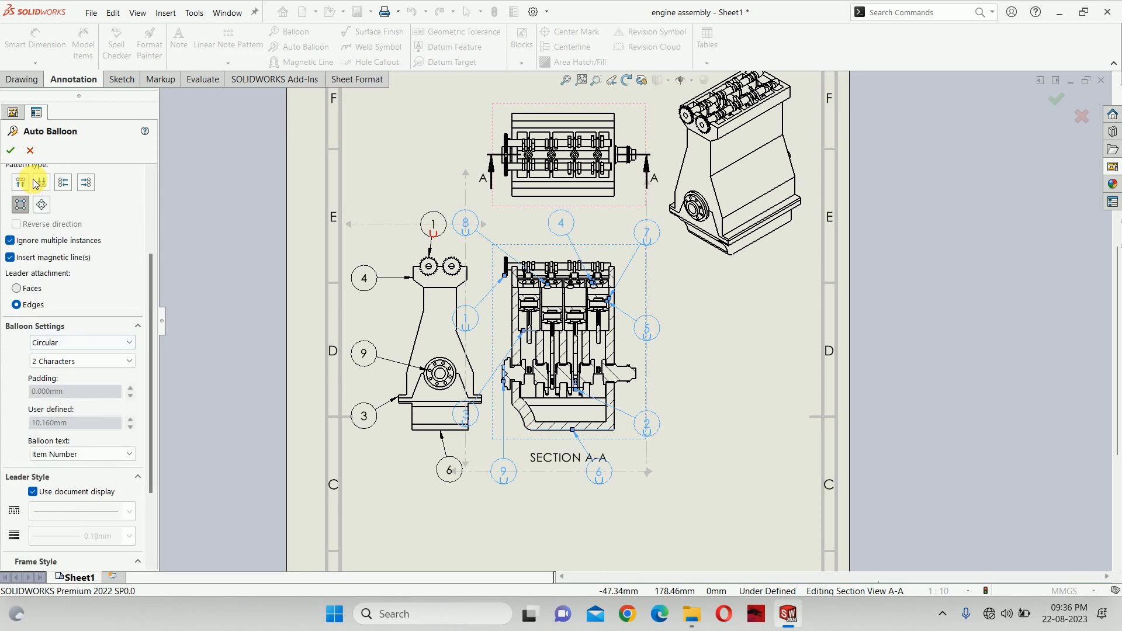
pyautogui.click(17, 288)
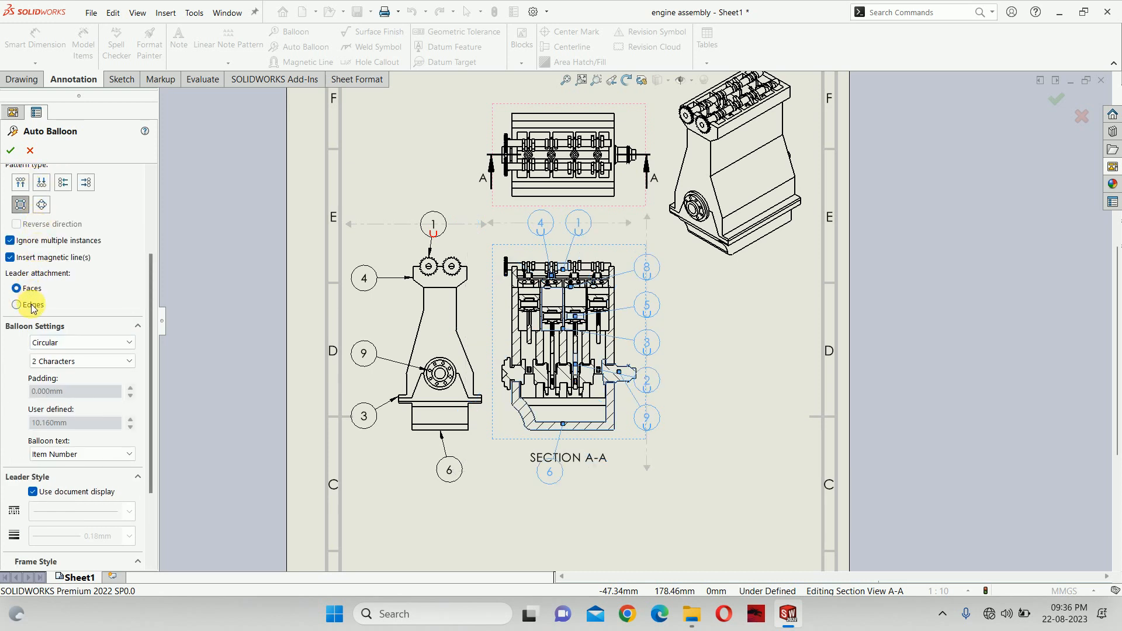
pyautogui.click(32, 305)
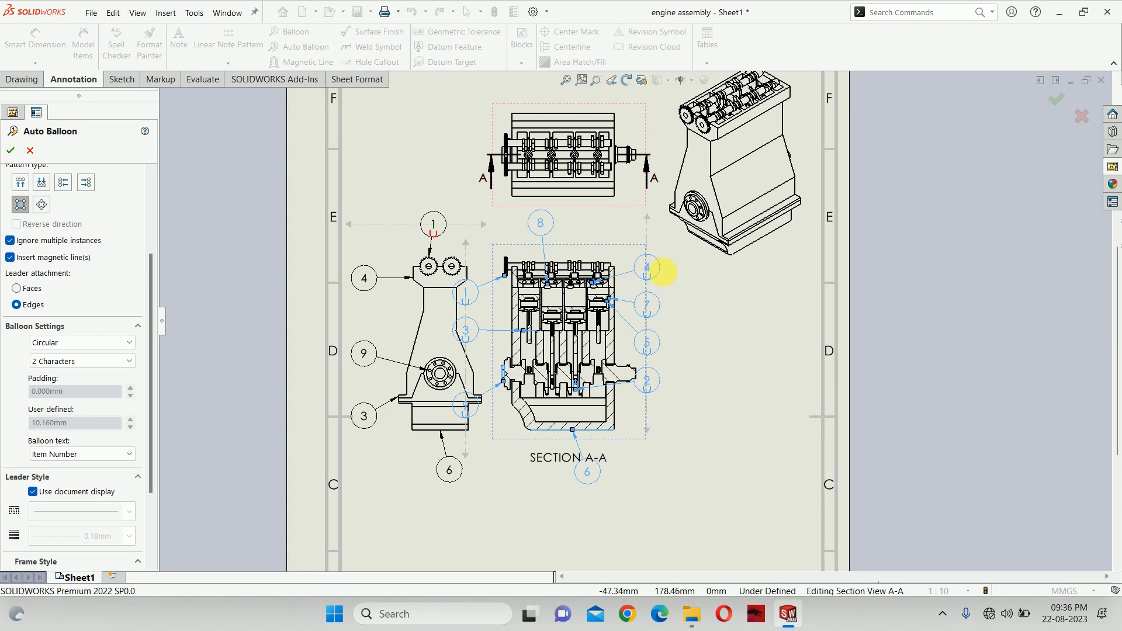
pyautogui.click(1061, 92)
# Move Section A-A slightly upward on the sheet together with the aligned end view
pyautogui.scroll(-3, 615, 286)
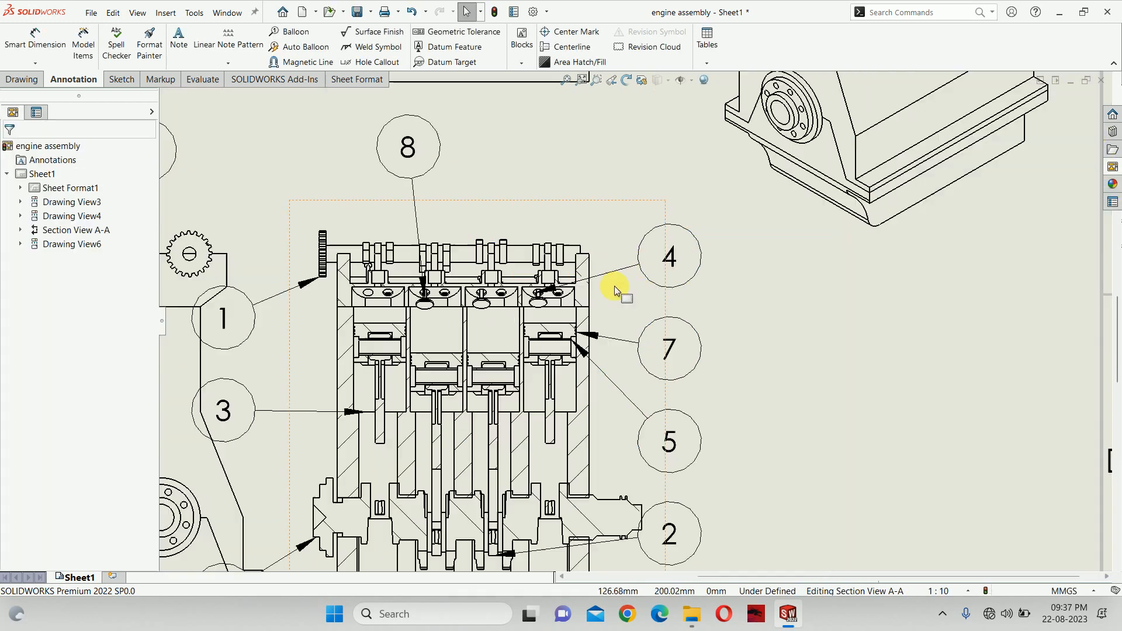
pyautogui.scroll(2, 579, 261)
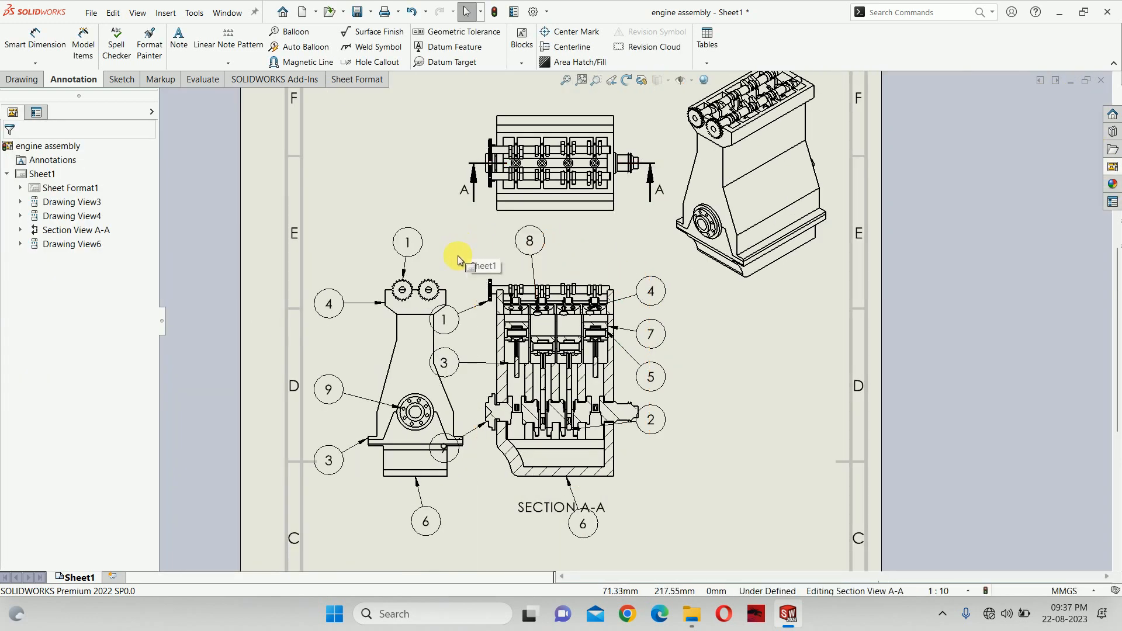
pyautogui.click(643, 479)
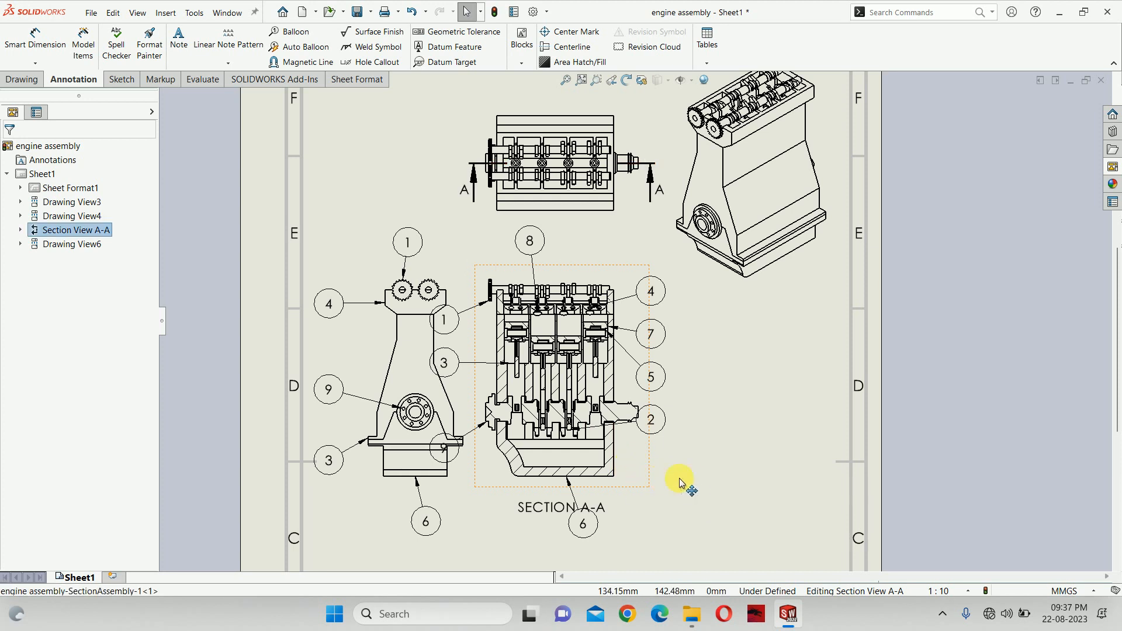
pyautogui.moveTo(647, 454); pyautogui.dragTo(647, 443)
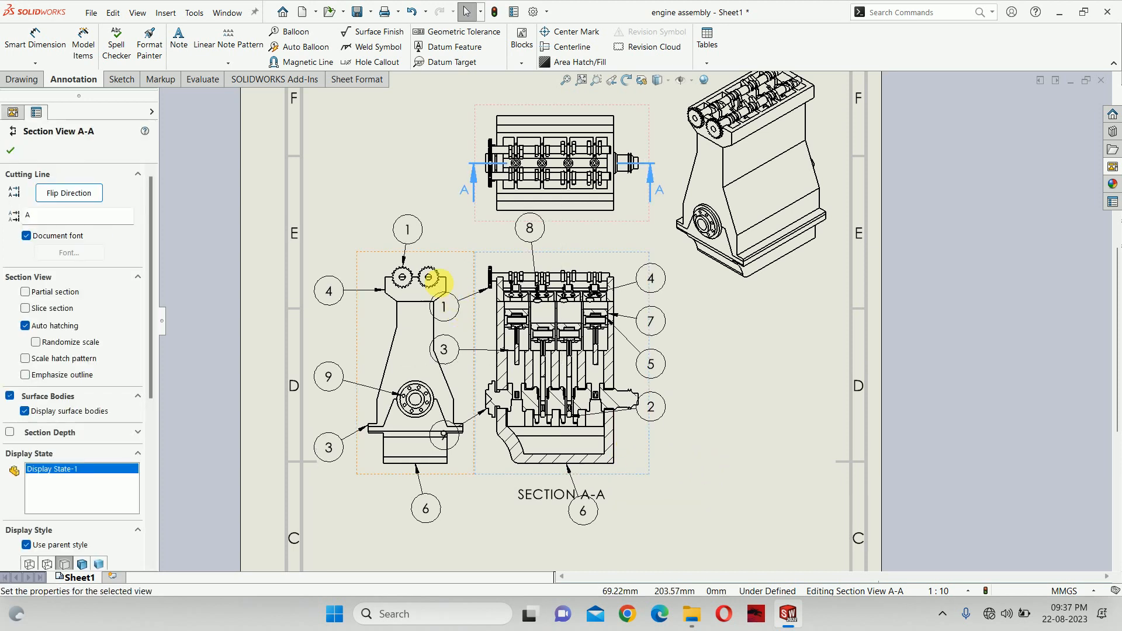
# Delete the duplicate balloons 1, 3 and 4 from Section A-A
pyautogui.click(466, 305)
pyautogui.press('Delete')
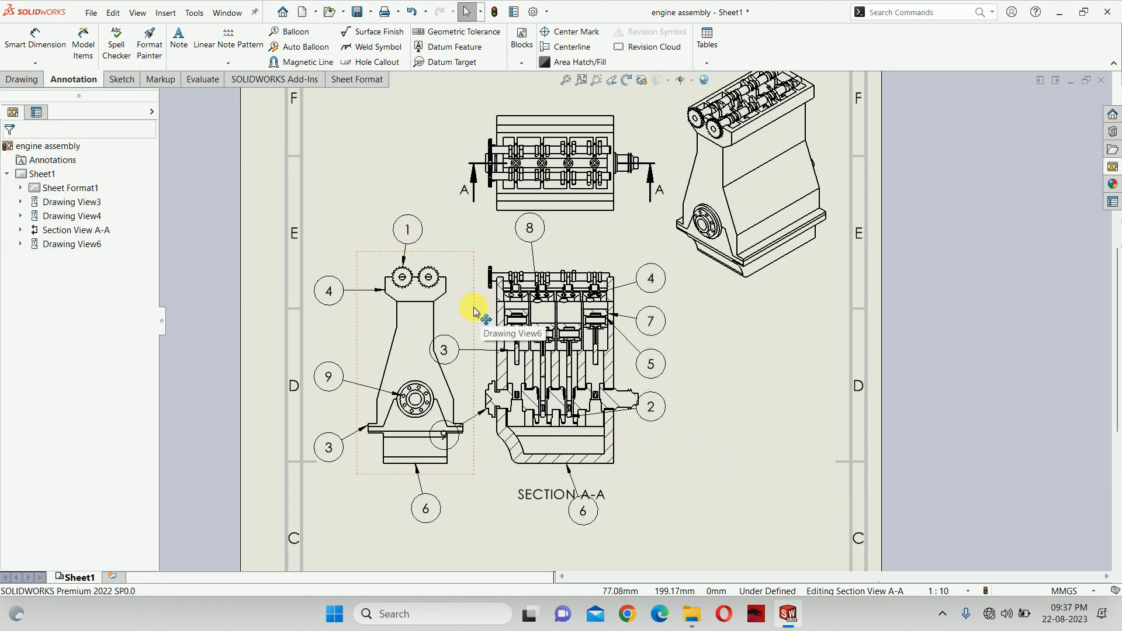
pyautogui.scroll(-3, 475, 315)
pyautogui.moveTo(477, 356); pyautogui.dragTo(513, 321)
pyautogui.press('Delete')
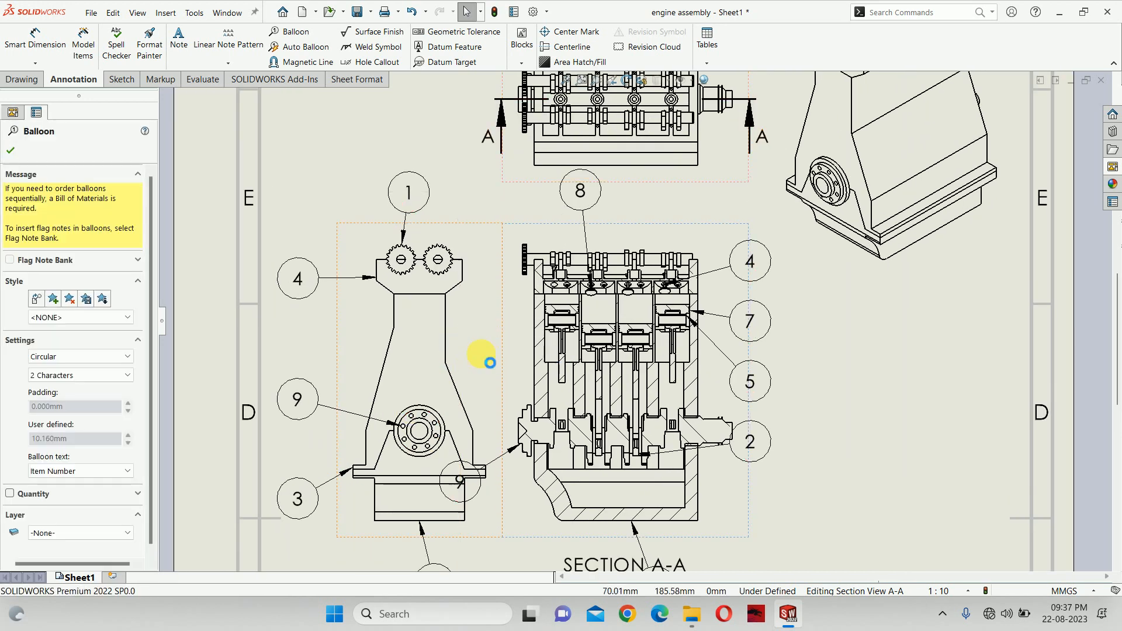
pyautogui.scroll(2, 531, 327)
pyautogui.scroll(1, 531, 327)
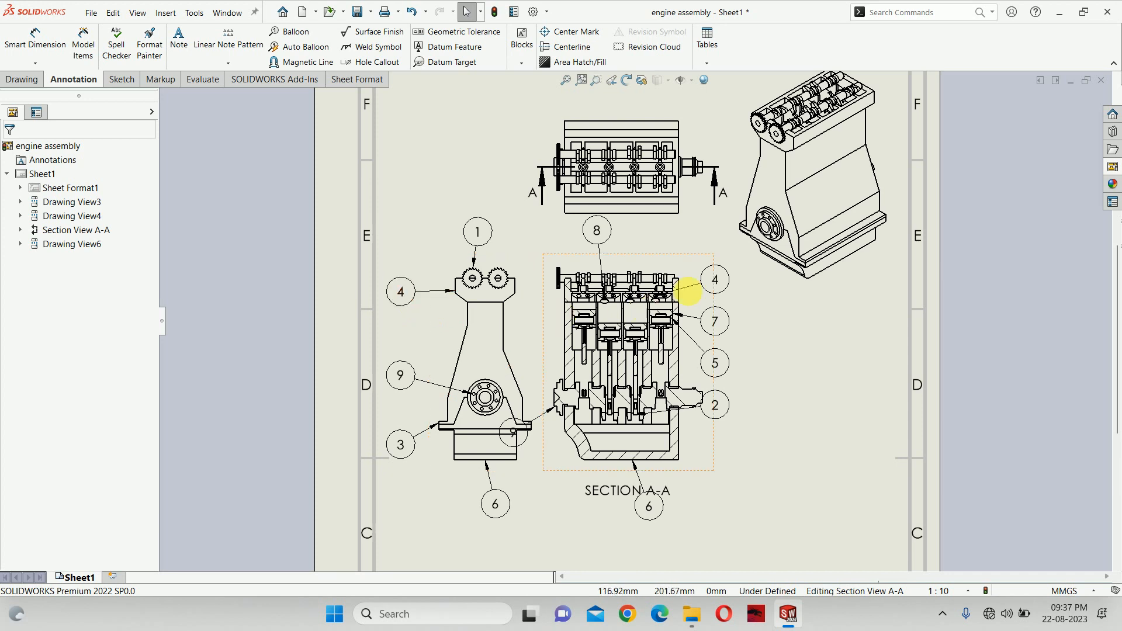
pyautogui.click(730, 274)
pyautogui.press('Delete')
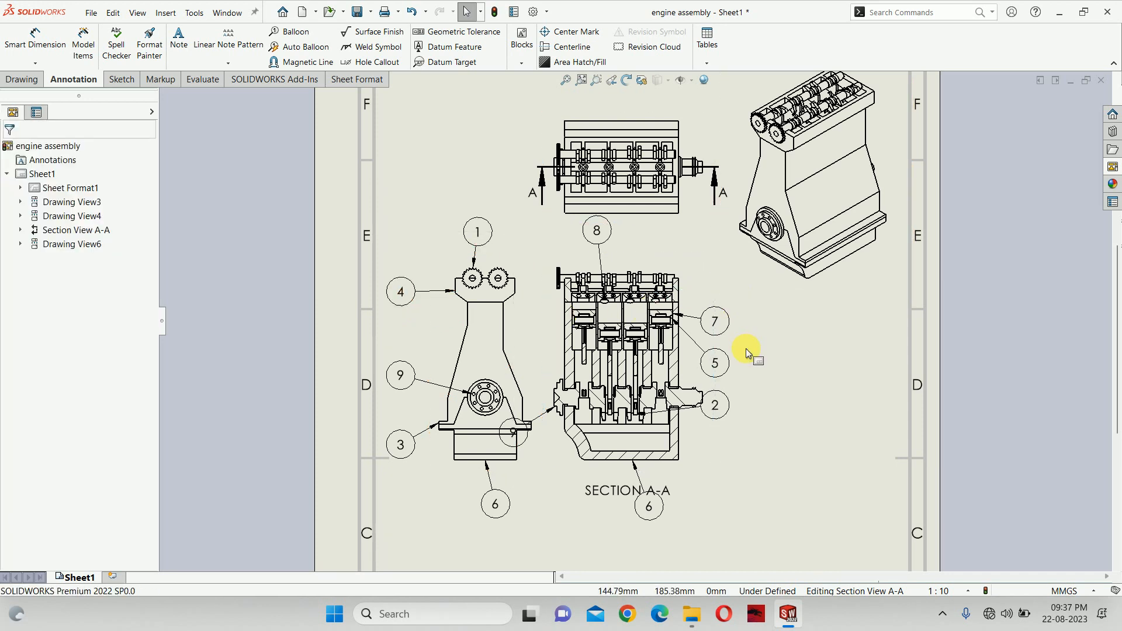
# Move Section A-A's balloon 6 to the right, clear of the section label
pyautogui.moveTo(655, 513); pyautogui.dragTo(682, 510)
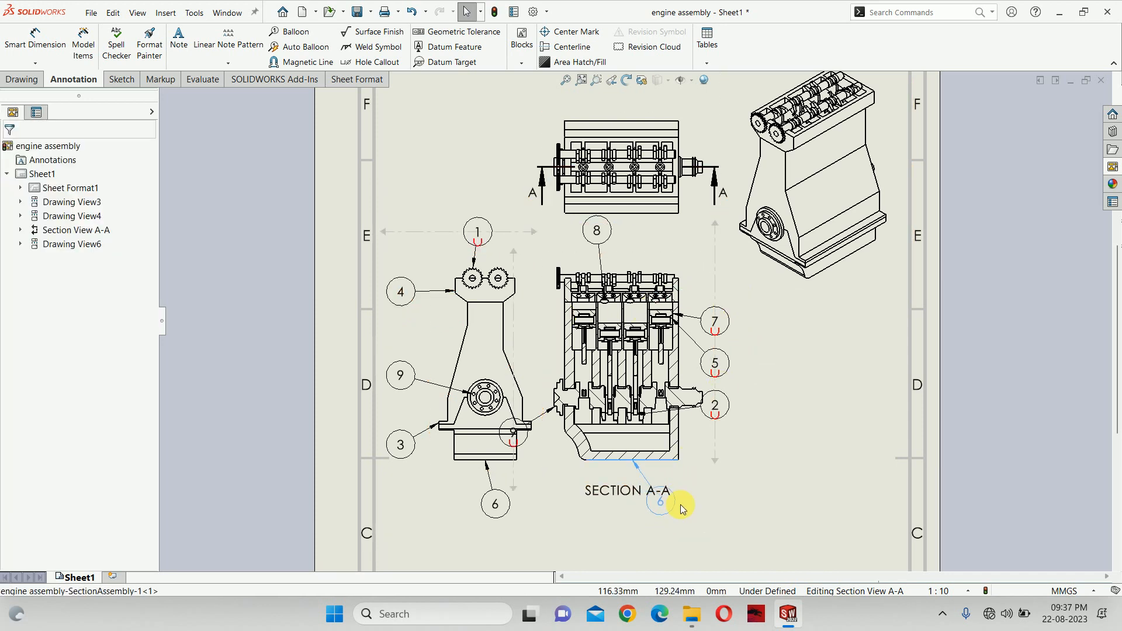
# Delete the duplicate balloon 6 from Section A-A and spread balloons 2 and 7 farther away from balloon 5
pyautogui.press('Delete')
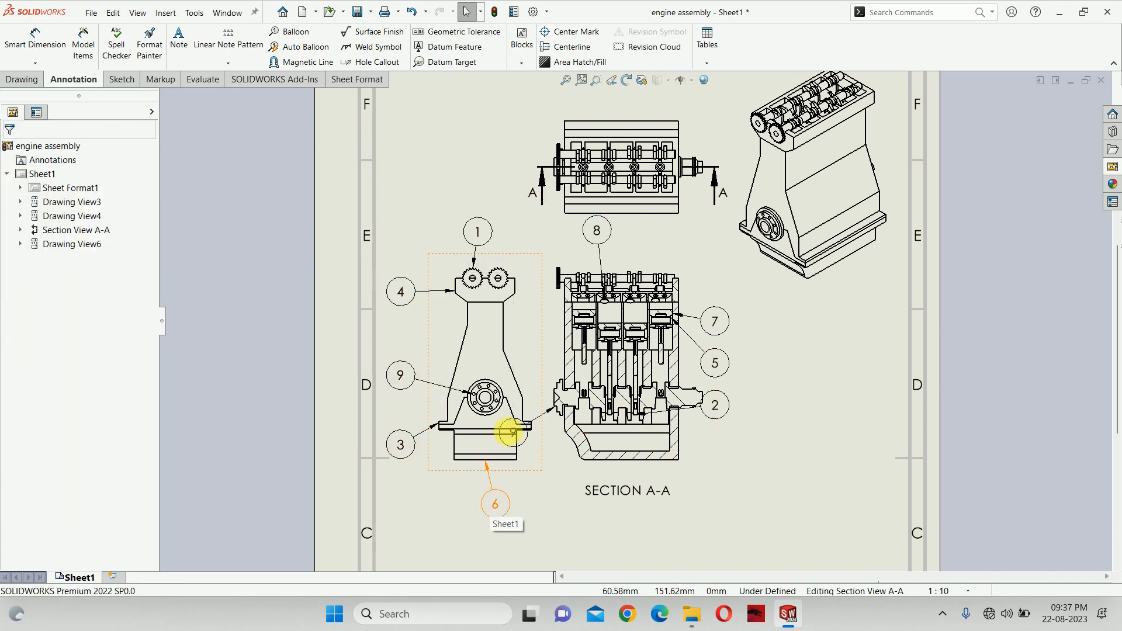
pyautogui.moveTo(725, 419); pyautogui.dragTo(723, 435)
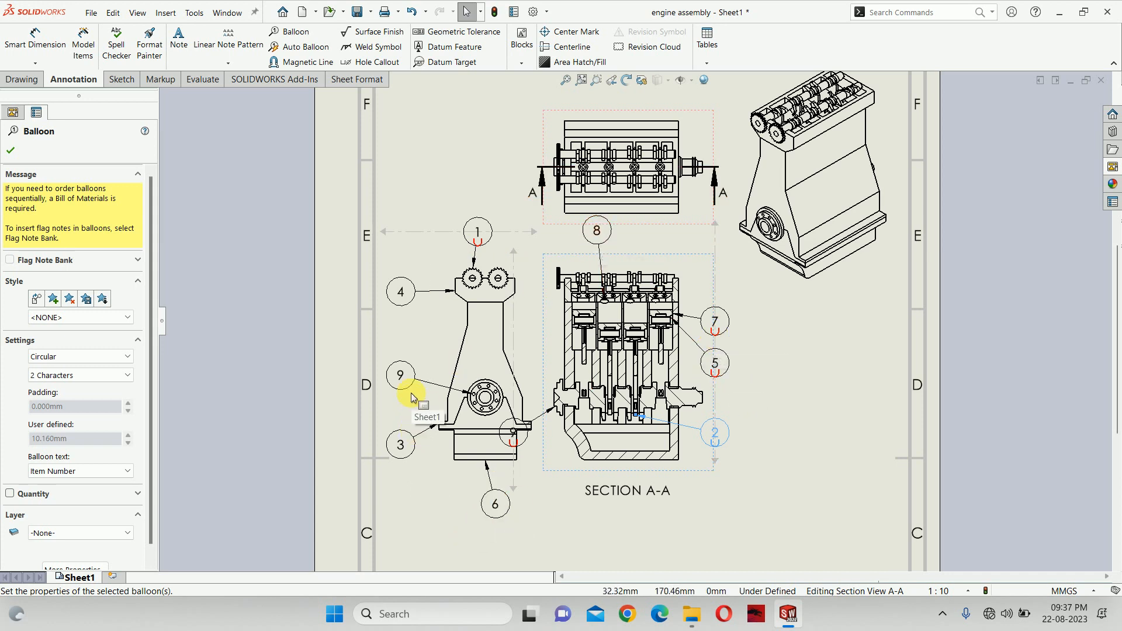
pyautogui.scroll(-3, 764, 327)
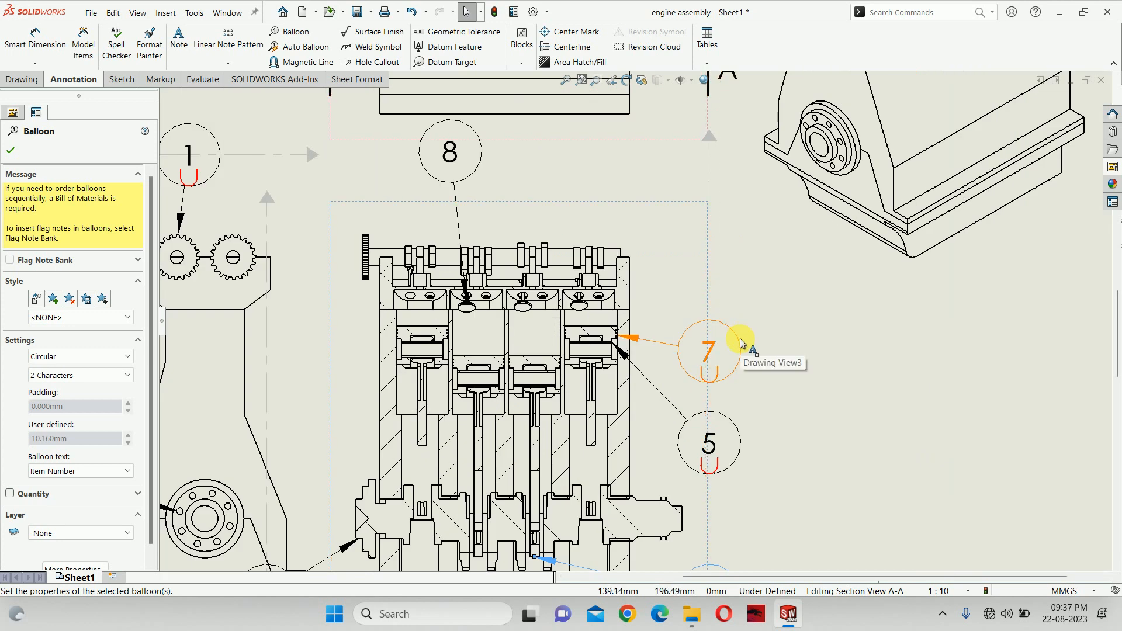
pyautogui.moveTo(729, 318); pyautogui.dragTo(727, 299)
pyautogui.click(757, 364)
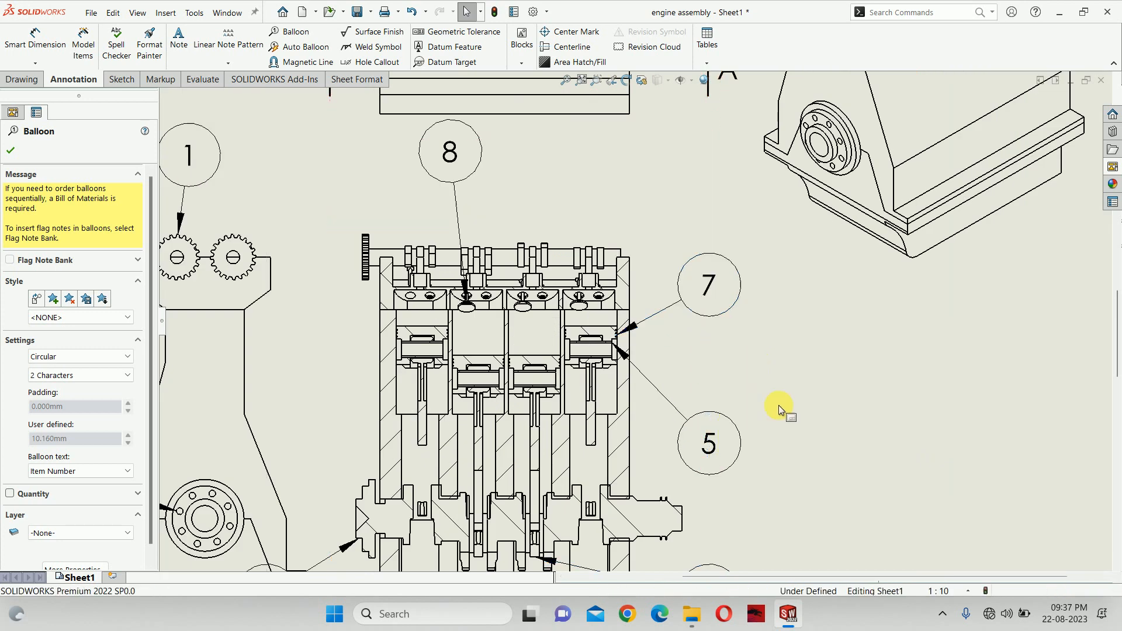
# Move balloon 8 to the right above Section A-A so its leader runs at an angle
pyautogui.scroll(5, 809, 419)
pyautogui.scroll(-1, 716, 359)
pyautogui.scroll(-1, 703, 355)
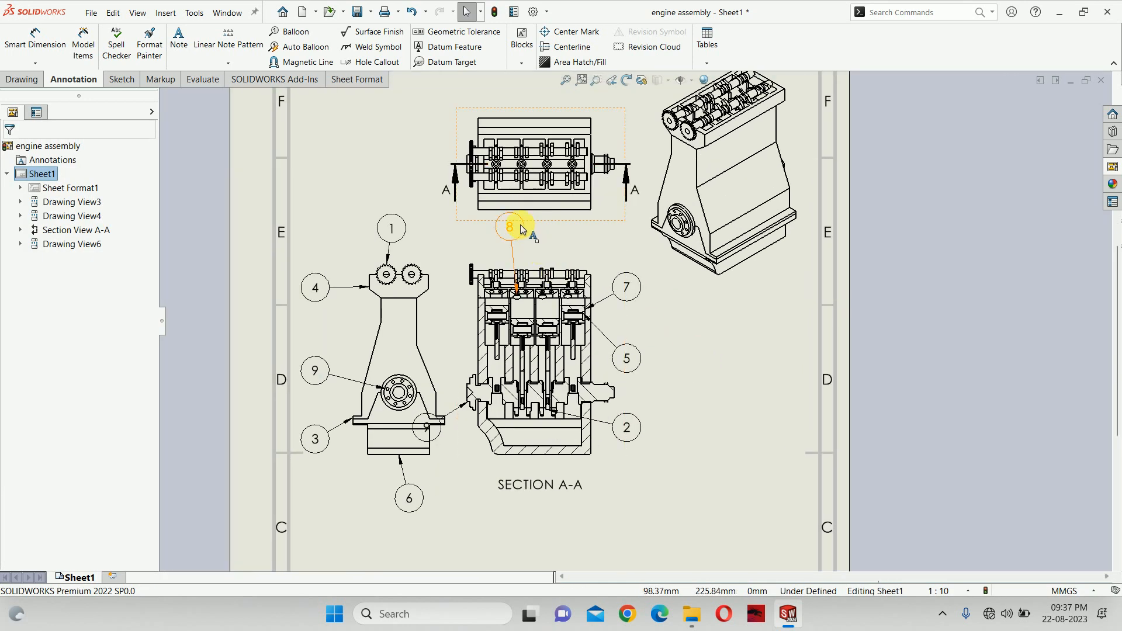
pyautogui.moveTo(519, 226); pyautogui.dragTo(564, 238)
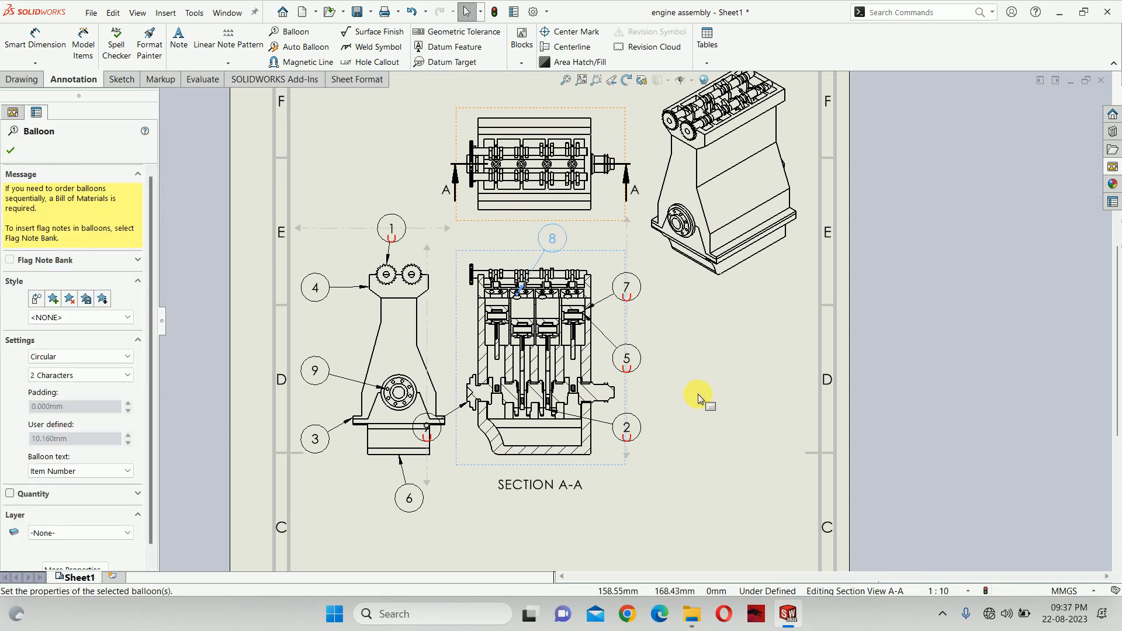
pyautogui.click(679, 364)
# Insert a top-level-only bill of materials for the section view with the bom-standard template and place it below the views
pyautogui.scroll(4, 676, 360)
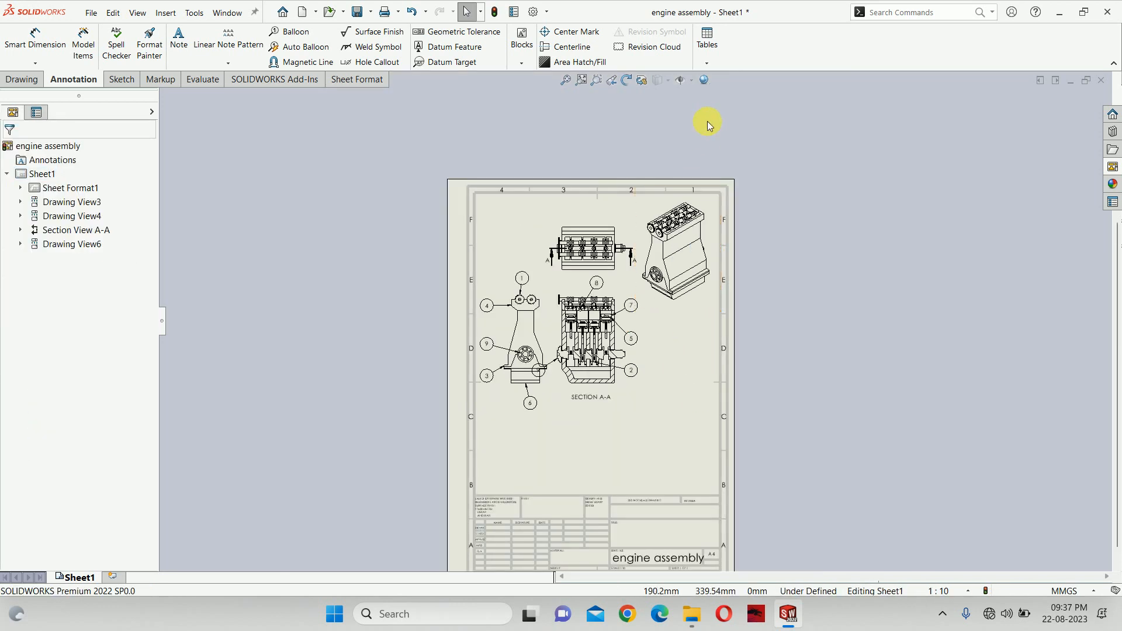
pyautogui.click(708, 60)
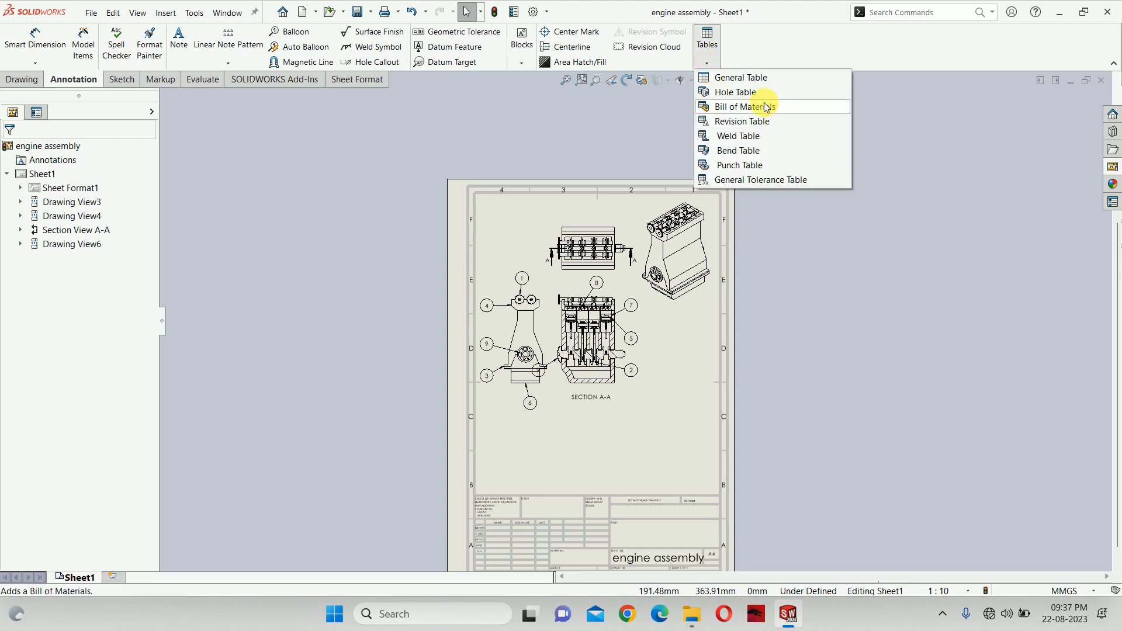
pyautogui.click(790, 105)
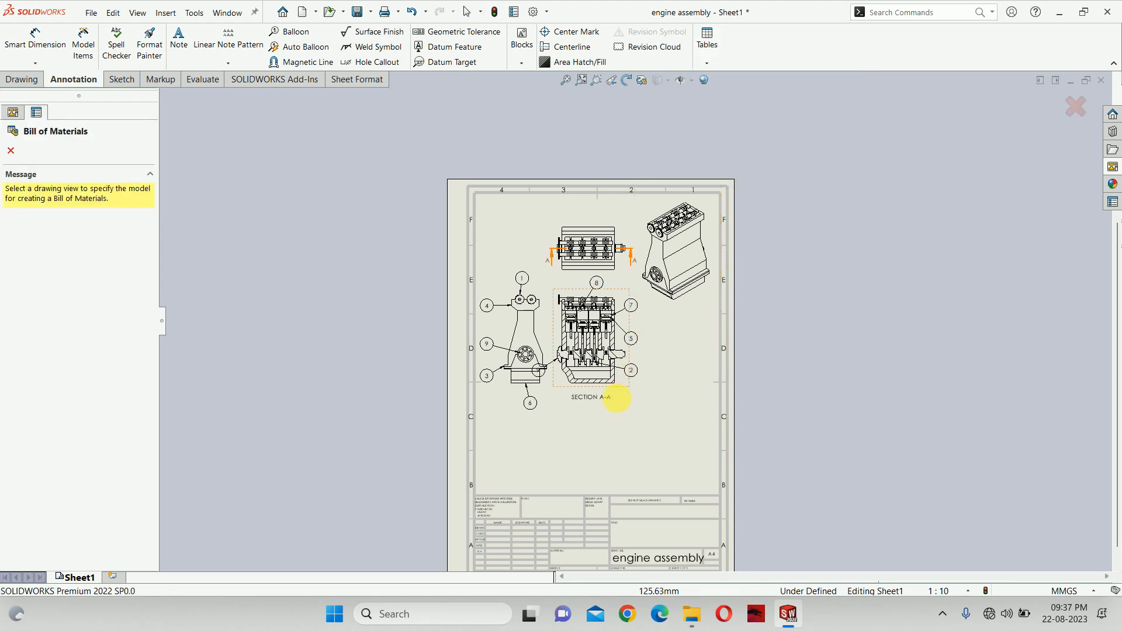
pyautogui.click(629, 389)
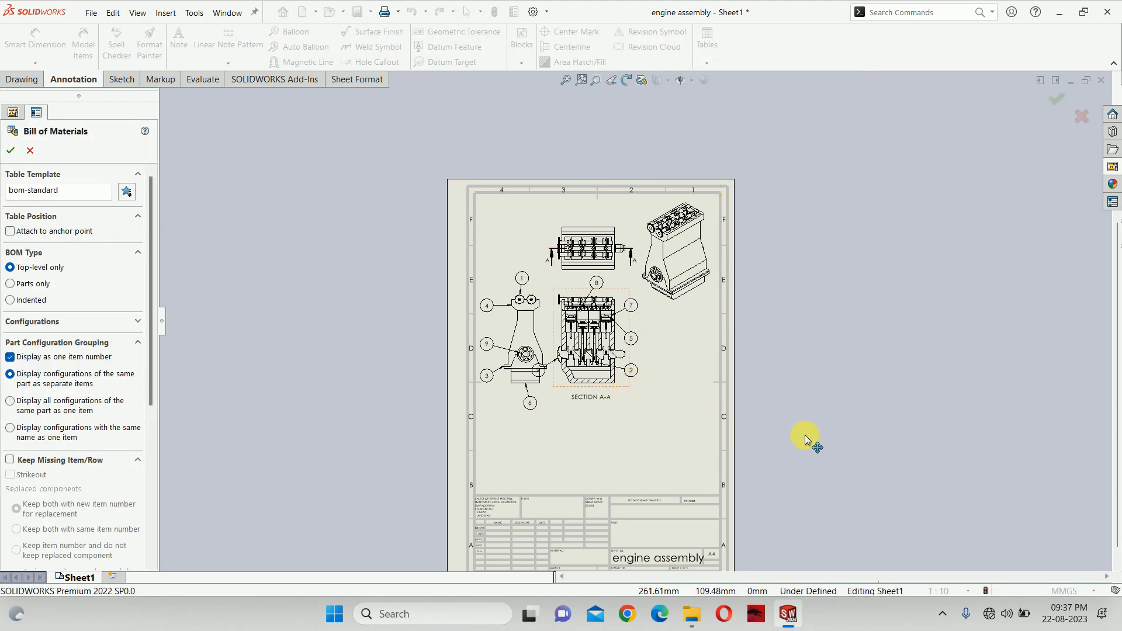
pyautogui.click(11, 151)
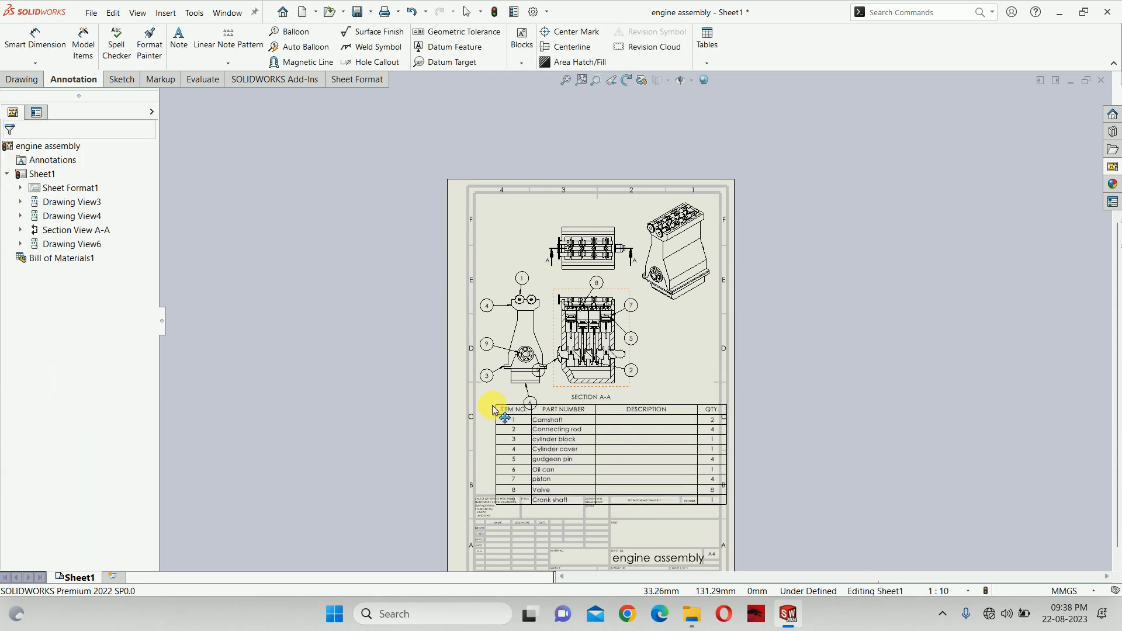
pyautogui.click(490, 405)
# Shift the top view and Section A-A up the sheet and move the isometric view slightly to the right
pyautogui.scroll(-5, 599, 239)
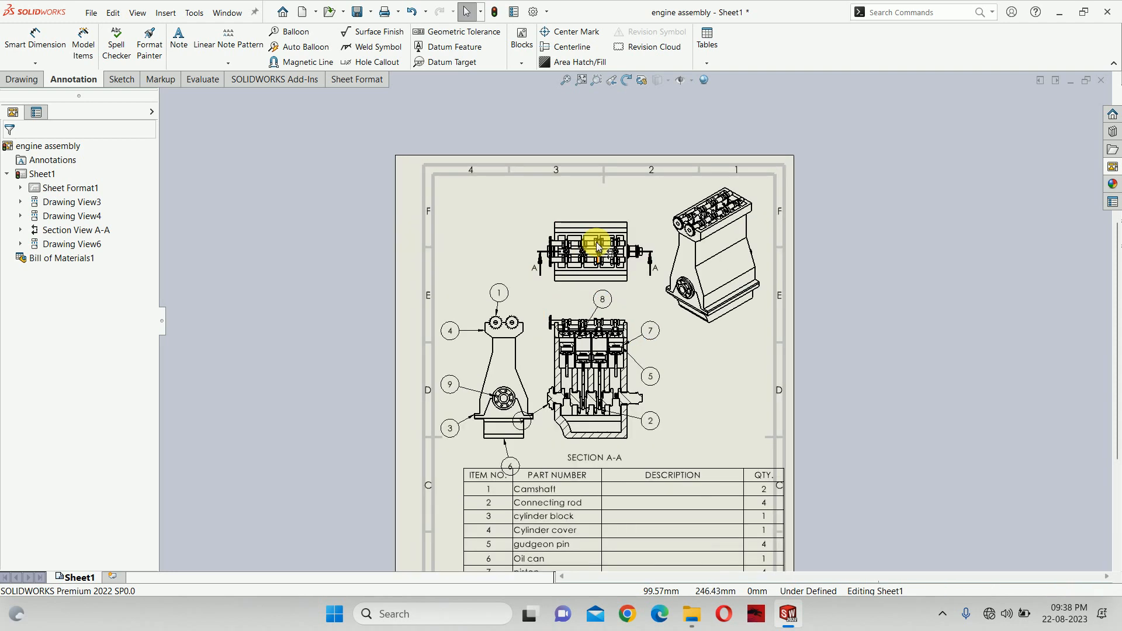
pyautogui.moveTo(587, 208); pyautogui.dragTo(585, 103)
pyautogui.scroll(3, 634, 321)
pyautogui.scroll(-1, 829, 260)
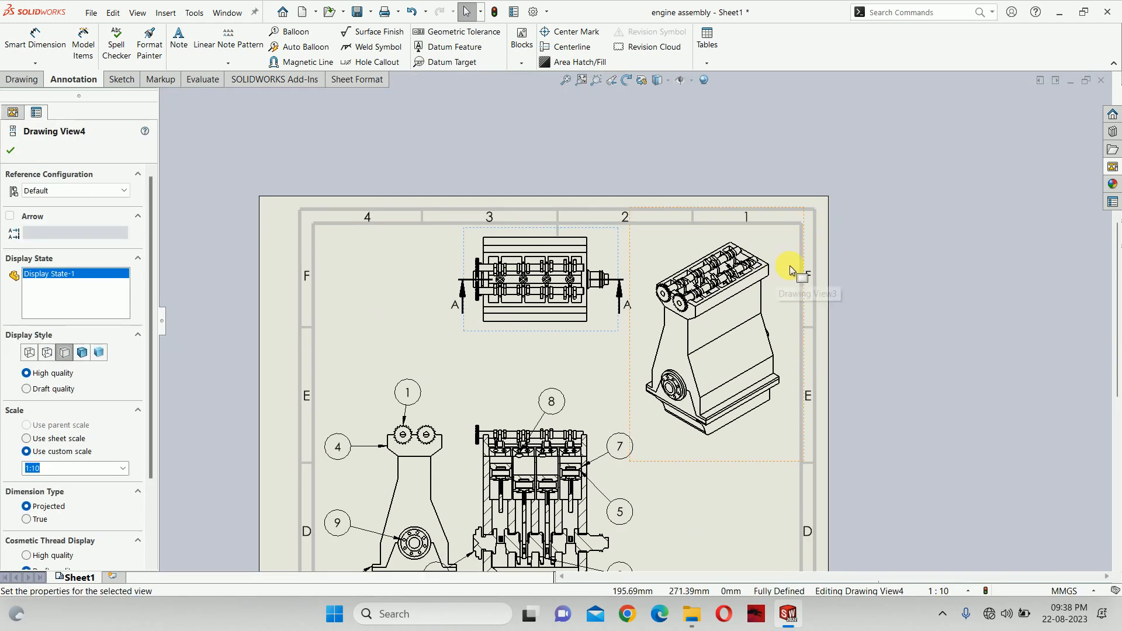
pyautogui.moveTo(817, 253); pyautogui.dragTo(830, 257)
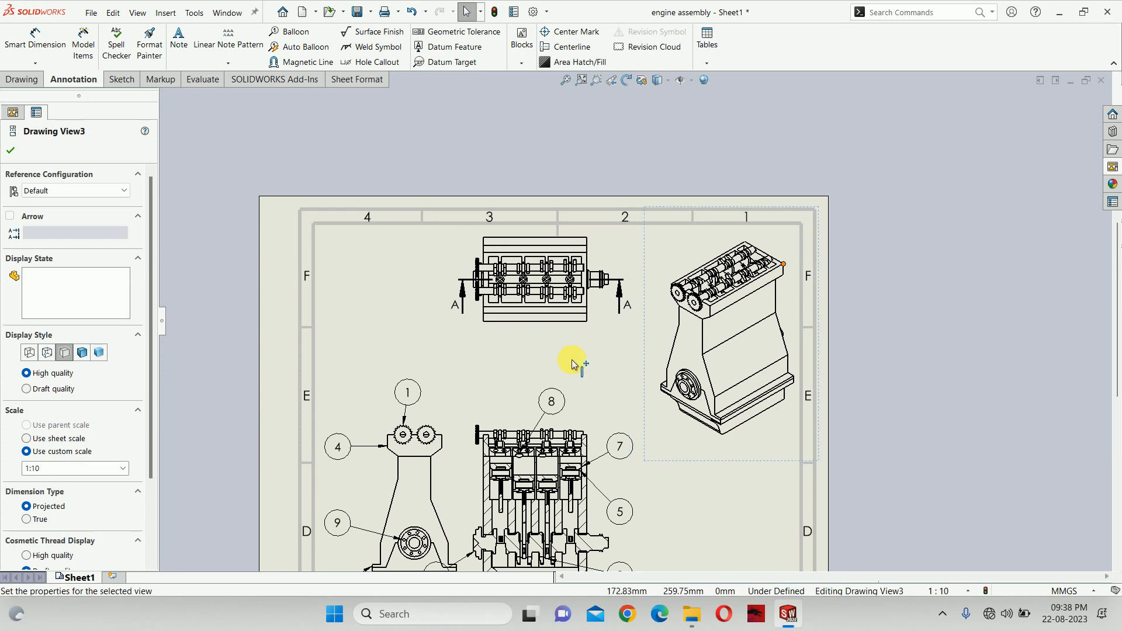
pyautogui.moveTo(591, 414); pyautogui.dragTo(610, 356)
# Move the bill of materials table up and left, directly beneath the views and clear of the title block
pyautogui.scroll(3, 597, 366)
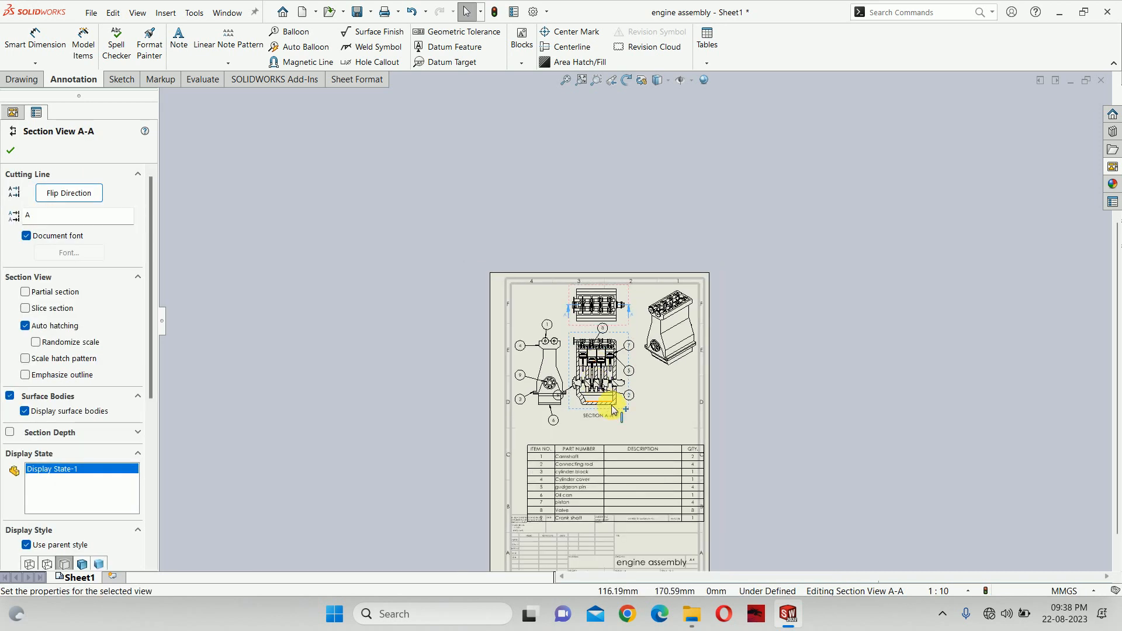
pyautogui.scroll(-1, 621, 407)
pyautogui.scroll(-5, 485, 453)
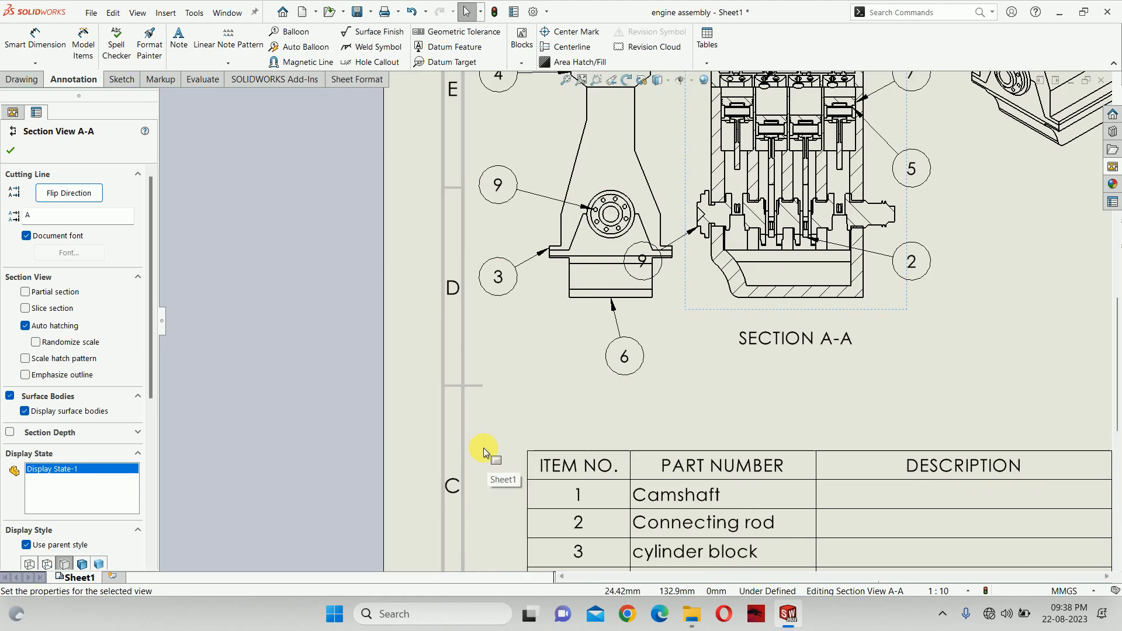
pyautogui.click(533, 430)
pyautogui.moveTo(536, 428); pyautogui.dragTo(494, 346)
pyautogui.press('f')
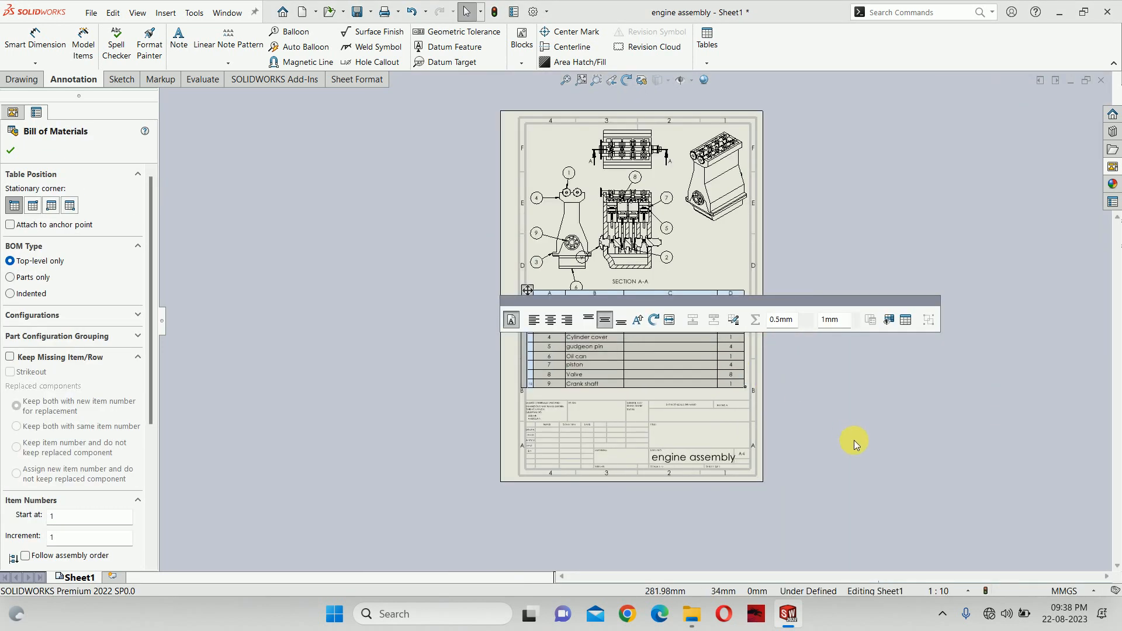
pyautogui.click(854, 440)
# Narrow the ITEM NO. column of the bill of materials to about half its width
pyautogui.scroll(-5, 589, 320)
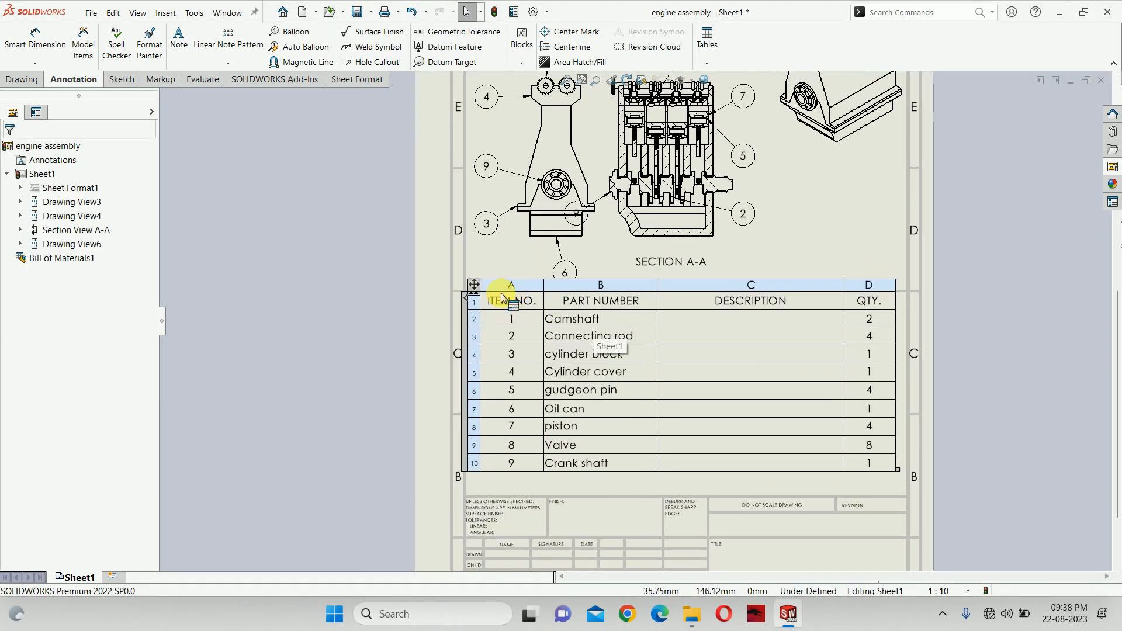
pyautogui.scroll(3, 531, 285)
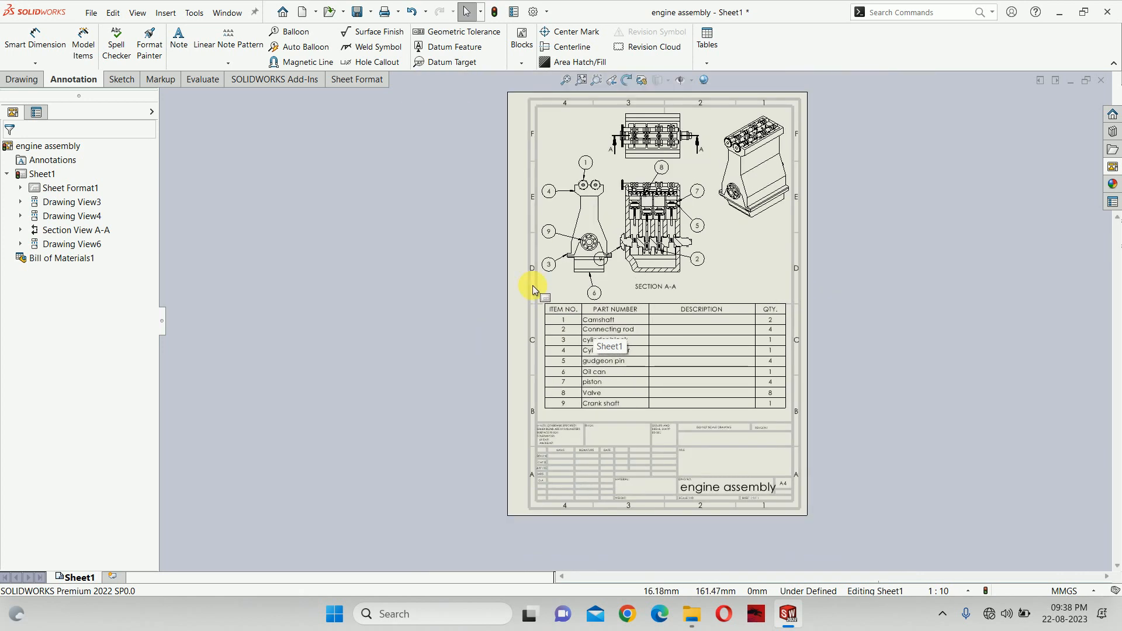
pyautogui.scroll(-5, 578, 321)
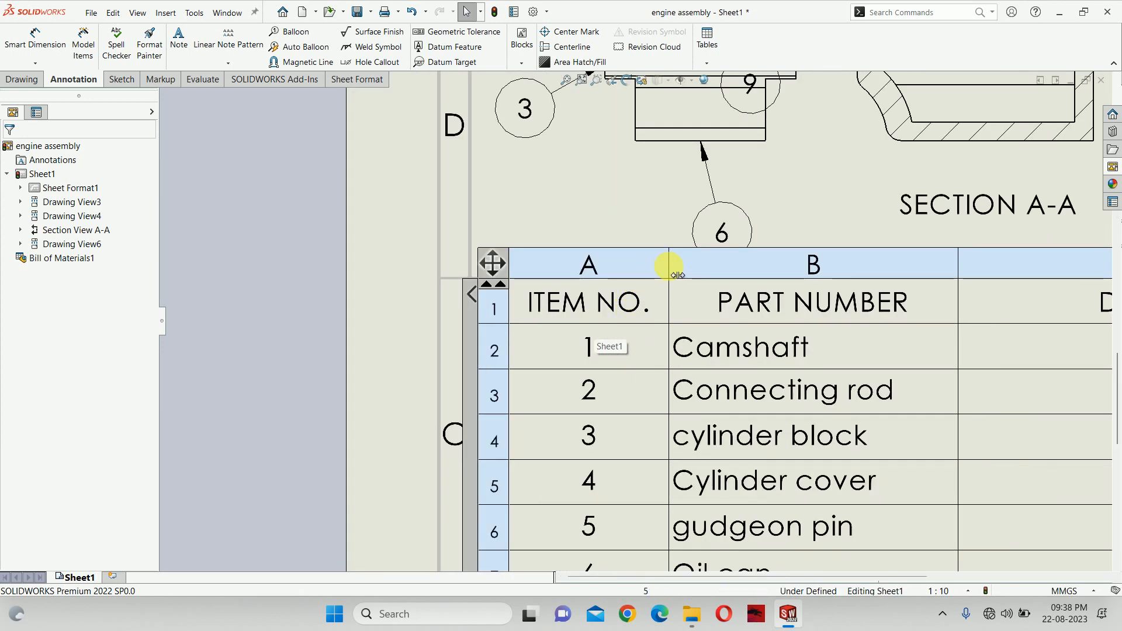
pyautogui.moveTo(669, 273); pyautogui.dragTo(594, 274)
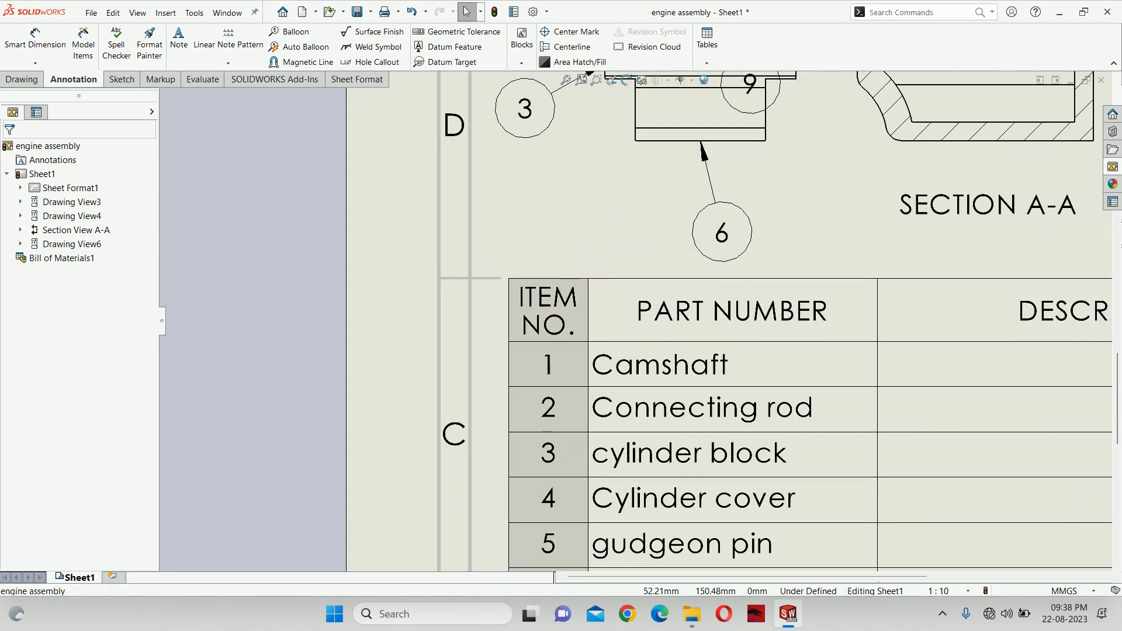
pyautogui.scroll(3, 594, 273)
pyautogui.click(591, 314)
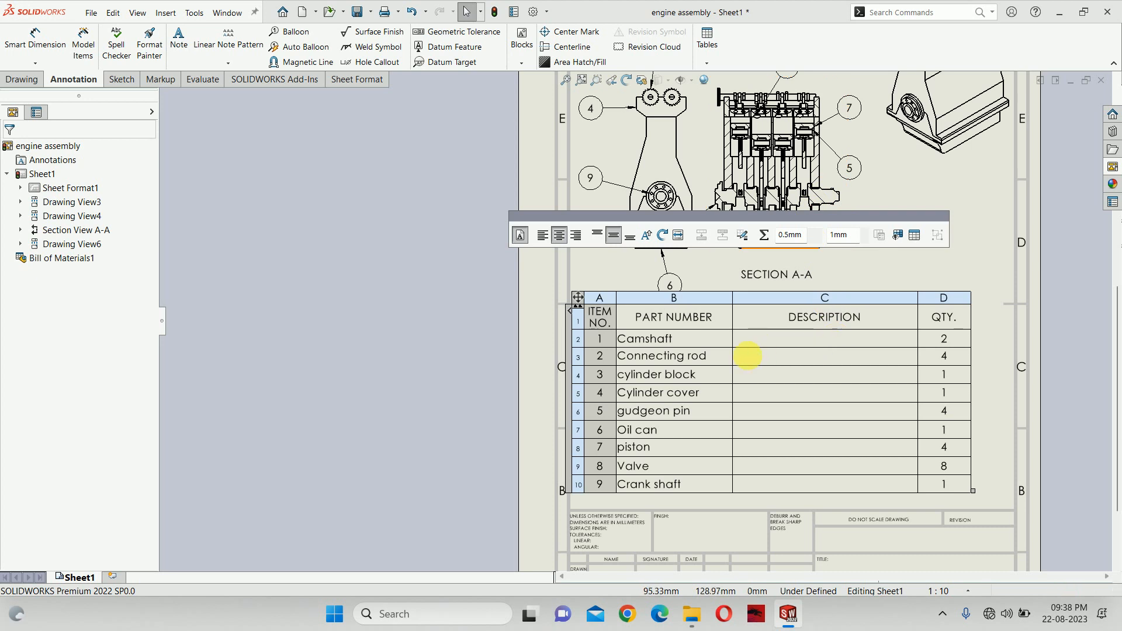
pyautogui.scroll(-1, 624, 336)
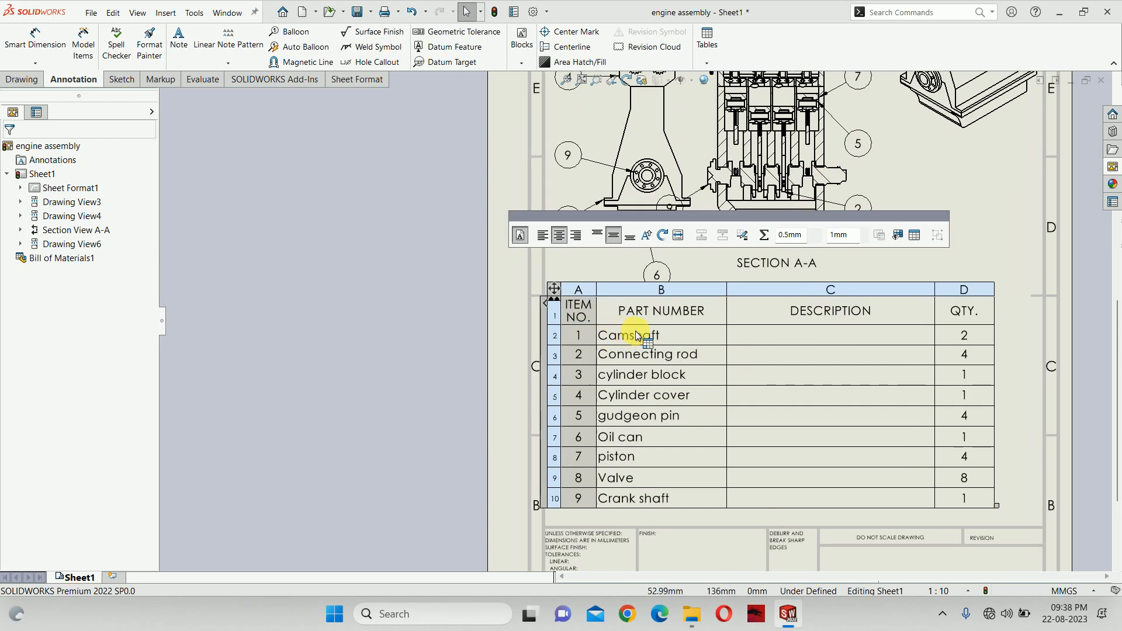
pyautogui.click(1009, 257)
pyautogui.scroll(6, 998, 255)
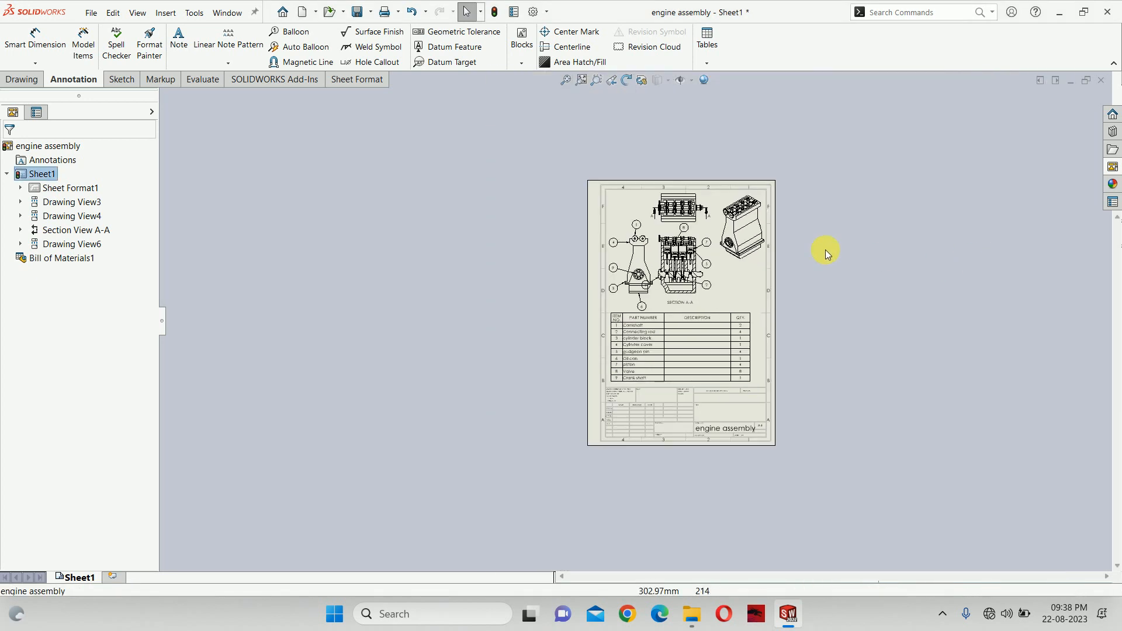
# Narrow the DESCRIPTION column of the bill of materials so it just fits its heading
pyautogui.scroll(-4, 668, 233)
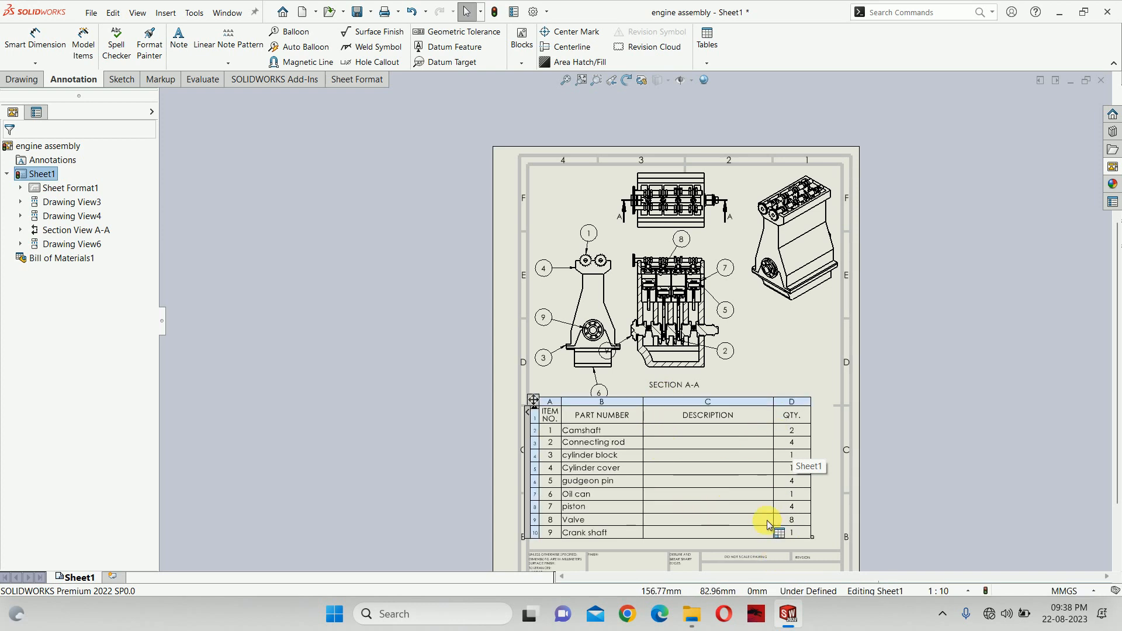
pyautogui.scroll(-3, 767, 522)
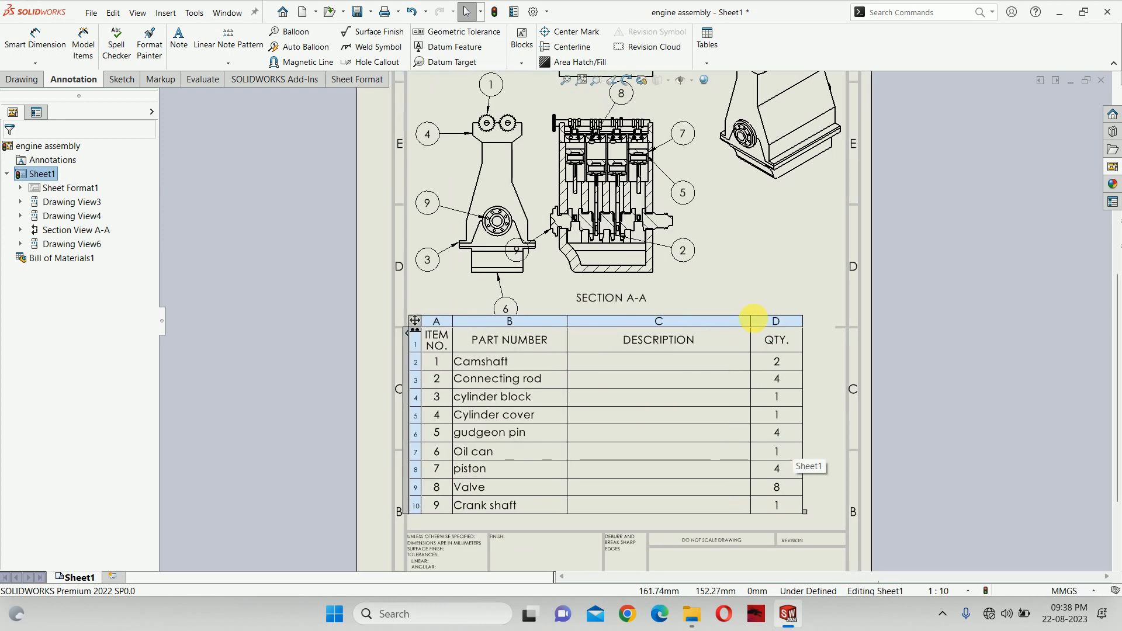
pyautogui.click(755, 325)
pyautogui.moveTo(755, 329); pyautogui.dragTo(647, 325)
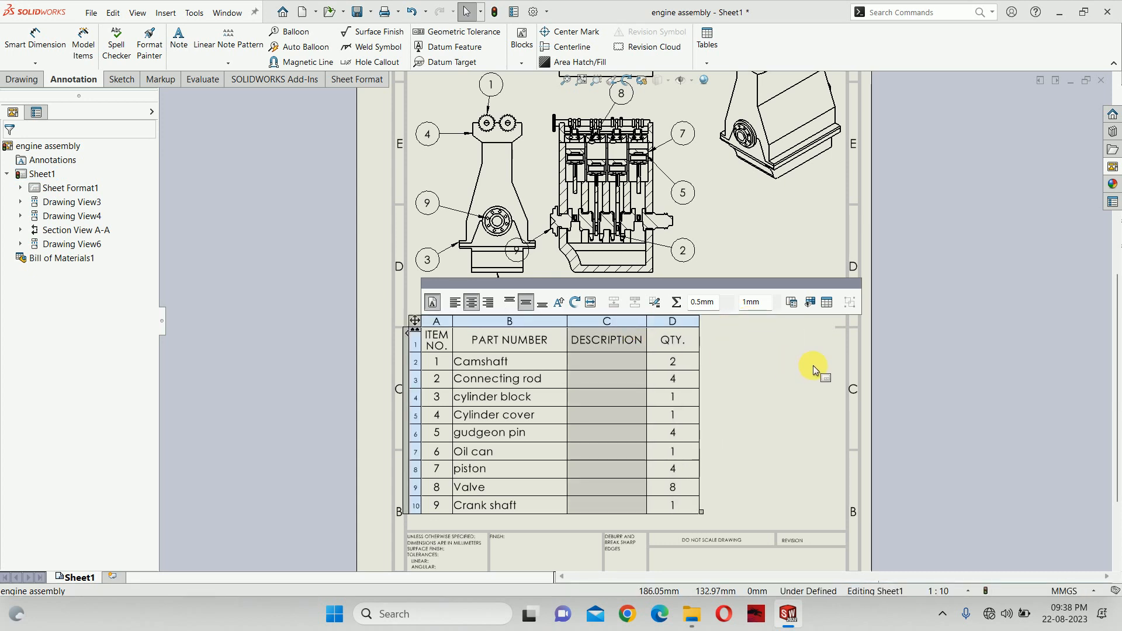
pyautogui.rightClick(633, 320)
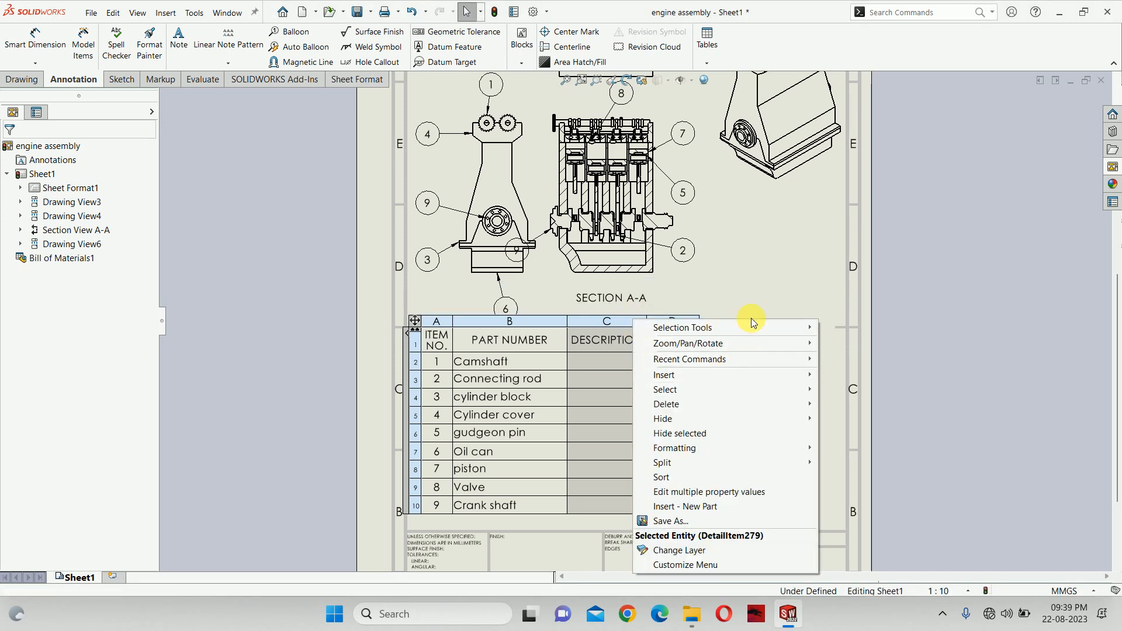
pyautogui.click(761, 299)
# Insert a new column to the right of the QTY. column in the bill of materials
pyautogui.scroll(-5, 675, 336)
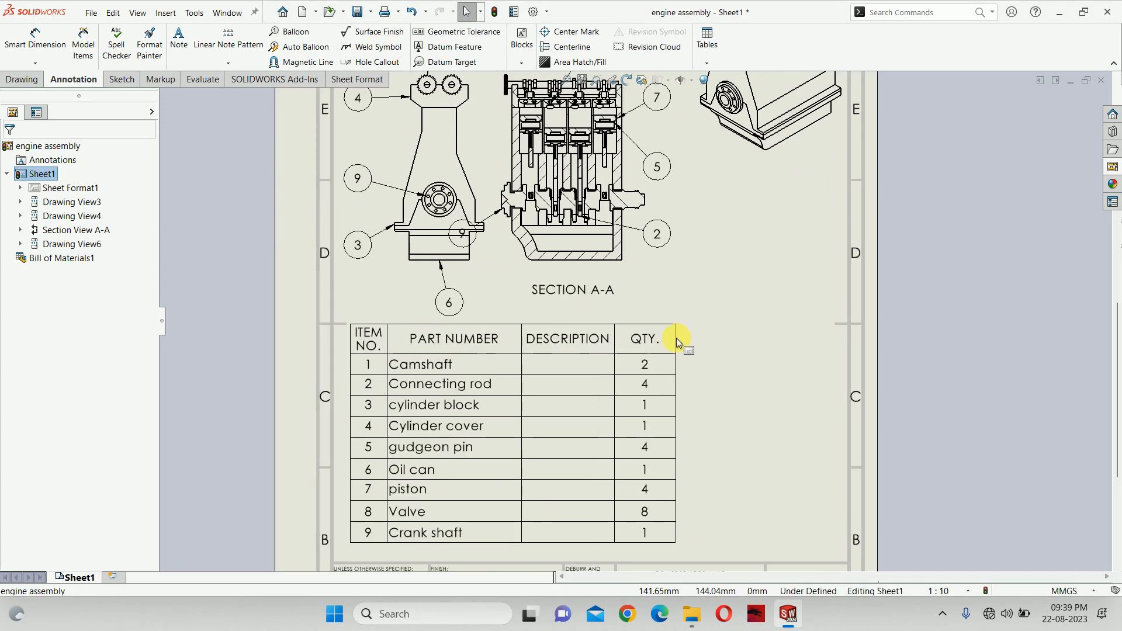
pyautogui.click(646, 304)
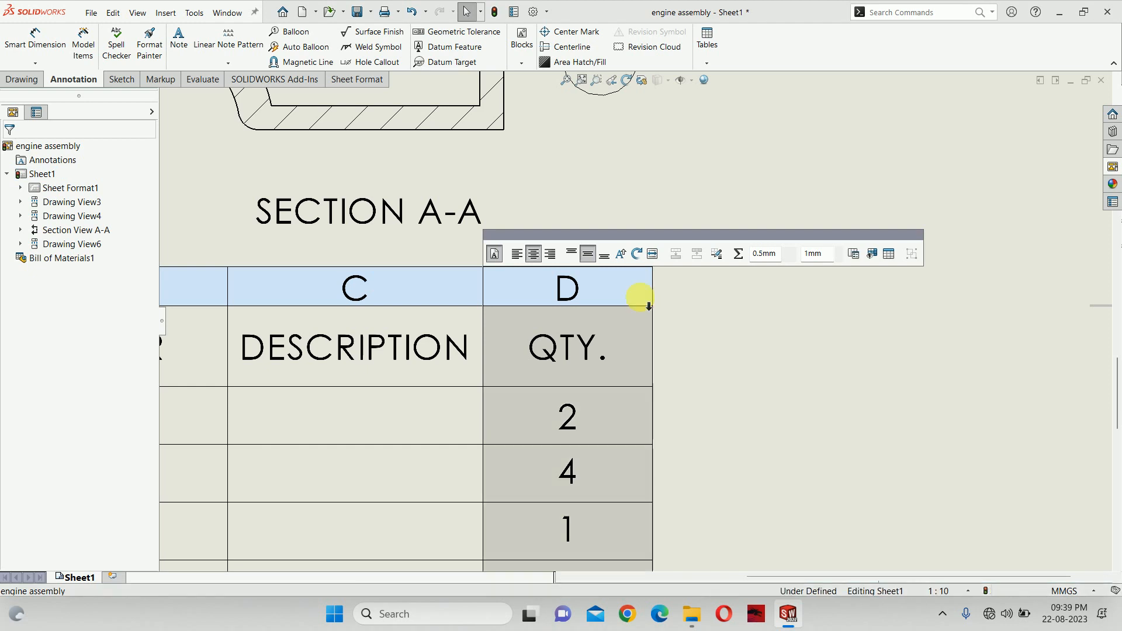
pyautogui.rightClick(641, 301)
pyautogui.moveTo(694, 354)
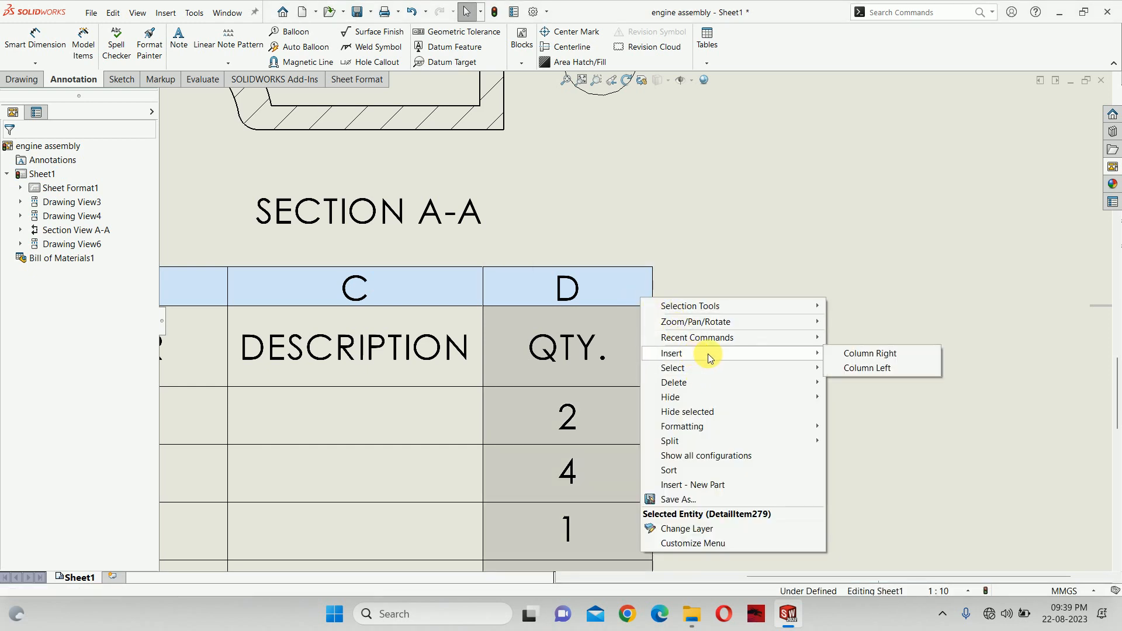
pyautogui.click(868, 354)
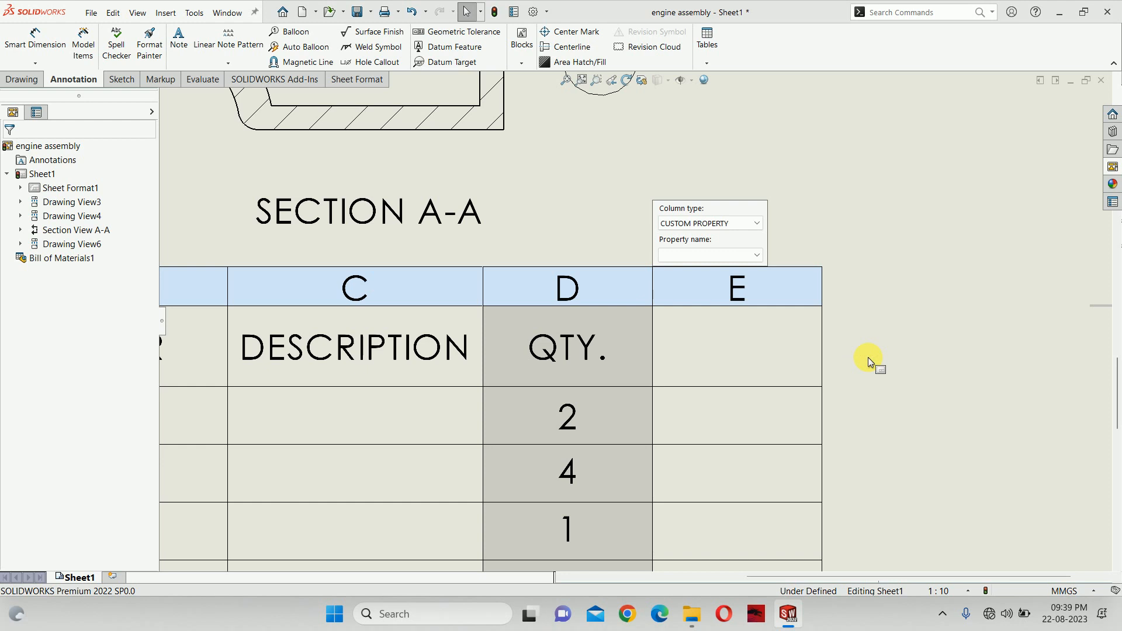
# Set the new column's type to CUSTOM PROPERTY and its property name to weight
pyautogui.click(727, 225)
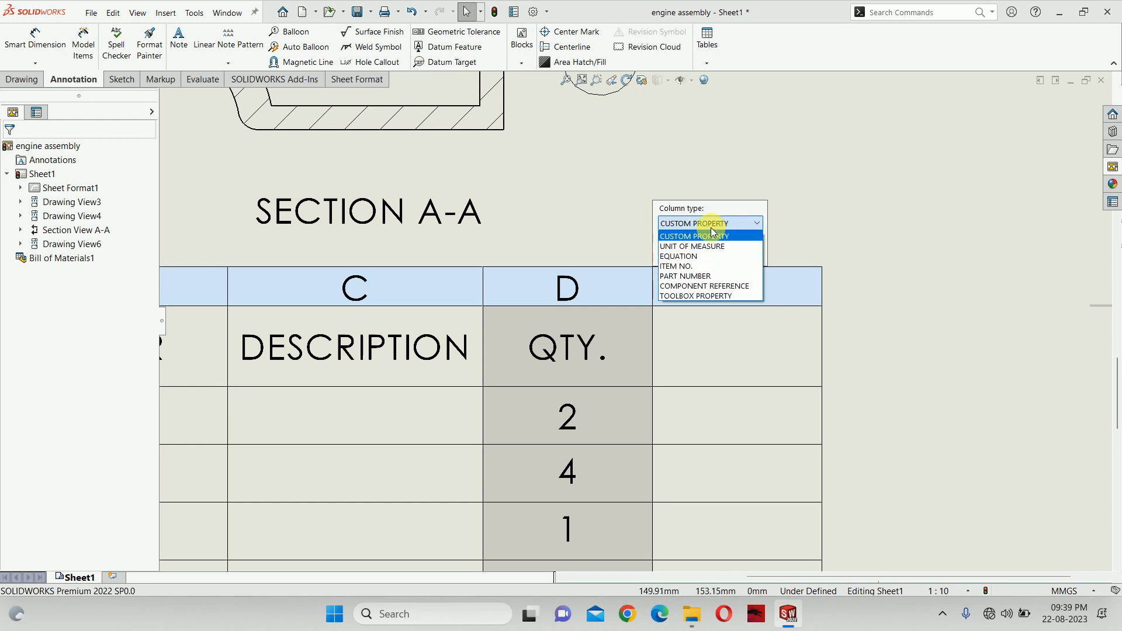
pyautogui.click(712, 234)
pyautogui.click(693, 255)
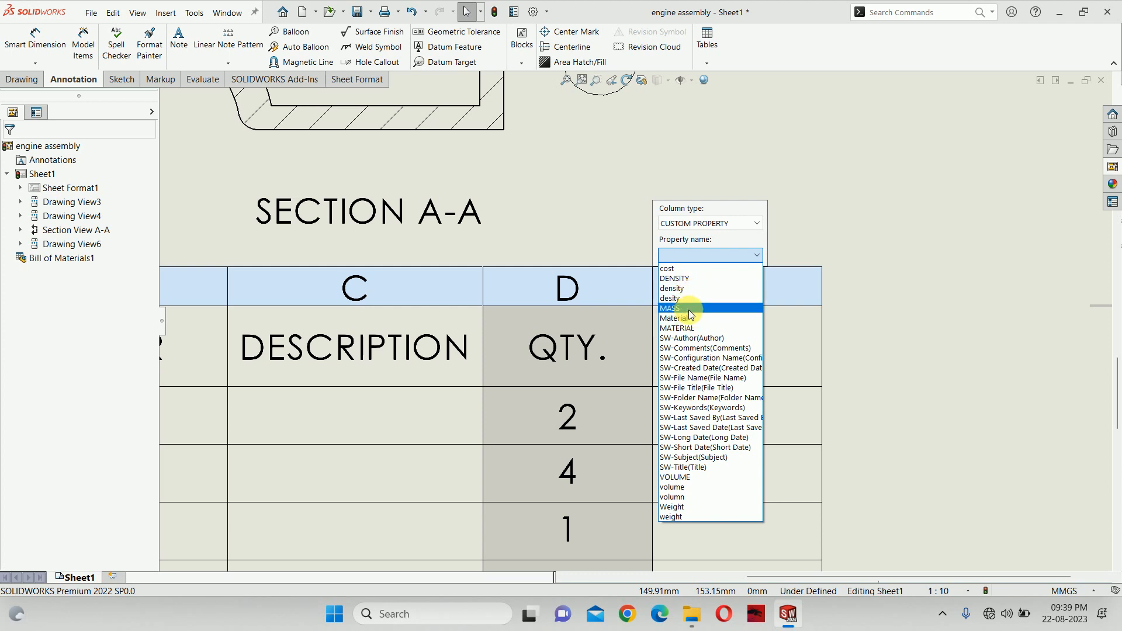
pyautogui.click(681, 517)
pyautogui.scroll(5, 709, 438)
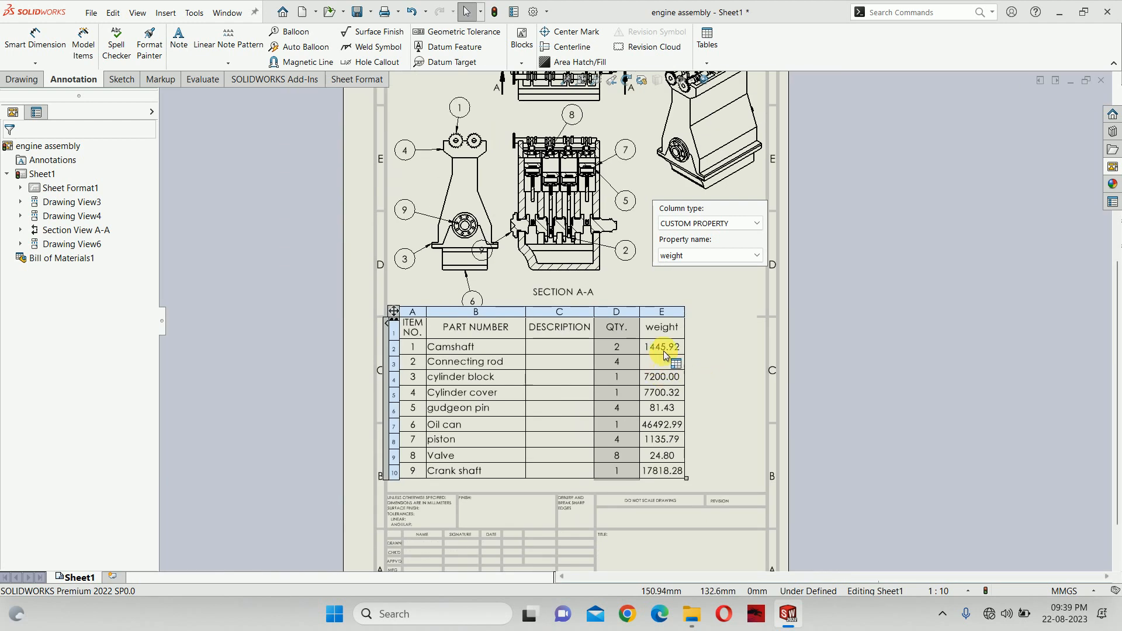
# Delete the DESCRIPTION column from the bill of materials
pyautogui.scroll(-1, 664, 354)
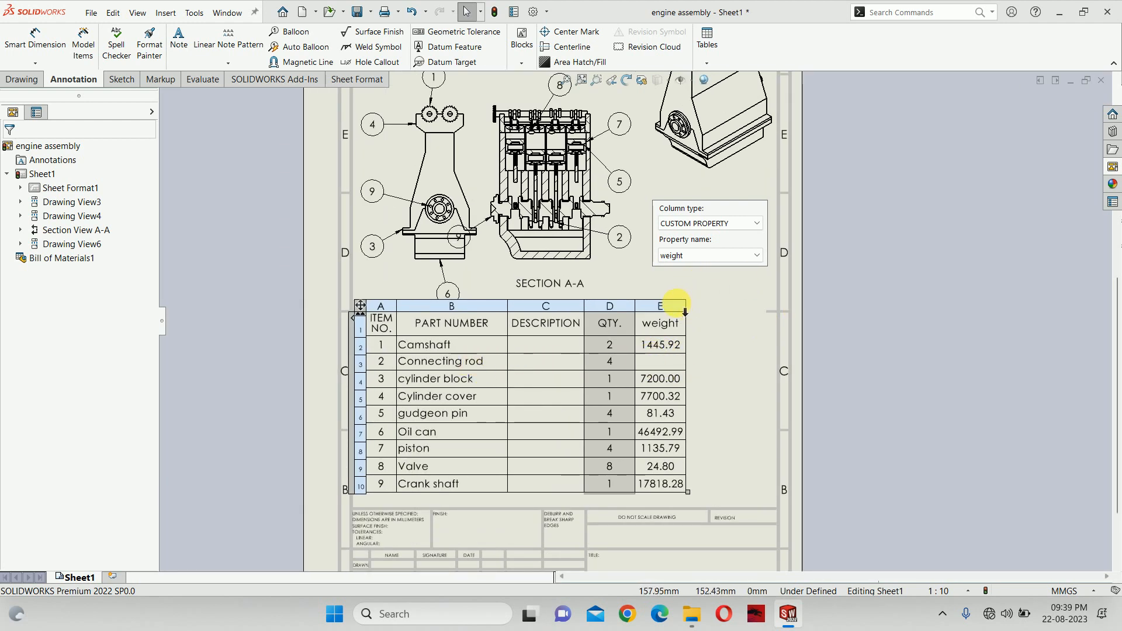
pyautogui.click(565, 316)
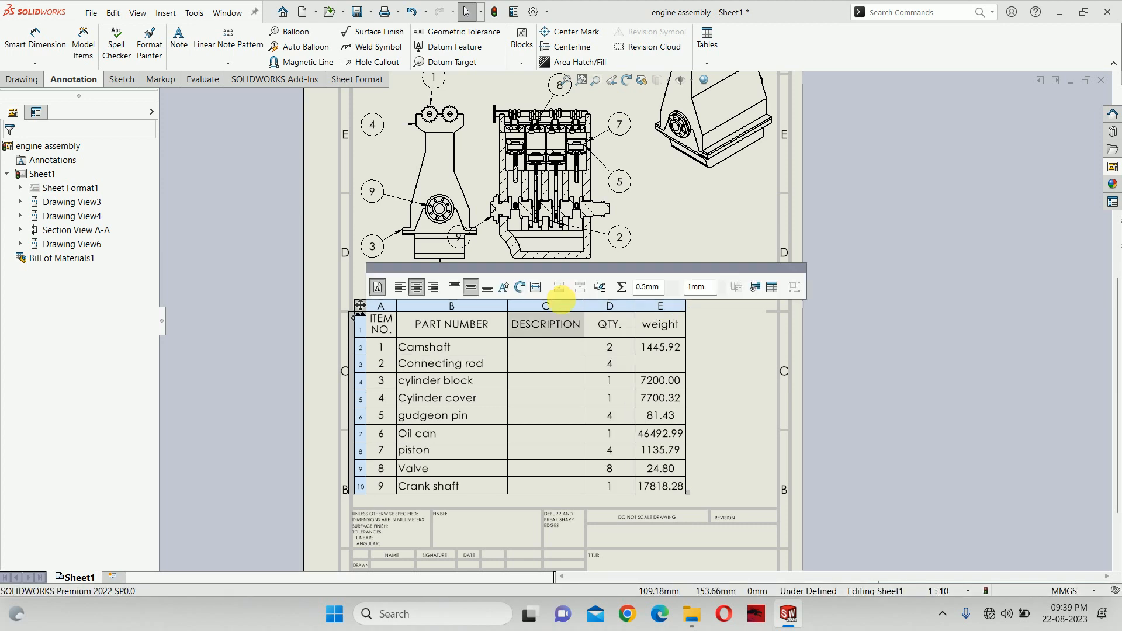
pyautogui.rightClick(582, 314)
pyautogui.moveTo(611, 393)
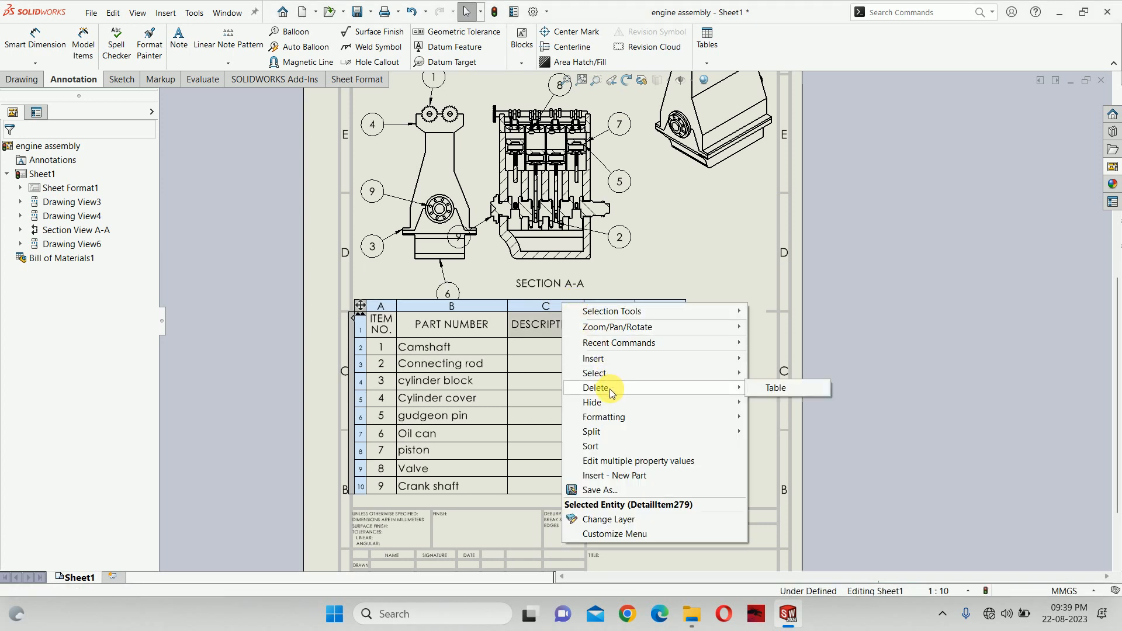
pyautogui.click(522, 304)
pyautogui.rightClick(521, 305)
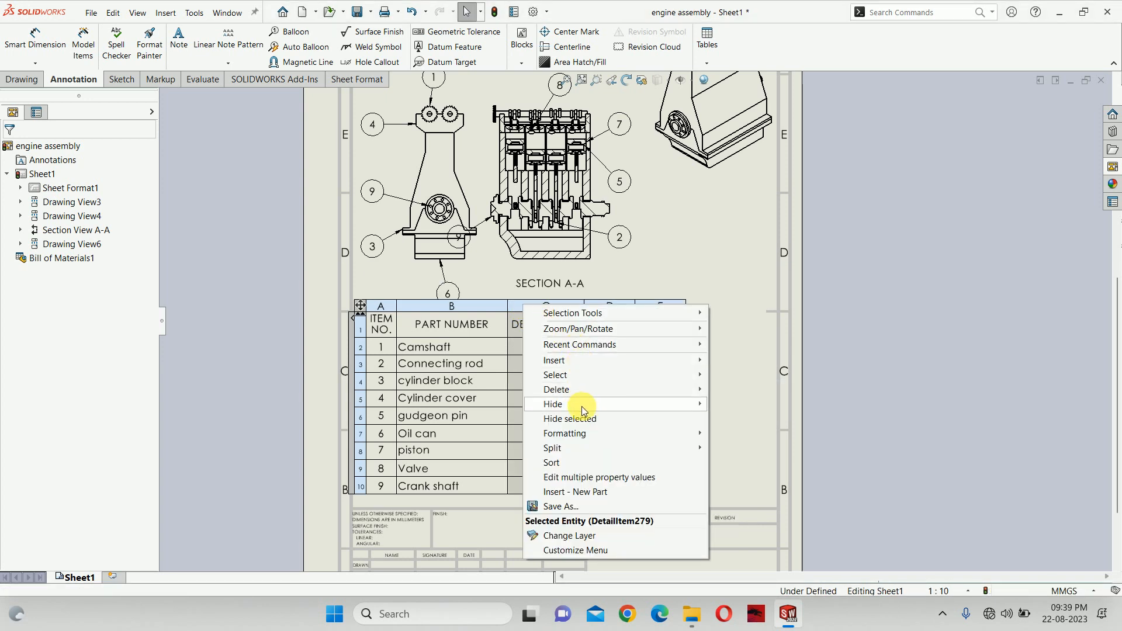
pyautogui.moveTo(573, 390)
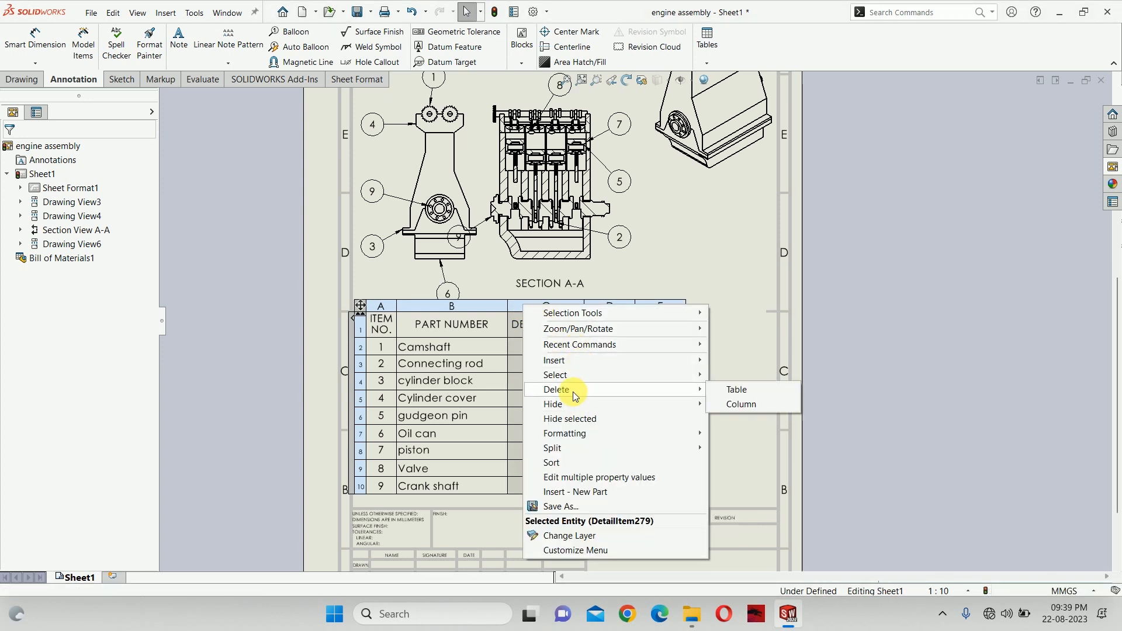
pyautogui.click(743, 405)
# Insert a column to the right of the weight column and set its custom property name to Material
pyautogui.click(610, 308)
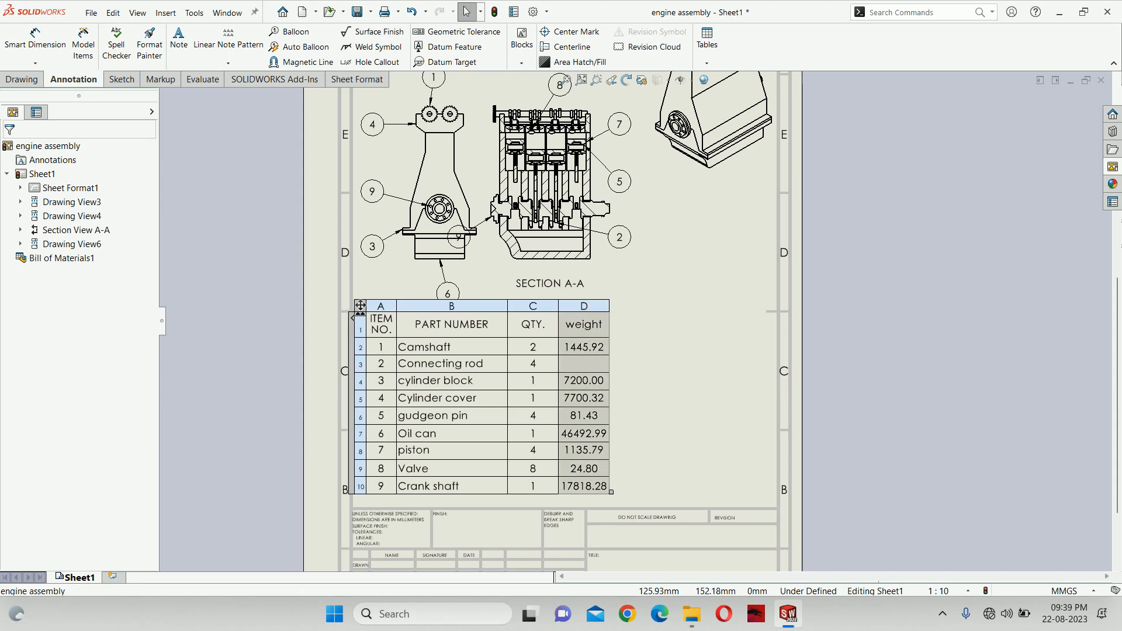
pyautogui.rightClick(609, 309)
pyautogui.moveTo(699, 392)
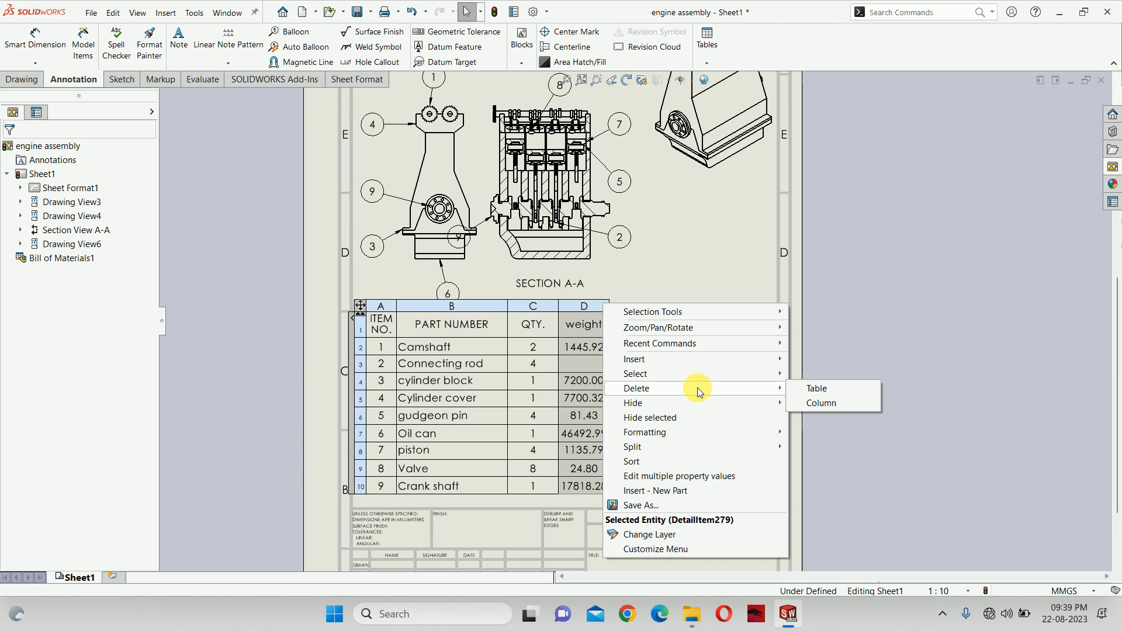
pyautogui.moveTo(745, 347)
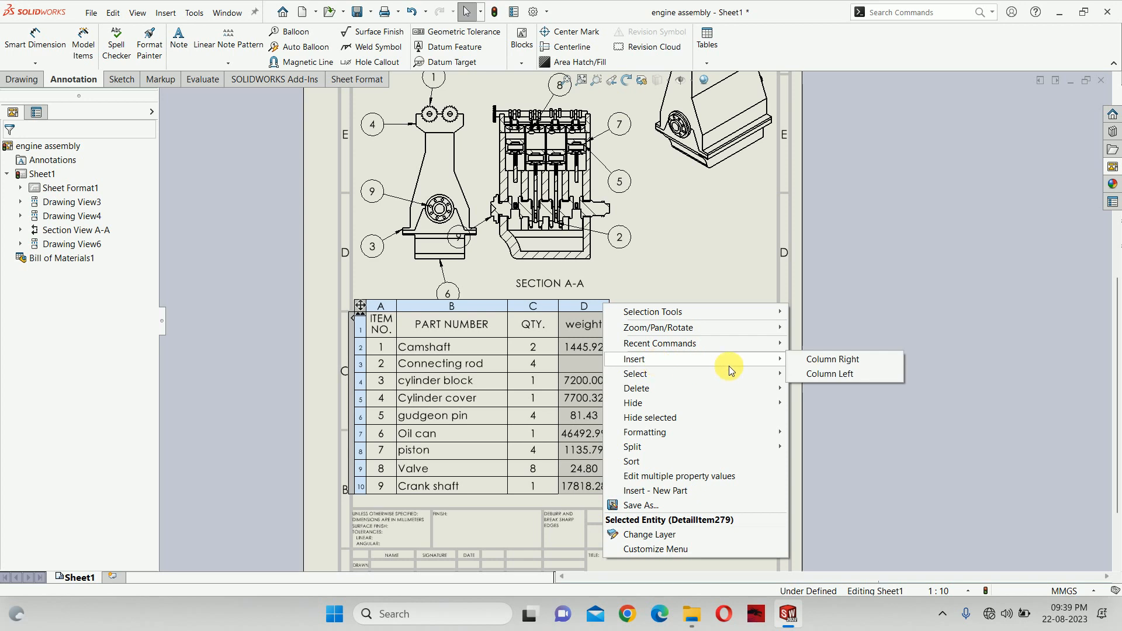
pyautogui.click(819, 366)
pyautogui.click(652, 289)
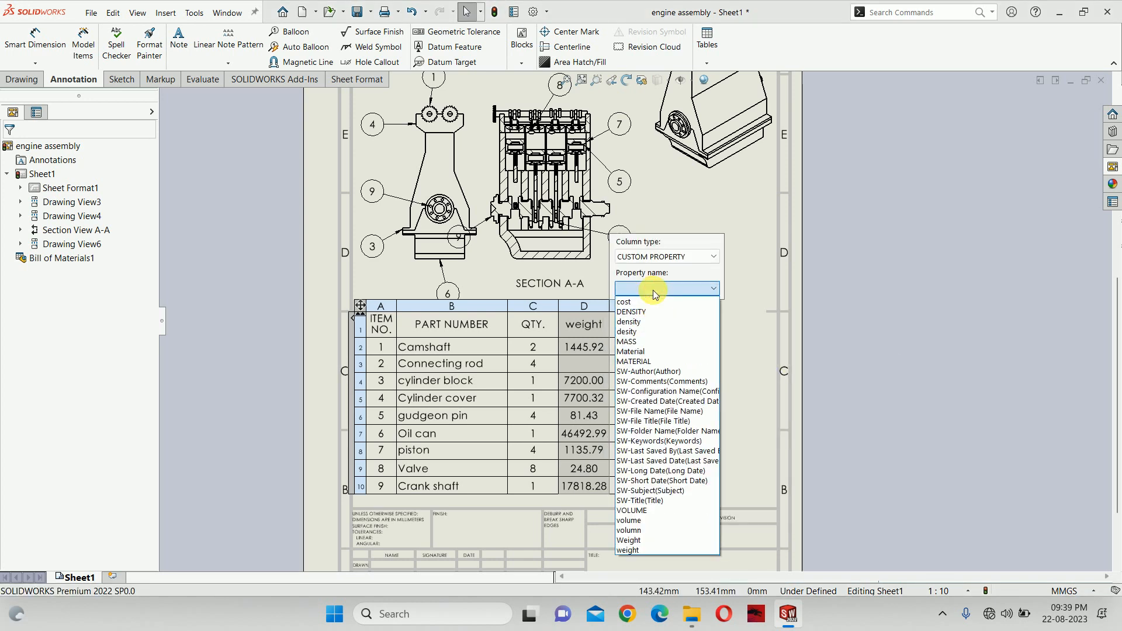
pyautogui.click(632, 351)
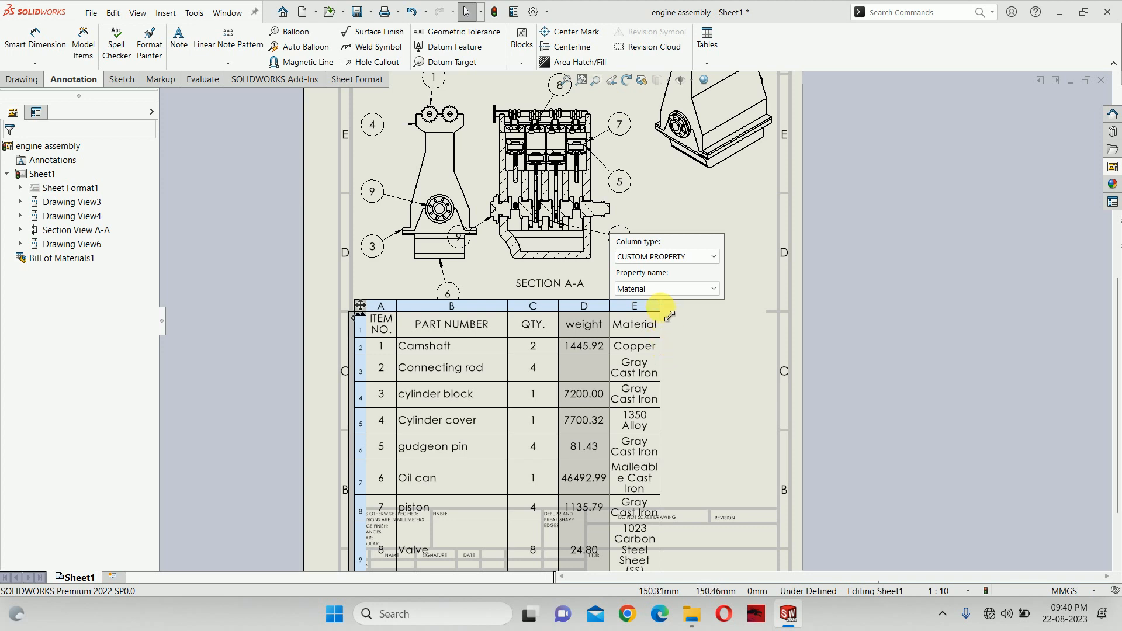
# Widen the Material column to about three times its width and shrink the whole table until it clears the title block
pyautogui.moveTo(668, 334); pyautogui.dragTo(774, 331)
pyautogui.scroll(2, 532, 341)
pyautogui.scroll(-1, 526, 346)
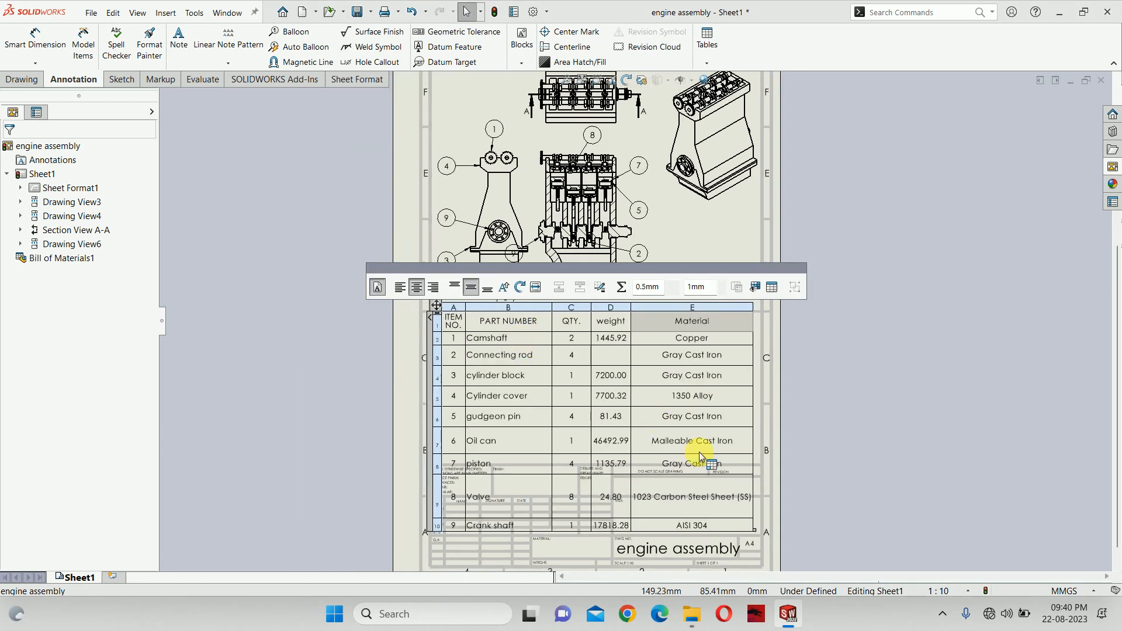
pyautogui.moveTo(761, 540); pyautogui.dragTo(723, 450)
pyautogui.click(806, 404)
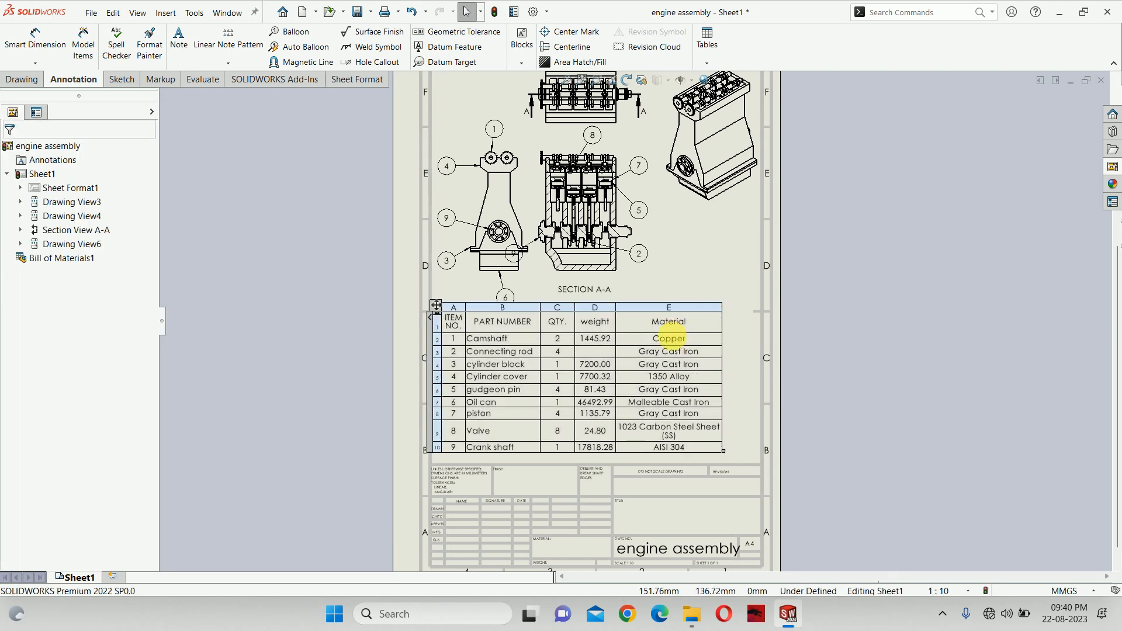
# Insert a column to the right of the Material column and set its custom property name to Weight
pyautogui.scroll(-3, 670, 341)
pyautogui.click(705, 290)
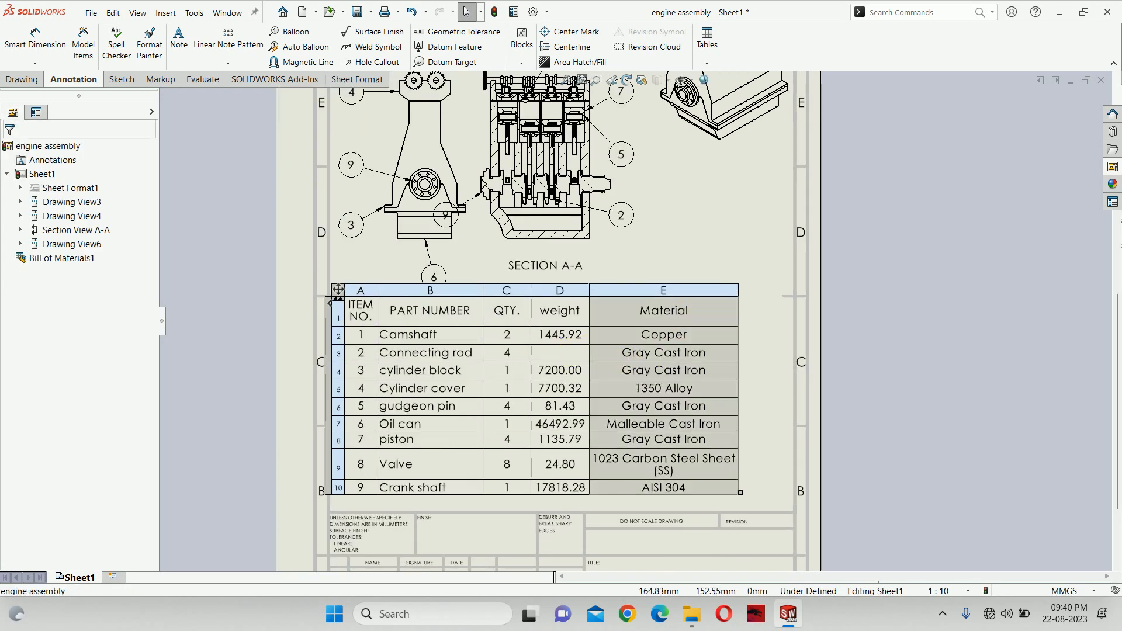
pyautogui.rightClick(703, 290)
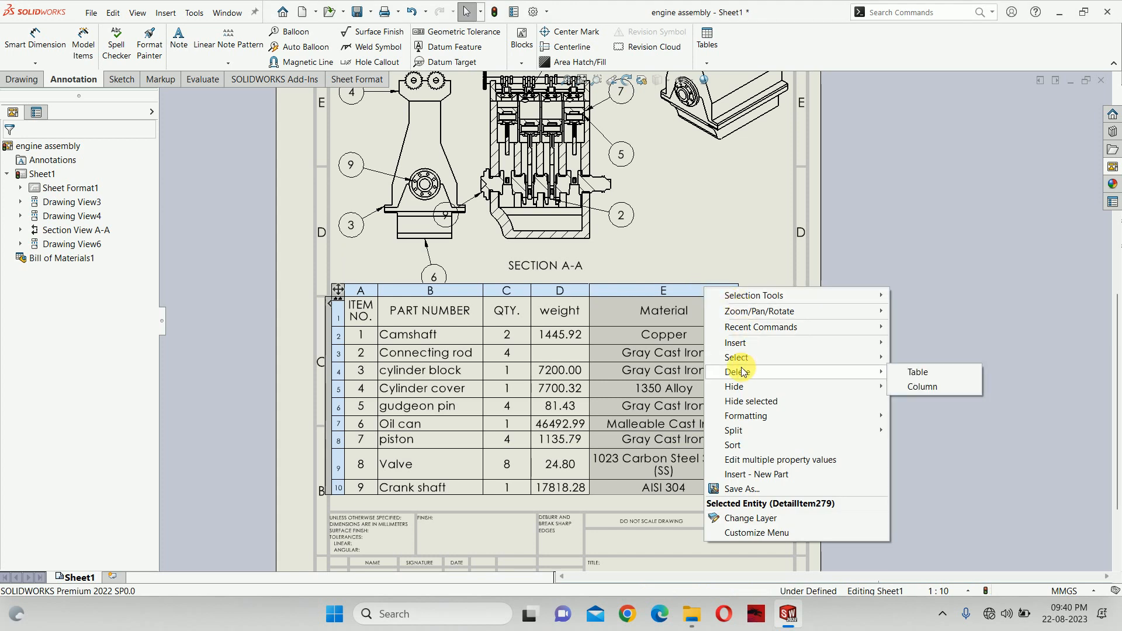
pyautogui.moveTo(765, 343)
pyautogui.click(952, 343)
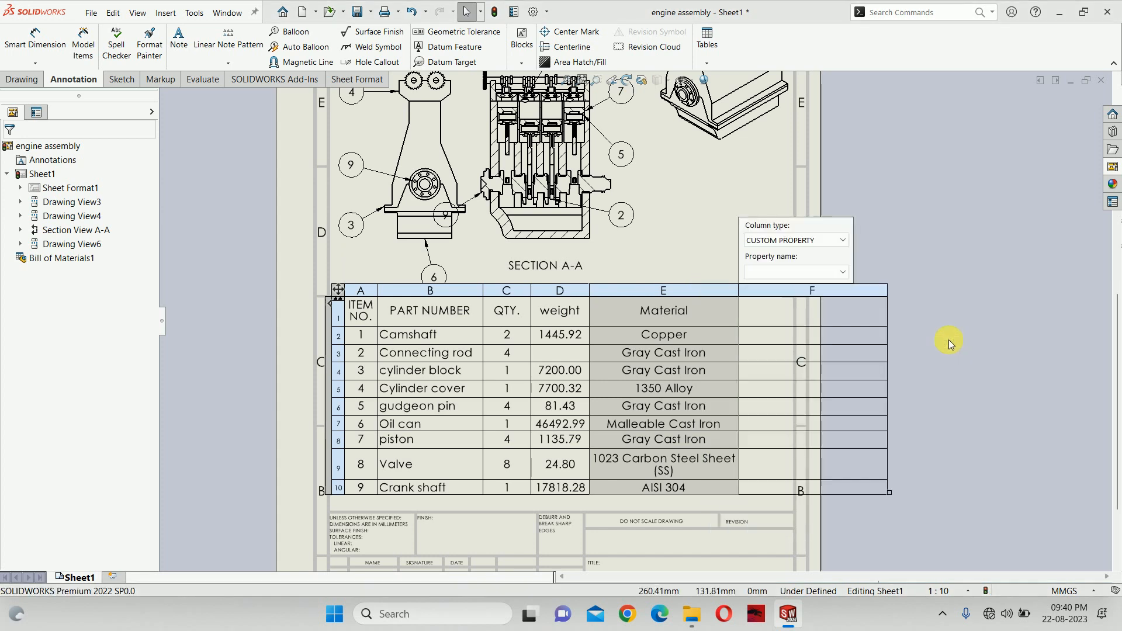
pyautogui.click(791, 272)
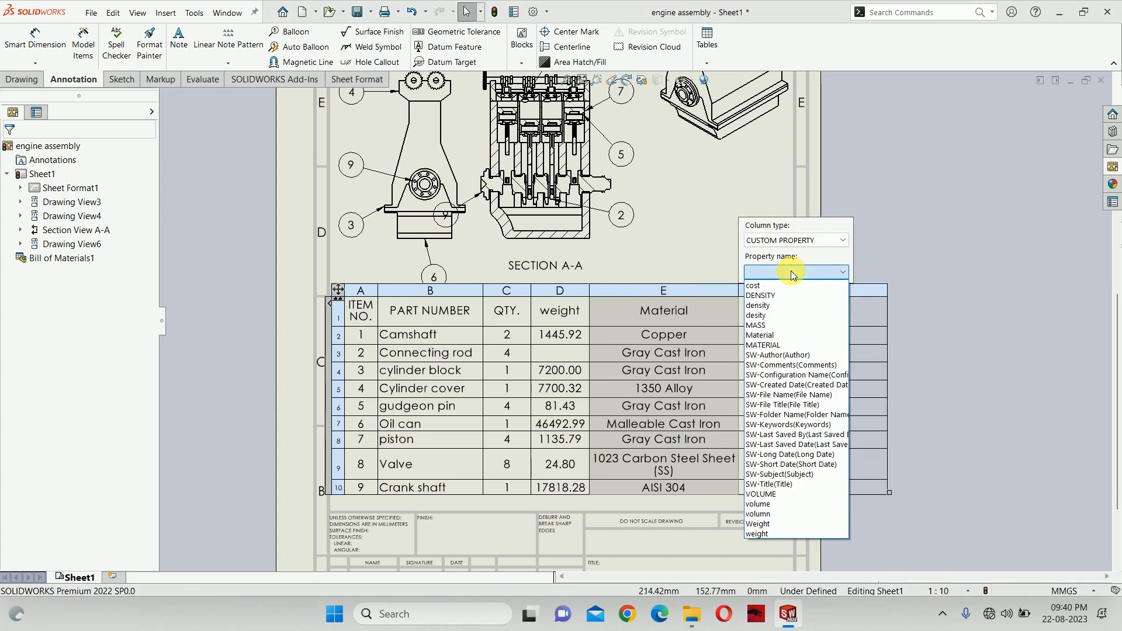
pyautogui.click(772, 524)
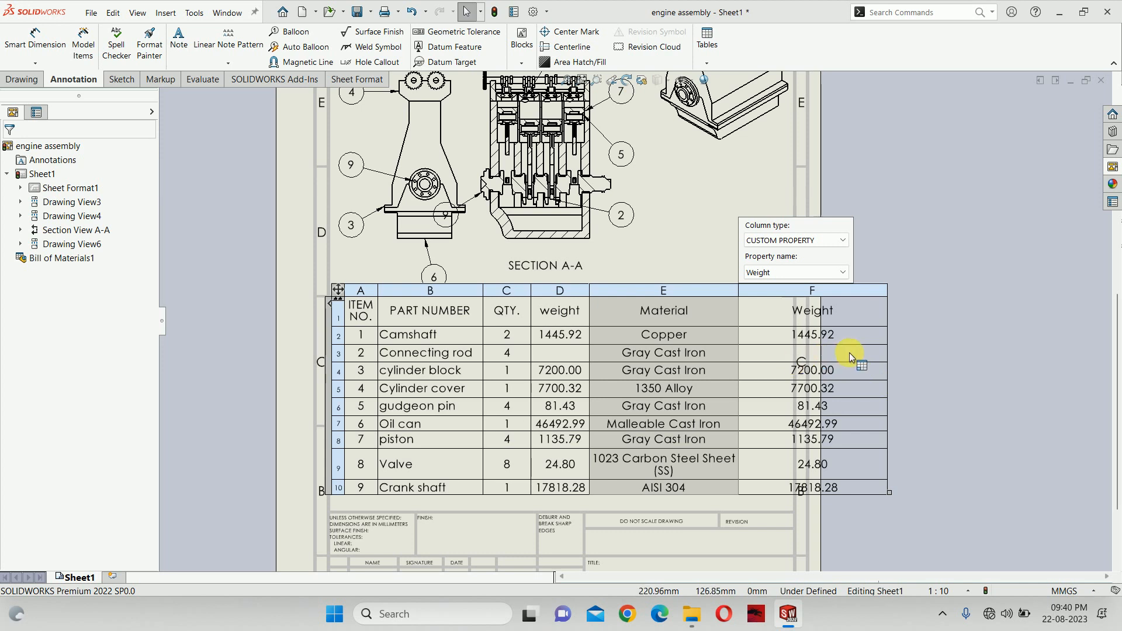
pyautogui.click(889, 269)
# Delete the duplicate Weight column to the right of the Material column
pyautogui.click(796, 290)
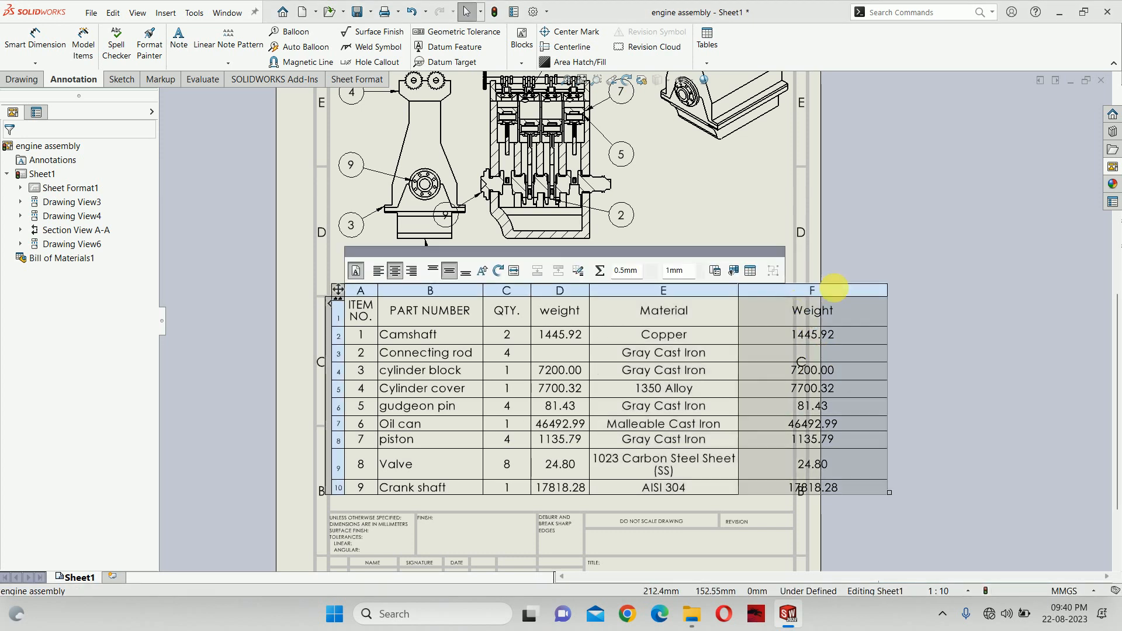
pyautogui.rightClick(845, 293)
pyautogui.moveTo(884, 381)
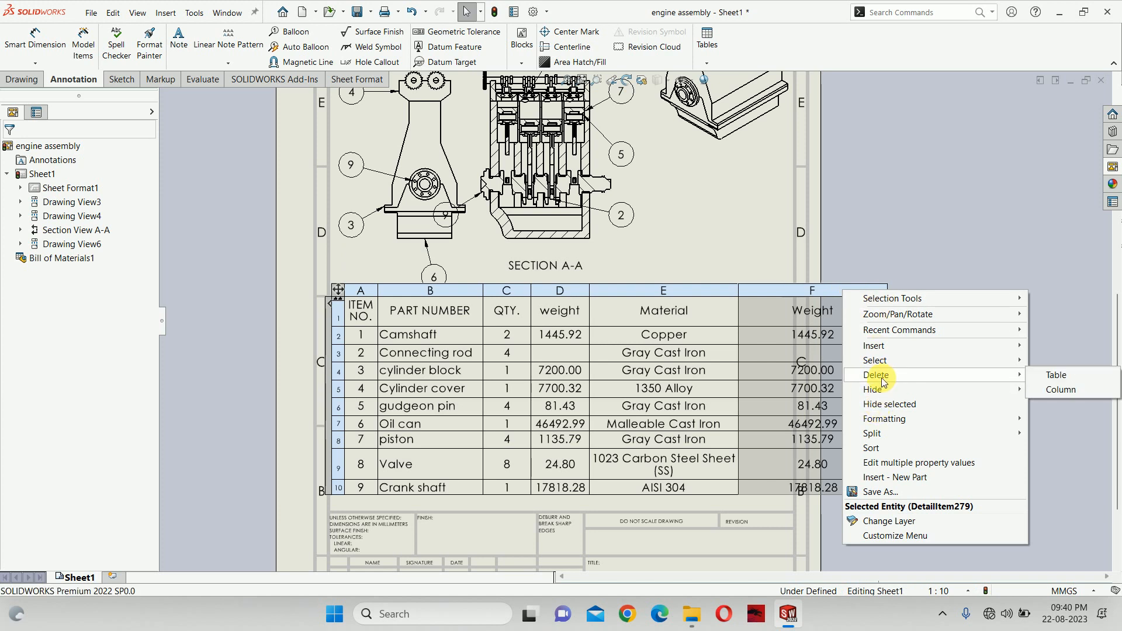
pyautogui.click(1060, 389)
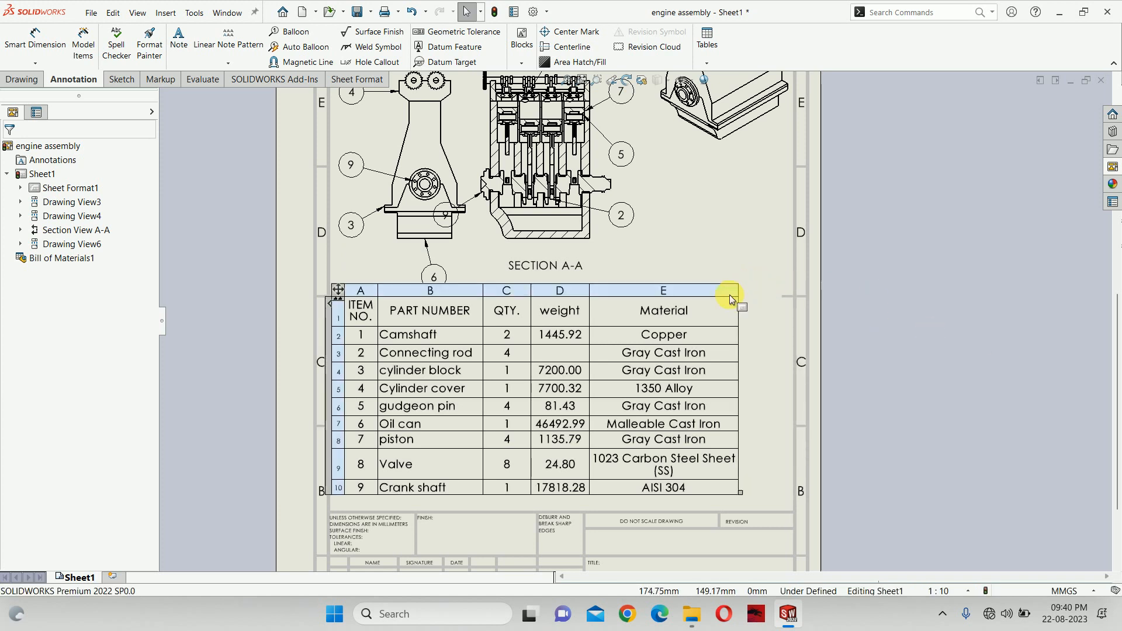
# Insert a column to the right of the Material column and set its custom property name to DENSITY
pyautogui.rightClick(725, 290)
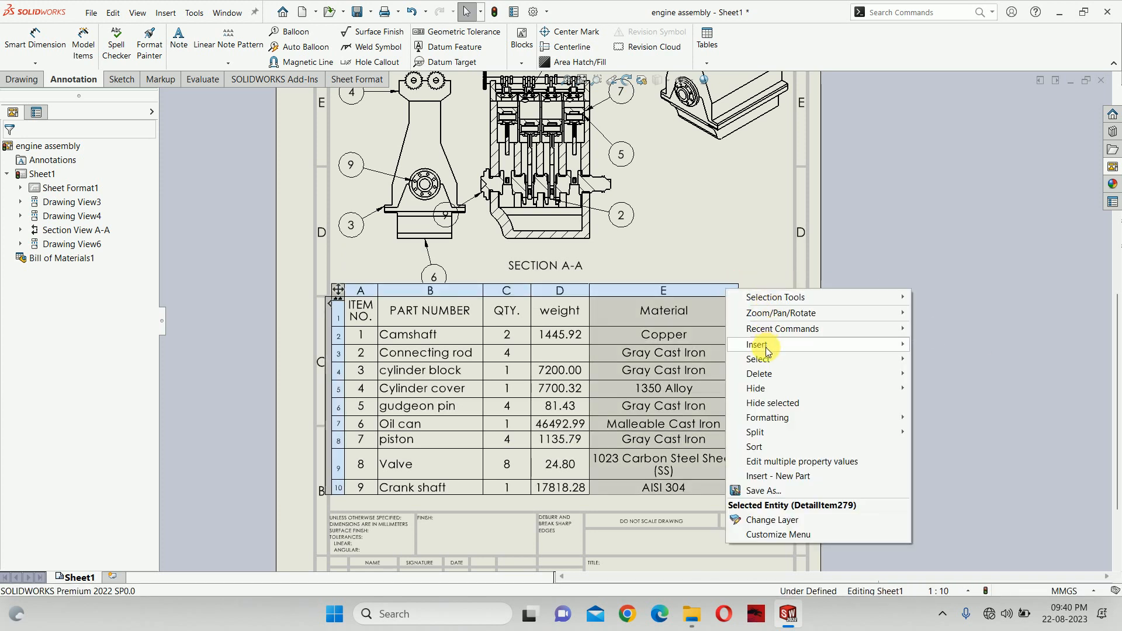
pyautogui.moveTo(765, 347)
pyautogui.click(944, 345)
pyautogui.click(768, 272)
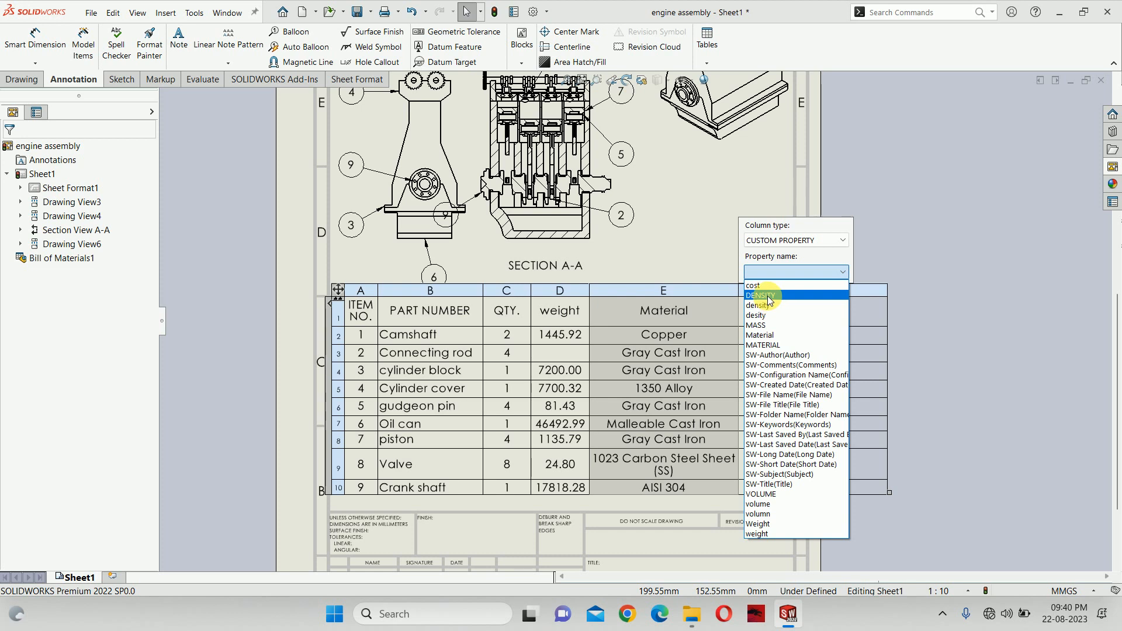
pyautogui.click(767, 295)
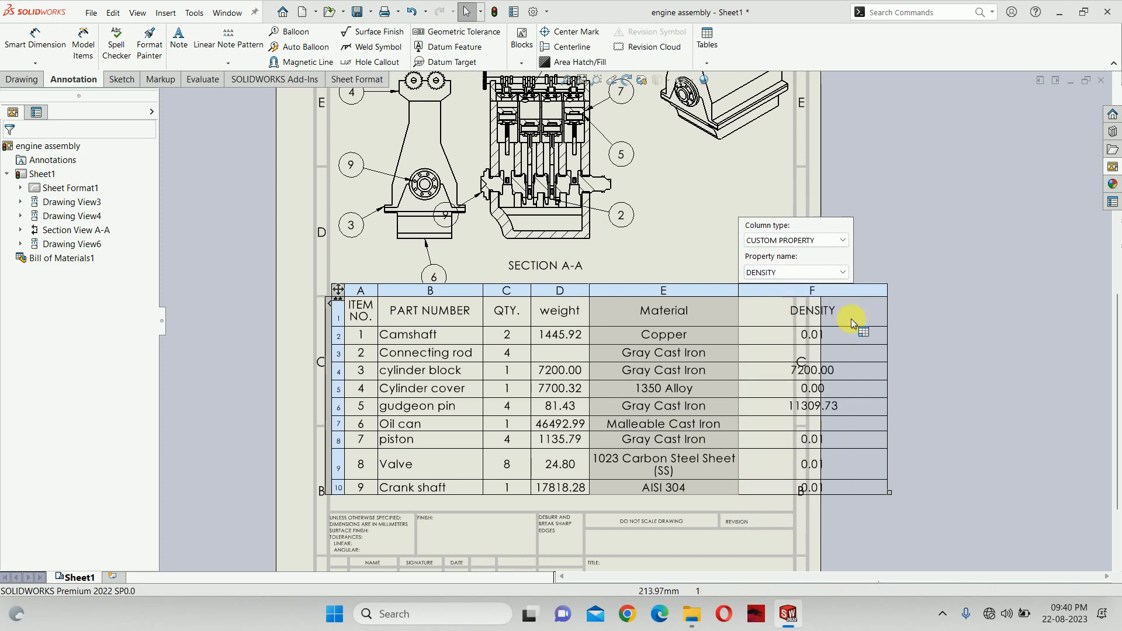
# Insert a column with the custom property volume to the right of the DENSITY column and narrow both columns to fit their entries
pyautogui.rightClick(878, 290)
pyautogui.moveTo(907, 344)
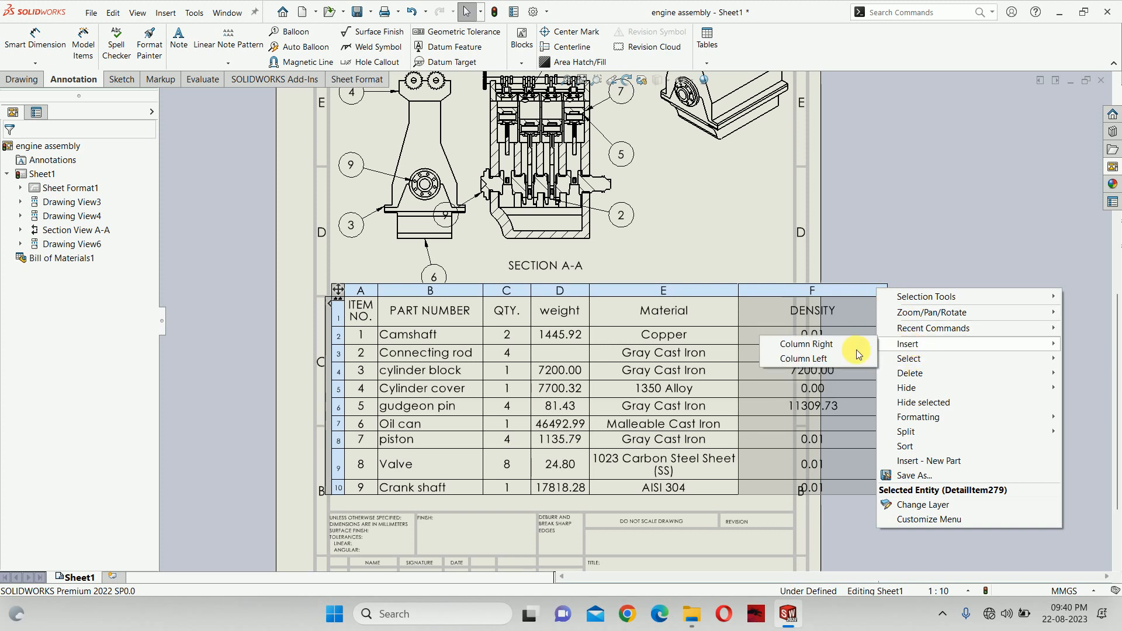
pyautogui.click(802, 345)
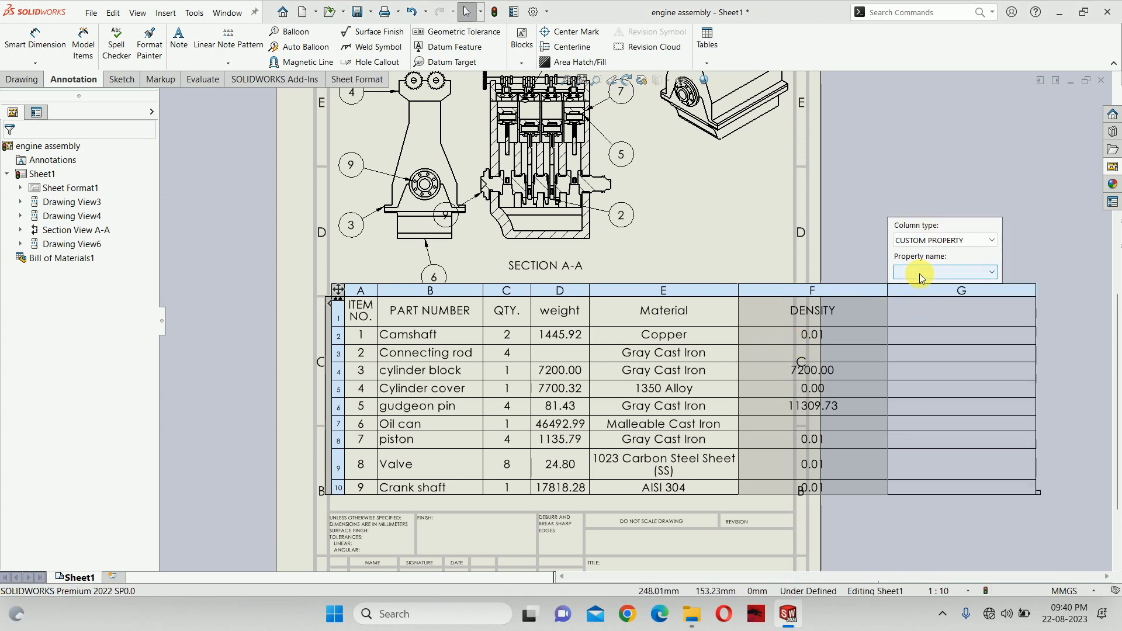
pyautogui.click(920, 273)
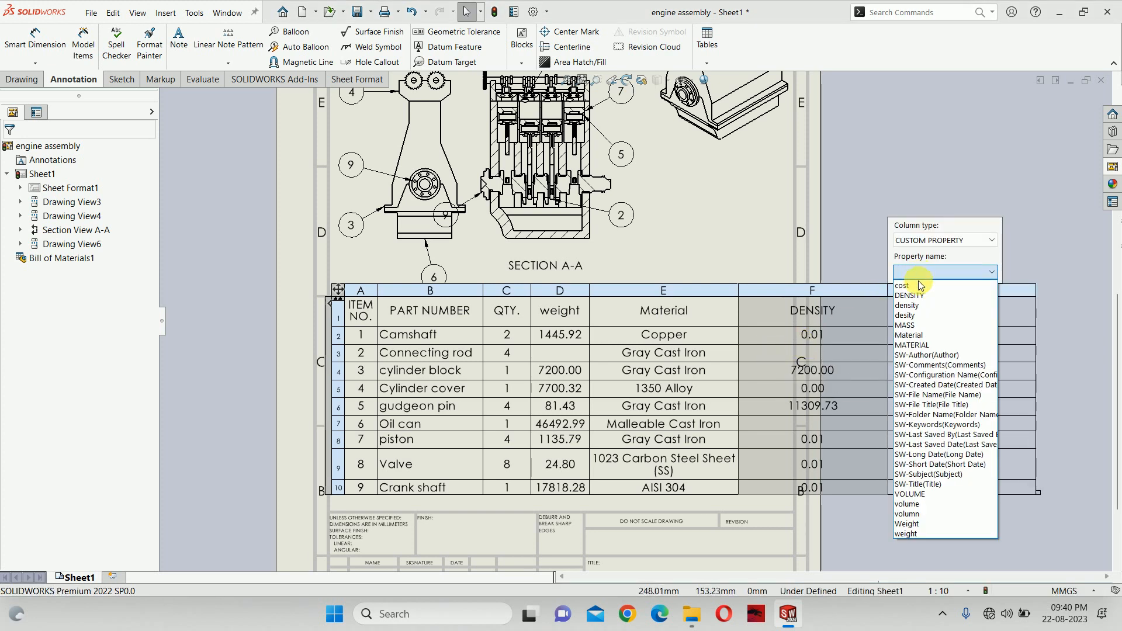
pyautogui.click(909, 505)
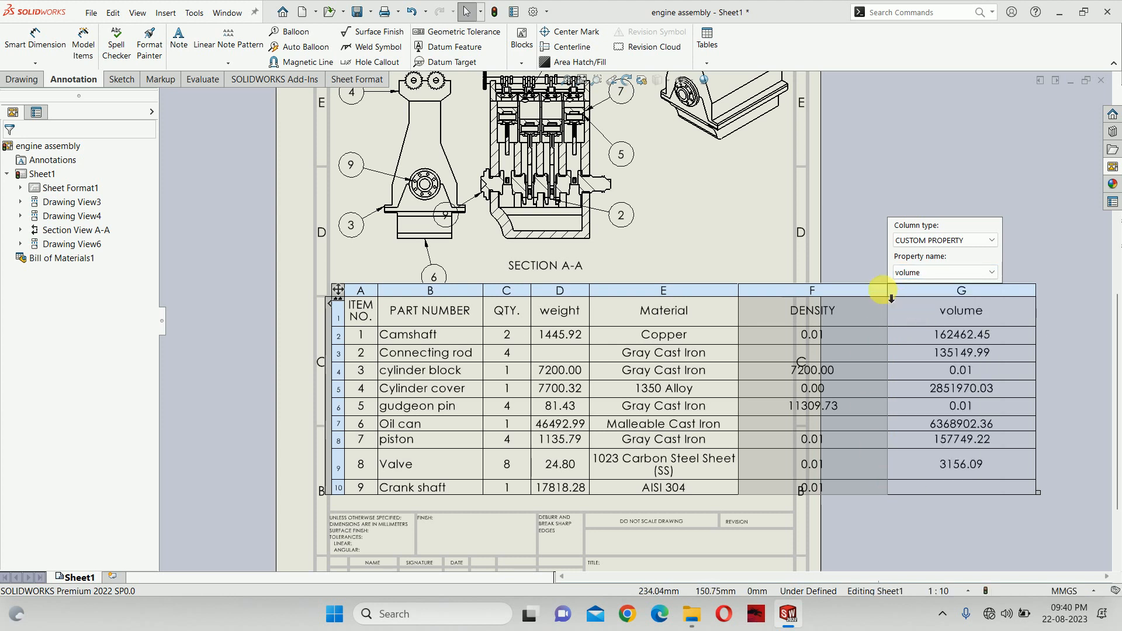
pyautogui.moveTo(896, 298); pyautogui.dragTo(795, 295)
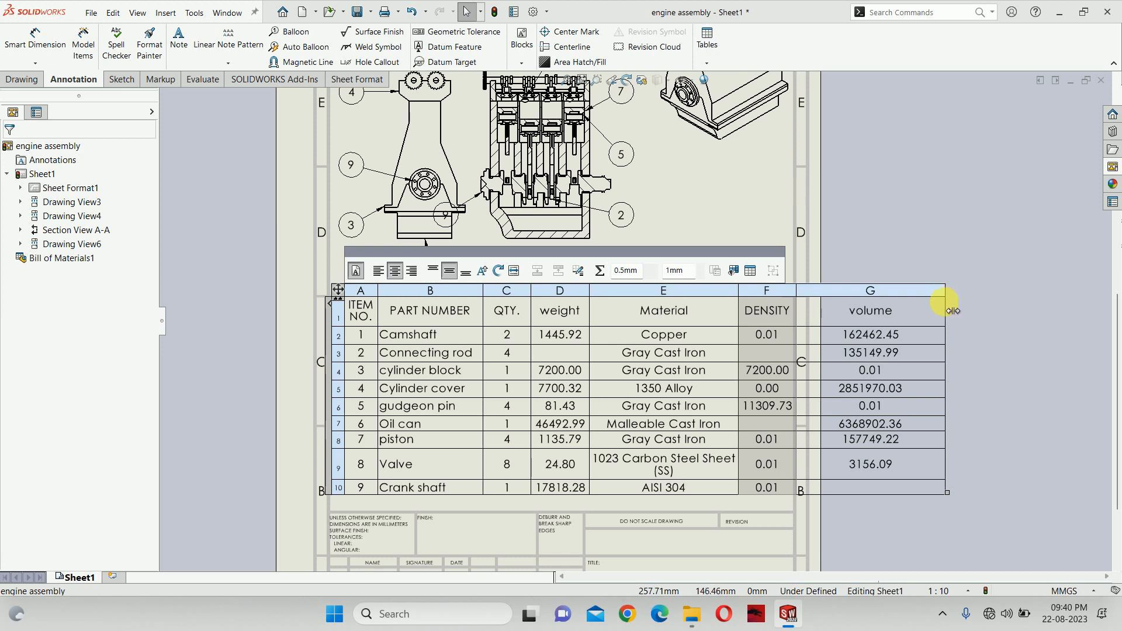
pyautogui.moveTo(953, 308); pyautogui.dragTo(862, 311)
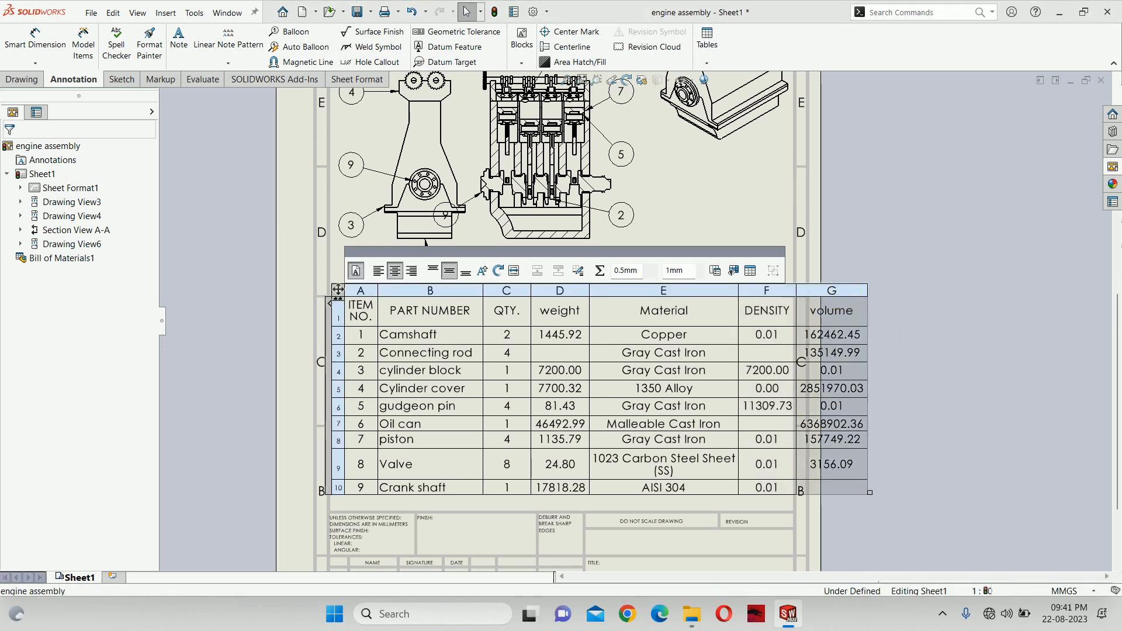
# Insert a column to the right of the volume column and set its custom property name to VOLUME
pyautogui.rightClick(847, 292)
pyautogui.moveTo(898, 348)
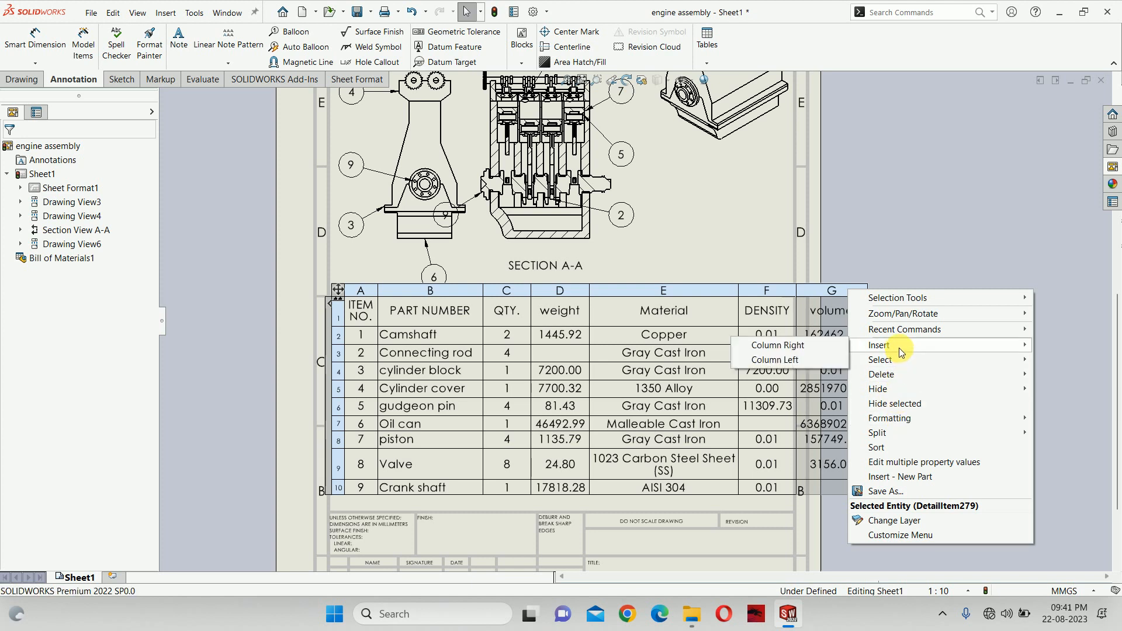
pyautogui.click(818, 342)
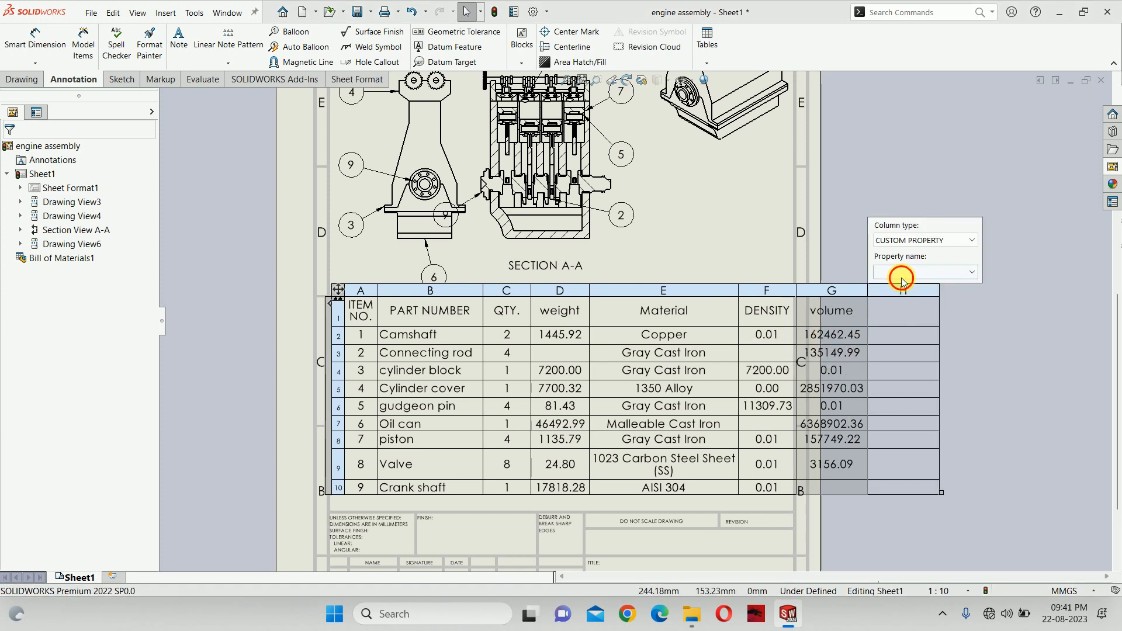
pyautogui.click(935, 272)
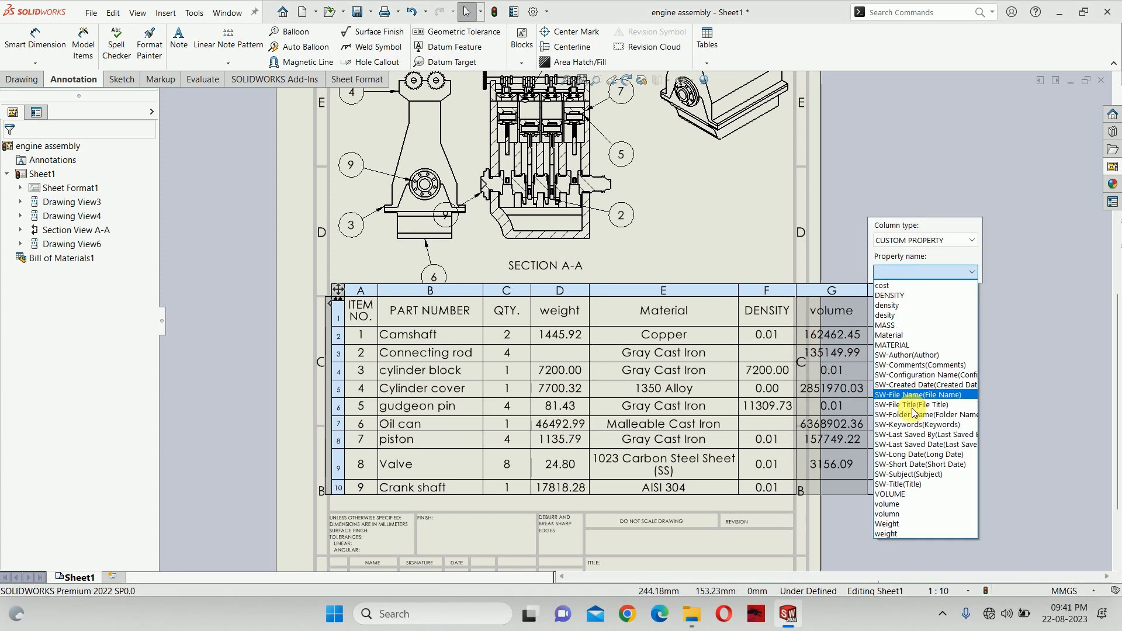
pyautogui.click(903, 493)
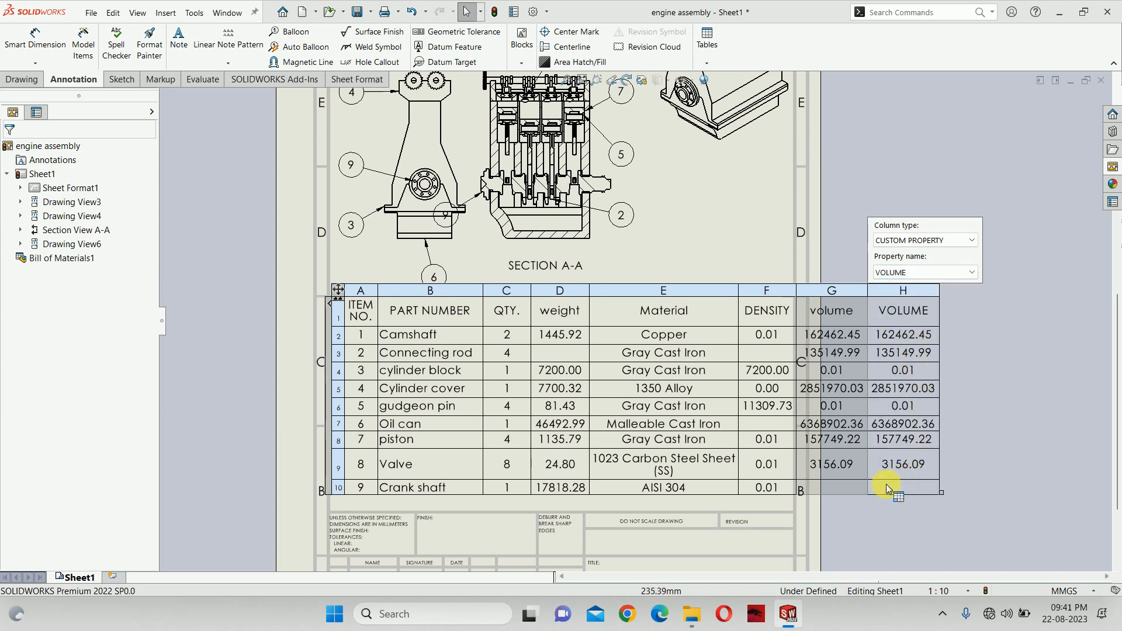
# Delete the duplicate VOLUME column from the end of the bill of materials
pyautogui.rightClick(898, 290)
pyautogui.moveTo(939, 377)
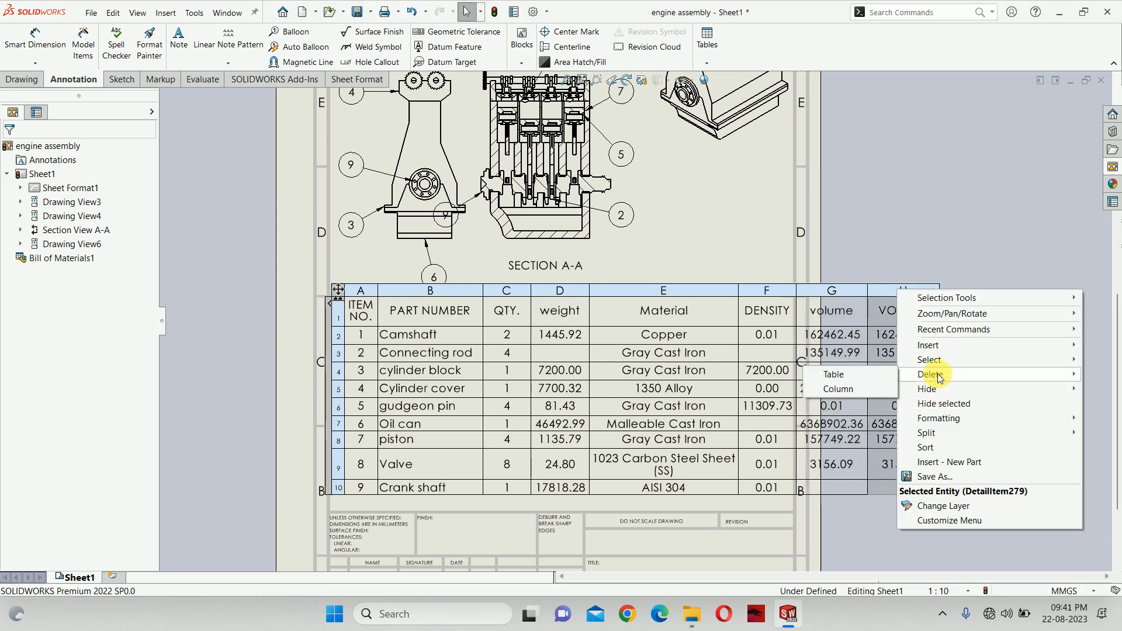
pyautogui.click(841, 387)
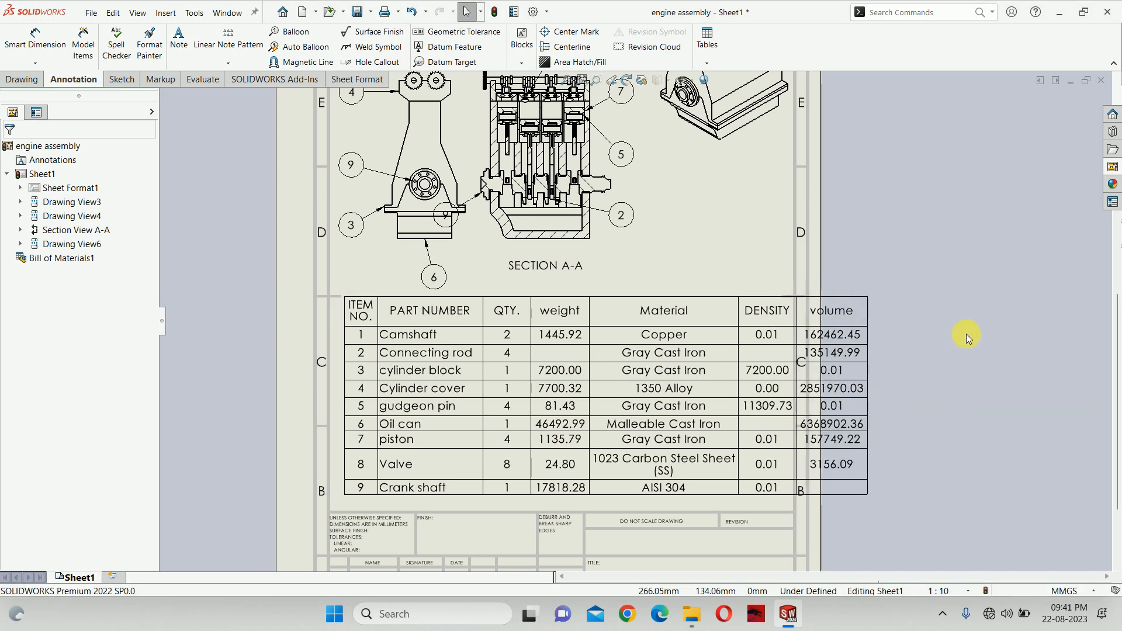
# Move the bill of materials table off the drawing sheet into the empty space beside it
pyautogui.moveTo(337, 288); pyautogui.dragTo(862, 253)
pyautogui.scroll(3, 824, 356)
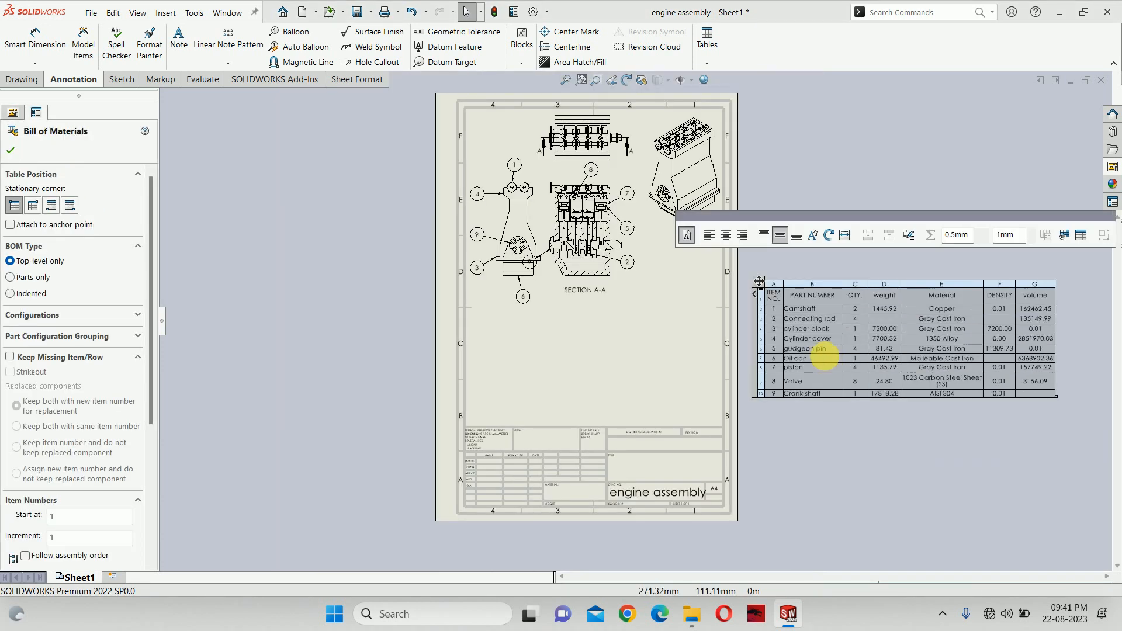
pyautogui.click(946, 451)
pyautogui.scroll(-2, 1020, 363)
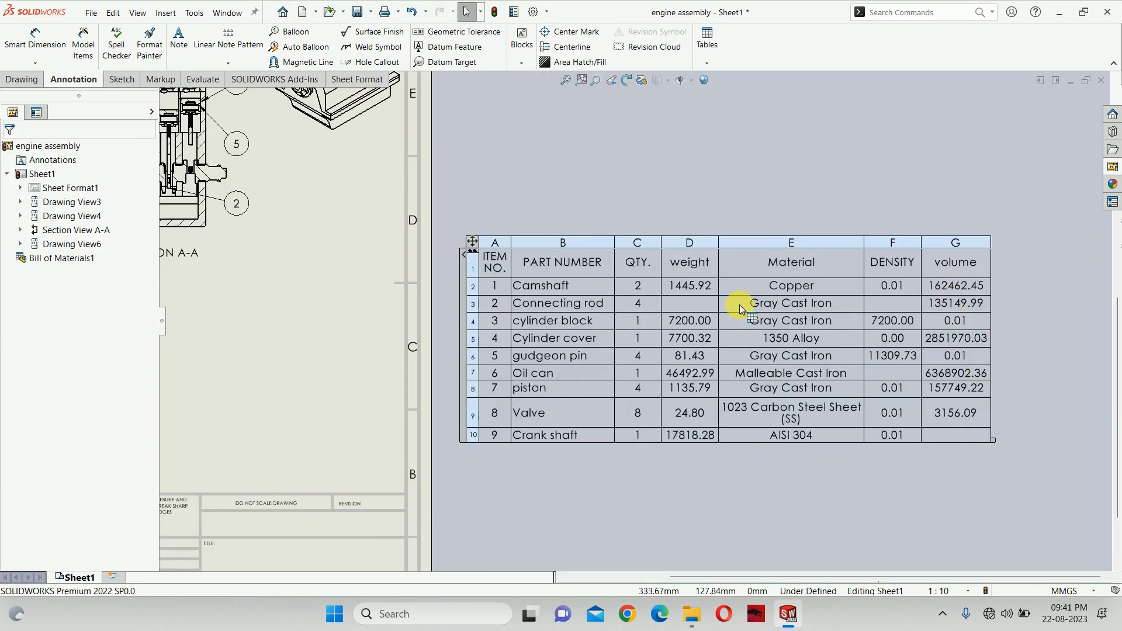
# Start saving the whole bill of materials table to a file and choose CSV (*.csv) as the file type
pyautogui.click(472, 244)
pyautogui.rightClick(474, 239)
pyautogui.moveTo(555, 312)
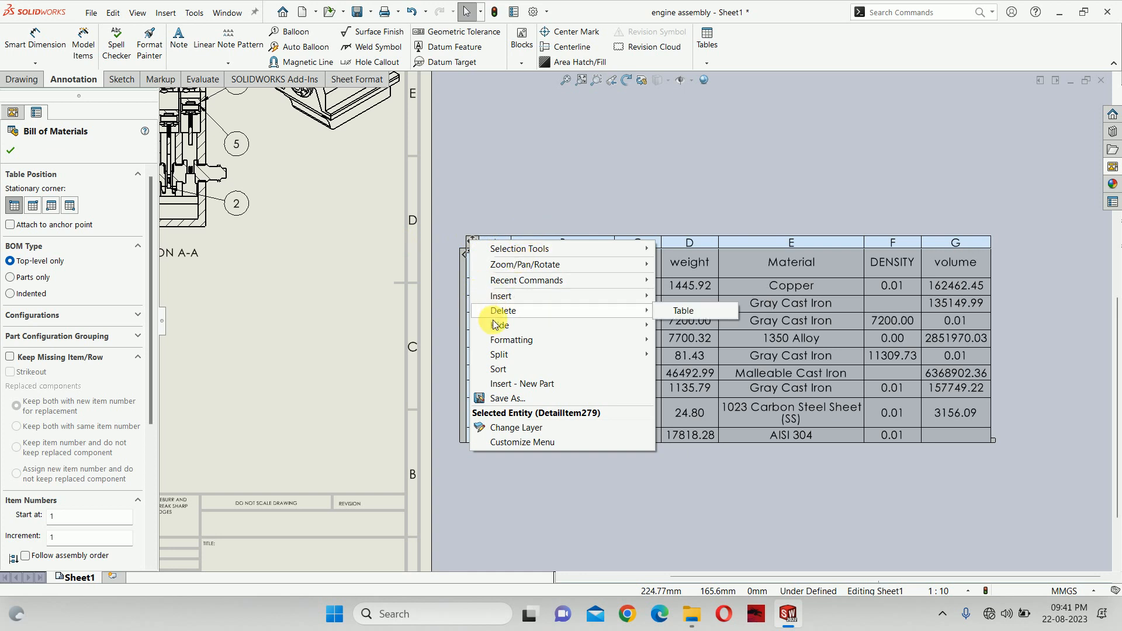
pyautogui.click(523, 399)
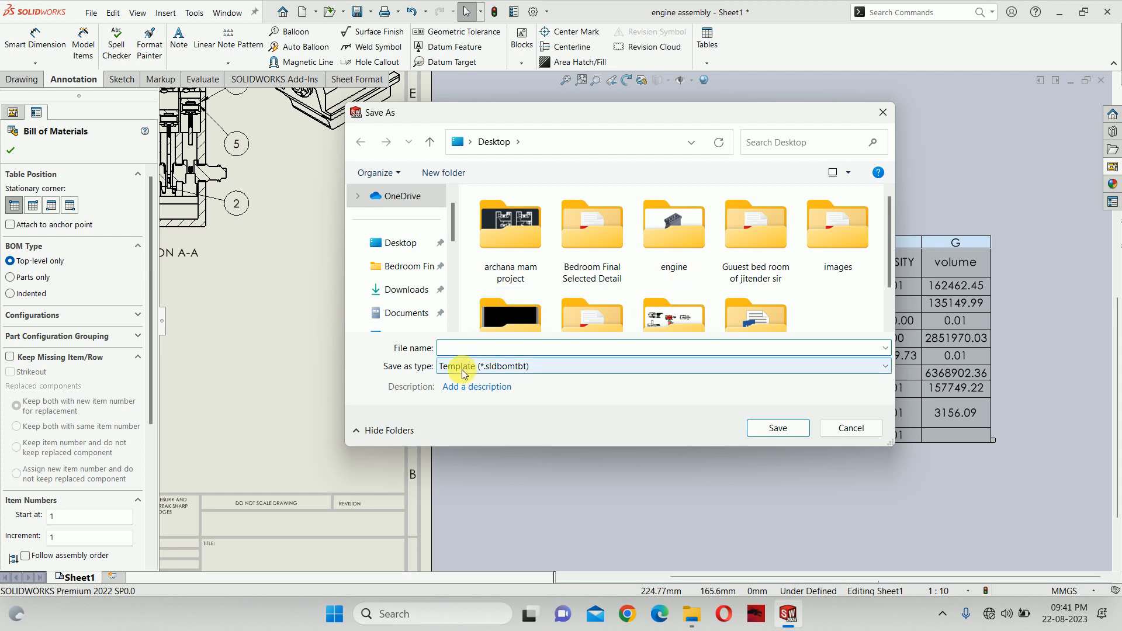
pyautogui.click(485, 371)
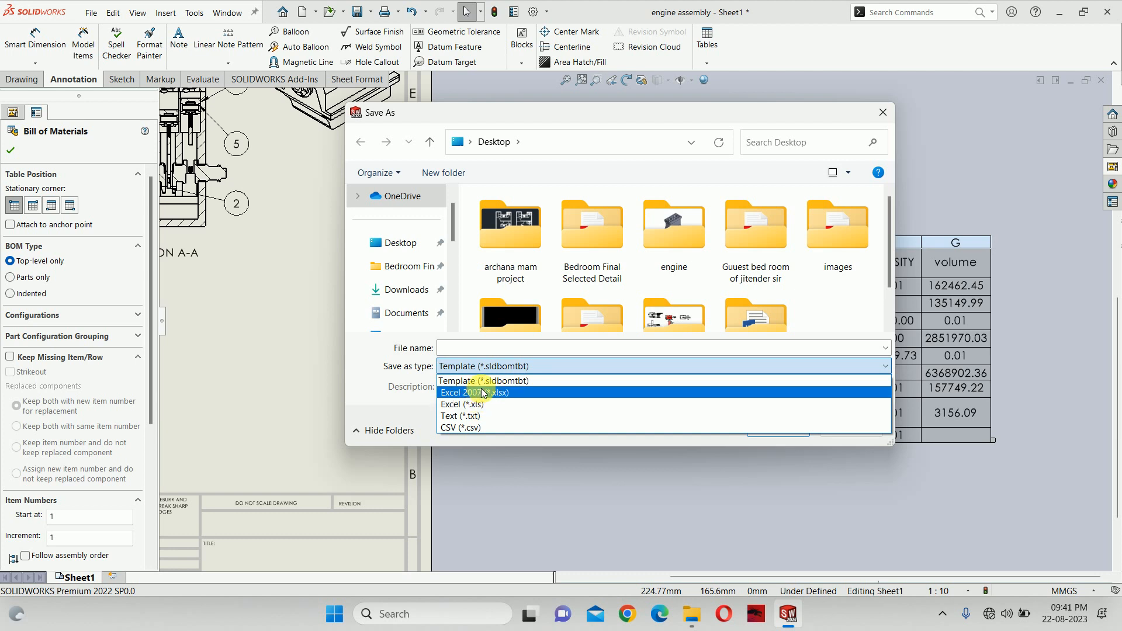
pyautogui.click(477, 426)
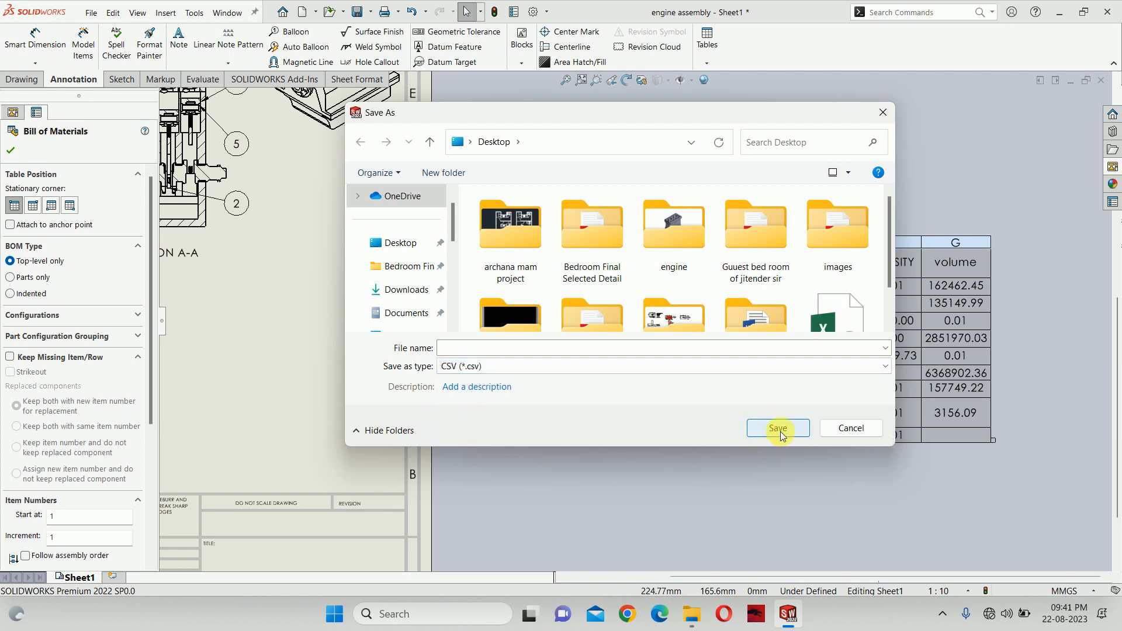
# Save the exported table in the engine folder on the Desktop under the file name engine
pyautogui.click(839, 298)
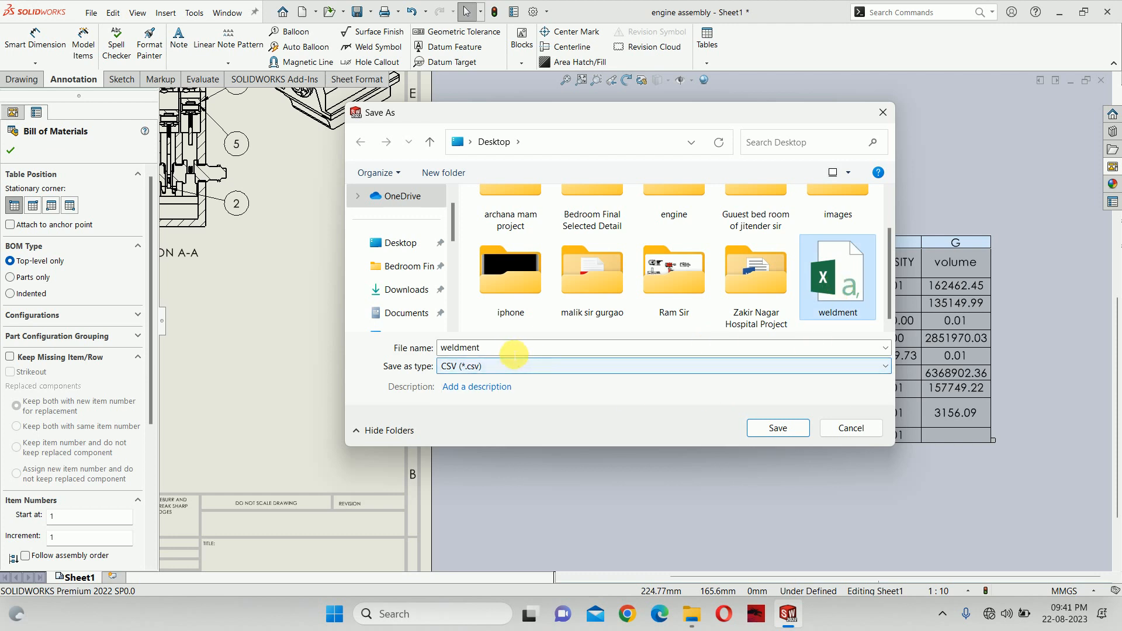
pyautogui.click(511, 352)
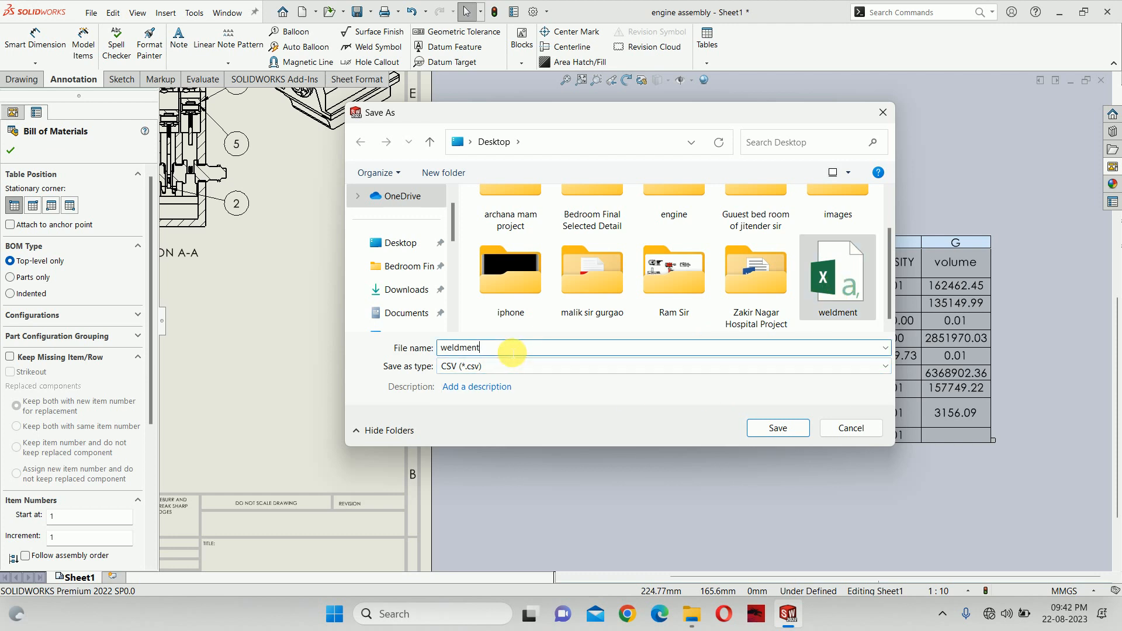
pyautogui.moveTo(513, 347); pyautogui.dragTo(388, 336)
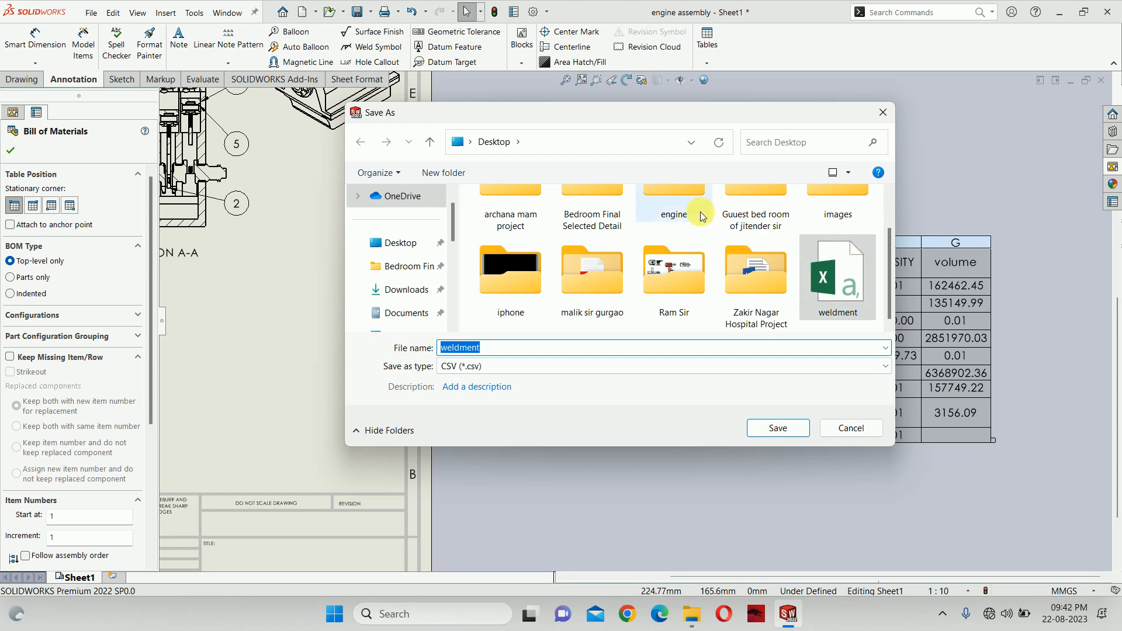
pyautogui.doubleClick(660, 194)
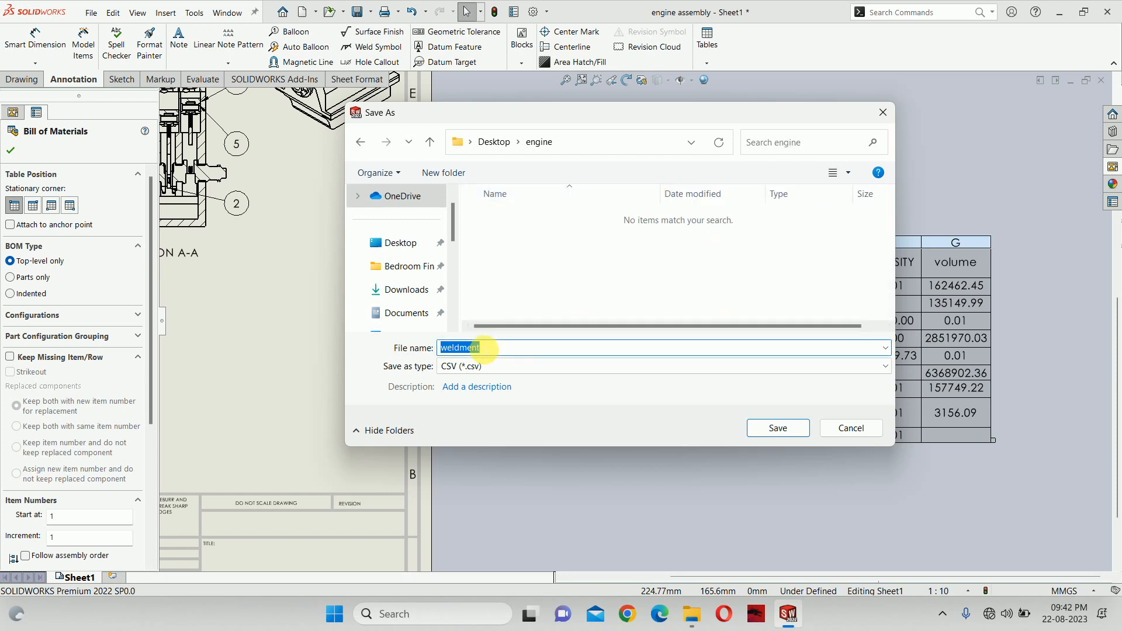
pyautogui.write('engi')
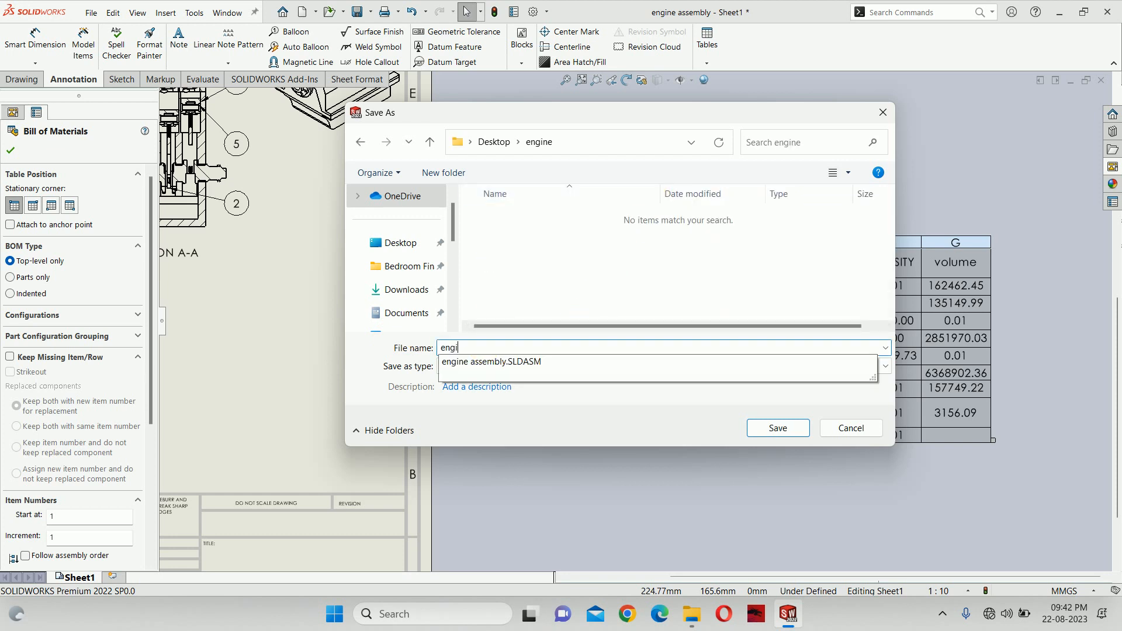
pyautogui.write('ne')
pyautogui.press('Return')
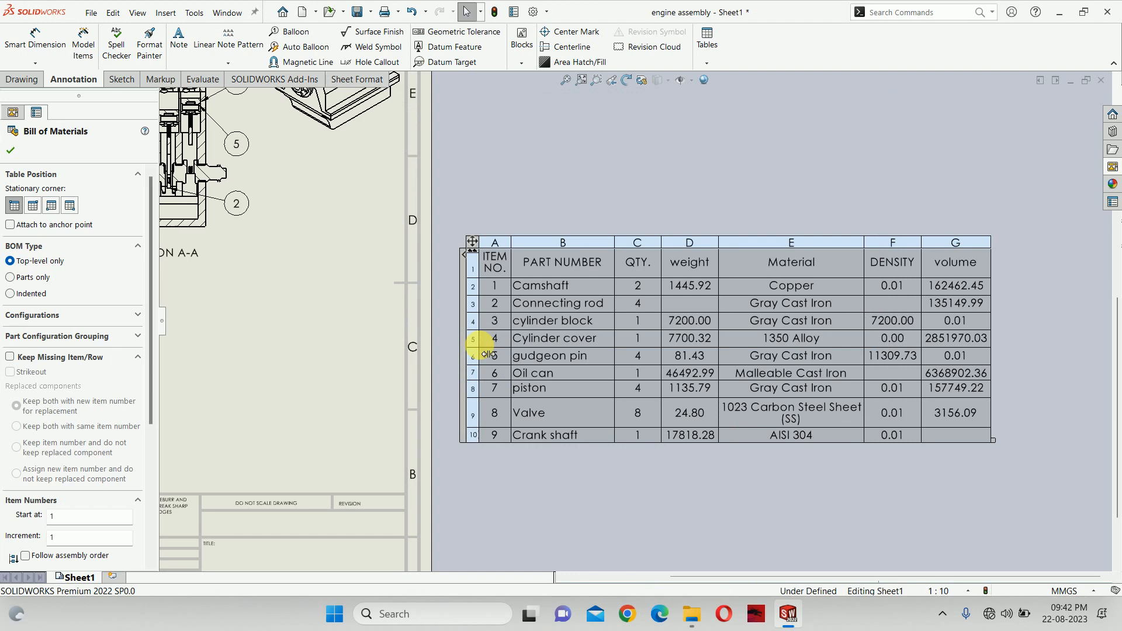
# Switch to the engine folder in File Explorer, open the engine CSV file in Excel and dismiss the activation wizard
pyautogui.click(1083, 15)
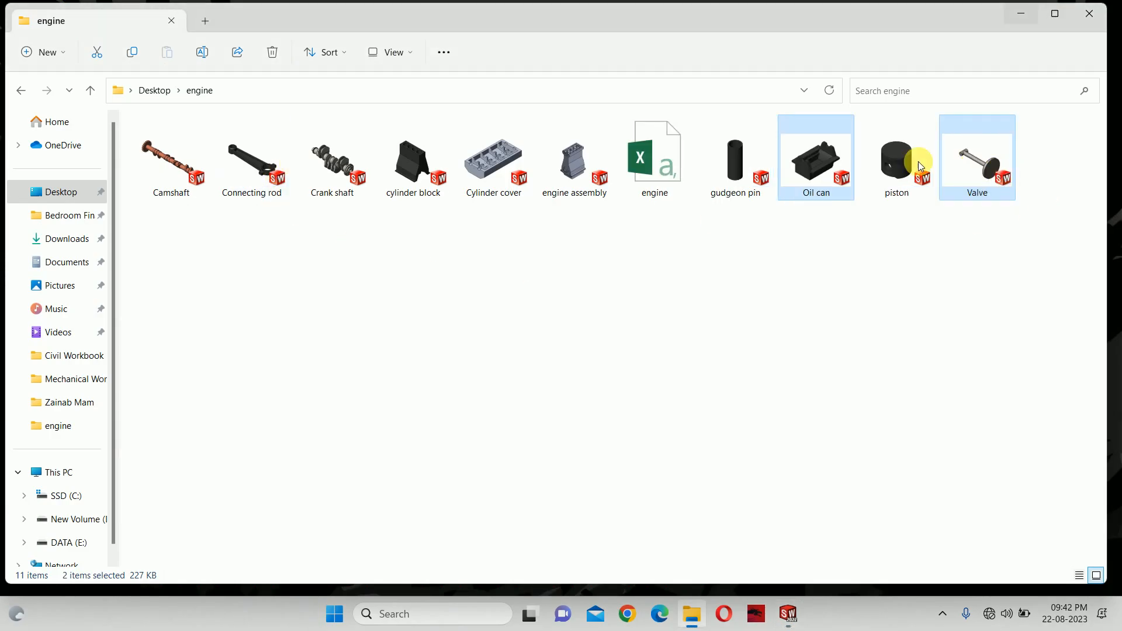
pyautogui.doubleClick(672, 159)
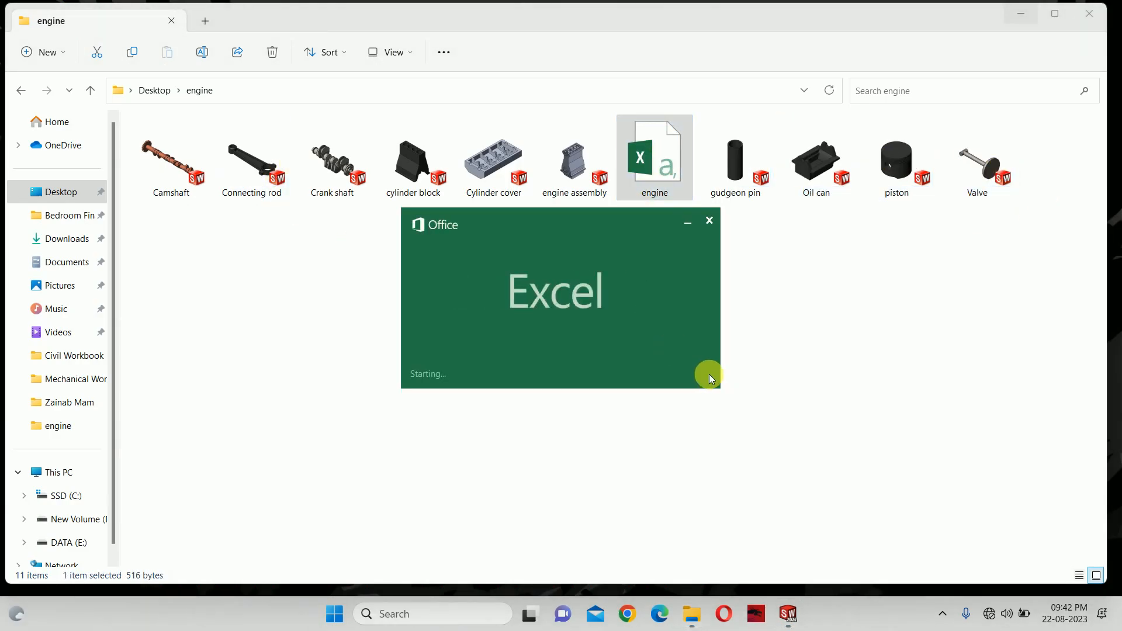
pyautogui.click(711, 448)
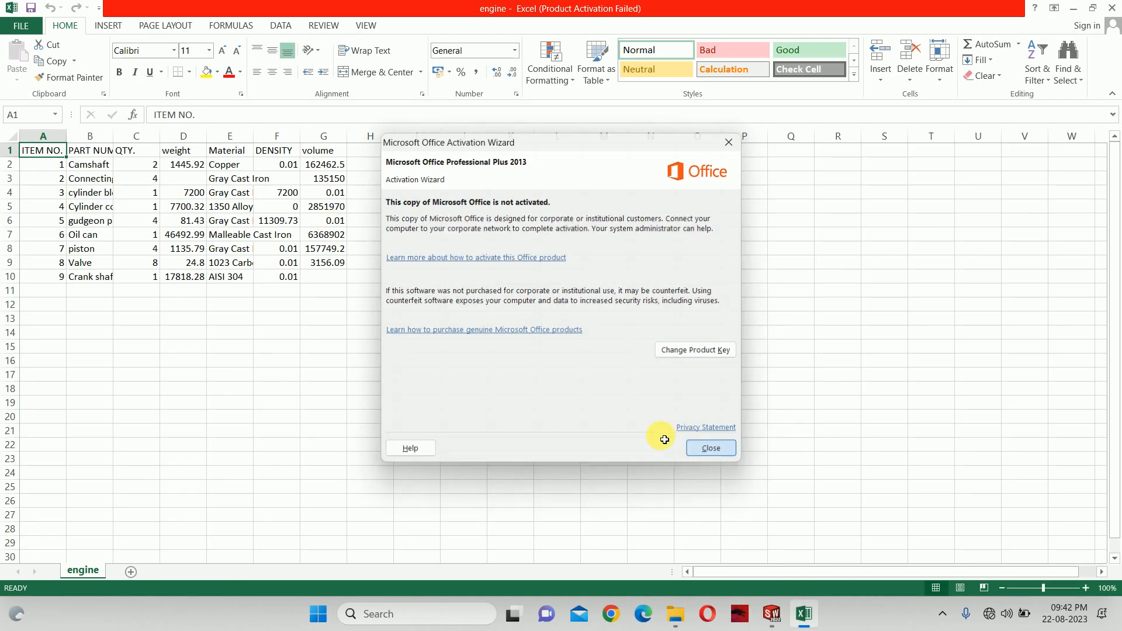
# Widen the volume and DENSITY columns and turn on text wrapping for the whole table
pyautogui.moveTo(350, 142); pyautogui.dragTo(371, 140)
pyautogui.moveTo(300, 140); pyautogui.dragTo(331, 141)
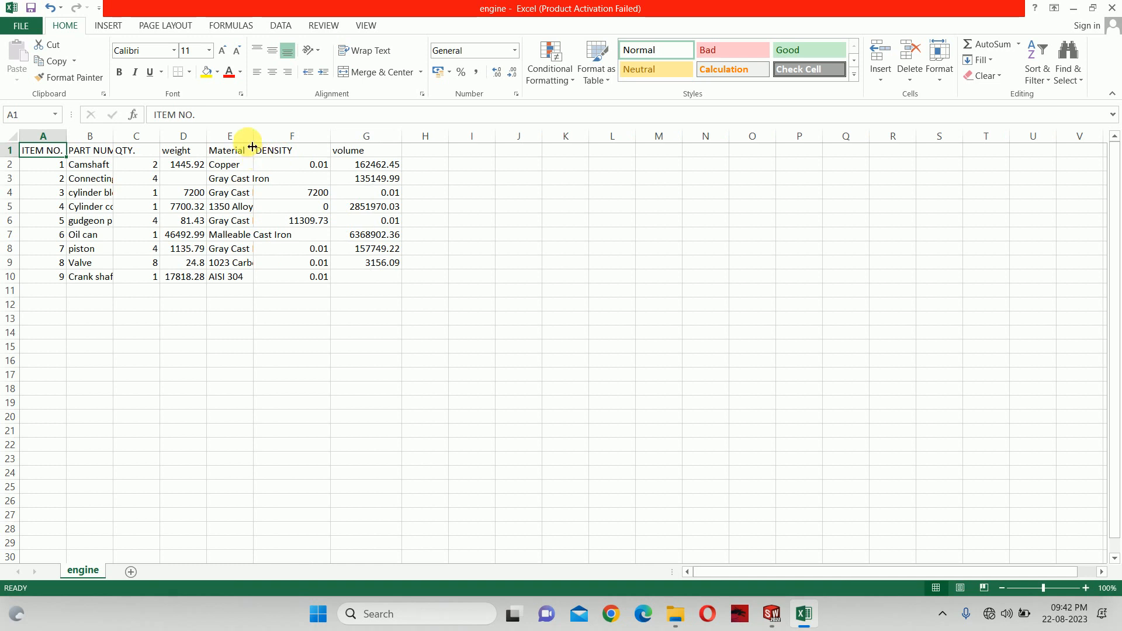
pyautogui.moveTo(39, 152); pyautogui.dragTo(388, 290)
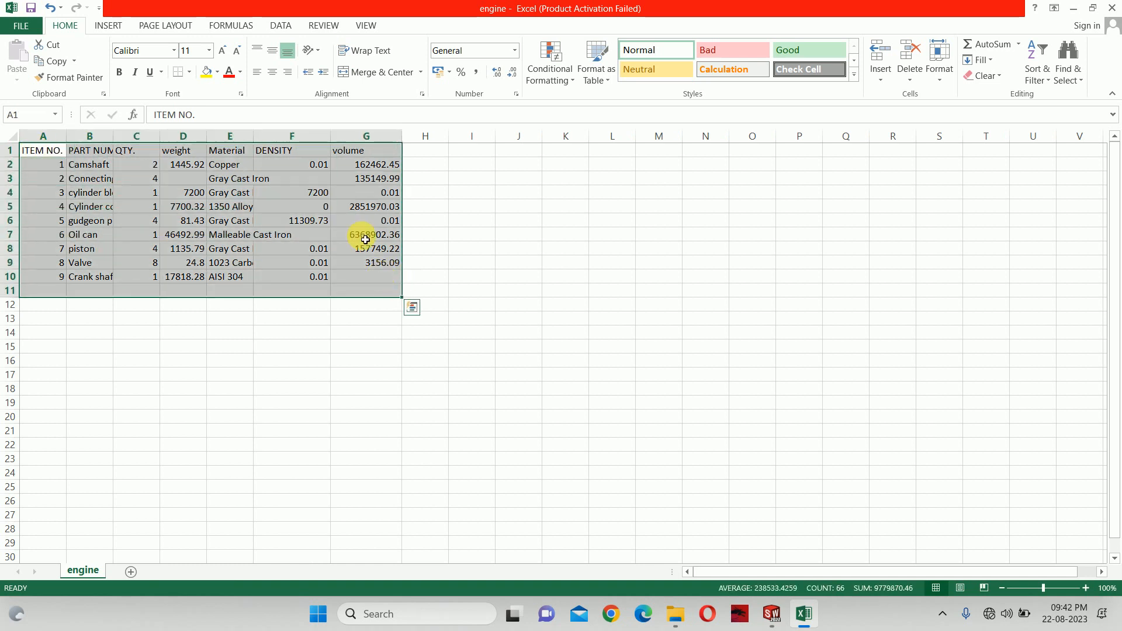
pyautogui.click(365, 51)
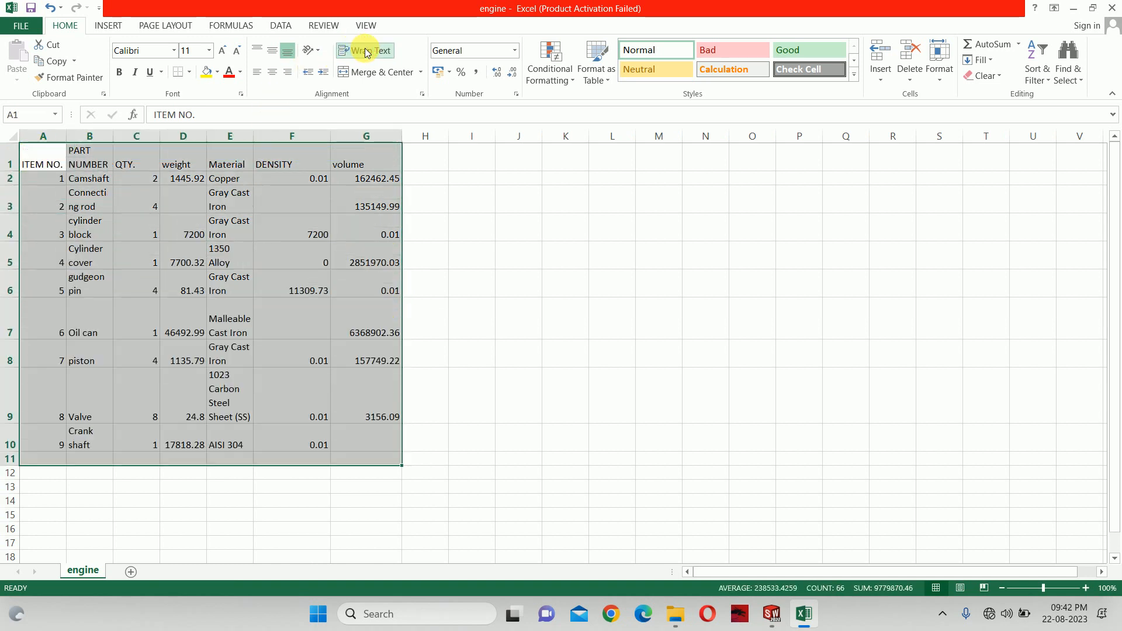
pyautogui.click(533, 258)
# Widen the Material, weight and QTY. columns so their entries have more room
pyautogui.moveTo(261, 142); pyautogui.dragTo(296, 140)
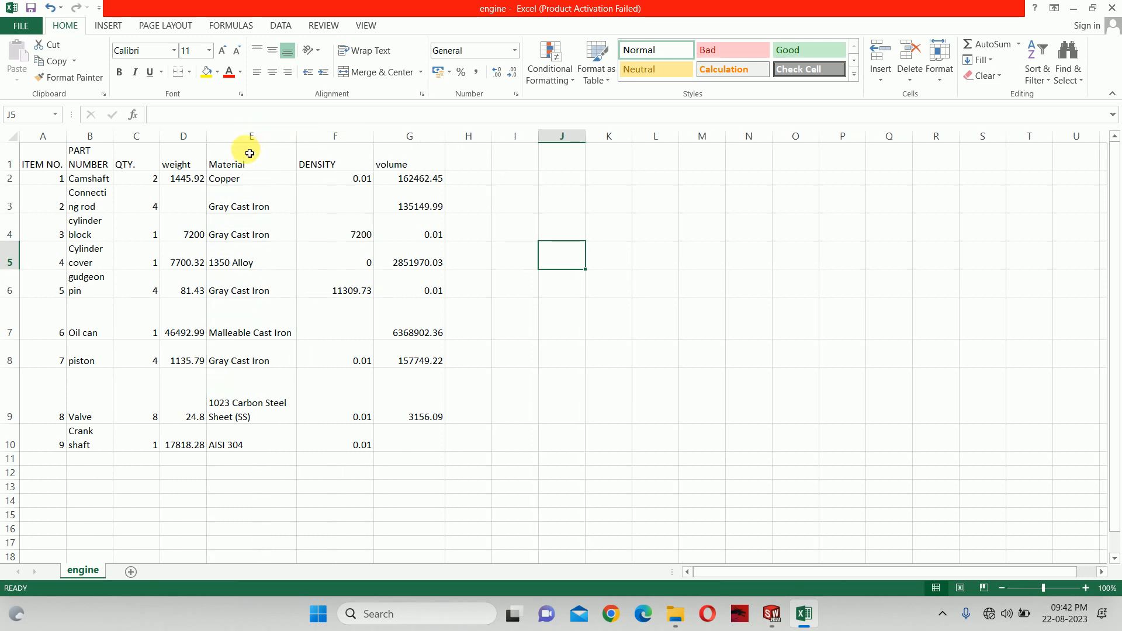
pyautogui.moveTo(209, 146); pyautogui.dragTo(238, 140)
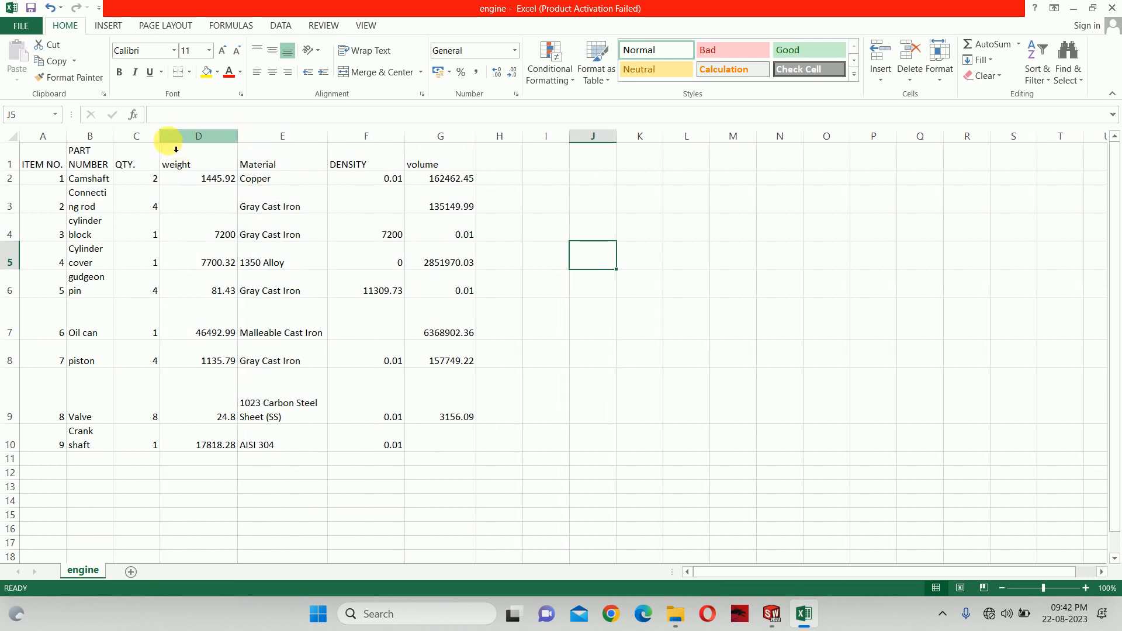
pyautogui.moveTo(166, 141); pyautogui.dragTo(186, 143)
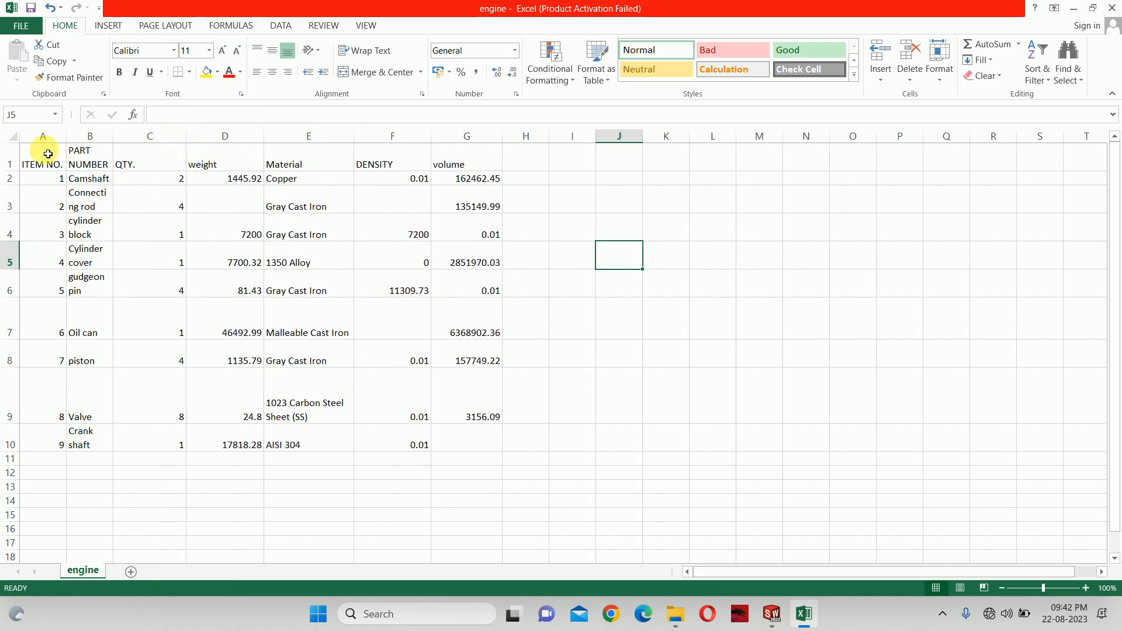
# Centre all entries of the table A1:G10 vertically and horizontally in their cells
pyautogui.moveTo(47, 154); pyautogui.dragTo(488, 447)
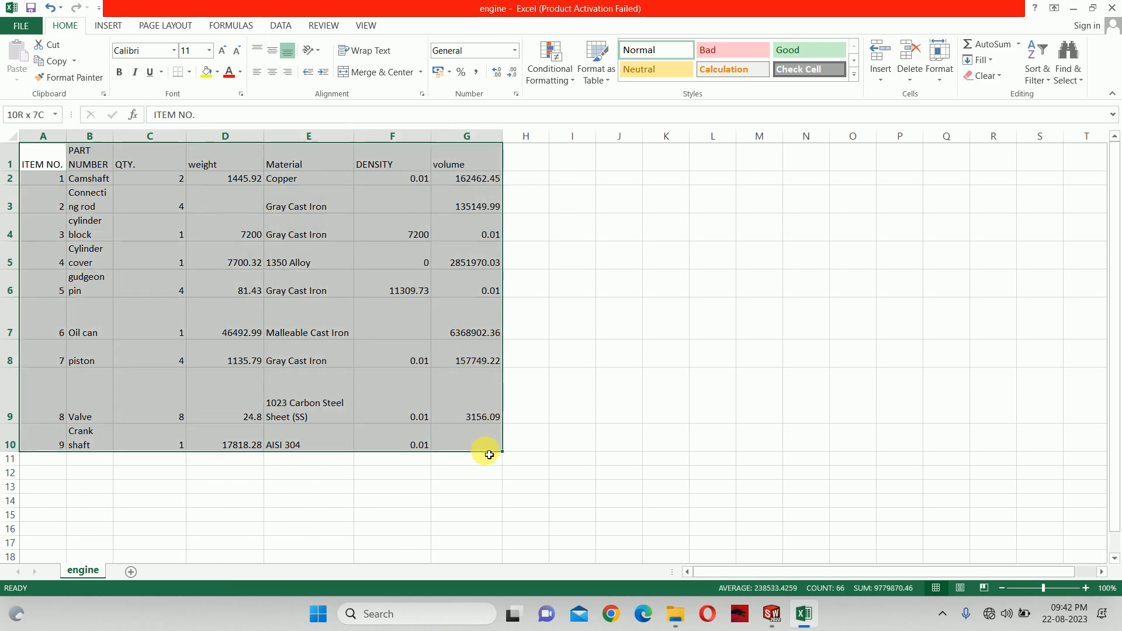
pyautogui.click(274, 53)
pyautogui.click(272, 71)
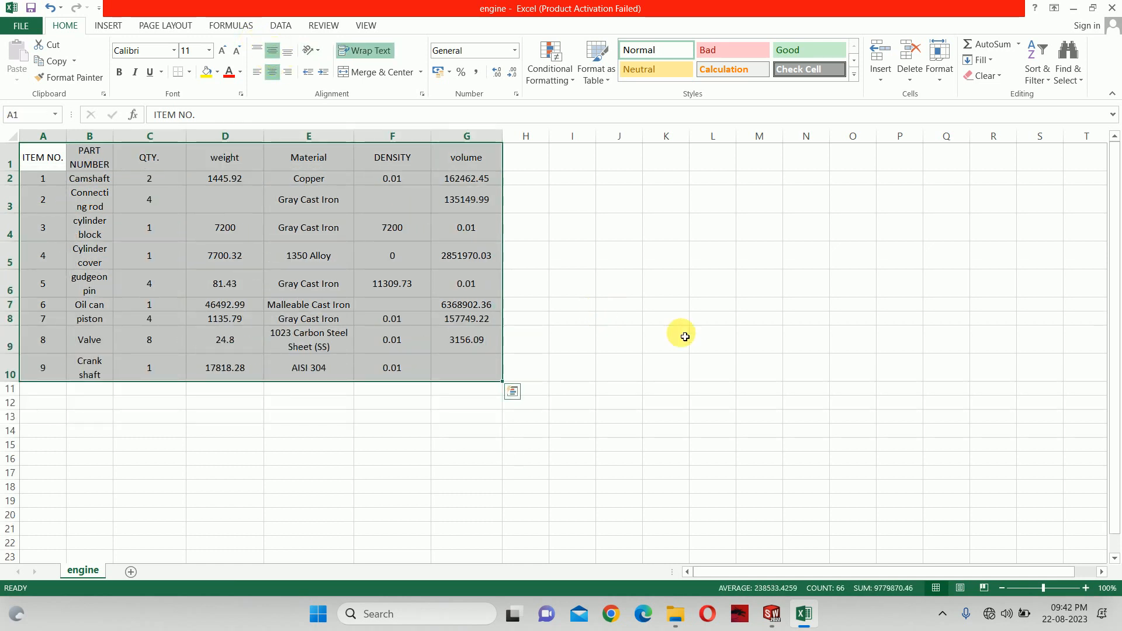
pyautogui.click(705, 332)
# Outline the range A1:G10 with a thick box border
pyautogui.moveTo(43, 159); pyautogui.dragTo(459, 376)
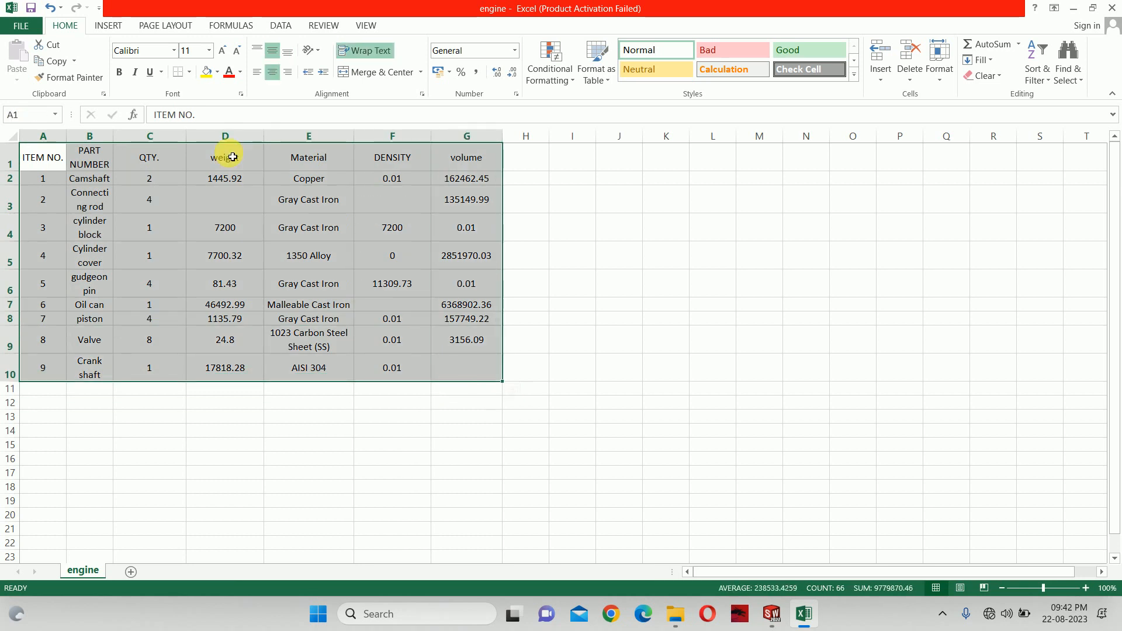
pyautogui.click(189, 73)
pyautogui.click(213, 228)
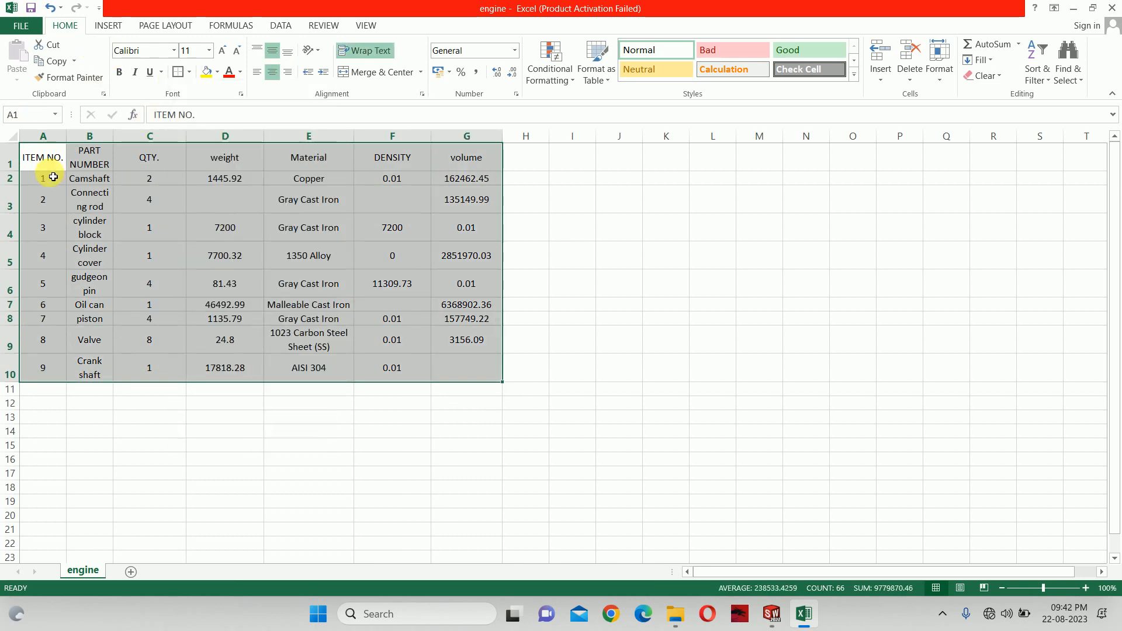
# Apply All Borders to every cell of the table A1:G10
pyautogui.click(47, 158)
pyautogui.moveTo(47, 159); pyautogui.dragTo(465, 368)
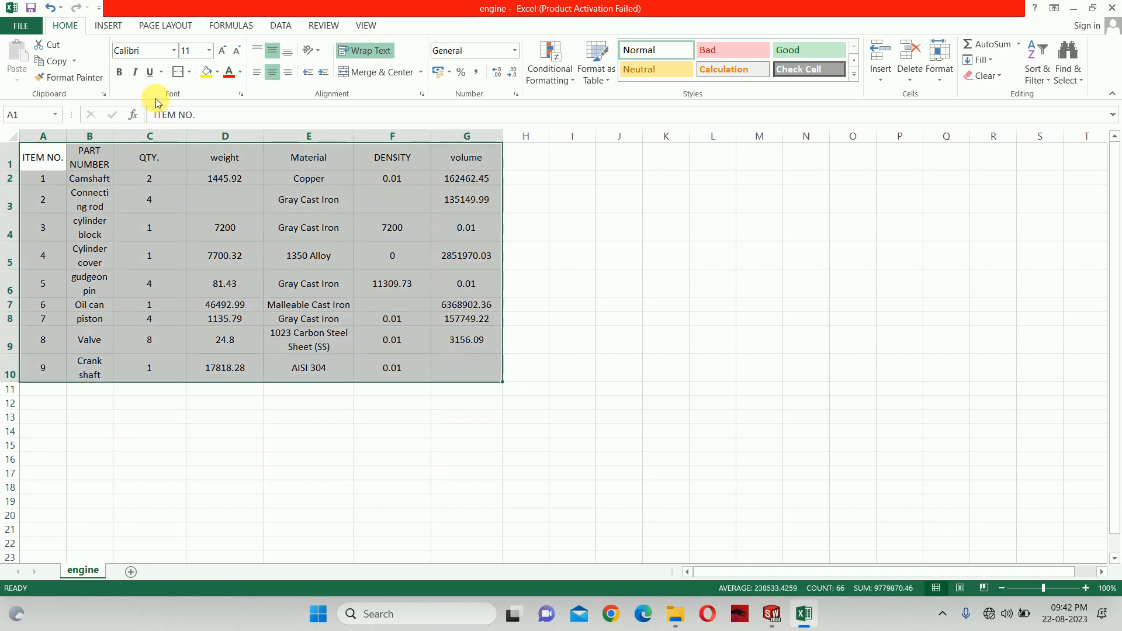
pyautogui.click(188, 78)
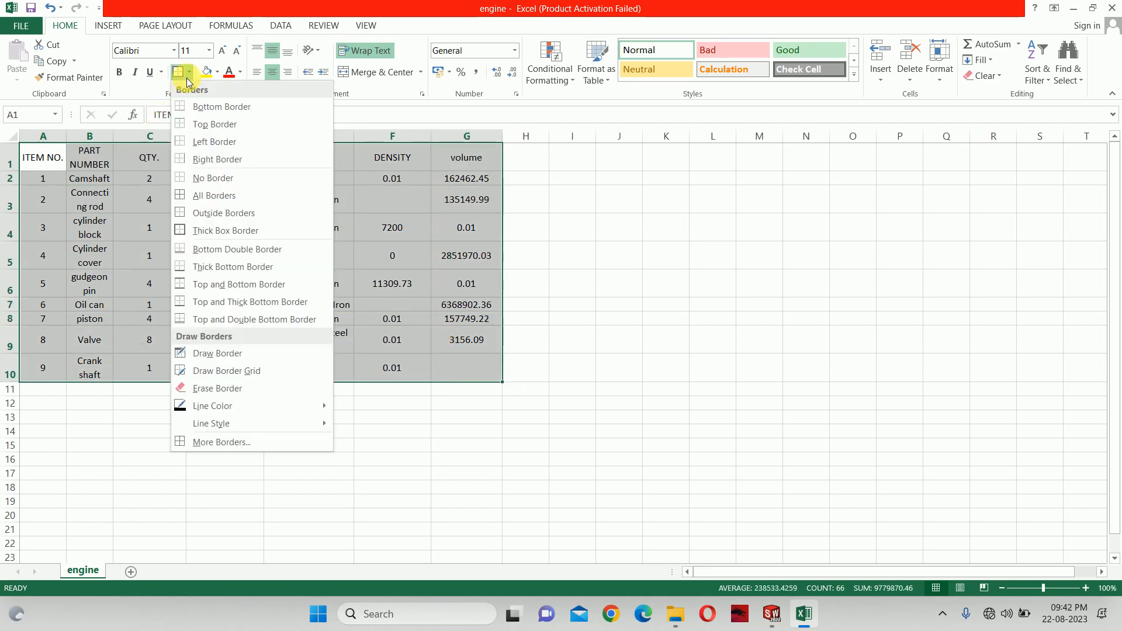
pyautogui.click(216, 195)
# Put a thick box border around the outside of the fully bordered table
pyautogui.moveTo(36, 152); pyautogui.dragTo(484, 368)
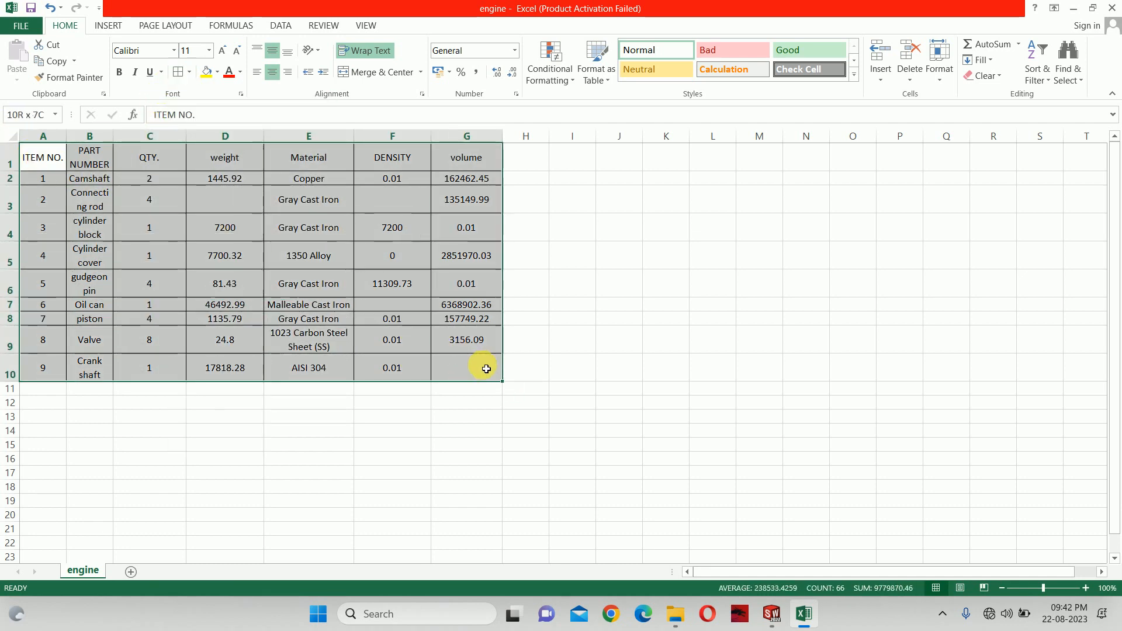
pyautogui.click(189, 72)
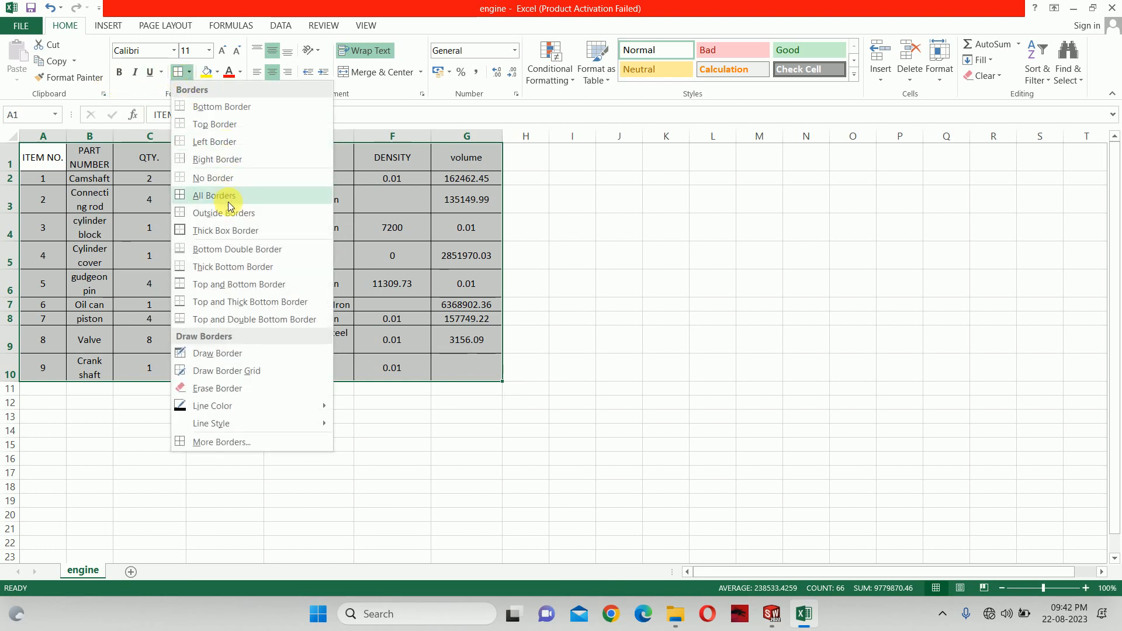
pyautogui.click(230, 228)
pyautogui.click(754, 319)
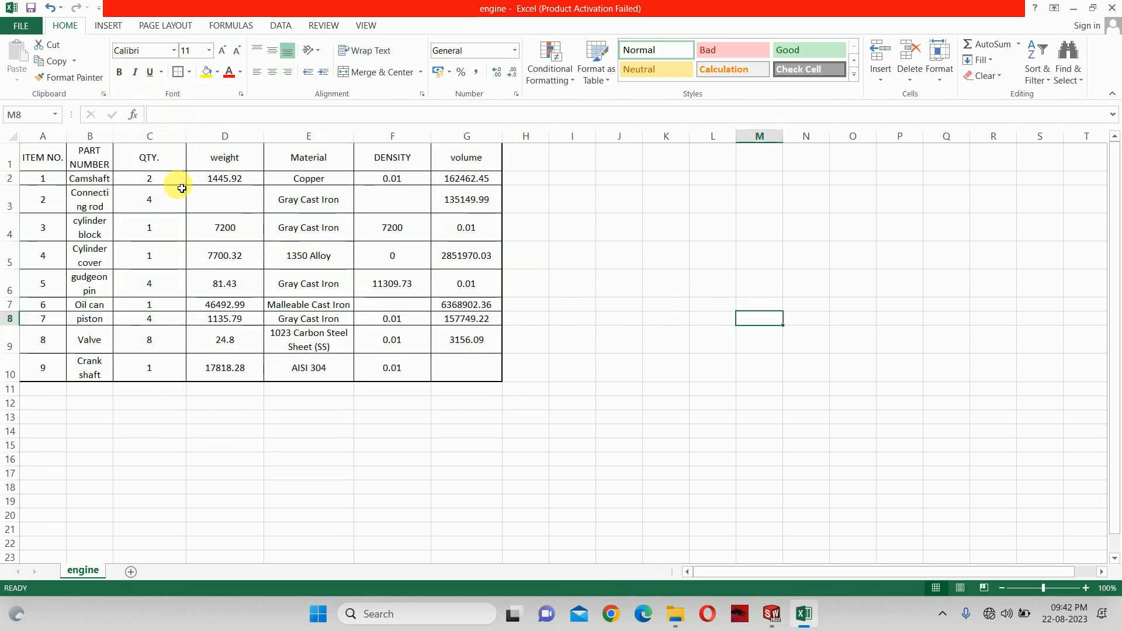
# Put a thick box border around the header row A1:G1
pyautogui.moveTo(49, 156); pyautogui.dragTo(501, 166)
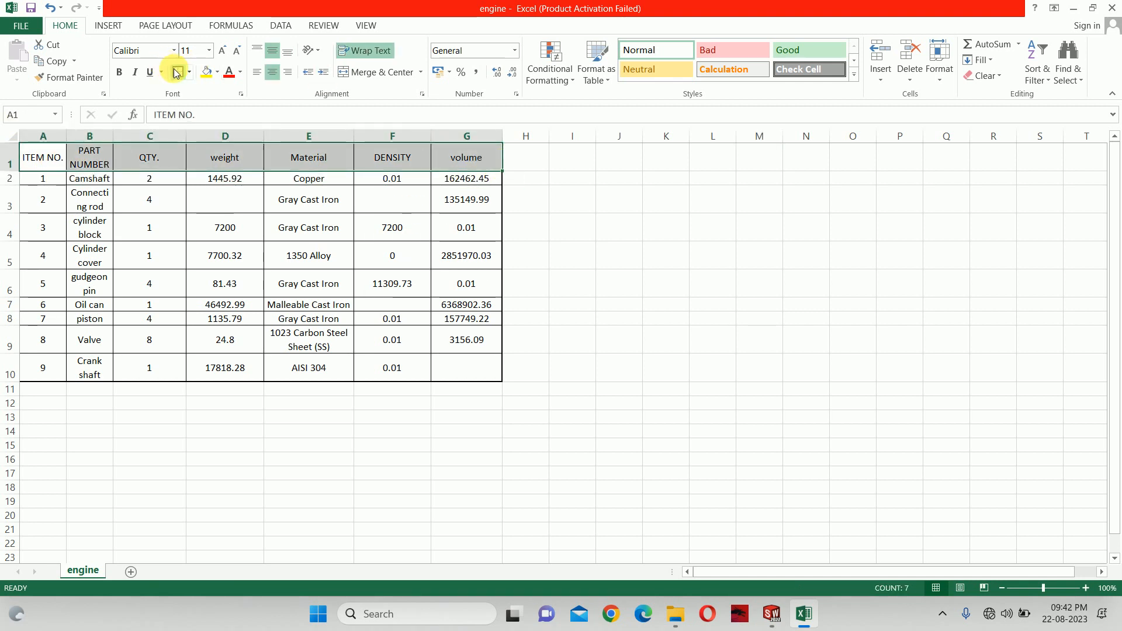
pyautogui.click(177, 71)
pyautogui.click(608, 302)
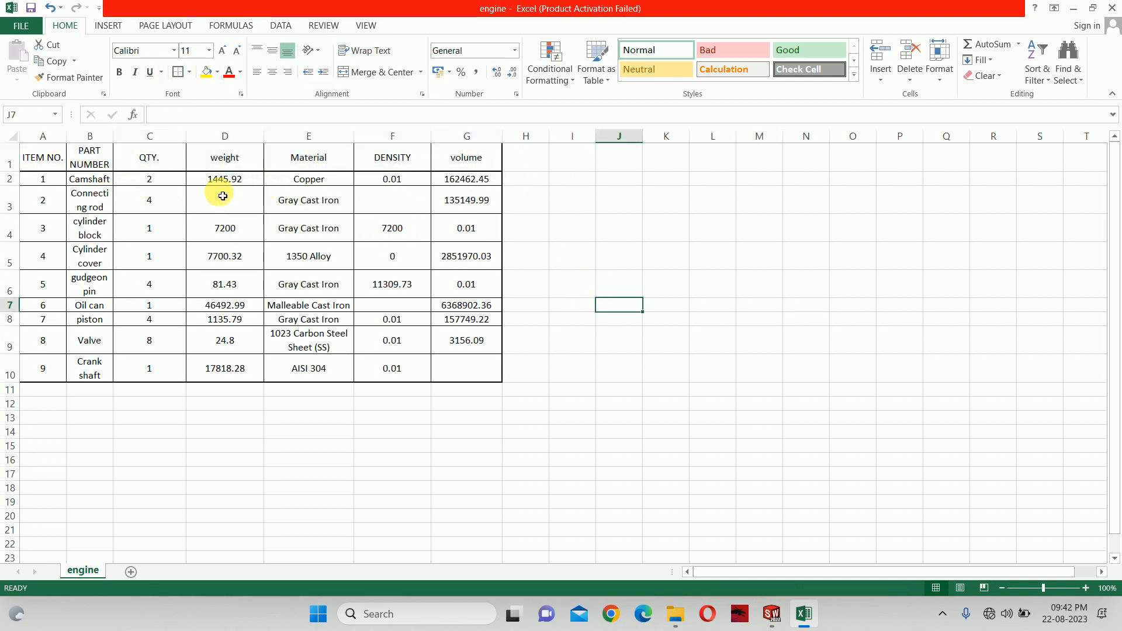
pyautogui.moveTo(701, 368); pyautogui.dragTo(701, 389)
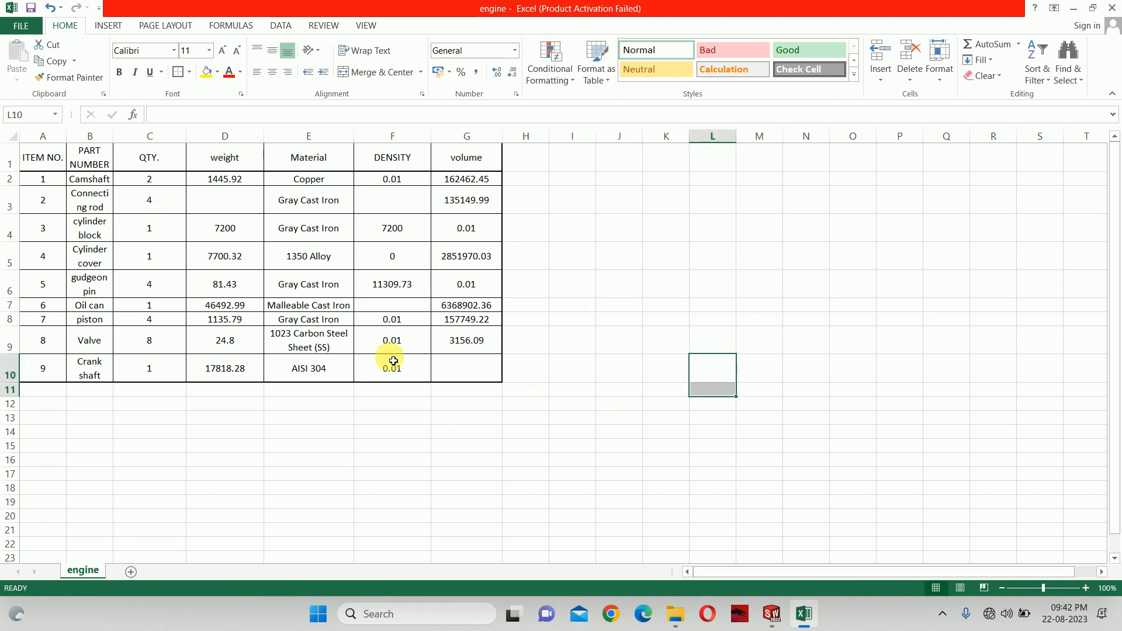
# Close the workbook, saving the changes over the existing engine.csv and keeping the comma-delimited CSV format
pyautogui.click(1111, 7)
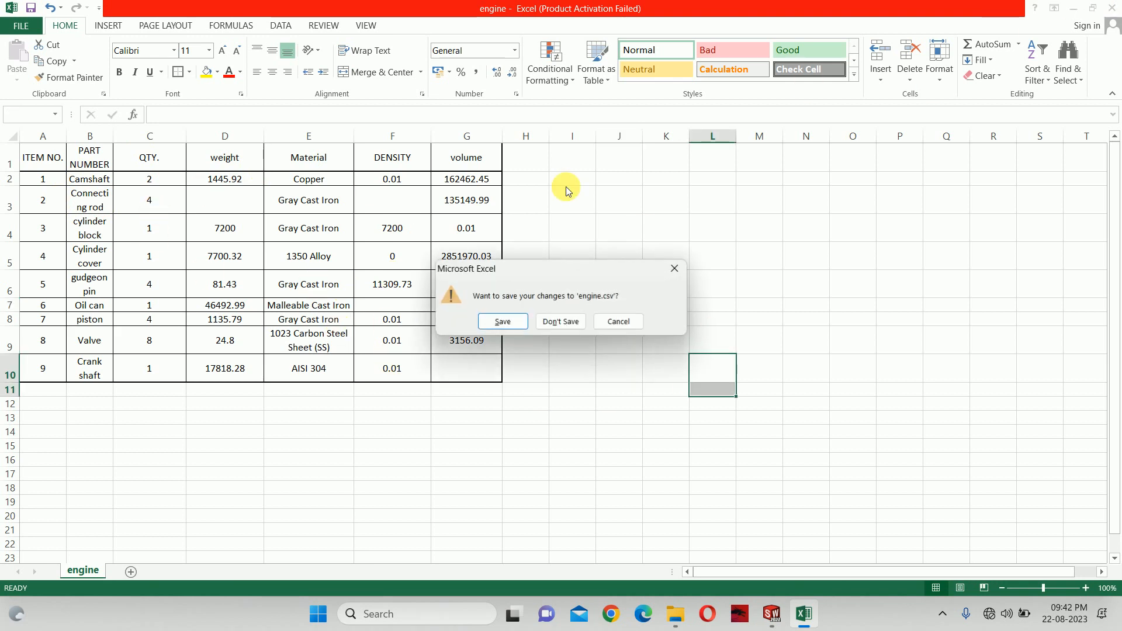
pyautogui.click(506, 323)
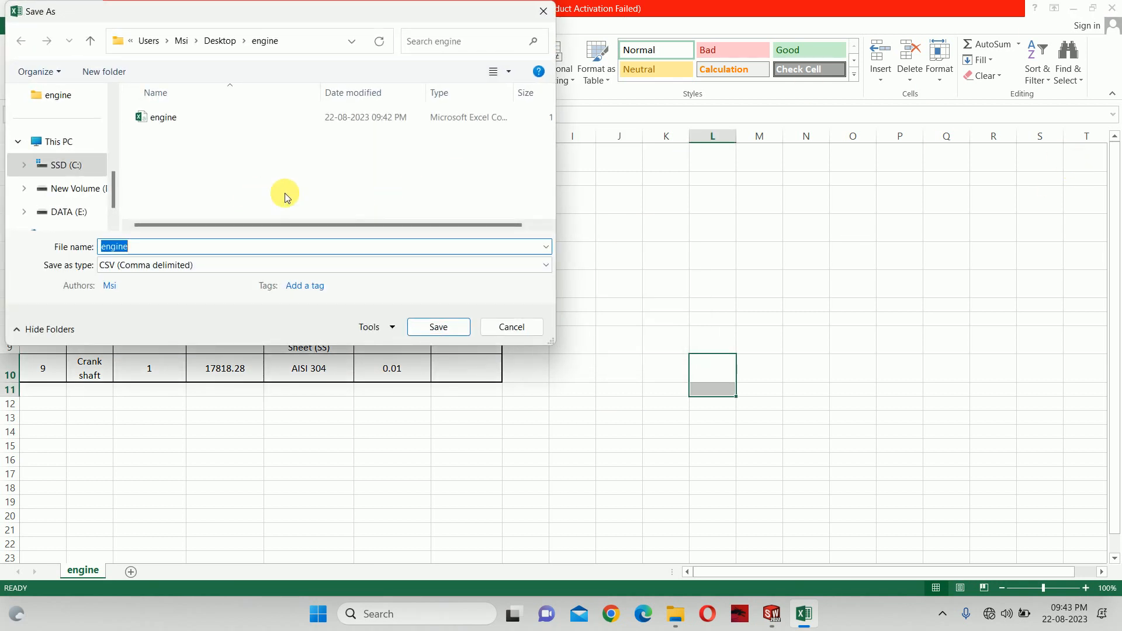
pyautogui.click(160, 116)
pyautogui.click(435, 326)
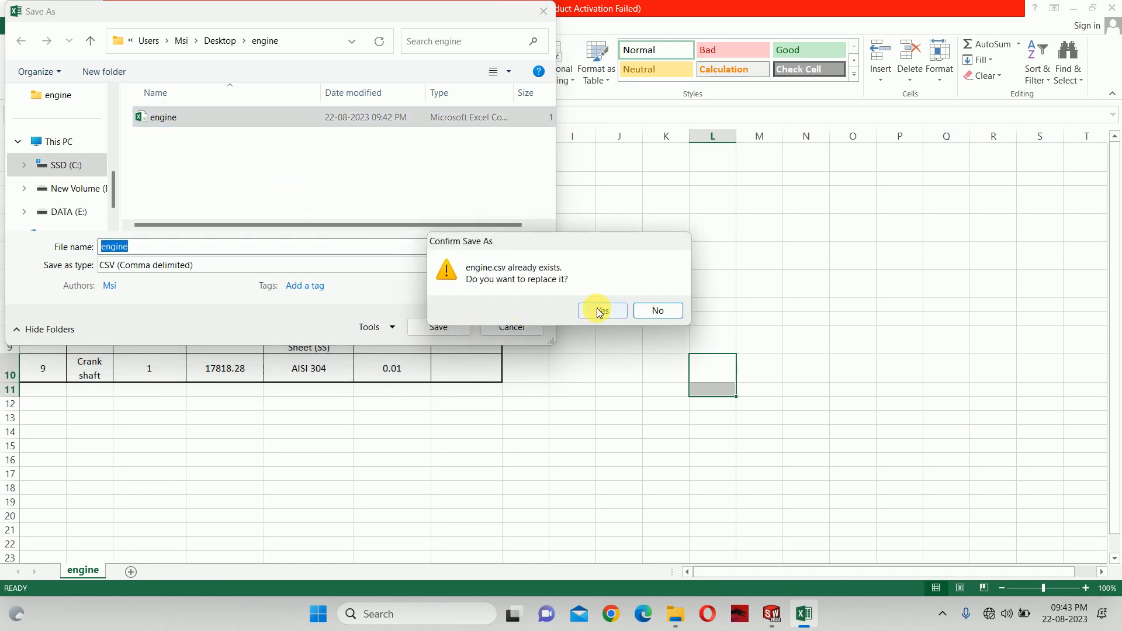
pyautogui.click(600, 311)
pyautogui.click(507, 350)
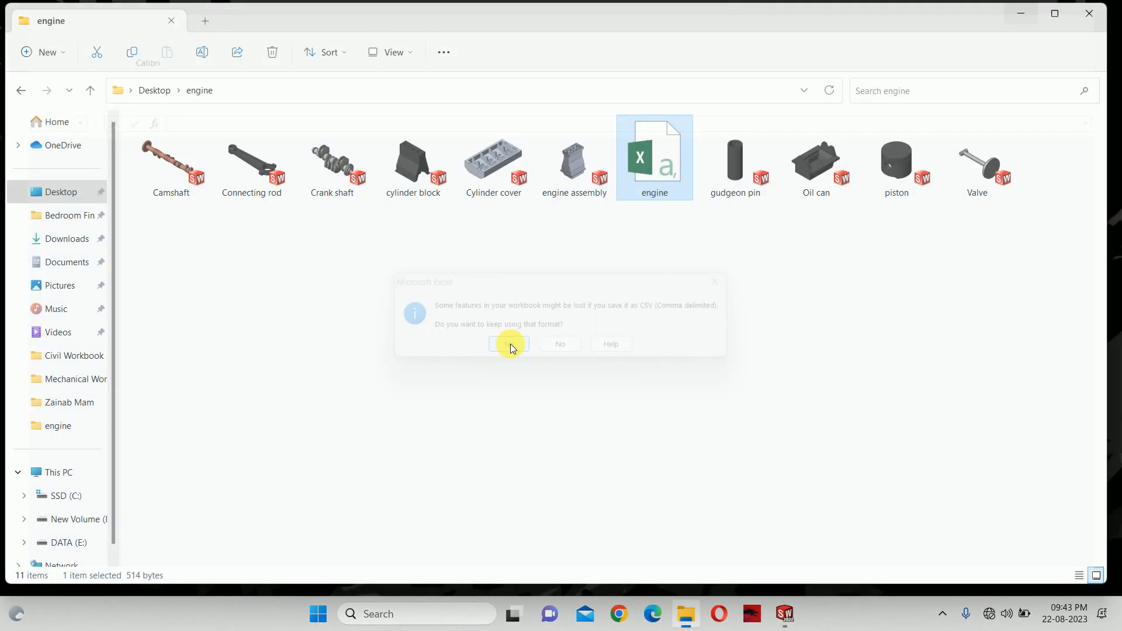
# Close the engine folder window, switch to SOLIDWORKS and move the bill of materials table onto the sheet below the drawing views
pyautogui.click(1081, 22)
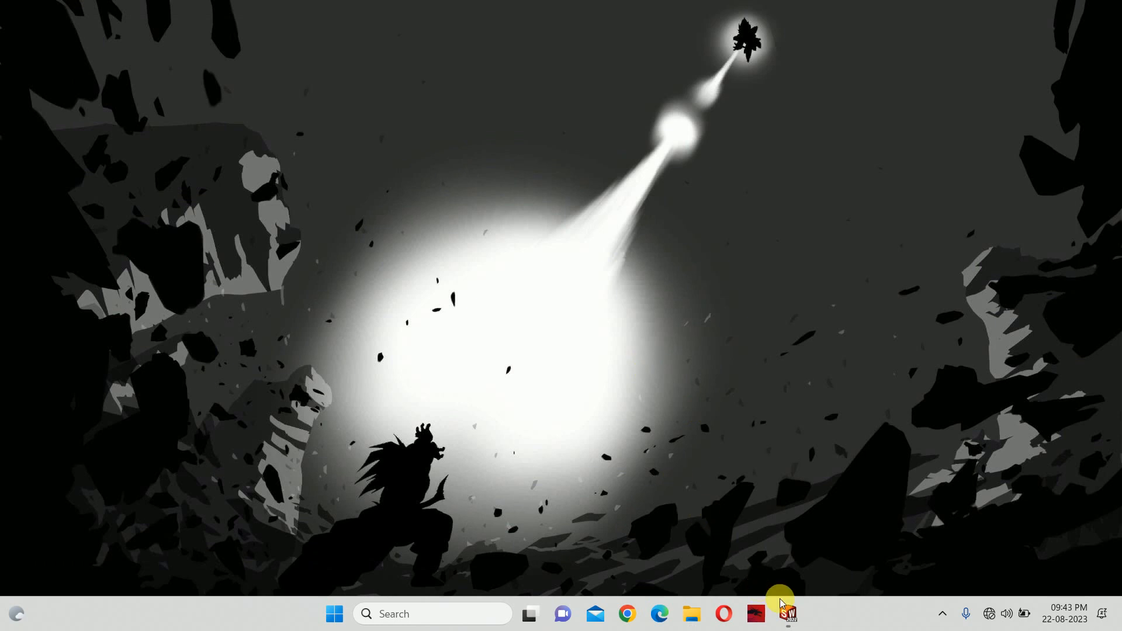
pyautogui.moveTo(786, 611)
pyautogui.click(862, 532)
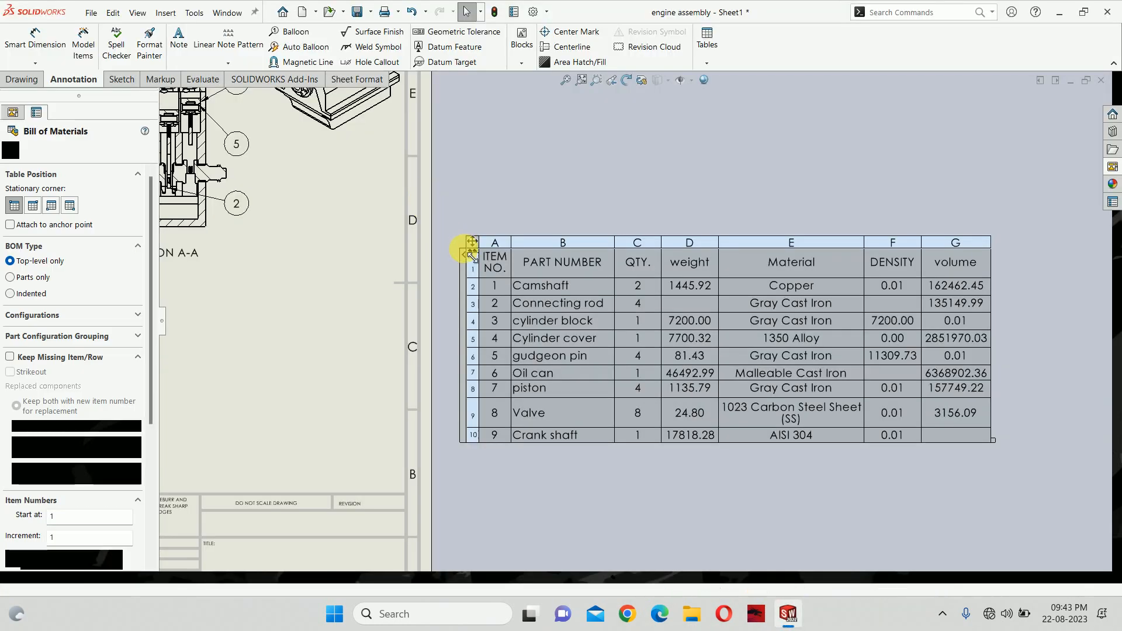
pyautogui.scroll(1, 515, 252)
pyautogui.scroll(5, 515, 252)
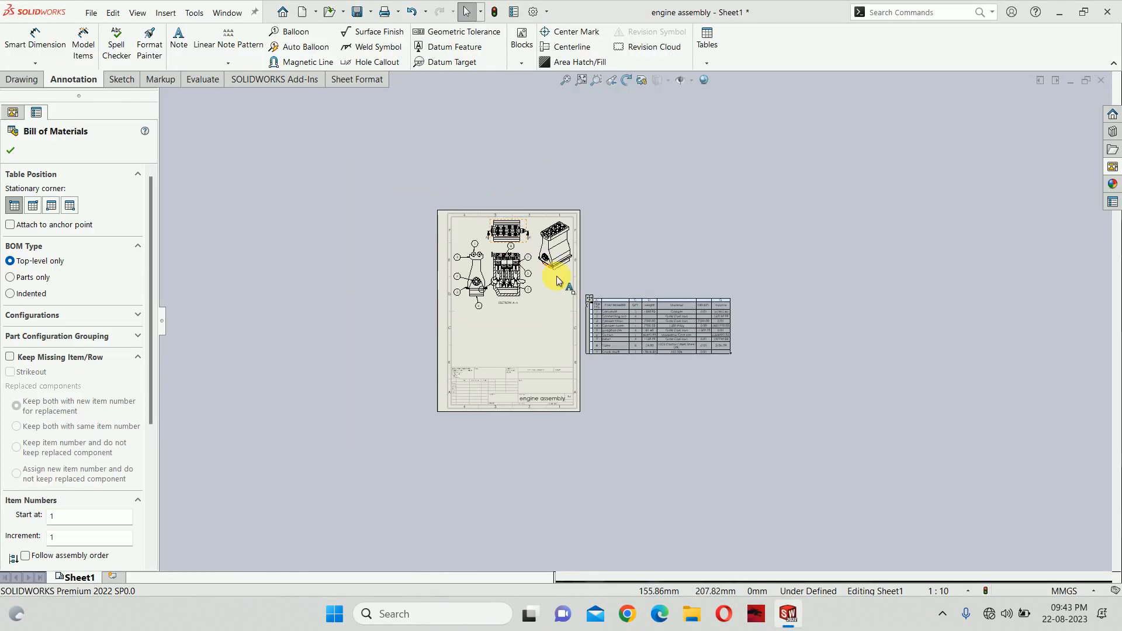
pyautogui.moveTo(583, 296)
pyautogui.mouseDown()
pyautogui.moveTo(472, 320)
pyautogui.moveTo(447, 307)
pyautogui.mouseUp()
pyautogui.click(365, 337)
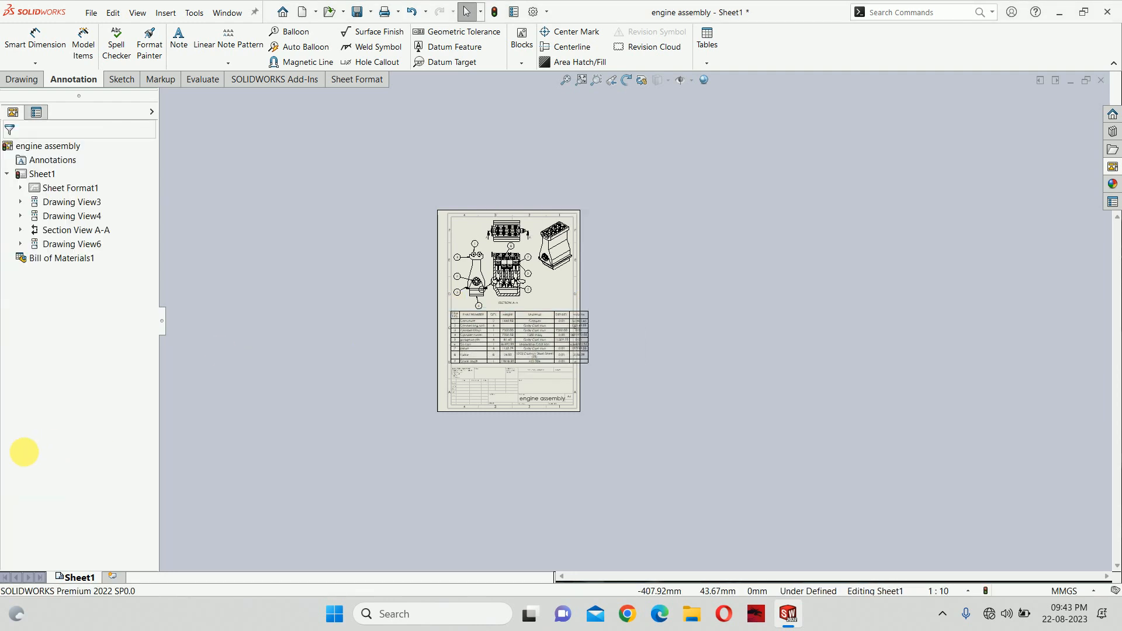
# Add a second sheet to the drawing and load the cylinder block part from the engine folder for a model view
pyautogui.click(113, 577)
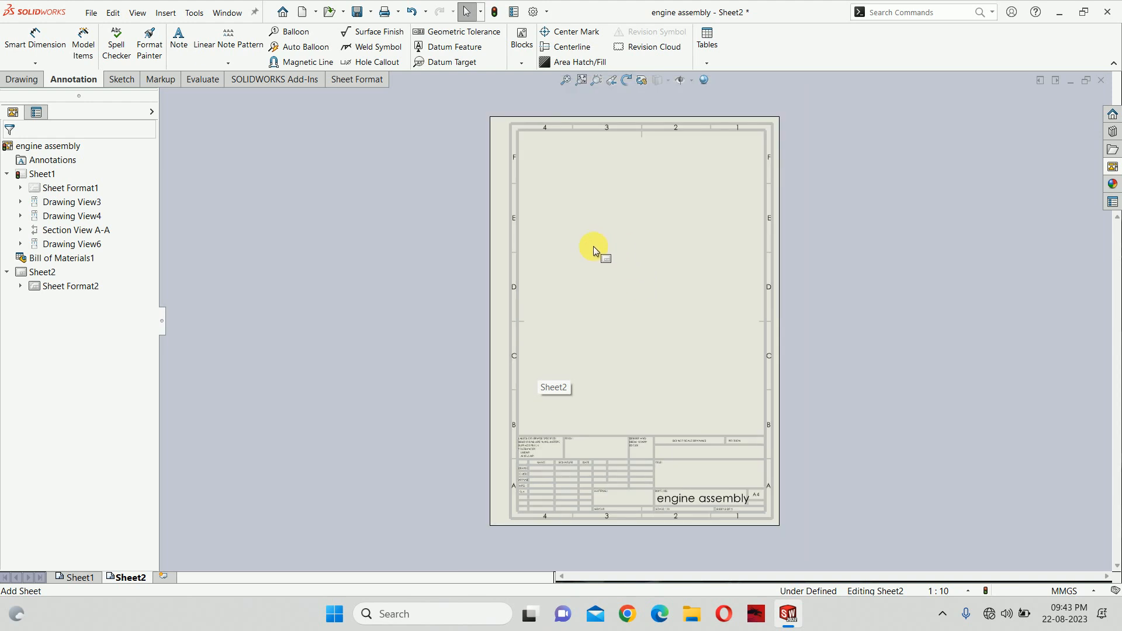
pyautogui.click(12, 82)
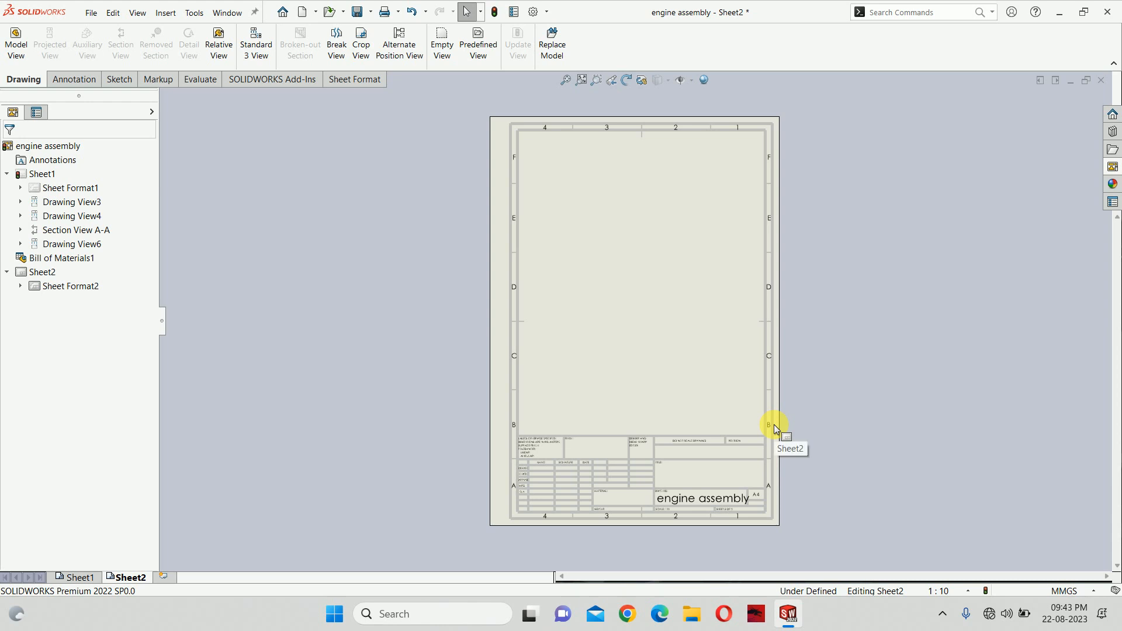
pyautogui.click(16, 35)
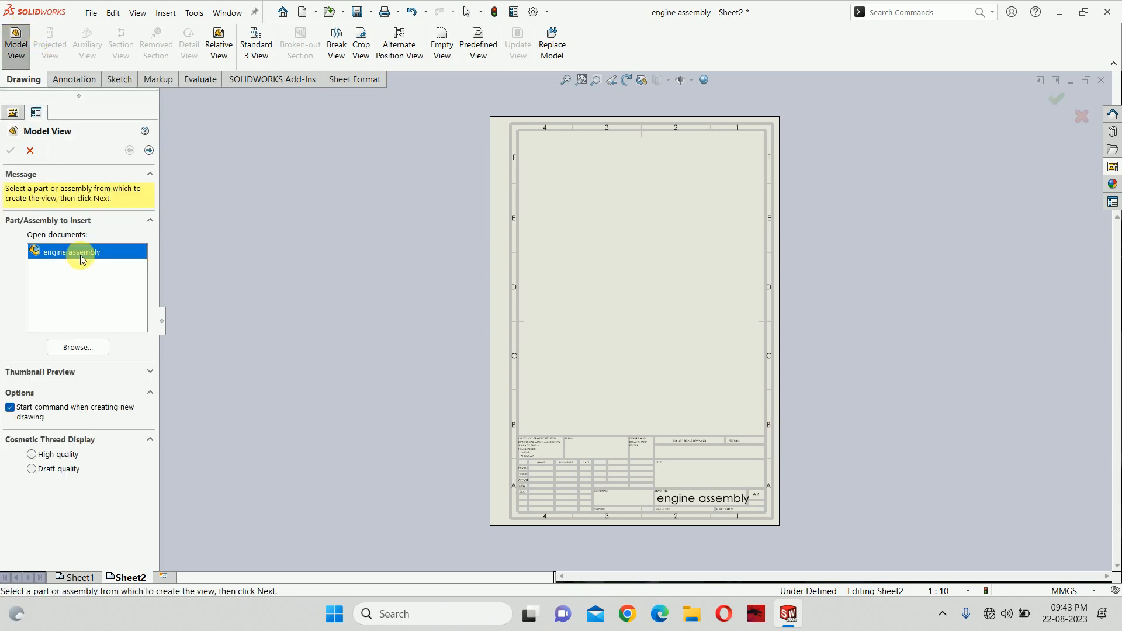
pyautogui.click(78, 347)
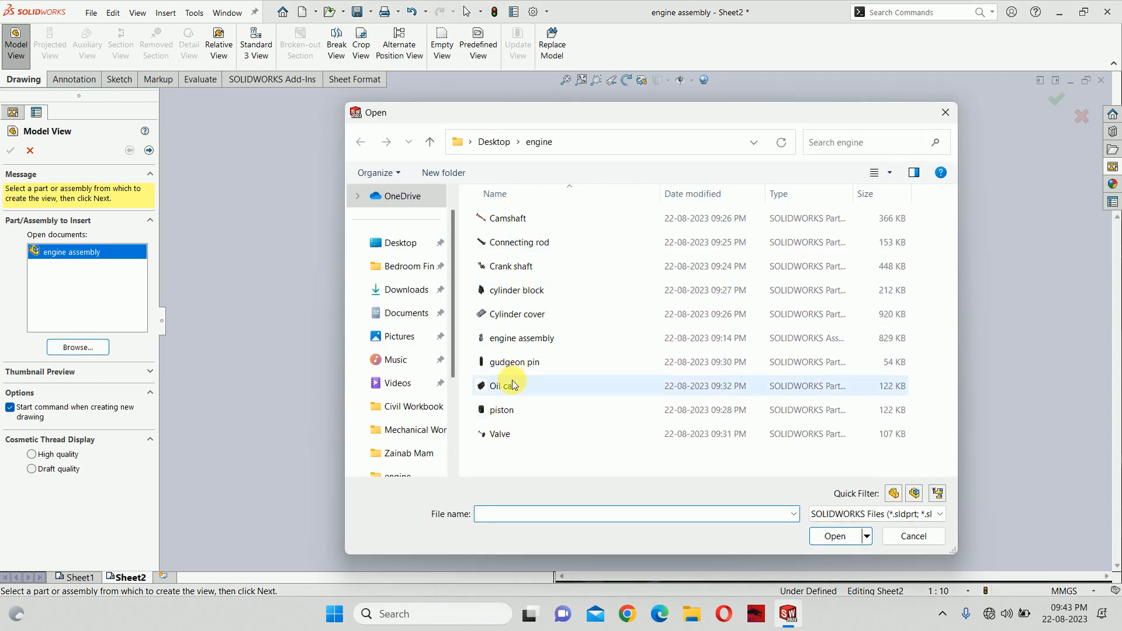
pyautogui.click(510, 292)
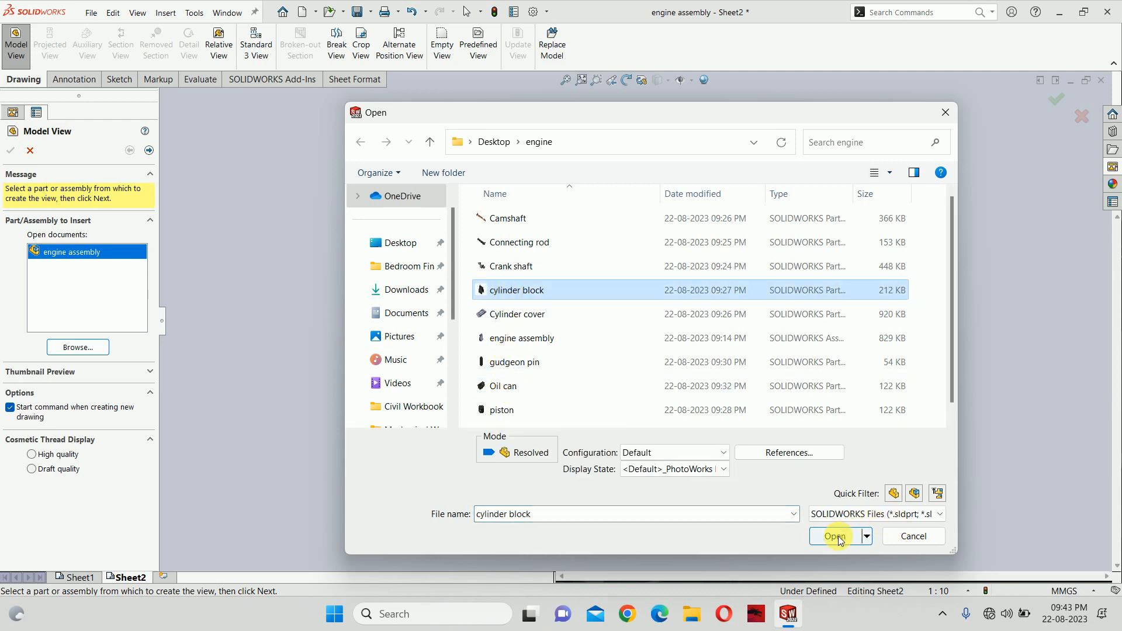
pyautogui.click(836, 536)
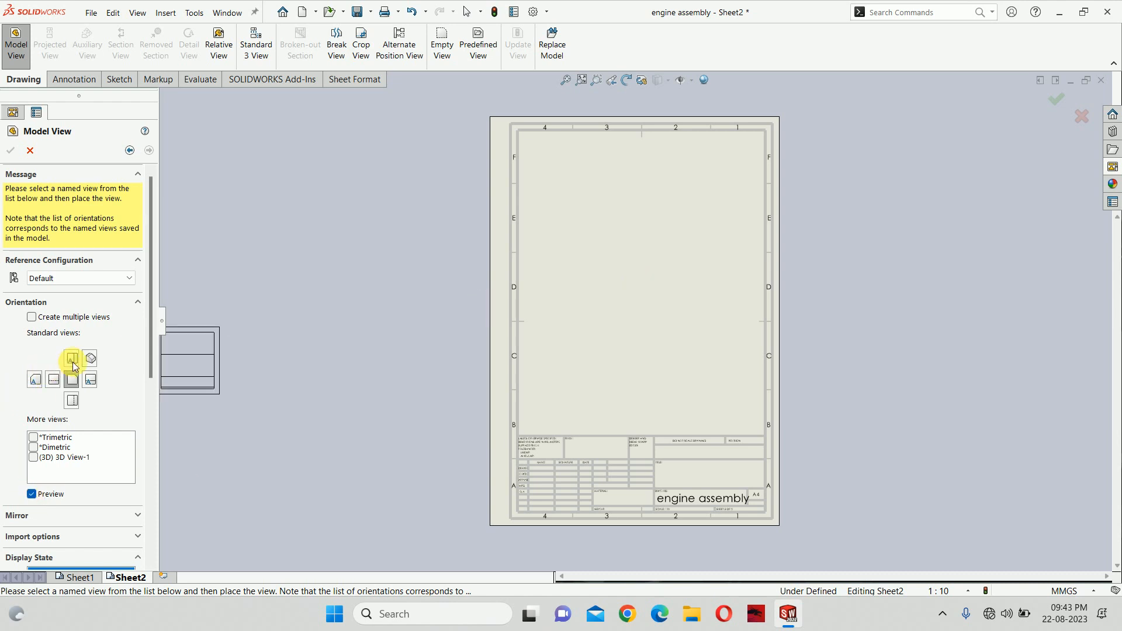
# Place a top view of the cylinder block in the upper part of the new sheet, without any projected views
pyautogui.click(75, 360)
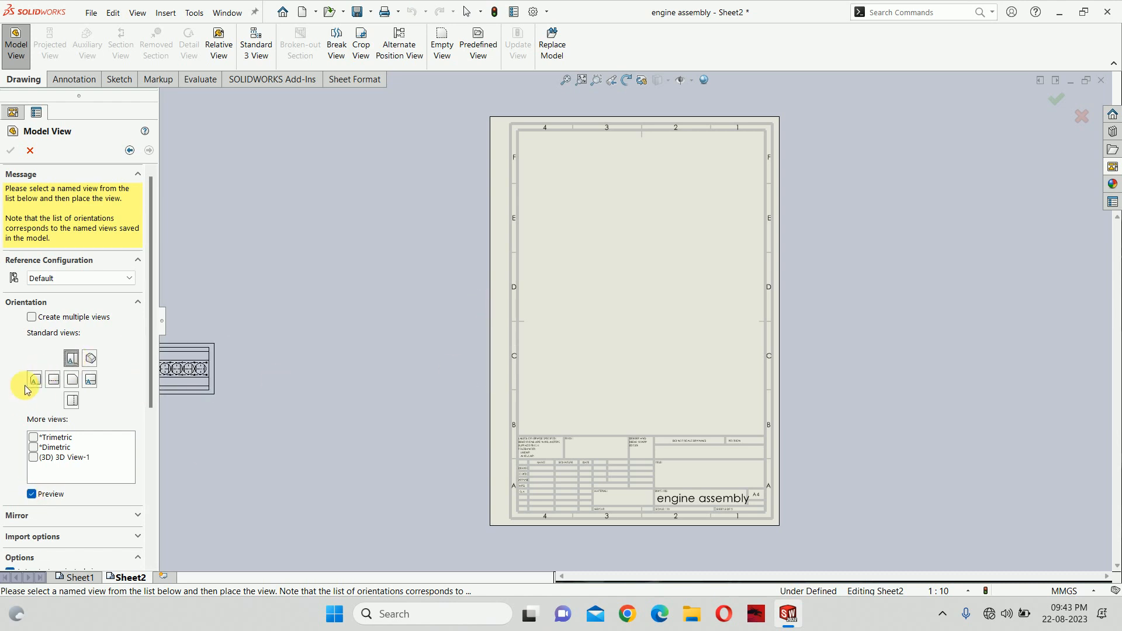
pyautogui.click(69, 383)
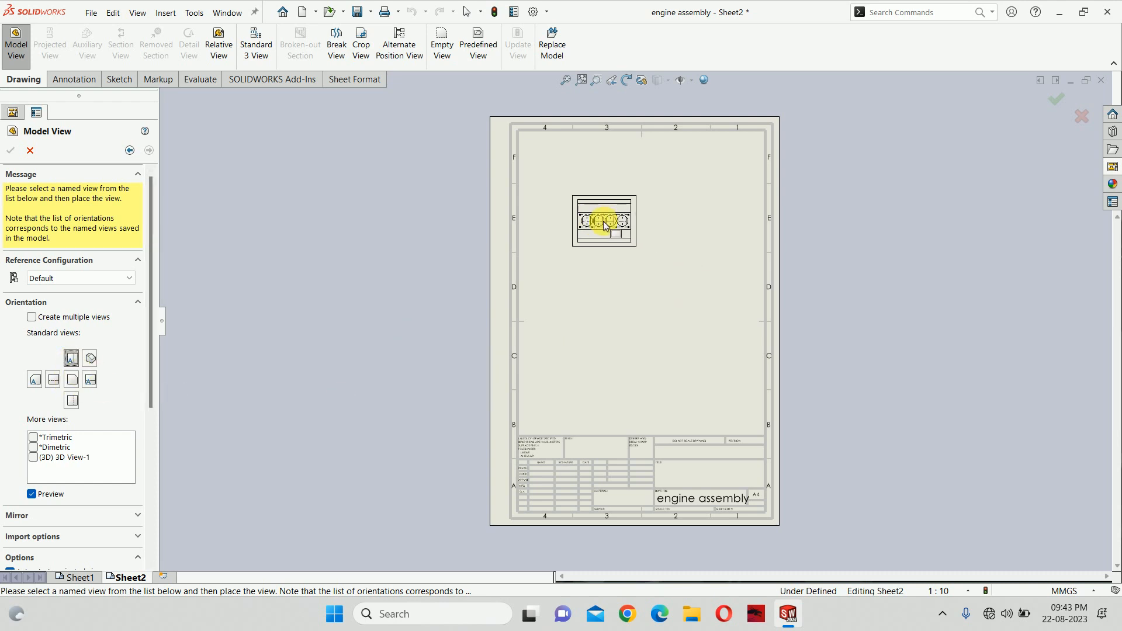
pyautogui.click(601, 223)
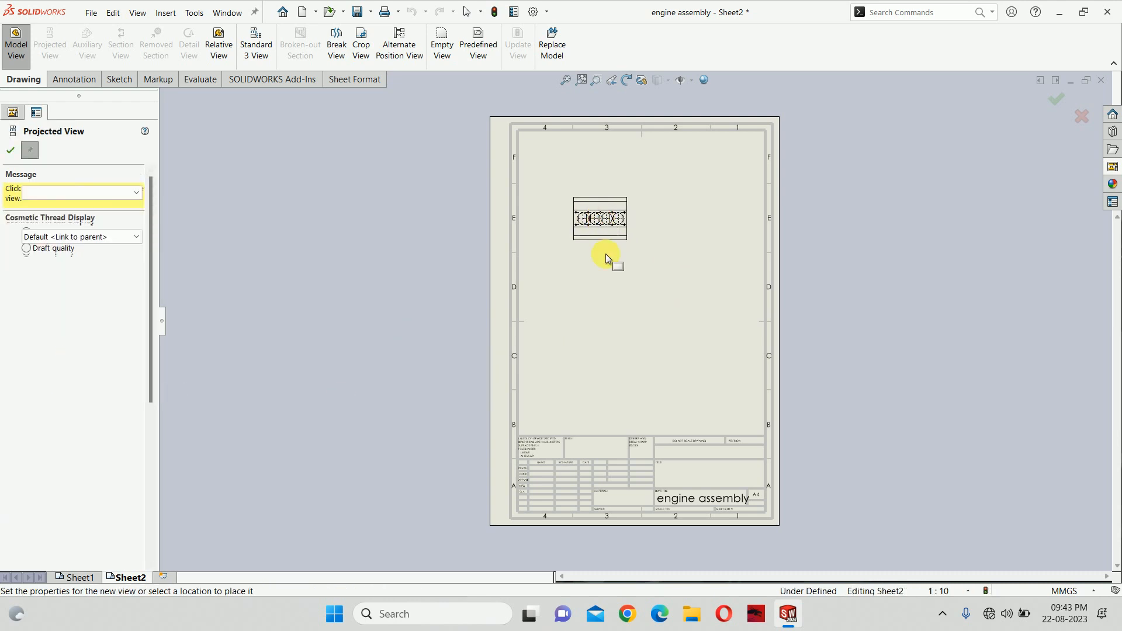
pyautogui.press('Escape')
# Create a section view with a horizontal cutting line through the cylinder bore centres and place it below the top view
pyautogui.scroll(2, 610, 237)
pyautogui.scroll(1, 610, 236)
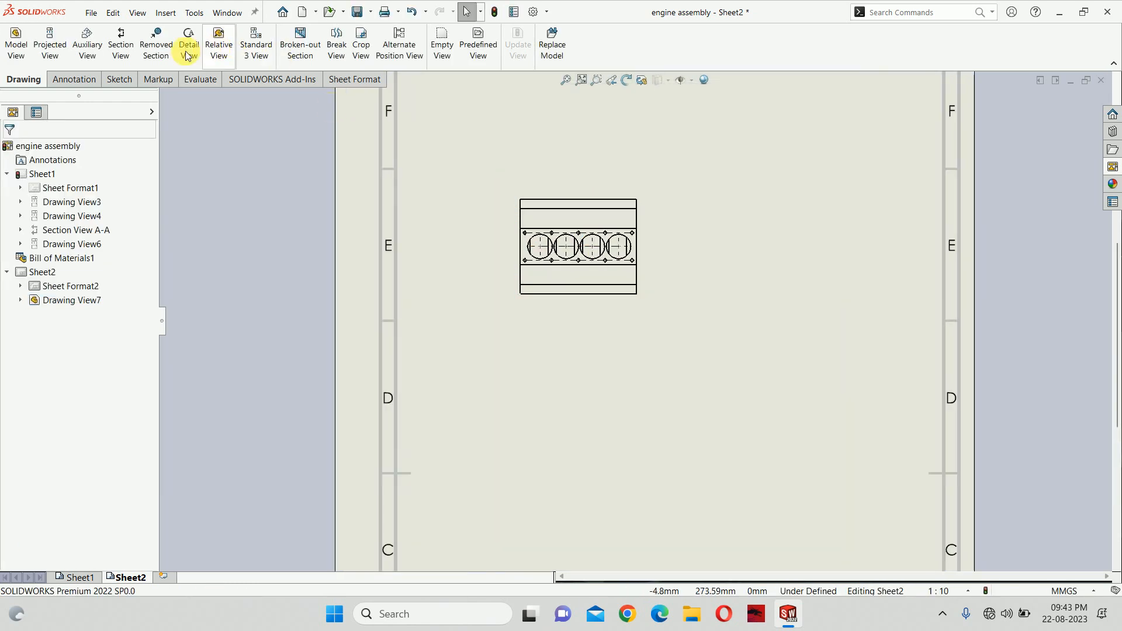
pyautogui.click(121, 44)
pyautogui.click(68, 353)
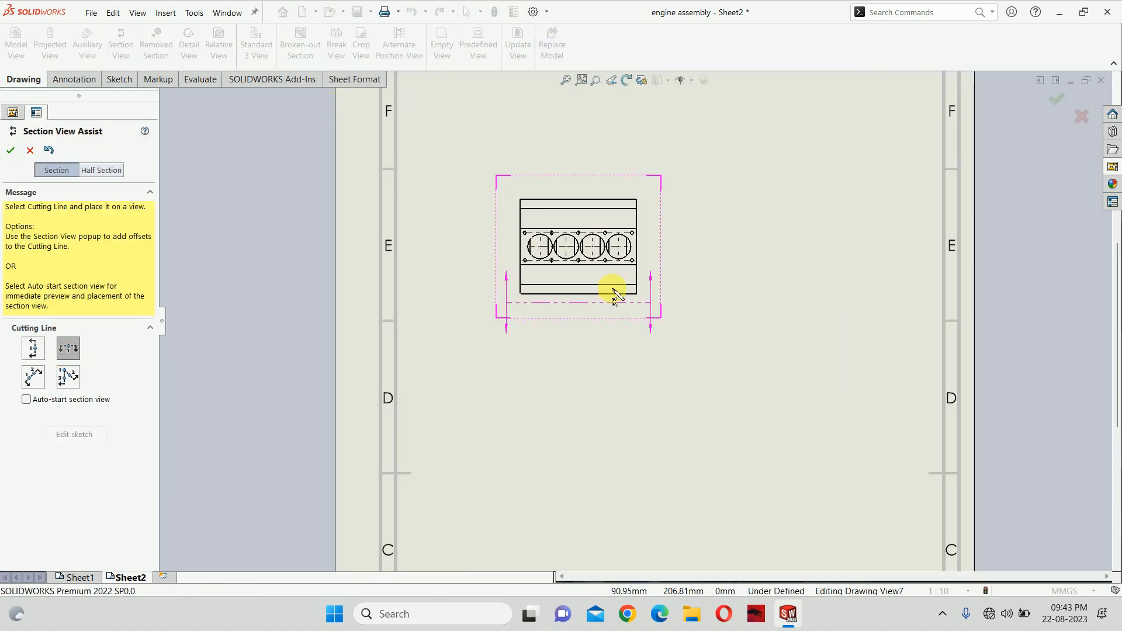
pyautogui.scroll(3, 608, 288)
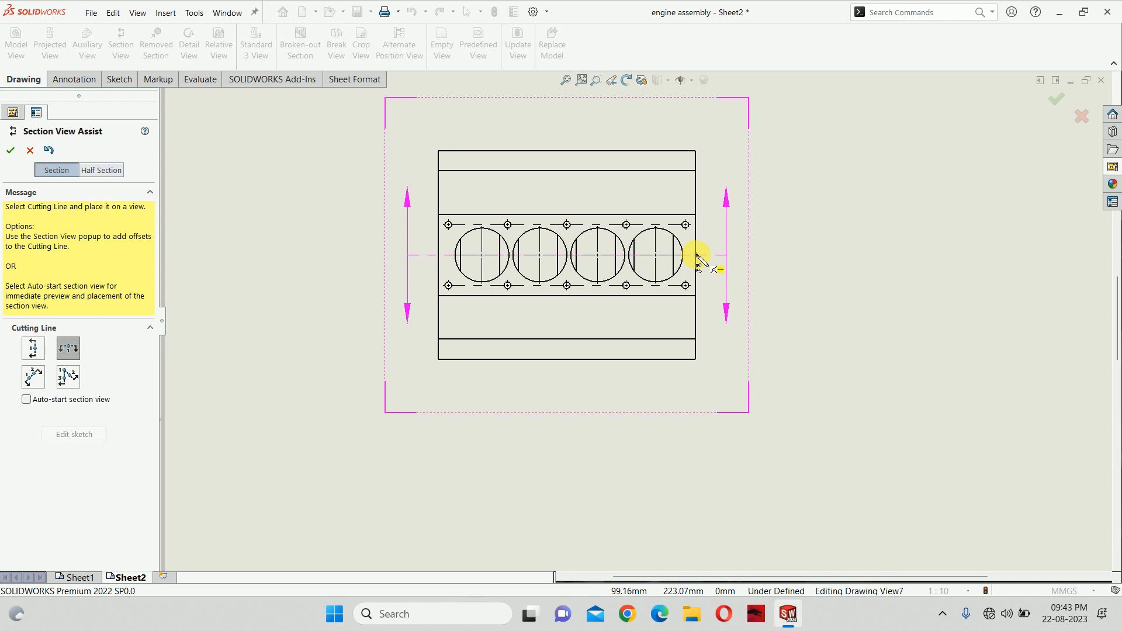
pyautogui.click(655, 255)
pyautogui.scroll(-3, 748, 257)
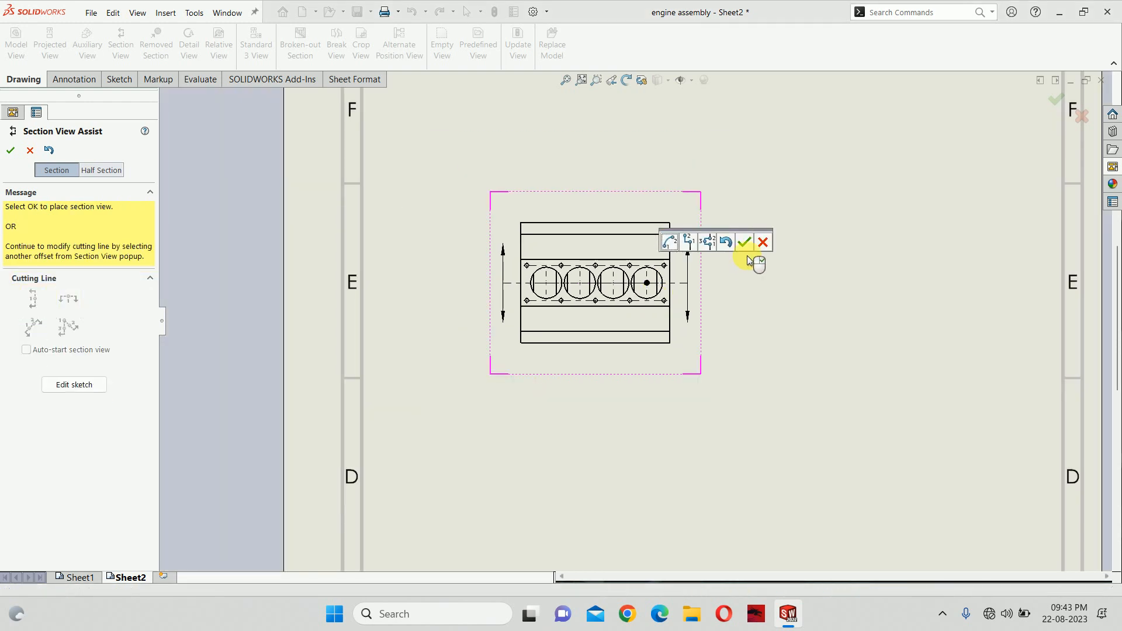
pyautogui.click(744, 240)
pyautogui.scroll(-3, 634, 380)
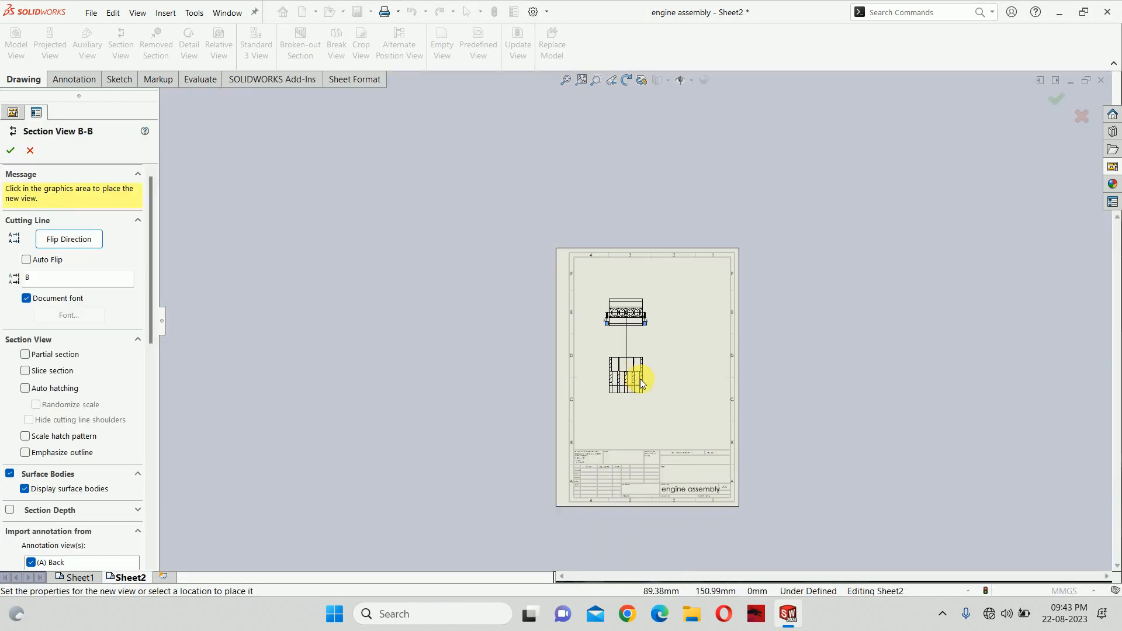
pyautogui.click(641, 382)
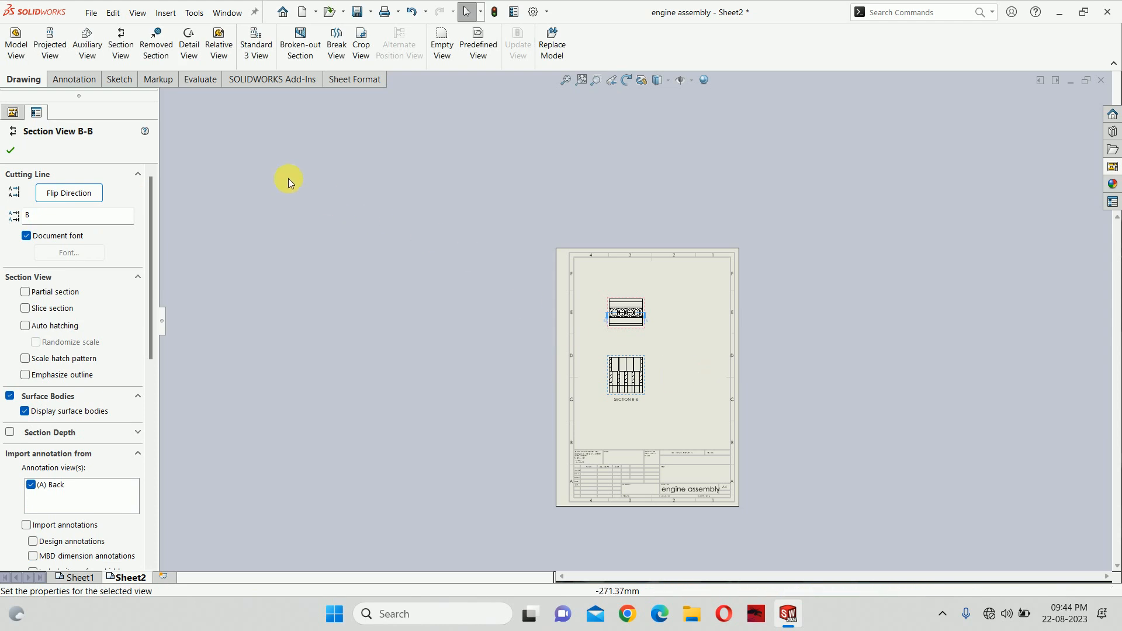
# Project a side view beside the cylinder block's section view and an isometric view above it
pyautogui.click(49, 44)
pyautogui.scroll(3, 672, 467)
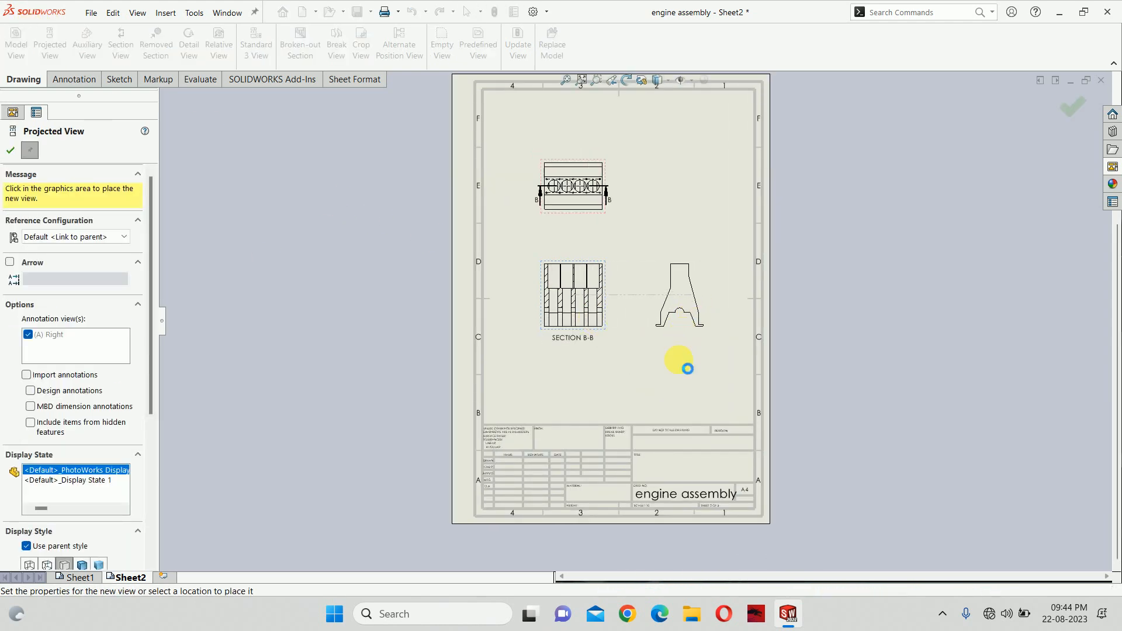
pyautogui.scroll(-1, 672, 263)
pyautogui.click(683, 219)
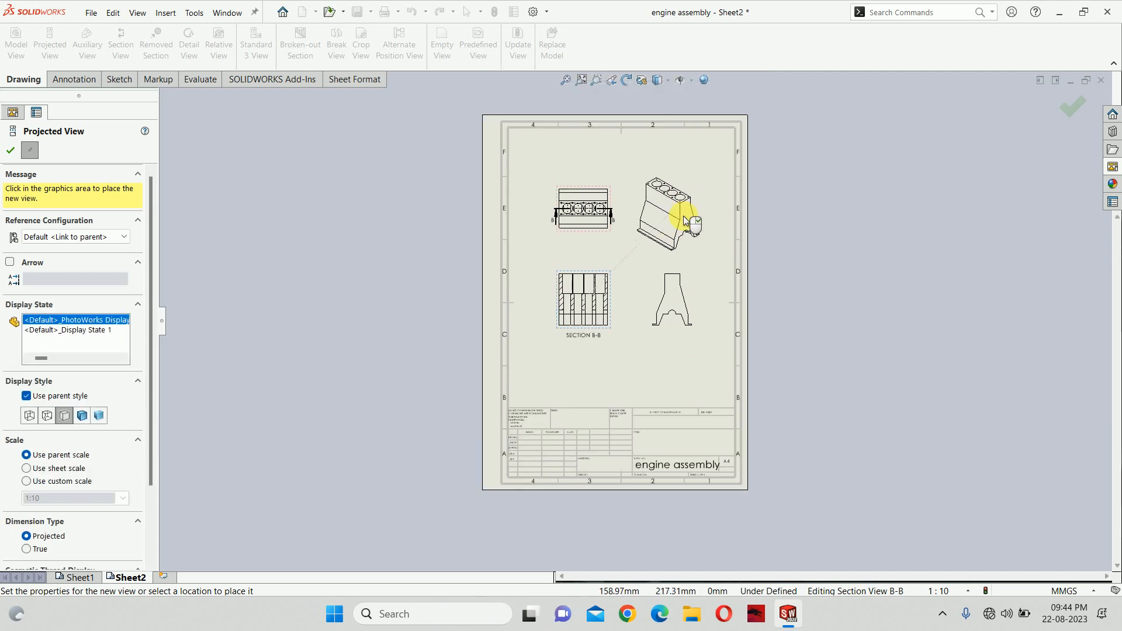
# Move the cylinder block's top view and isometric view higher on the sheet
pyautogui.scroll(3, 676, 233)
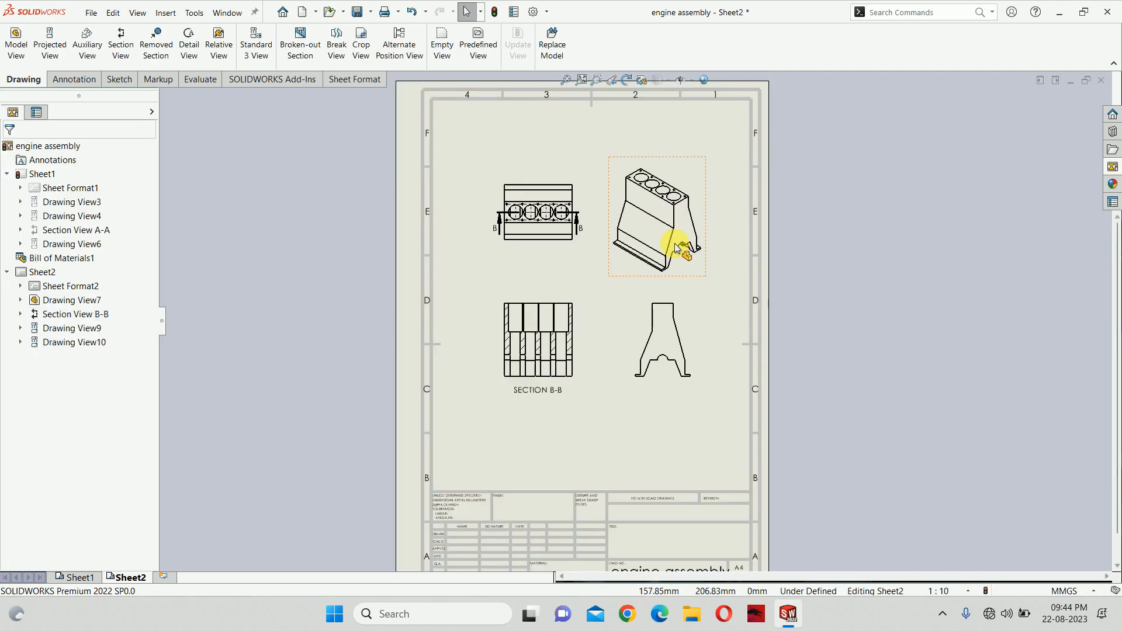
pyautogui.moveTo(573, 207)
pyautogui.mouseDown()
pyautogui.moveTo(584, 156)
pyautogui.moveTo(570, 165)
pyautogui.mouseUp()
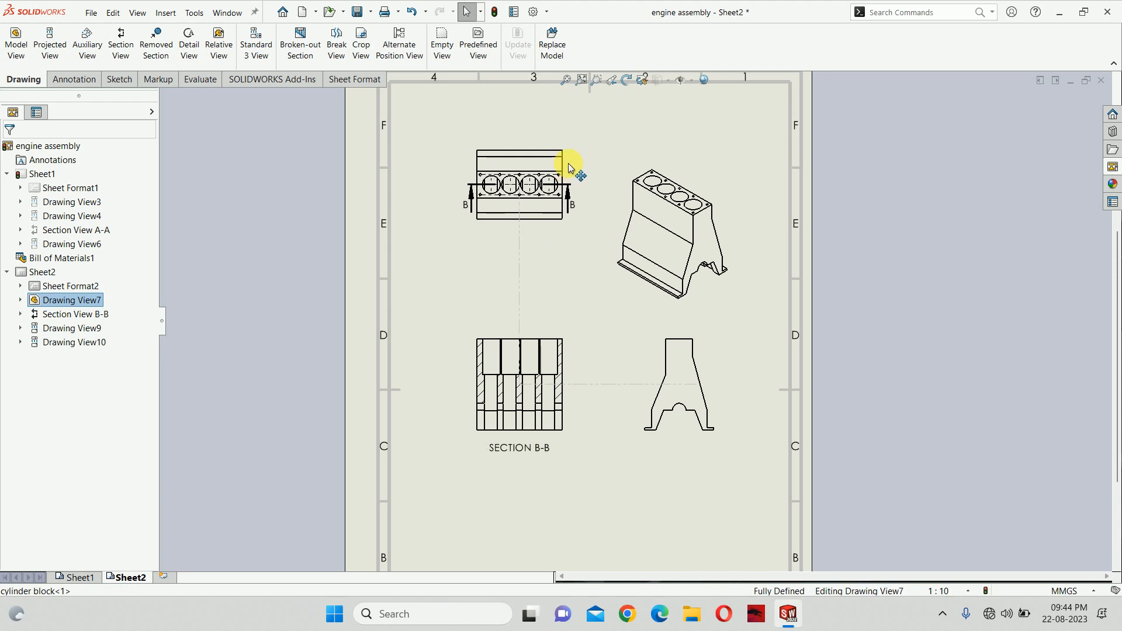
pyautogui.moveTo(608, 293); pyautogui.dragTo(621, 248)
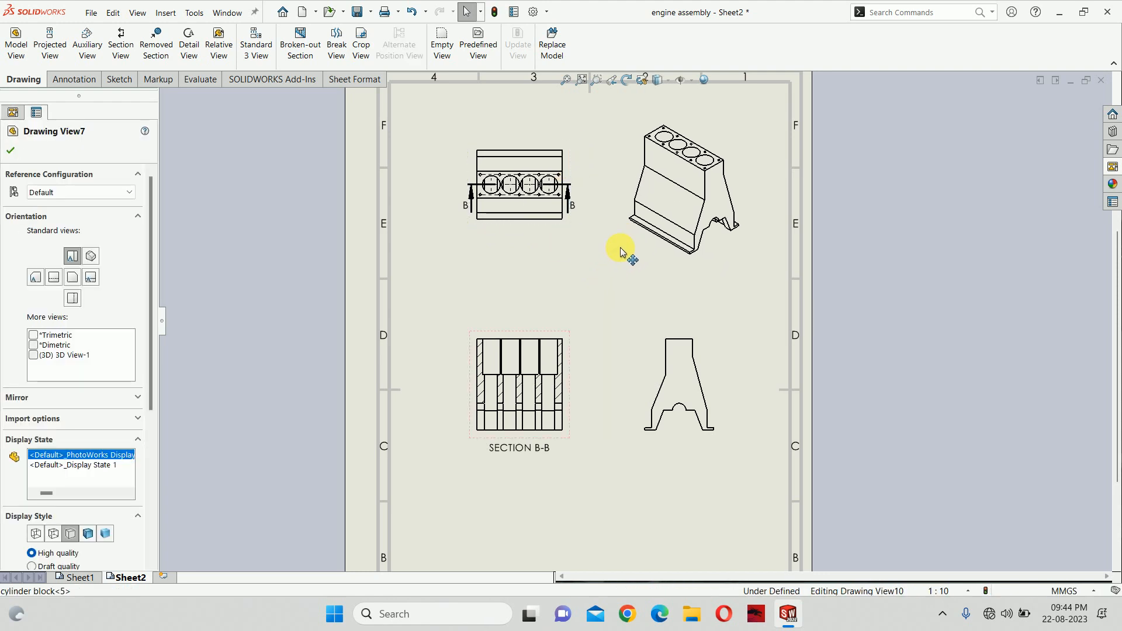
pyautogui.click(558, 390)
# Set the scale of the cylinder block sheet to 1:5
pyautogui.scroll(-3, 612, 411)
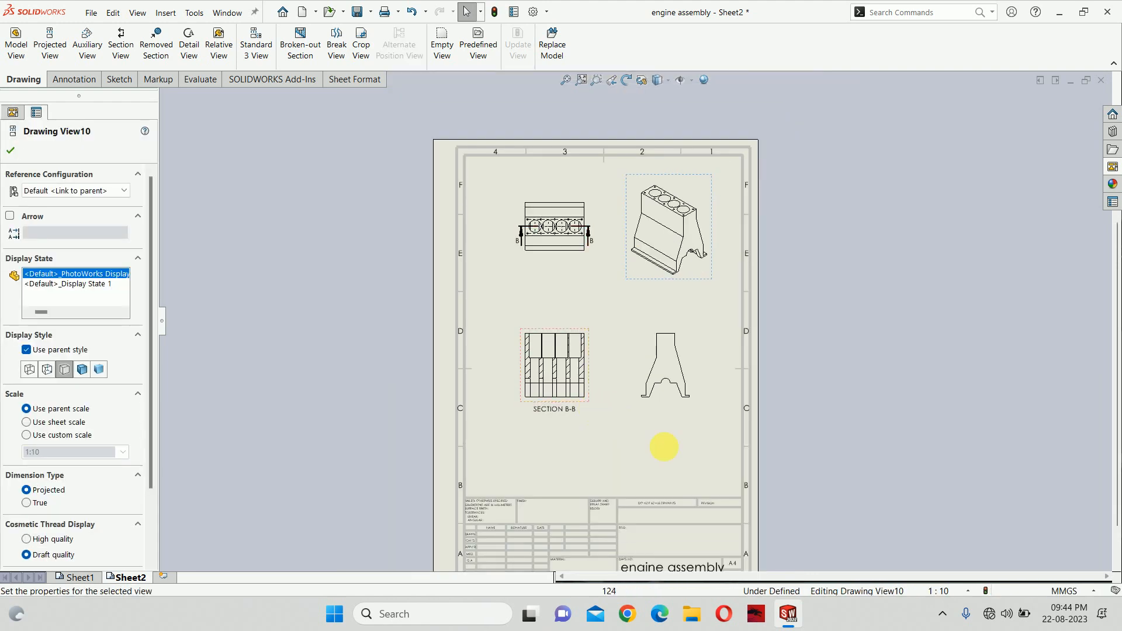
pyautogui.click(948, 592)
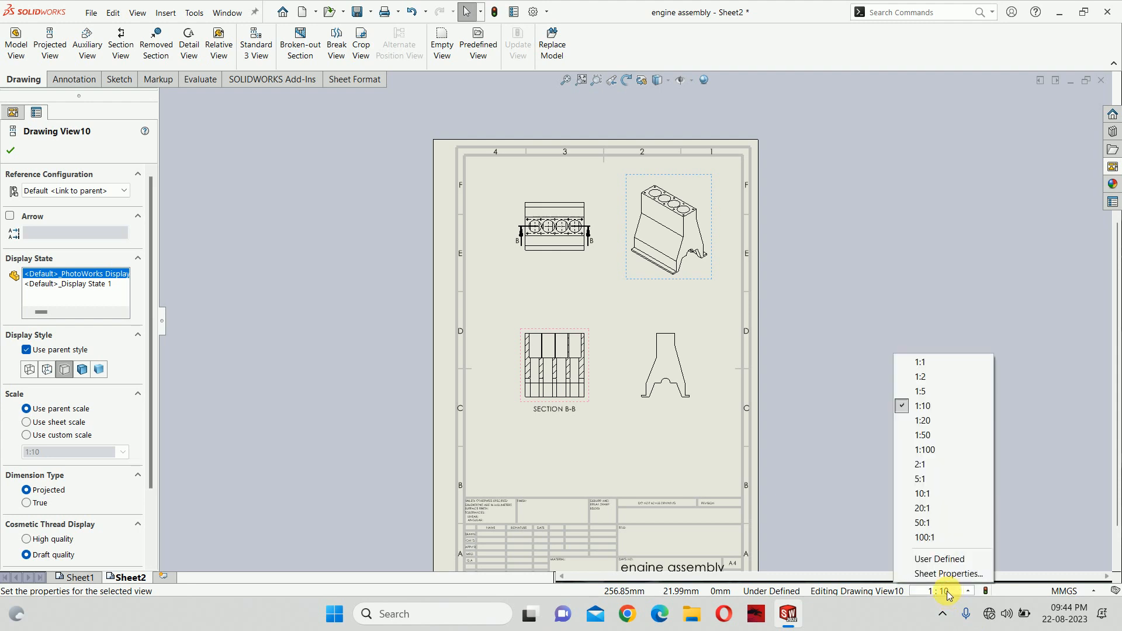
pyautogui.click(921, 391)
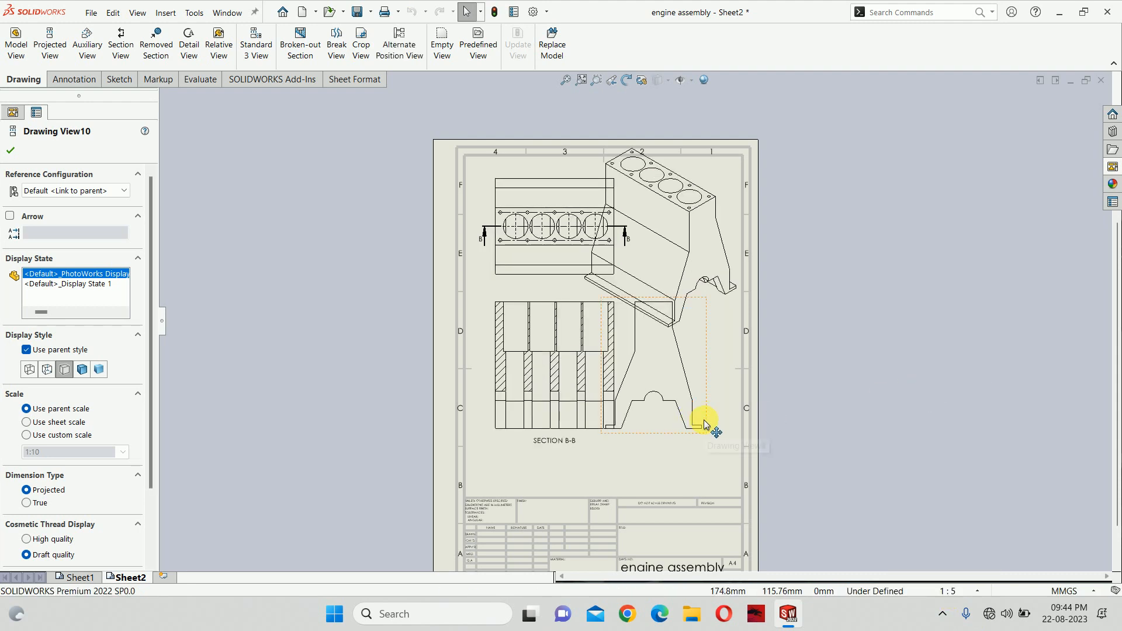
# Spread out the enlarged views: shift the side view away from the section view, lower the section view and reposition the top view
pyautogui.click(620, 442)
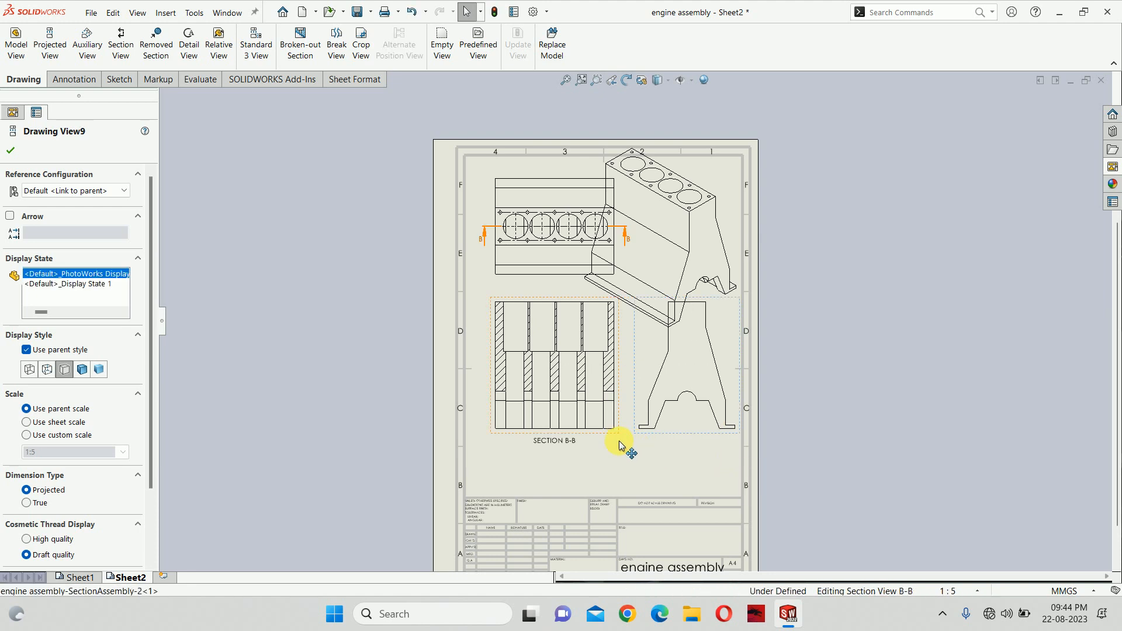
pyautogui.moveTo(620, 442); pyautogui.dragTo(620, 486)
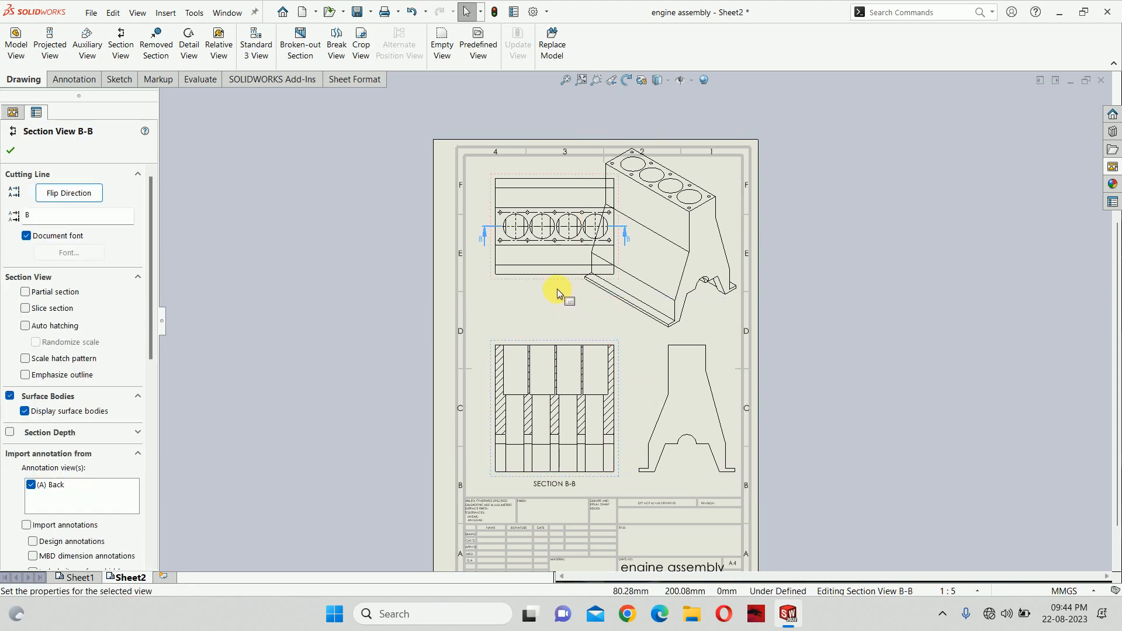
pyautogui.moveTo(557, 288)
pyautogui.mouseDown()
pyautogui.moveTo(534, 318)
pyautogui.moveTo(543, 318)
pyautogui.mouseUp()
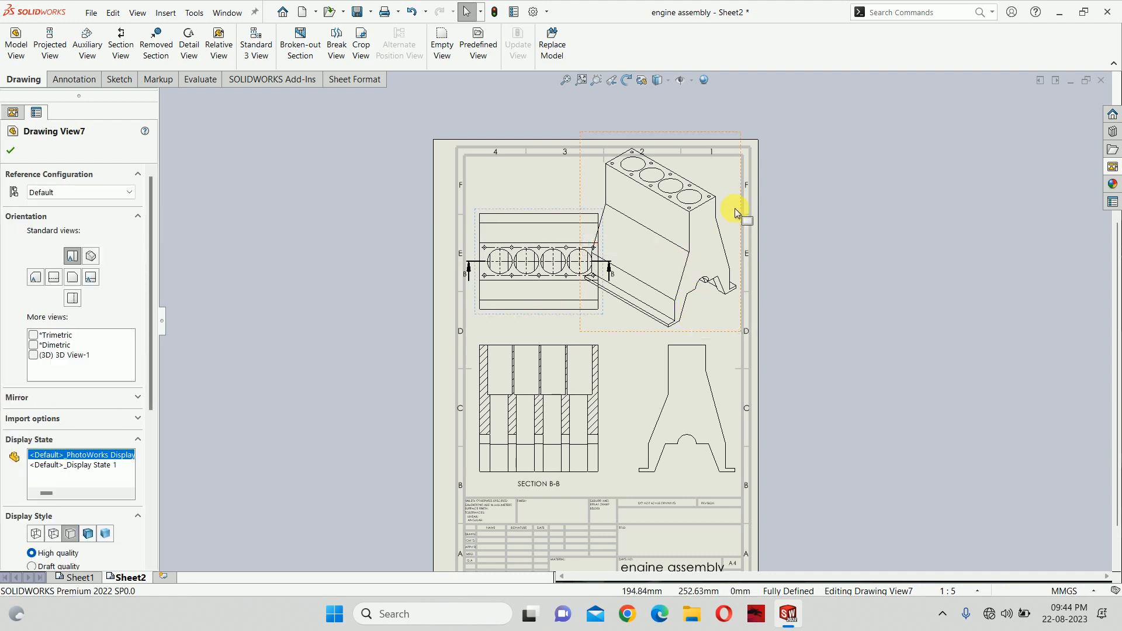
# Examine the cylinder block isometric view's properties, including its hidden-edge and body visibility settings
pyautogui.click(587, 183)
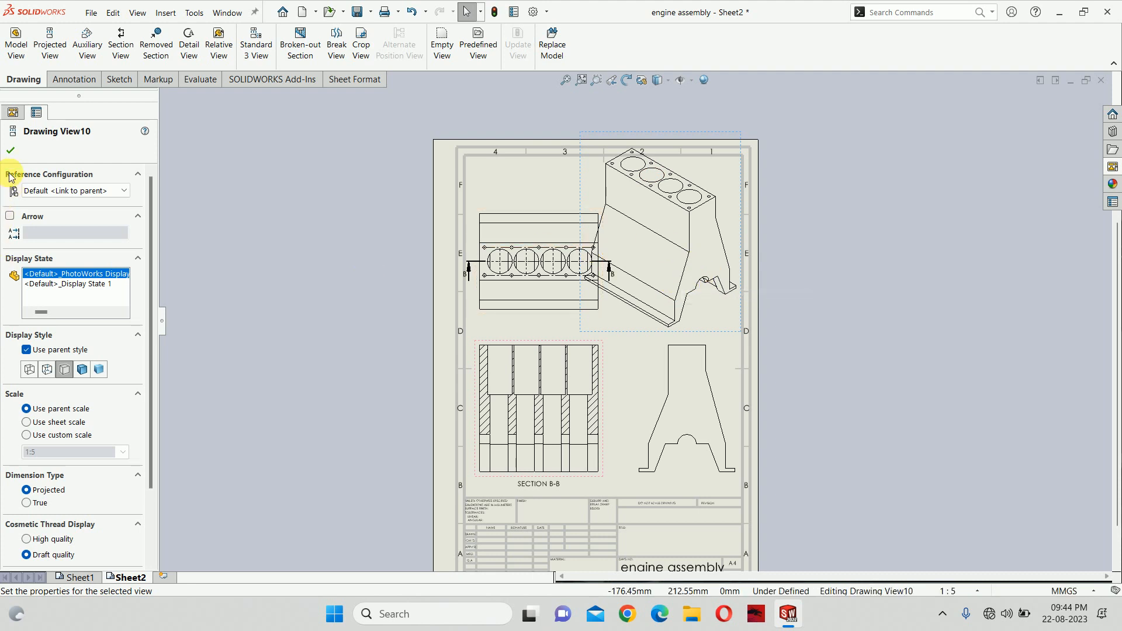
pyautogui.click(7, 151)
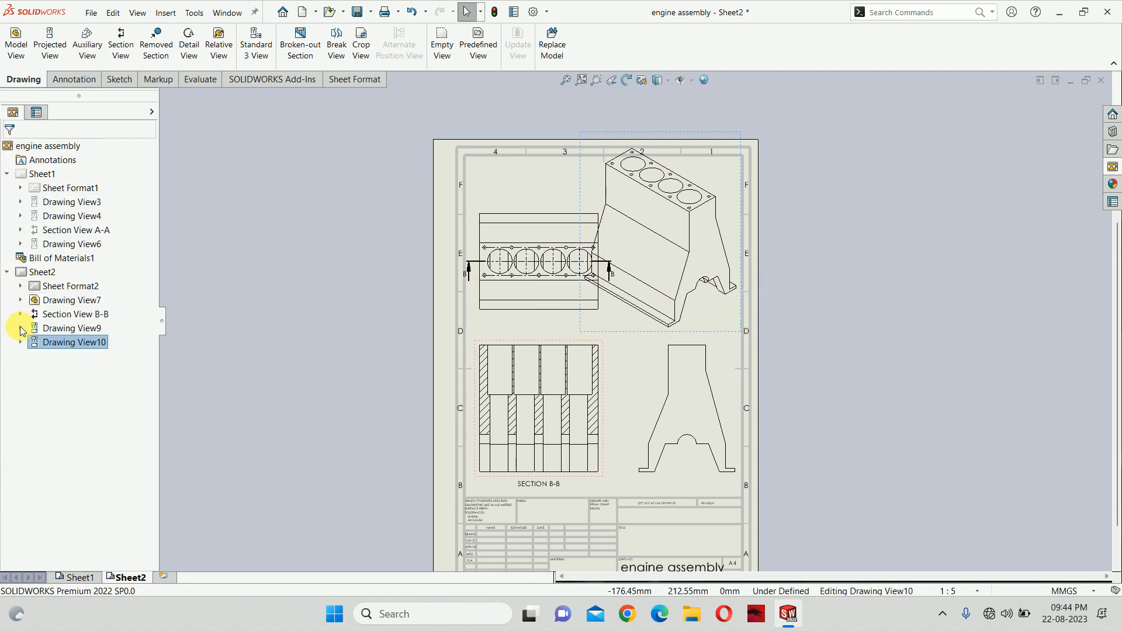
pyautogui.rightClick(70, 347)
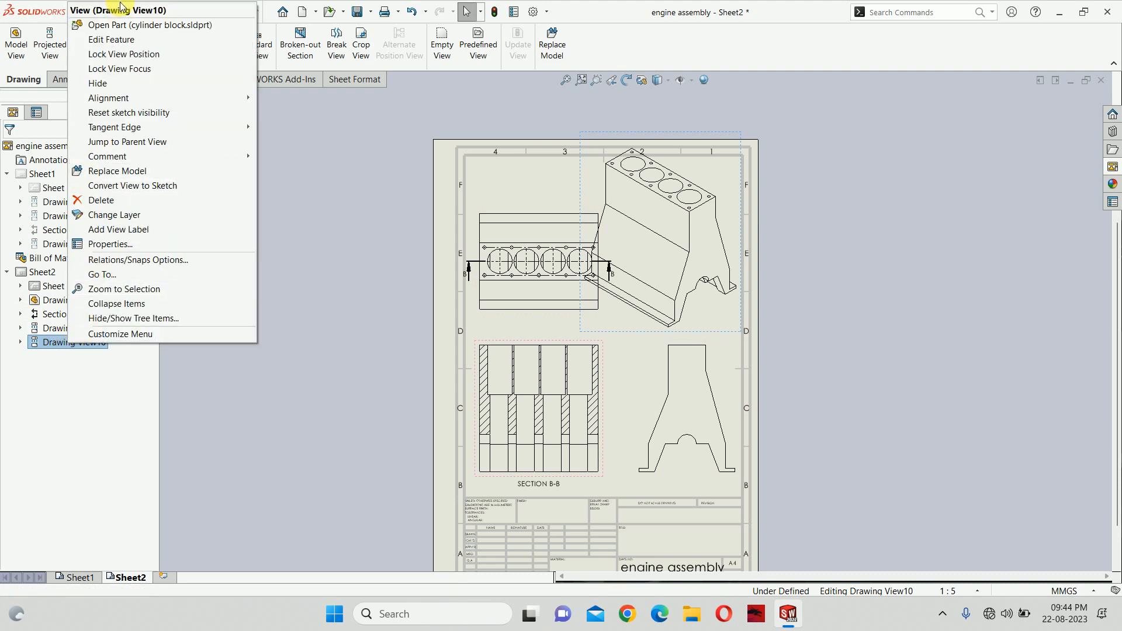
pyautogui.click(118, 244)
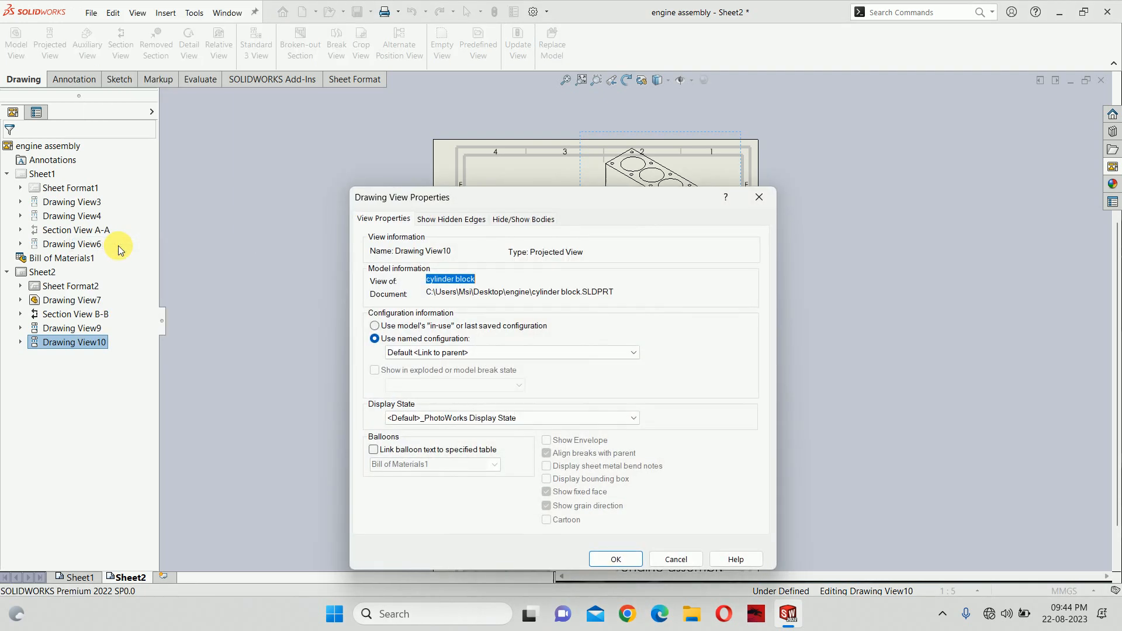
pyautogui.click(454, 223)
pyautogui.click(505, 225)
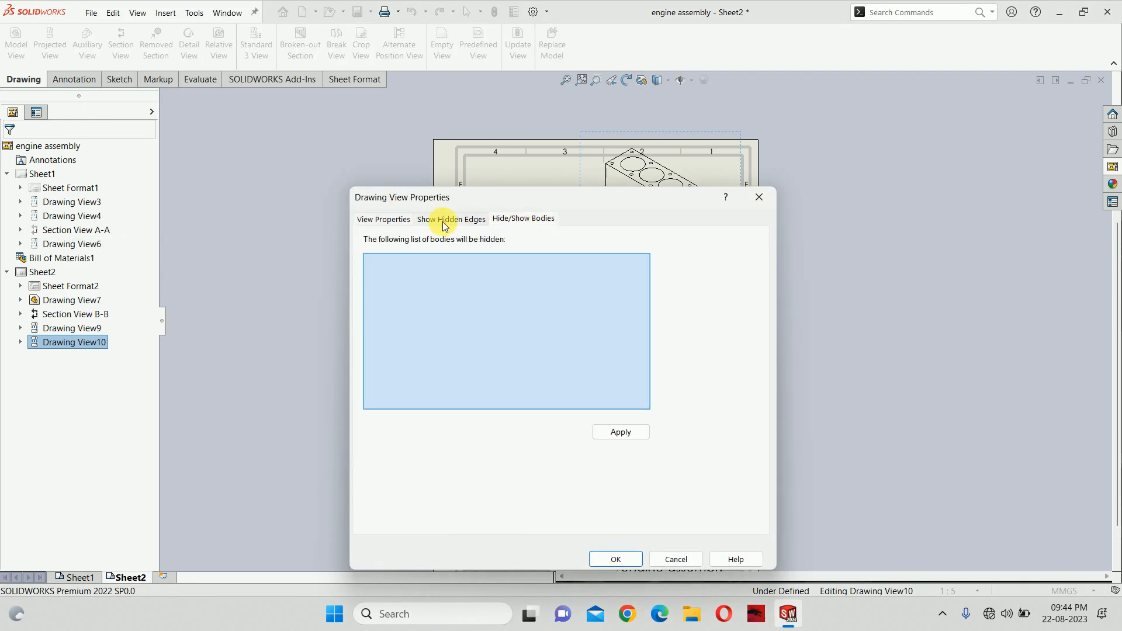
pyautogui.click(375, 223)
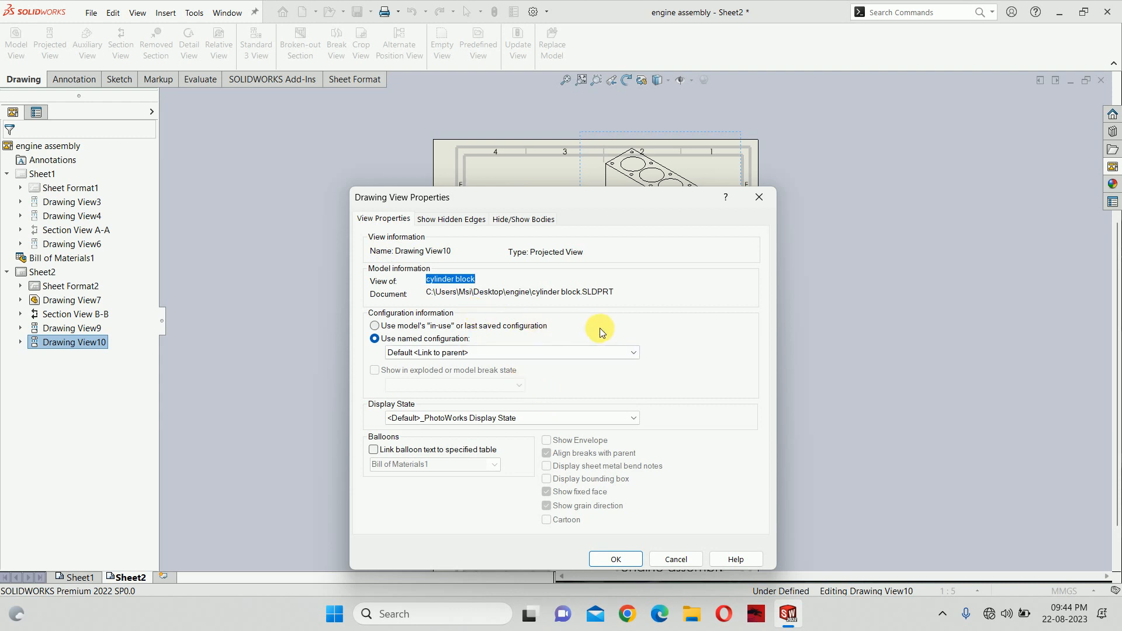
pyautogui.press('Escape')
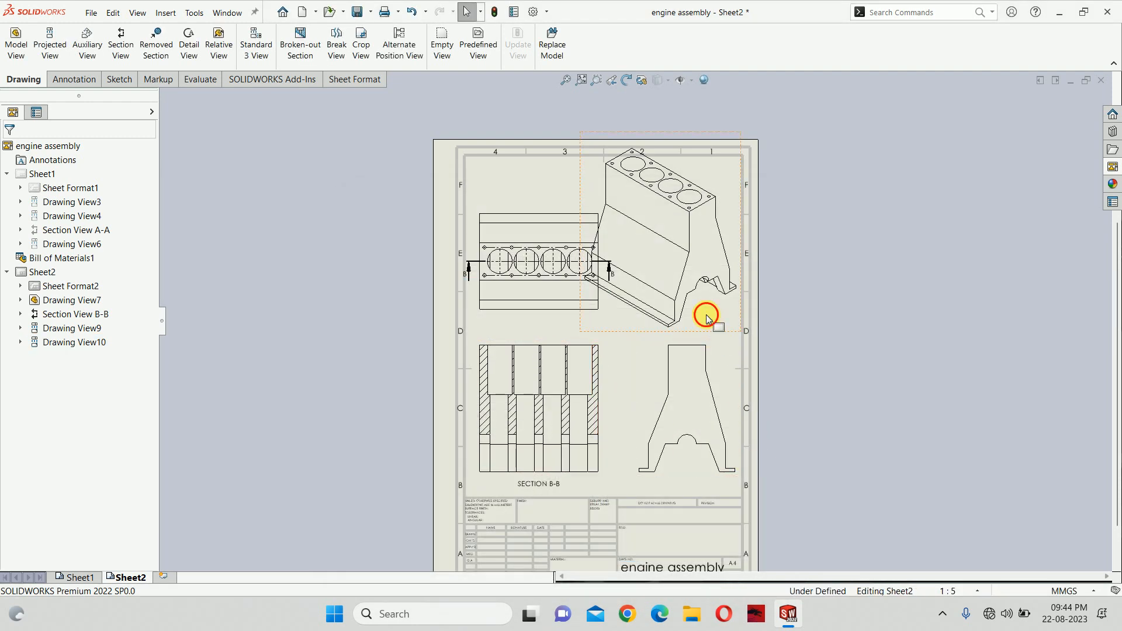
# Give the cylinder block's isometric view a custom scale of 1:10
pyautogui.click(706, 317)
pyautogui.scroll(-3, 146, 304)
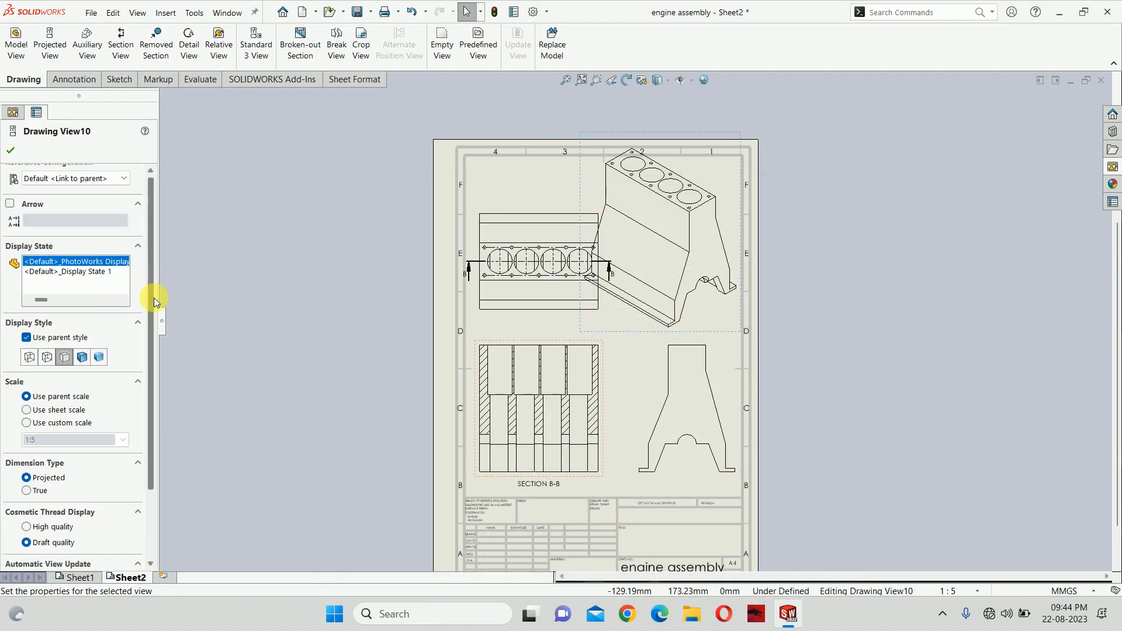
pyautogui.click(722, 188)
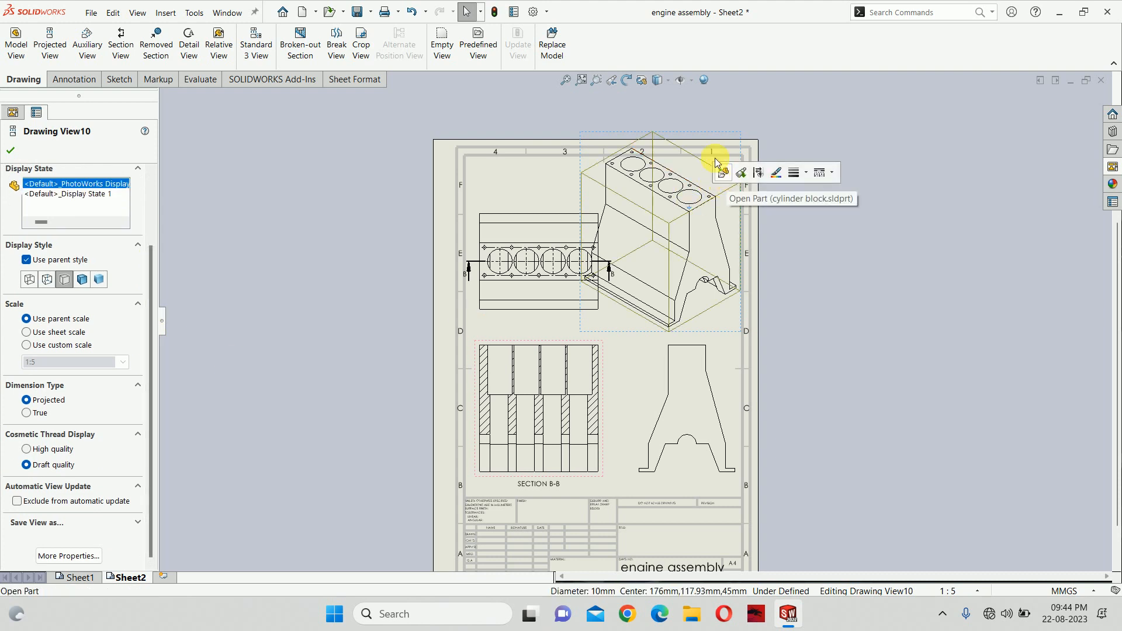
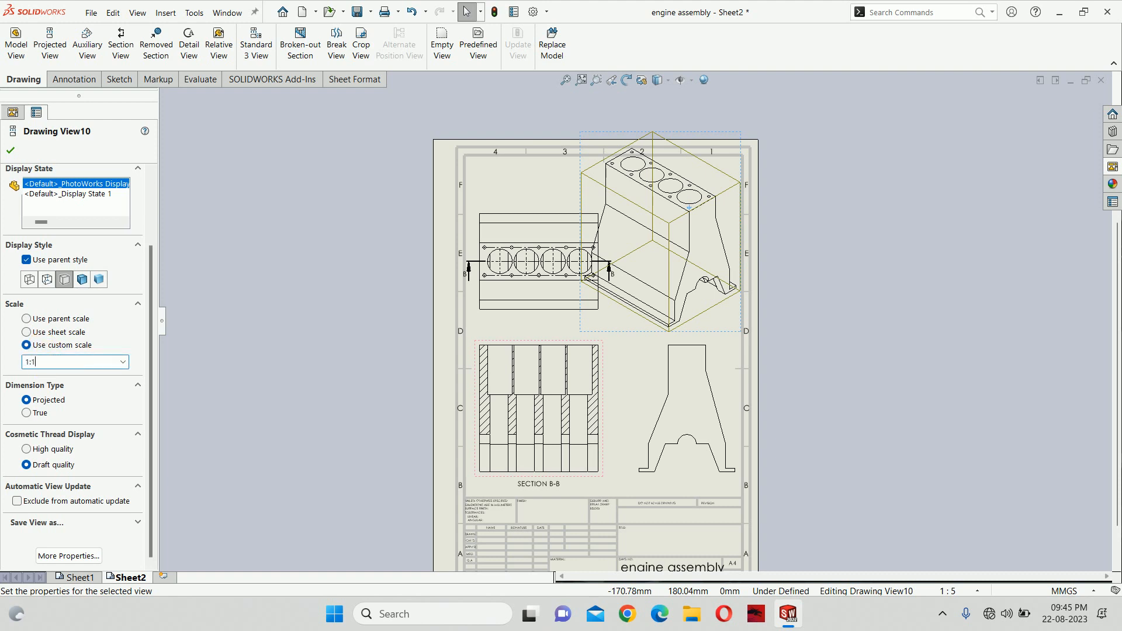
pyautogui.click(47, 363)
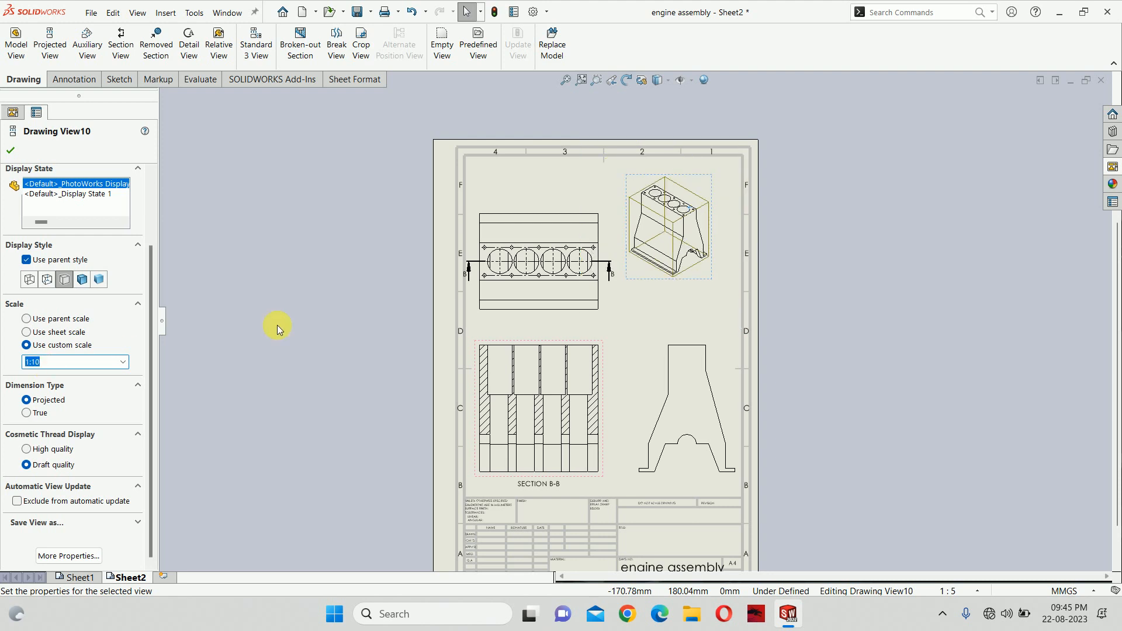
pyautogui.click(11, 151)
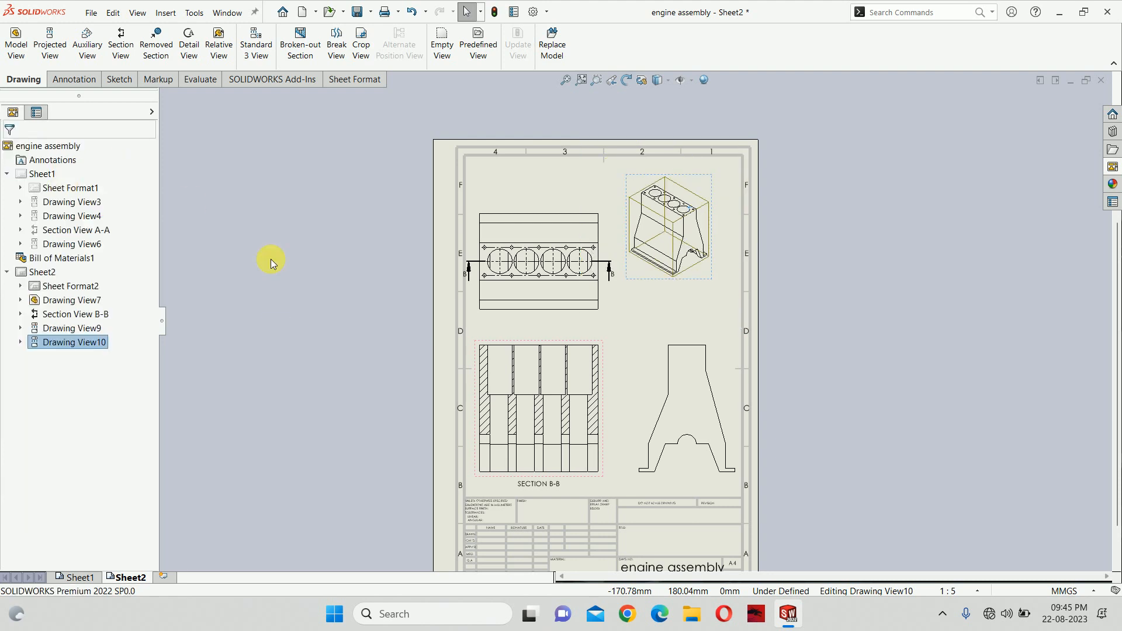
# Move the isometric view lower on the sheet so it sits beside the top view
pyautogui.scroll(-2, 746, 310)
pyautogui.moveTo(685, 289); pyautogui.dragTo(698, 337)
pyautogui.click(696, 337)
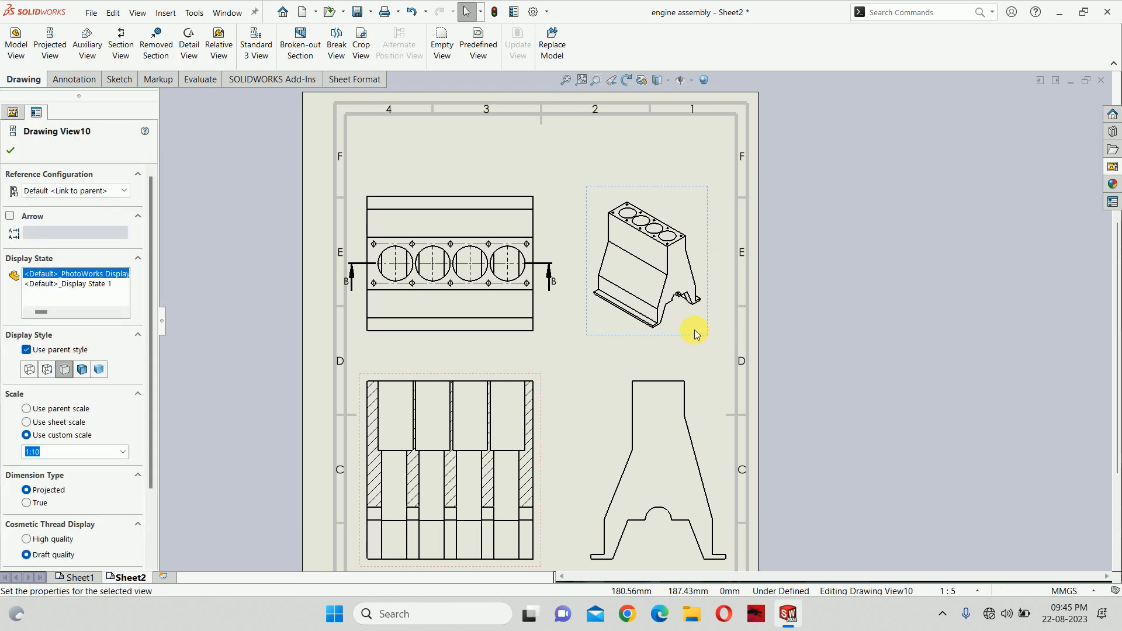
# Set the side view's display style to show hidden lines as dashed edges instead of following the parent style
pyautogui.scroll(2, 686, 352)
pyautogui.scroll(-4, 671, 393)
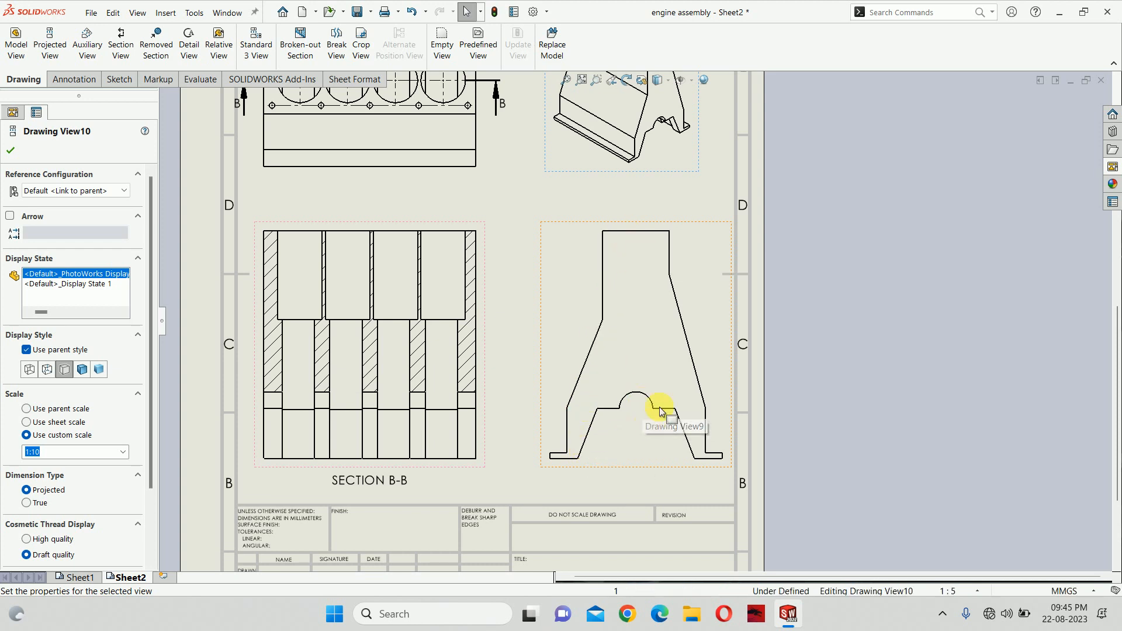
pyautogui.click(706, 275)
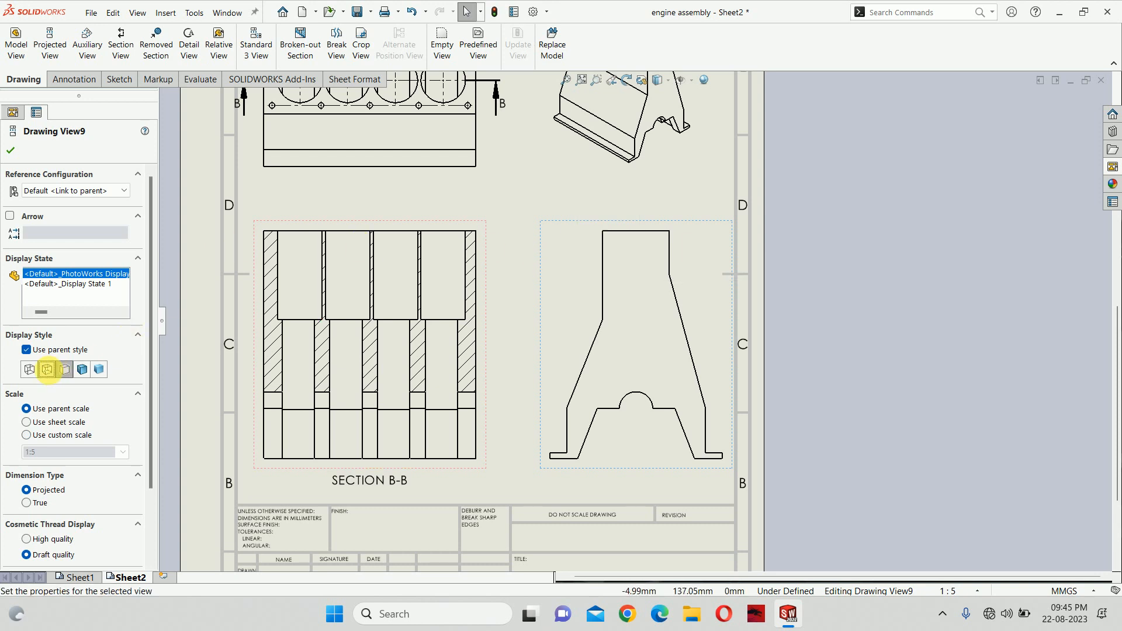
pyautogui.click(47, 370)
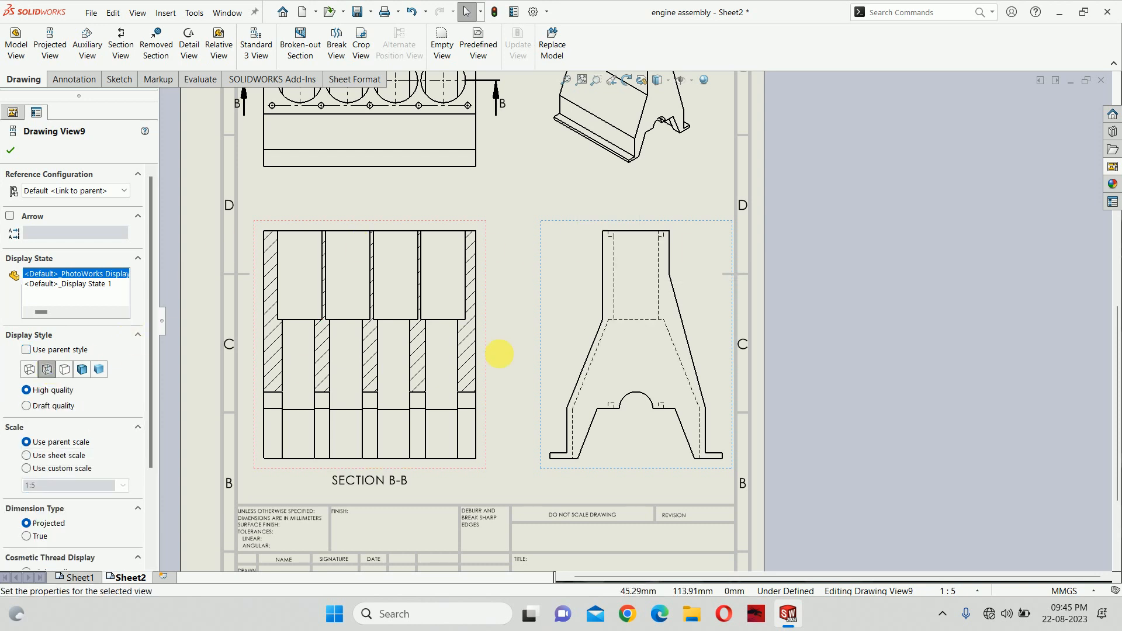
pyautogui.click(29, 370)
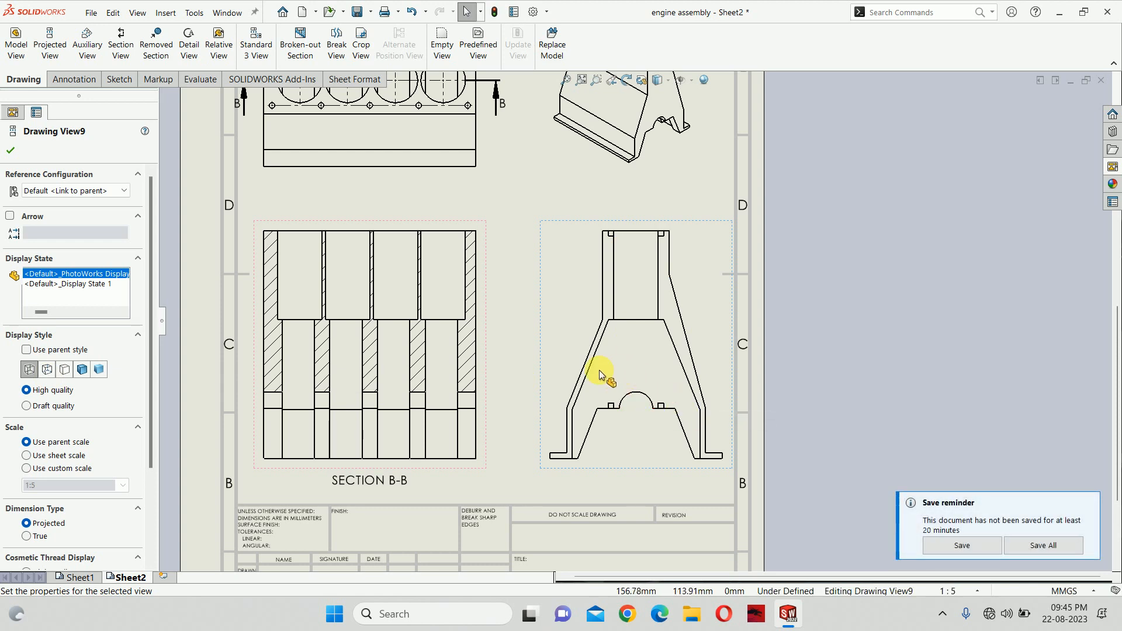
pyautogui.click(47, 374)
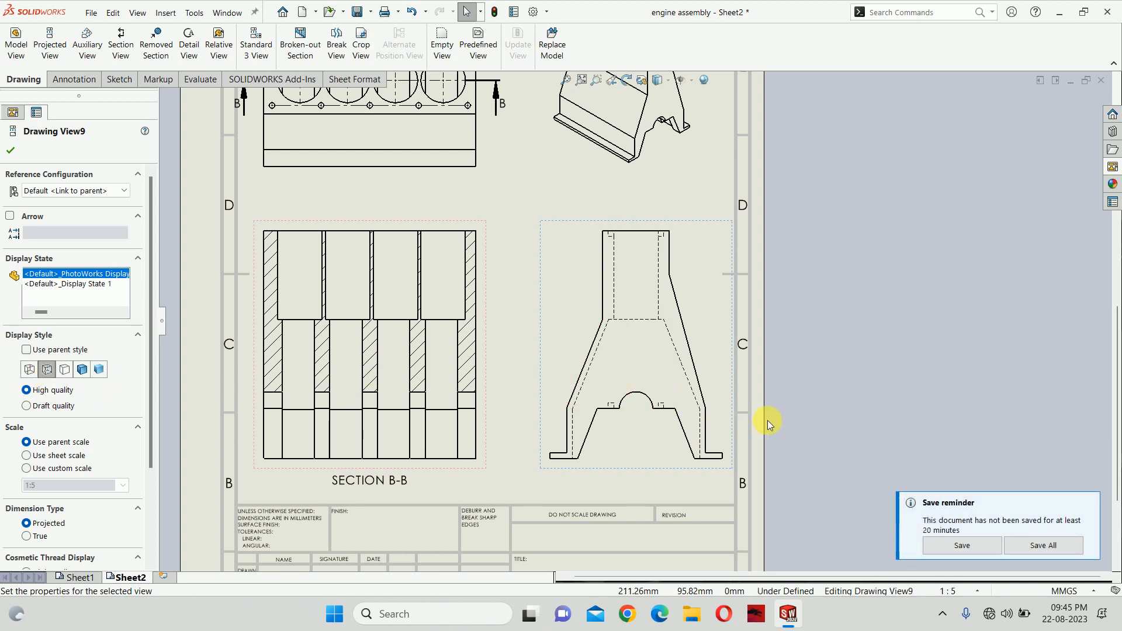
pyautogui.click(10, 150)
# Move the isometric view higher above the side view and dismiss the save reminder
pyautogui.scroll(-3, 731, 336)
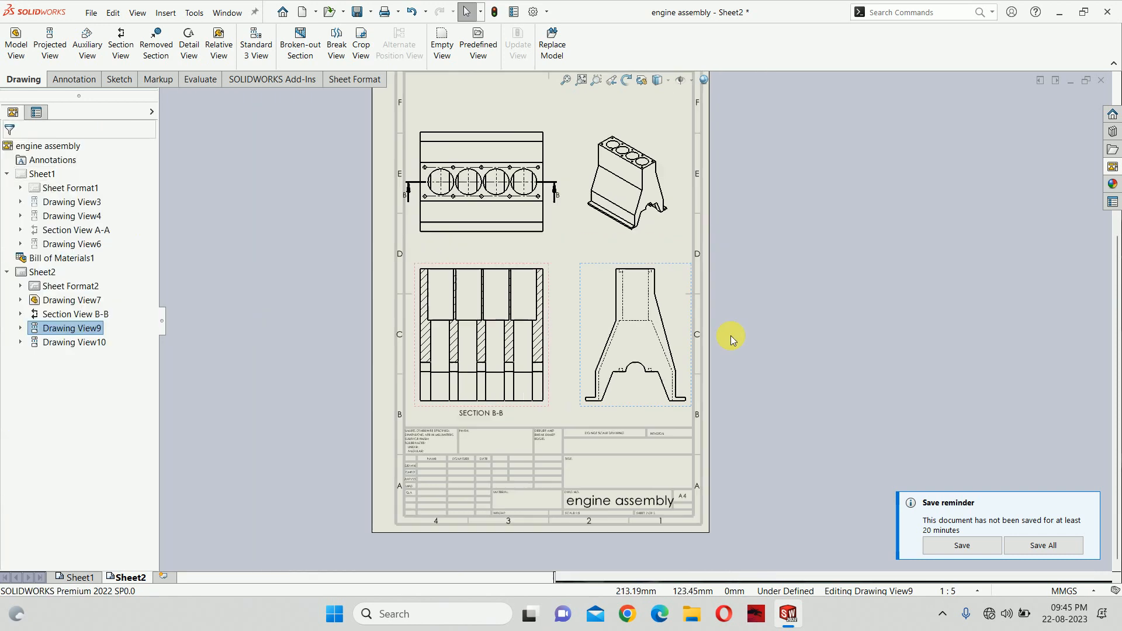
pyautogui.scroll(2, 642, 286)
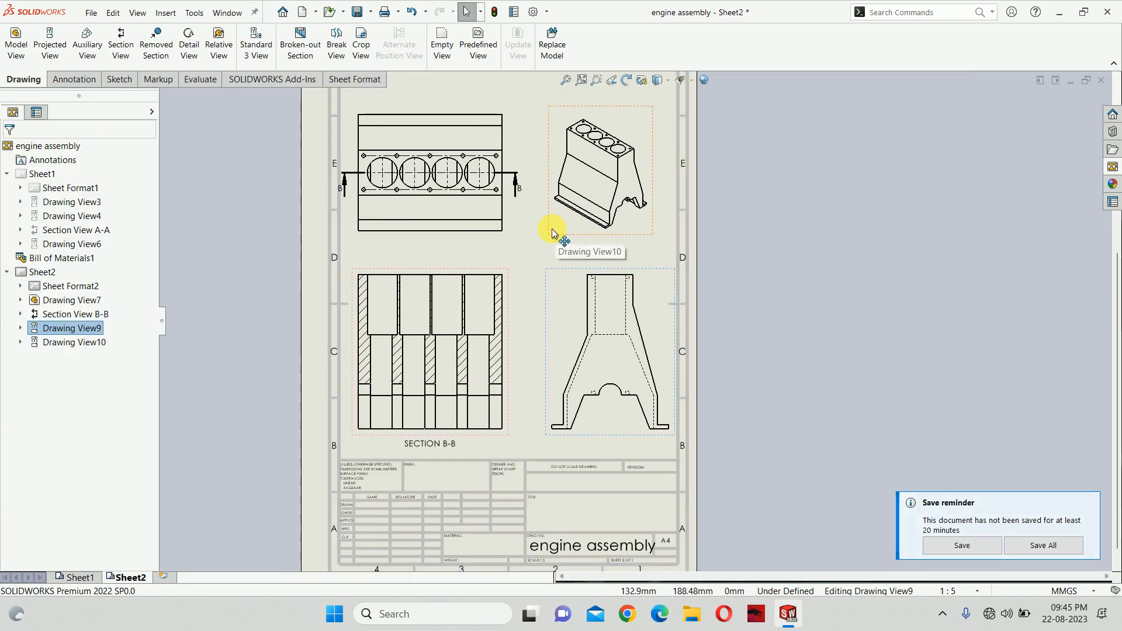
pyautogui.moveTo(553, 232); pyautogui.dragTo(553, 202)
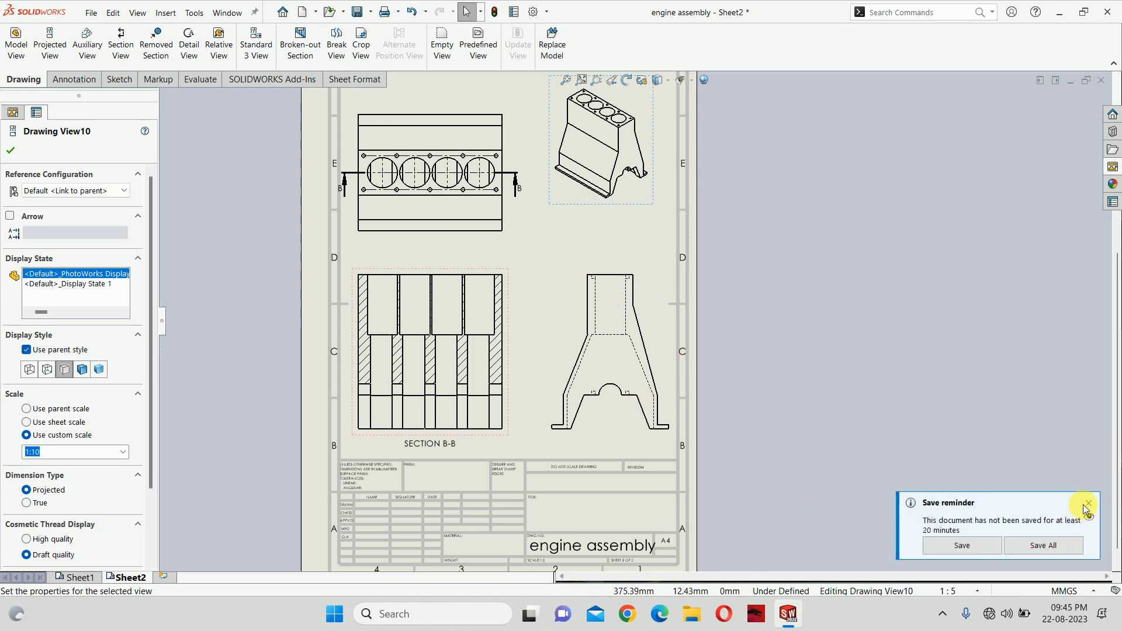
pyautogui.click(1088, 504)
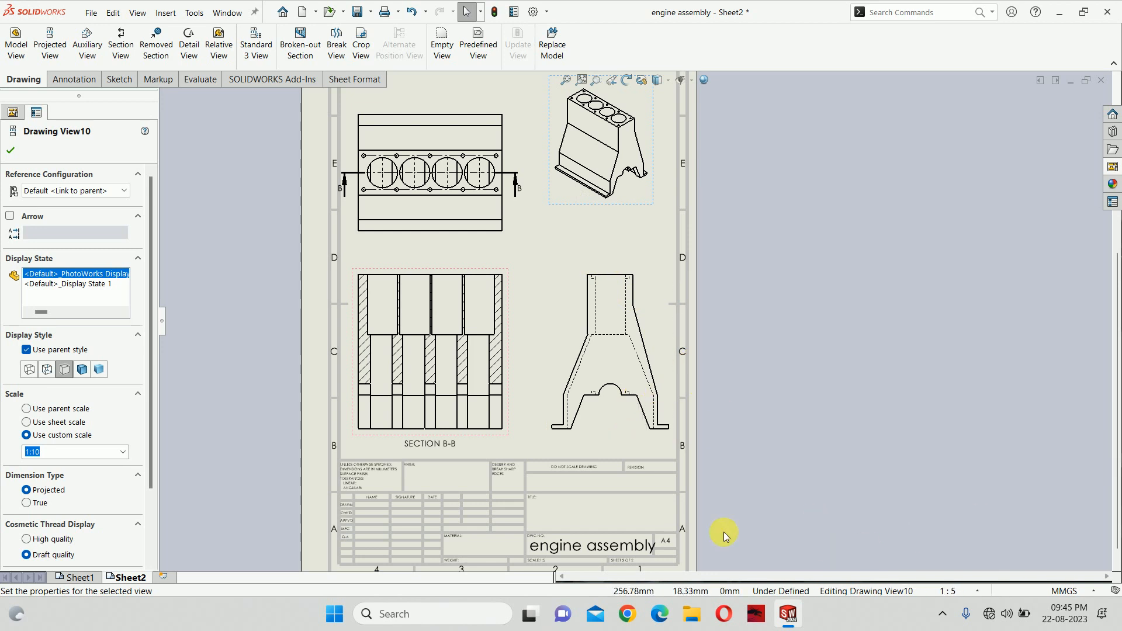
# Set the sheet scale to 1:10 and move the top view higher and slightly toward the isometric view
pyautogui.click(976, 591)
pyautogui.click(934, 406)
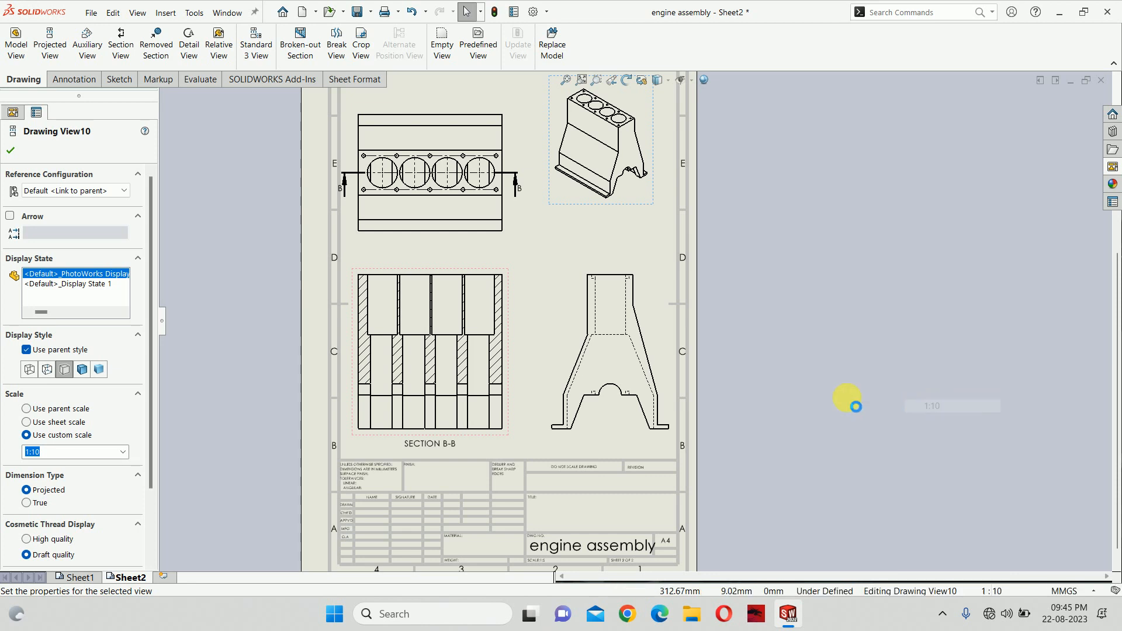
pyautogui.scroll(-2, 531, 216)
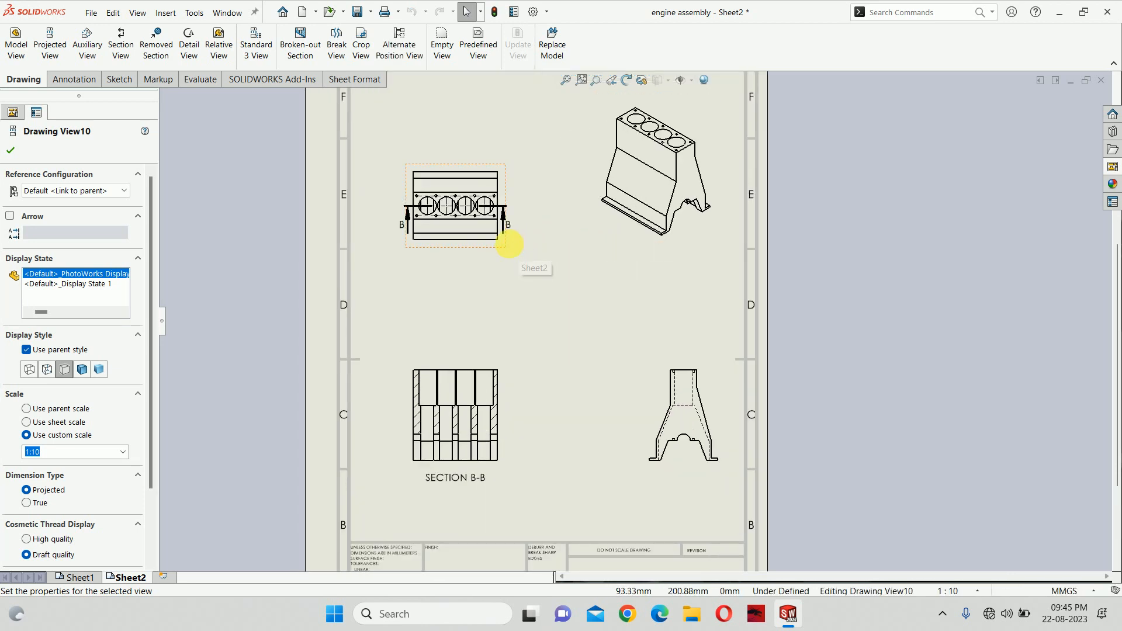
pyautogui.moveTo(515, 246); pyautogui.dragTo(542, 199)
# Make the isometric view use its parent view's scale
pyautogui.click(621, 245)
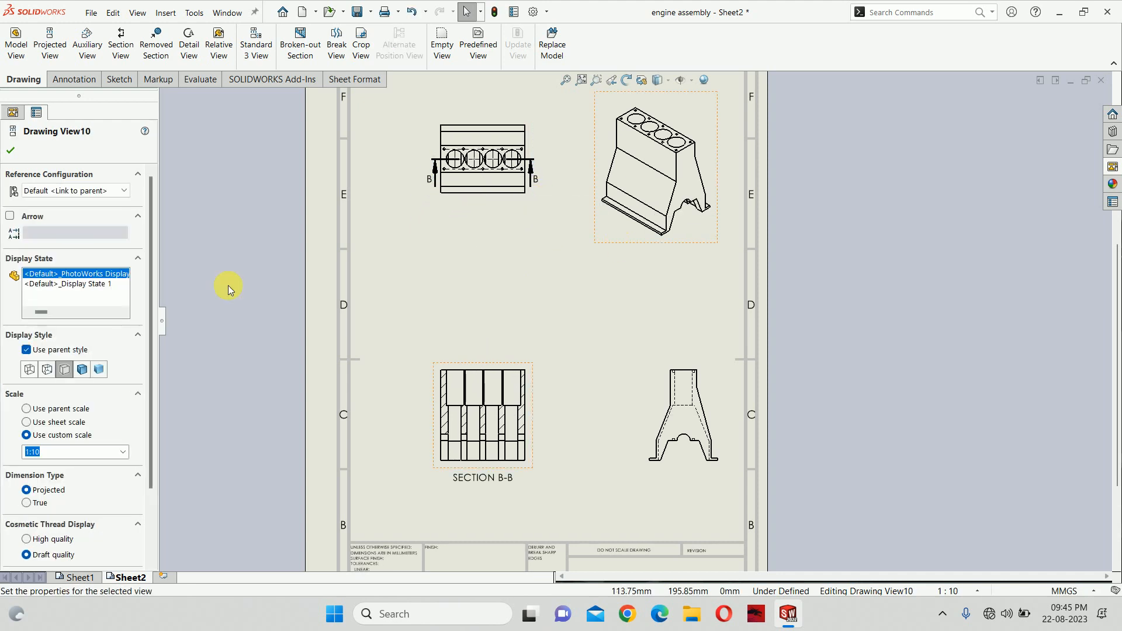
pyautogui.click(53, 409)
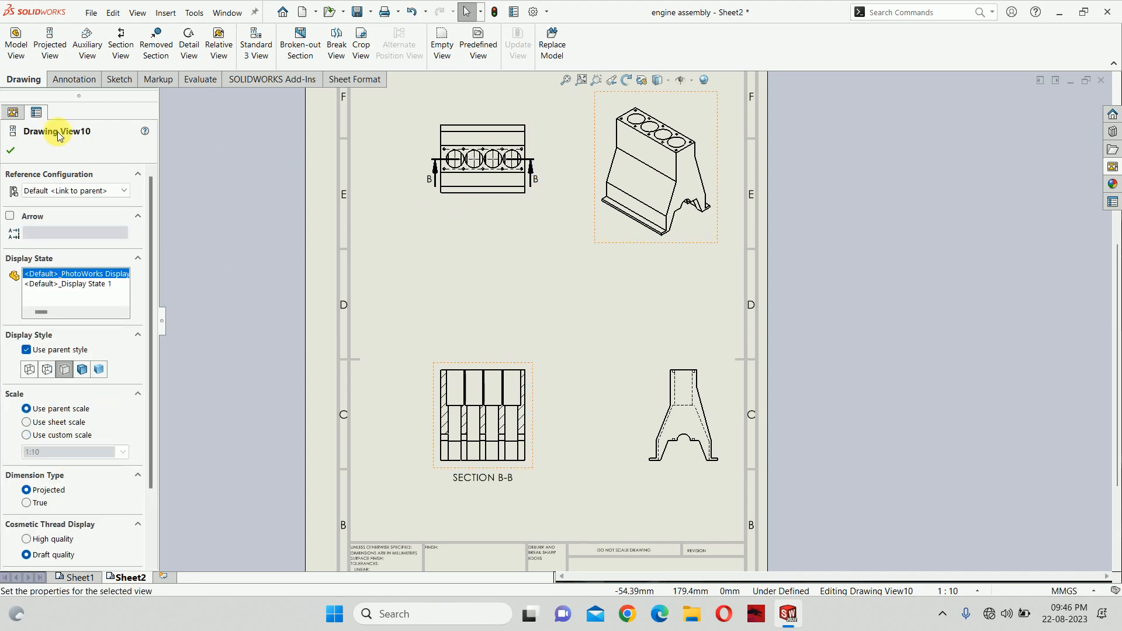
pyautogui.click(7, 149)
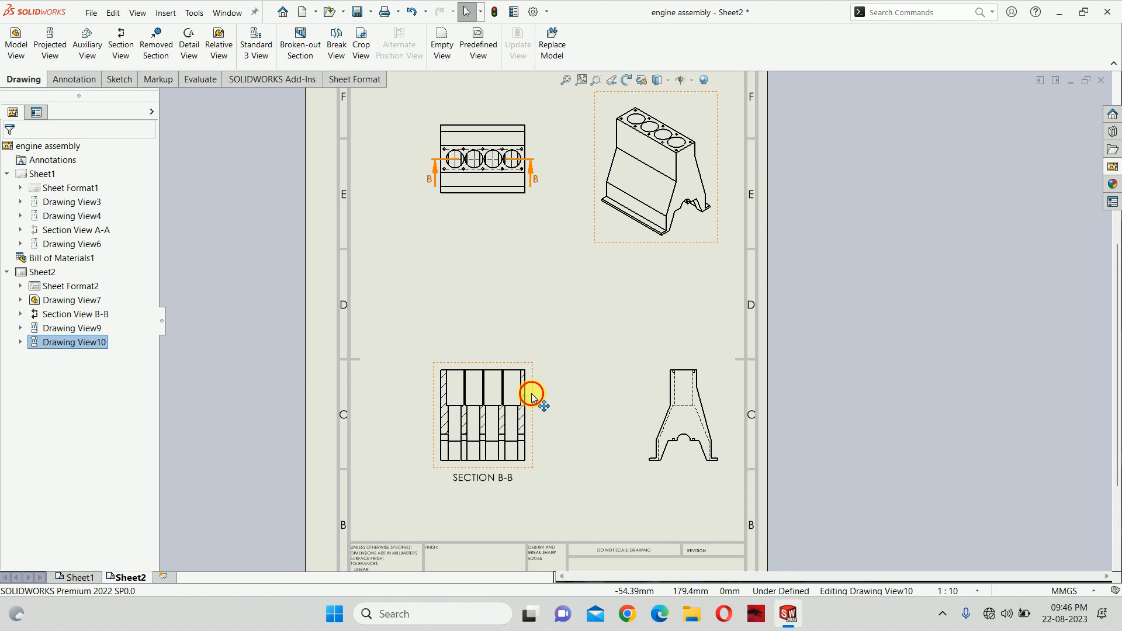
# Move the section view up closer to the top view, bringing the aligned side view with it
pyautogui.moveTo(532, 397); pyautogui.dragTo(535, 312)
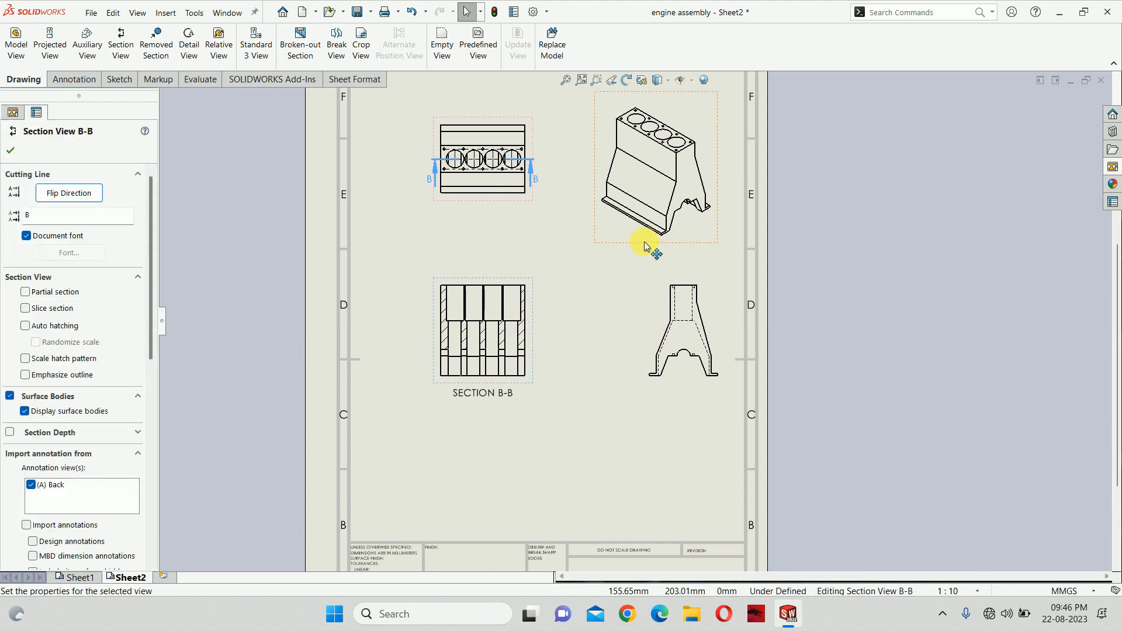
pyautogui.scroll(-1, 644, 245)
pyautogui.click(483, 243)
# Insert model dimensions into all views from the selected feature, using the upper vertical outline edge of the cylinder block's side view
pyautogui.click(86, 77)
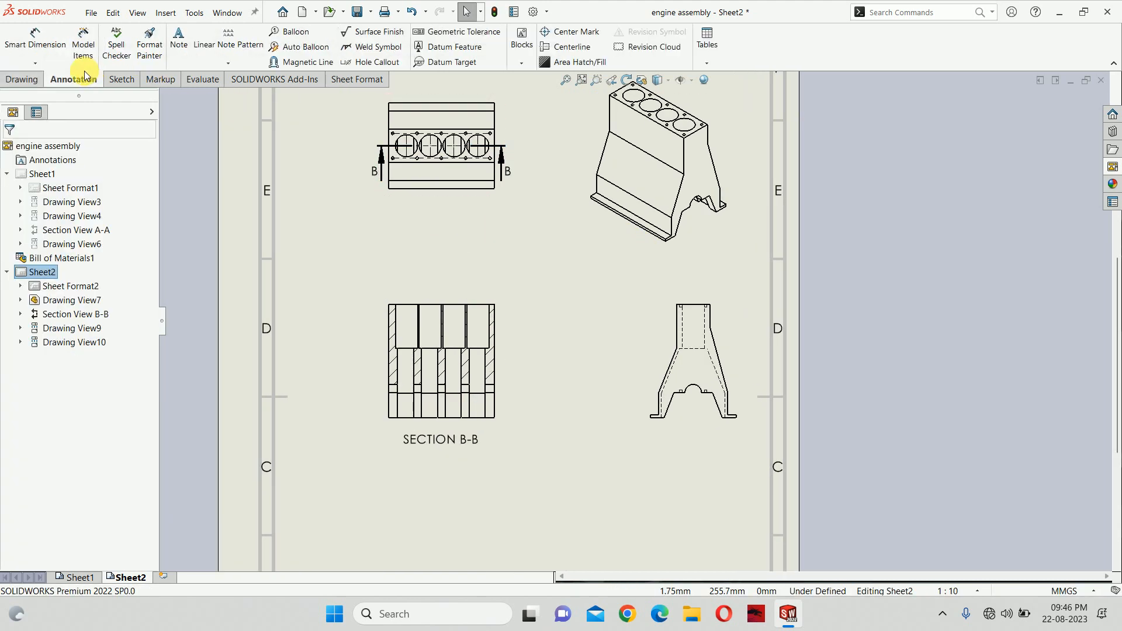
pyautogui.click(93, 43)
pyautogui.scroll(-6, 475, 151)
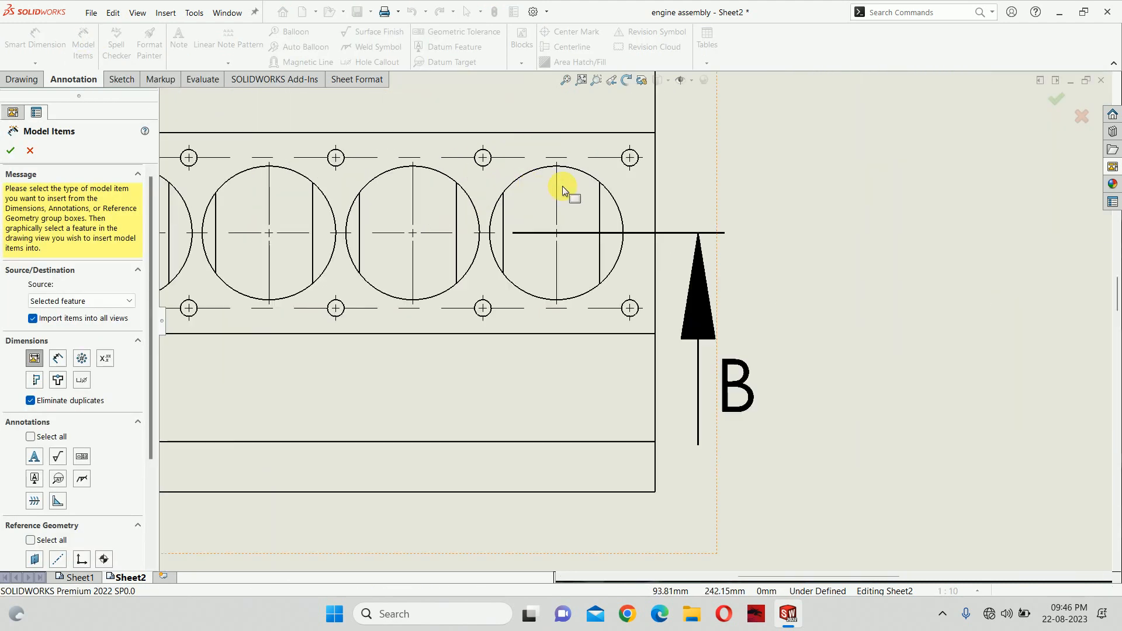
pyautogui.scroll(10, 625, 280)
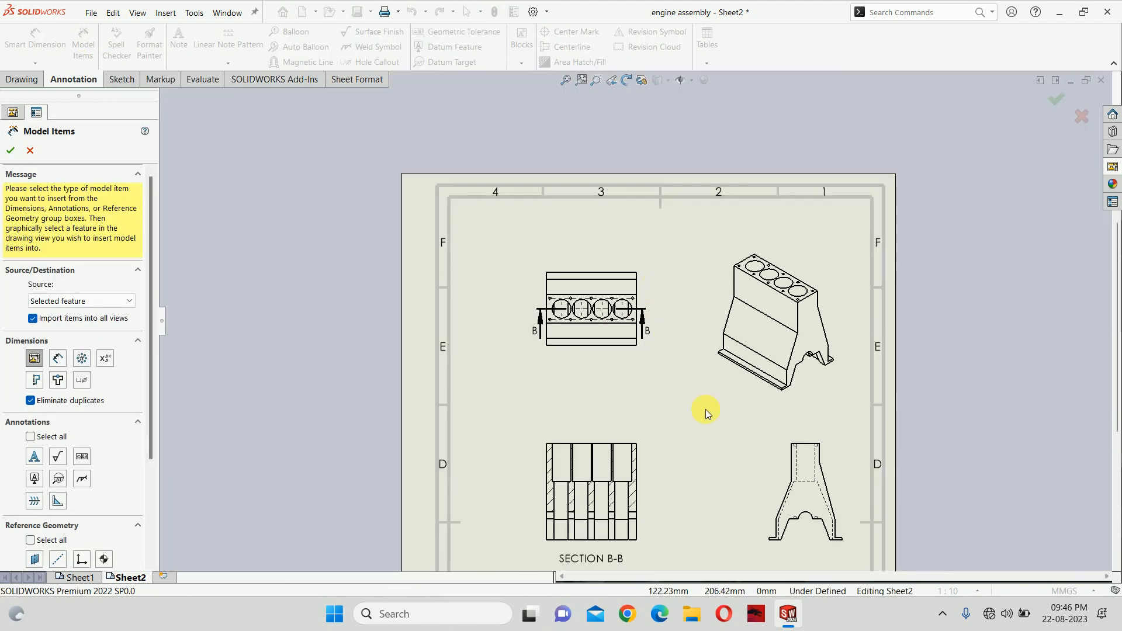
pyautogui.scroll(-2, 759, 519)
pyautogui.click(71, 310)
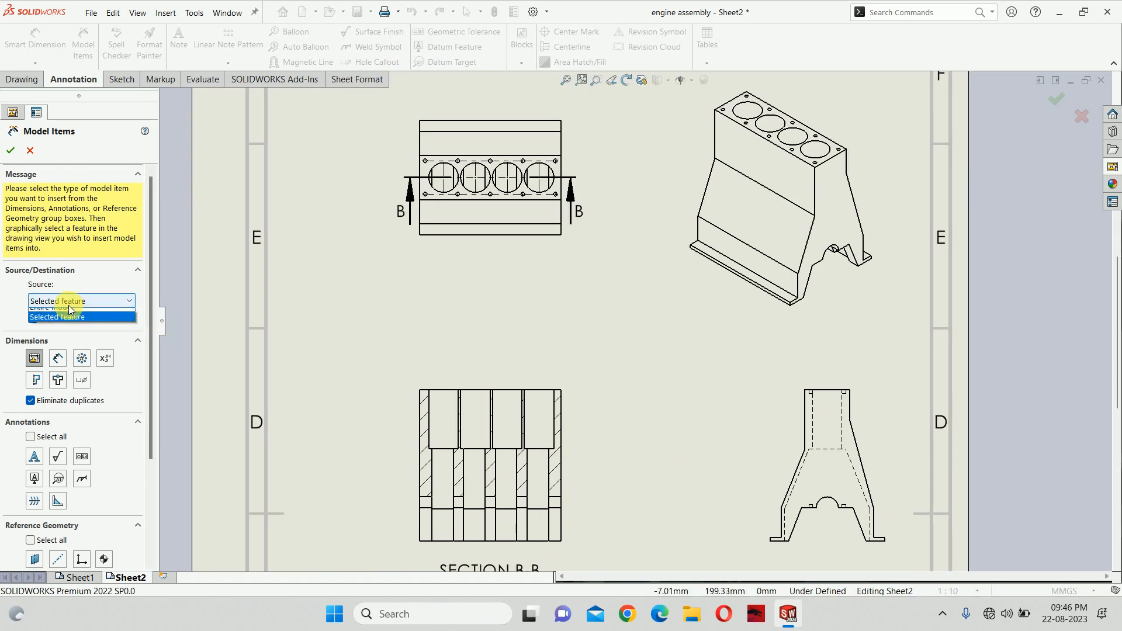
pyautogui.click(69, 309)
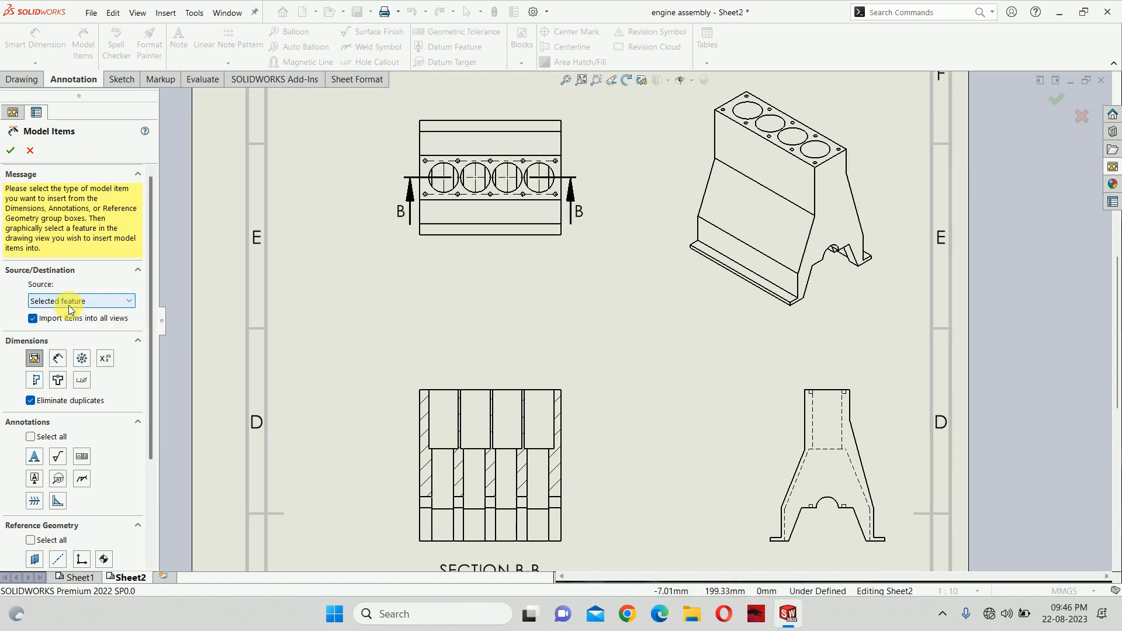
pyautogui.scroll(-3, 800, 470)
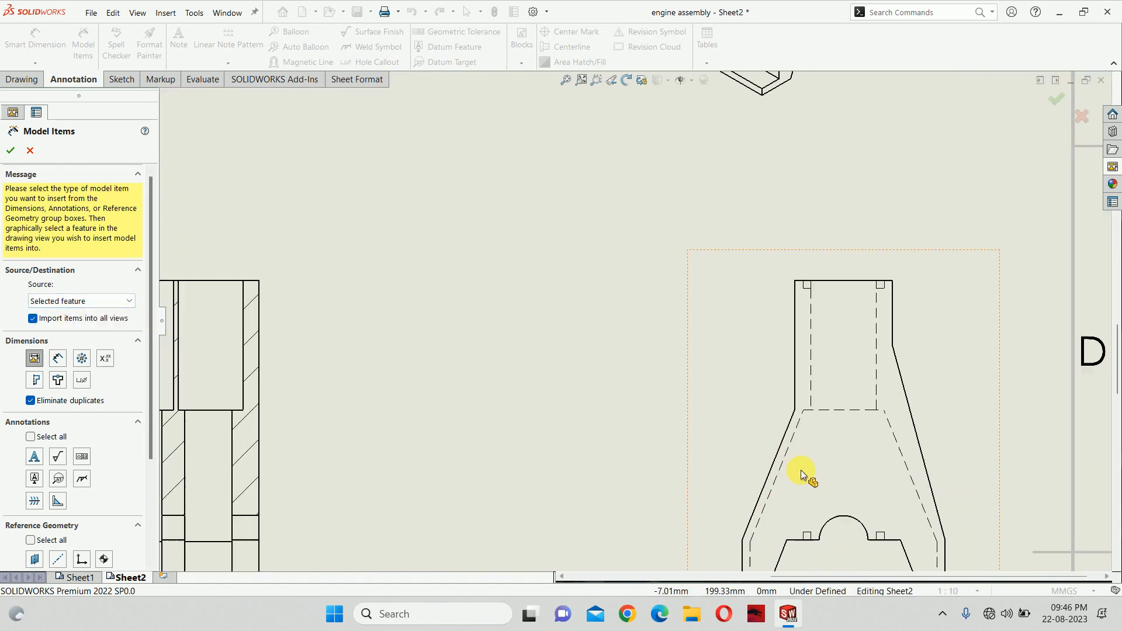
pyautogui.click(795, 300)
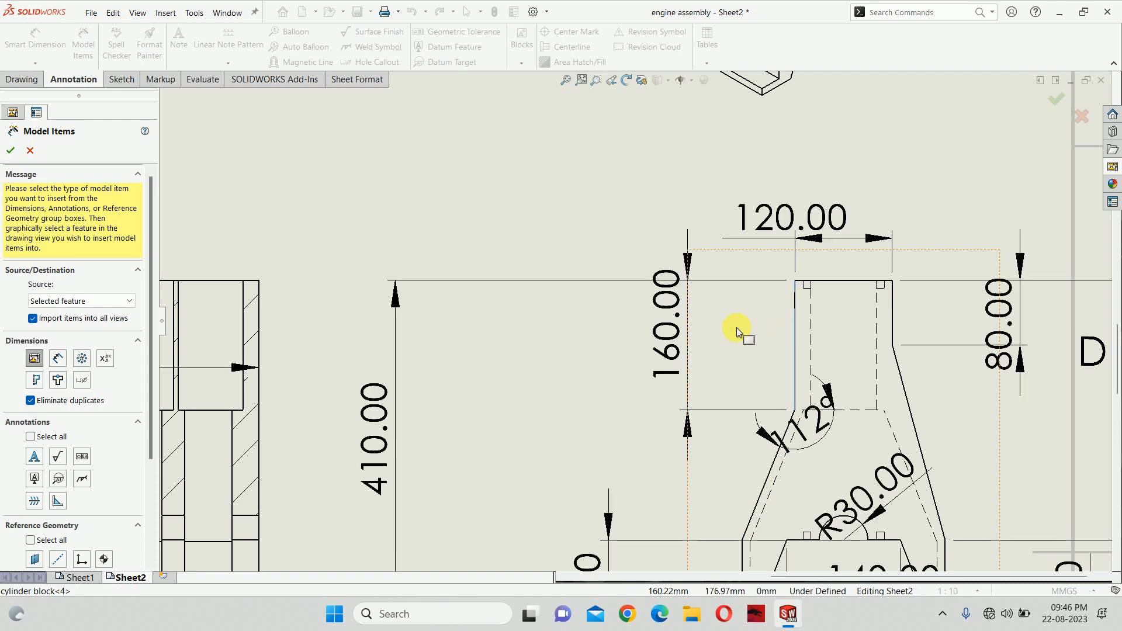
# Space out the 410 mm and 90 mm height dimensions beside the side view, placing the 90 mm text above its dimension line
pyautogui.scroll(3, 736, 331)
pyautogui.moveTo(528, 384); pyautogui.dragTo(555, 386)
pyautogui.scroll(-2, 663, 324)
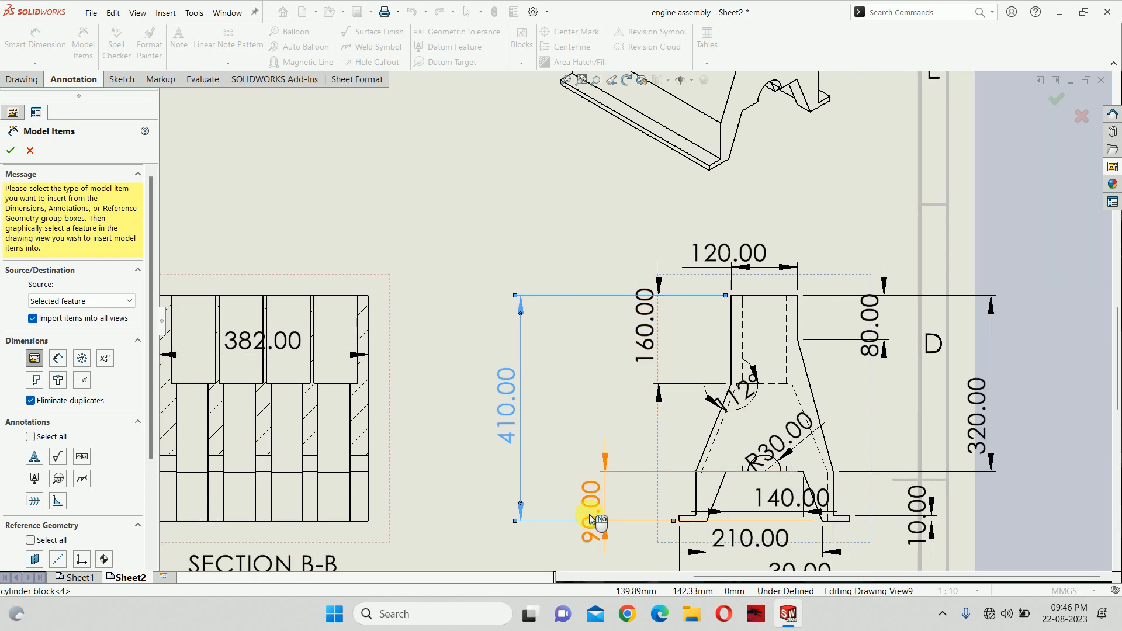
pyautogui.moveTo(592, 517); pyautogui.dragTo(583, 413)
# Spread the 310, 210 and 30 mm width dimensions beneath the side view, placing the 30 mm text outside its extension lines
pyautogui.scroll(3, 768, 432)
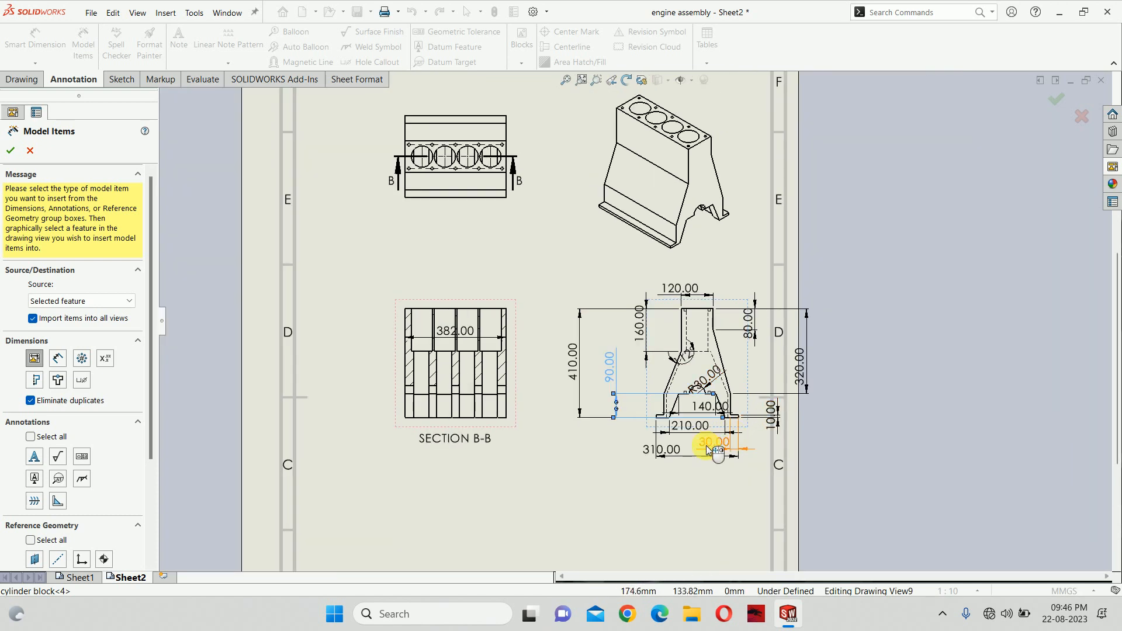
pyautogui.scroll(-3, 708, 450)
pyautogui.click(678, 454)
pyautogui.moveTo(701, 492); pyautogui.dragTo(702, 489)
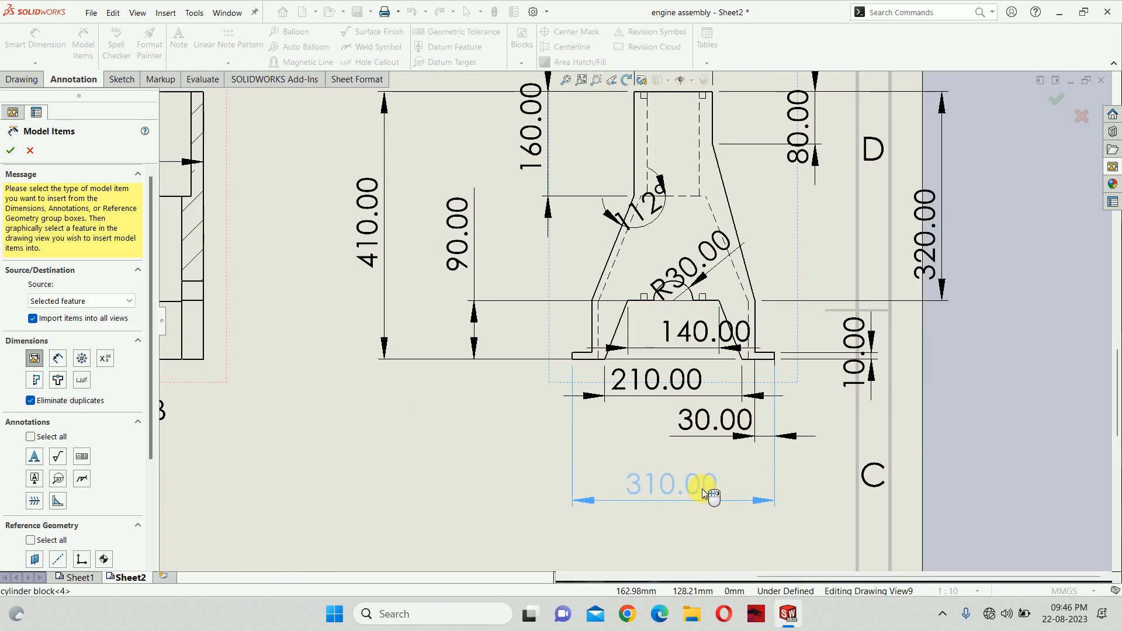
pyautogui.moveTo(672, 383); pyautogui.dragTo(716, 388)
pyautogui.moveTo(709, 430); pyautogui.dragTo(862, 450)
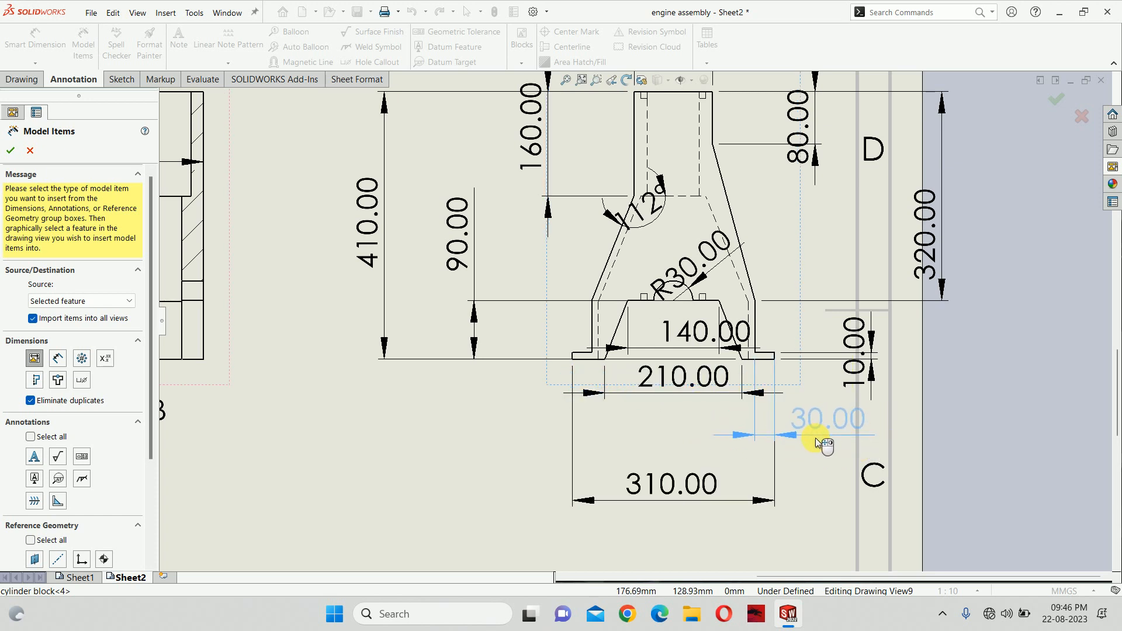
pyautogui.moveTo(784, 443); pyautogui.dragTo(807, 431)
pyautogui.moveTo(687, 396)
pyautogui.mouseDown()
pyautogui.moveTo(685, 429)
pyautogui.moveTo(685, 400)
pyautogui.mouseUp()
# Bring the 320 mm dimension closer to the side view, shift that view toward the section view, and accept the model items
pyautogui.scroll(3, 721, 334)
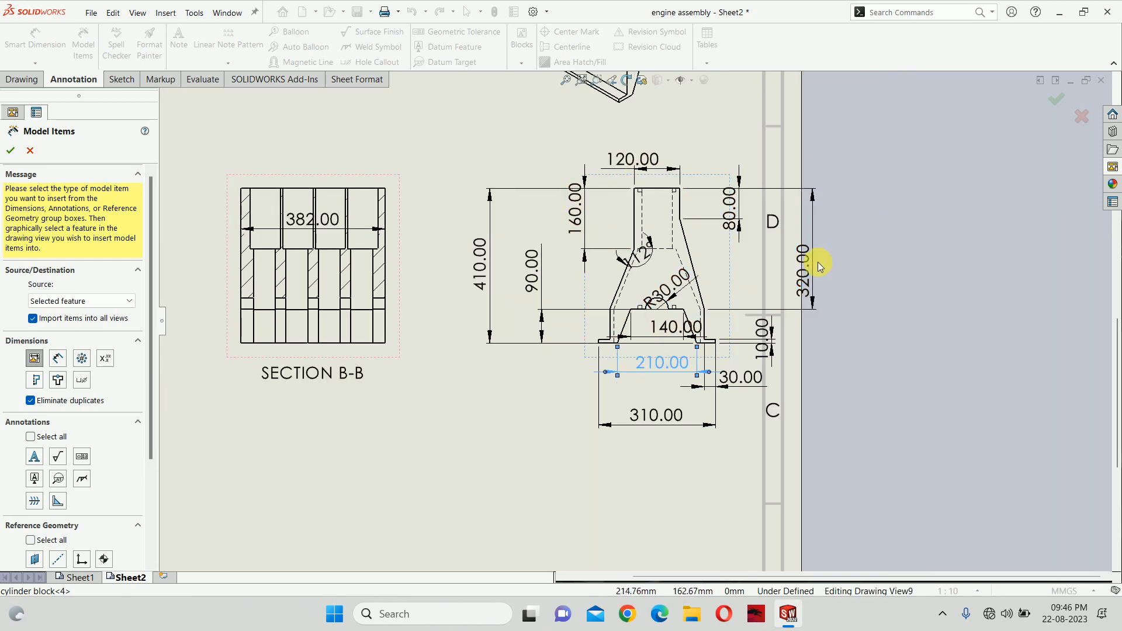
pyautogui.moveTo(814, 254)
pyautogui.mouseDown()
pyautogui.moveTo(794, 260)
pyautogui.moveTo(754, 235)
pyautogui.mouseUp()
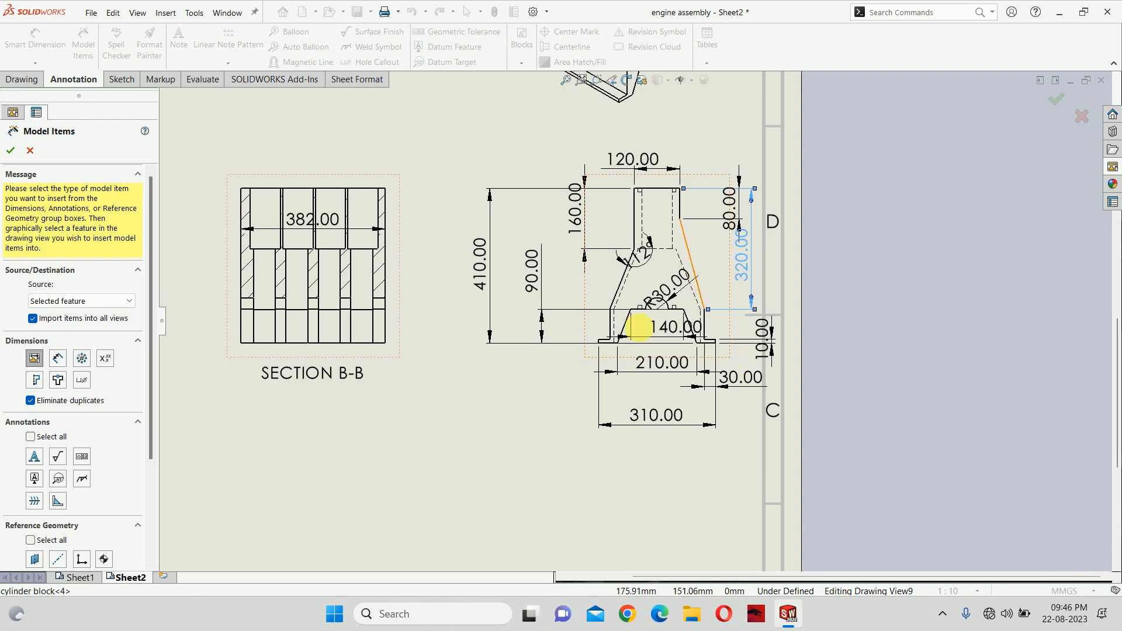
pyautogui.moveTo(585, 354); pyautogui.dragTo(535, 354)
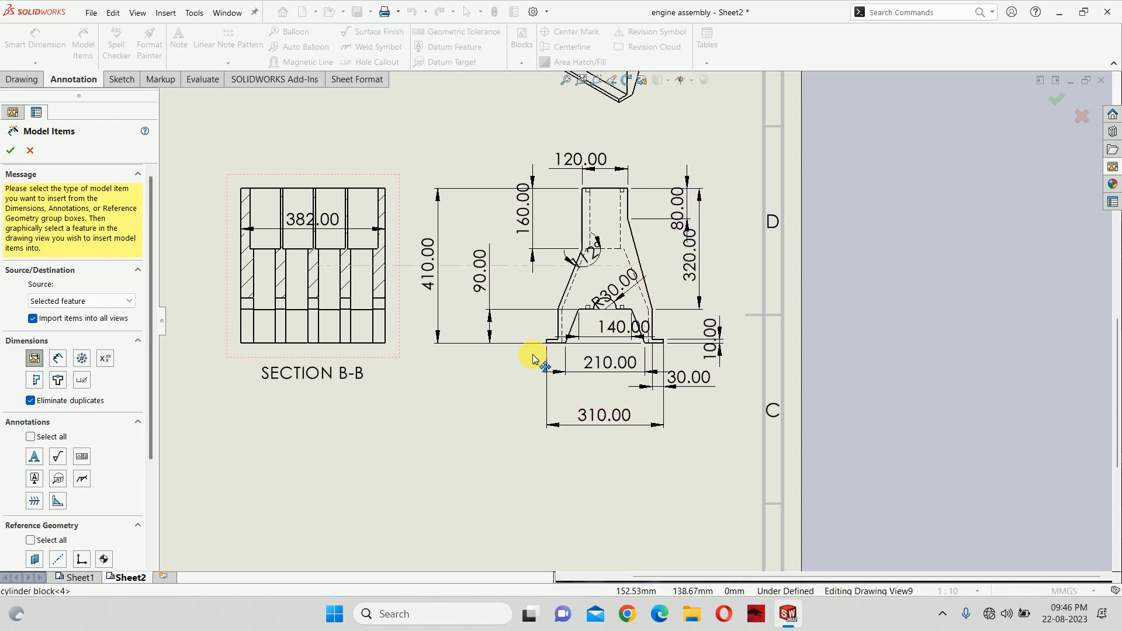
pyautogui.click(1058, 103)
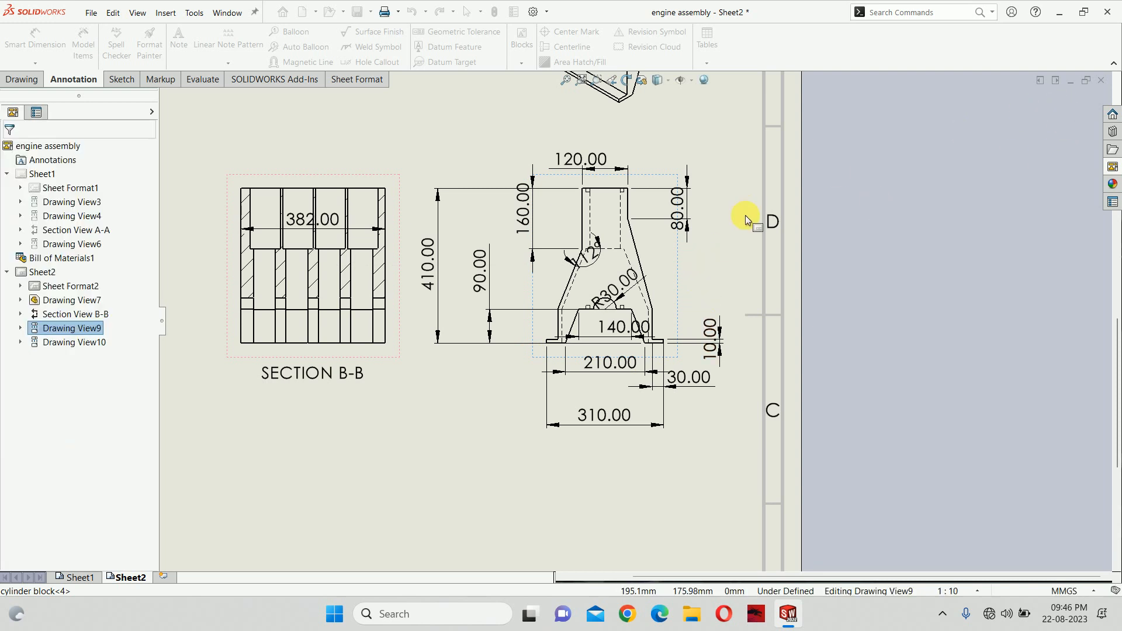
# Move the 382 mm width dimension from inside the section view to above its top edge
pyautogui.scroll(3, 614, 258)
pyautogui.scroll(-2, 477, 331)
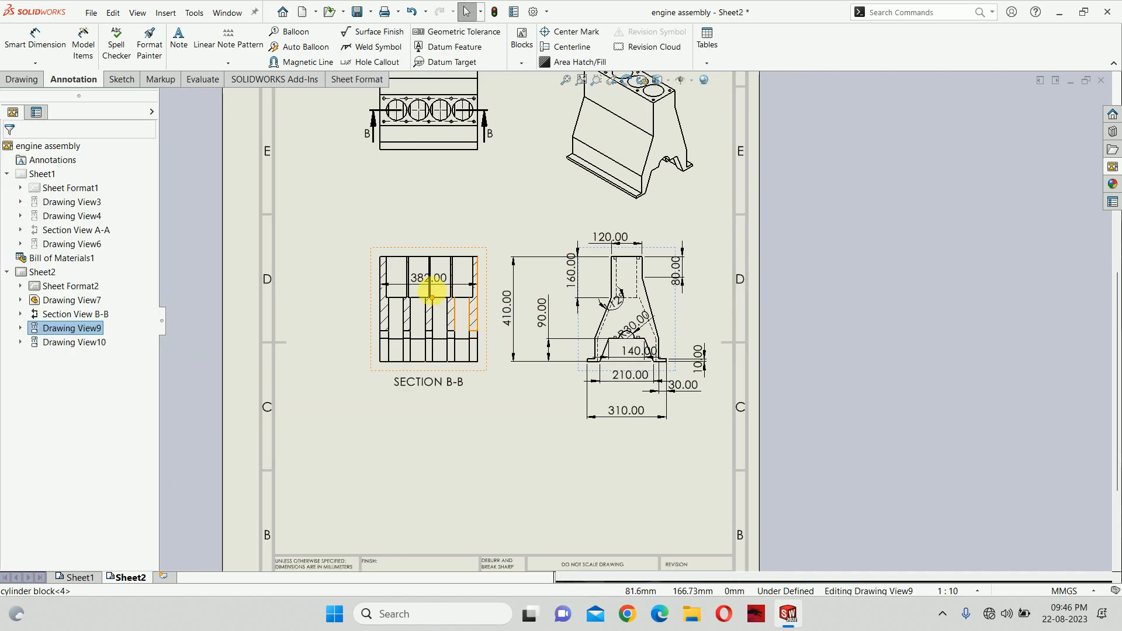
pyautogui.scroll(-2, 430, 283)
pyautogui.moveTo(452, 267); pyautogui.dragTo(456, 193)
pyautogui.click(291, 351)
pyautogui.scroll(4, 372, 344)
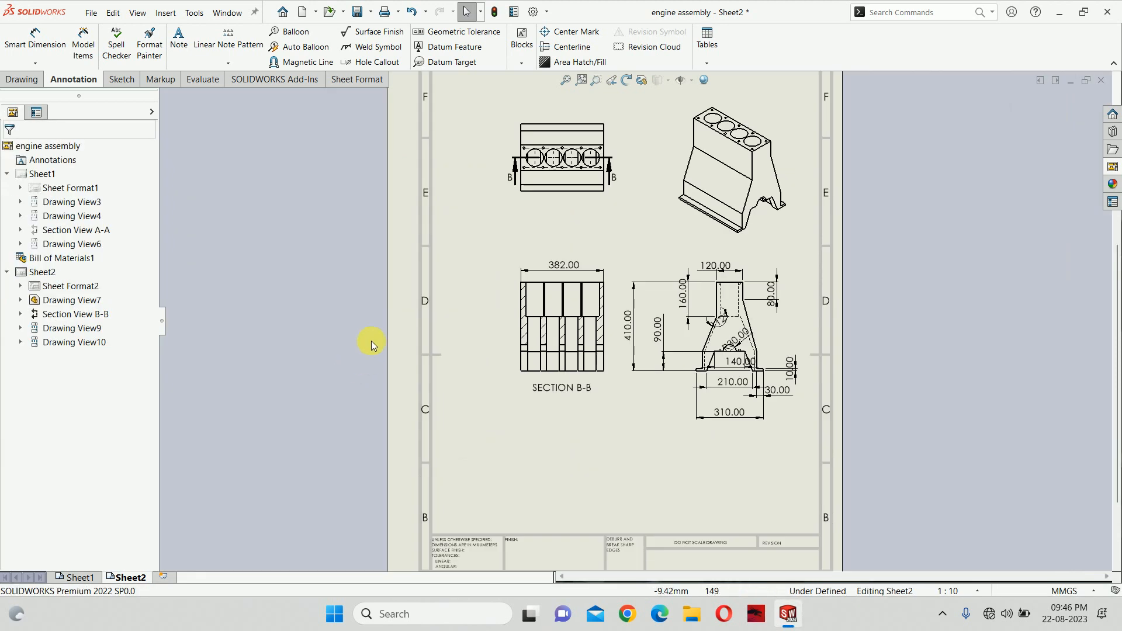
# Shift the top view farther from the isometric view, bringing the aligned section view with it
pyautogui.moveTo(514, 202); pyautogui.dragTo(477, 199)
pyautogui.click(575, 225)
pyautogui.scroll(-1, 531, 267)
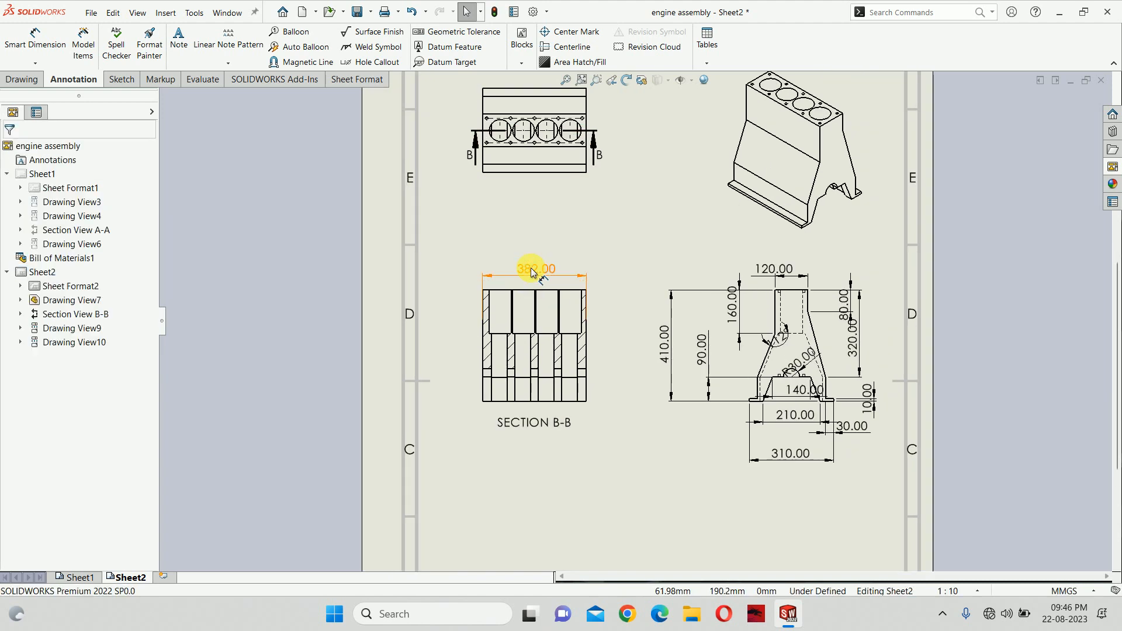
pyautogui.scroll(-1, 590, 165)
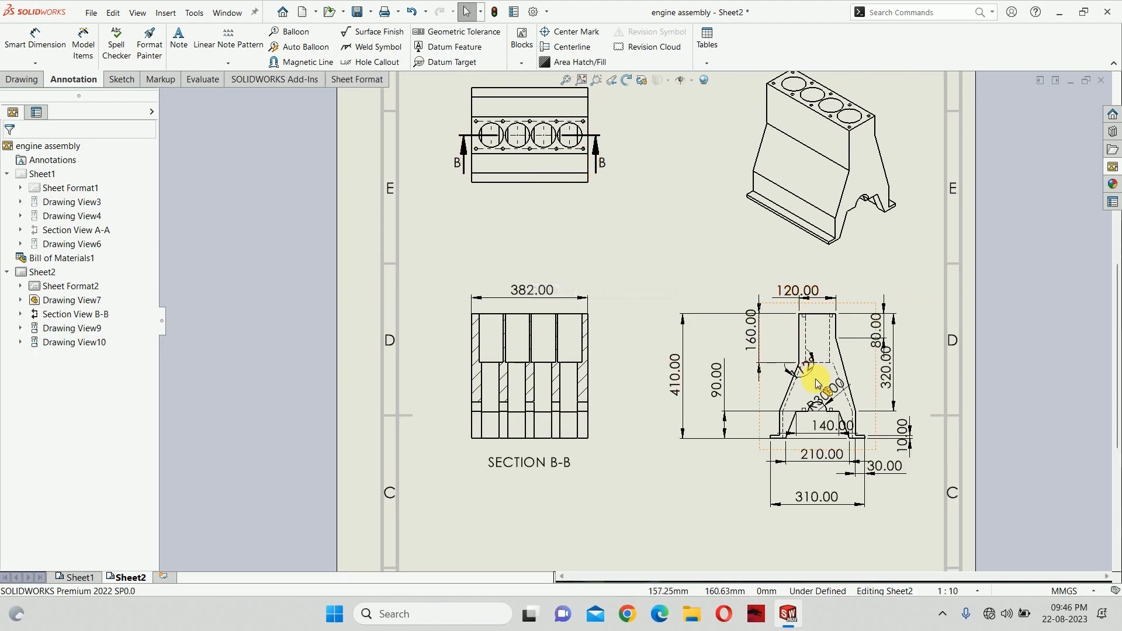
# Insert the cylinder bore's model dimensions from its edge in the section view and place the 160 mm depth outside the view
pyautogui.click(91, 45)
pyautogui.scroll(-3, 563, 337)
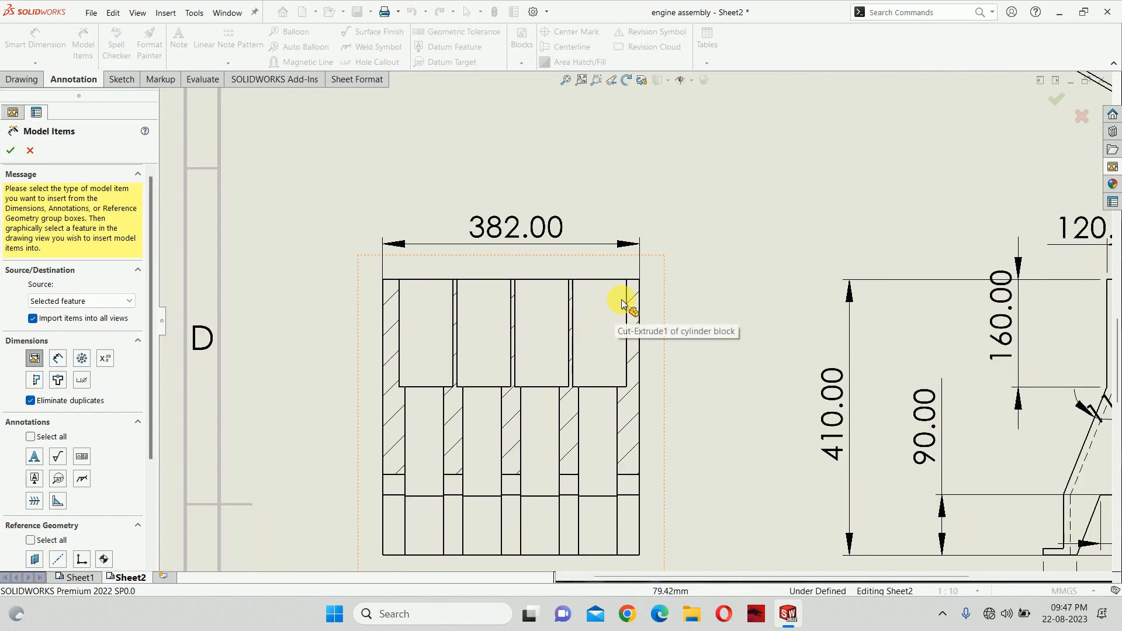
pyautogui.click(628, 300)
pyautogui.moveTo(606, 323); pyautogui.dragTo(734, 355)
pyautogui.click(1059, 104)
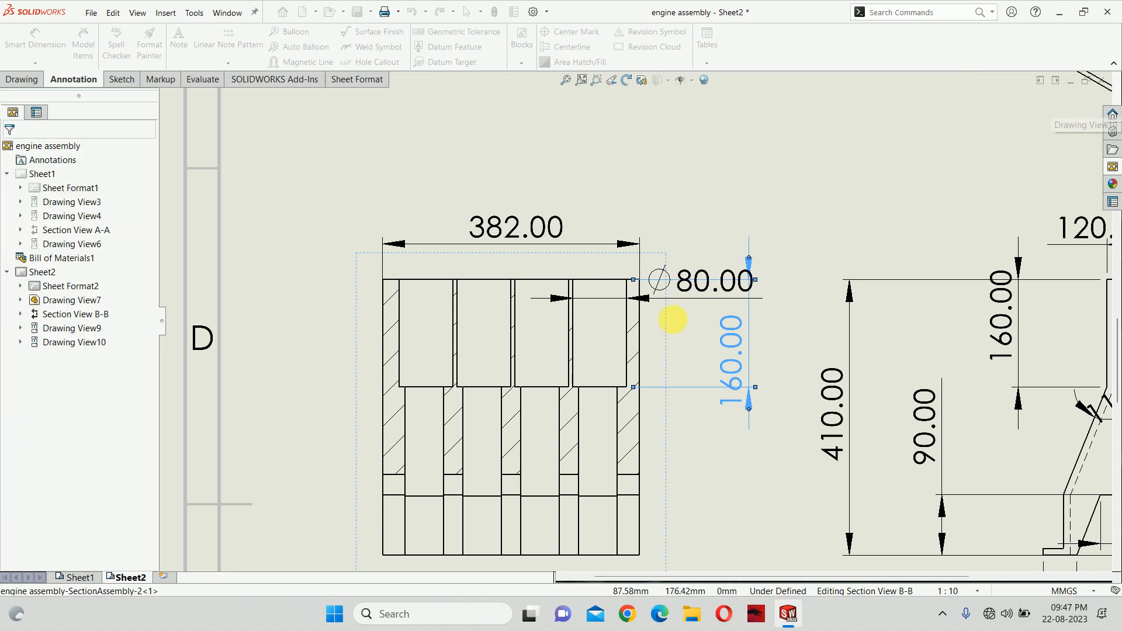
# Move the 59 mm dimension above the top view and the 60 mm dimension farther out beside it
pyautogui.scroll(5, 704, 305)
pyautogui.scroll(-5, 654, 234)
pyautogui.scroll(2, 639, 256)
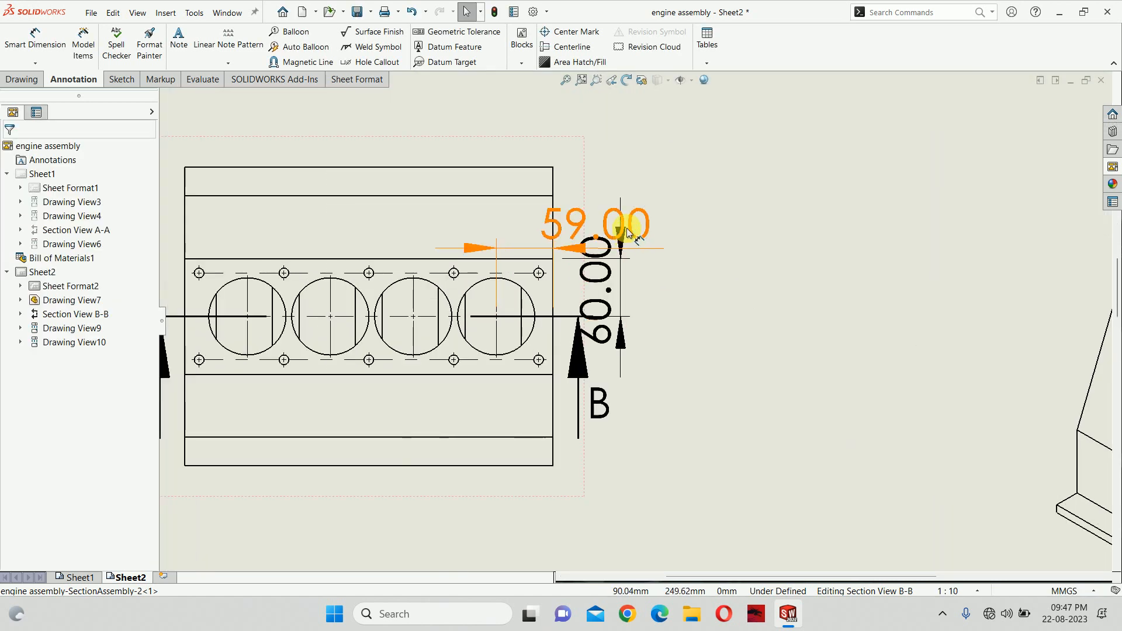
pyautogui.moveTo(626, 237)
pyautogui.mouseDown()
pyautogui.moveTo(518, 113)
pyautogui.moveTo(543, 115)
pyautogui.mouseUp()
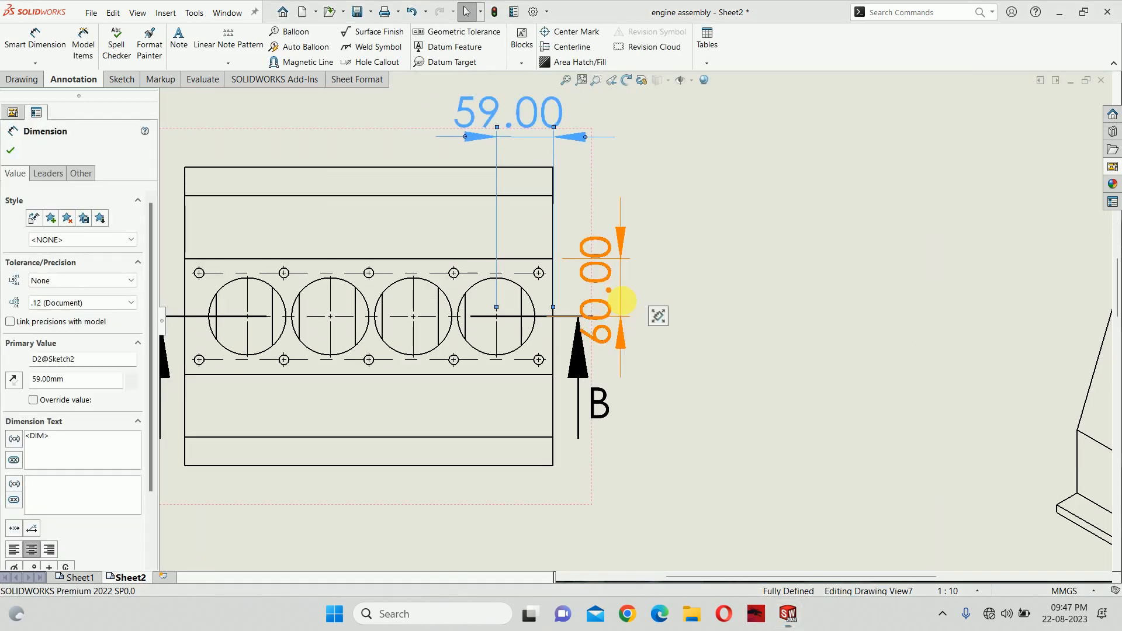
pyautogui.moveTo(621, 257); pyautogui.dragTo(744, 181)
pyautogui.scroll(5, 672, 313)
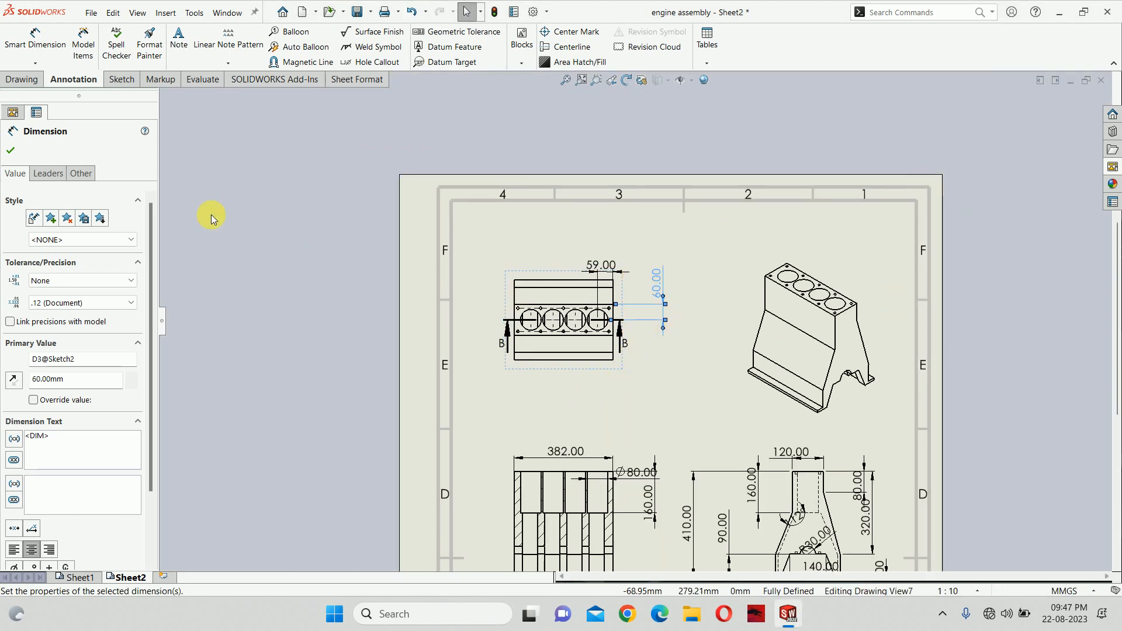
pyautogui.click(11, 150)
# Insert the model dimensions of the small bolt holes, picking the hole at the upper-left corner of the top view's hole pattern
pyautogui.scroll(-4, 605, 339)
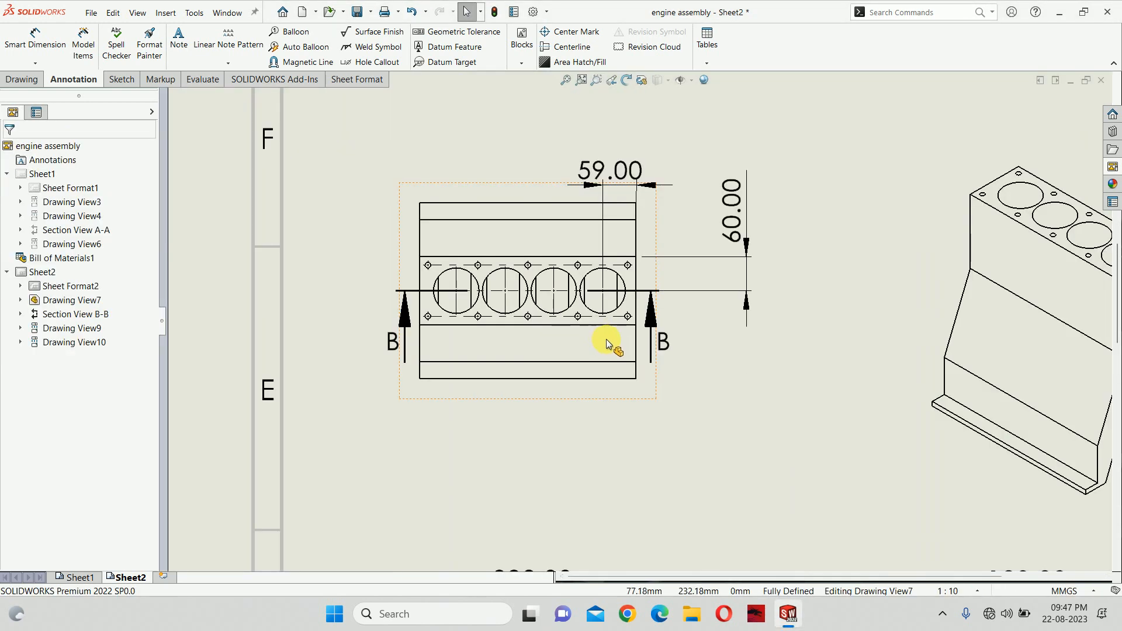
pyautogui.click(93, 52)
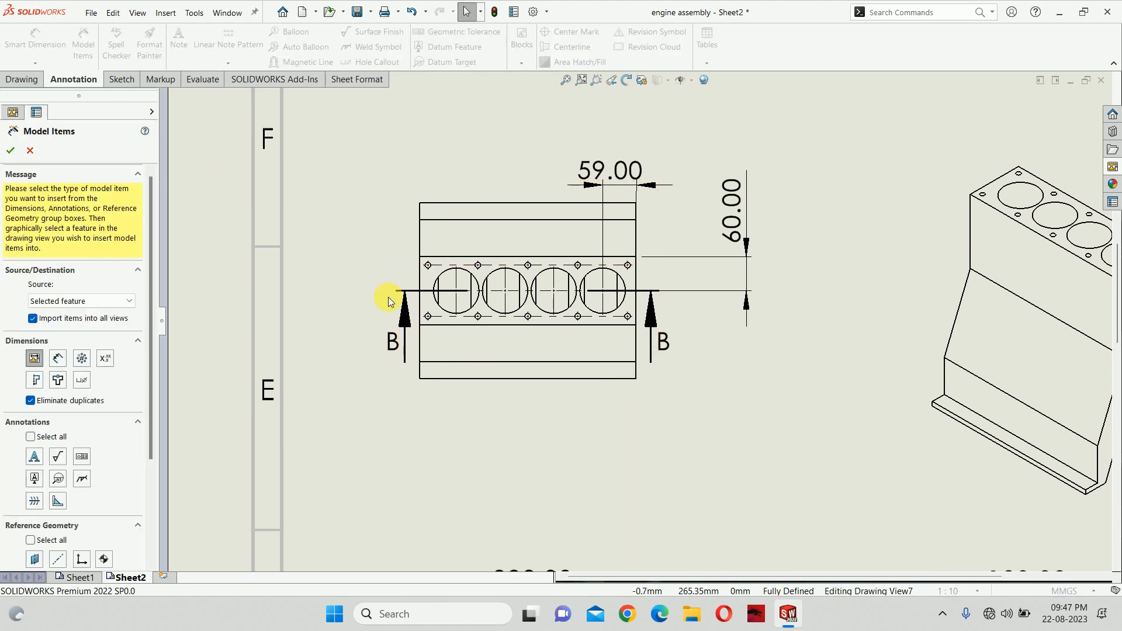
pyautogui.scroll(-5, 441, 260)
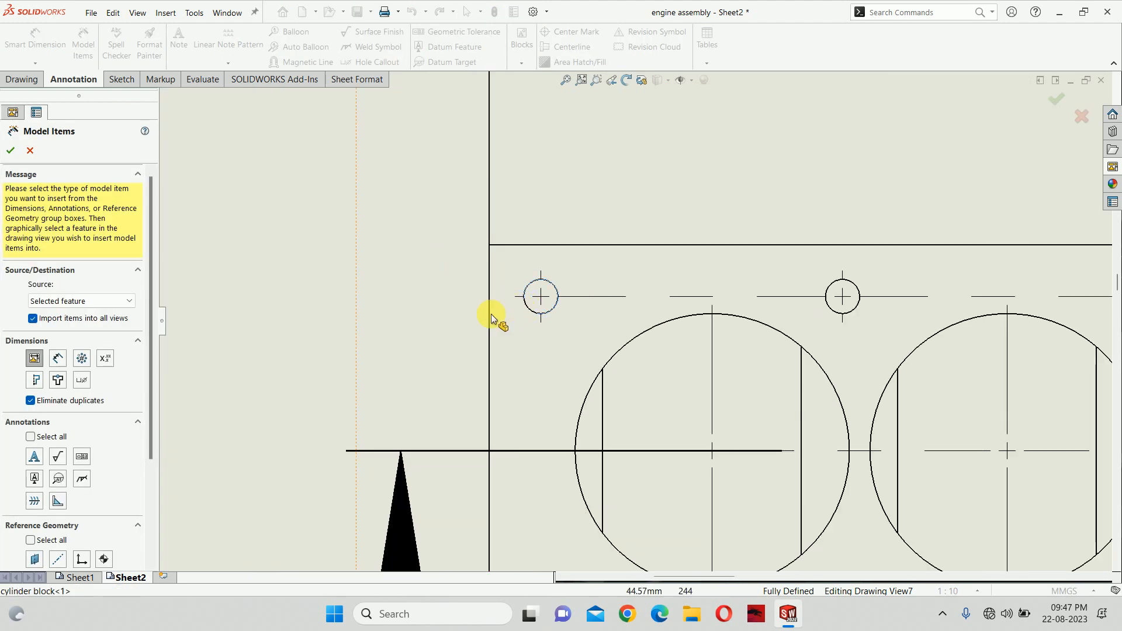
pyautogui.scroll(4, 479, 312)
pyautogui.click(13, 151)
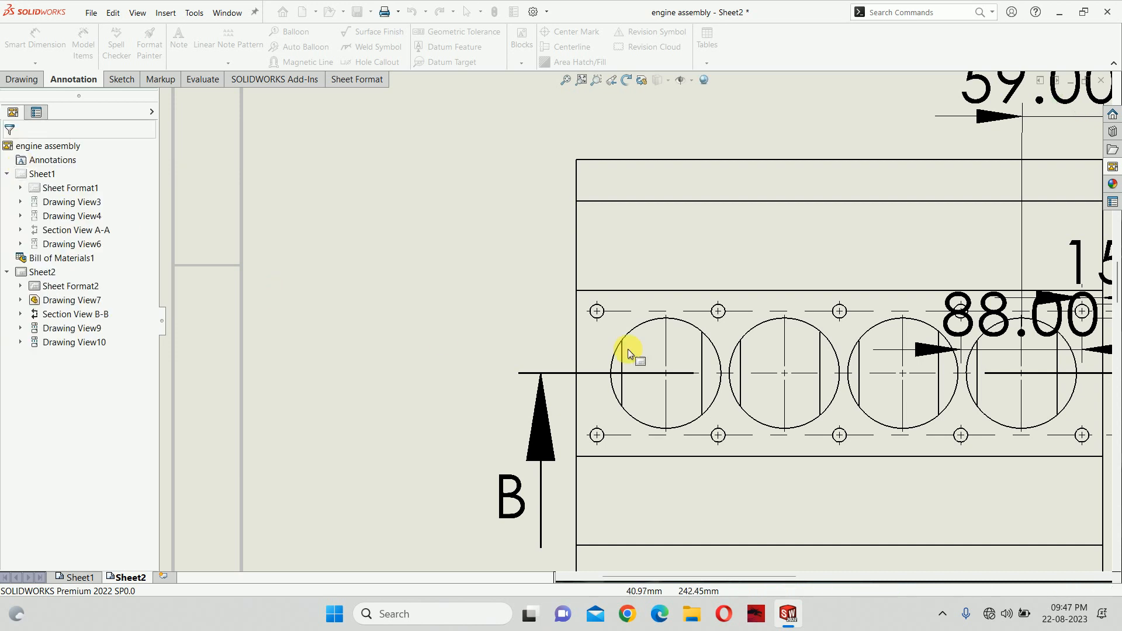
# Spread the bolt-hole dimensions around the top view: 88 mm above, 90 and 15 mm to its left, and diameter 10 mm at upper right
pyautogui.scroll(3, 626, 351)
pyautogui.moveTo(806, 318); pyautogui.dragTo(647, 138)
pyautogui.moveTo(916, 363); pyautogui.dragTo(548, 493)
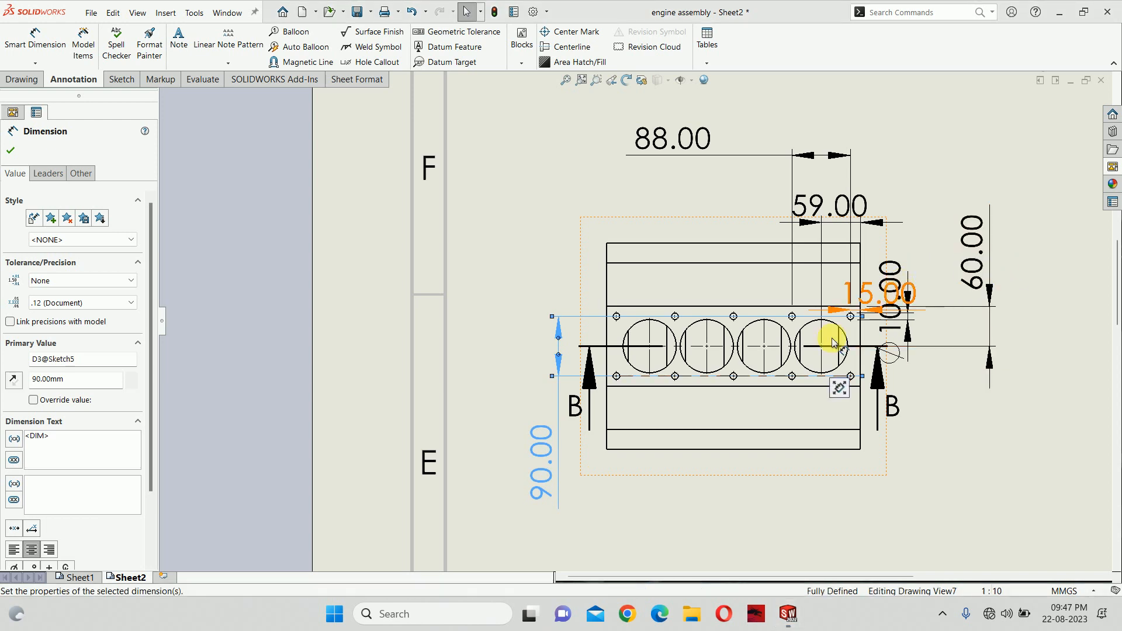
pyautogui.moveTo(865, 301); pyautogui.dragTo(571, 253)
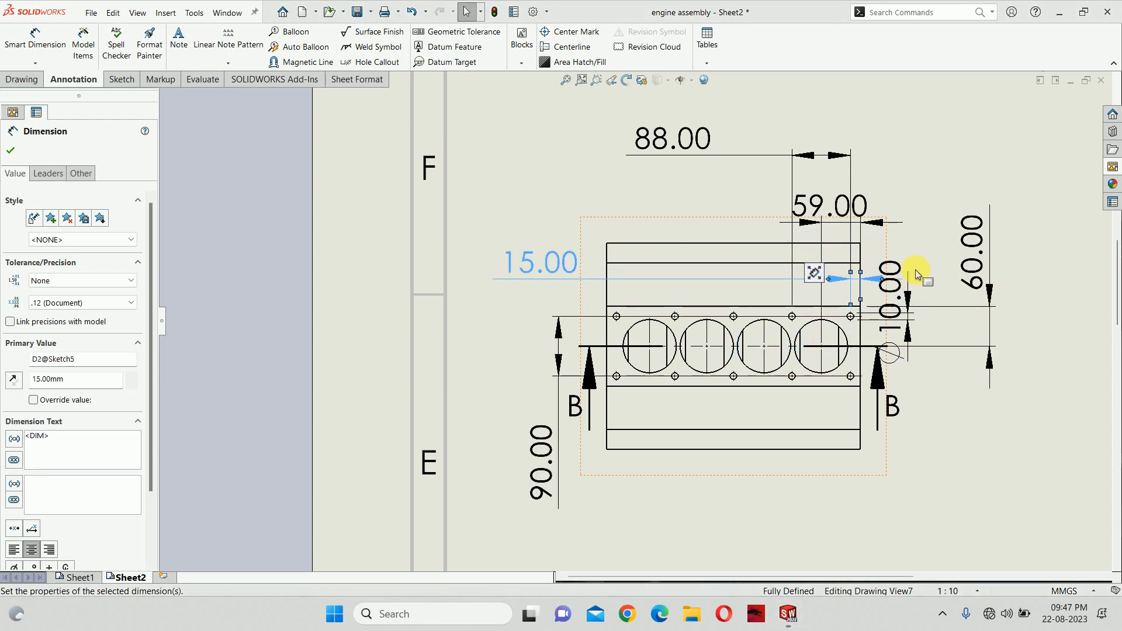
pyautogui.click(901, 459)
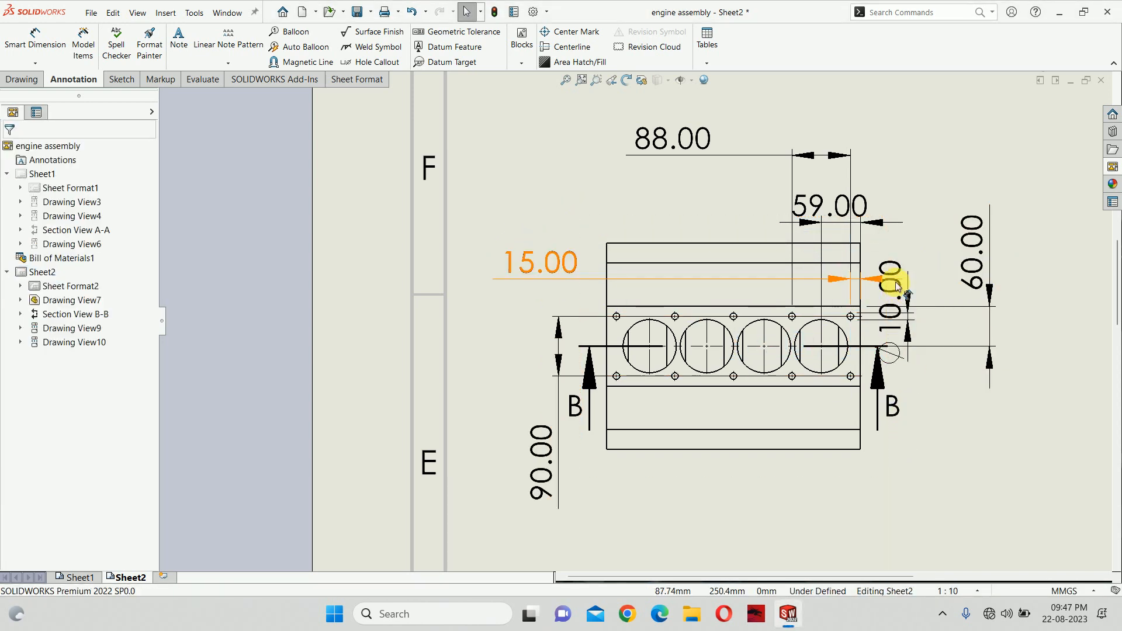
pyautogui.moveTo(906, 295); pyautogui.dragTo(932, 98)
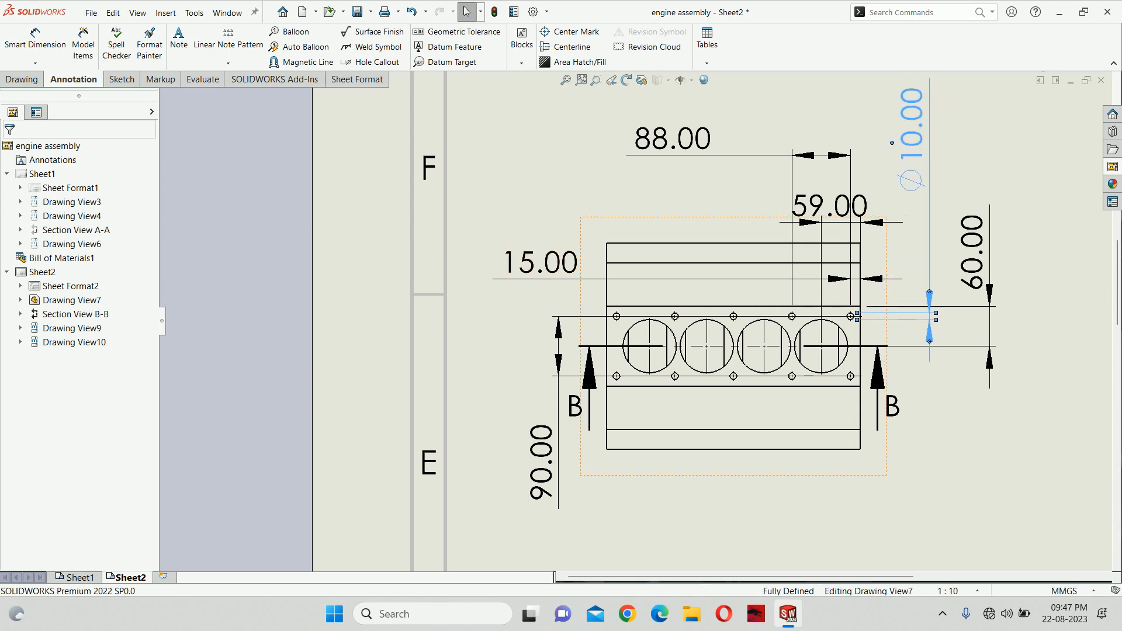
pyautogui.press('f')
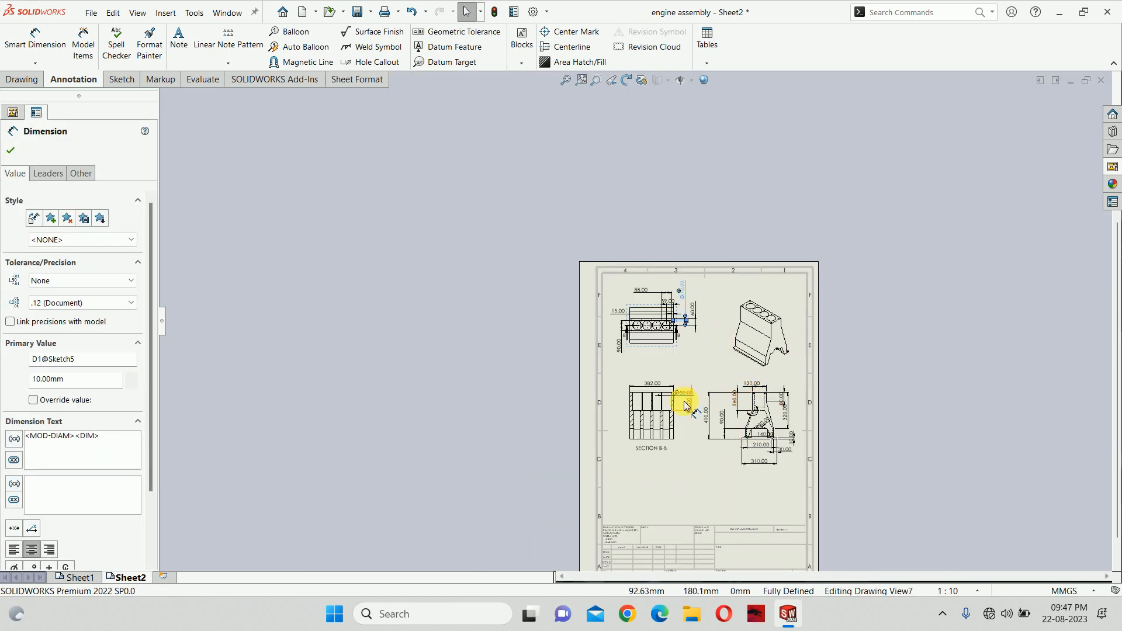
pyautogui.scroll(-2, 686, 405)
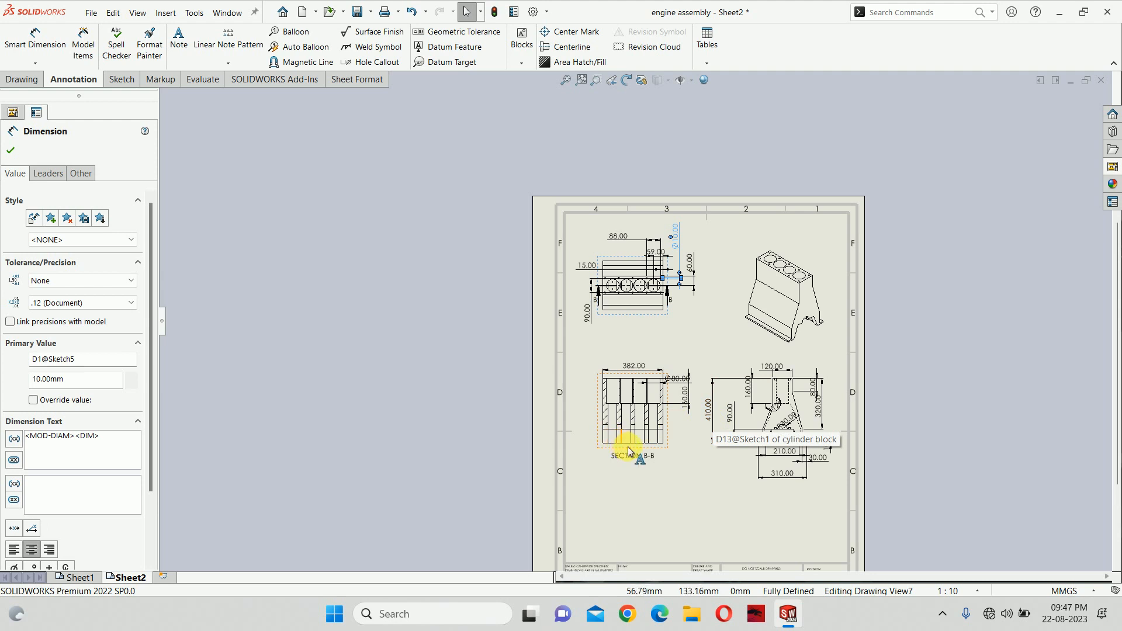
pyautogui.scroll(-5, 628, 450)
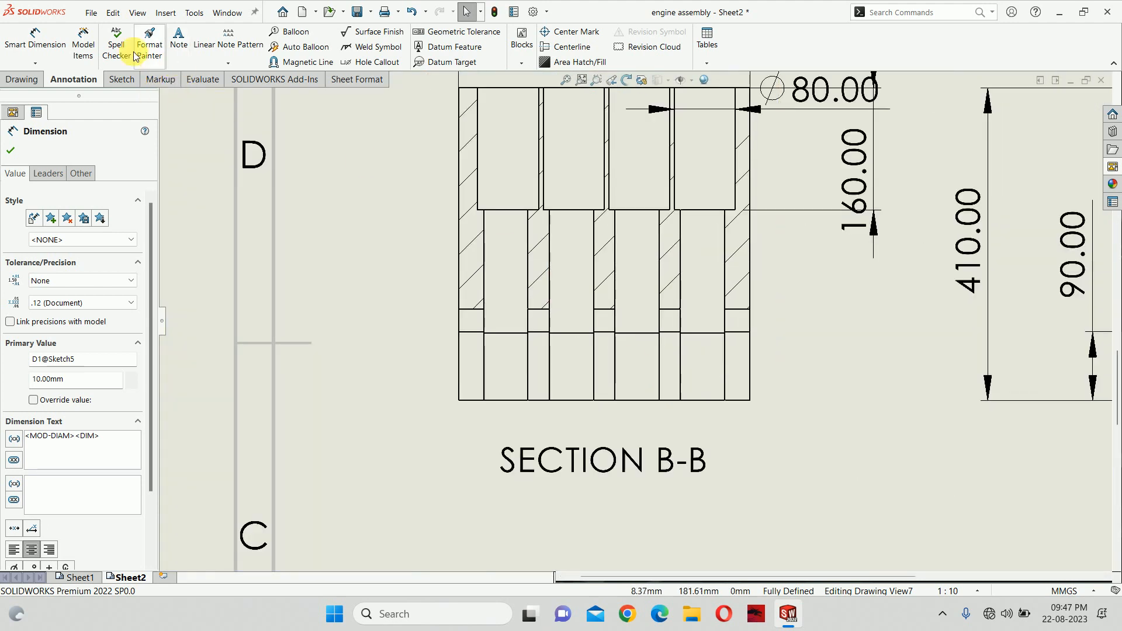
# Insert the model dimensions of the lower bore cut in section view B-B and place the 58 mm width below the view
pyautogui.click(83, 43)
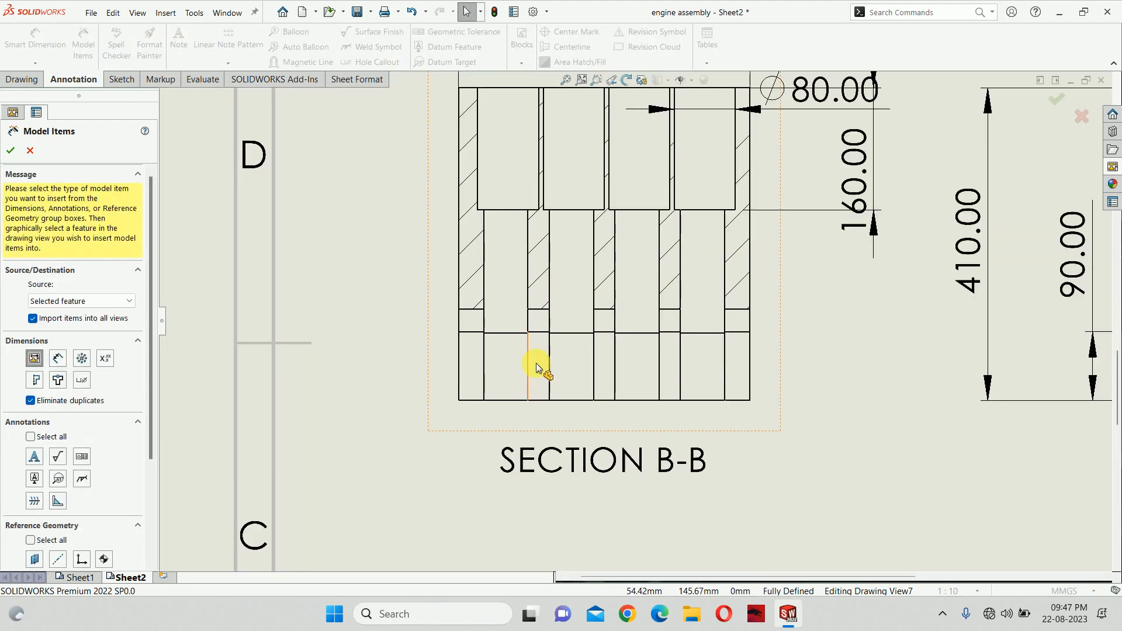
pyautogui.click(485, 390)
pyautogui.moveTo(670, 388); pyautogui.dragTo(819, 411)
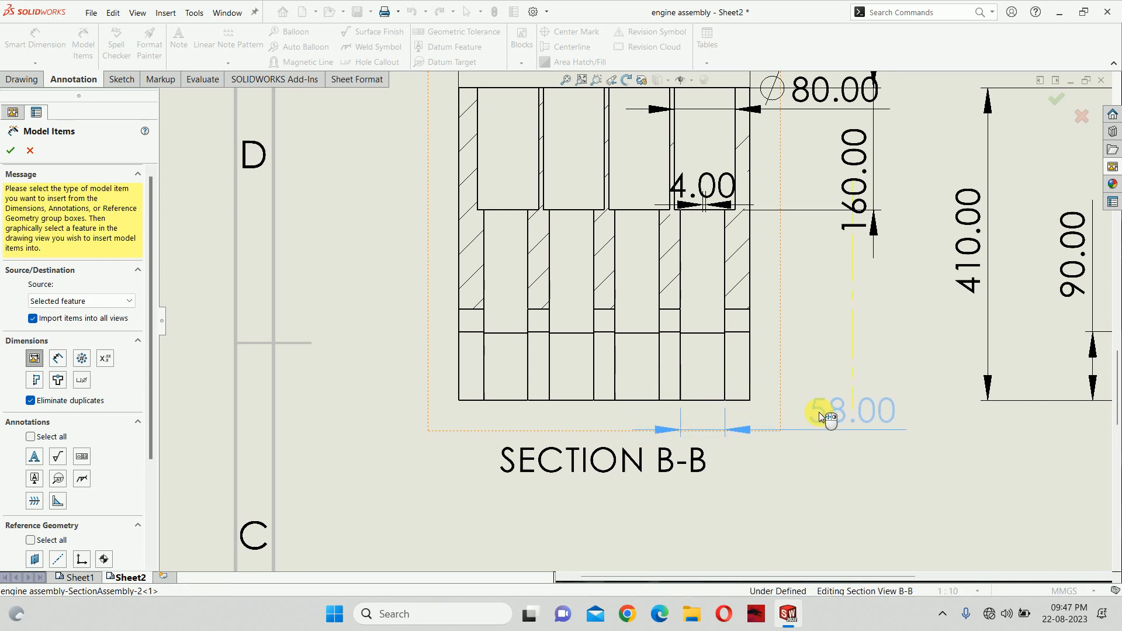
# Pull the 4 mm dimension out of section view B-B, delete it, and finish inserting model items
pyautogui.moveTo(699, 200); pyautogui.dragTo(549, 174)
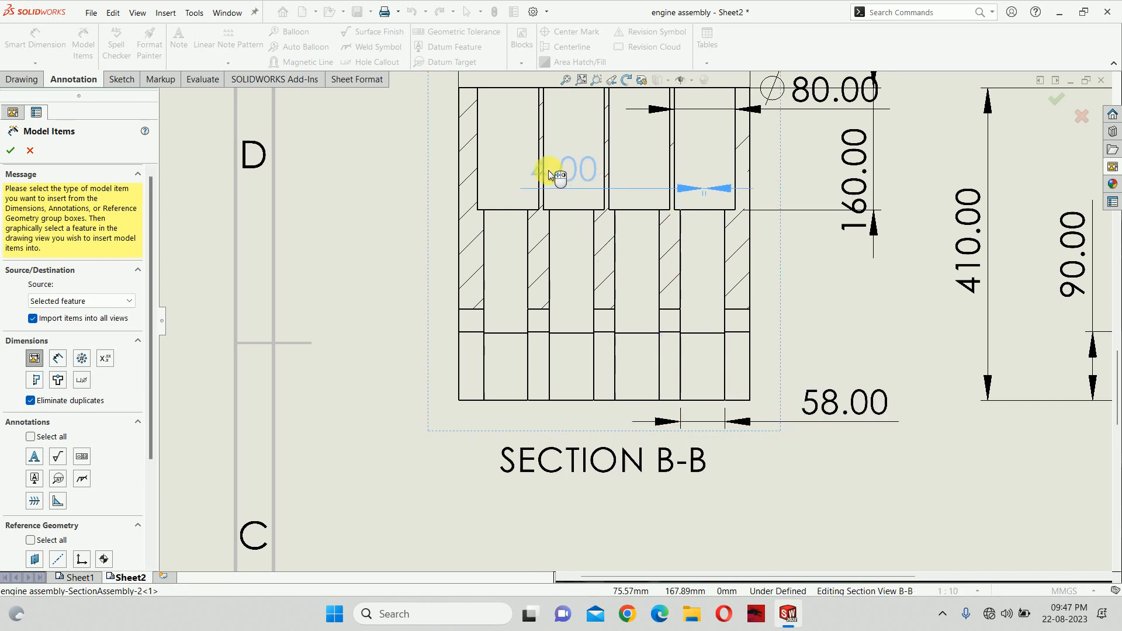
pyautogui.scroll(4, 571, 121)
pyautogui.moveTo(573, 120)
pyautogui.mouseDown()
pyautogui.moveTo(633, 145)
pyautogui.moveTo(684, 124)
pyautogui.moveTo(649, 234)
pyautogui.mouseUp()
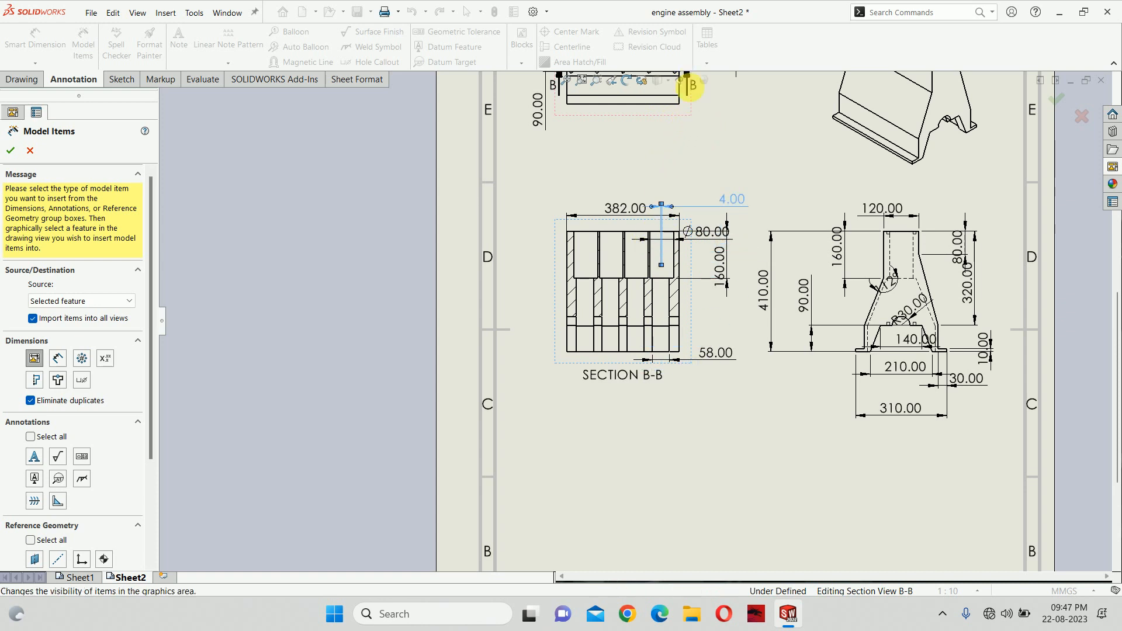
pyautogui.press('Delete')
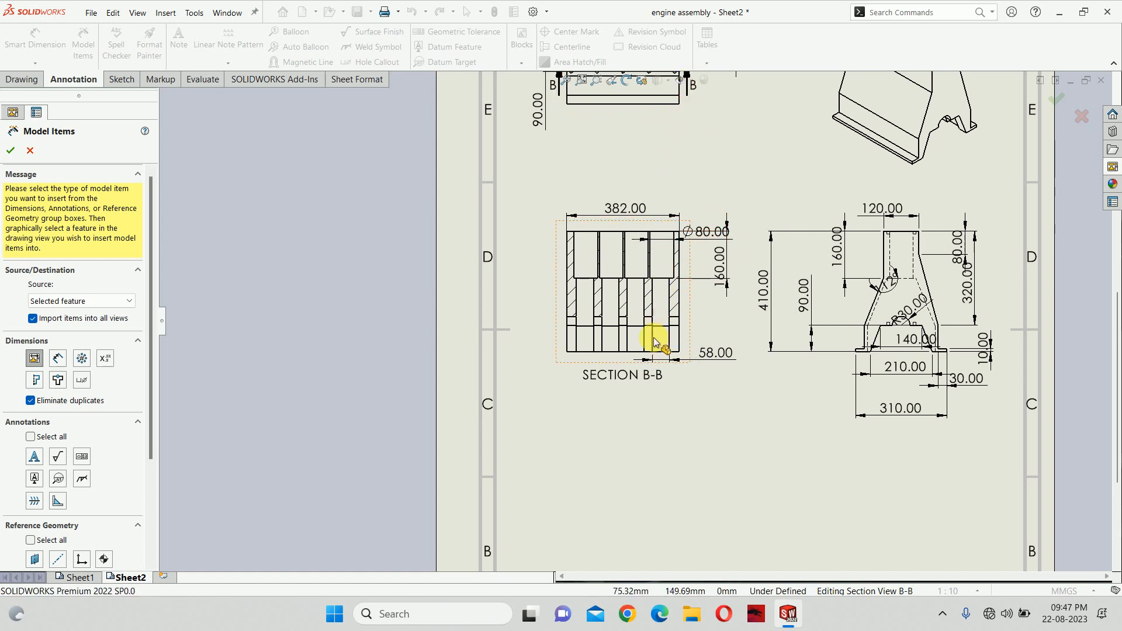
pyautogui.scroll(-5, 652, 344)
pyautogui.click(604, 412)
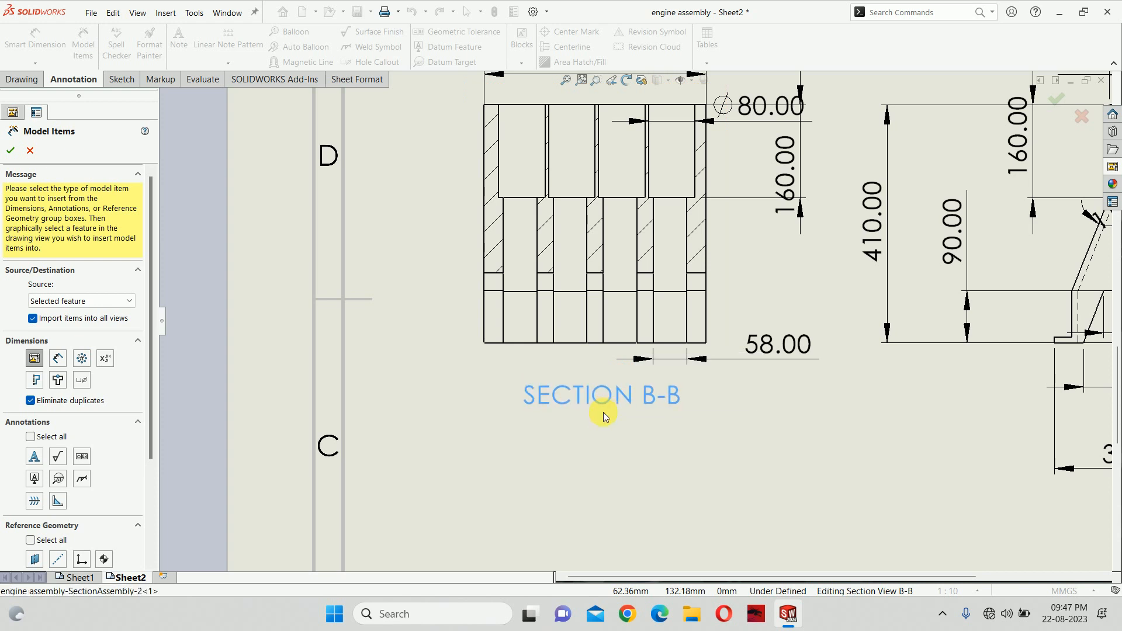
pyautogui.scroll(5, 643, 393)
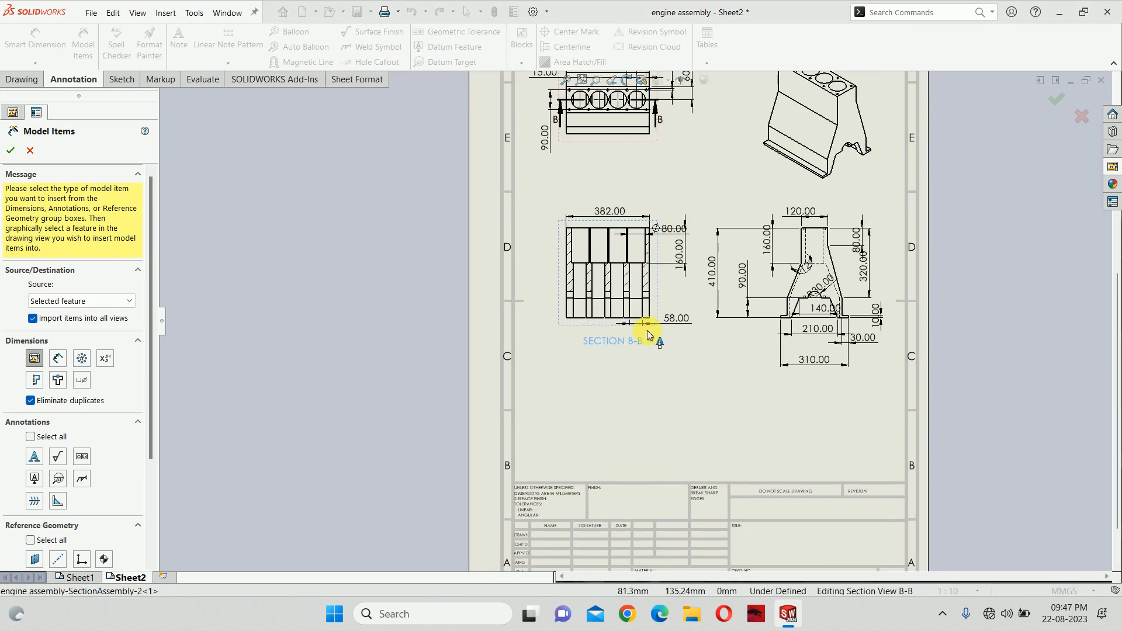
pyautogui.scroll(-3, 608, 287)
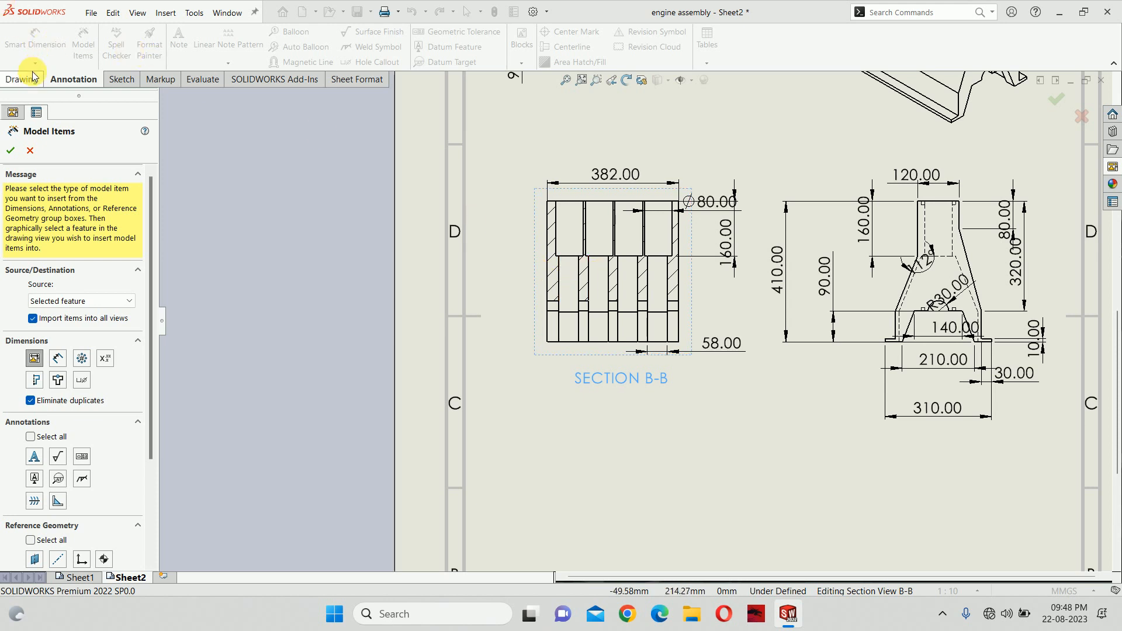
pyautogui.click(10, 150)
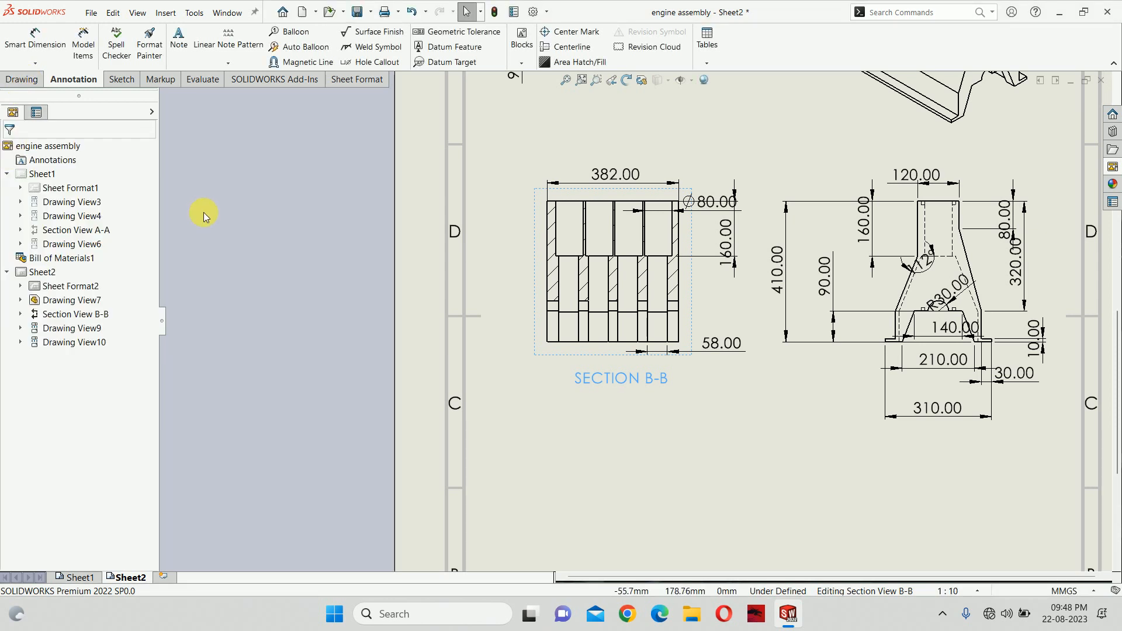
# Dimension the wall thickness between the block's outer left edge and the first lower bore, placing it below section view B-B
pyautogui.scroll(-3, 566, 292)
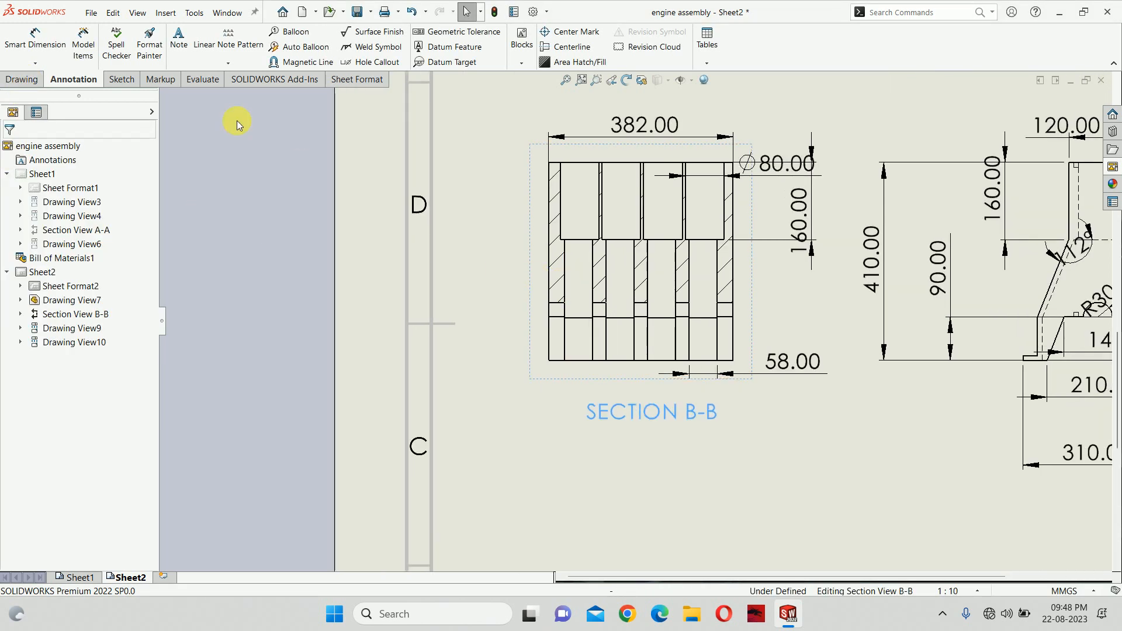
pyautogui.click(30, 36)
pyautogui.scroll(-3, 590, 270)
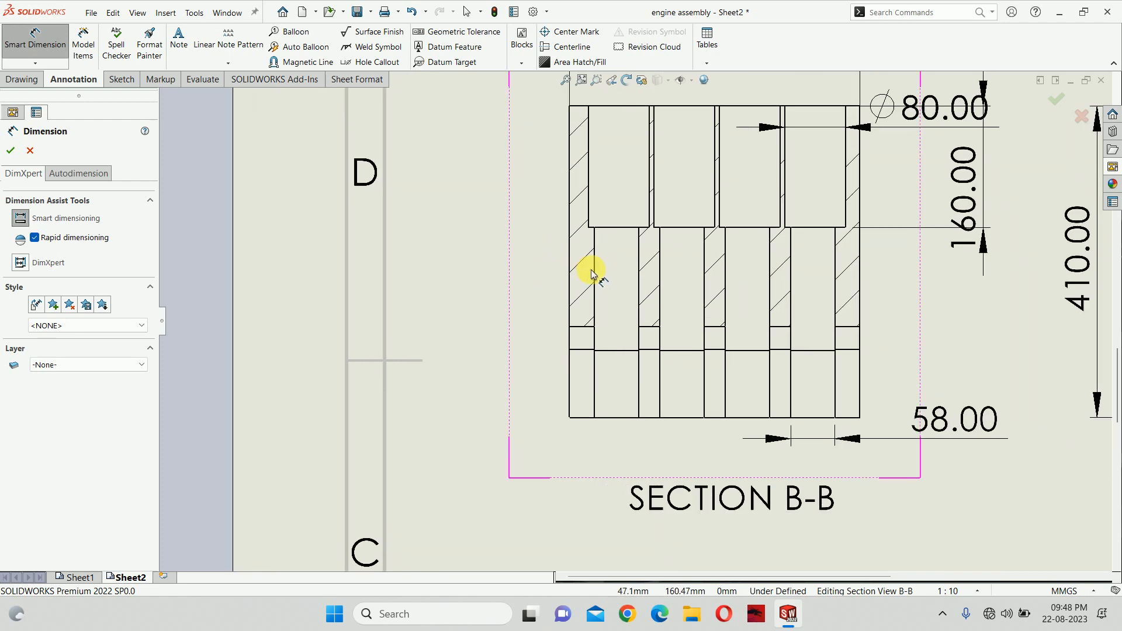
pyautogui.click(594, 270)
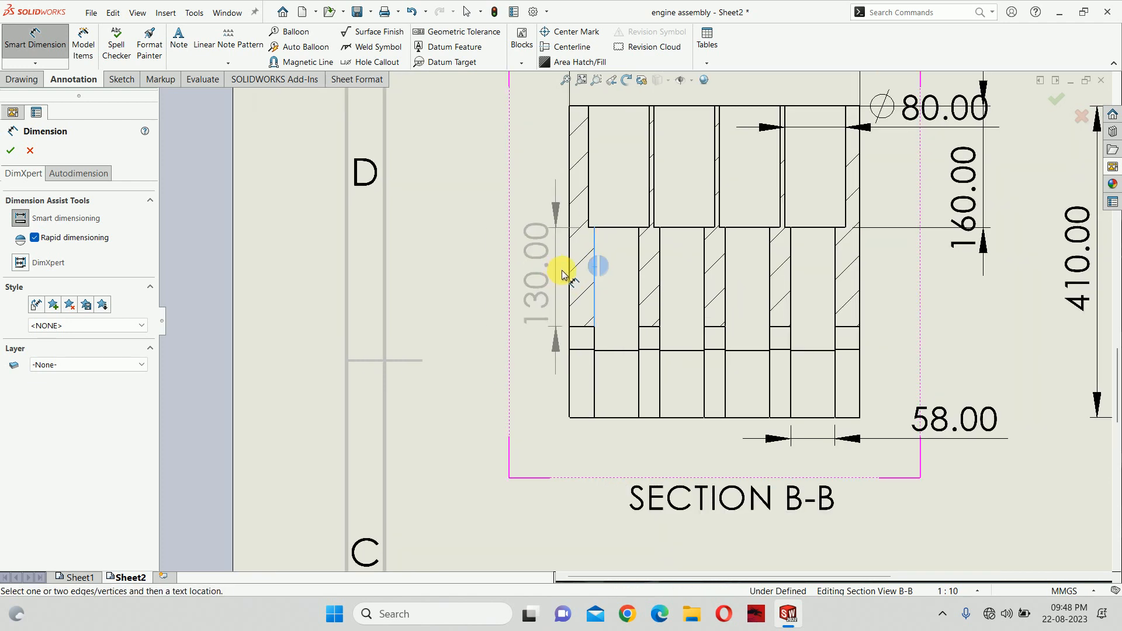
pyautogui.click(570, 266)
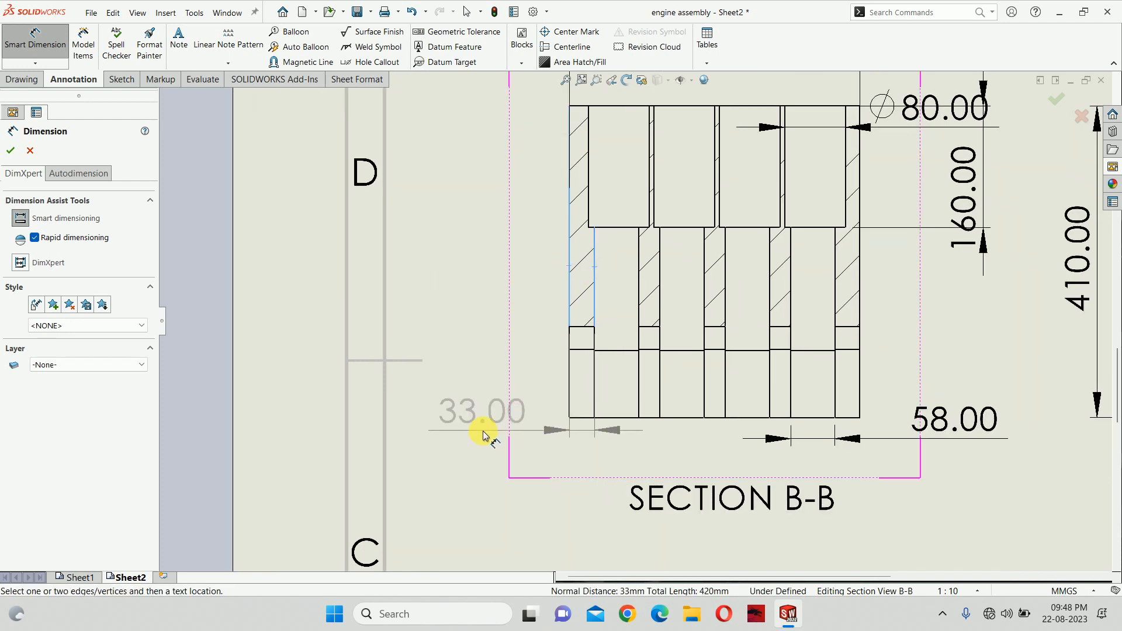
pyautogui.click(487, 460)
pyautogui.scroll(2, 544, 433)
pyautogui.scroll(3, 546, 434)
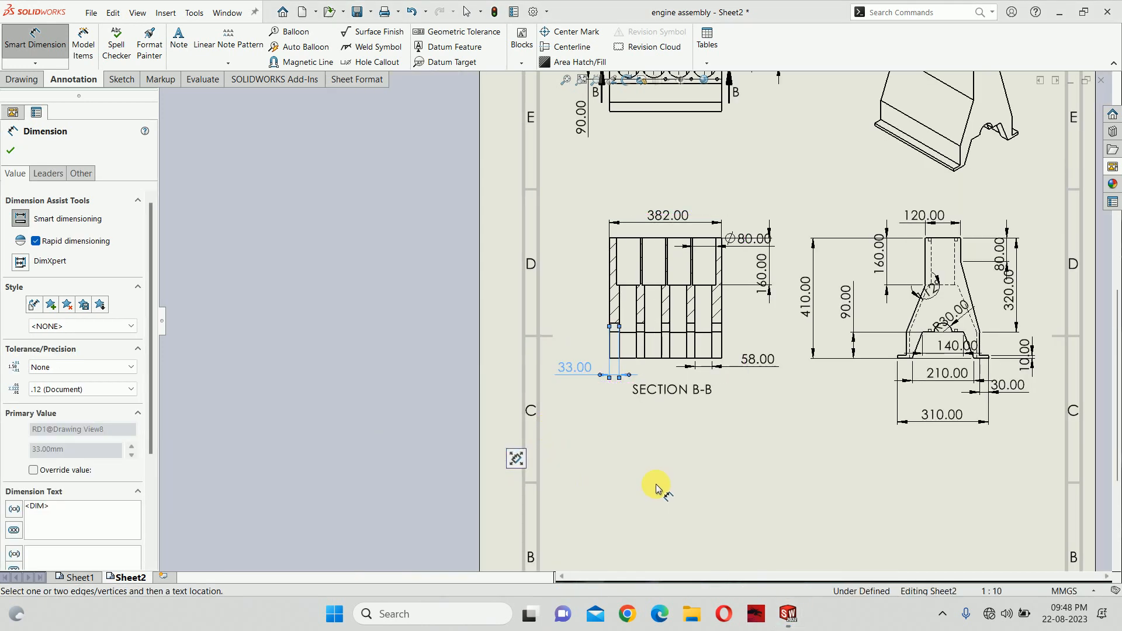
pyautogui.click(660, 488)
# Set the 58 mm lower bore width in section view B-B to 50 mm and rebuild the drawing
pyautogui.scroll(-2, 767, 402)
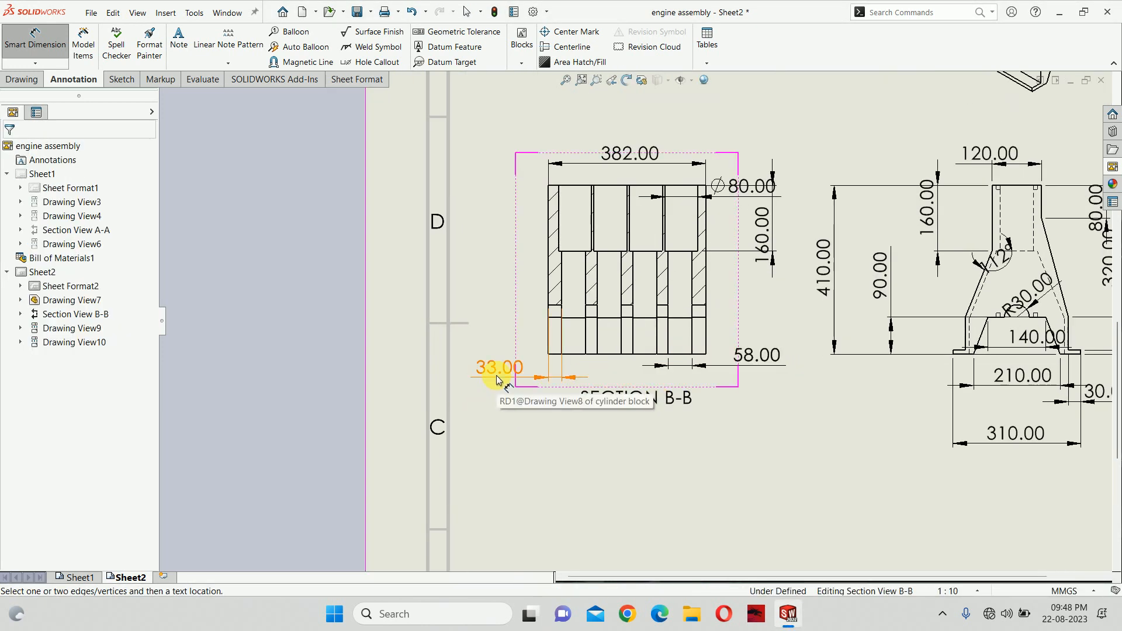
pyautogui.click(751, 357)
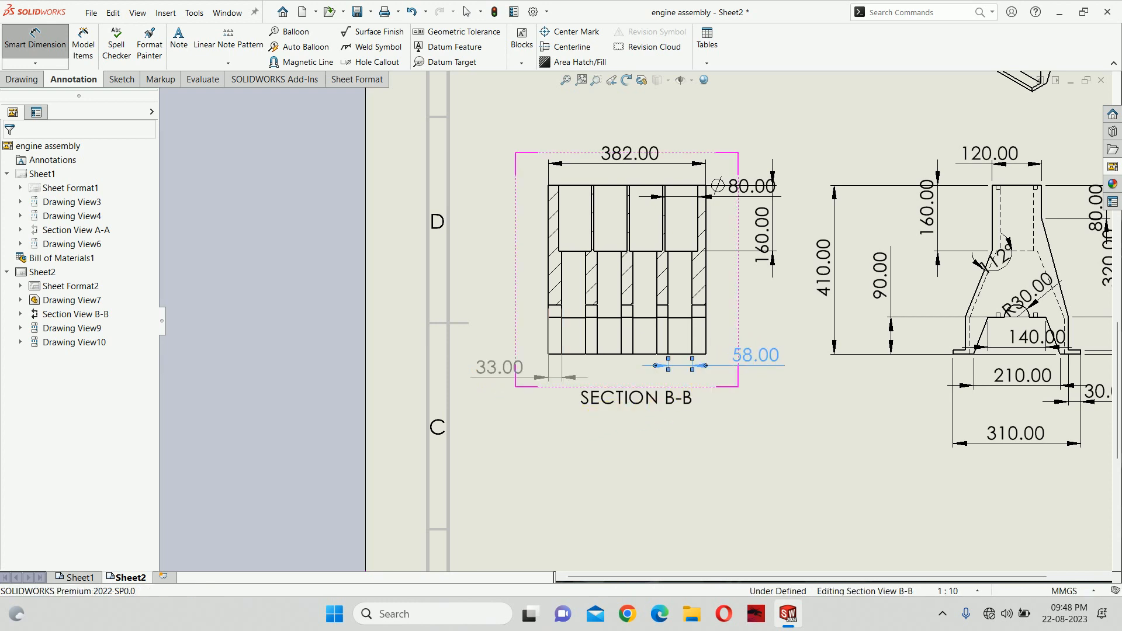
pyautogui.doubleClick(746, 357)
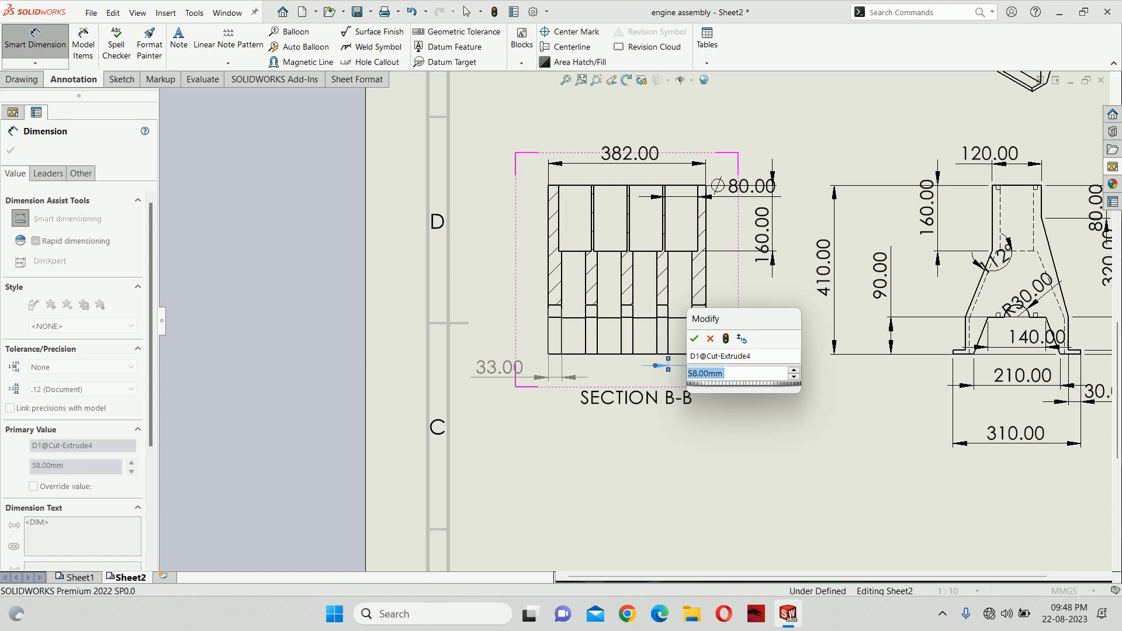
pyautogui.write('50')
pyautogui.press('Return')
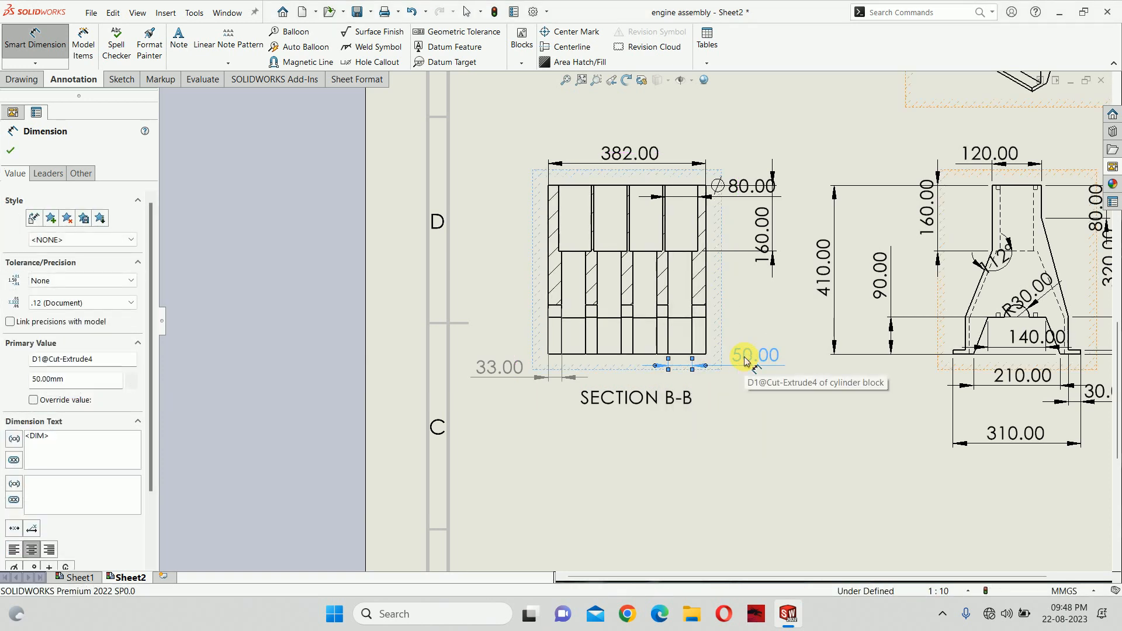
pyautogui.scroll(1, 661, 327)
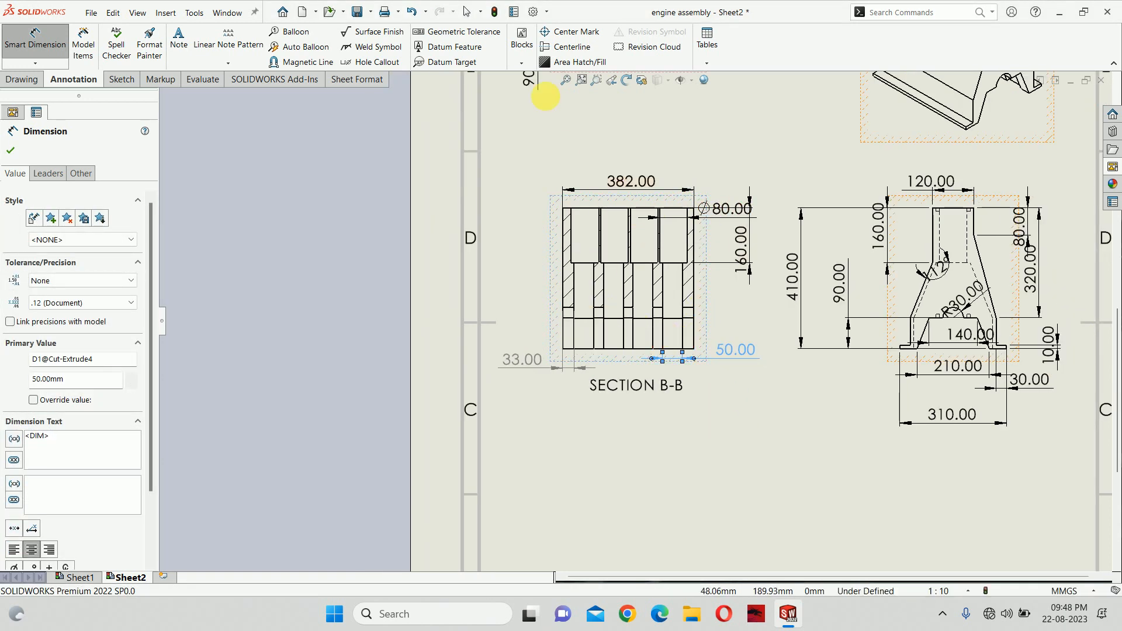
pyautogui.click(496, 12)
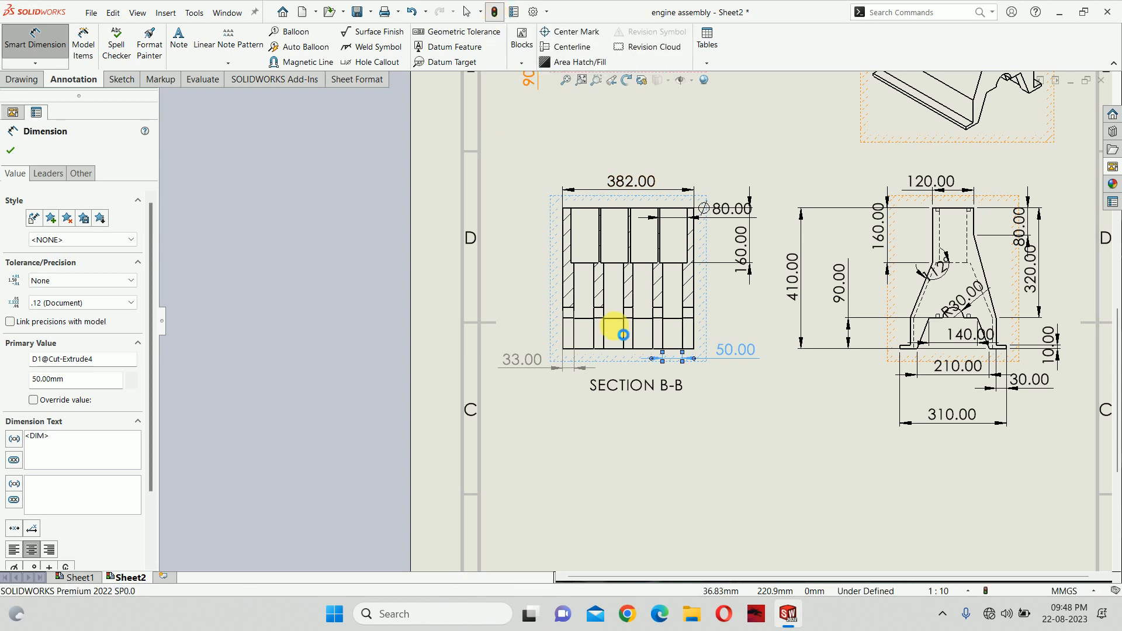
pyautogui.press('Escape')
pyautogui.scroll(3, 672, 349)
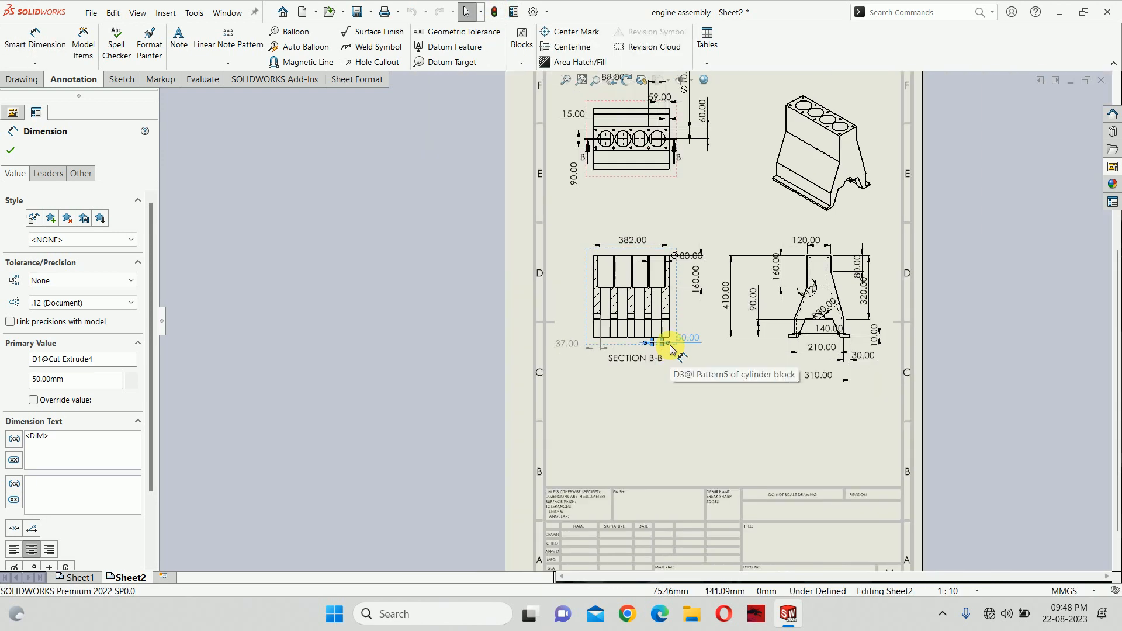
pyautogui.scroll(-5, 626, 169)
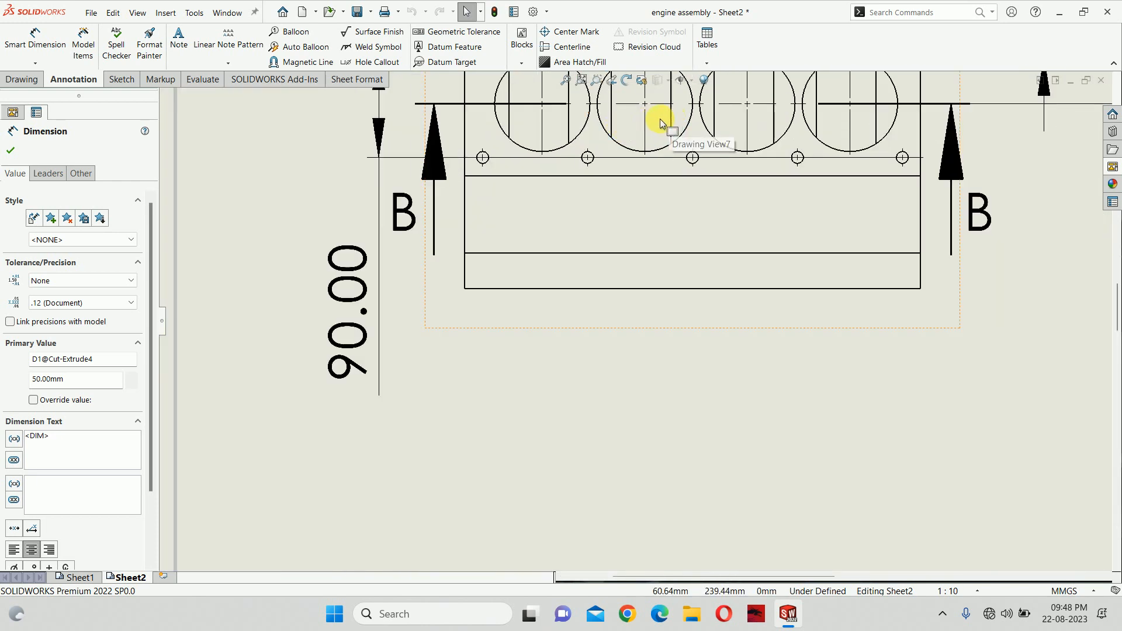
pyautogui.scroll(5, 677, 451)
pyautogui.scroll(-5, 688, 463)
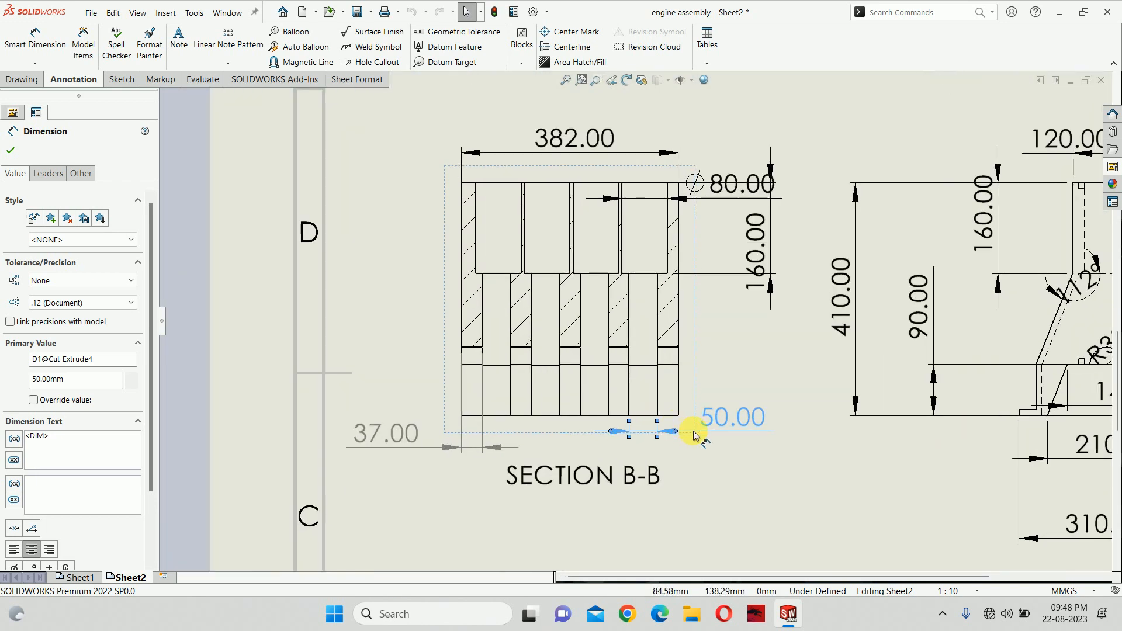
# Set the lower bore width in section view B-B to 30 mm and update the drawing views
pyautogui.doubleClick(730, 415)
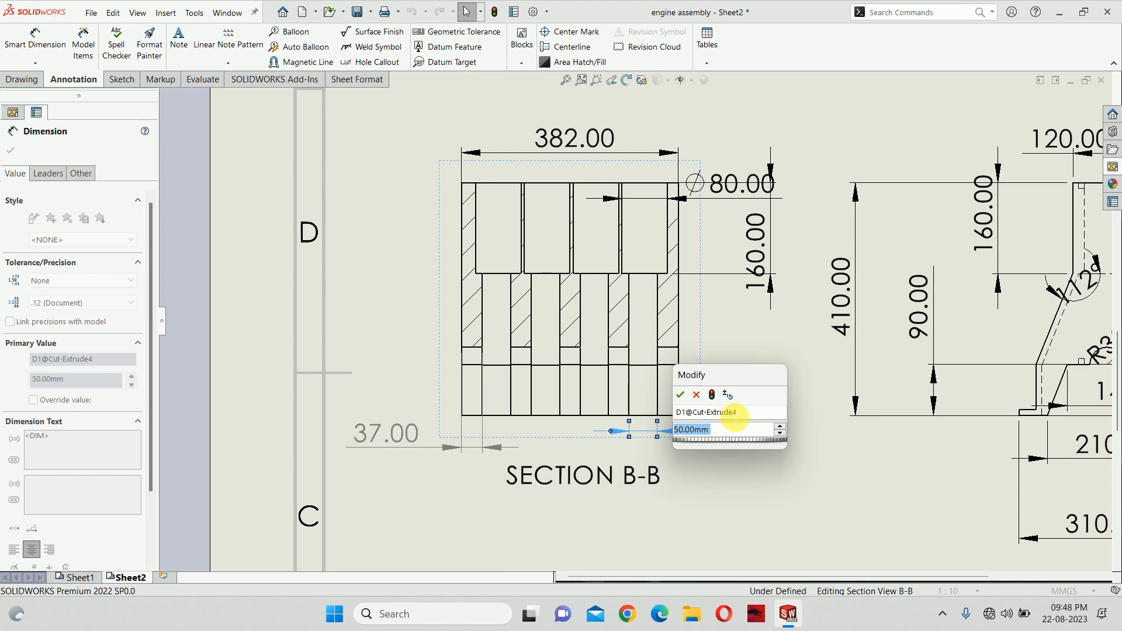
pyautogui.press('Return')
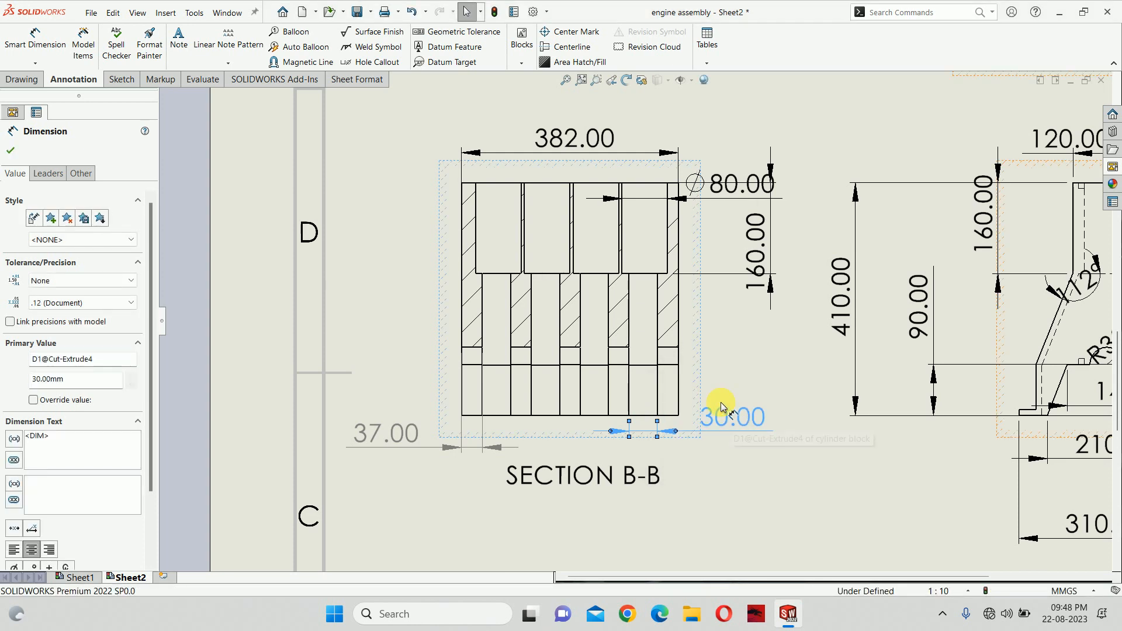
pyautogui.scroll(2, 636, 327)
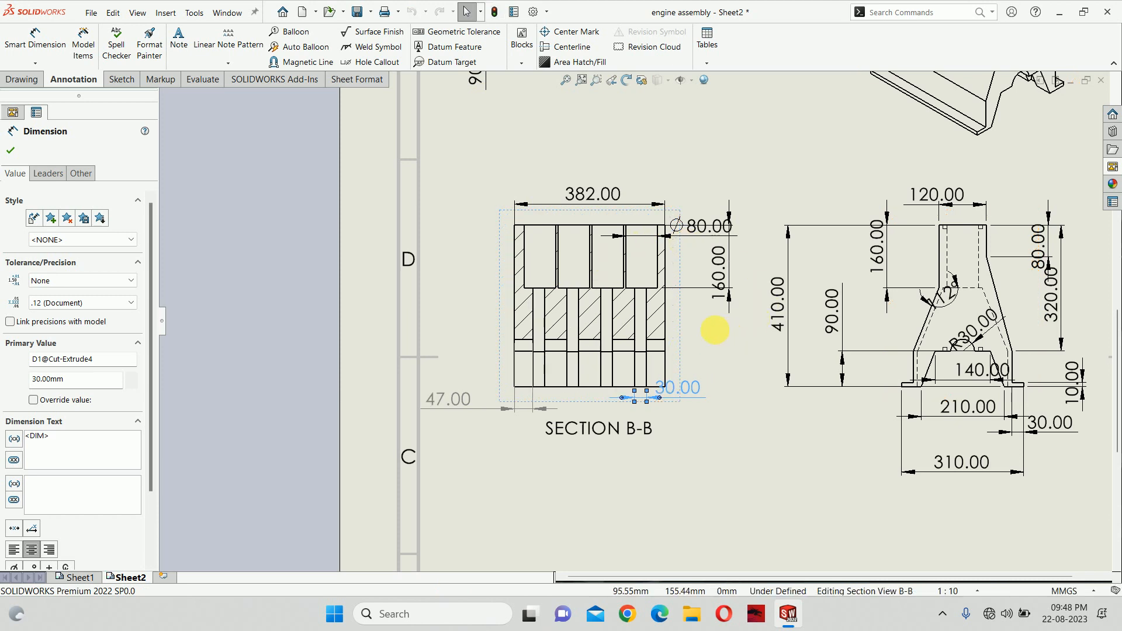
pyautogui.scroll(5, 683, 322)
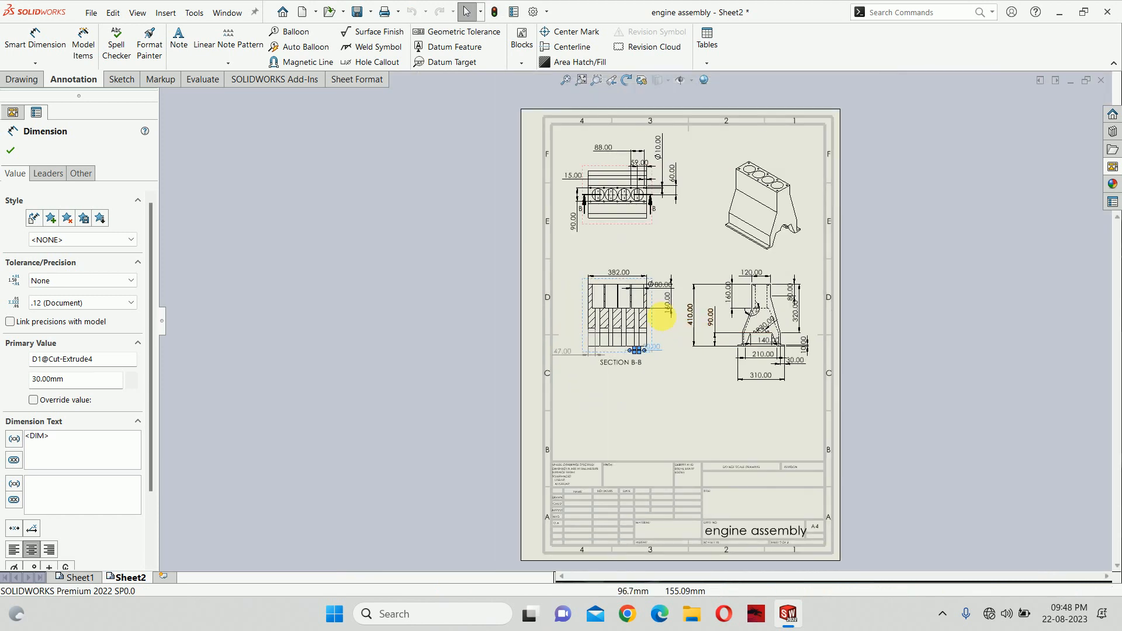
# Switch to Sheet1 and examine the cylinder block's lower bores in section view A-A
pyautogui.click(82, 577)
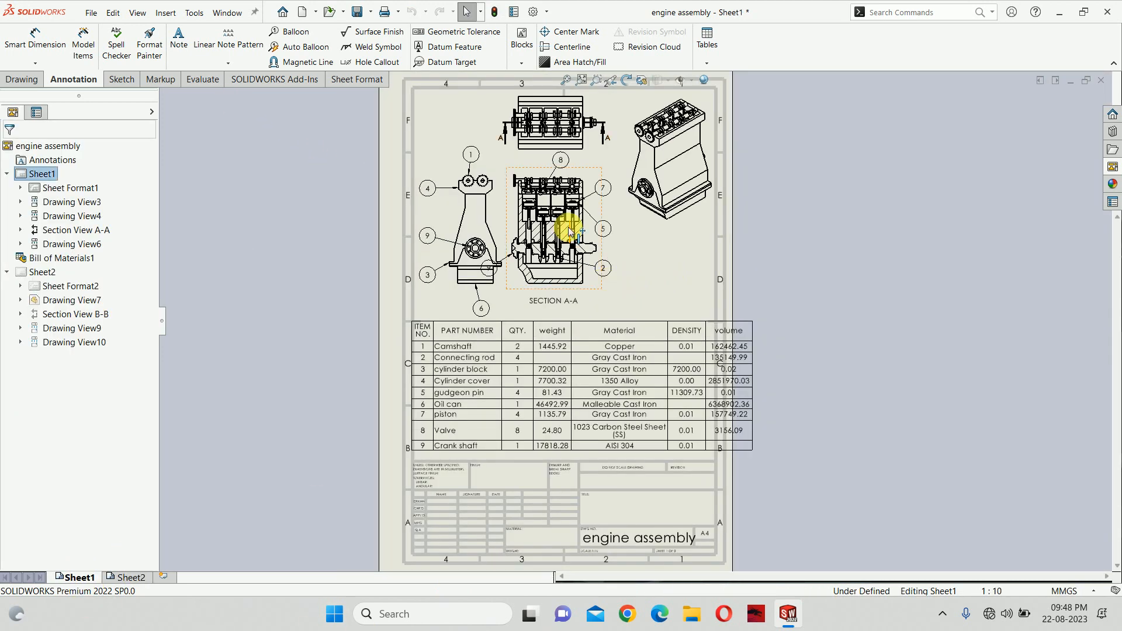
pyautogui.scroll(-6, 583, 233)
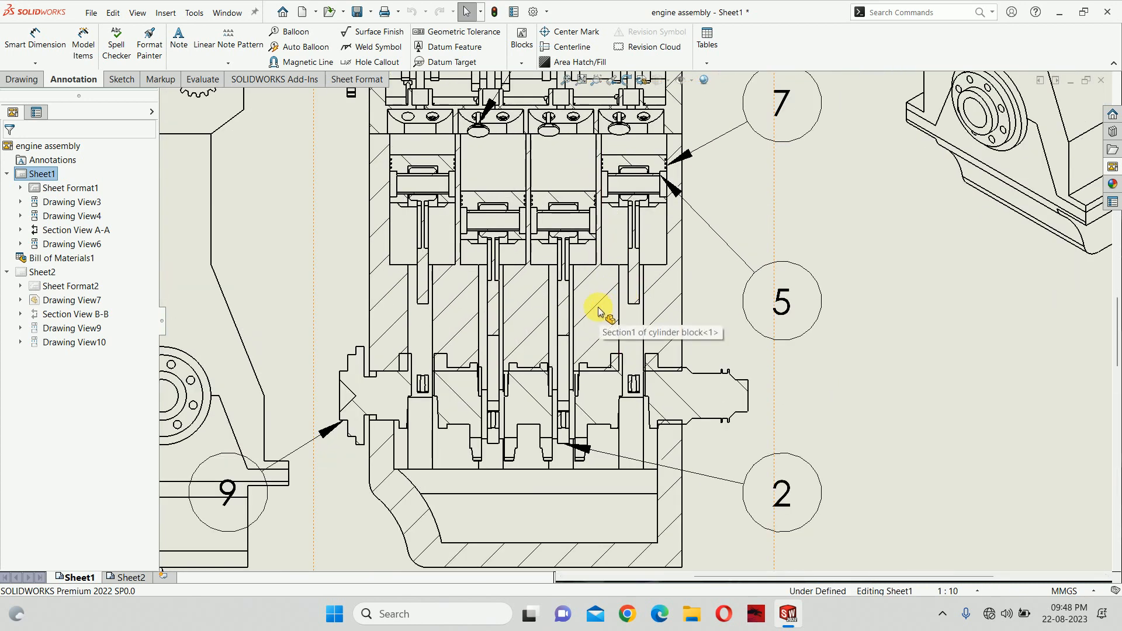
pyautogui.scroll(8, 602, 315)
pyautogui.scroll(-5, 613, 304)
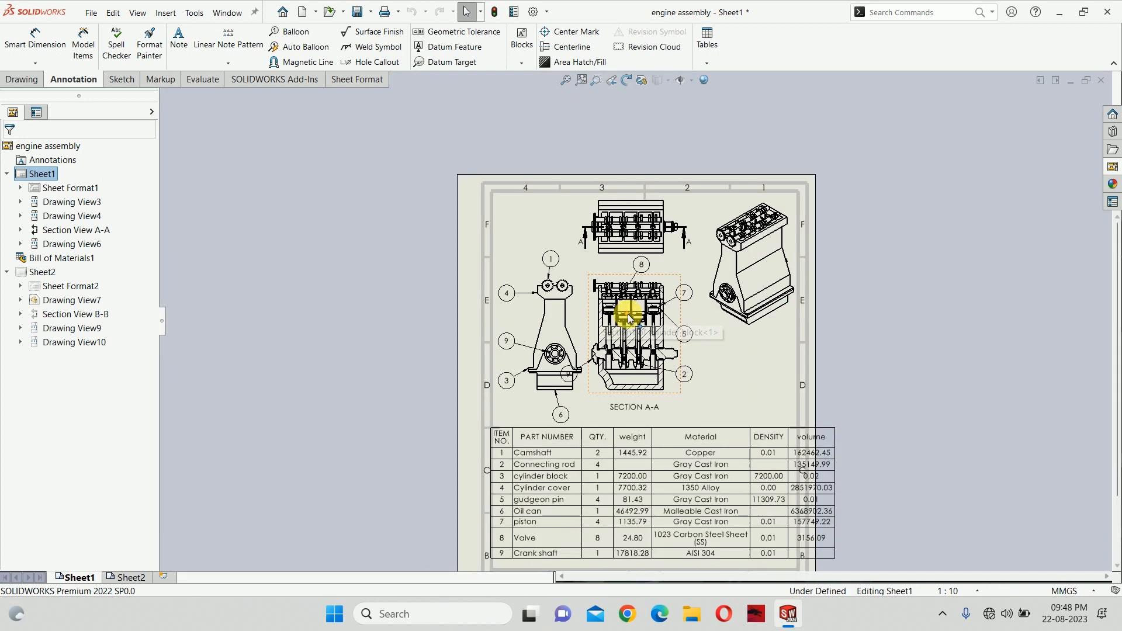
# Minimize the drawing and bring up the engine assembly model
pyautogui.click(1071, 80)
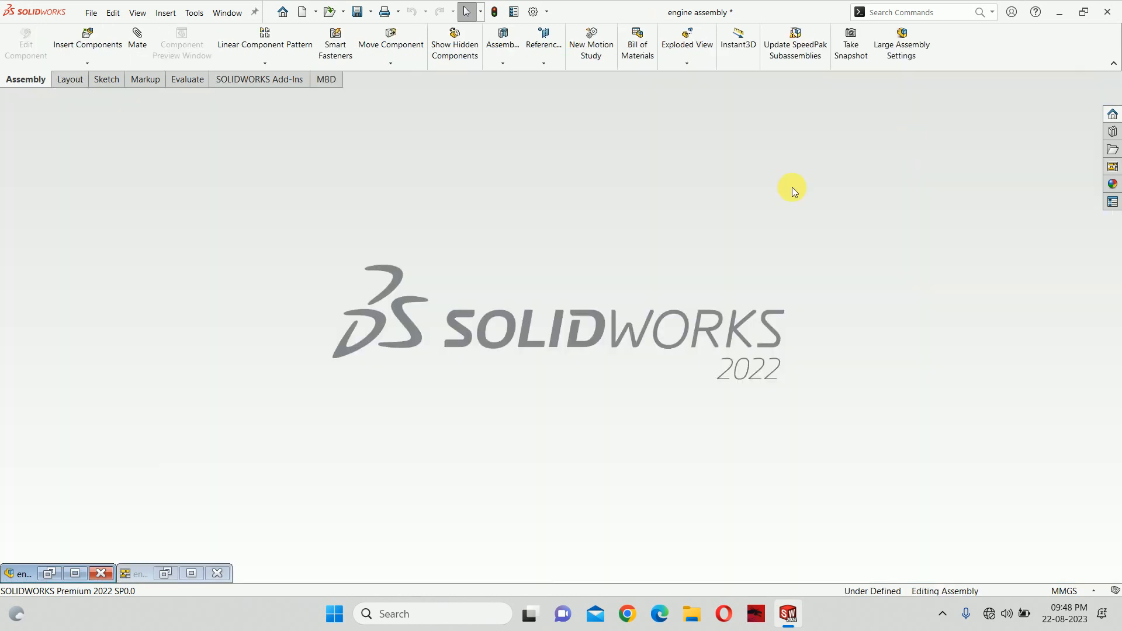
pyautogui.doubleClick(330, 413)
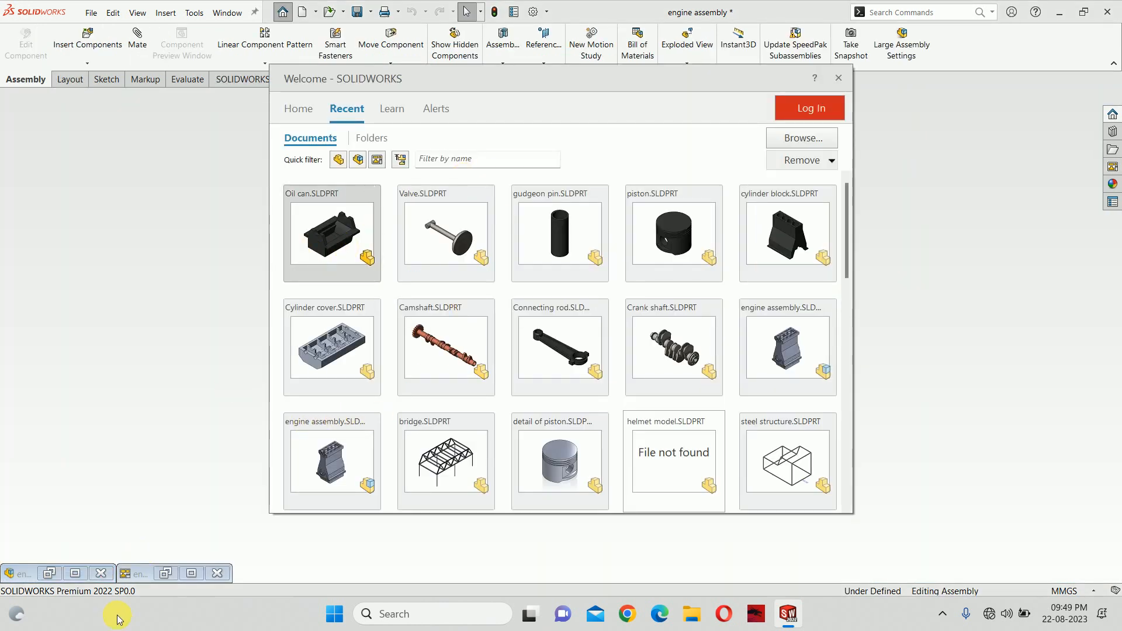
pyautogui.click(87, 510)
pyautogui.click(72, 577)
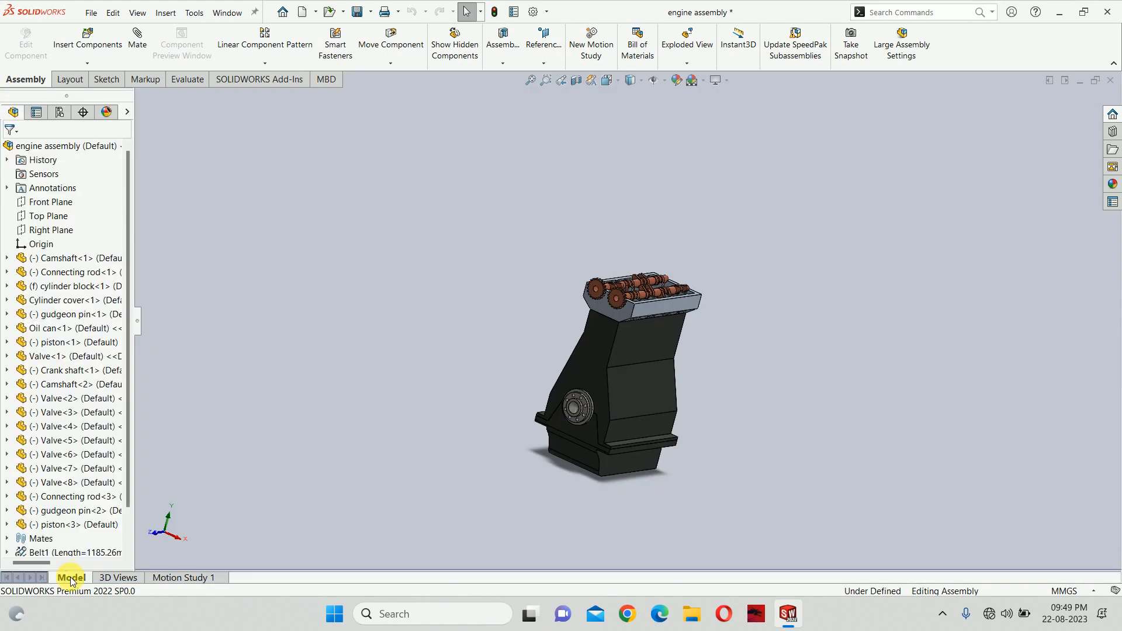
# Preview a planar section of the engine assembly parallel to the cylinder block's upper side face, offset -39 mm
pyautogui.moveTo(598, 365); pyautogui.dragTo(568, 347, button='middle')
pyautogui.scroll(-1, 569, 338)
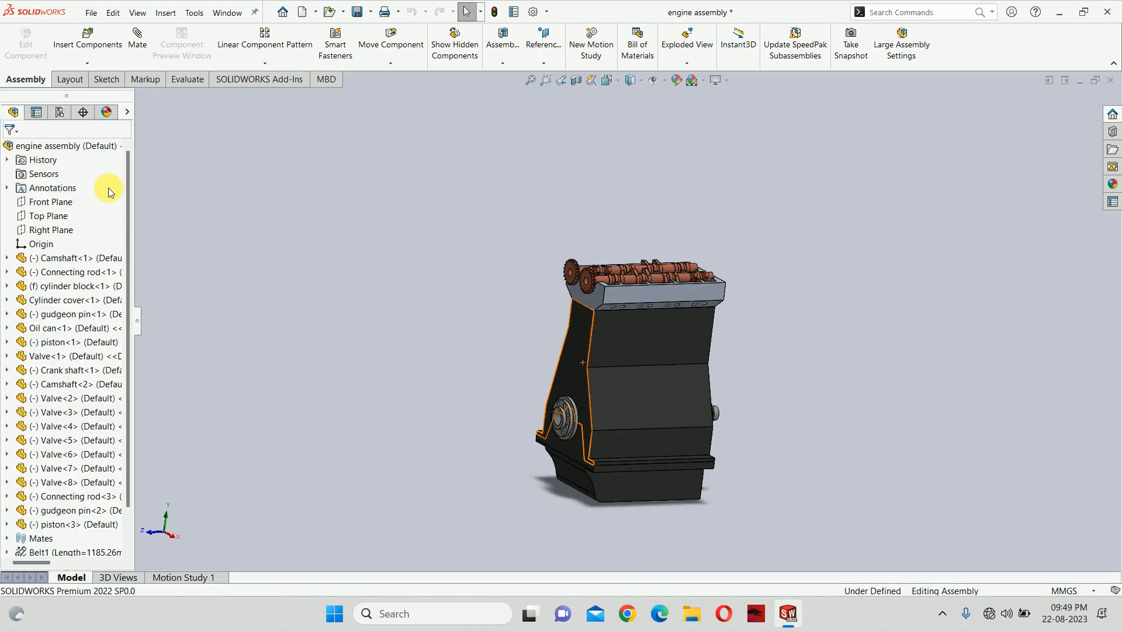
pyautogui.click(576, 80)
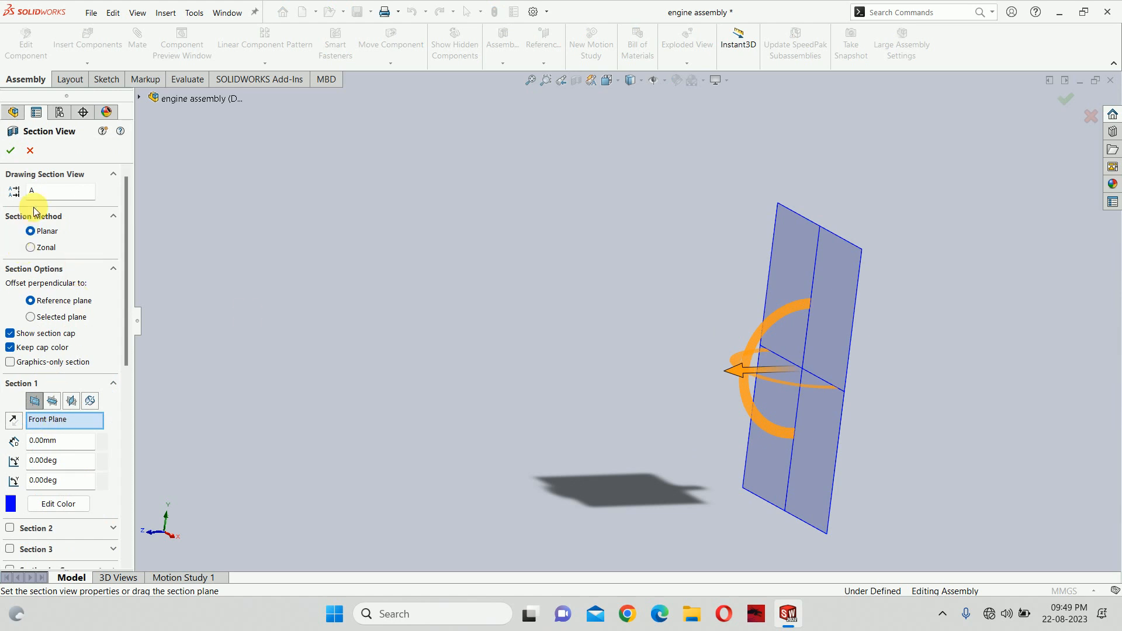
pyautogui.press('Escape')
pyautogui.click(608, 335)
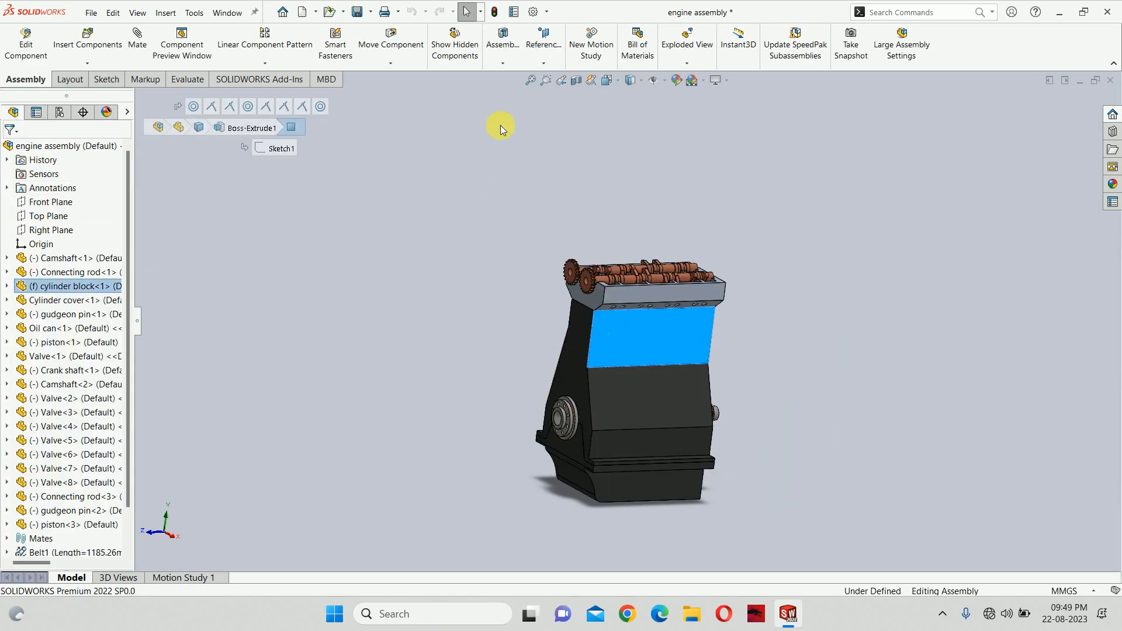
pyautogui.click(576, 80)
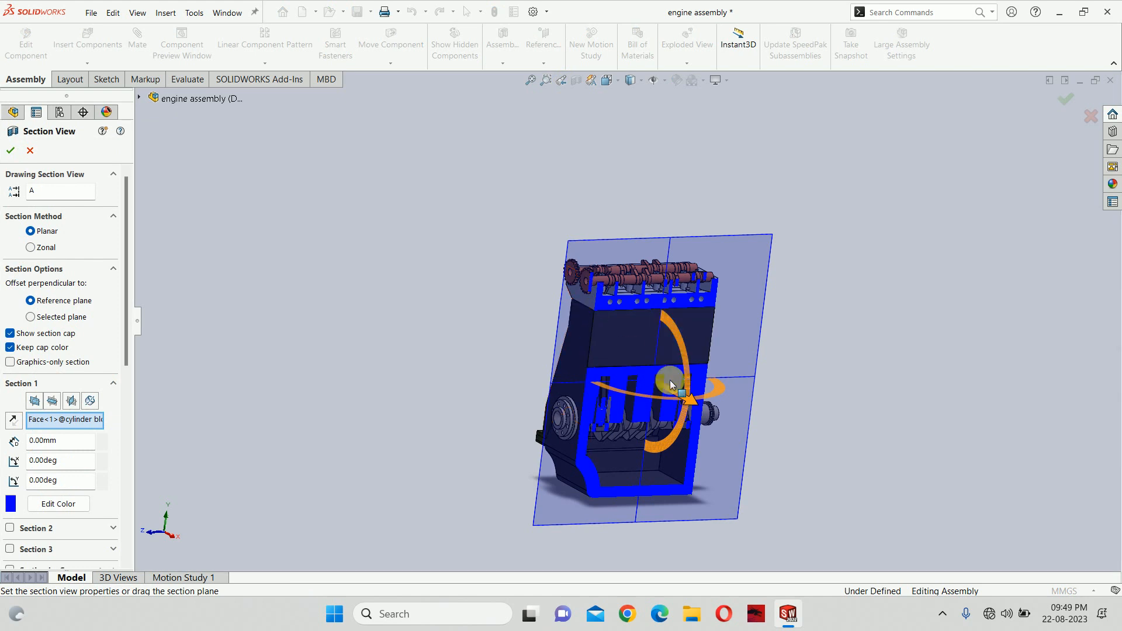
pyautogui.moveTo(670, 384); pyautogui.dragTo(678, 407)
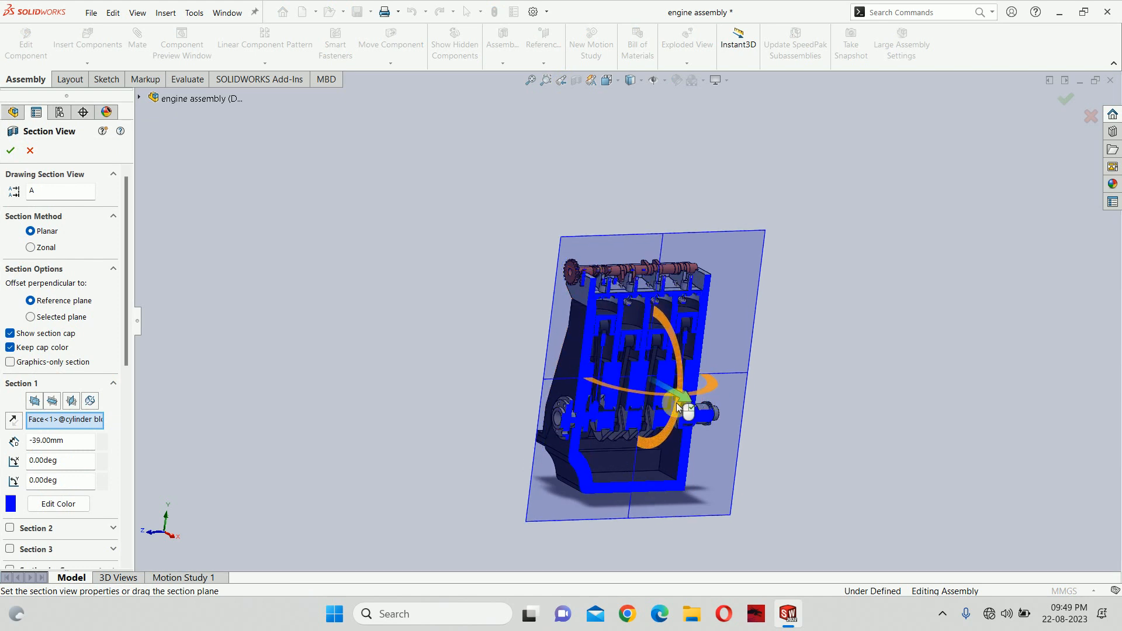
# Tilt the section plane and examine the cut cylinder block bores up close, then leave the assembly unsectioned
pyautogui.moveTo(678, 407); pyautogui.dragTo(701, 453, button='middle')
pyautogui.scroll(-3, 682, 406)
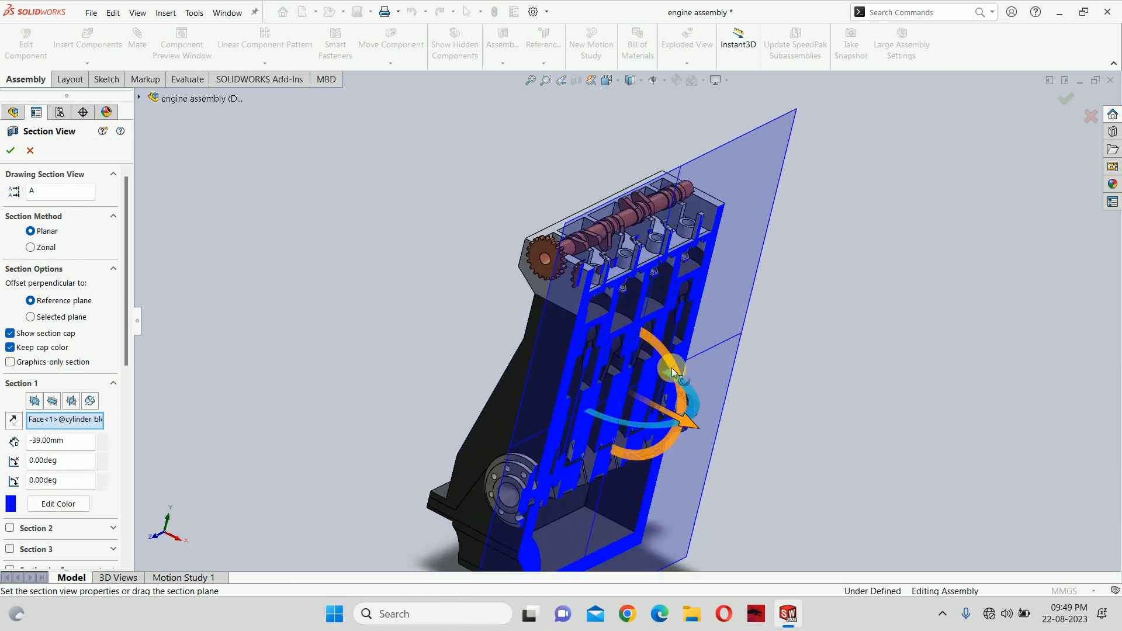
pyautogui.moveTo(673, 372); pyautogui.dragTo(645, 366)
pyautogui.scroll(-5, 662, 358)
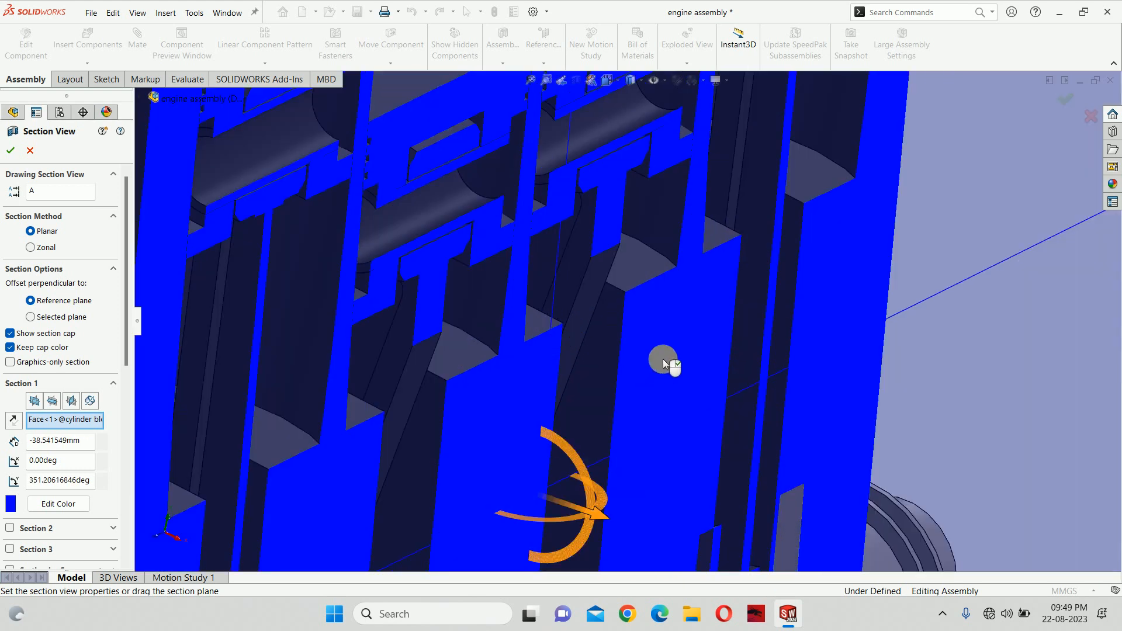
pyautogui.press('Escape')
pyautogui.scroll(8, 670, 334)
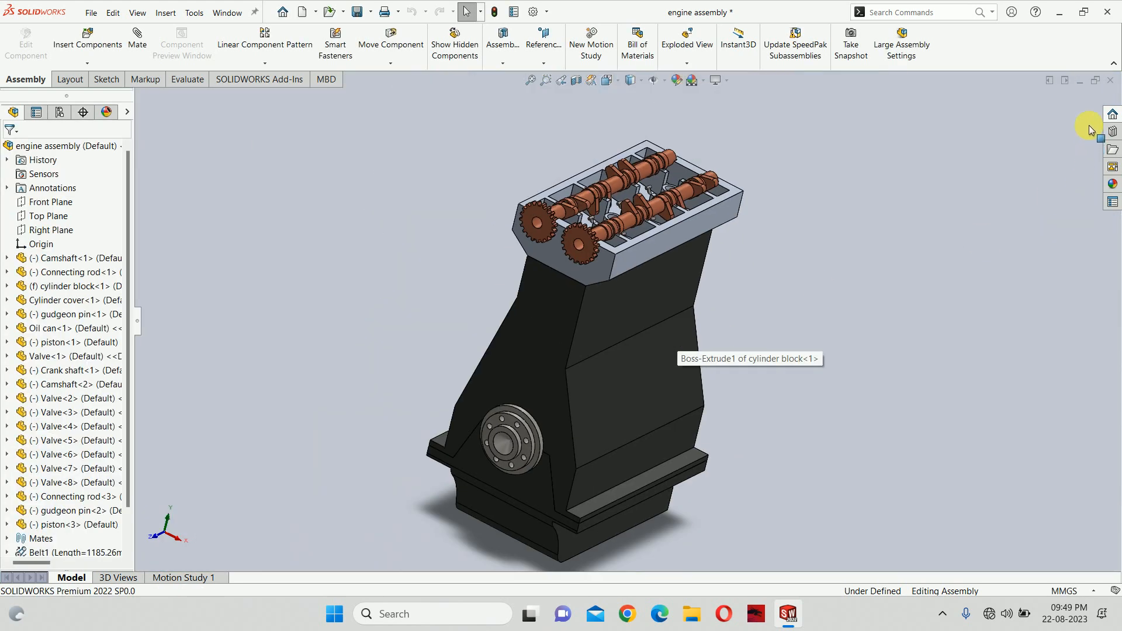
# Return to the engine assembly drawing and switch from Sheet1 to Sheet2
pyautogui.click(1079, 80)
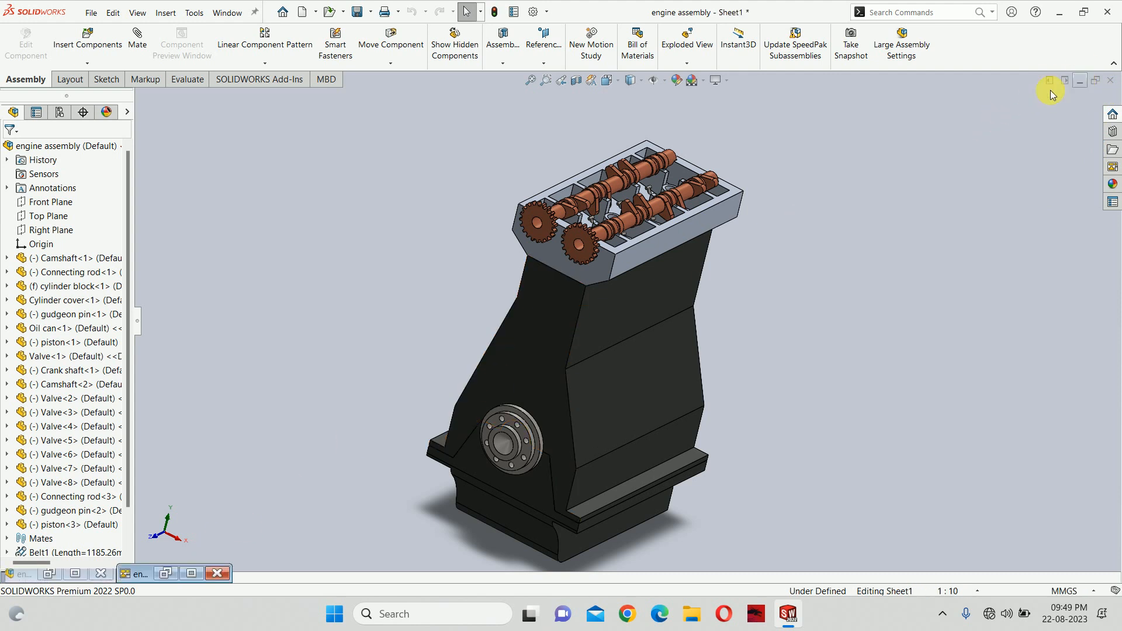
pyautogui.click(194, 573)
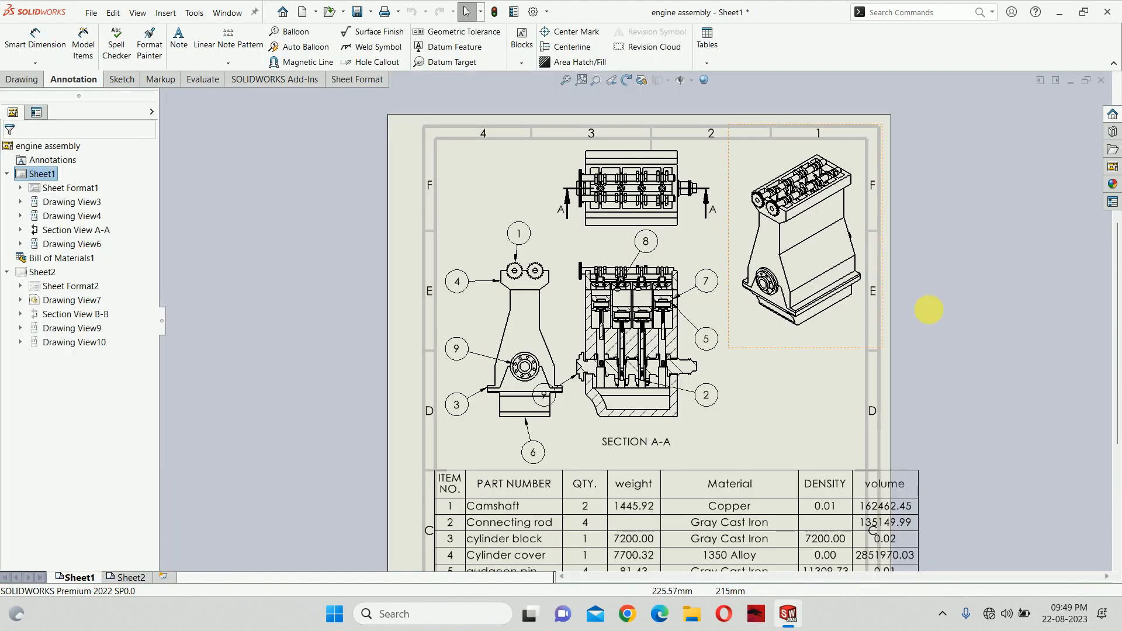
pyautogui.scroll(4, 627, 339)
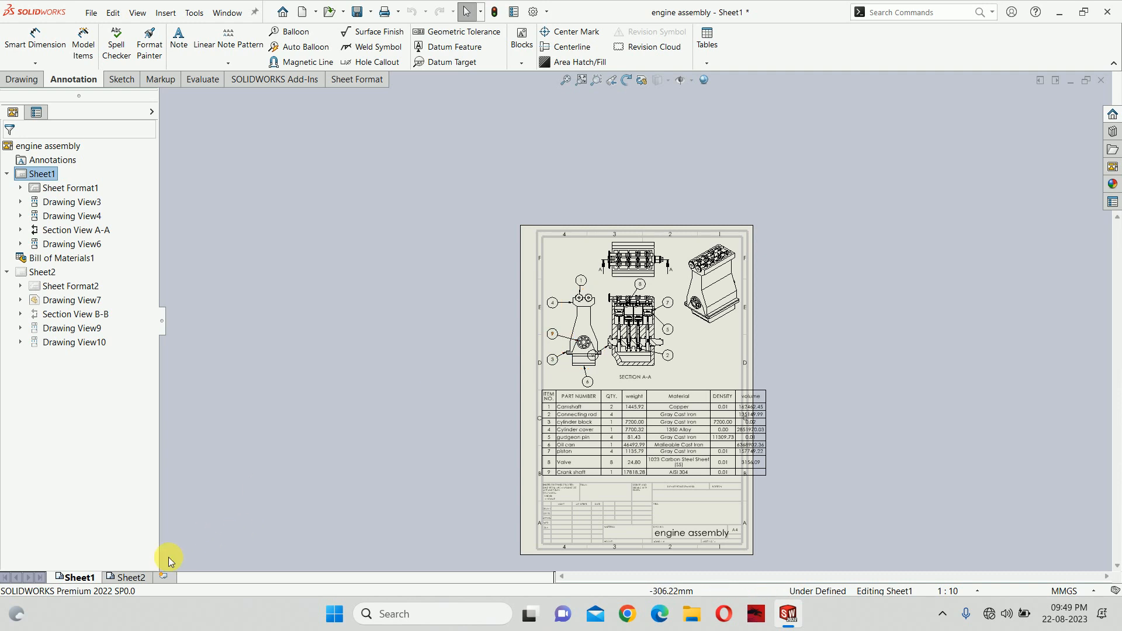
pyautogui.click(122, 578)
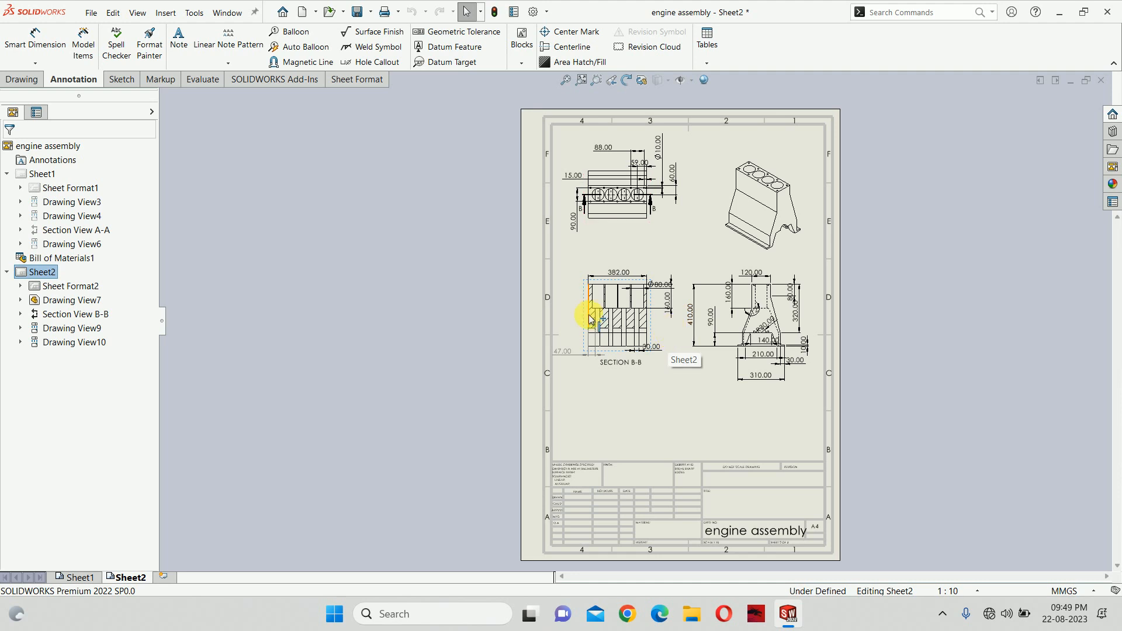
# Set the lower bore width in section view B-B to 58 mm and rebuild the drawing
pyautogui.scroll(-2, 719, 261)
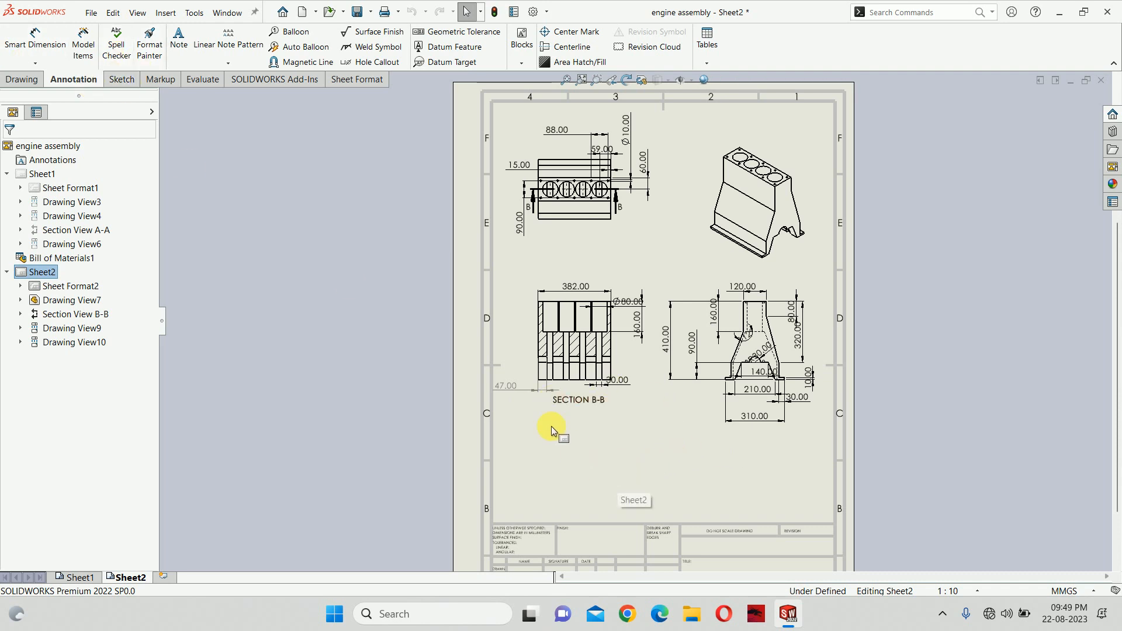
pyautogui.doubleClick(616, 381)
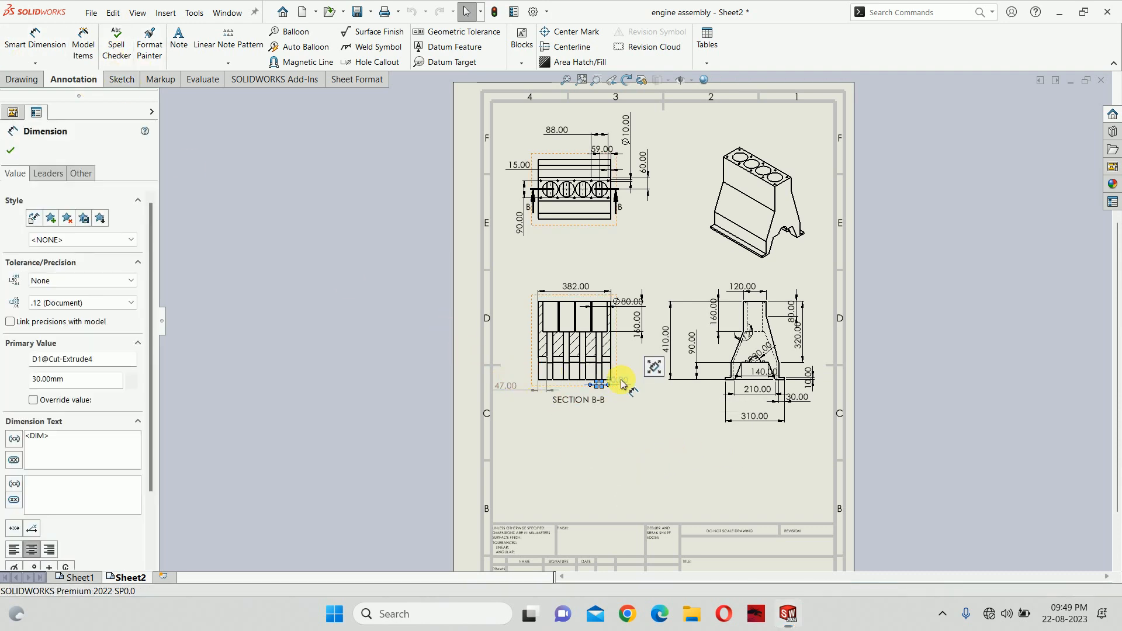
pyautogui.write('58')
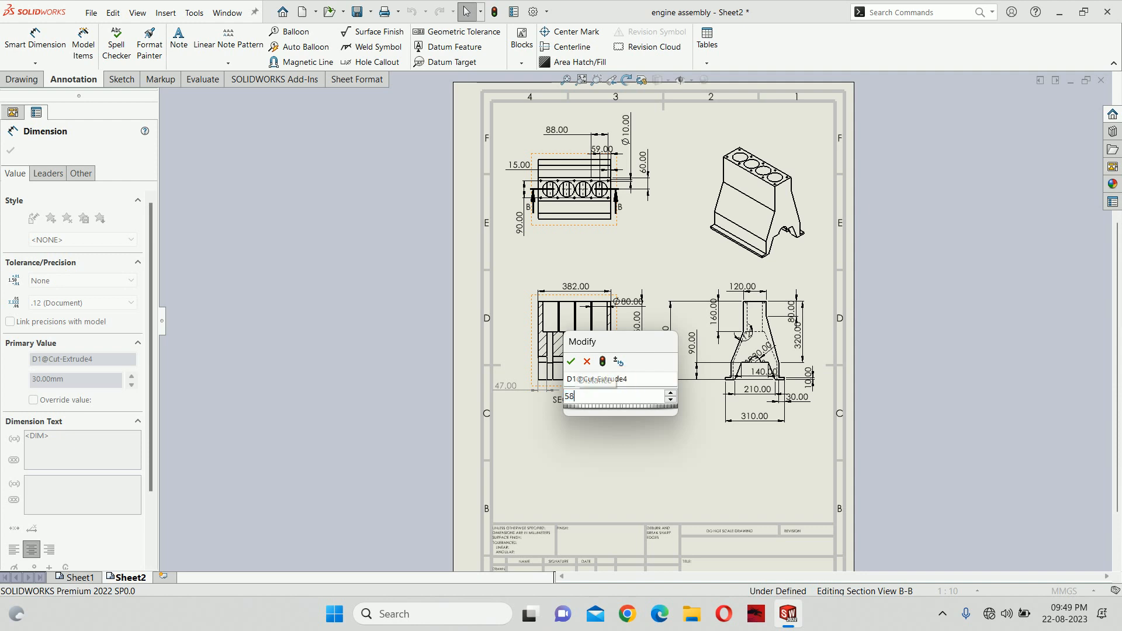
pyautogui.press('Return')
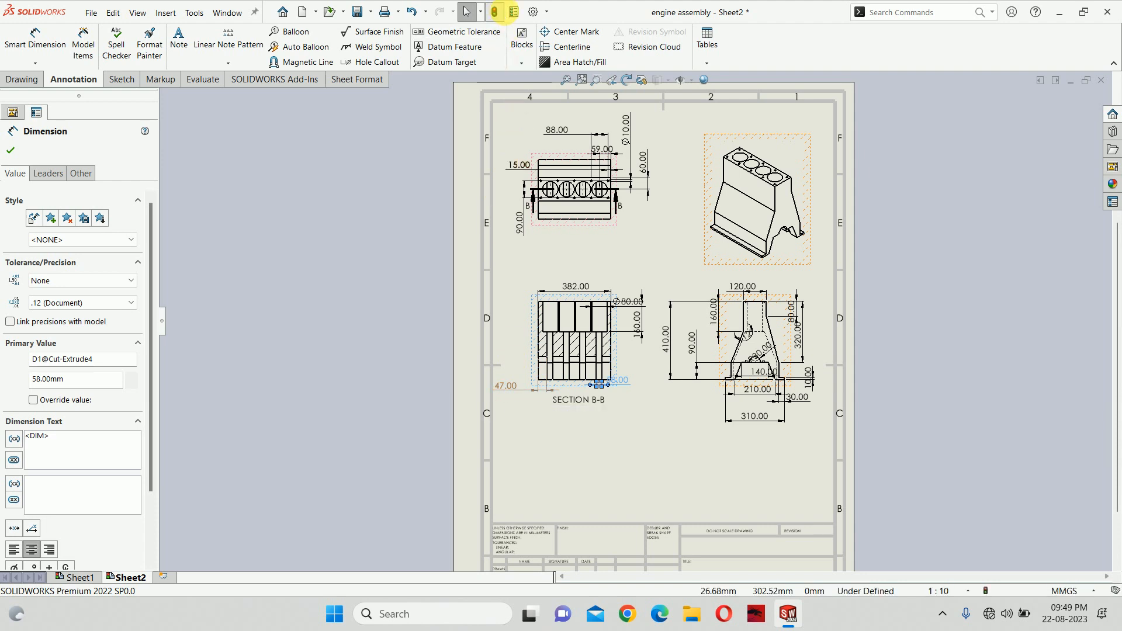
pyautogui.click(583, 393)
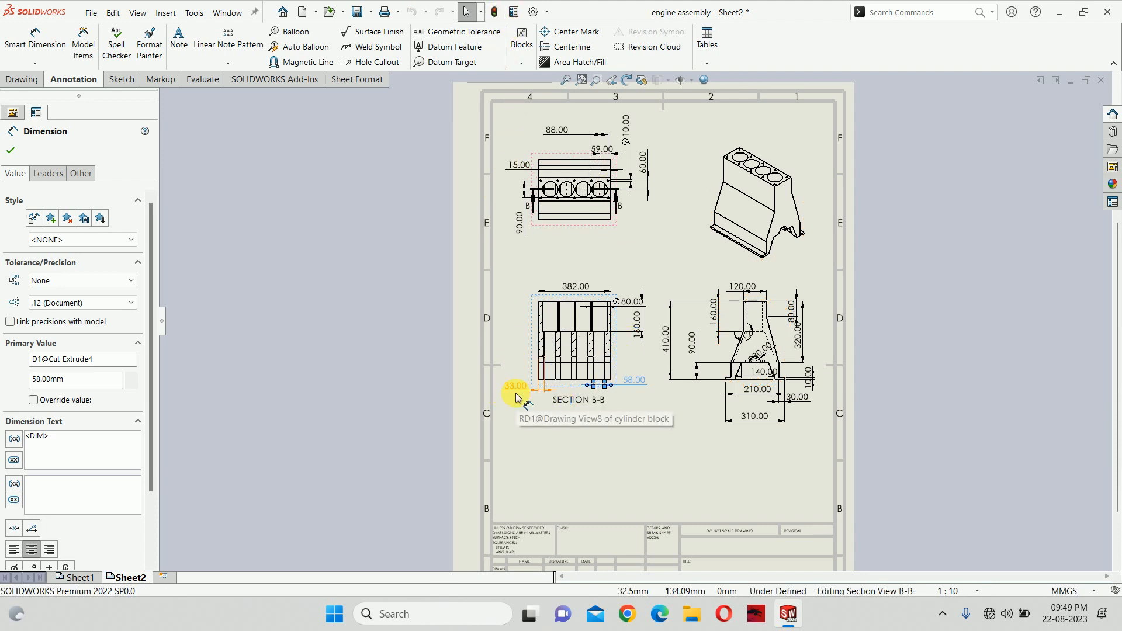
pyautogui.click(547, 441)
pyautogui.scroll(-3, 613, 332)
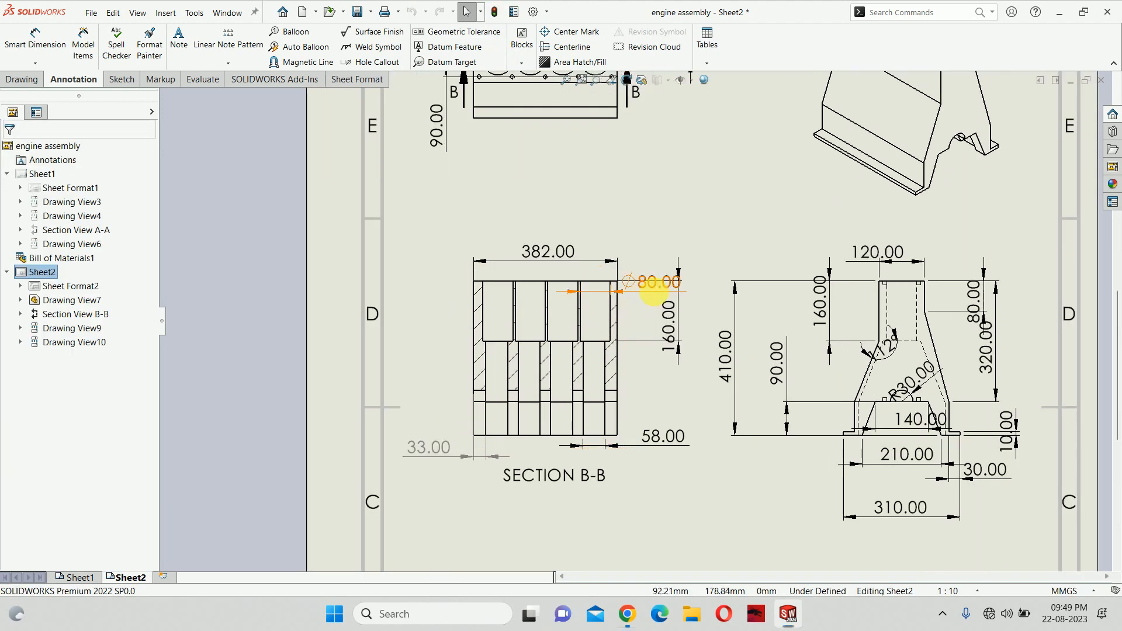
# Override the grey reference dimension beneath the left wall of section view B-B with a value of 50
pyautogui.press('F1')
pyautogui.click(1098, 13)
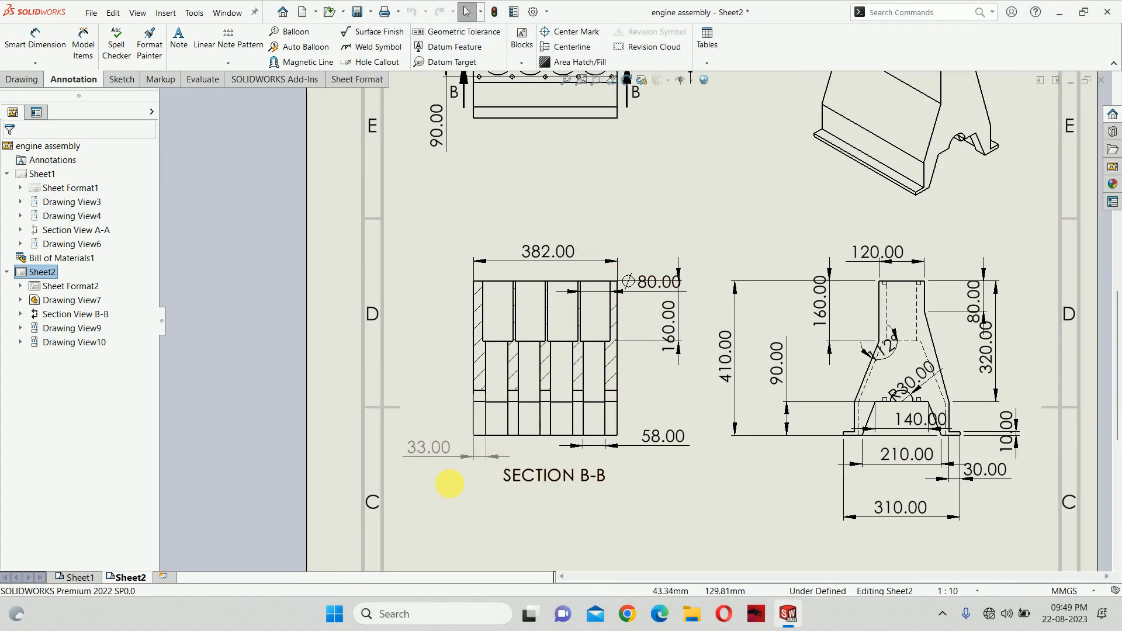
pyautogui.click(435, 448)
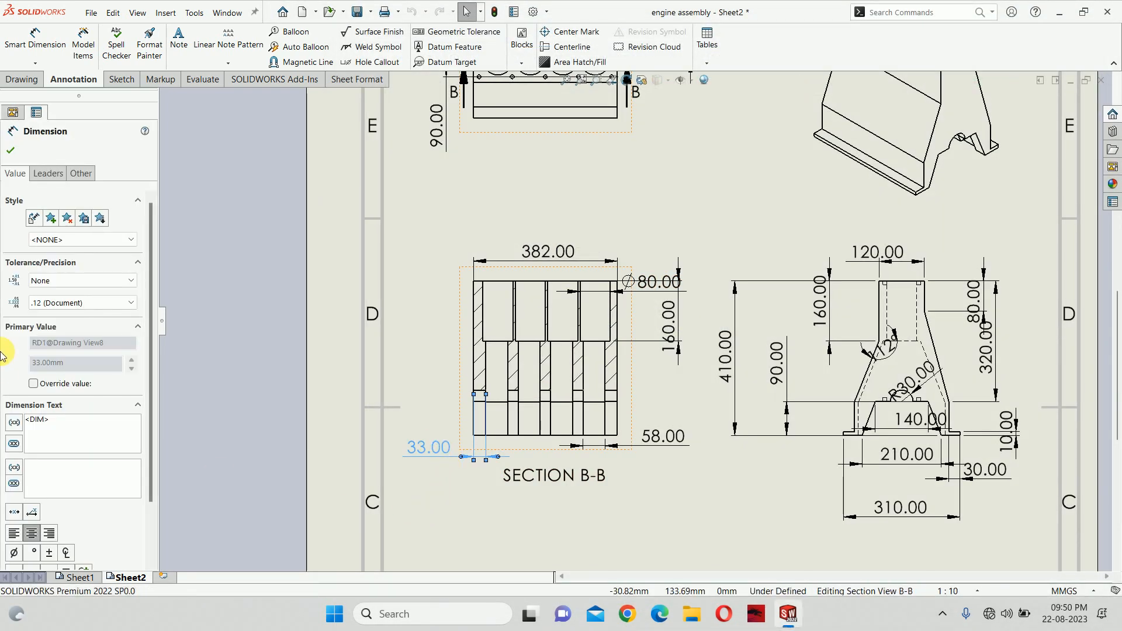
pyautogui.click(48, 384)
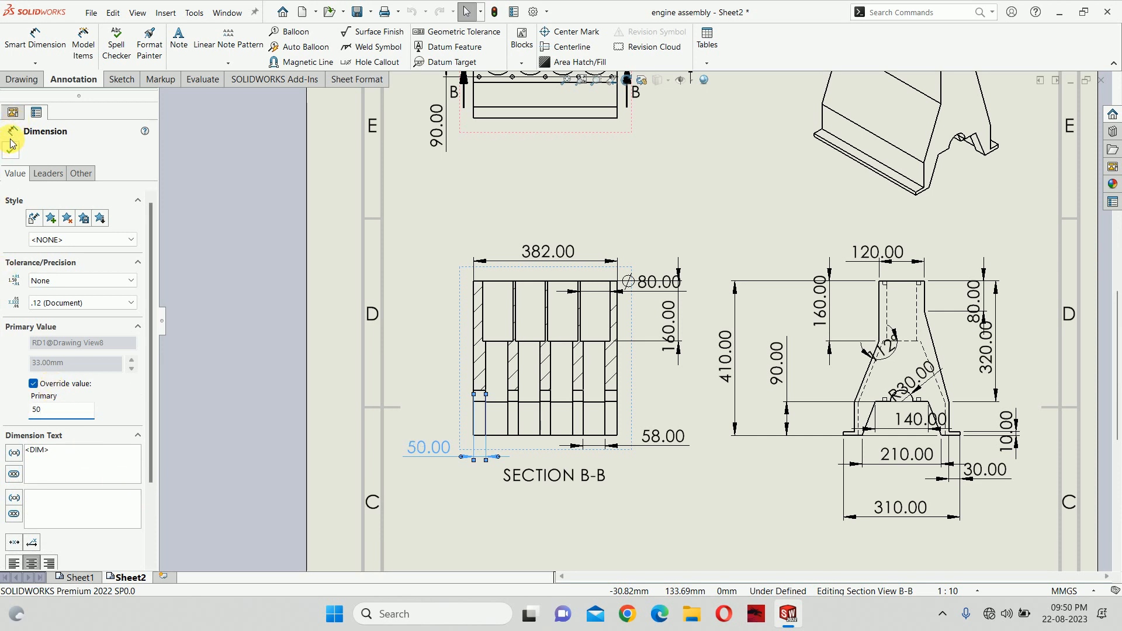
pyautogui.click(513, 222)
pyautogui.scroll(5, 646, 240)
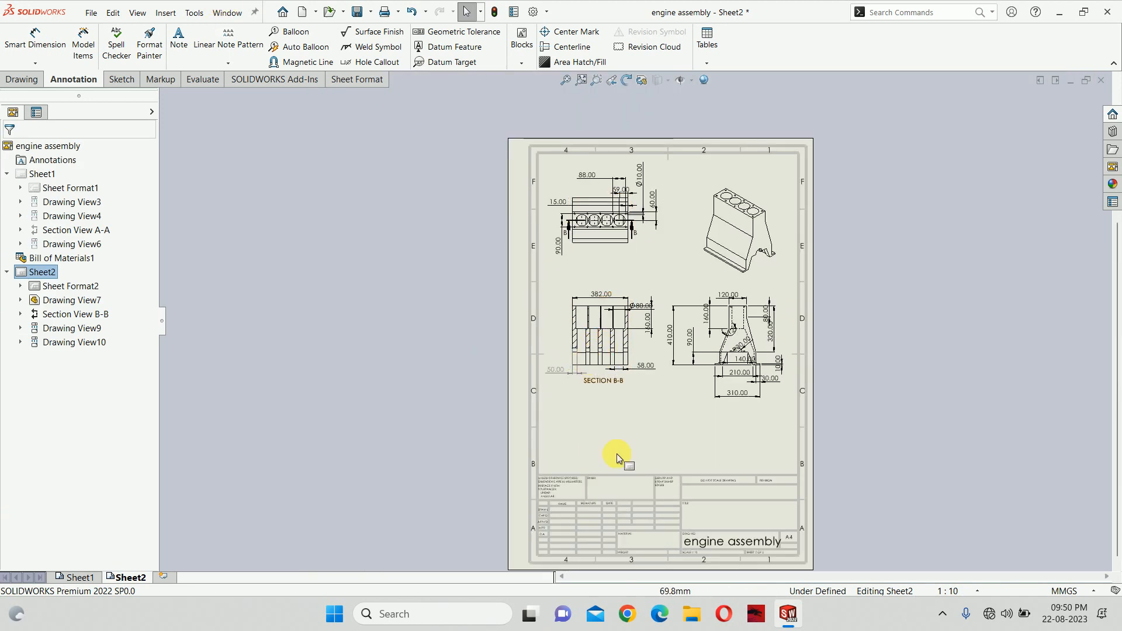
# Start a new model view on Sheet2 using the gudgeon pin part from the engine folder
pyautogui.click(17, 79)
pyautogui.click(16, 44)
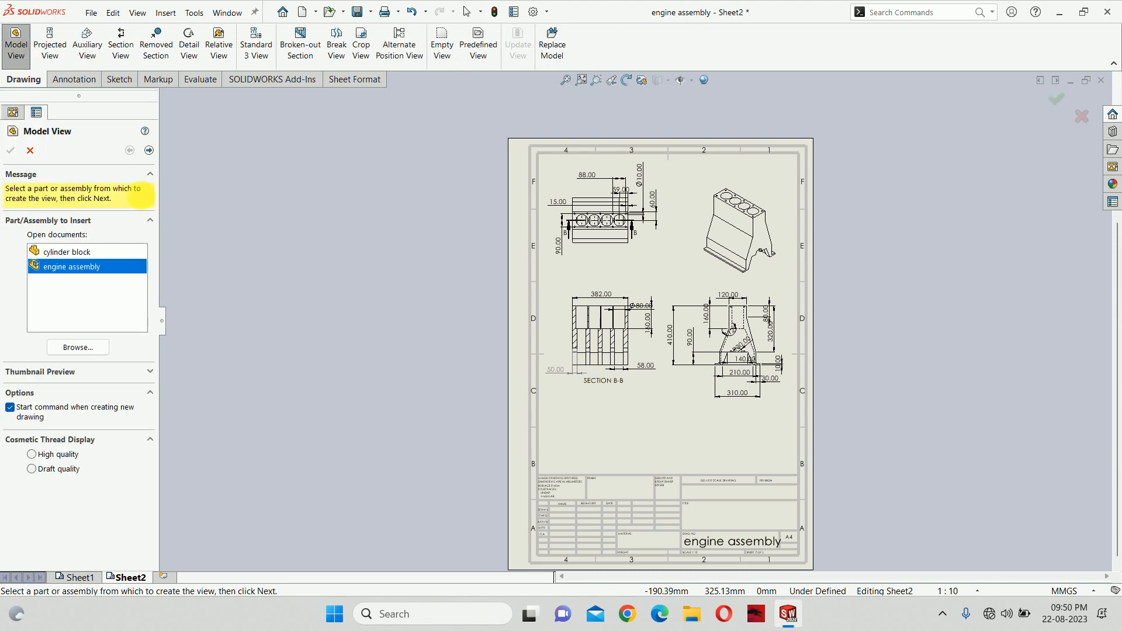
pyautogui.click(77, 347)
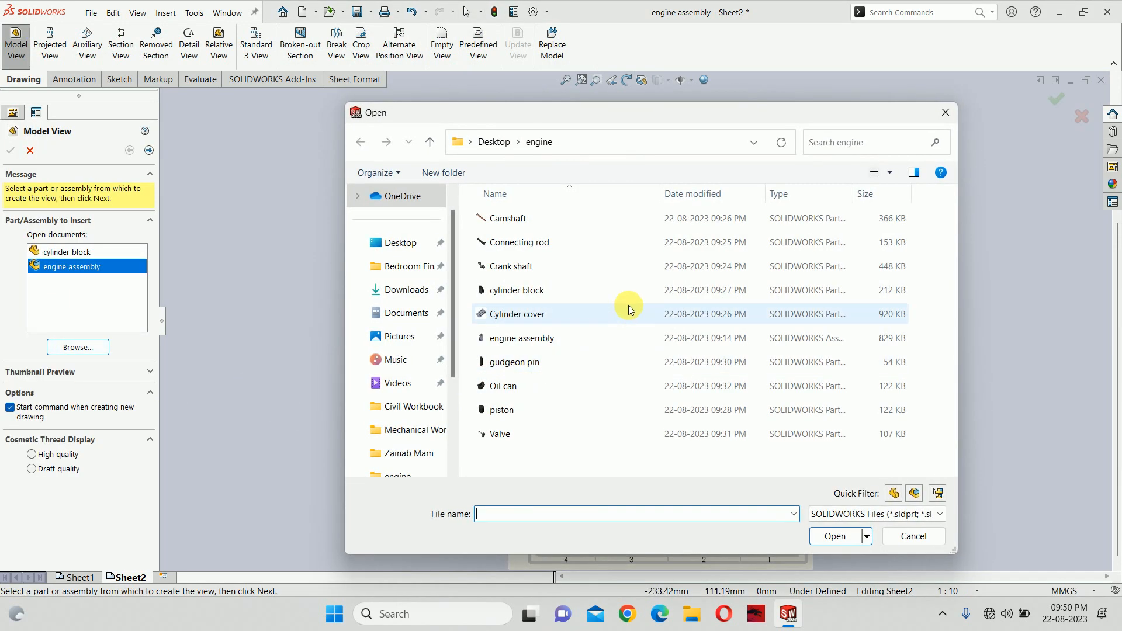
pyautogui.click(502, 362)
pyautogui.click(829, 536)
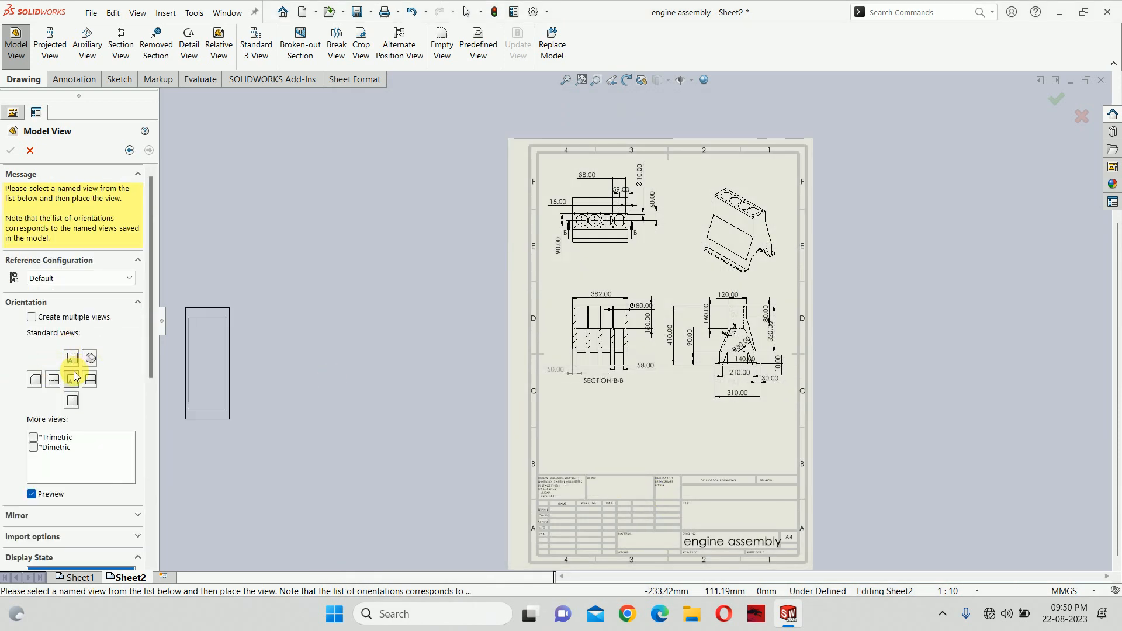
# Place the gudgeon pin's top view below section view B-B and project its rectangular side view to the right
pyautogui.click(72, 358)
pyautogui.click(579, 431)
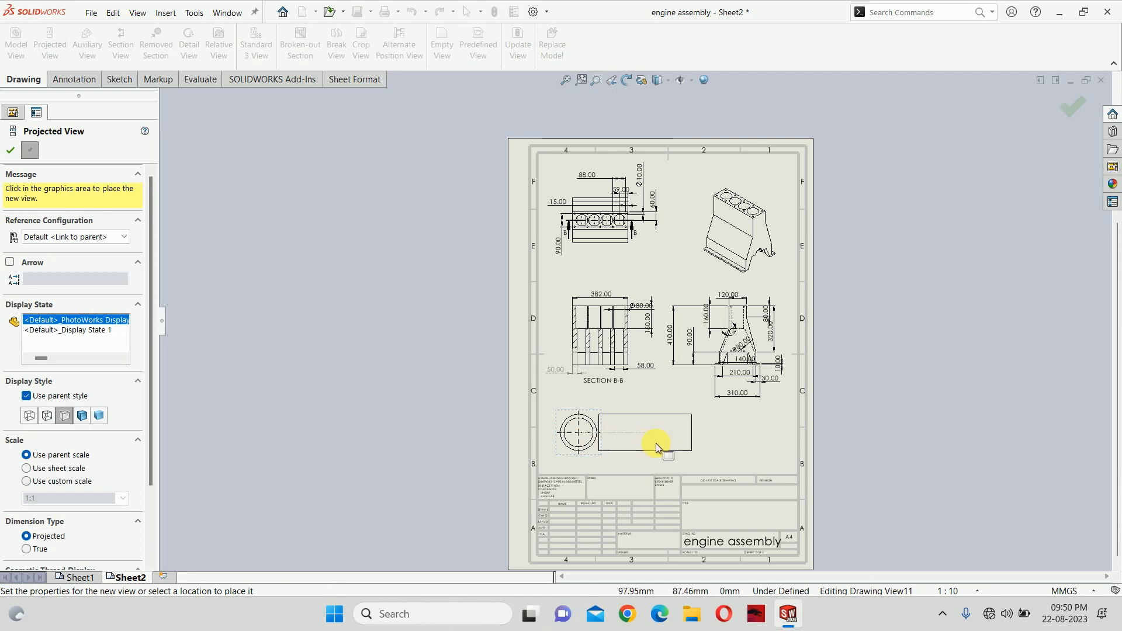
pyautogui.click(659, 443)
pyautogui.press('Escape')
pyautogui.scroll(-3, 655, 439)
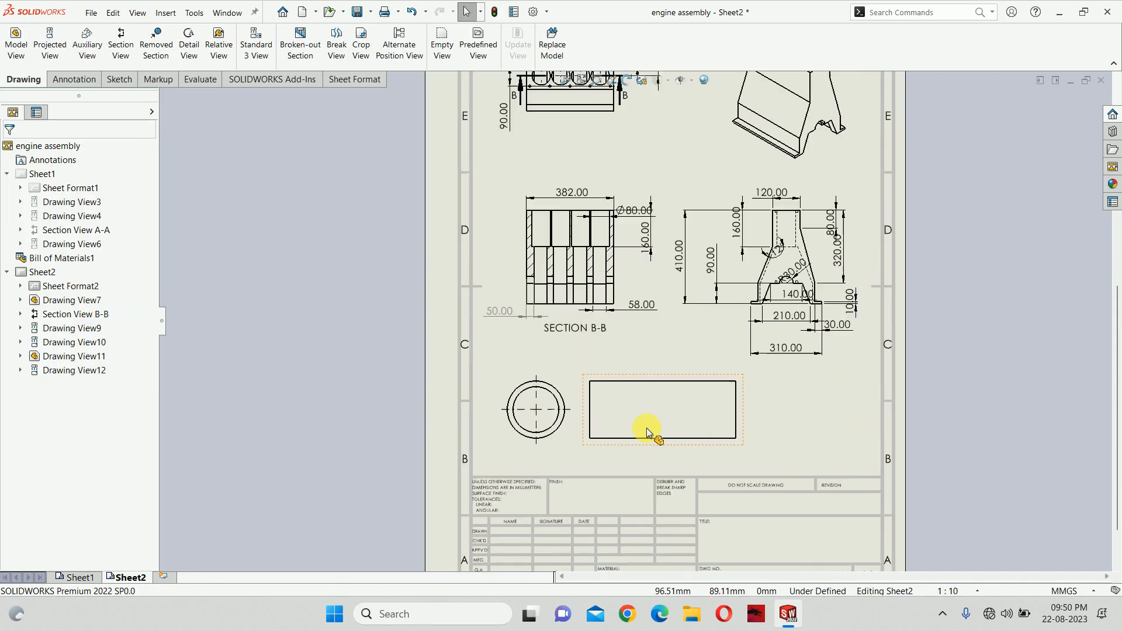
# Reposition the two gudgeon pin views side by side between section view B-B and the title block
pyautogui.click(590, 439)
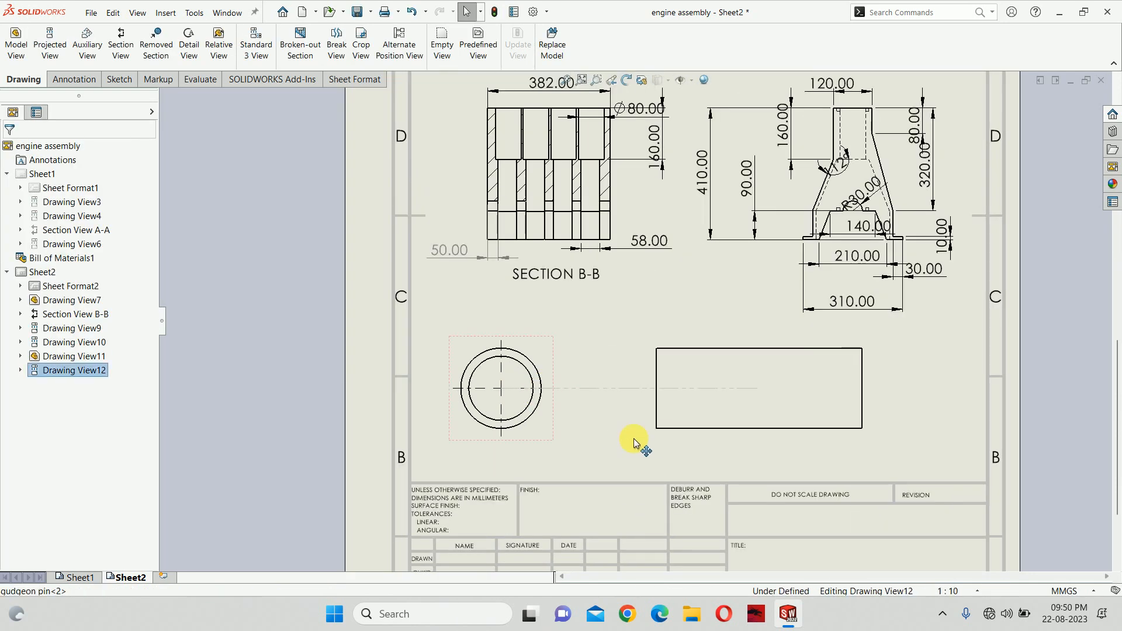
pyautogui.scroll(-2, 578, 444)
pyautogui.click(576, 435)
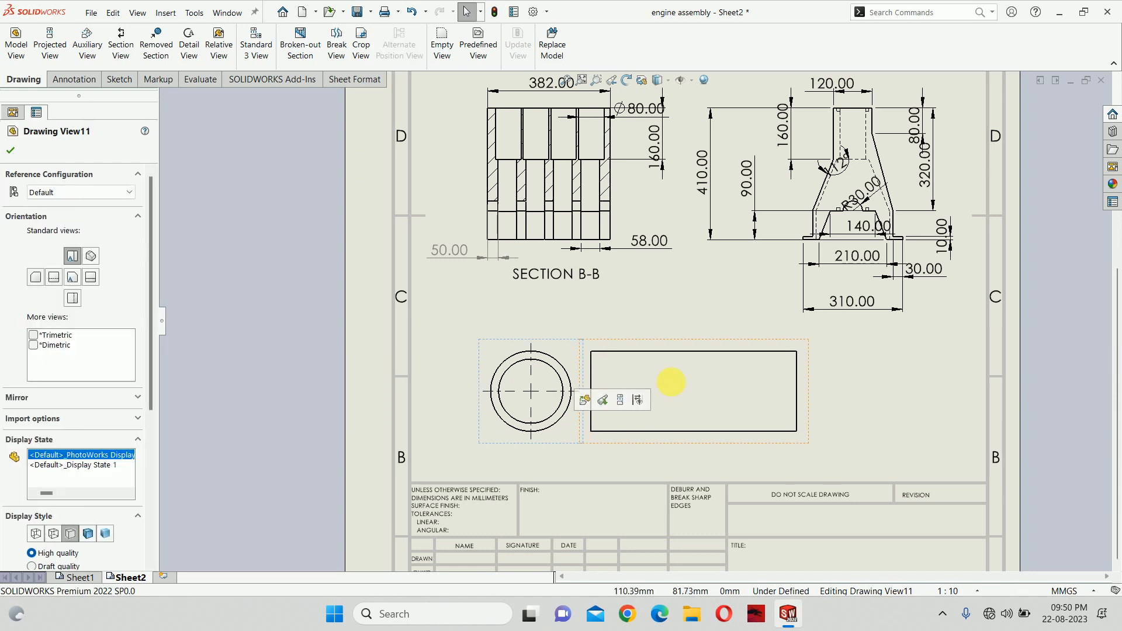
pyautogui.scroll(5, 699, 333)
pyautogui.scroll(1, 699, 333)
pyautogui.click(427, 150)
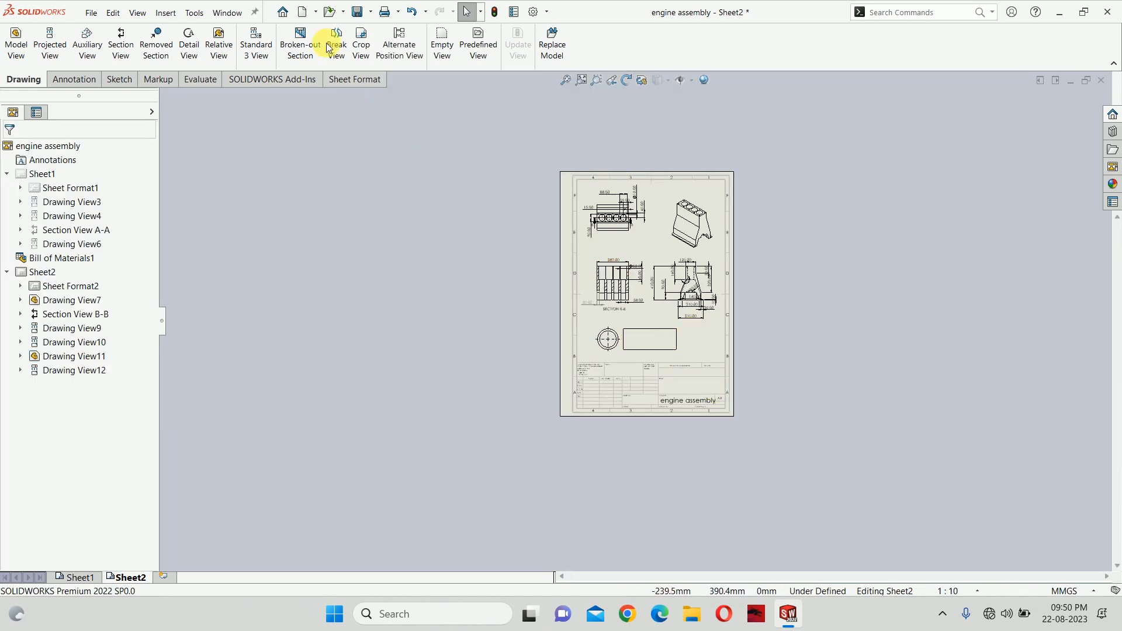
# Save a copy of the drawing in the engine folder as a Dwg file named engine assembly
pyautogui.click(95, 11)
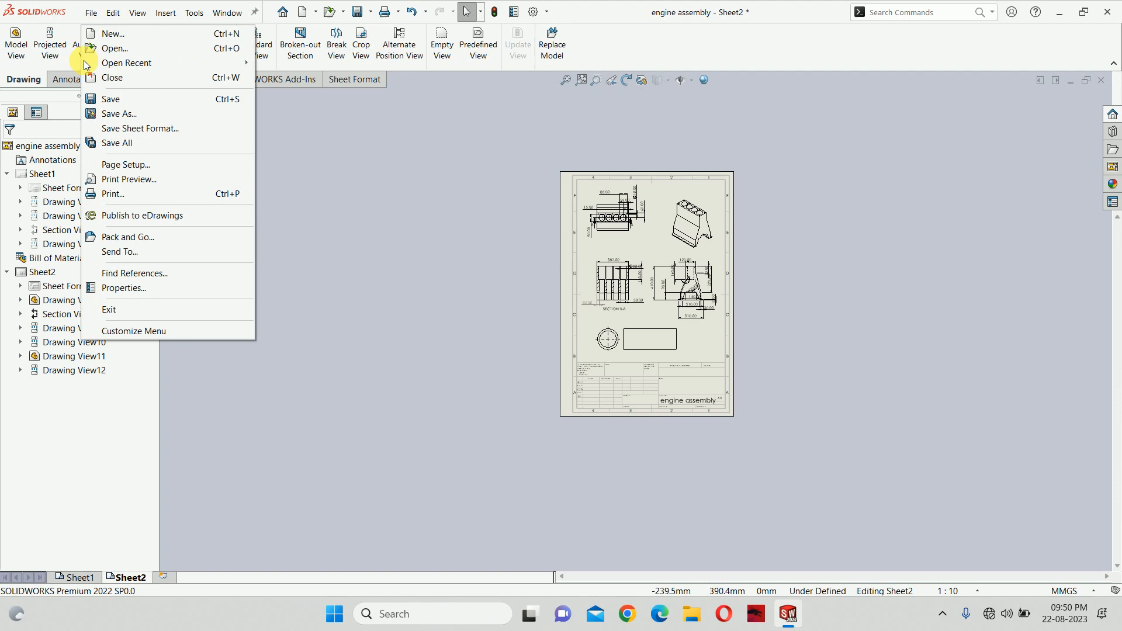
pyautogui.click(116, 111)
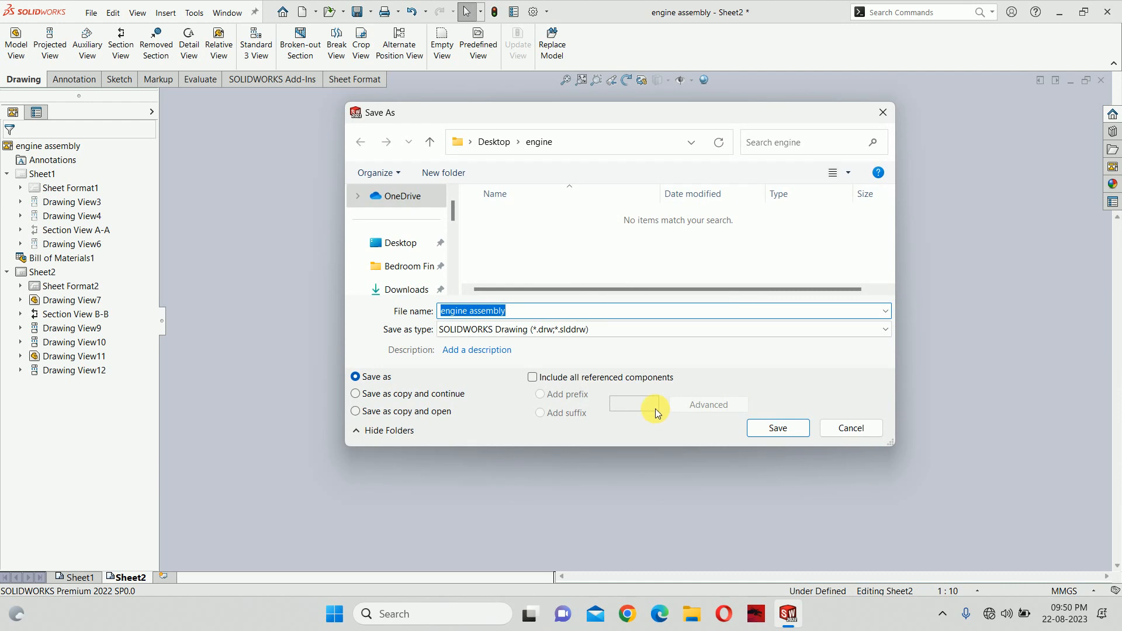
pyautogui.click(544, 329)
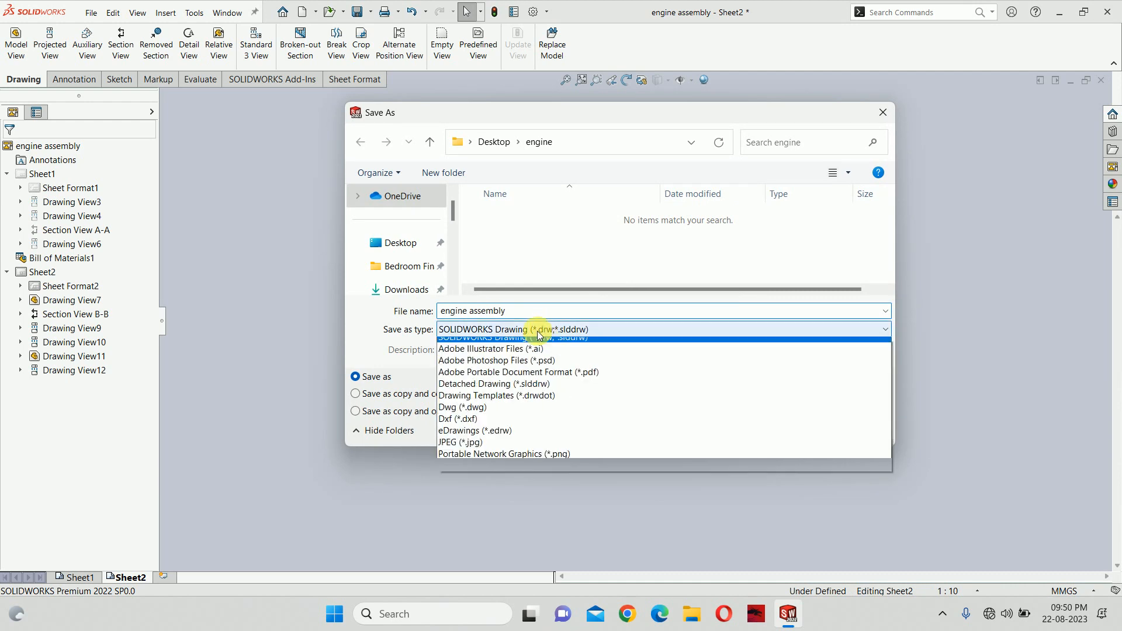
pyautogui.click(465, 414)
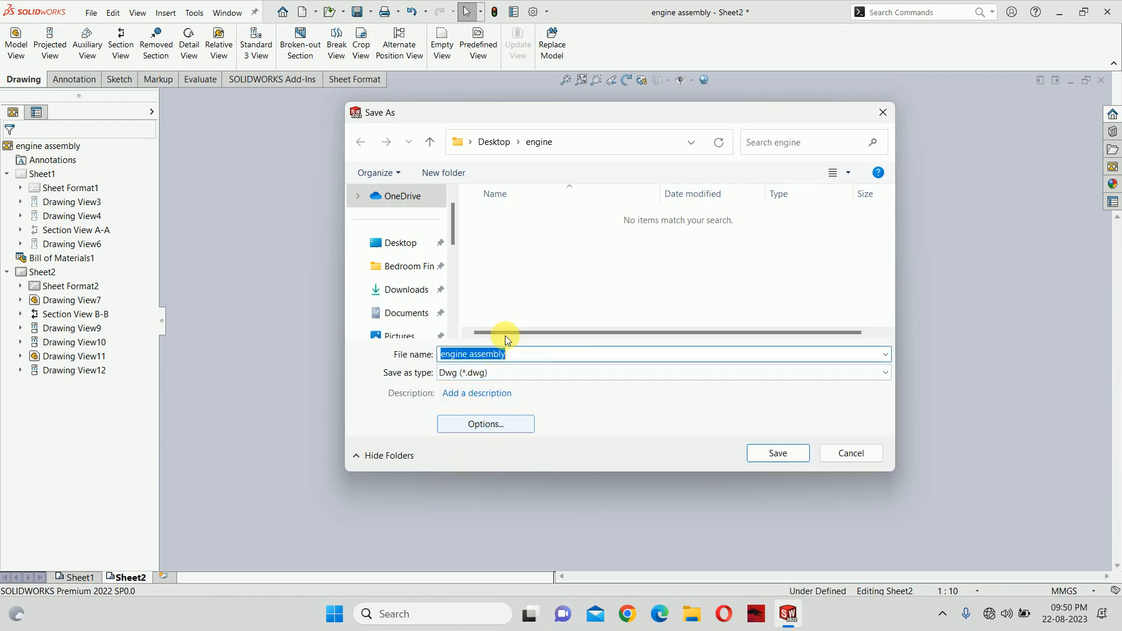
pyautogui.click(785, 455)
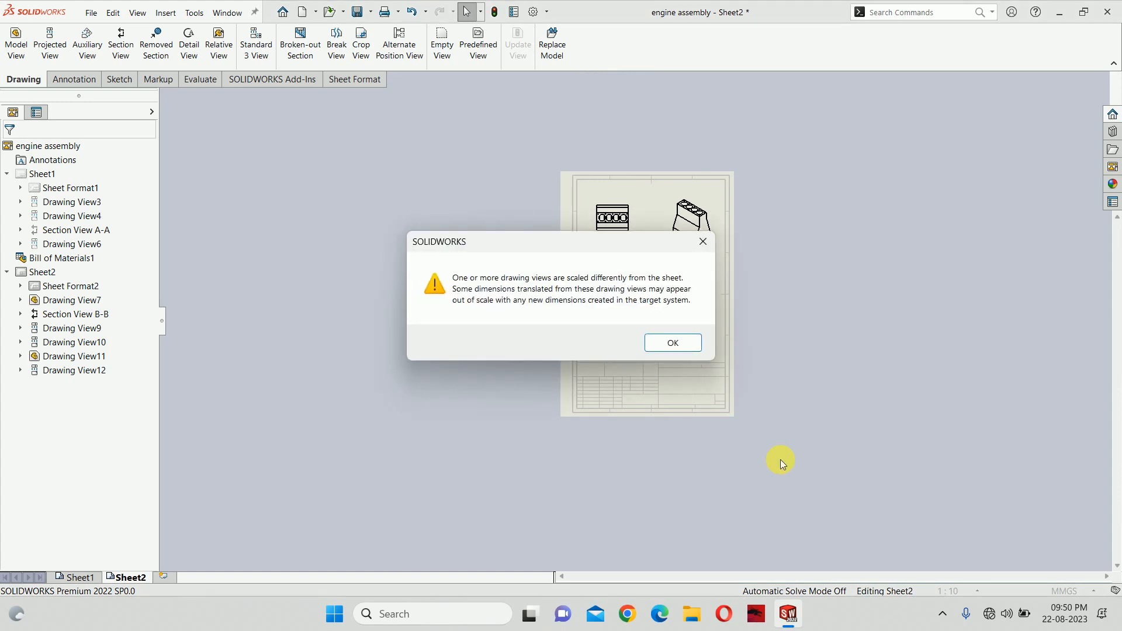
pyautogui.press('Return')
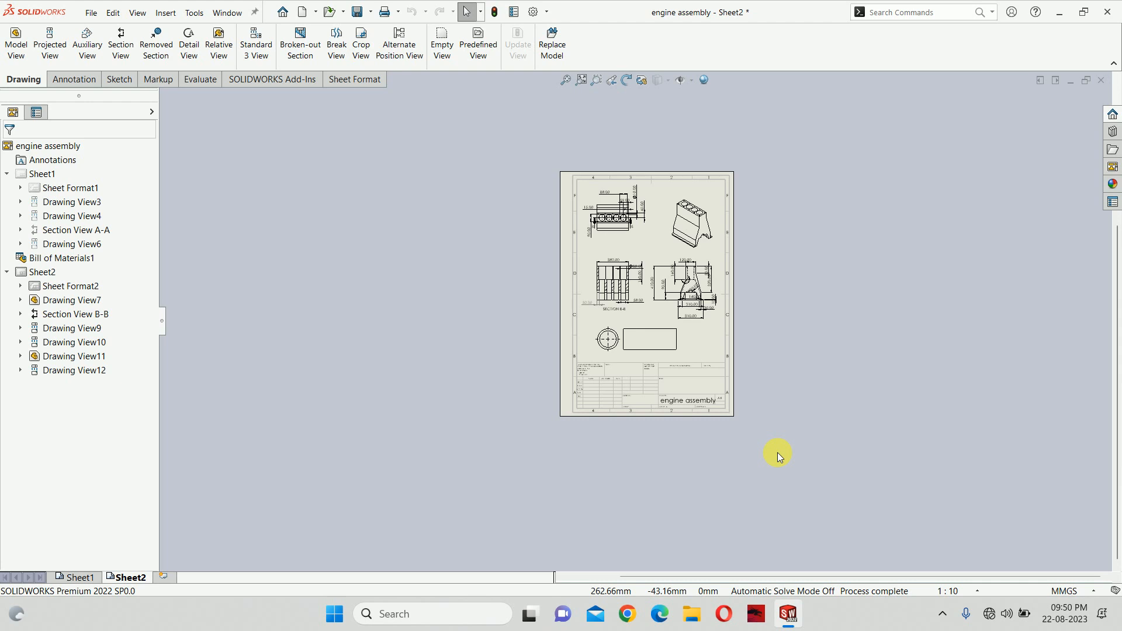
# Switch to File Explorer and open the exported engine assembly DWG from the recent files
pyautogui.click(1058, 9)
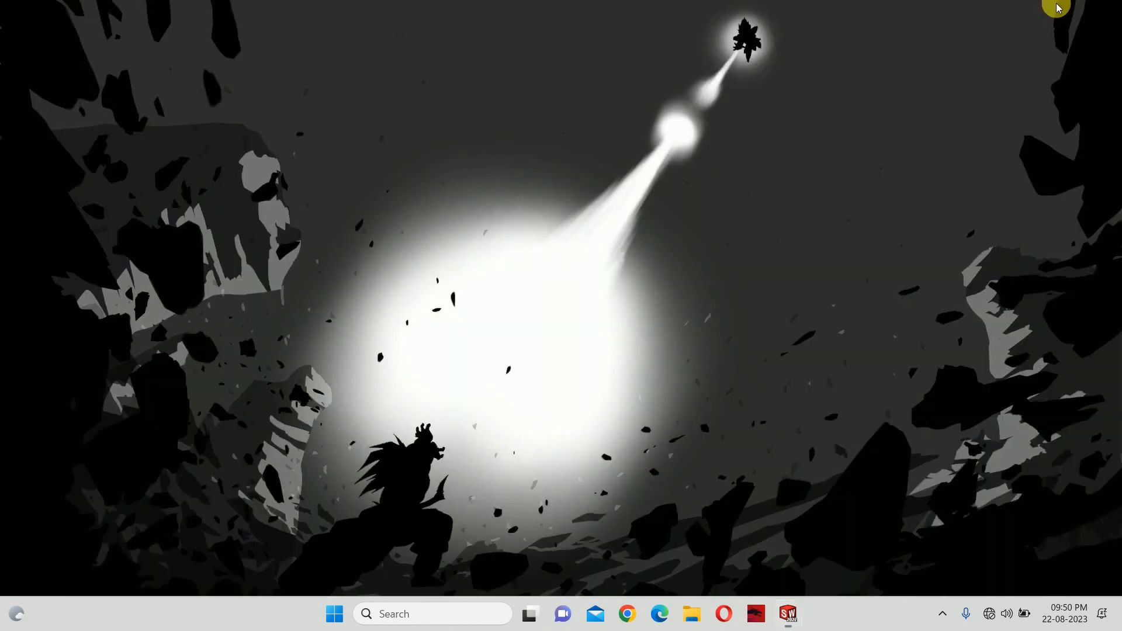
pyautogui.press('super+e')
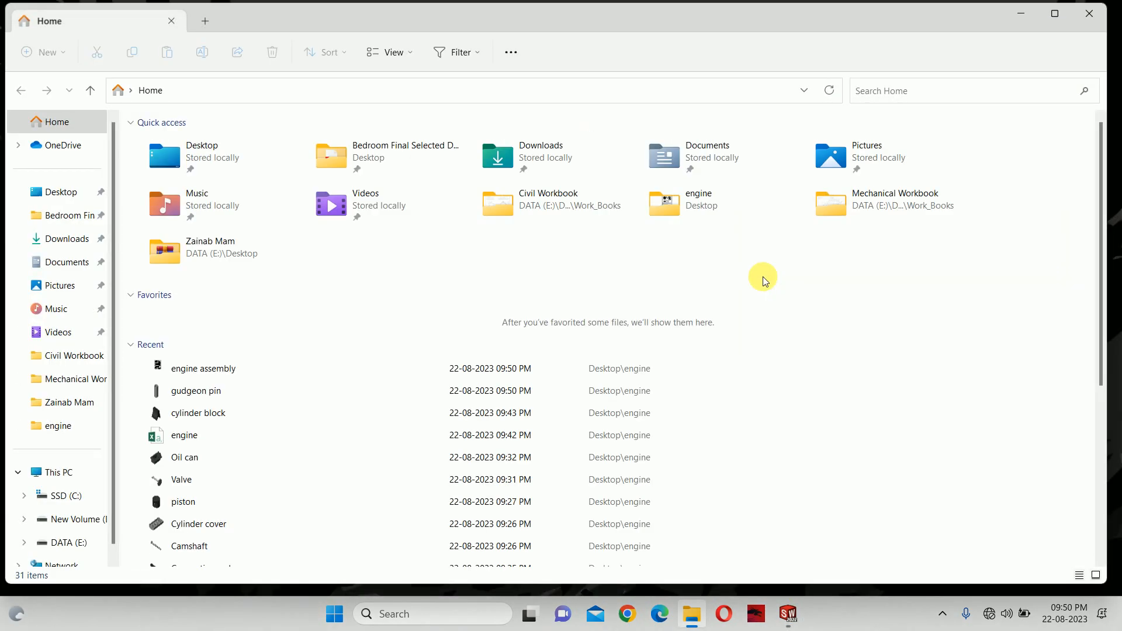
pyautogui.click(240, 367)
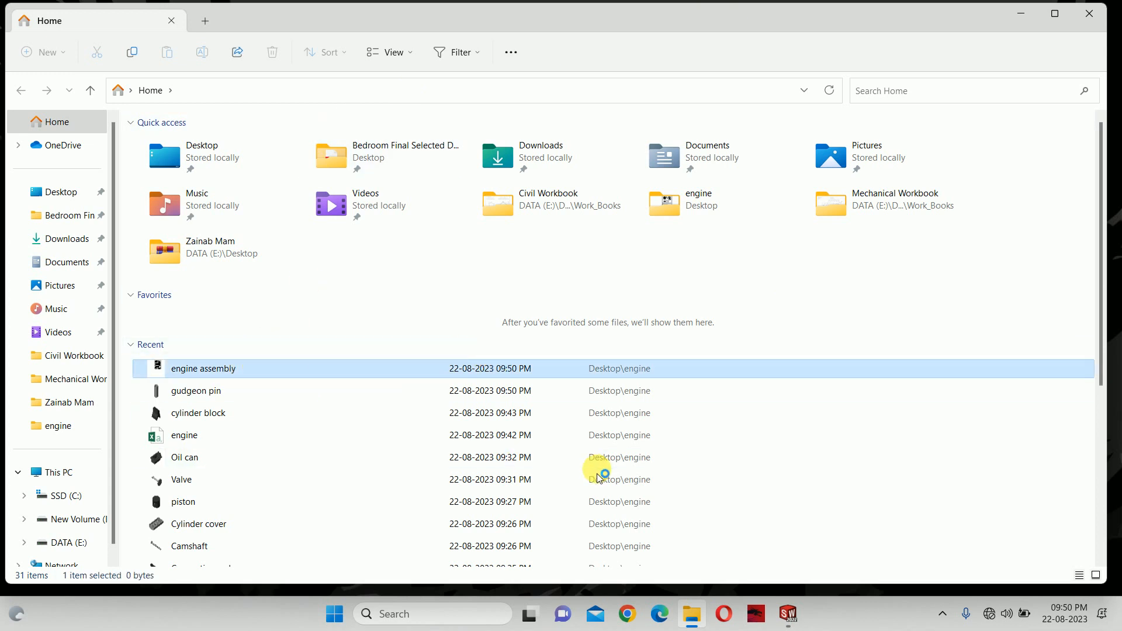
# Return to SOLIDWORKS, close the drawing while saving all modified documents under the name engine assembly, and exit the program
pyautogui.moveTo(771, 625)
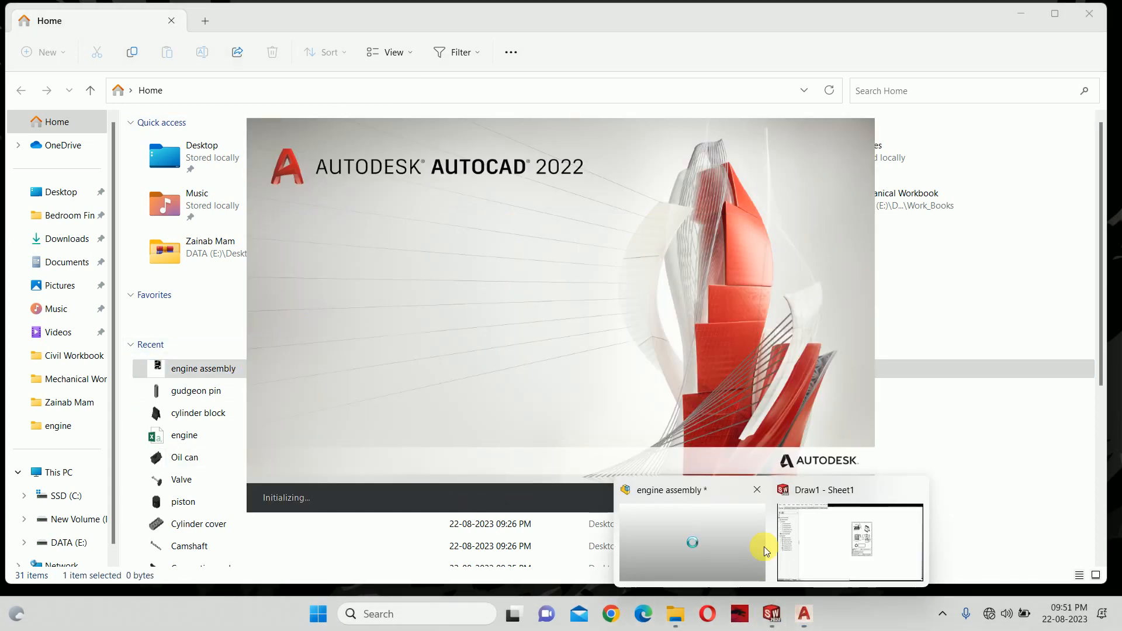
pyautogui.click(840, 568)
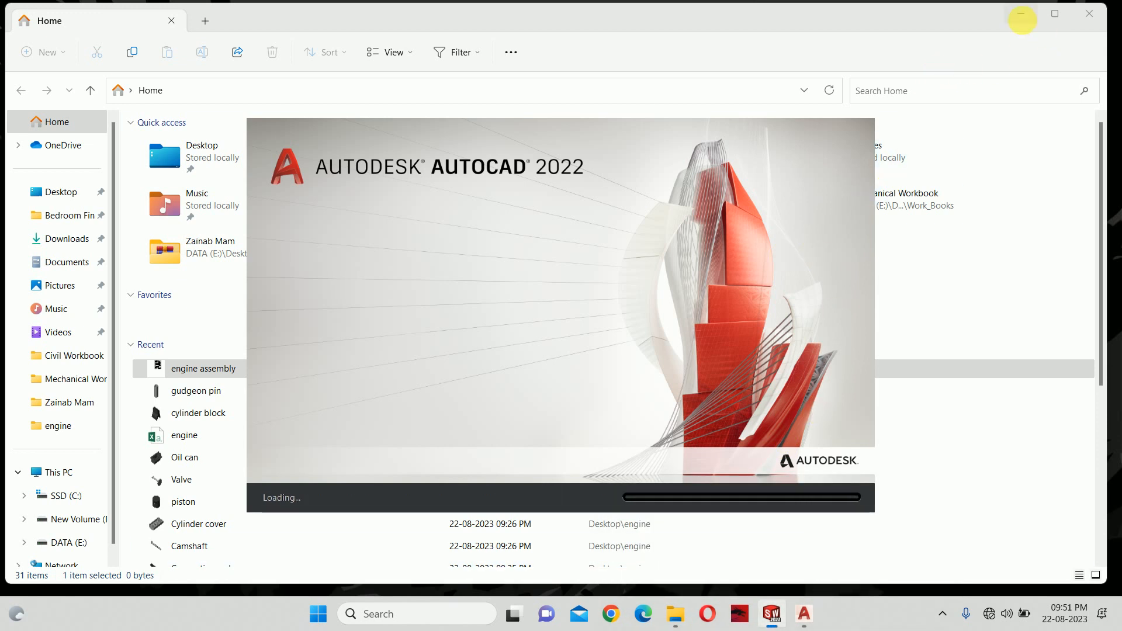
pyautogui.click(1021, 13)
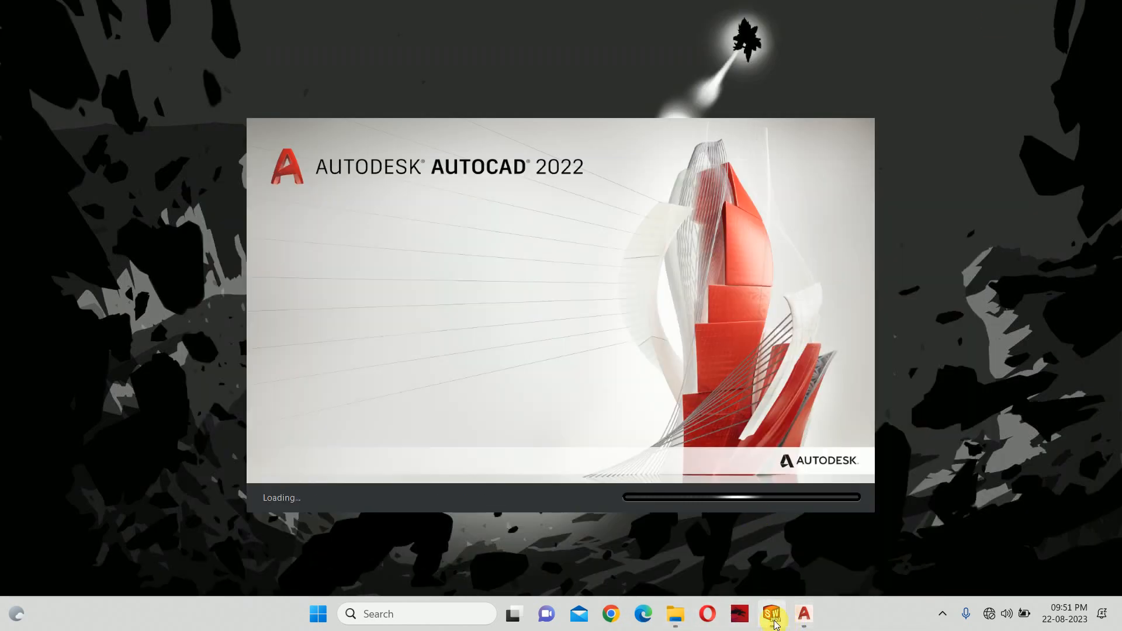
pyautogui.moveTo(775, 624)
pyautogui.click(816, 535)
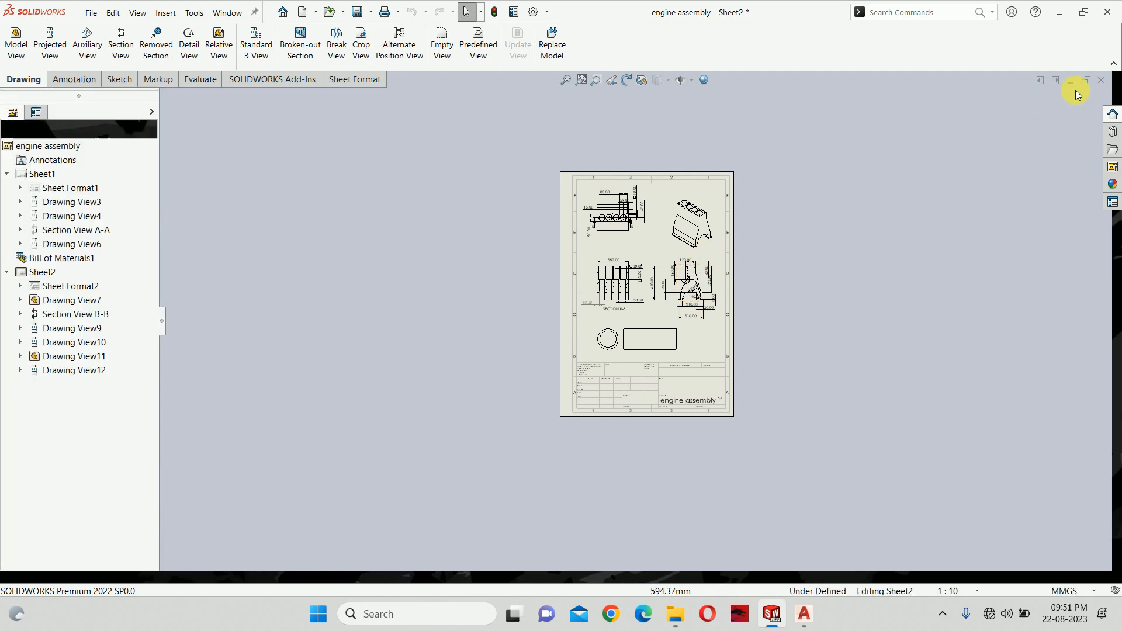
pyautogui.click(1101, 80)
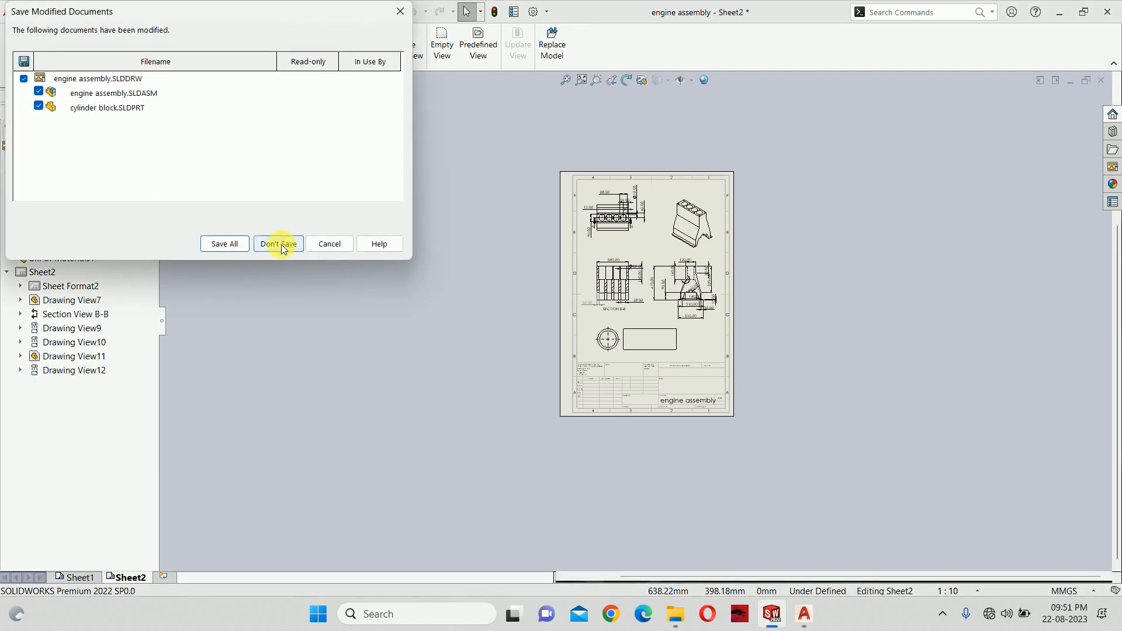
pyautogui.click(242, 246)
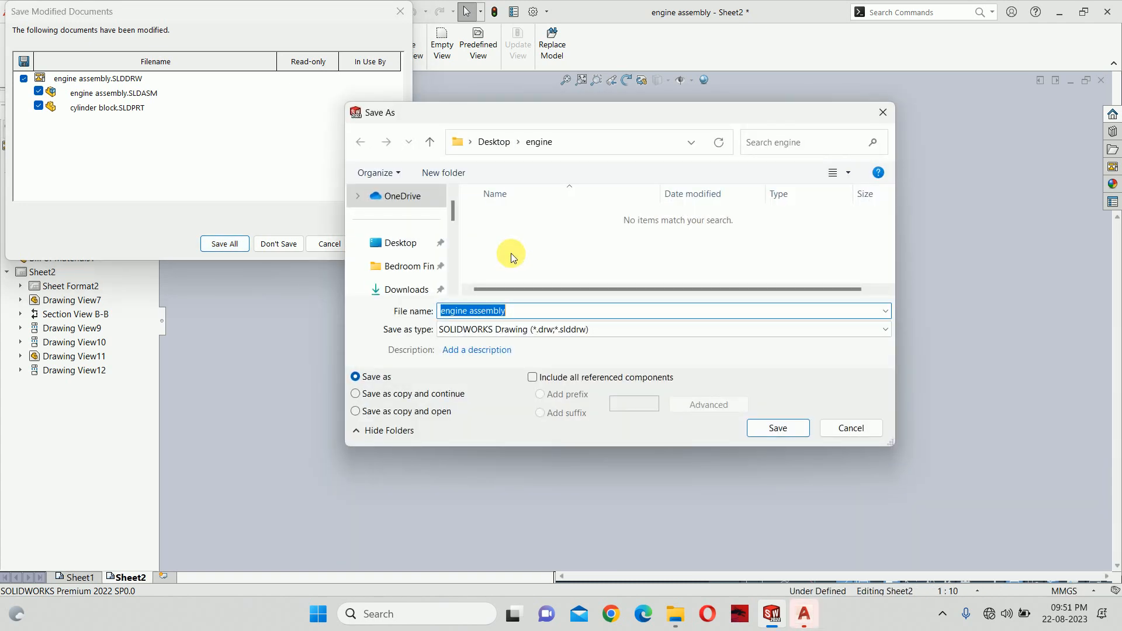
pyautogui.click(758, 426)
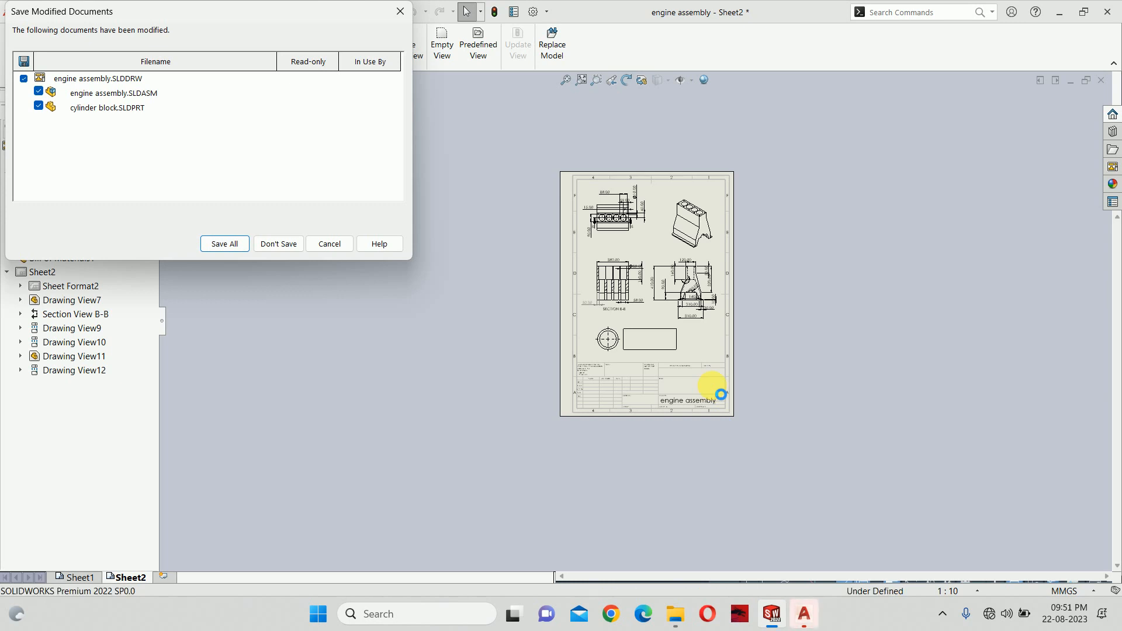
pyautogui.press('Return')
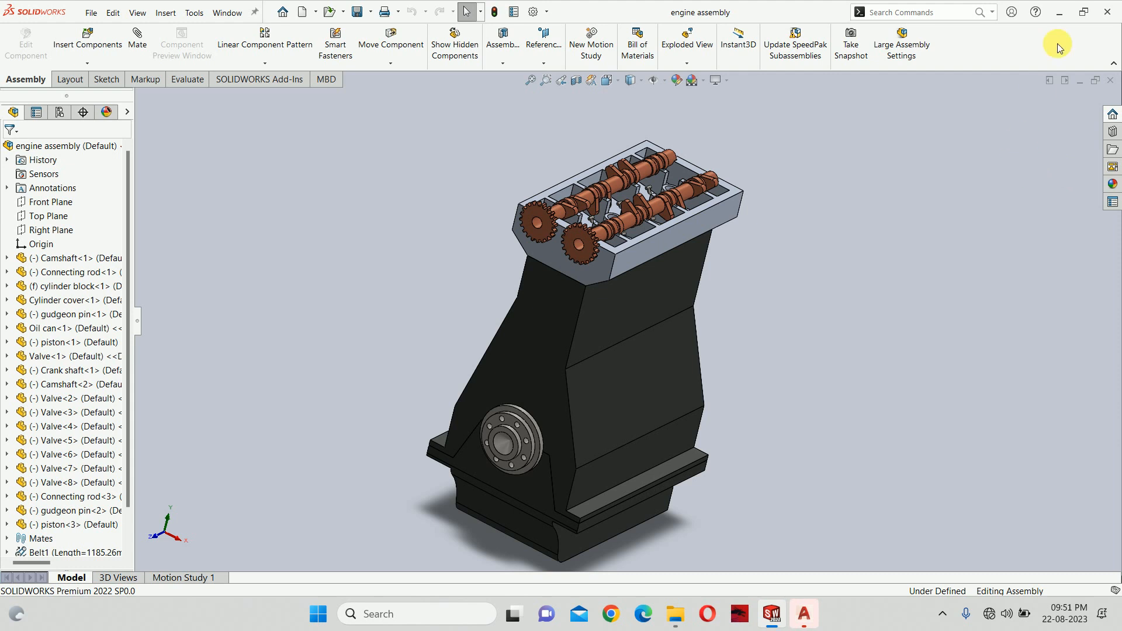
pyautogui.click(1109, 12)
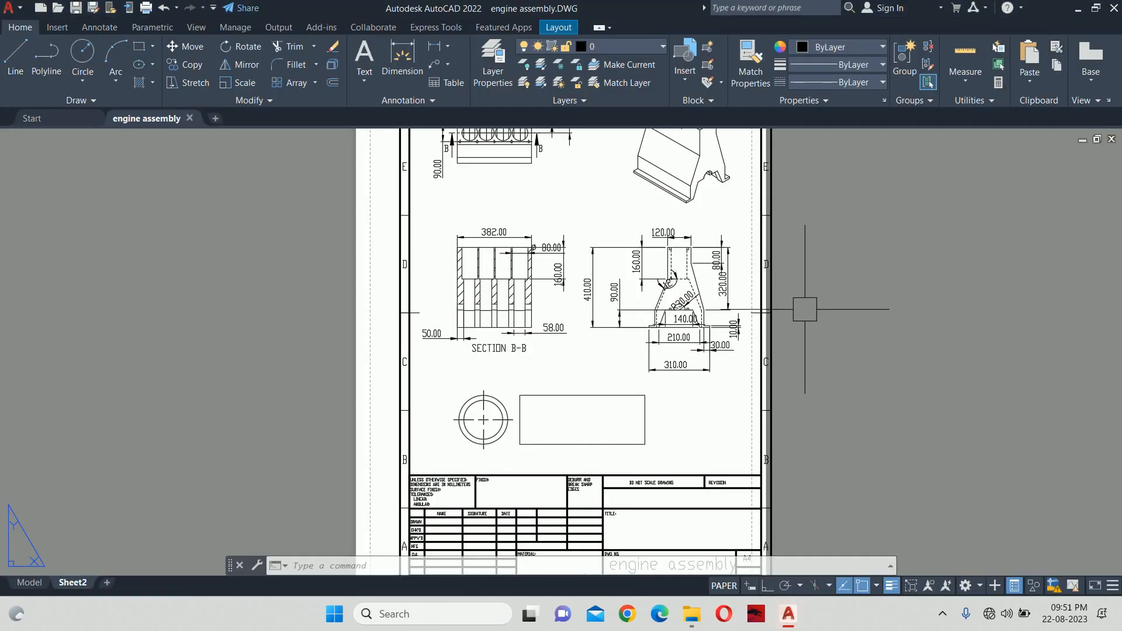
# Display the DWG's model space in AutoCAD and turn off the lineweight display
pyautogui.scroll(-3, 777, 308)
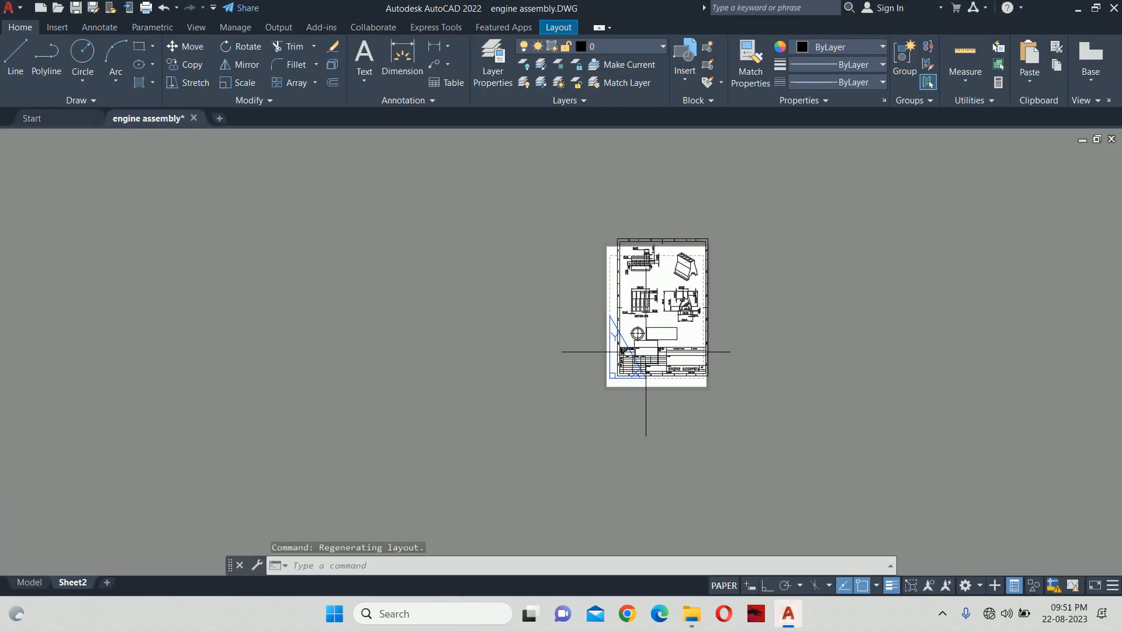
pyautogui.click(28, 583)
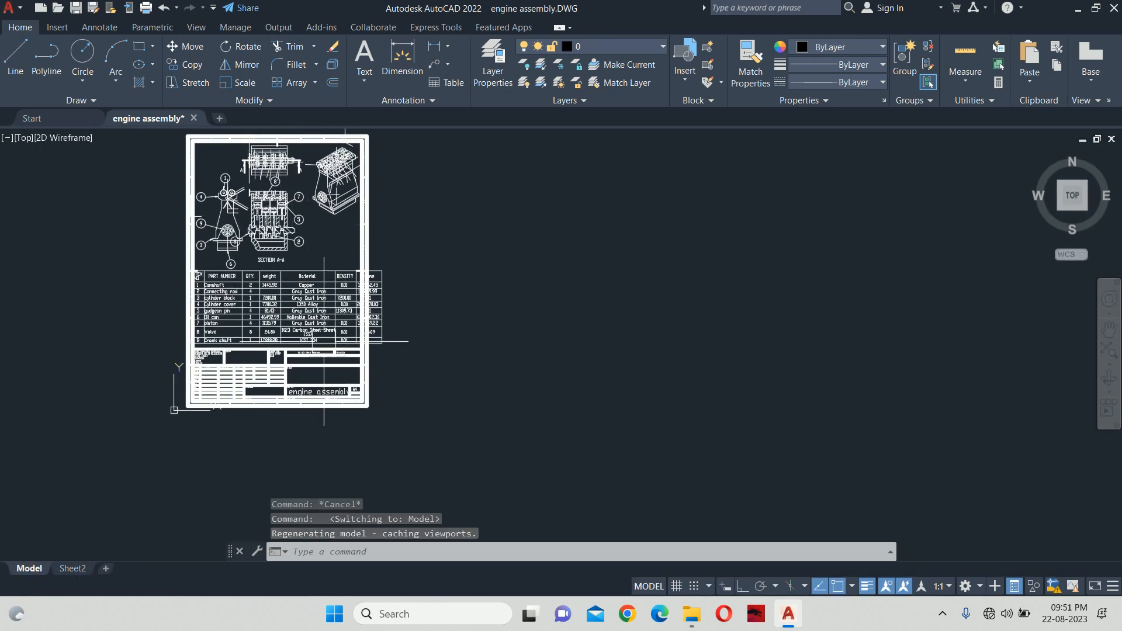
pyautogui.click(866, 586)
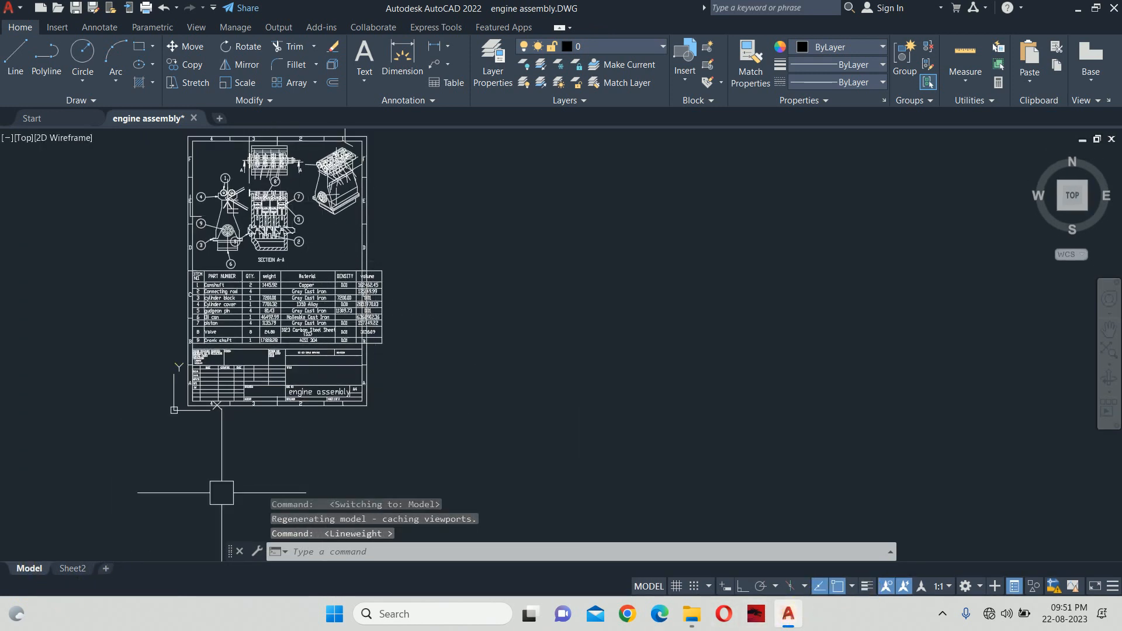
# Copy all the drawing objects on the Sheet2 layout, including the sheet border and title block
pyautogui.click(73, 570)
pyautogui.scroll(3, 672, 333)
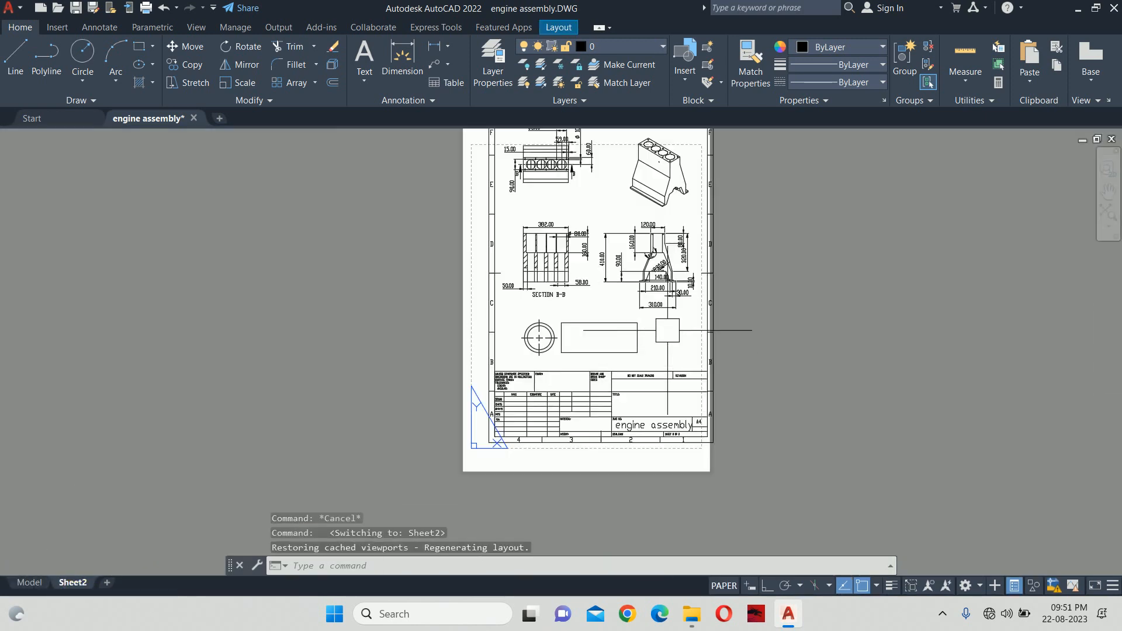
pyautogui.moveTo(652, 329); pyautogui.dragTo(655, 391, button='middle')
pyautogui.moveTo(655, 391); pyautogui.dragTo(656, 401)
pyautogui.scroll(4, 558, 220)
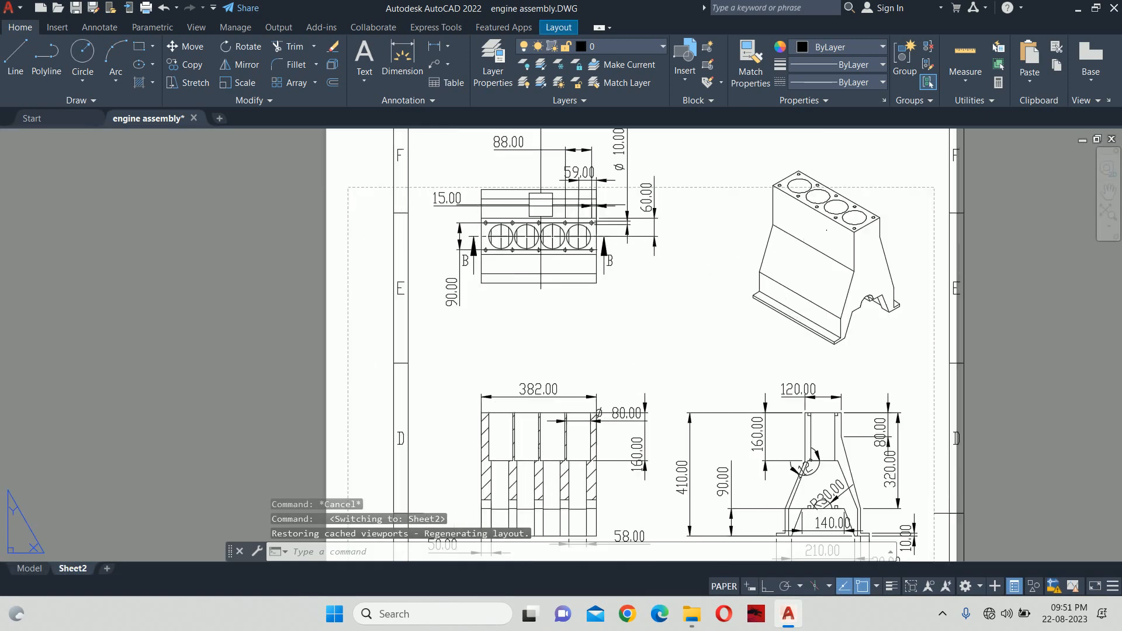
pyautogui.scroll(-2, 528, 204)
pyautogui.scroll(-4, 558, 216)
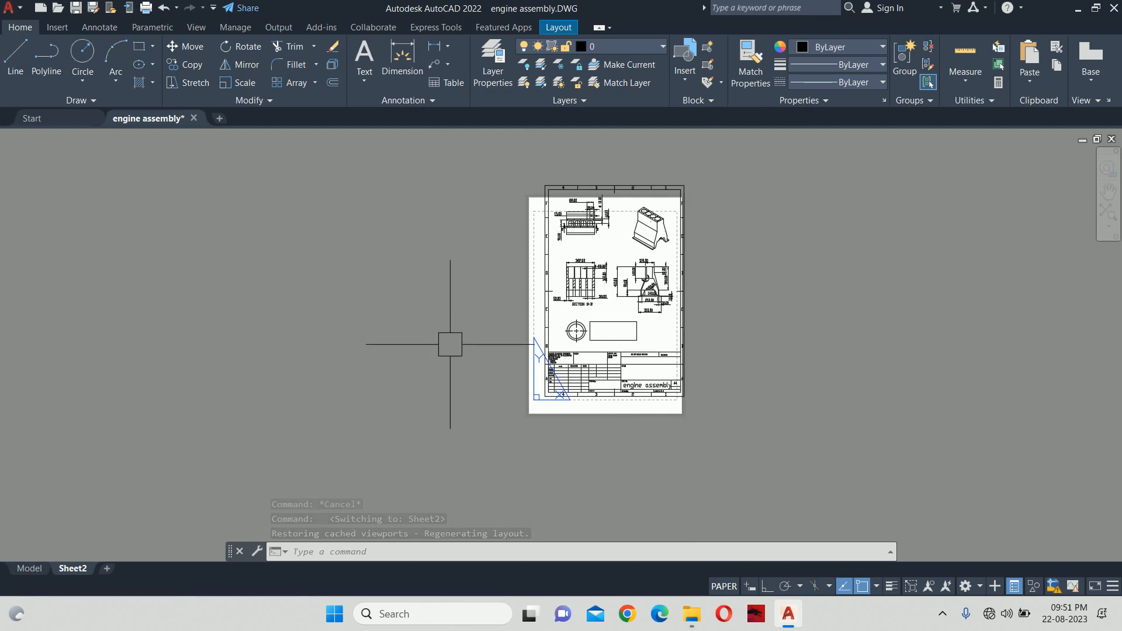
pyautogui.click(505, 173)
pyautogui.click(857, 468)
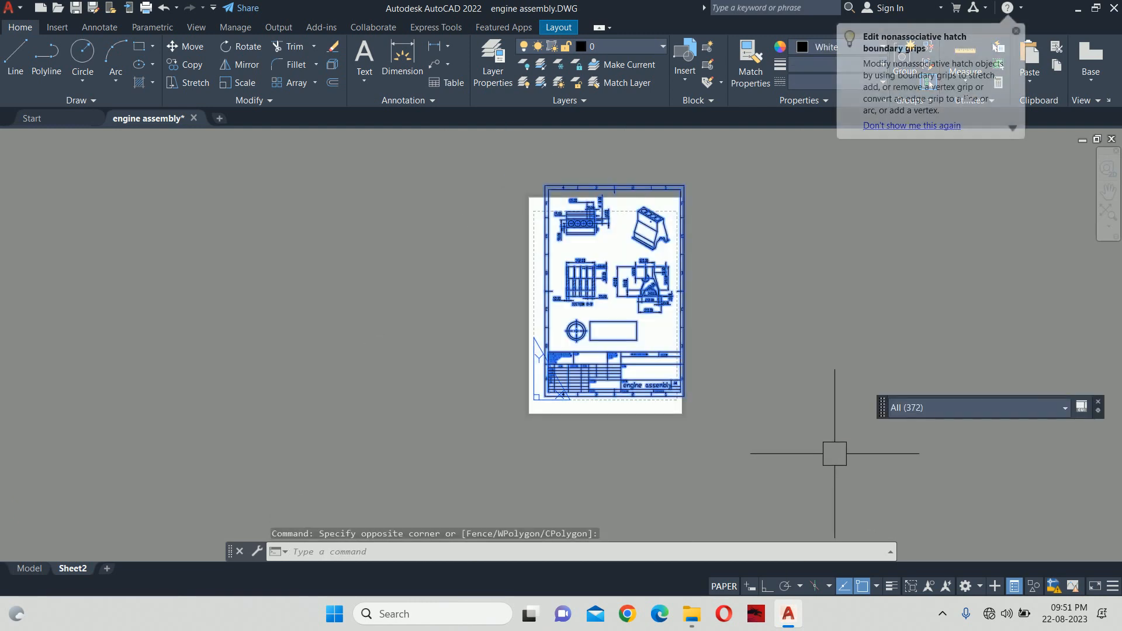
pyautogui.hotkey('ctrl', 'c')
# Paste the copied Sheet2 drawing into model space beside the engine assembly sheet, leaving a gap between them
pyautogui.click(26, 569)
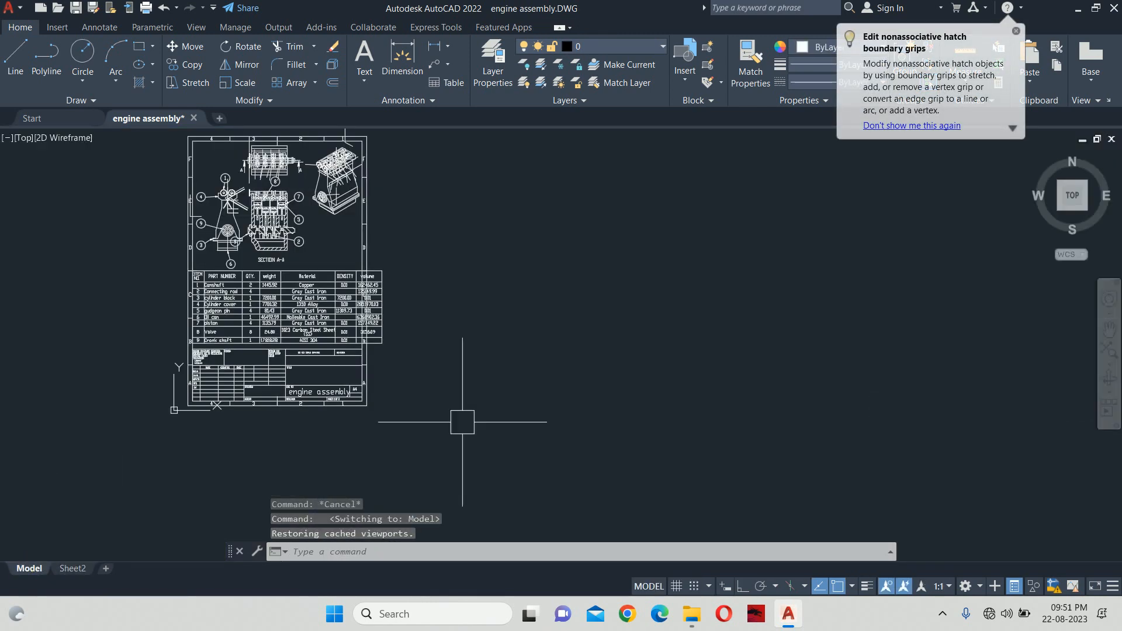
pyautogui.hotkey('ctrl', 'v')
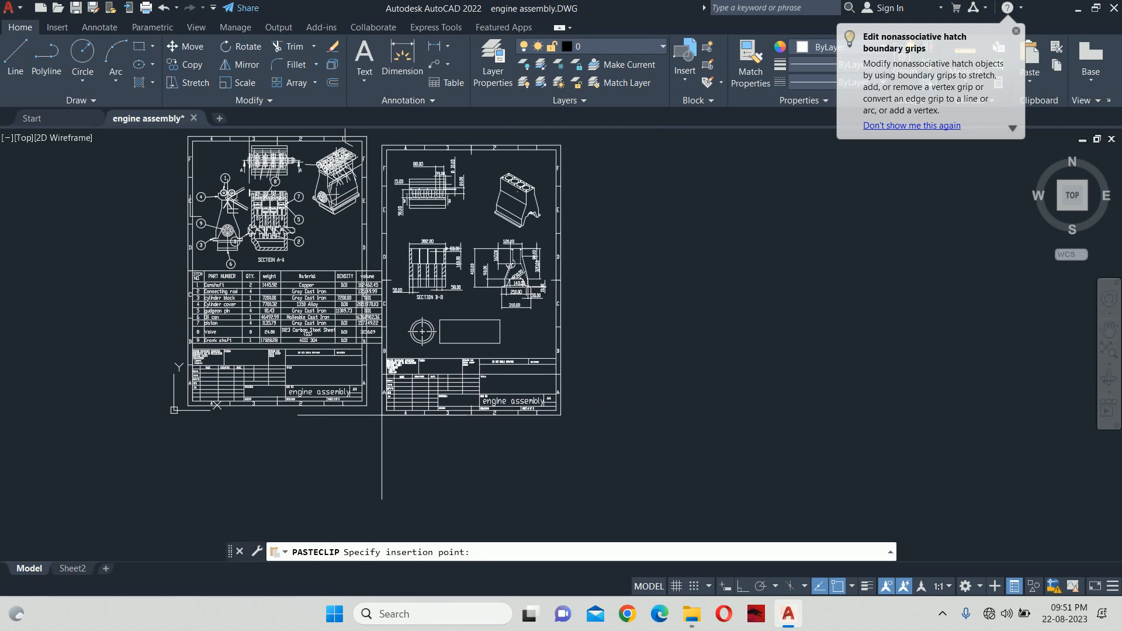
pyautogui.press('Escape')
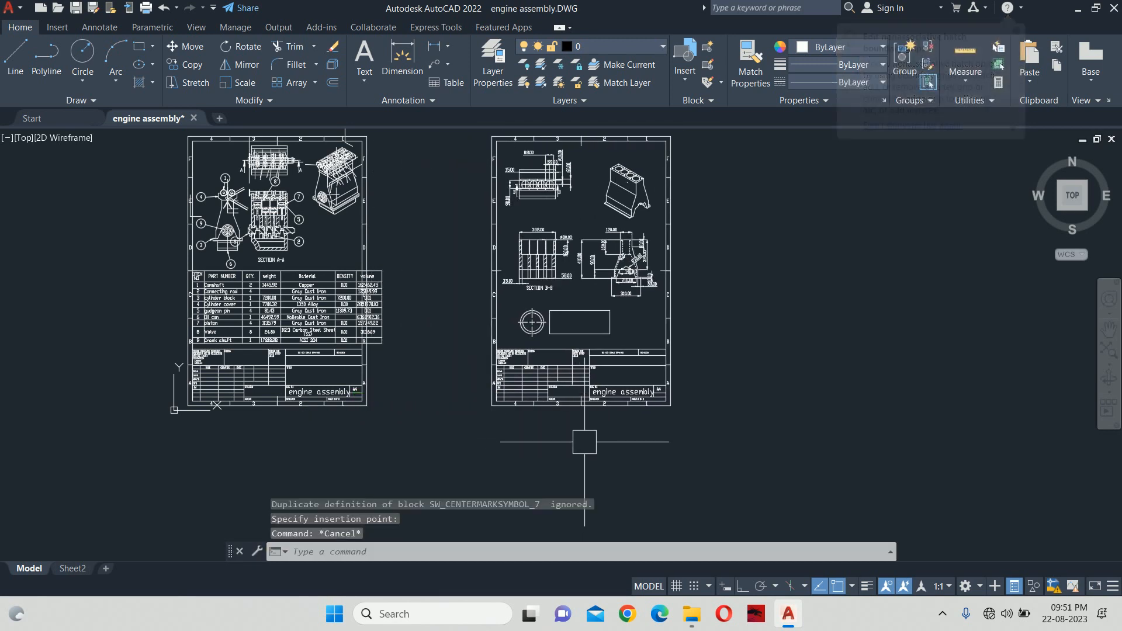
pyautogui.press('Escape')
# Examine the pasted sheet in model space, checking the cylinder block dimensions and the scale in the title block
pyautogui.scroll(5, 561, 245)
pyautogui.scroll(-5, 542, 267)
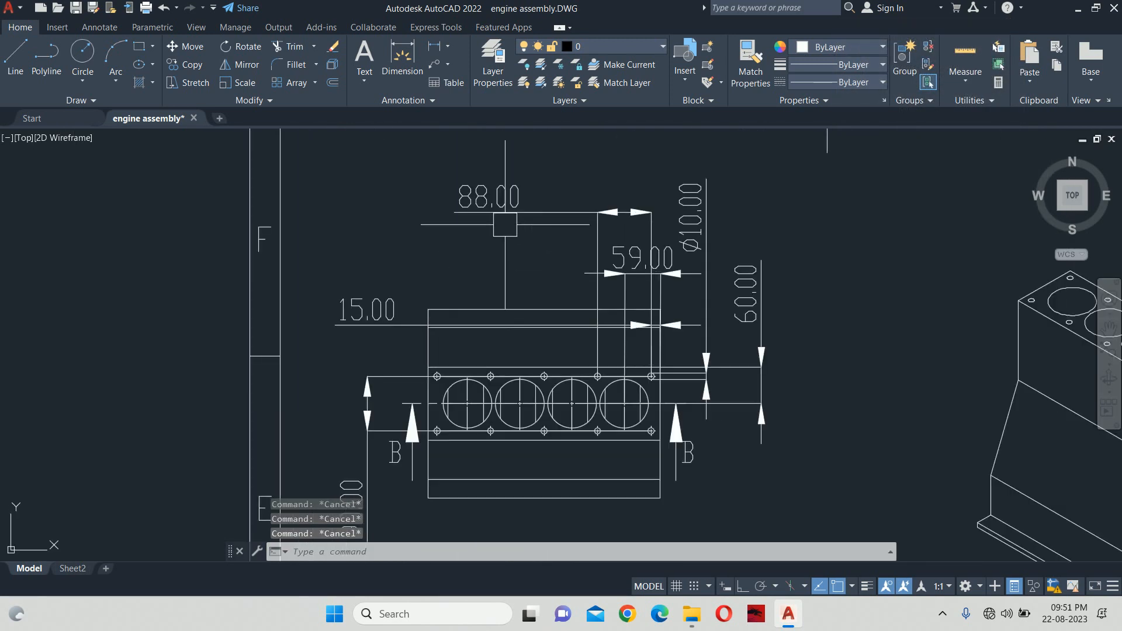
pyautogui.scroll(-3, 530, 318)
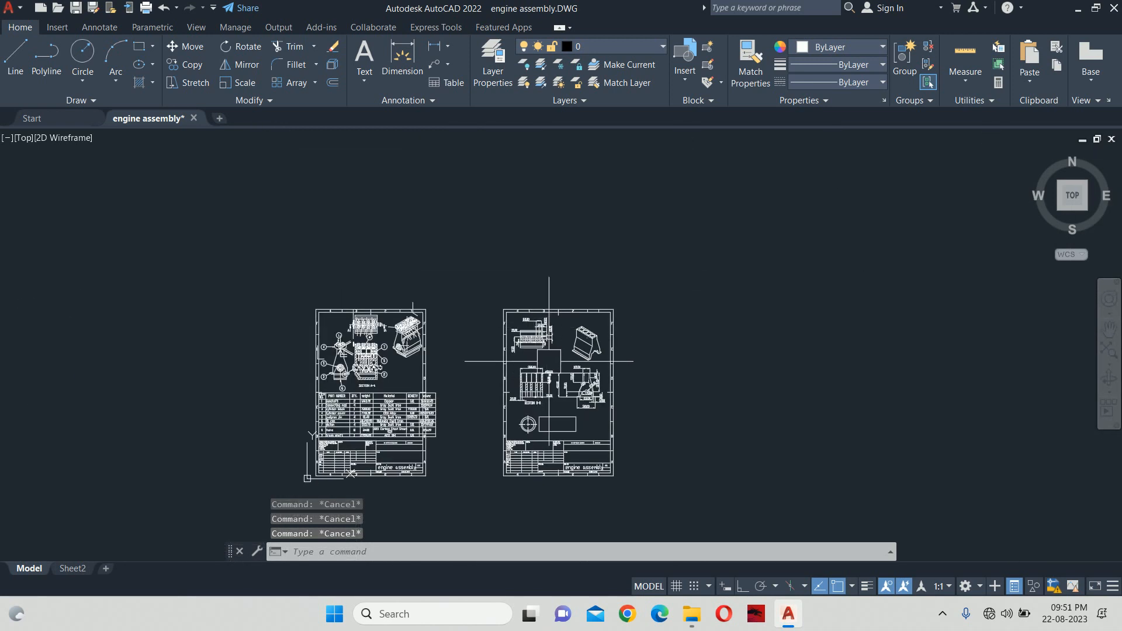
pyautogui.scroll(8, 400, 420)
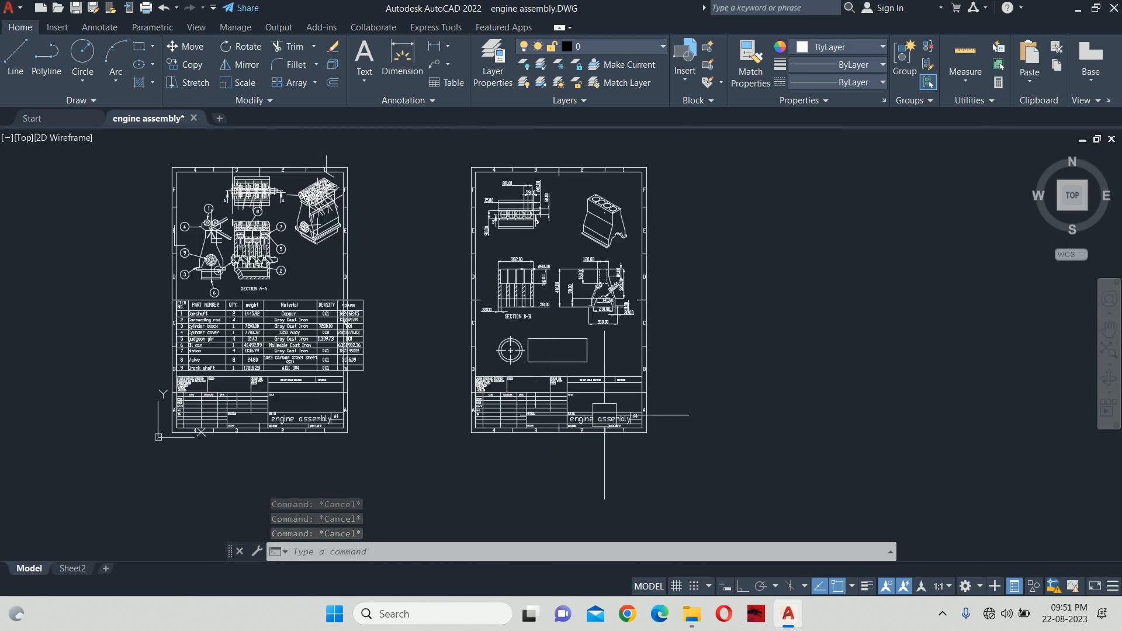
pyautogui.scroll(2, 277, 410)
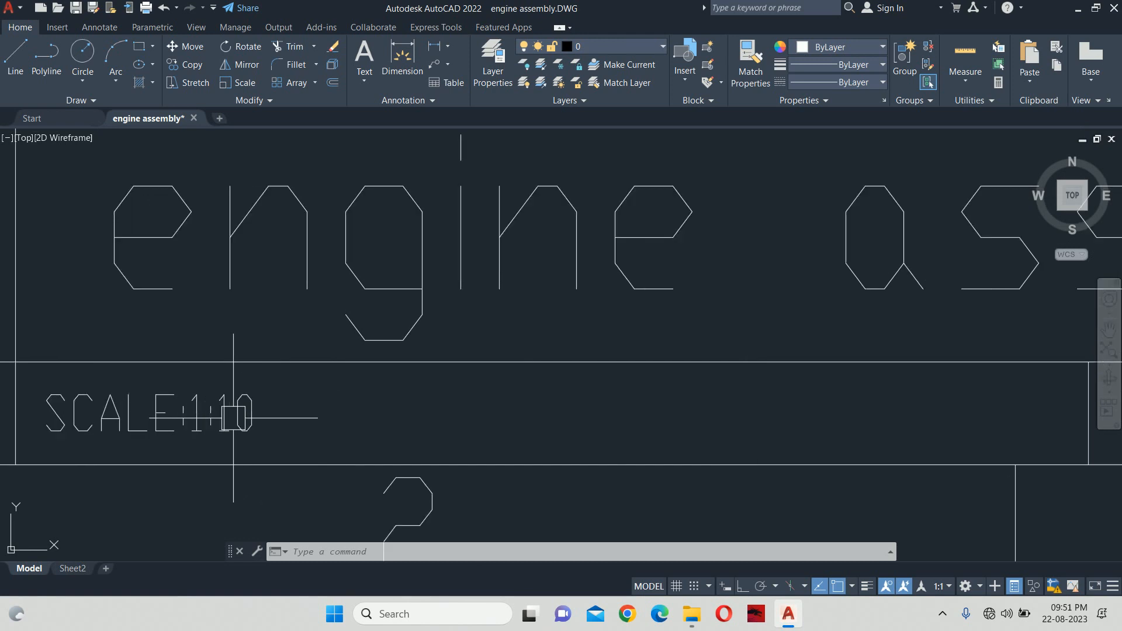
pyautogui.scroll(-8, 327, 418)
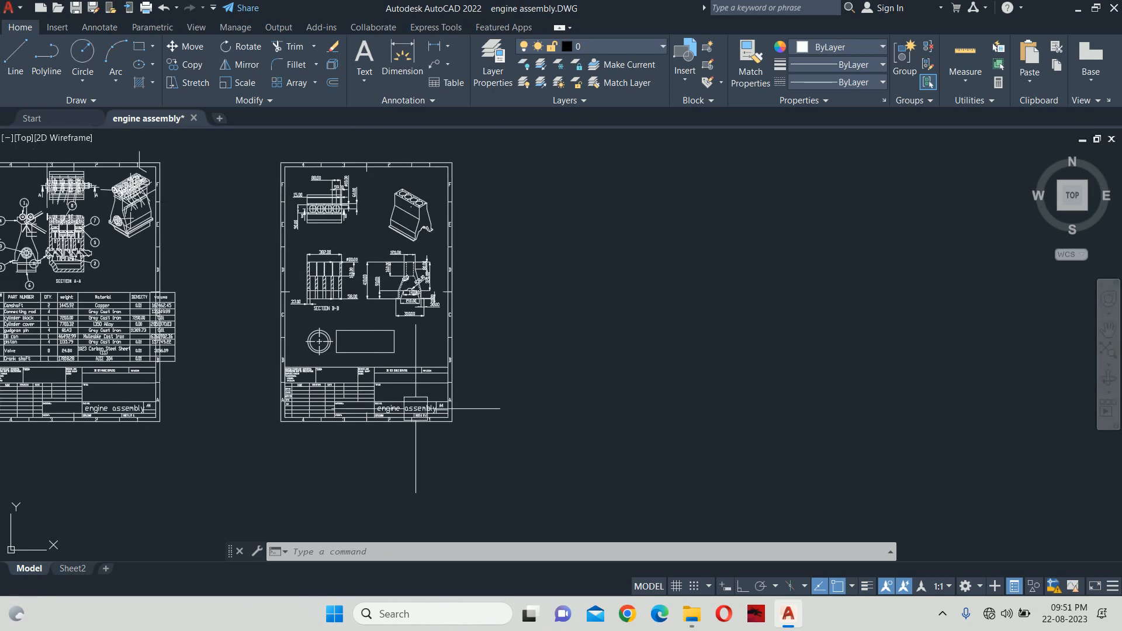
pyautogui.scroll(5, 371, 268)
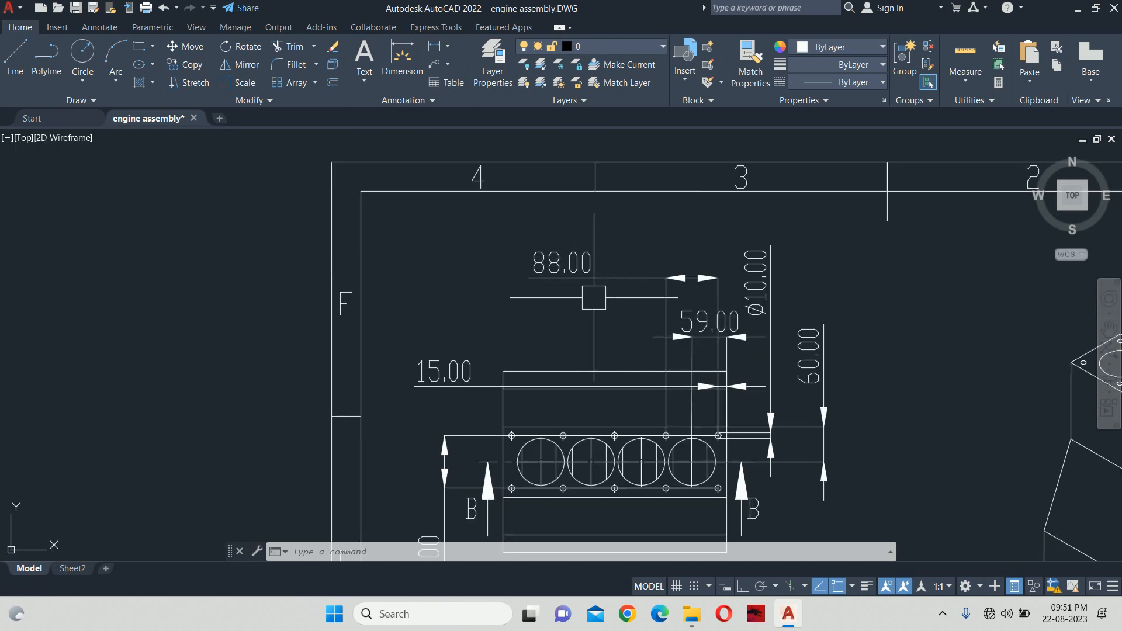
pyautogui.scroll(-3, 585, 297)
pyautogui.moveTo(588, 363); pyautogui.dragTo(567, 274, button='middle')
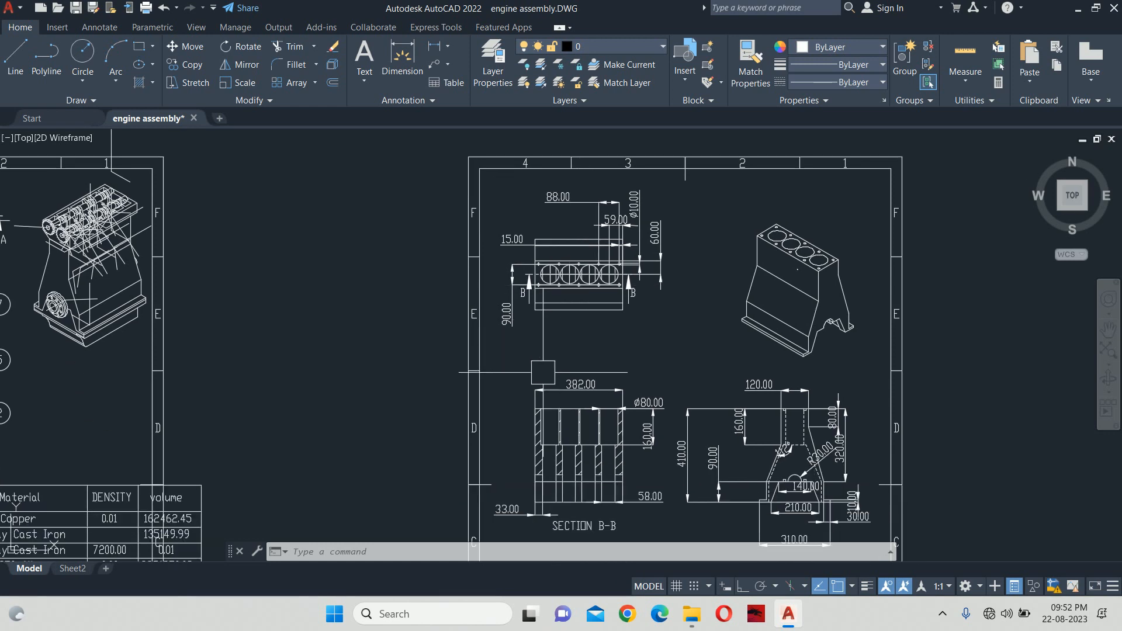
# Draw a horizontal line 120 units long above the side view to compare with its 120 dimension
pyautogui.write('l')
pyautogui.press('Return')
pyautogui.scroll(7, 622, 368)
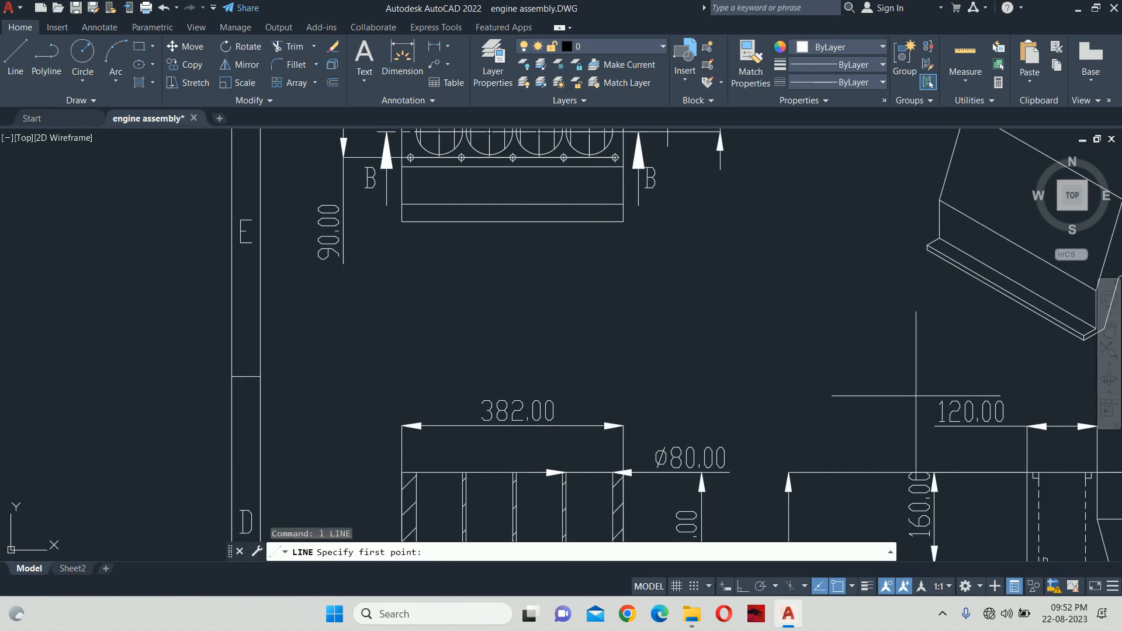
pyautogui.click(551, 278)
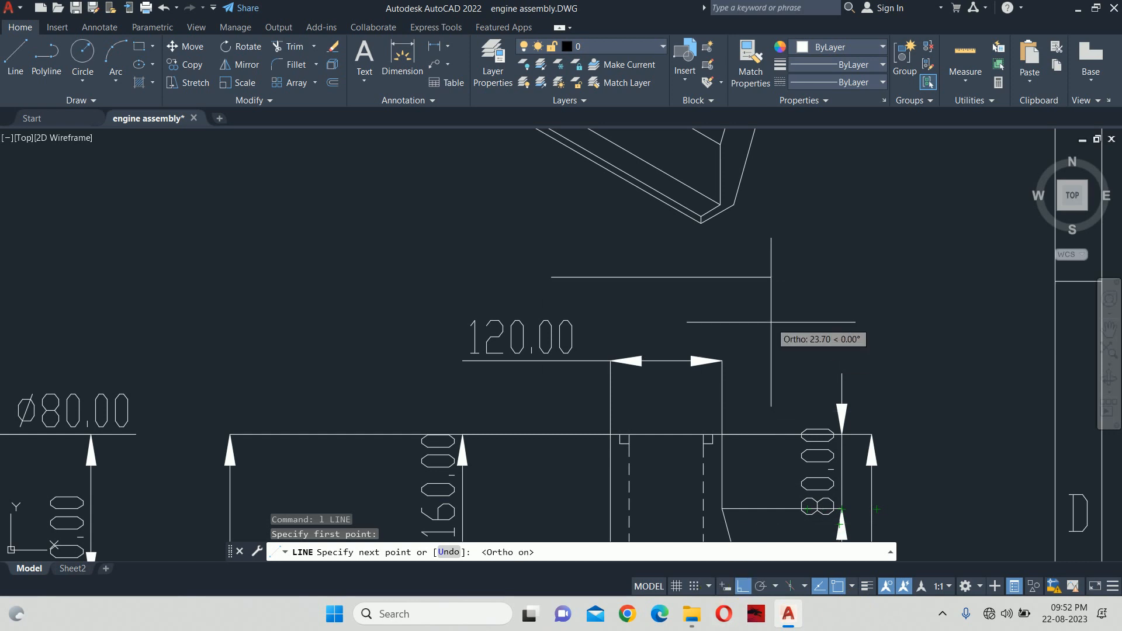
pyautogui.write('120')
pyautogui.press('Return')
pyautogui.press('Escape')
pyautogui.press('Escape')
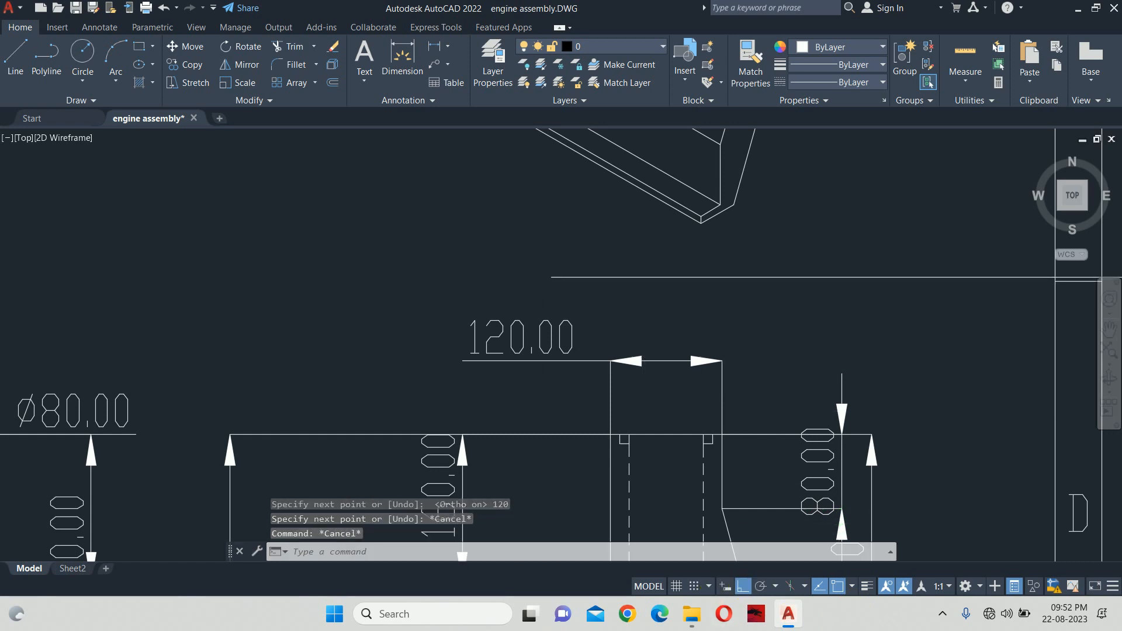
# Erase the 120-unit comparison line above the side view
pyautogui.scroll(-8, 765, 292)
pyautogui.click(767, 287)
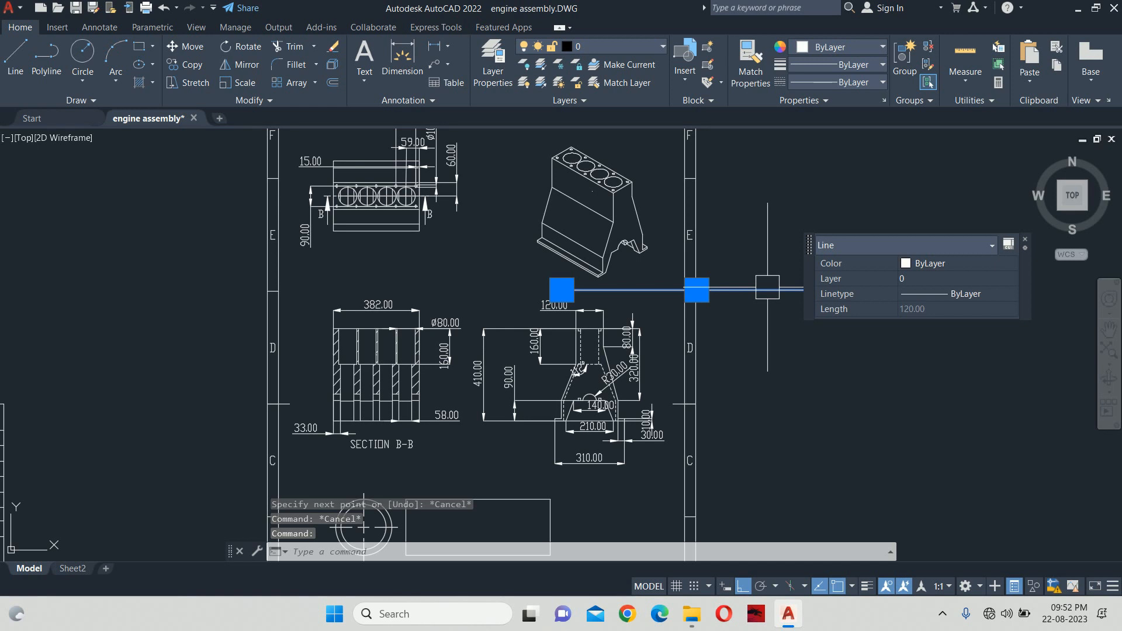
pyautogui.press('Delete')
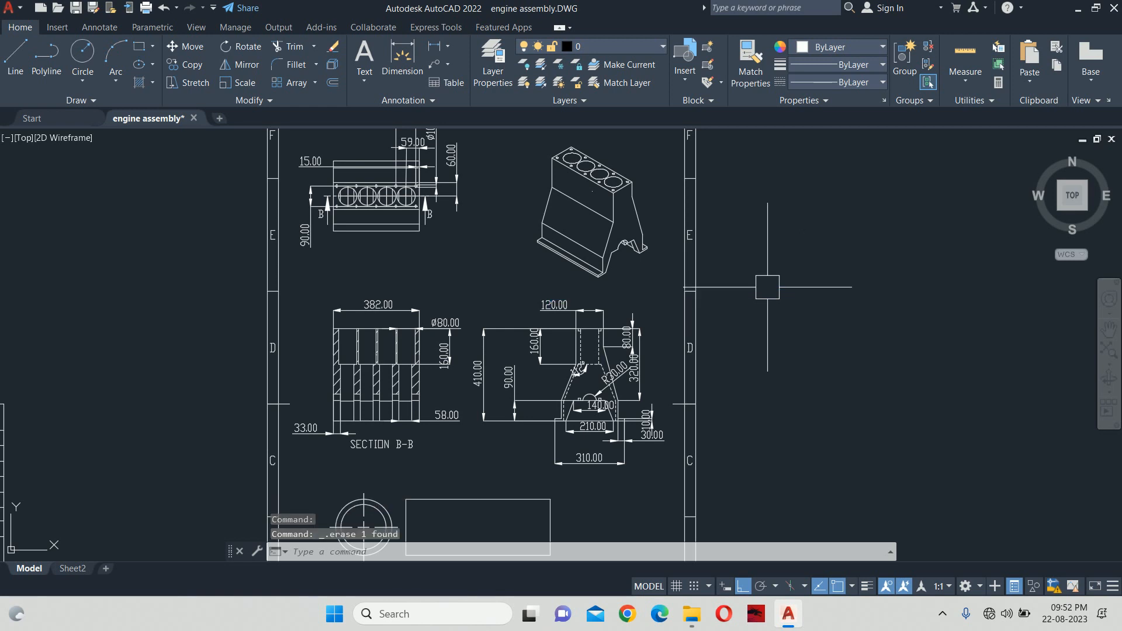
# Scale both sheets together by a factor of 10 about the lower-left corner of the assembly sheet's border
pyautogui.scroll(-5, 646, 316)
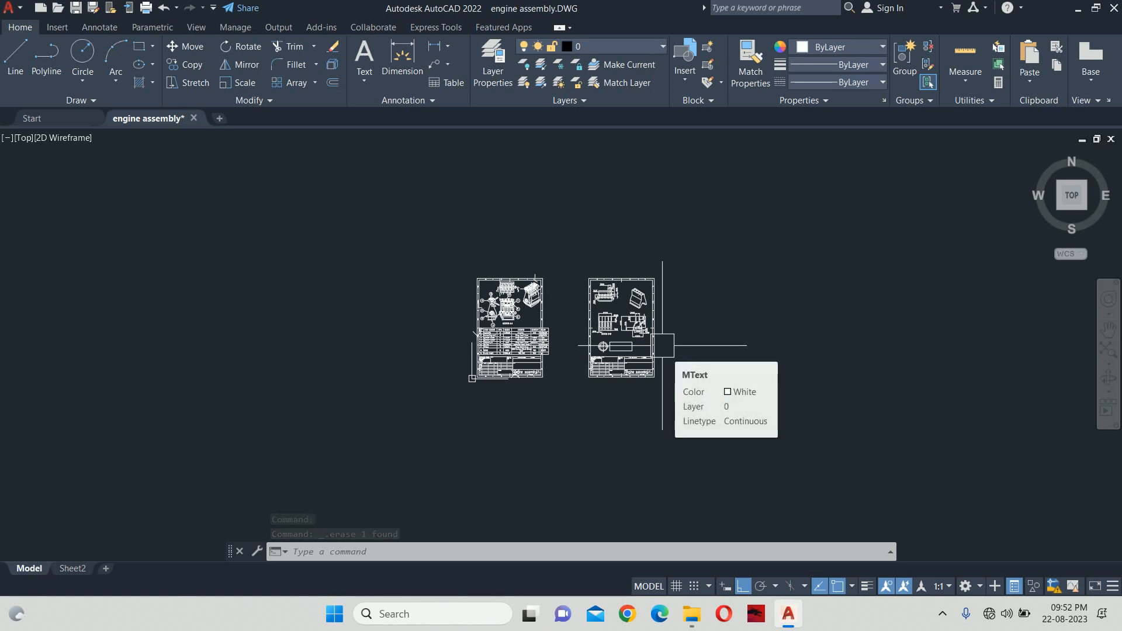
pyautogui.write('sc')
pyautogui.press('Return')
pyautogui.click(431, 232)
pyautogui.click(785, 491)
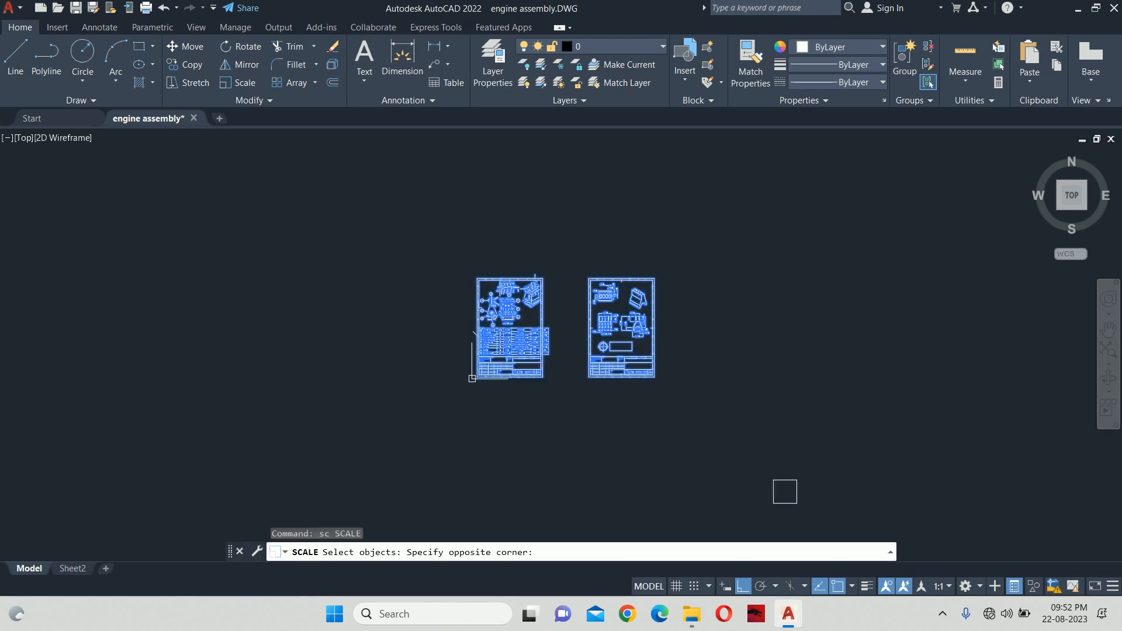
pyautogui.press('Return')
pyautogui.scroll(10, 468, 385)
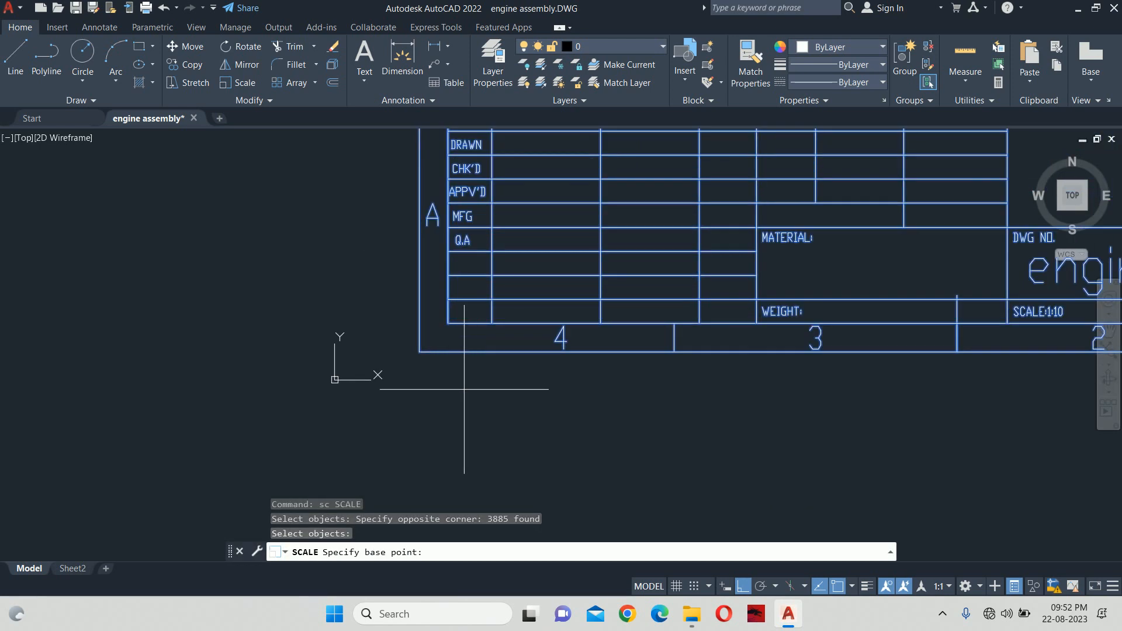
pyautogui.click(419, 352)
pyautogui.write('10')
pyautogui.press('Return')
pyautogui.scroll(-10, 426, 358)
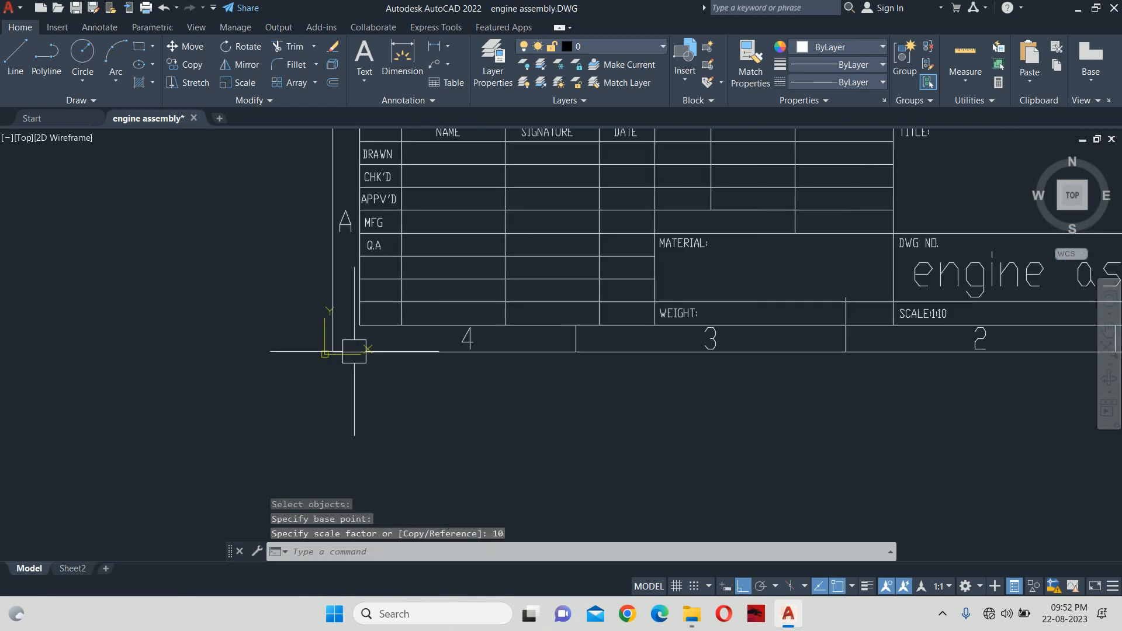
# Open the ISO-25 dimension style for modification and set its decimal separator to a period
pyautogui.moveTo(696, 357); pyautogui.dragTo(483, 399, button='middle')
pyautogui.scroll(5, 691, 330)
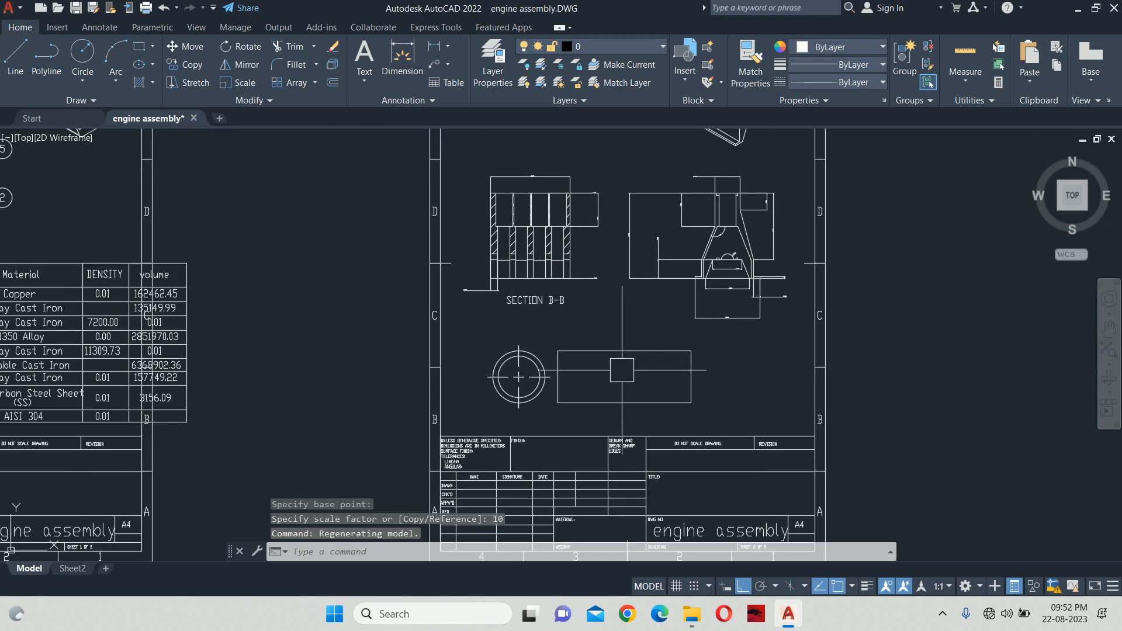
pyautogui.moveTo(557, 254); pyautogui.dragTo(558, 369, button='middle')
pyautogui.scroll(5, 557, 369)
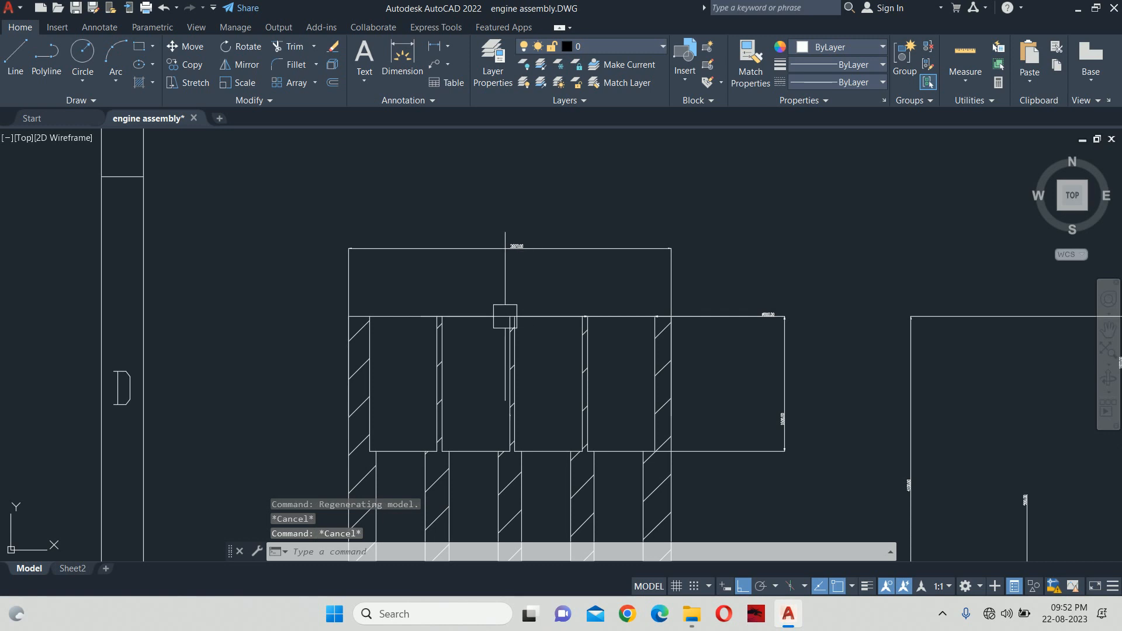
pyautogui.press('Escape')
pyautogui.press('Escape')
pyautogui.write('d')
pyautogui.press('Return')
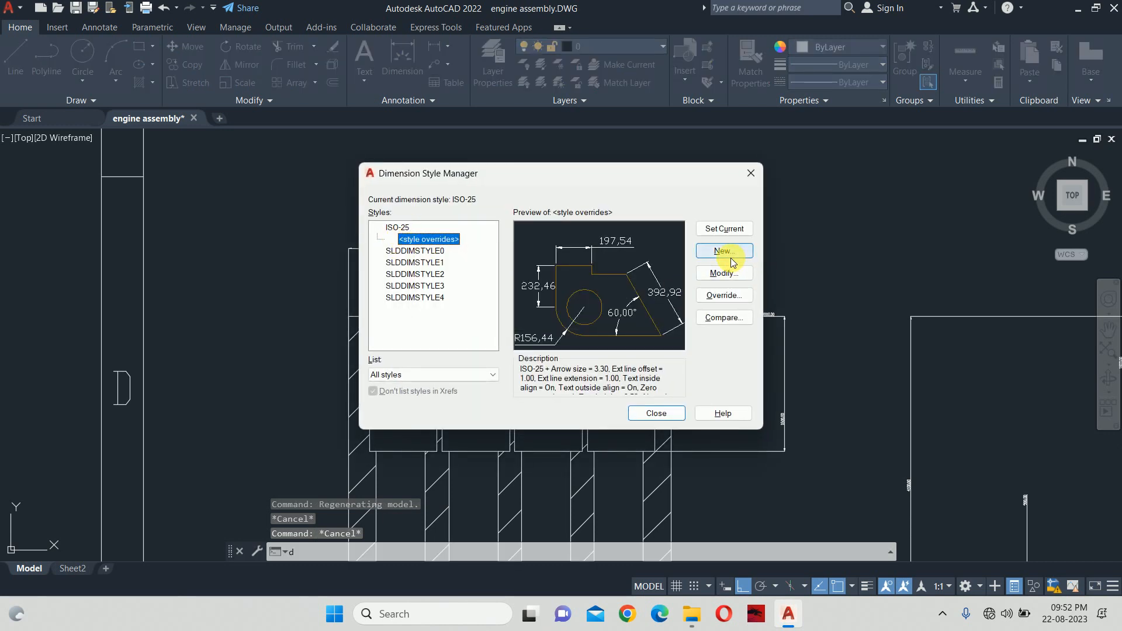
pyautogui.click(403, 228)
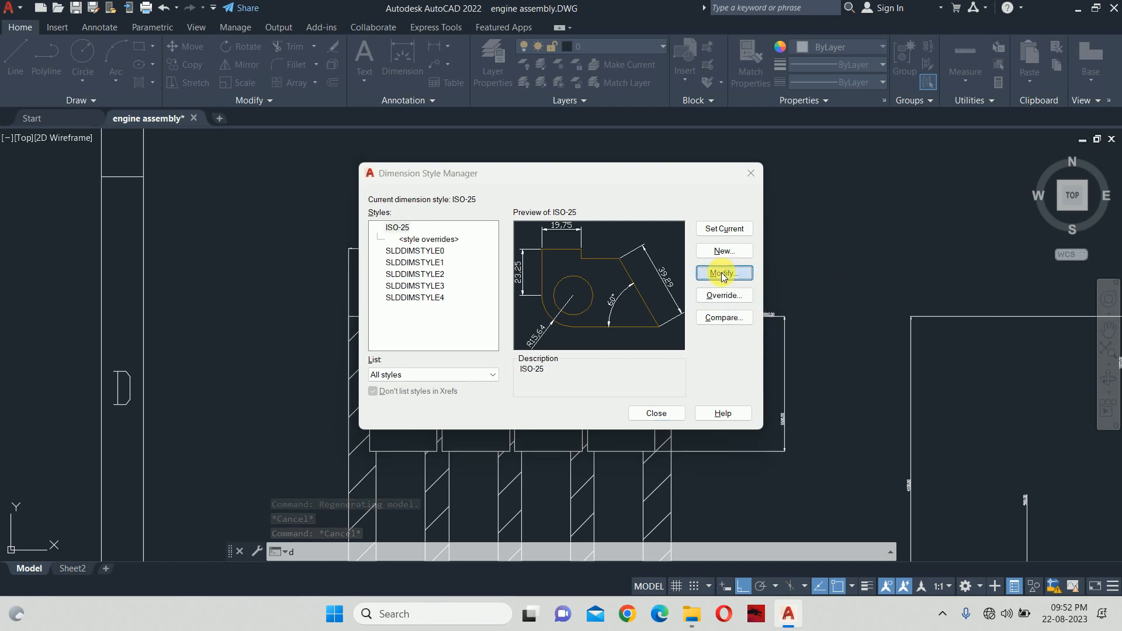
pyautogui.click(724, 274)
pyautogui.click(748, 131)
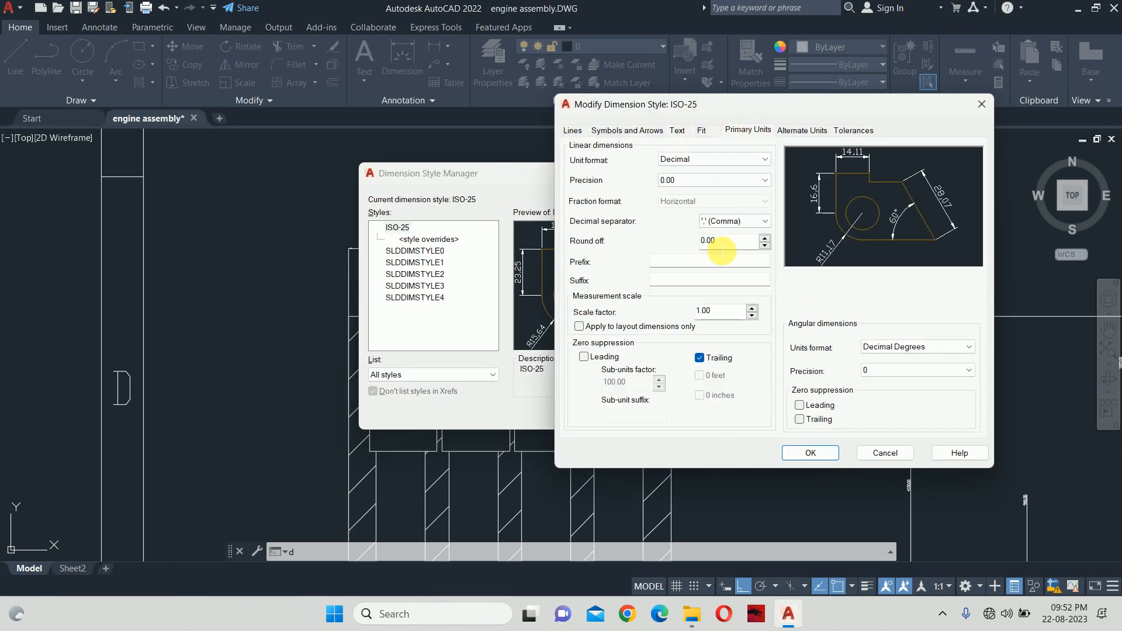
pyautogui.click(730, 220)
pyautogui.click(724, 236)
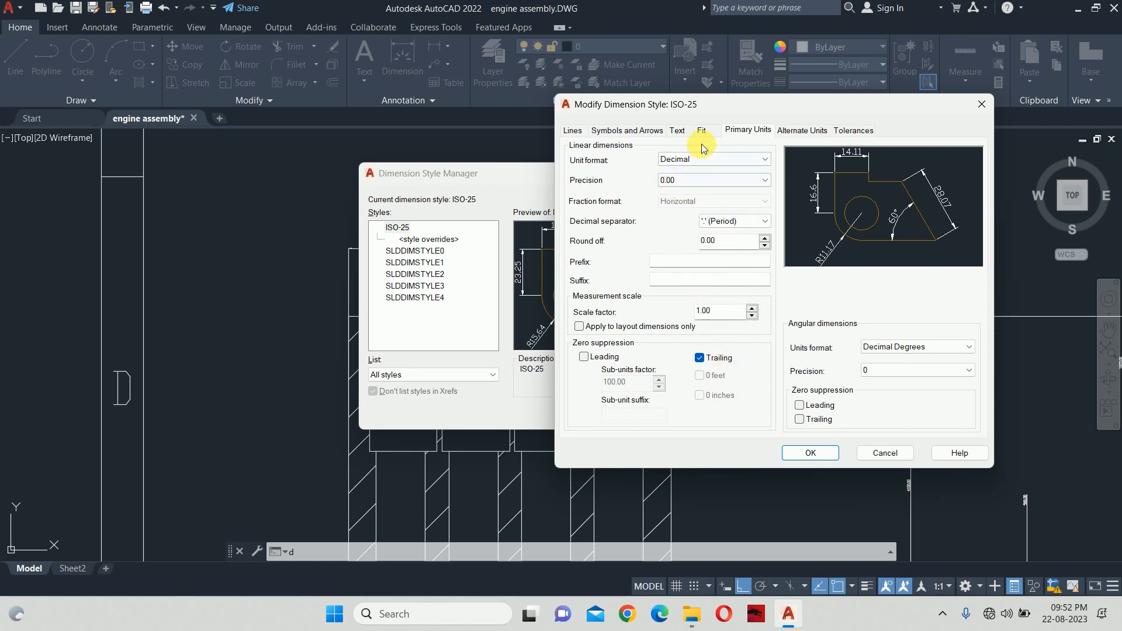
# Set the ISO-25 text height to 20 with centered vertical placement, and set the arrow size to 20
pyautogui.click(679, 131)
pyautogui.doubleClick(727, 233)
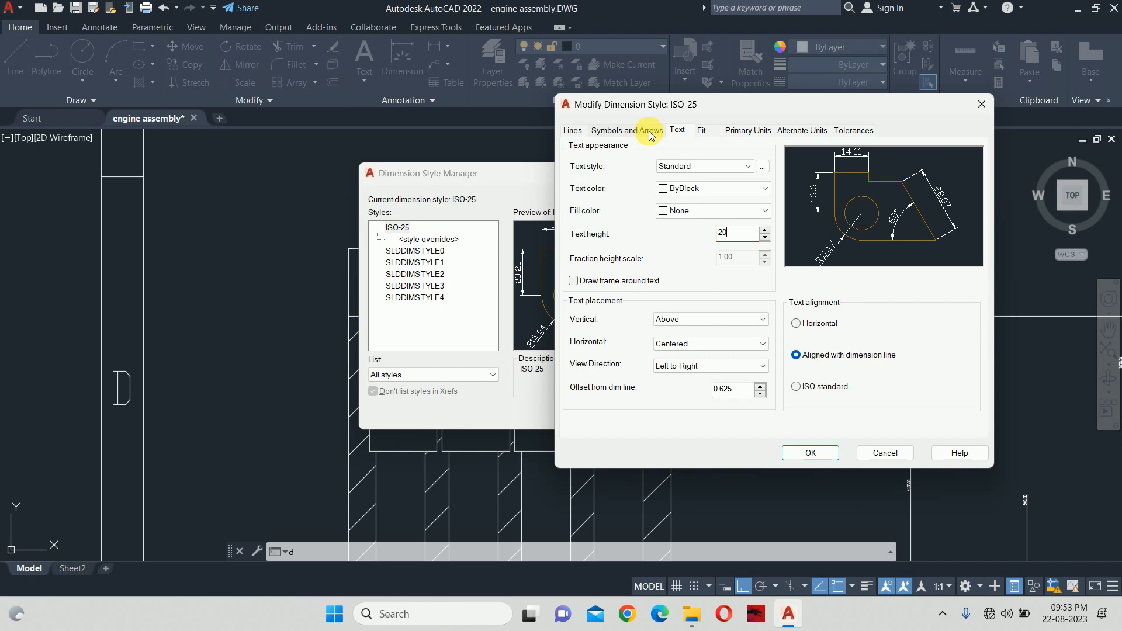
pyautogui.click(606, 131)
pyautogui.click(675, 131)
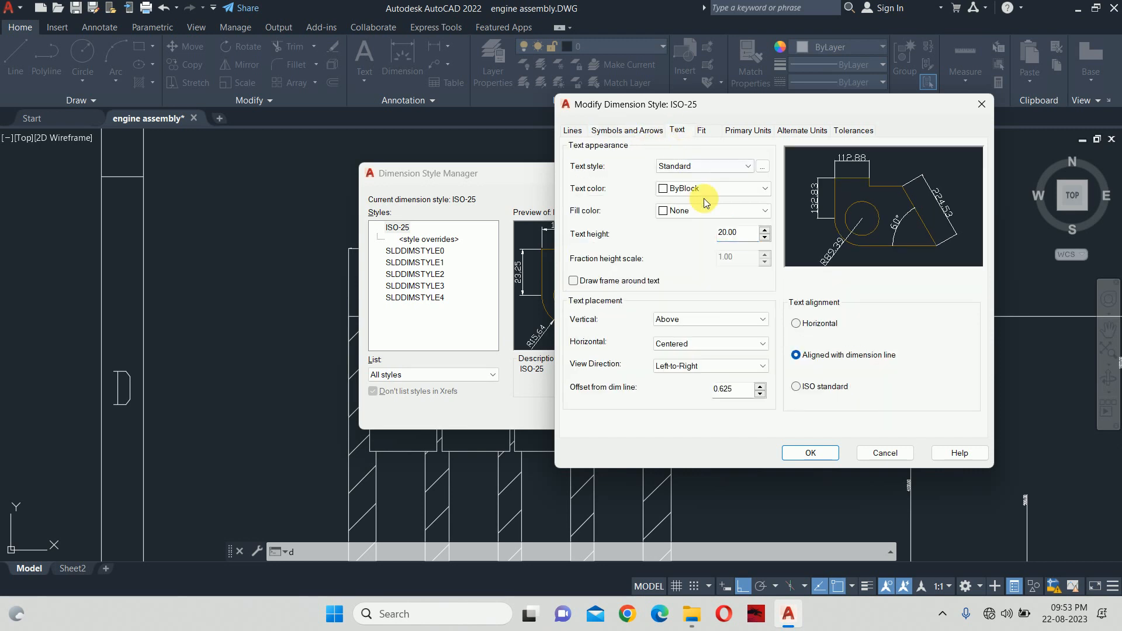
pyautogui.click(676, 319)
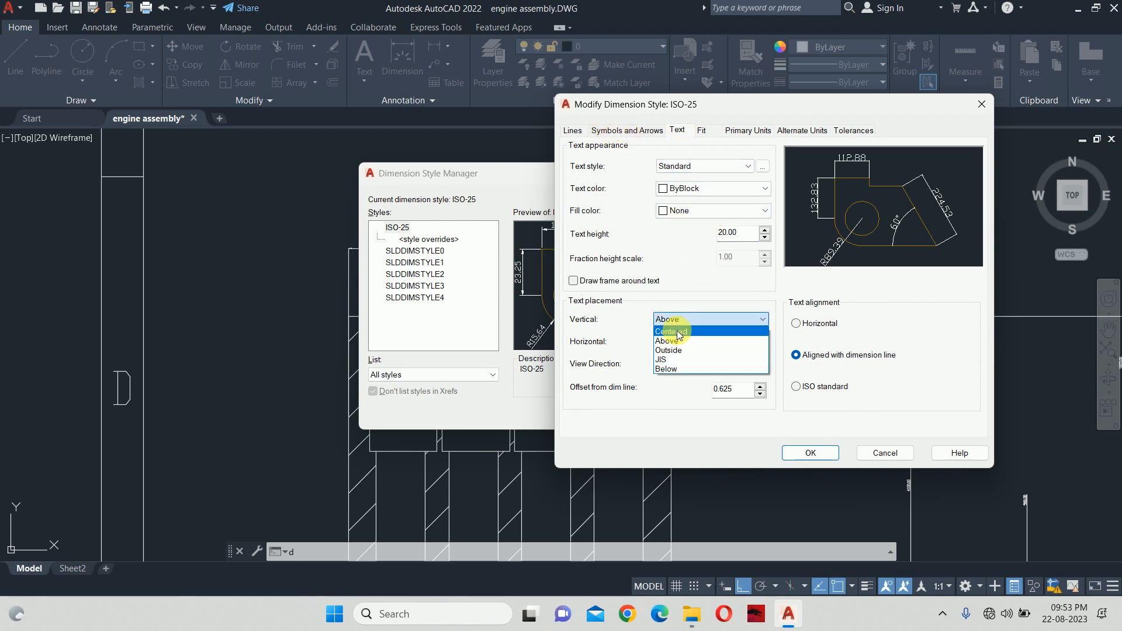
pyautogui.click(672, 328)
pyautogui.click(615, 131)
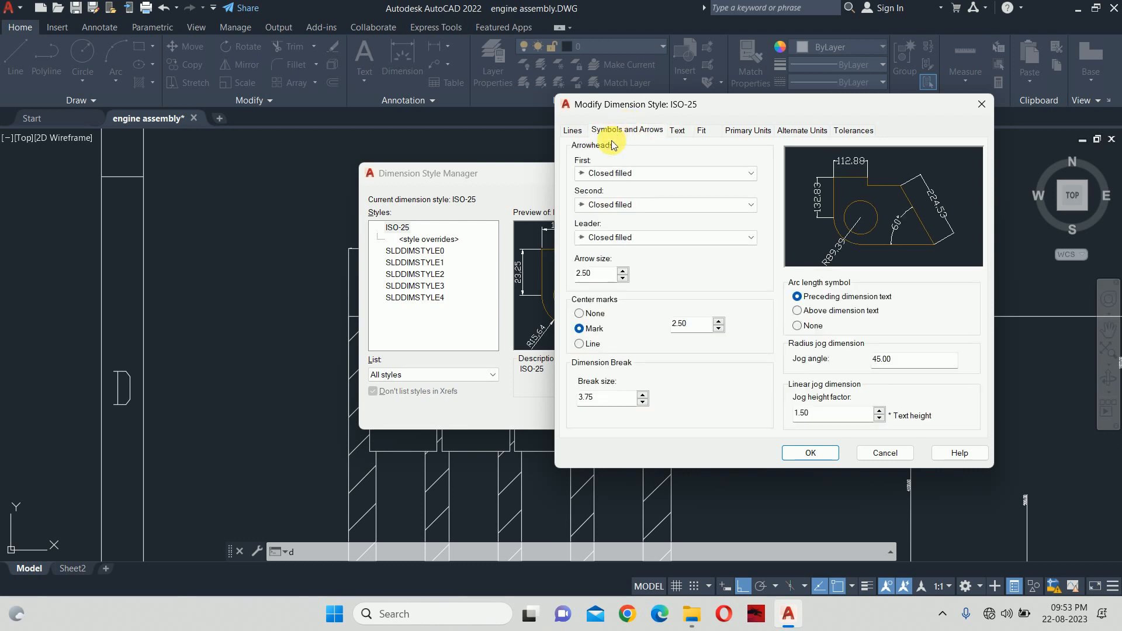
pyautogui.doubleClick(587, 273)
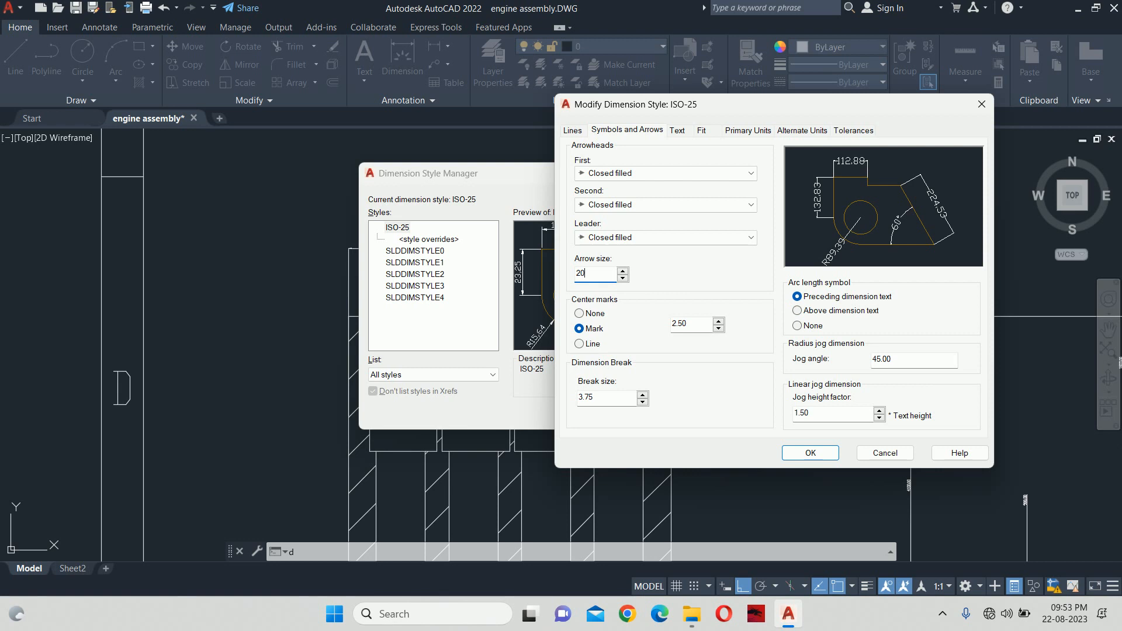
# Set the extension lines to extend 10 beyond dimension lines, with a 10 origin offset and a fixed length of 10, and accept the style
pyautogui.click(573, 131)
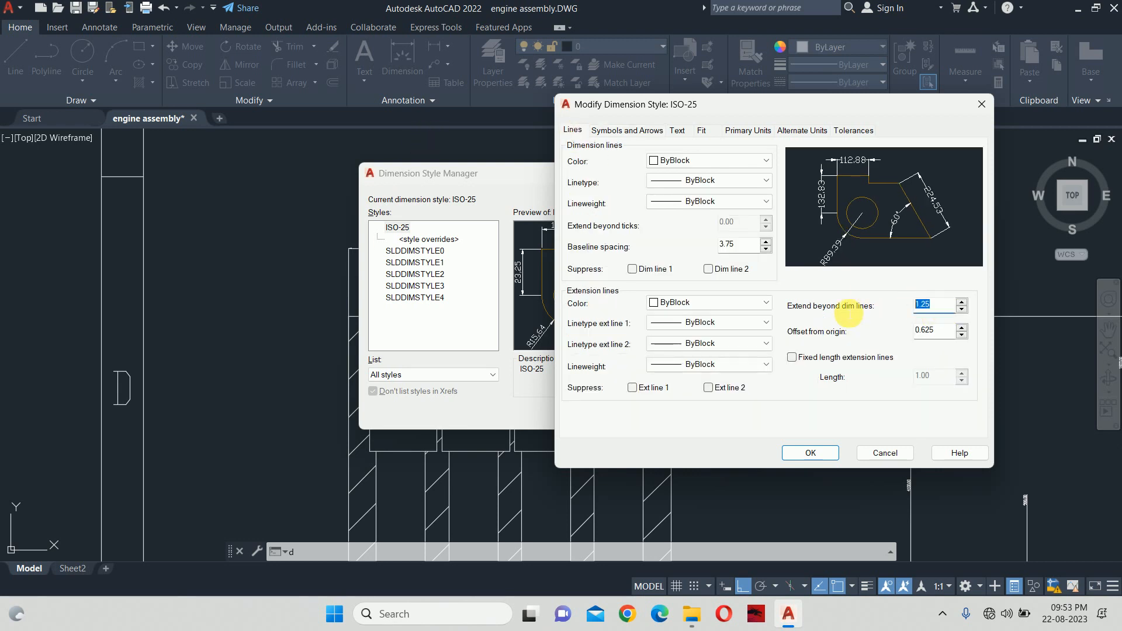
pyautogui.doubleClick(934, 330)
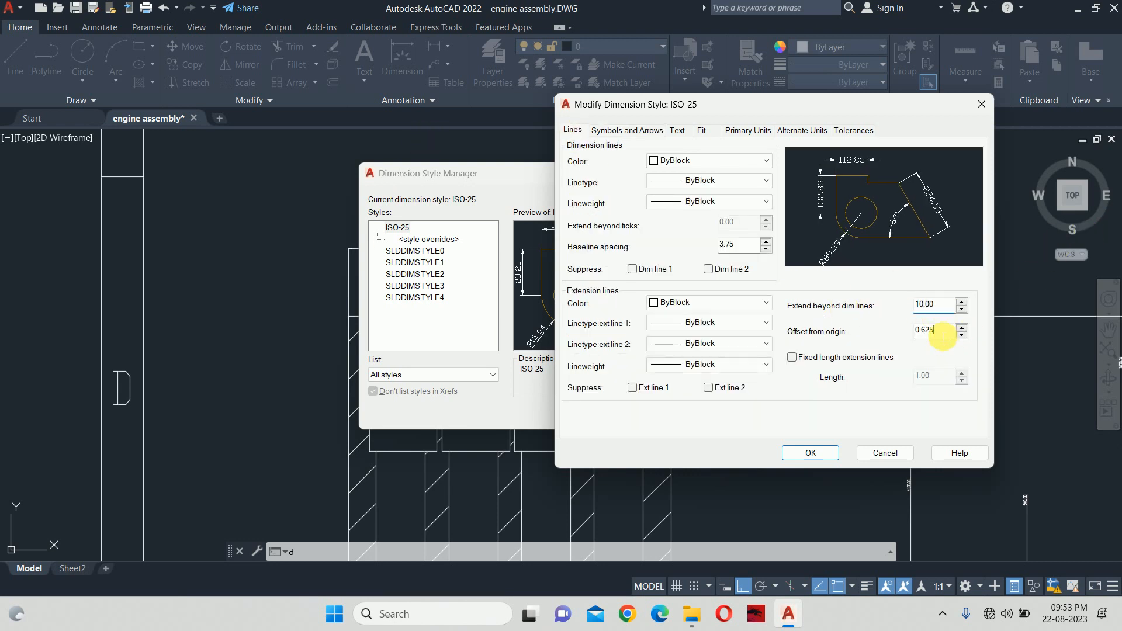
pyautogui.write('10')
pyautogui.click(817, 355)
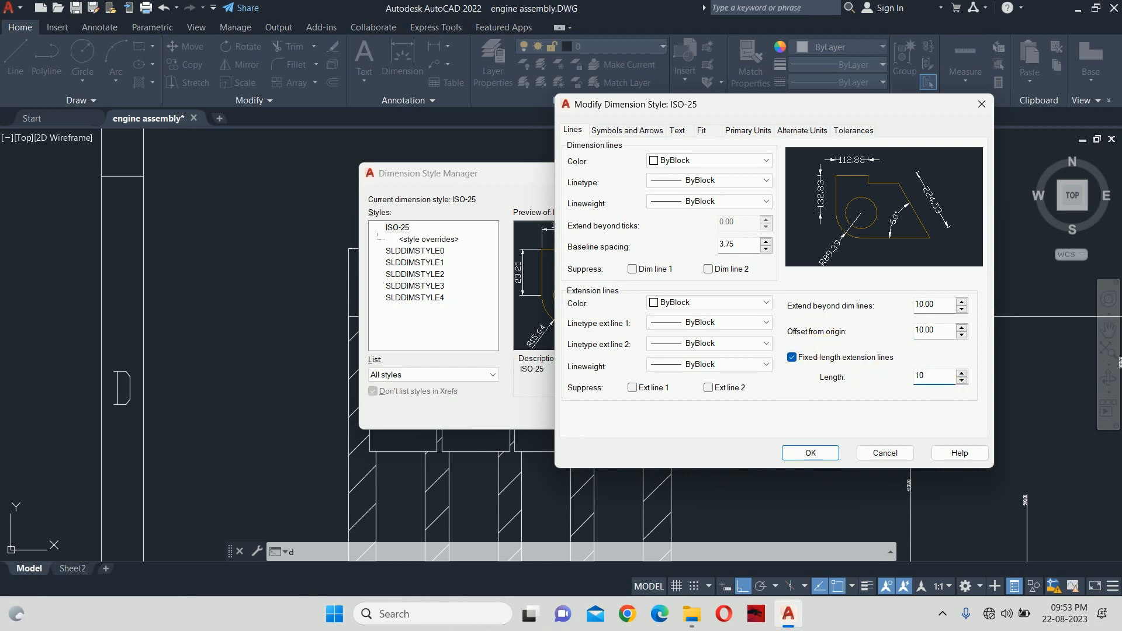
pyautogui.write('10')
pyautogui.click(806, 452)
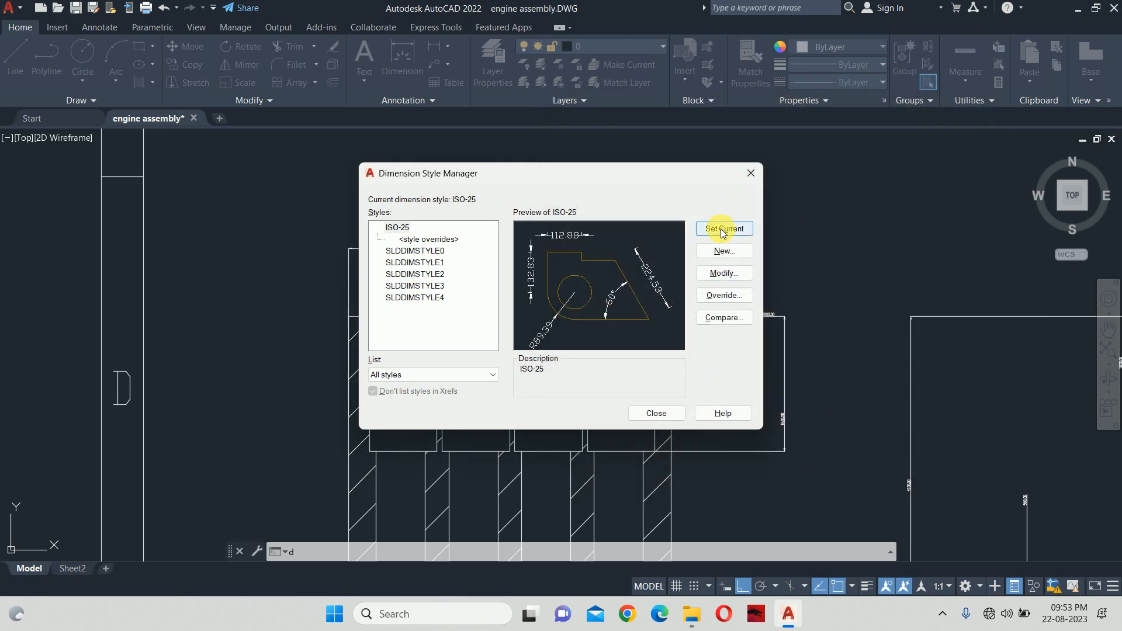
# Make ISO-25 the current dimension style, discarding its overrides, and close the Dimension Style Manager
pyautogui.click(722, 230)
pyautogui.click(516, 309)
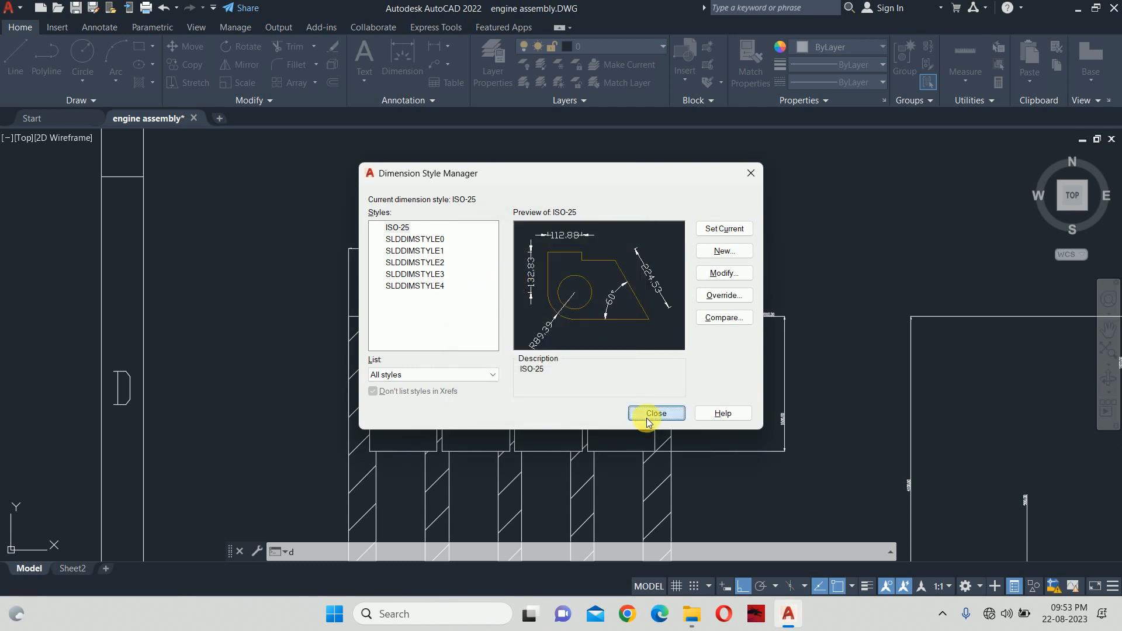
pyautogui.click(647, 418)
# Add a horizontal linear dimension across the top width of the side view, above the existing 120 dimension
pyautogui.scroll(-8, 611, 312)
pyautogui.press('Escape')
pyautogui.press('Escape')
pyautogui.scroll(4, 612, 312)
pyautogui.moveTo(611, 312); pyautogui.dragTo(568, 361, button='middle')
pyautogui.write('d')
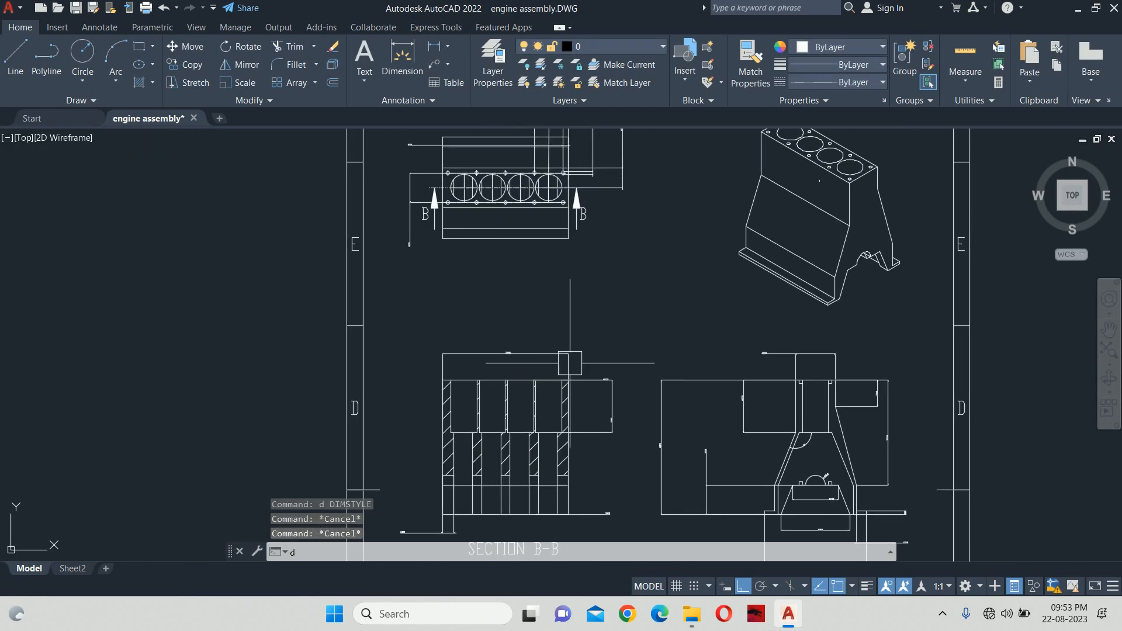
pyautogui.write('li')
pyautogui.press('Return')
pyautogui.scroll(-3, 569, 363)
pyautogui.scroll(8, 711, 382)
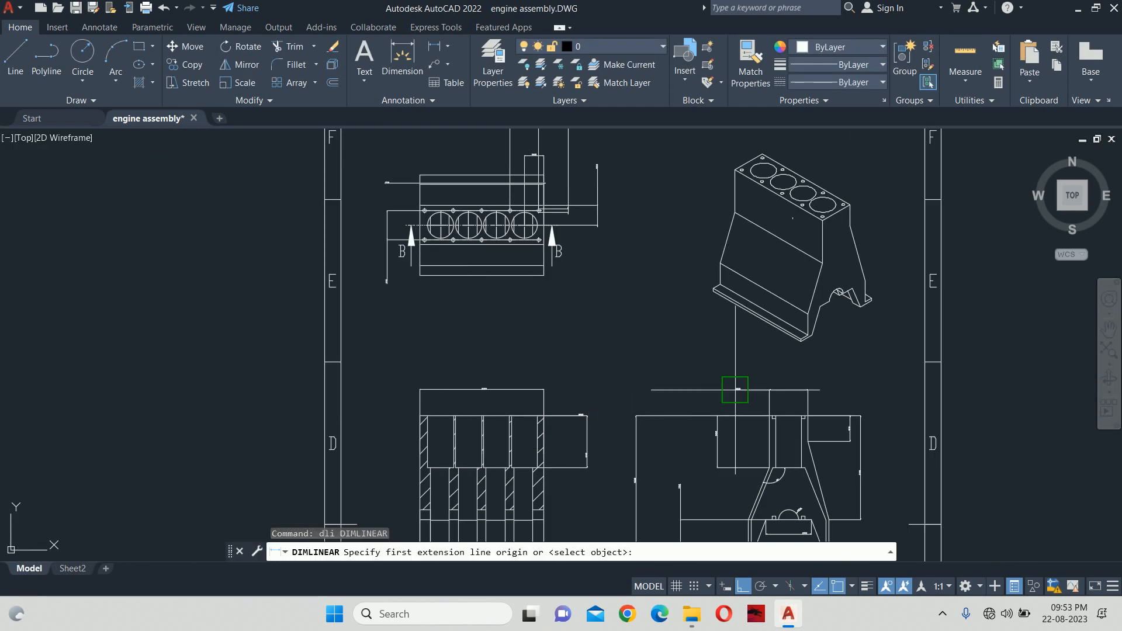
pyautogui.click(712, 413)
pyautogui.click(869, 413)
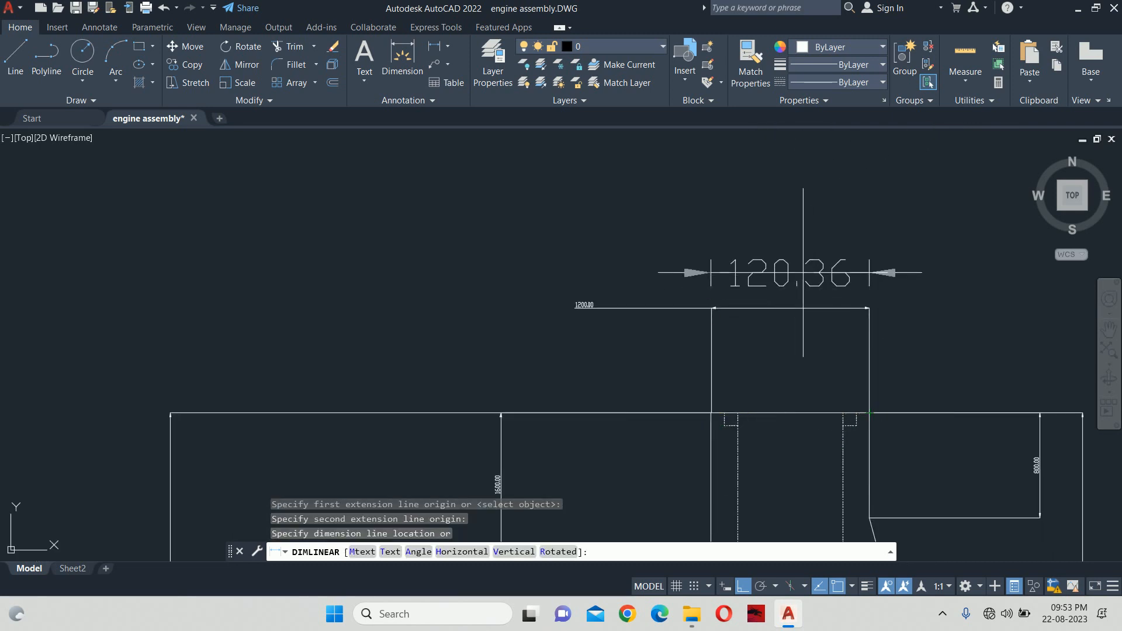
pyautogui.press('Escape')
pyautogui.press('Escape')
pyautogui.press('Escape')
pyautogui.scroll(-3, 710, 296)
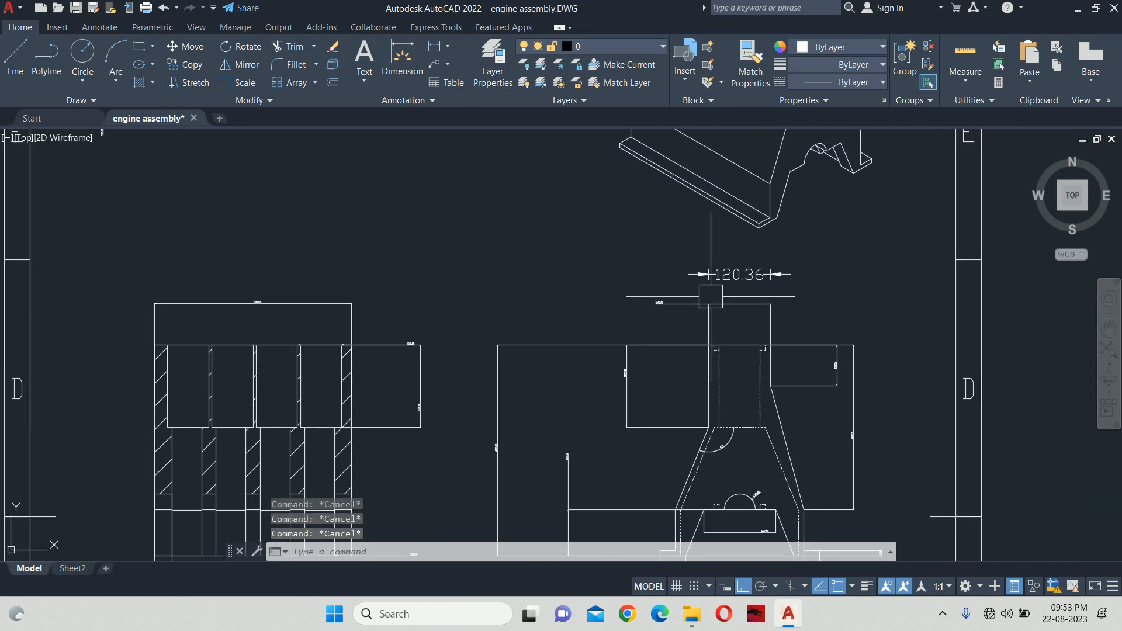
# Match the properties of the new linear dimension onto all objects of both sheets
pyautogui.write('ma')
pyautogui.press('Return')
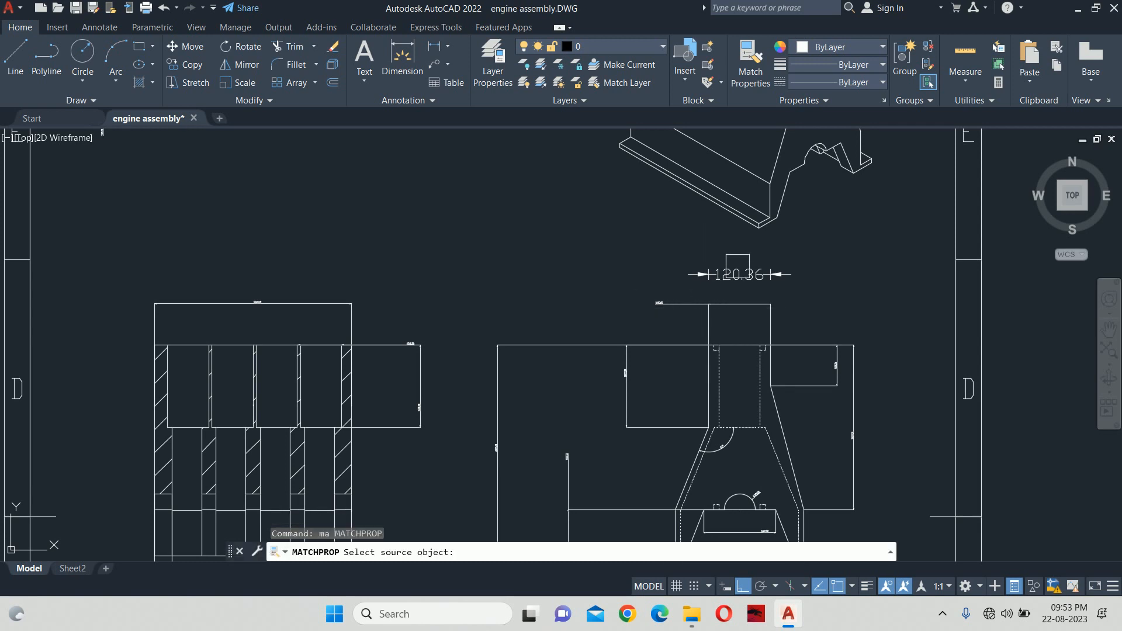
pyautogui.click(740, 268)
pyautogui.scroll(-5, 751, 269)
pyautogui.click(431, 186)
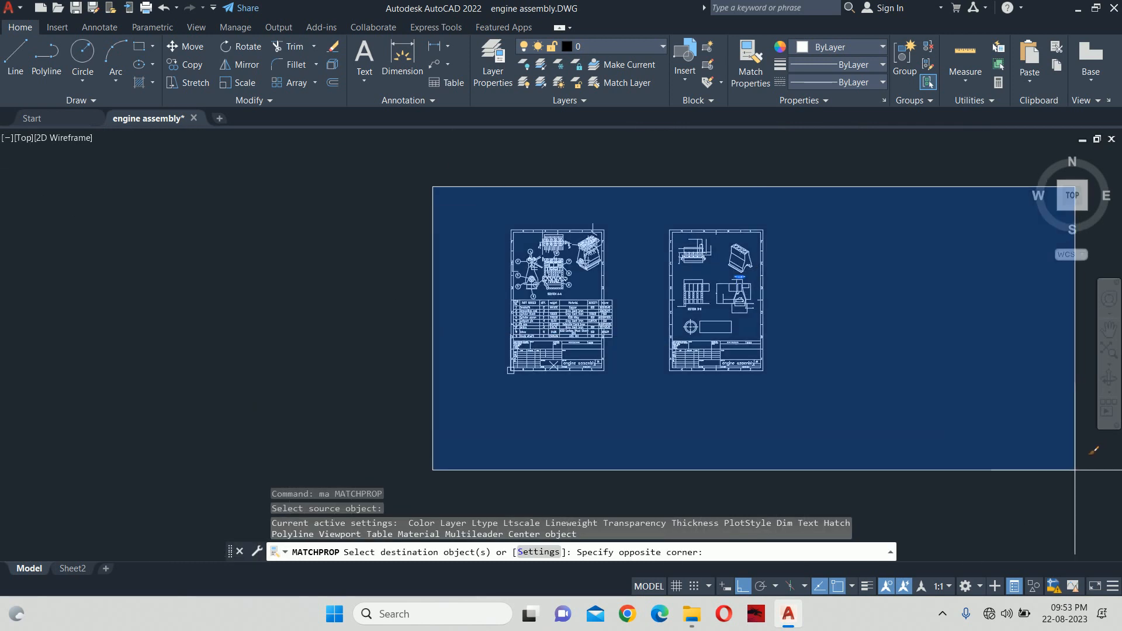
pyautogui.click(1041, 481)
pyautogui.press('Return')
pyautogui.press('Escape')
pyautogui.press('Escape')
pyautogui.press('Escape')
pyautogui.scroll(6, 750, 298)
pyautogui.scroll(6, 751, 198)
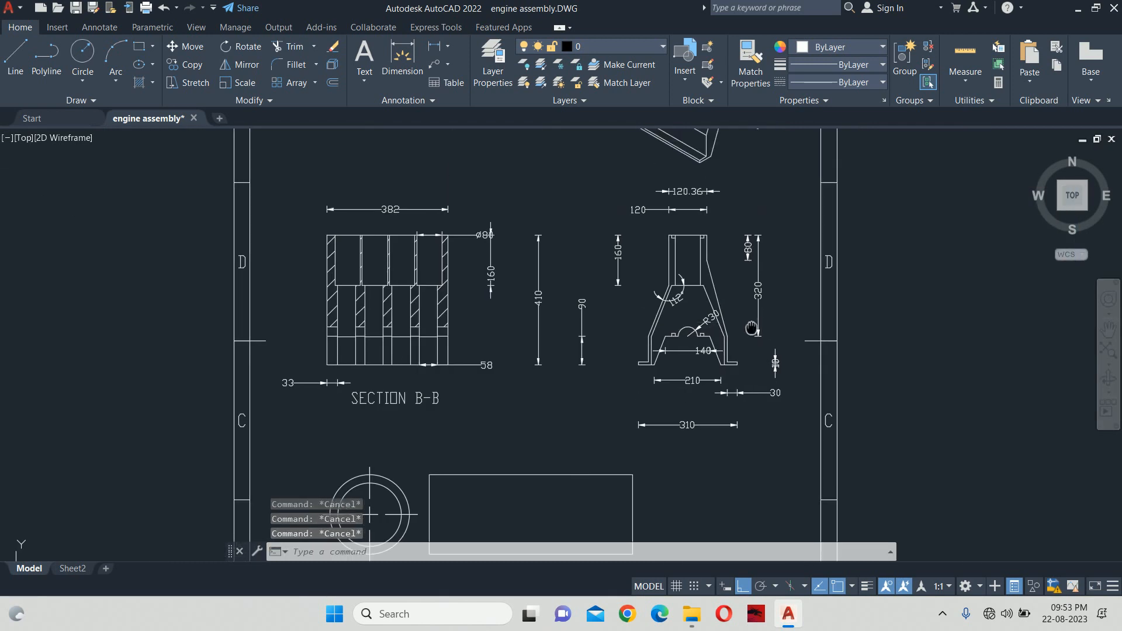
# Move the vertical 80 dimension about 80 units closer to the side view's upper edge
pyautogui.click(717, 245)
pyautogui.click(717, 243)
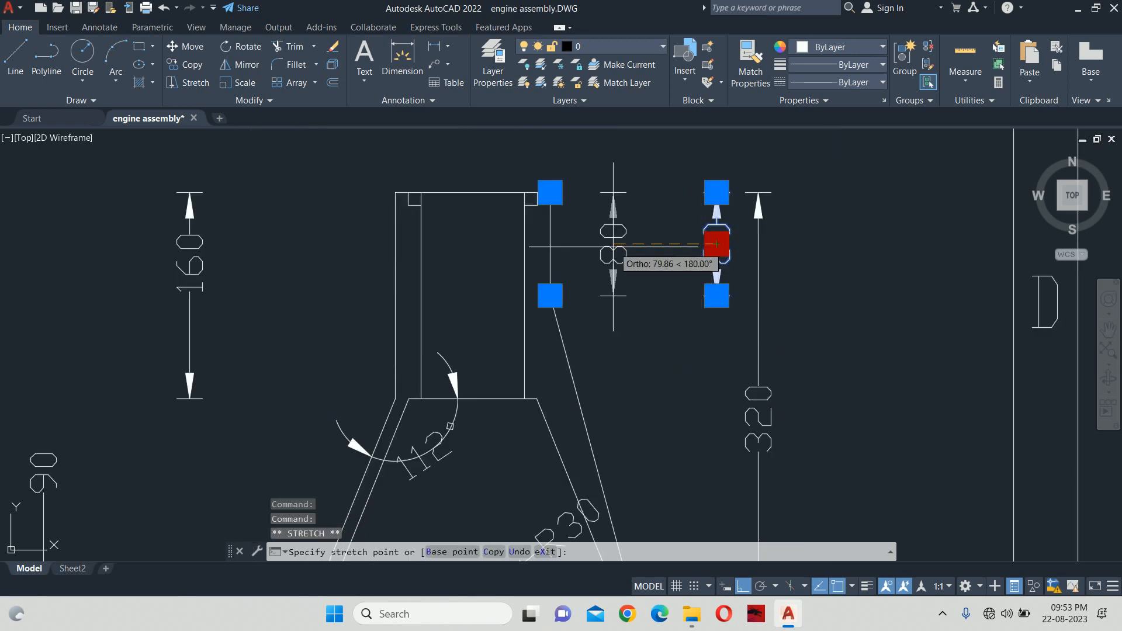
pyautogui.click(613, 245)
pyautogui.press('Escape')
pyautogui.press('Escape')
# Move the vertical 10 dimension of the base flange closer to the side view
pyautogui.scroll(-6, 728, 382)
pyautogui.moveTo(730, 394); pyautogui.dragTo(730, 311, button='middle')
pyautogui.scroll(6, 753, 366)
pyautogui.click(743, 417)
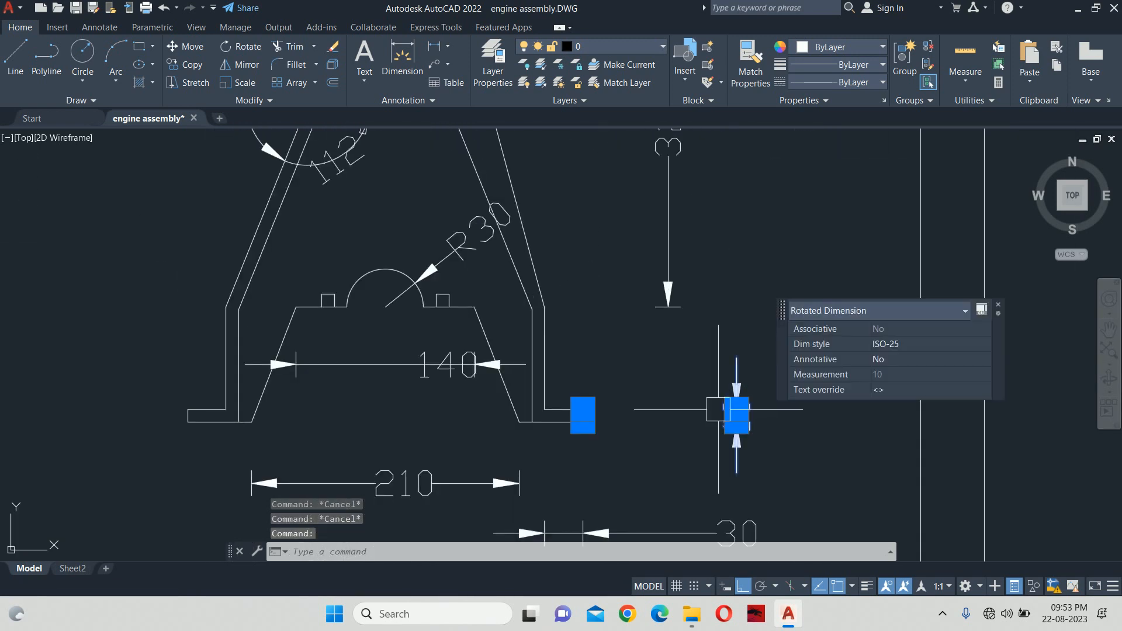
pyautogui.click(736, 415)
pyautogui.scroll(4, 657, 398)
pyautogui.click(628, 397)
pyautogui.press('Escape')
pyautogui.scroll(-2, 648, 404)
pyautogui.press('Escape')
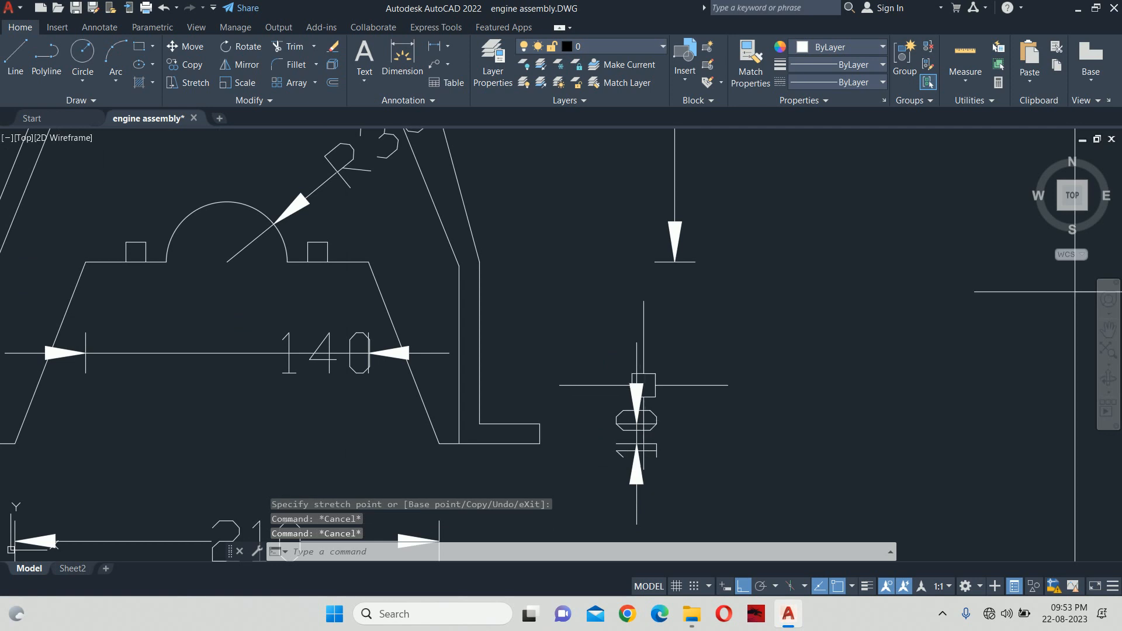
# Modify the ISO-25 dimension style to use Oblique arrowheads at both ends of its dimension lines
pyautogui.scroll(-6, 643, 397)
pyautogui.scroll(2, 645, 401)
pyautogui.write('d')
pyautogui.press('Return')
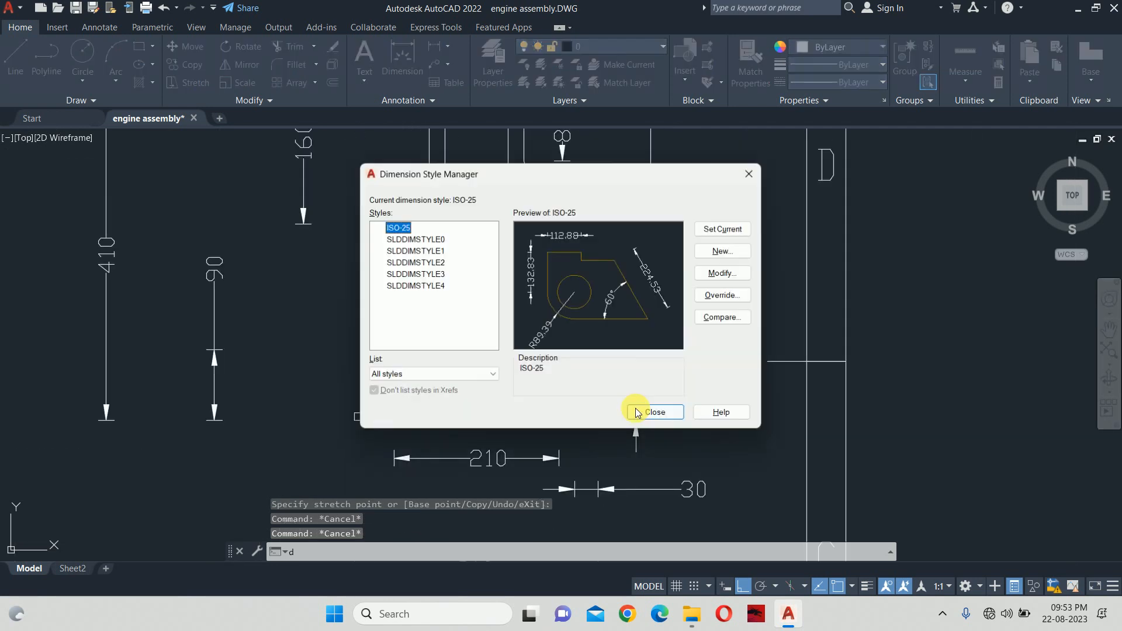
pyautogui.click(720, 274)
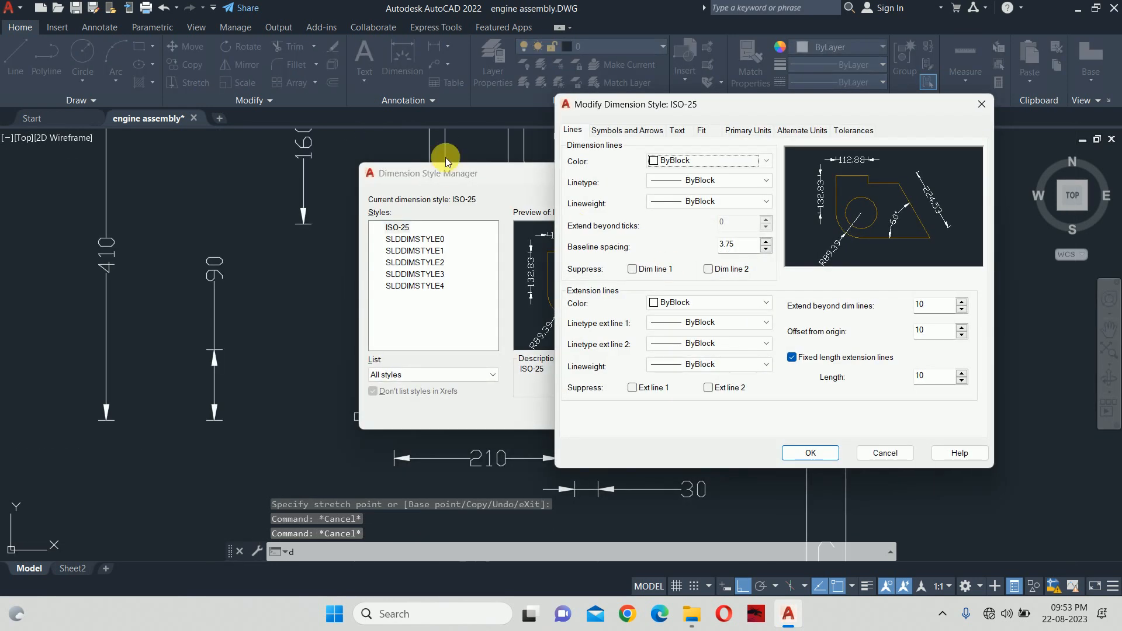
pyautogui.click(608, 132)
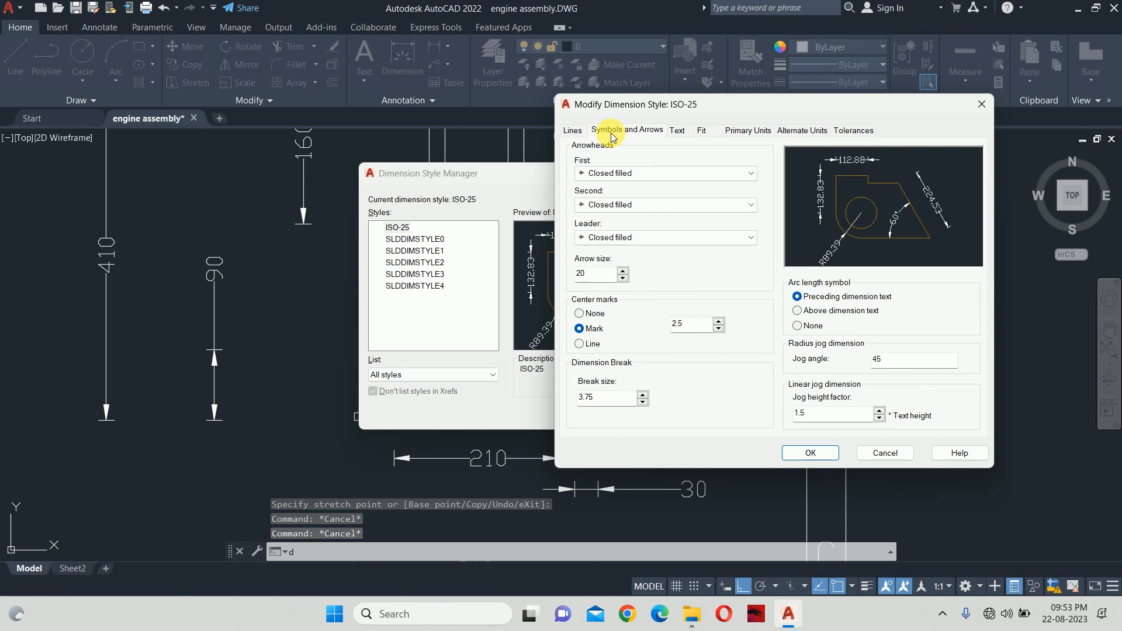
pyautogui.click(605, 178)
pyautogui.click(600, 246)
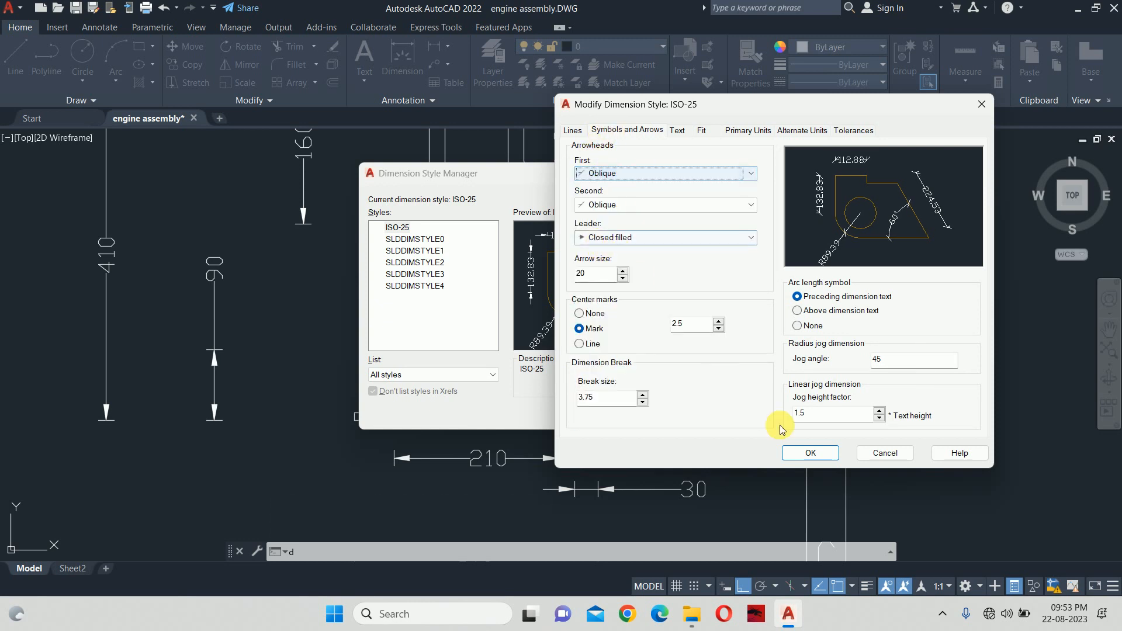
pyautogui.click(789, 452)
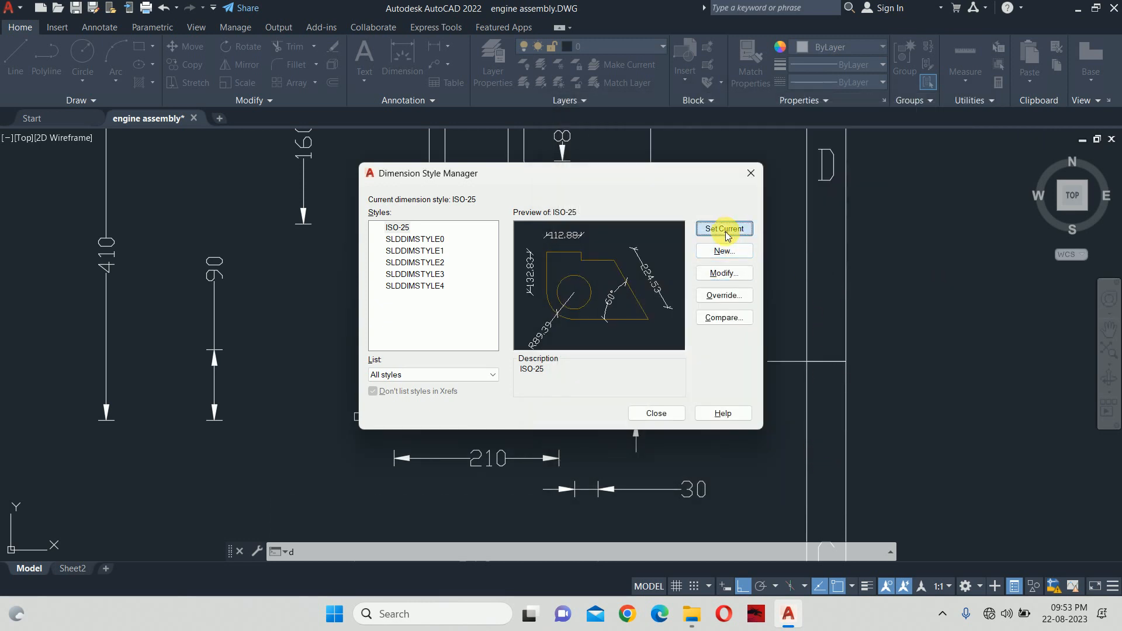
pyautogui.click(652, 415)
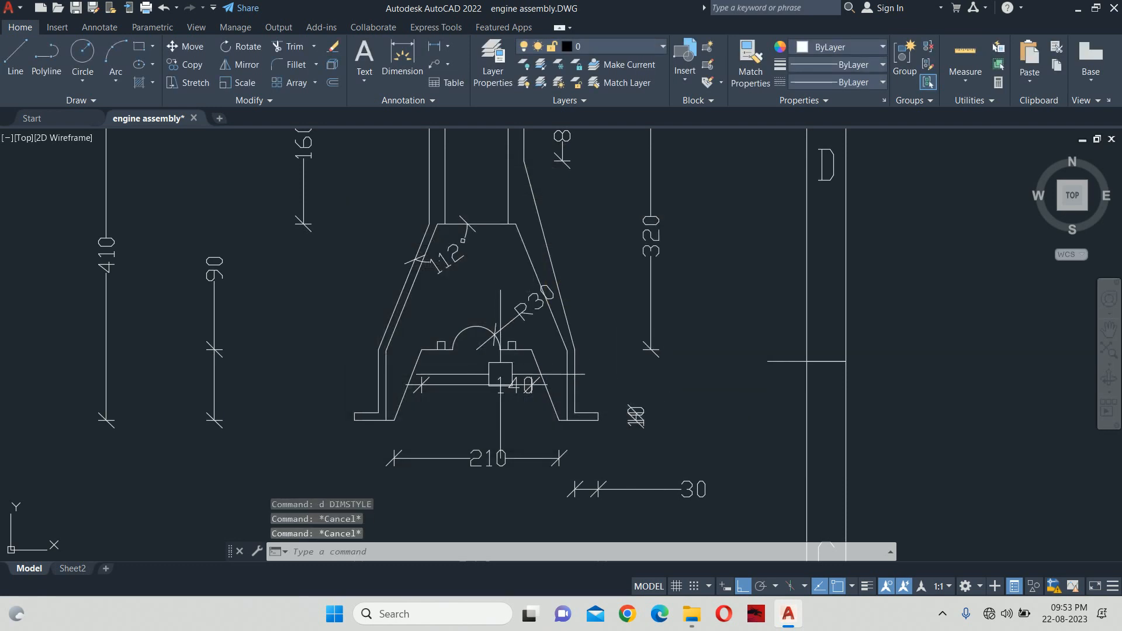
# Center the text of the 140 dimension and move the dimension below the side view's base, just above the 210 dimension
pyautogui.click(508, 385)
pyautogui.click(514, 384)
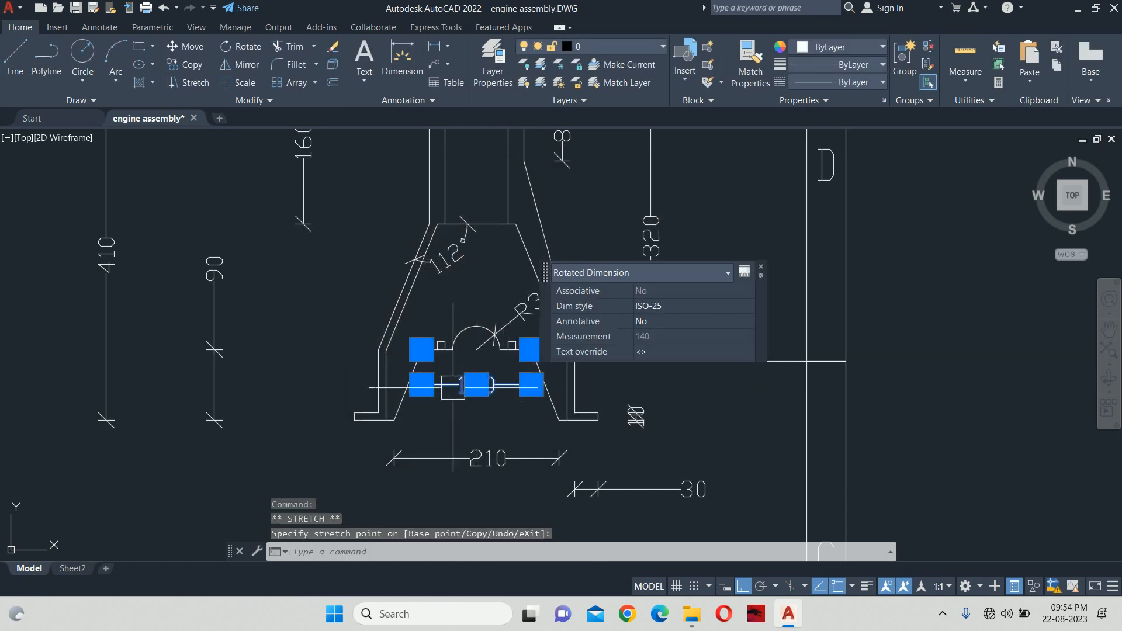
pyautogui.click(421, 385)
pyautogui.scroll(3, 430, 435)
pyautogui.click(435, 428)
pyautogui.press('Escape')
pyautogui.scroll(-3, 495, 418)
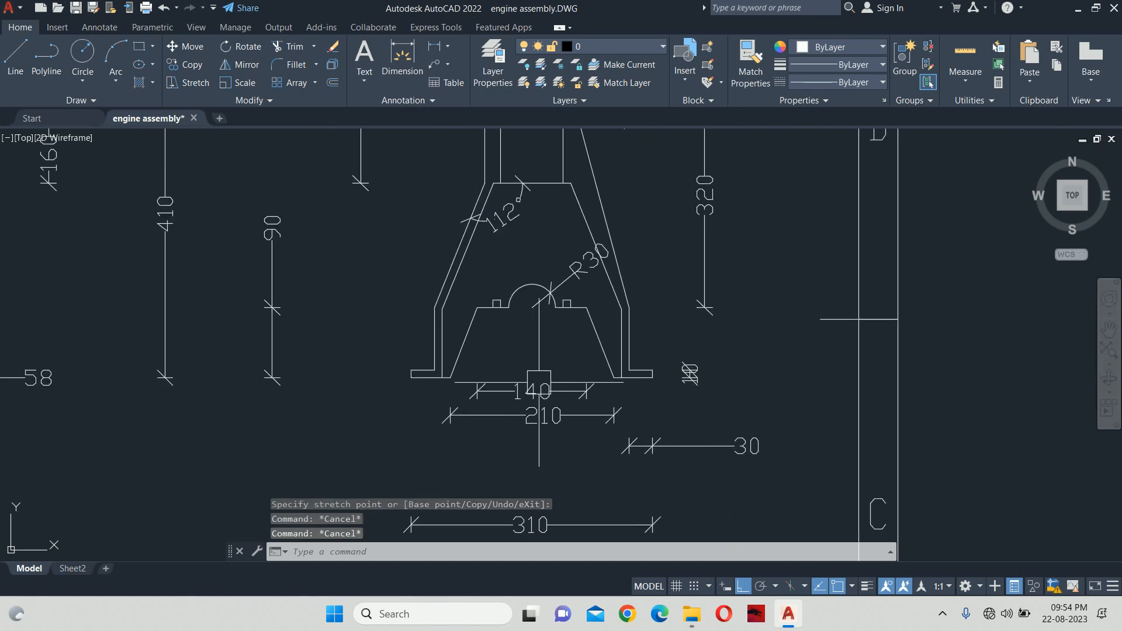
# Bring the 30 flange dimension's text closer and move the dimension up beside the wall, and shift the 10 dimension's text below its ticks
pyautogui.scroll(1, 638, 412)
pyautogui.click(637, 412)
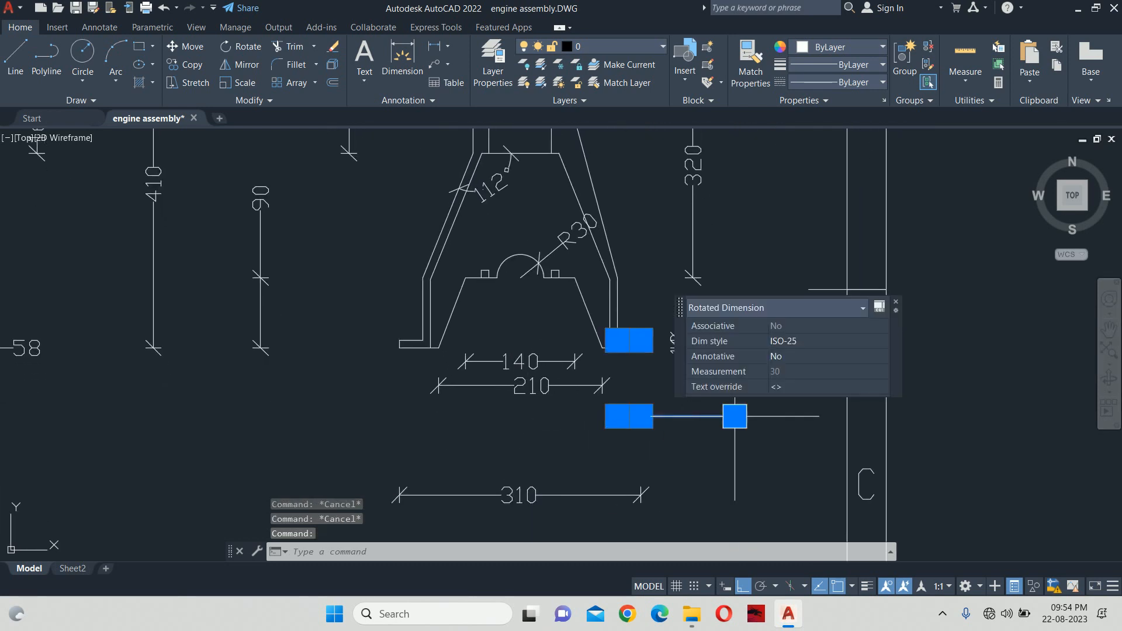
pyautogui.click(732, 415)
pyautogui.click(681, 416)
pyautogui.click(617, 416)
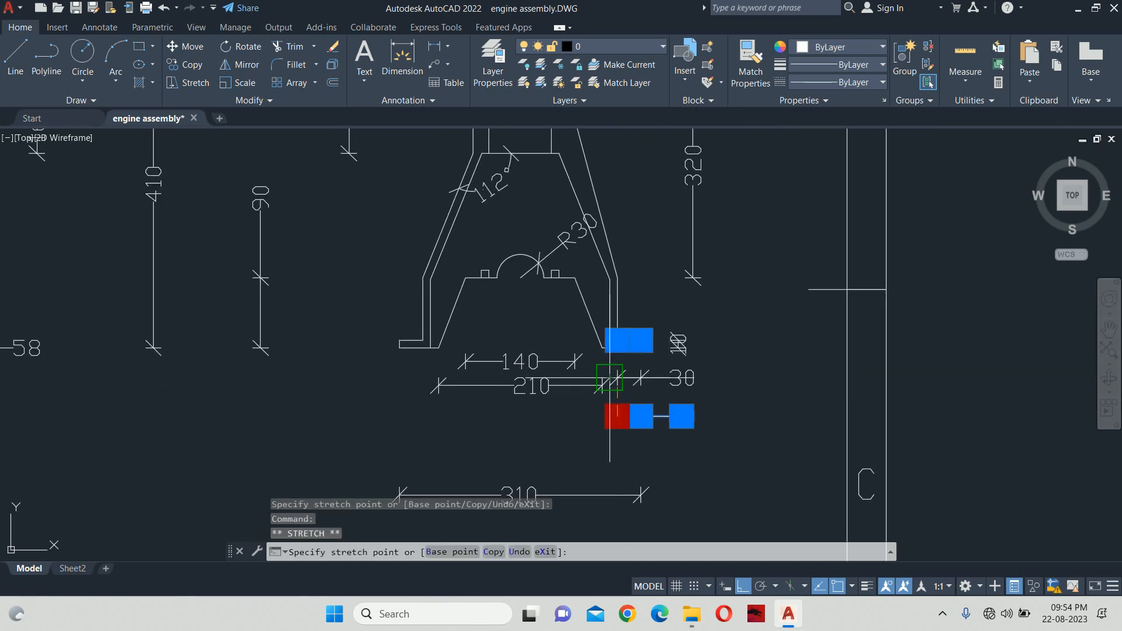
pyautogui.scroll(2, 633, 327)
pyautogui.press('Escape')
pyautogui.press('Escape')
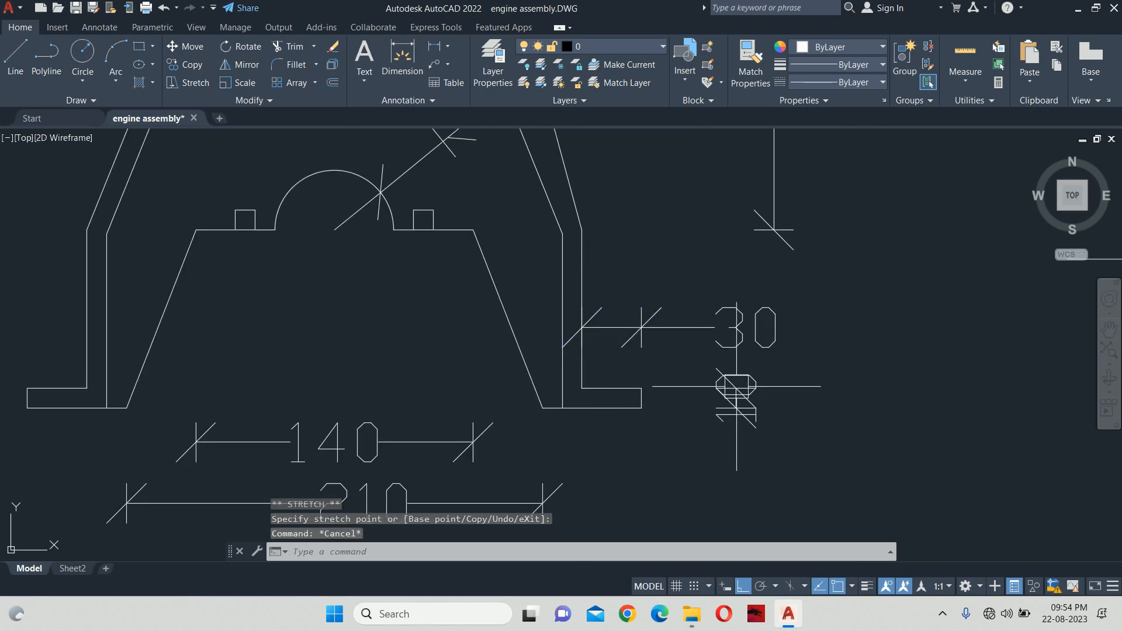
pyautogui.click(736, 387)
pyautogui.click(735, 398)
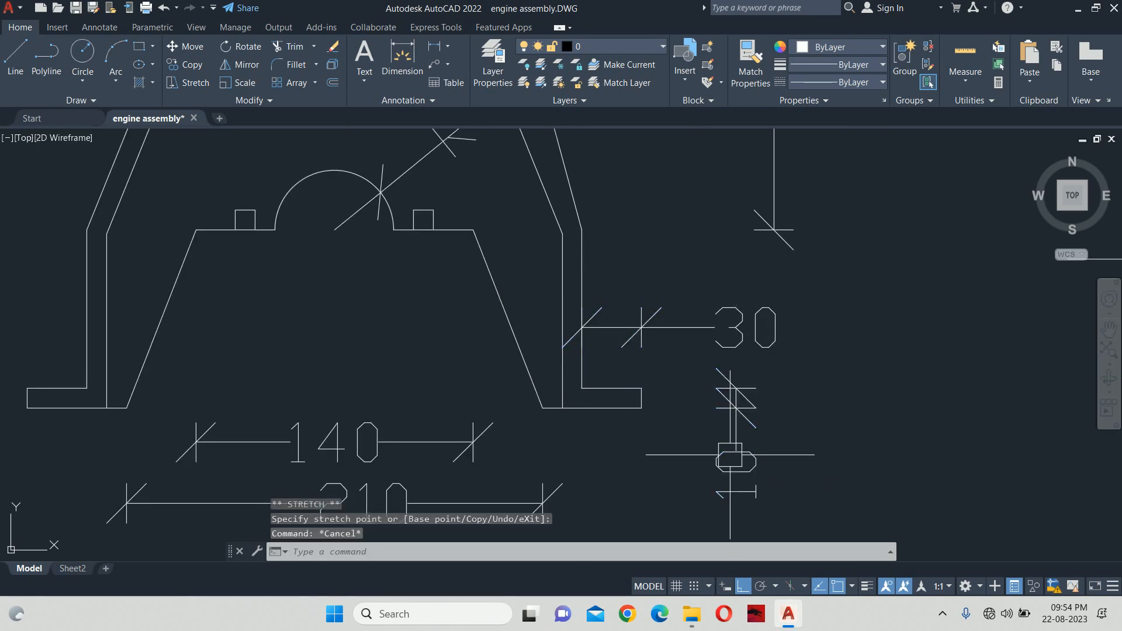
# Move the overall 310 dimension up to just below the 210 dimension
pyautogui.scroll(-3, 715, 266)
pyautogui.click(570, 459)
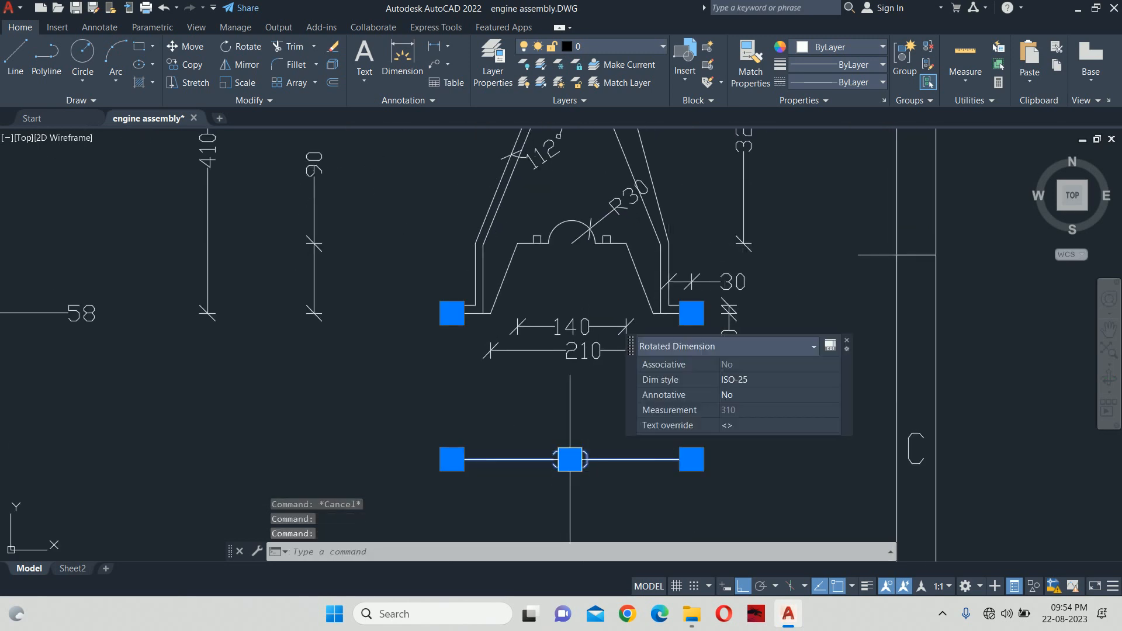
pyautogui.click(569, 459)
pyautogui.click(571, 371)
pyautogui.press('Escape')
pyautogui.press('Escape')
# Center the text of the vertical 90 dimension between its ticks and move the dimension next to the base flange
pyautogui.moveTo(364, 266); pyautogui.dragTo(404, 337, button='middle')
pyautogui.click(380, 292)
pyautogui.click(379, 284)
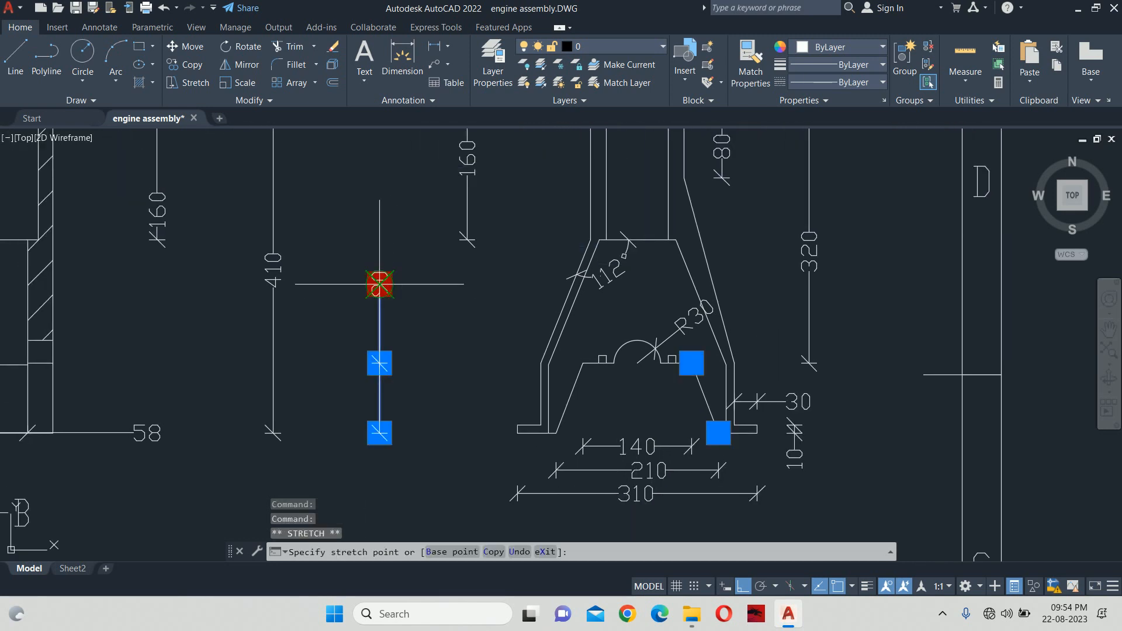
pyautogui.click(379, 398)
pyautogui.click(379, 433)
pyautogui.click(497, 433)
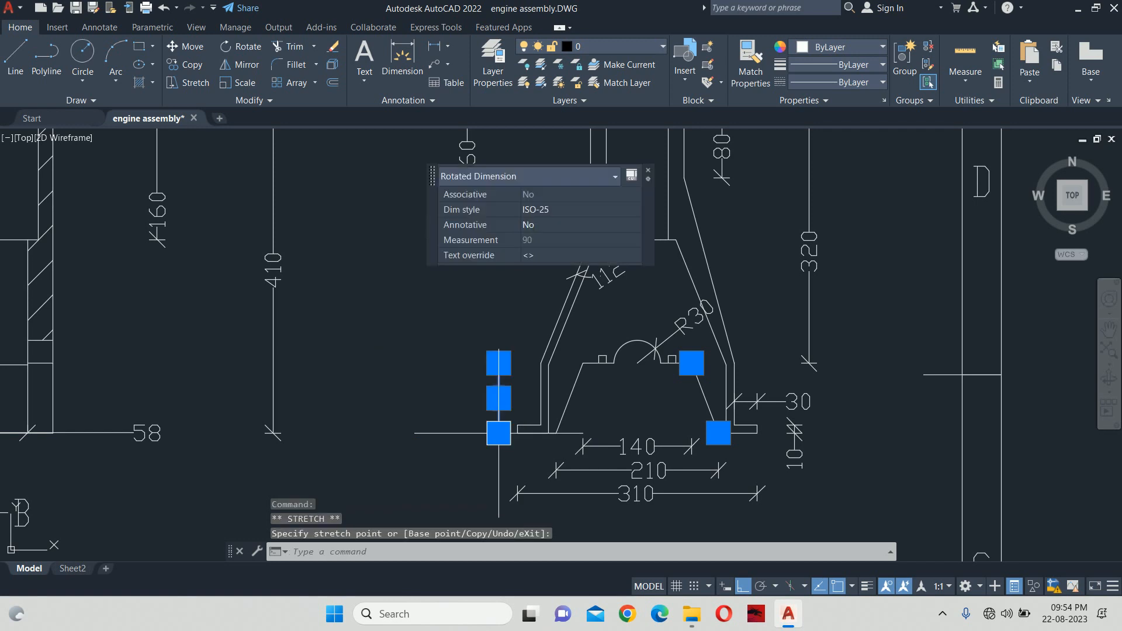
pyautogui.press('Escape')
# Move the vertical 410 dimension closer to the side view, just outside the 90 dimension
pyautogui.click(257, 285)
pyautogui.click(279, 304)
pyautogui.click(273, 433)
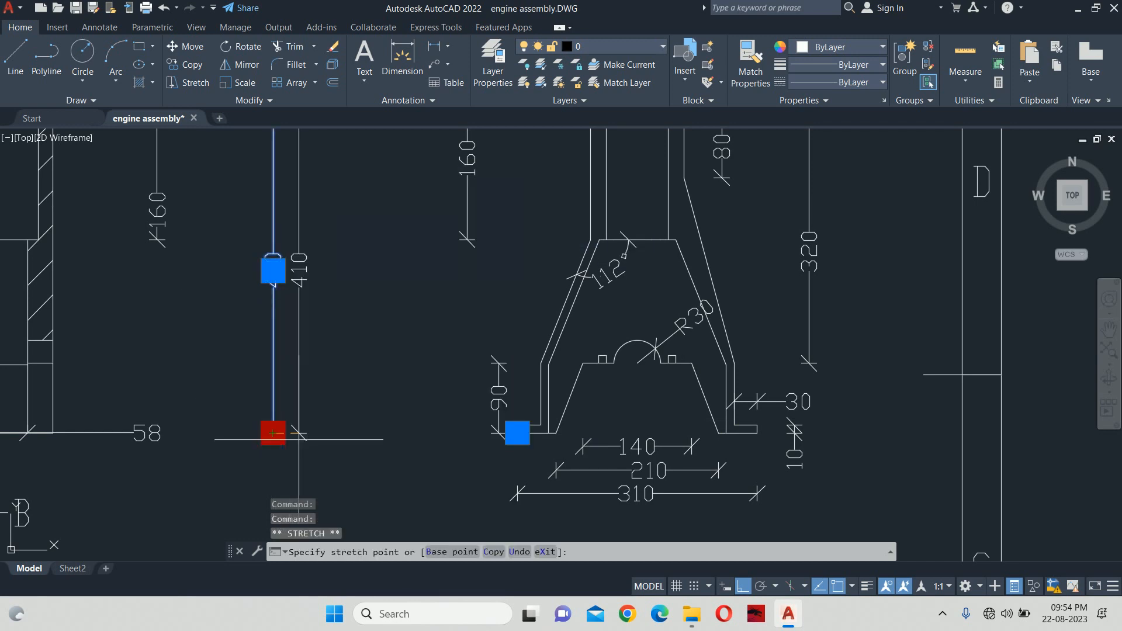
pyautogui.click(436, 430)
pyautogui.moveTo(455, 304); pyautogui.dragTo(438, 441, button='middle')
pyautogui.press('Escape')
pyautogui.press('Escape')
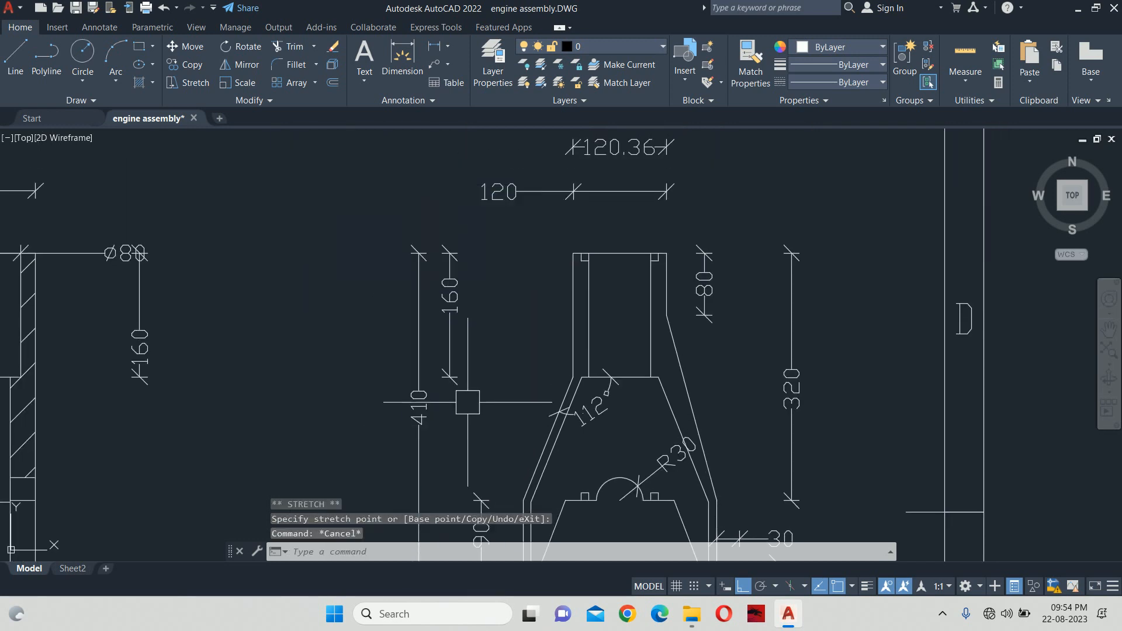
# Move the vertical 160 dimension of the side view close to the upper body's edge
pyautogui.click(449, 351)
pyautogui.click(450, 376)
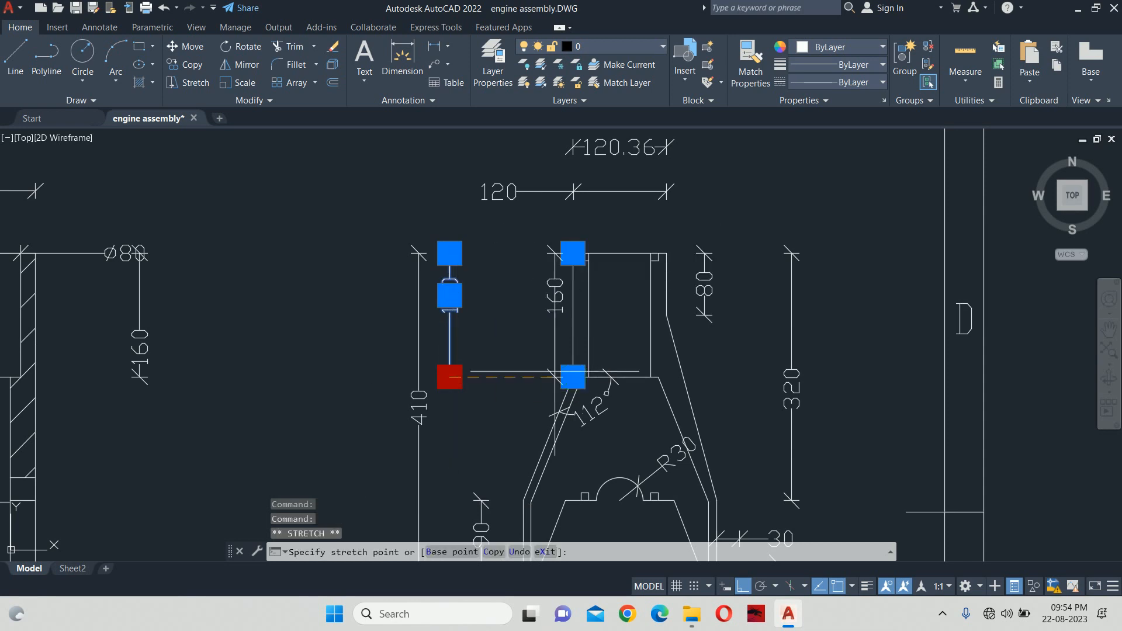
pyautogui.click(531, 376)
pyautogui.press('Escape')
pyautogui.press('Escape')
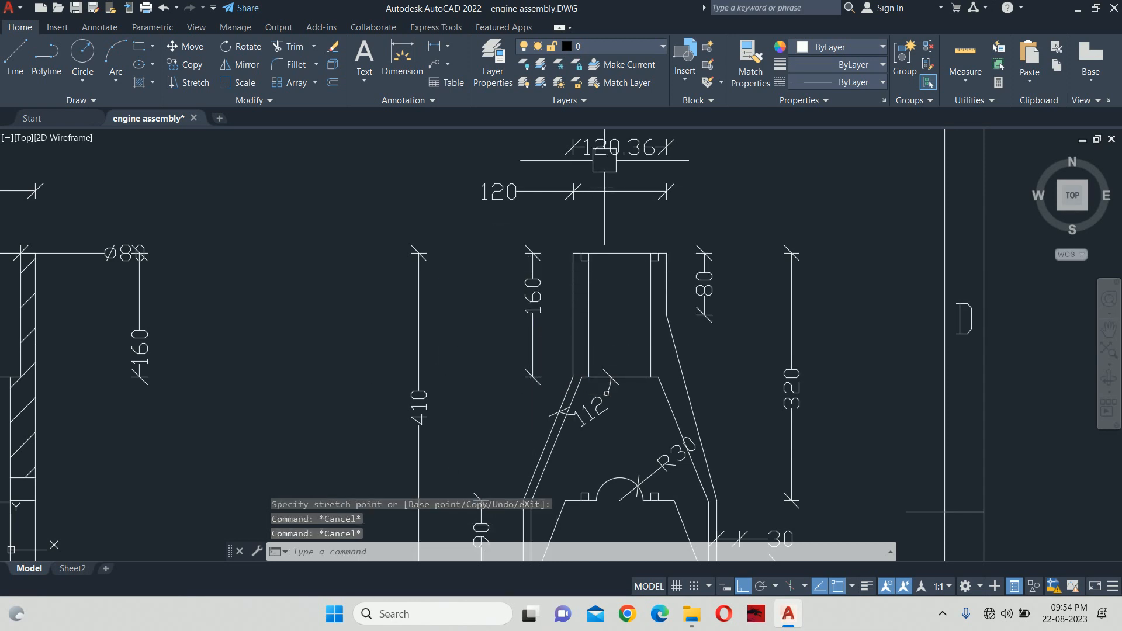
# Delete the duplicate 120.36 dimension above the side view
pyautogui.click(604, 158)
pyautogui.moveTo(589, 193); pyautogui.dragTo(562, 319, button='middle')
pyautogui.press('Delete')
# Center the text of the 120 dimension between its ticks above the side view
pyautogui.click(509, 321)
pyautogui.click(471, 317)
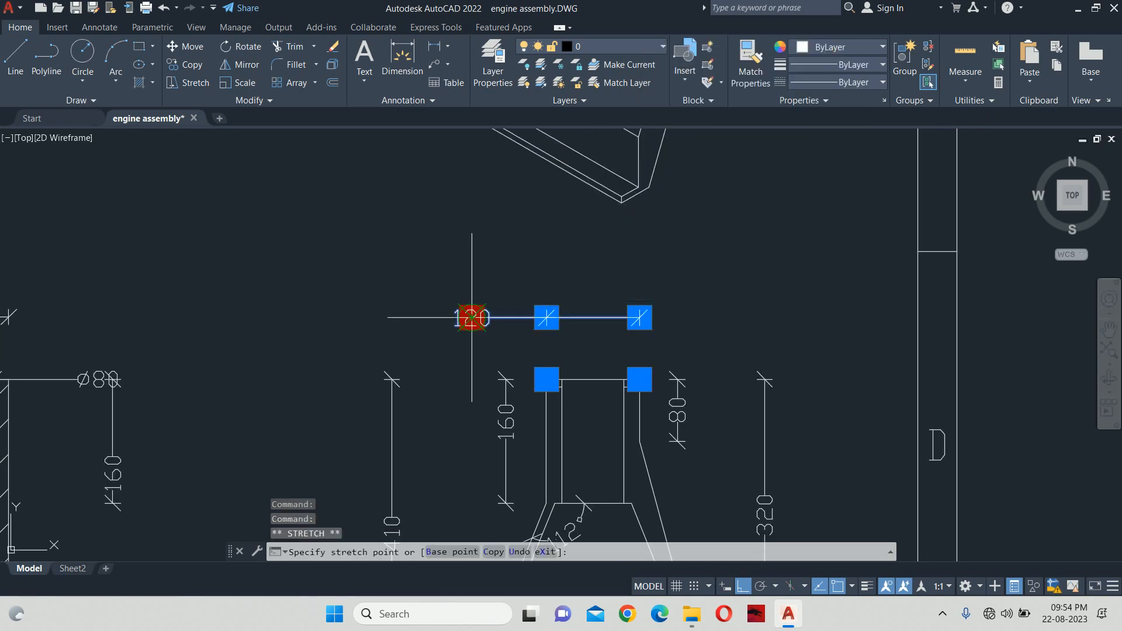
pyautogui.click(593, 317)
pyautogui.scroll(2, 597, 318)
pyautogui.click(590, 316)
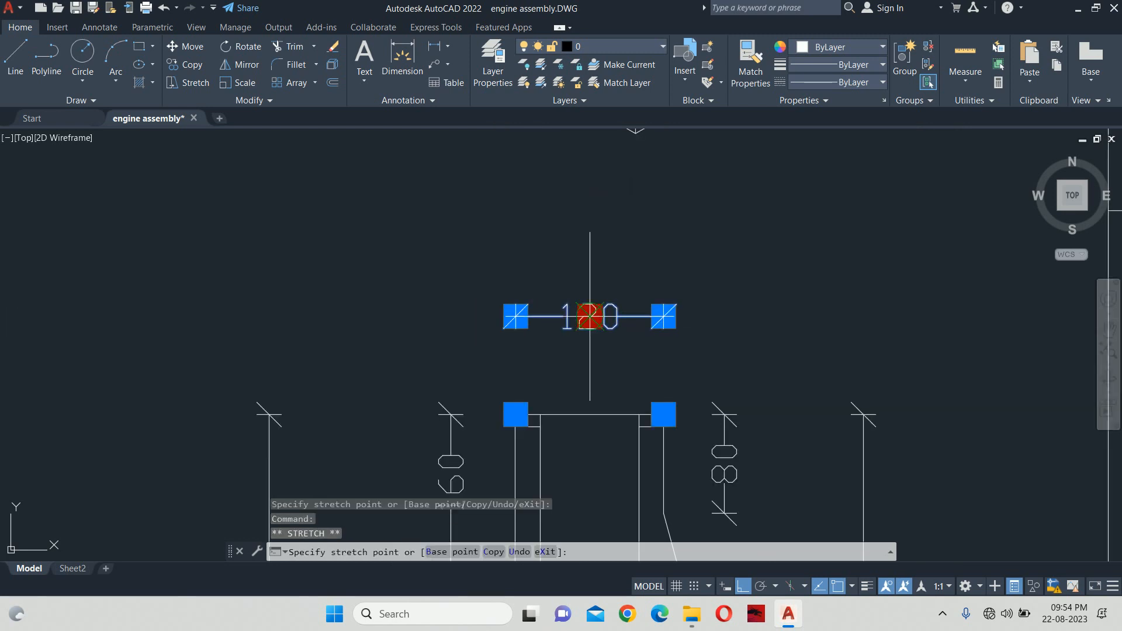
pyautogui.press('Escape')
pyautogui.press('Escape')
# Change the font of the Standard text style used by the ISO-25 dimension style to Arial
pyautogui.scroll(-4, 625, 319)
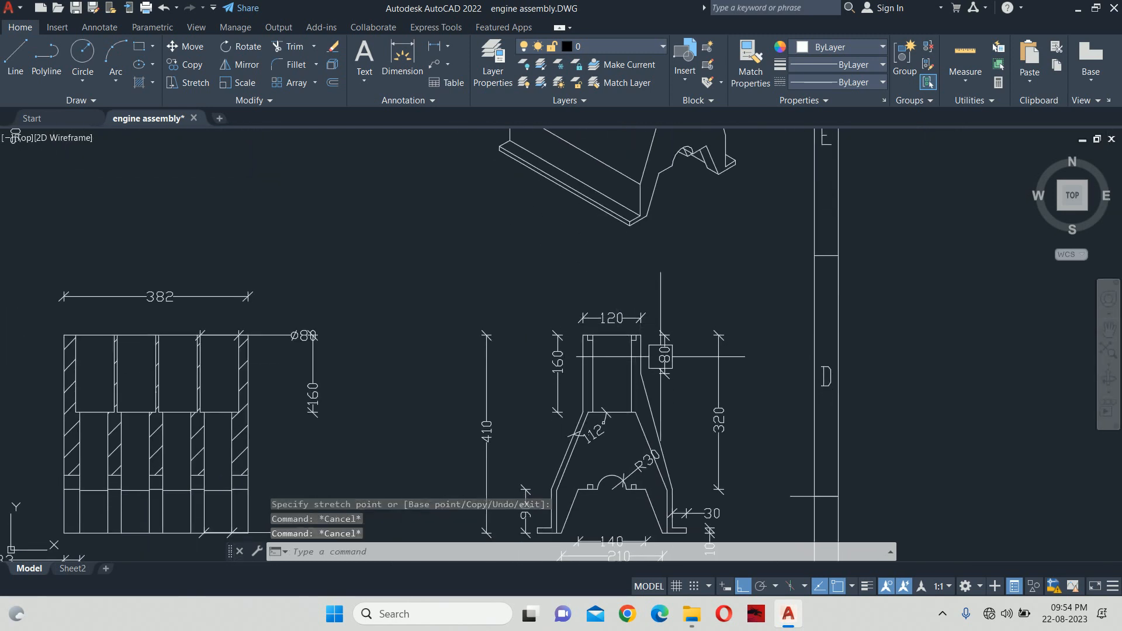
pyautogui.moveTo(630, 366); pyautogui.dragTo(665, 307, button='middle')
pyautogui.write('d')
pyautogui.press('Return')
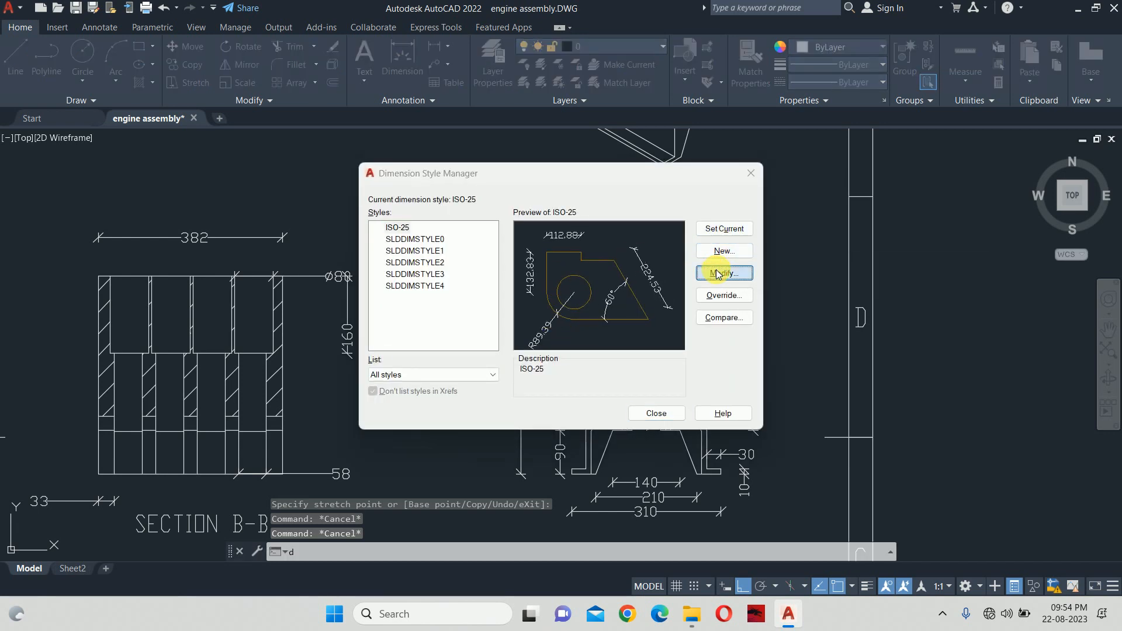
pyautogui.click(718, 273)
pyautogui.click(680, 132)
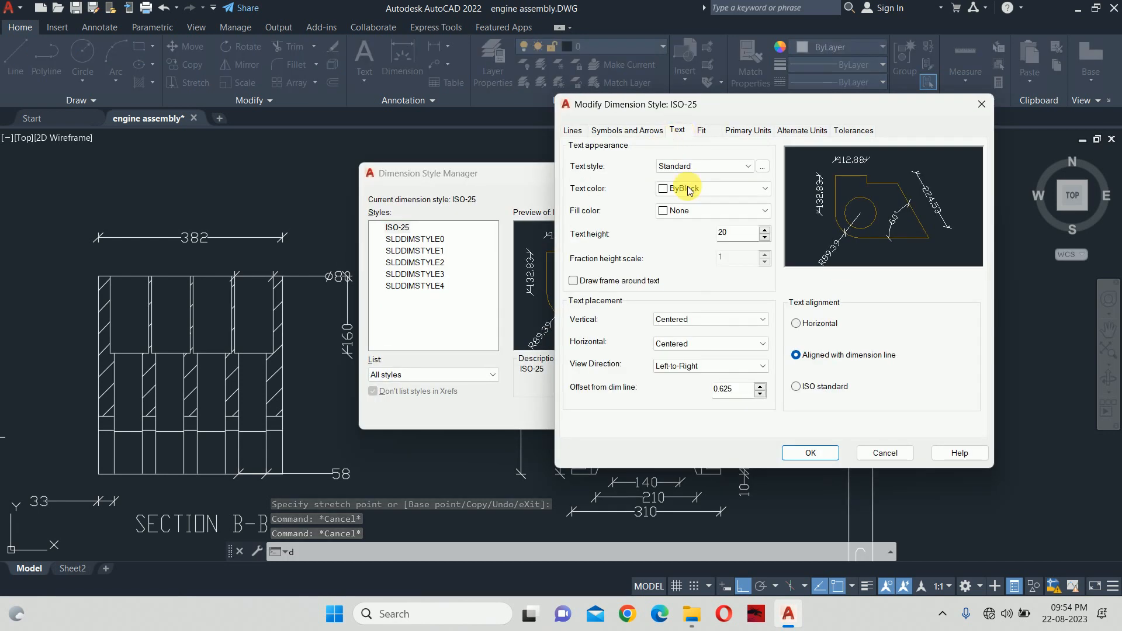
pyautogui.click(765, 166)
pyautogui.click(737, 220)
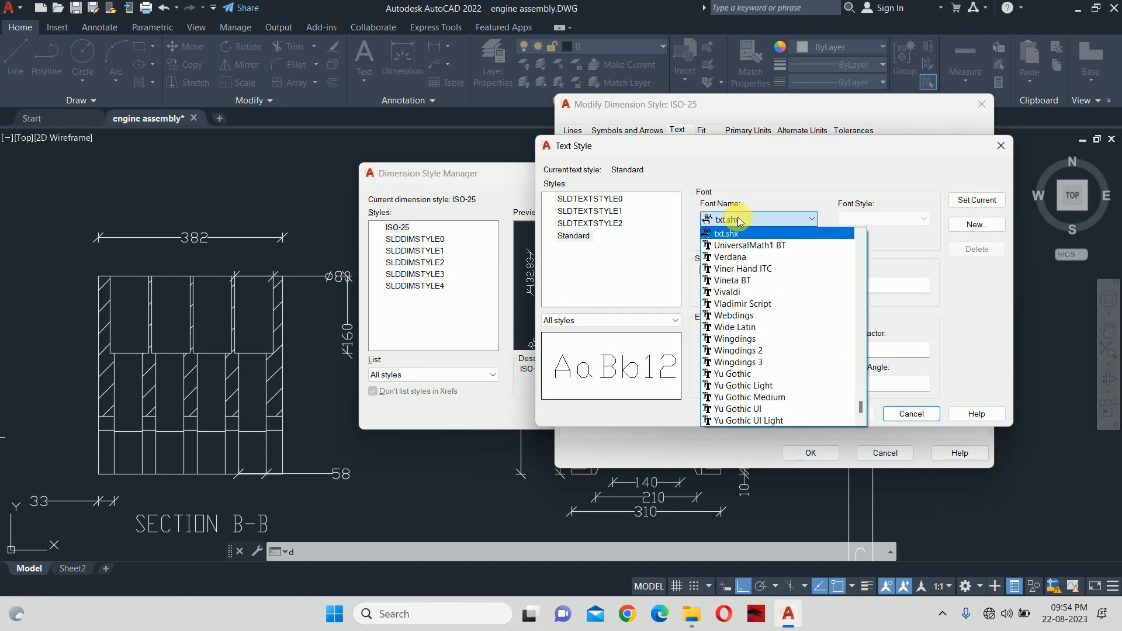
pyautogui.write('ari')
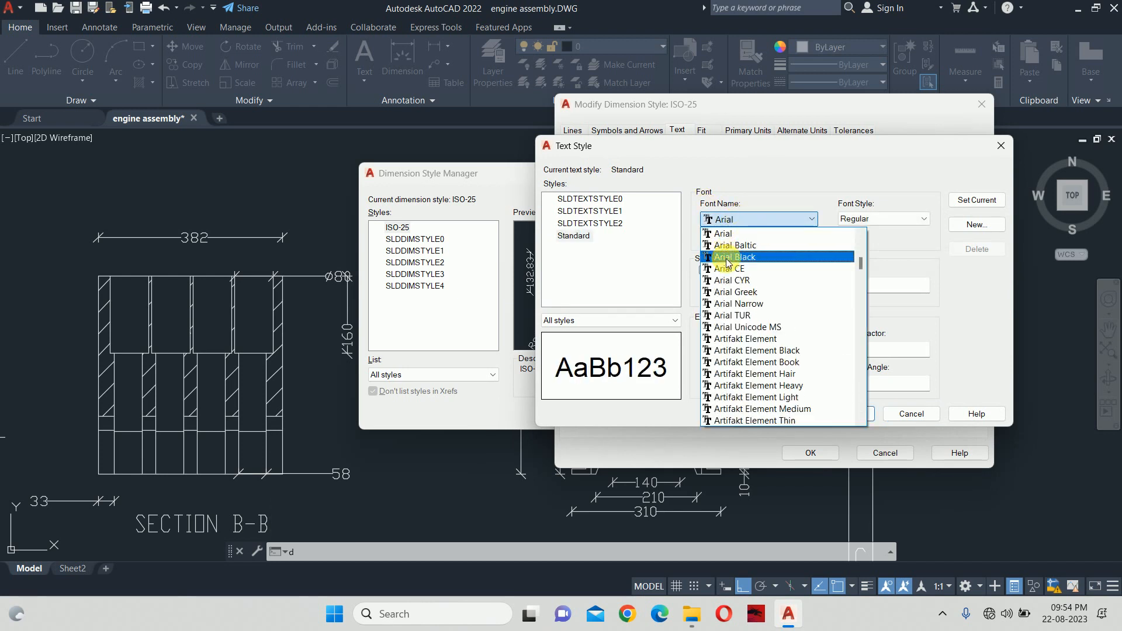
pyautogui.click(723, 233)
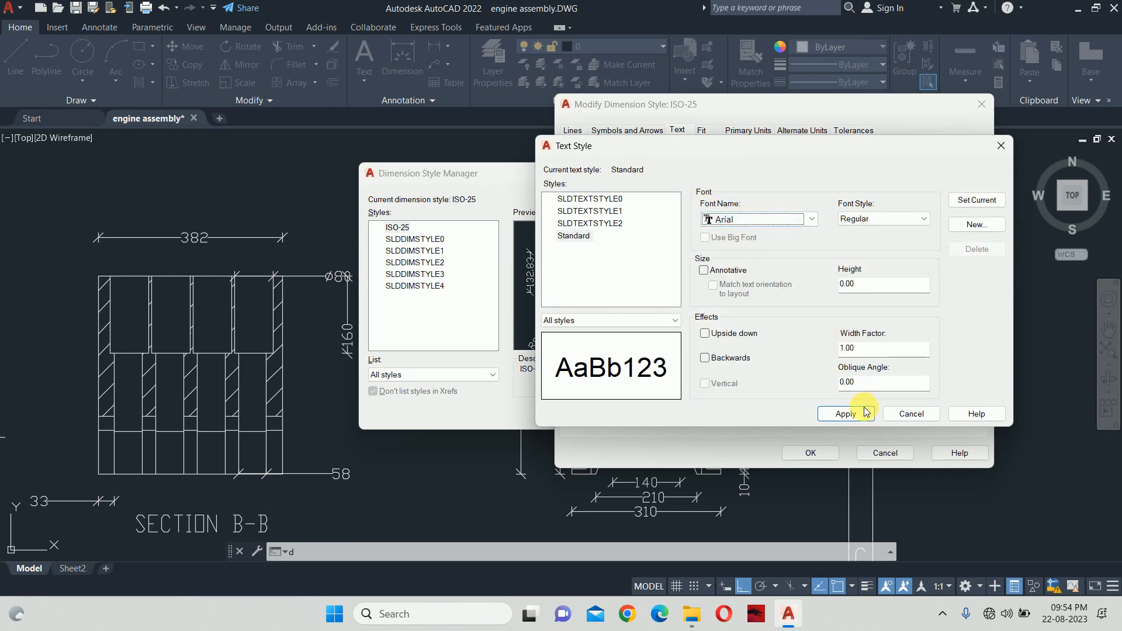
pyautogui.click(847, 415)
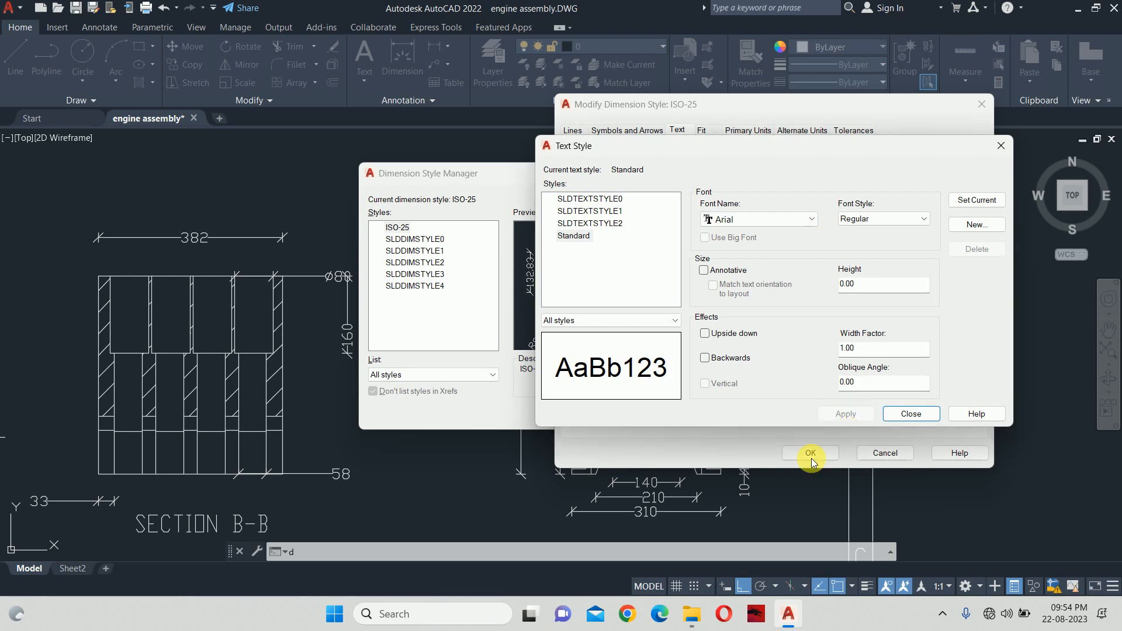
pyautogui.click(910, 414)
pyautogui.click(811, 453)
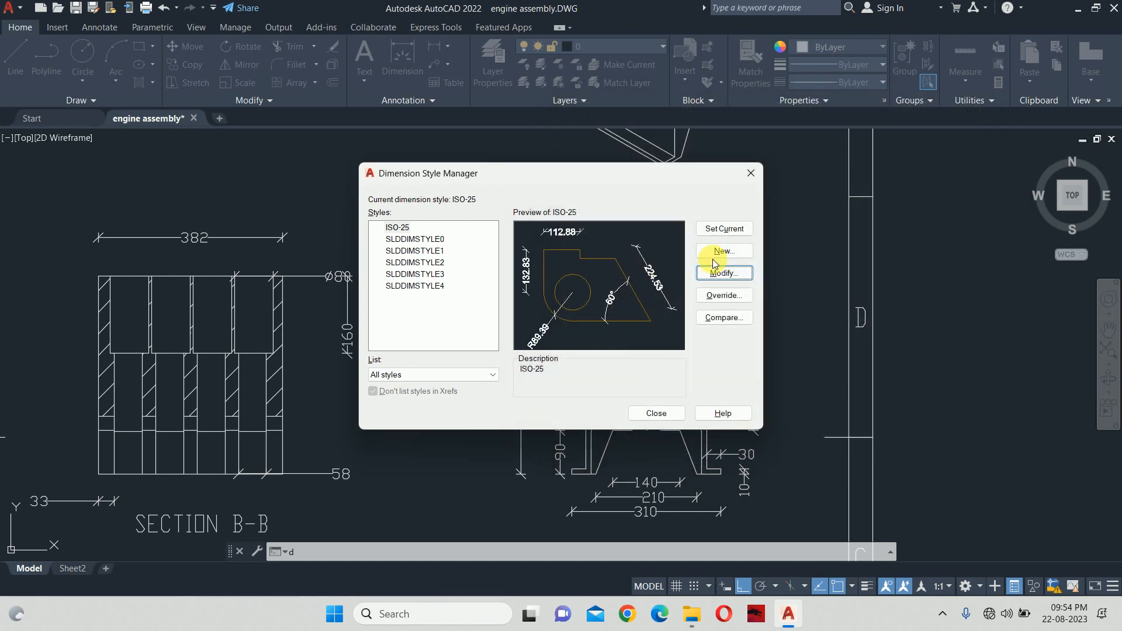
# Set the ISO-25 dimension style's text height to 10 and reduce its arrow size
pyautogui.click(723, 273)
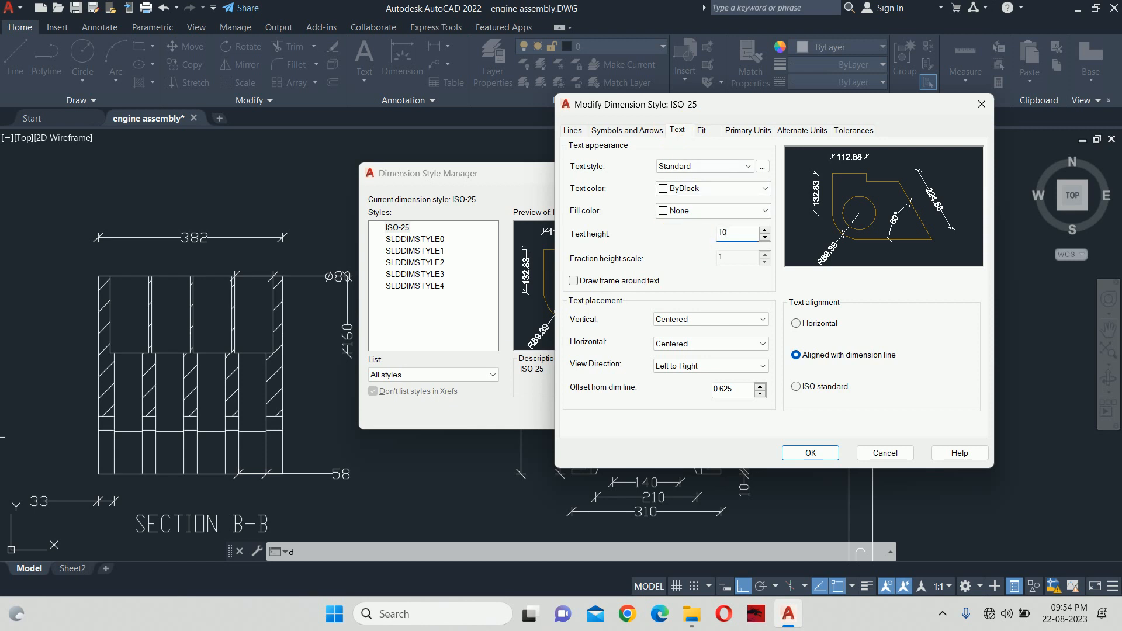
pyautogui.click(619, 132)
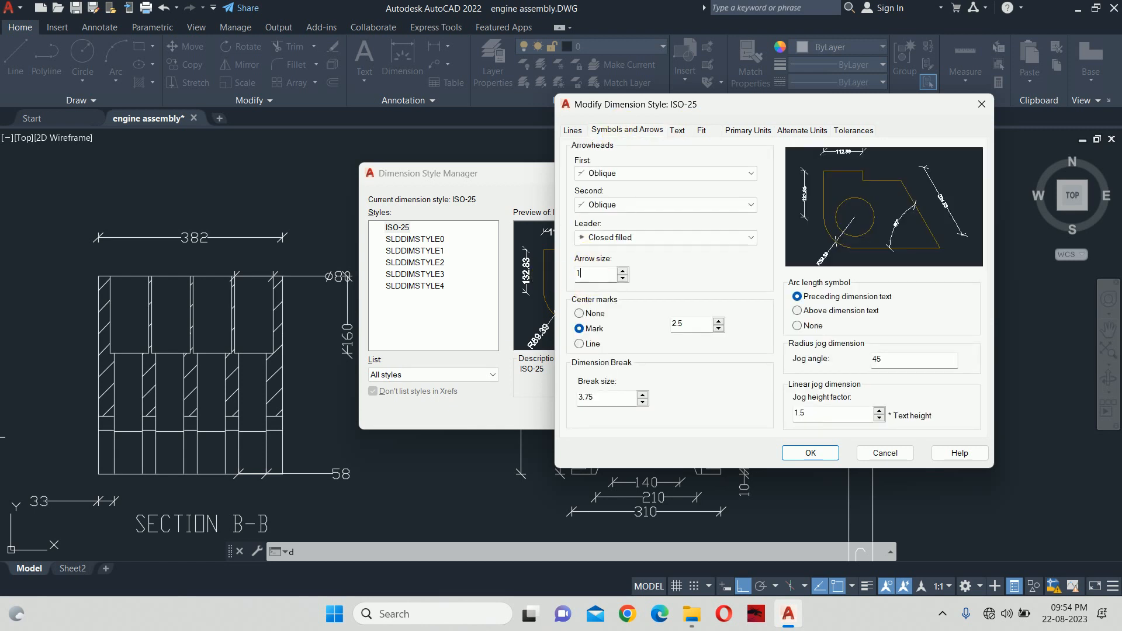
pyautogui.click(802, 453)
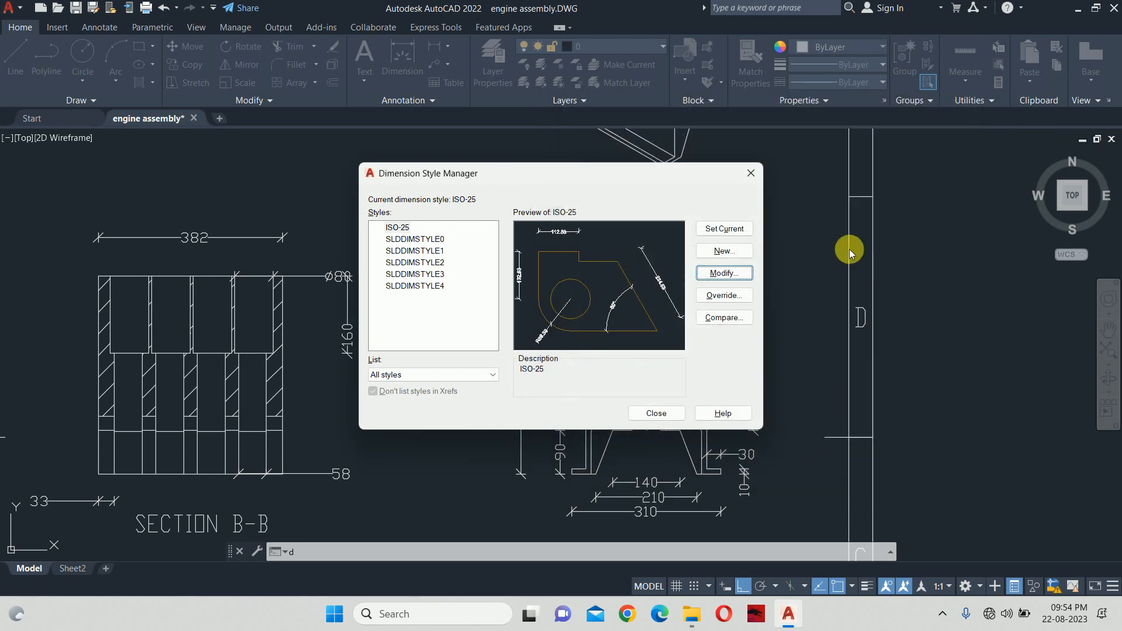
pyautogui.click(660, 413)
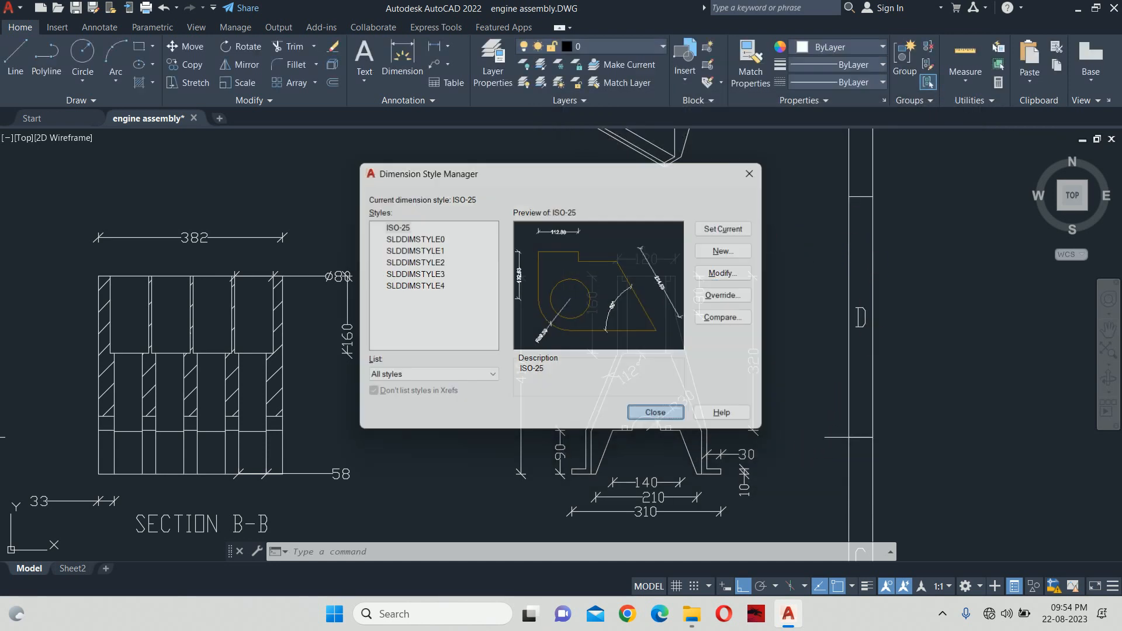
pyautogui.press('Escape')
pyautogui.press('Escape')
pyautogui.scroll(2, 734, 420)
pyautogui.scroll(-2, 661, 380)
pyautogui.scroll(2, 514, 413)
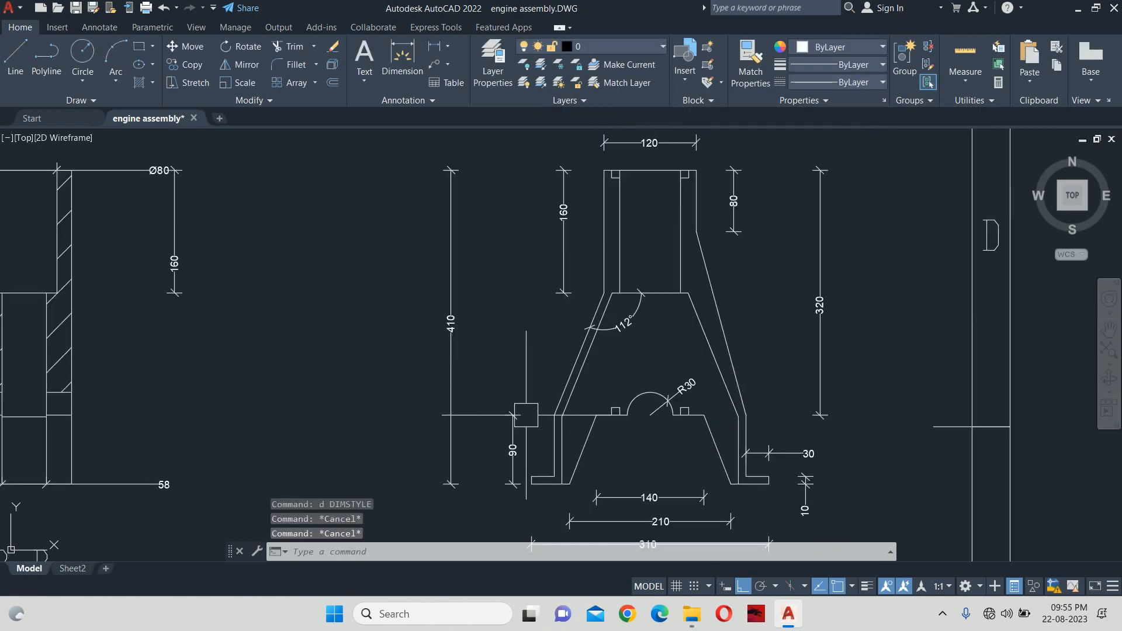
# Move the vertical 410 dimension a little closer to the 90 dimension
pyautogui.click(450, 320)
pyautogui.click(450, 323)
pyautogui.click(482, 328)
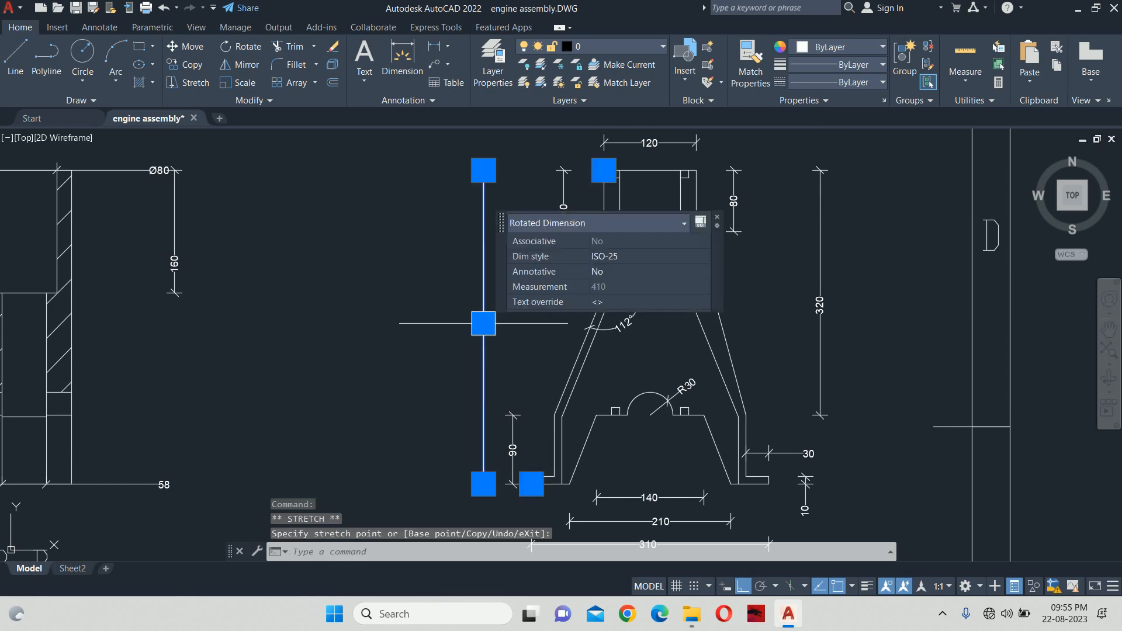
# Reposition the text of Section B-B's vertical 160 dimension near its middle and move the dimension closer to the view
pyautogui.press('Escape')
pyautogui.scroll(-3, 876, 380)
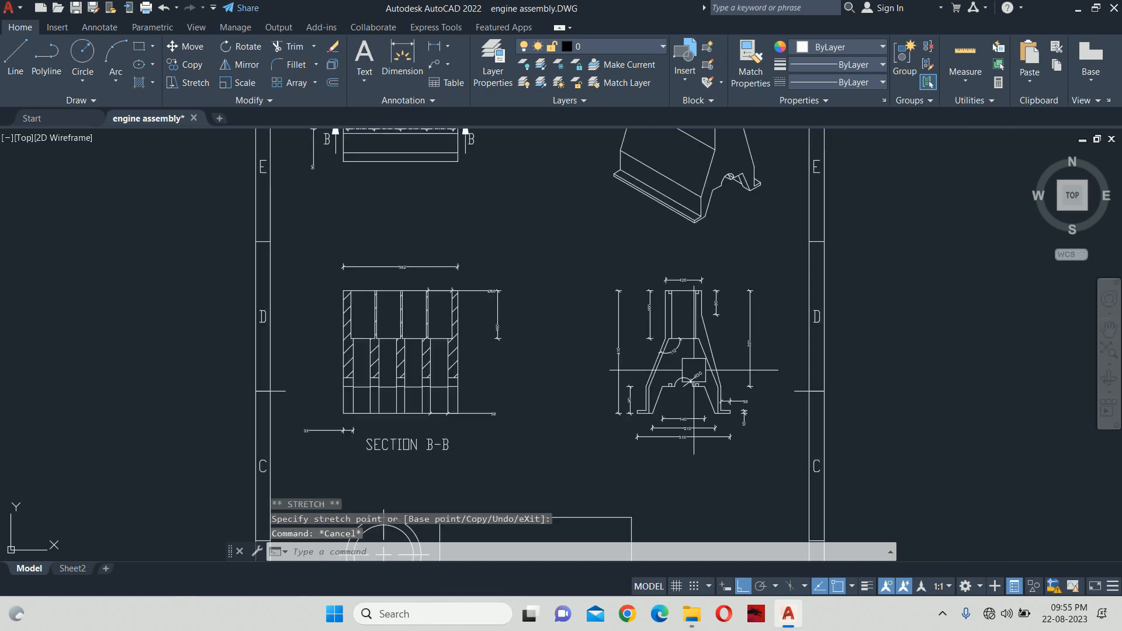
pyautogui.scroll(3, 565, 330)
pyautogui.scroll(2, 536, 334)
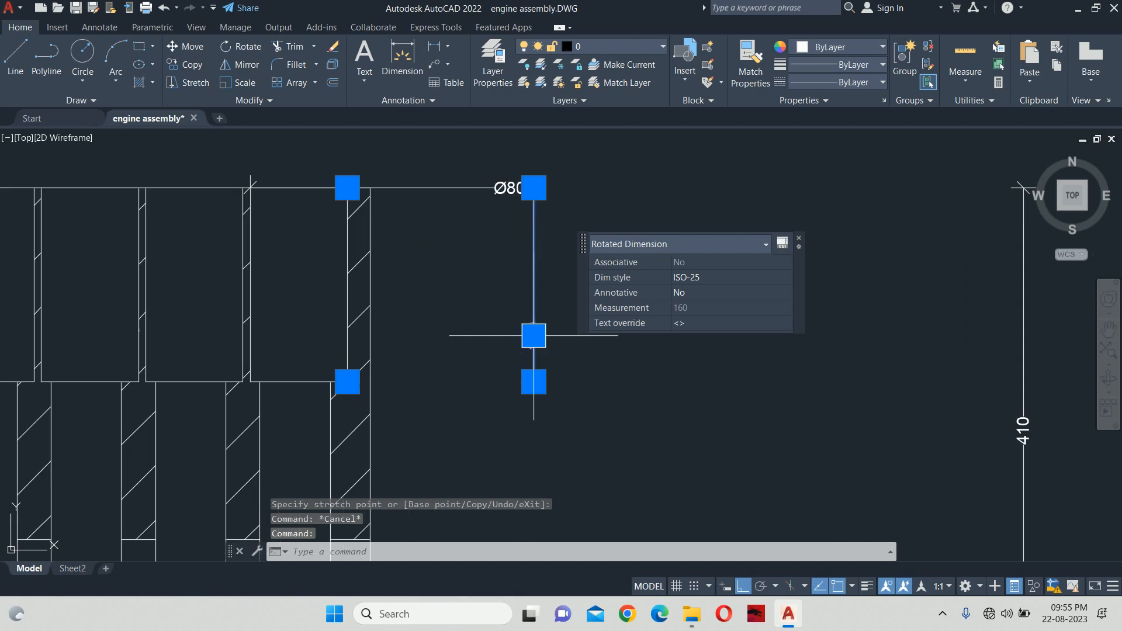
pyautogui.click(534, 334)
pyautogui.click(534, 254)
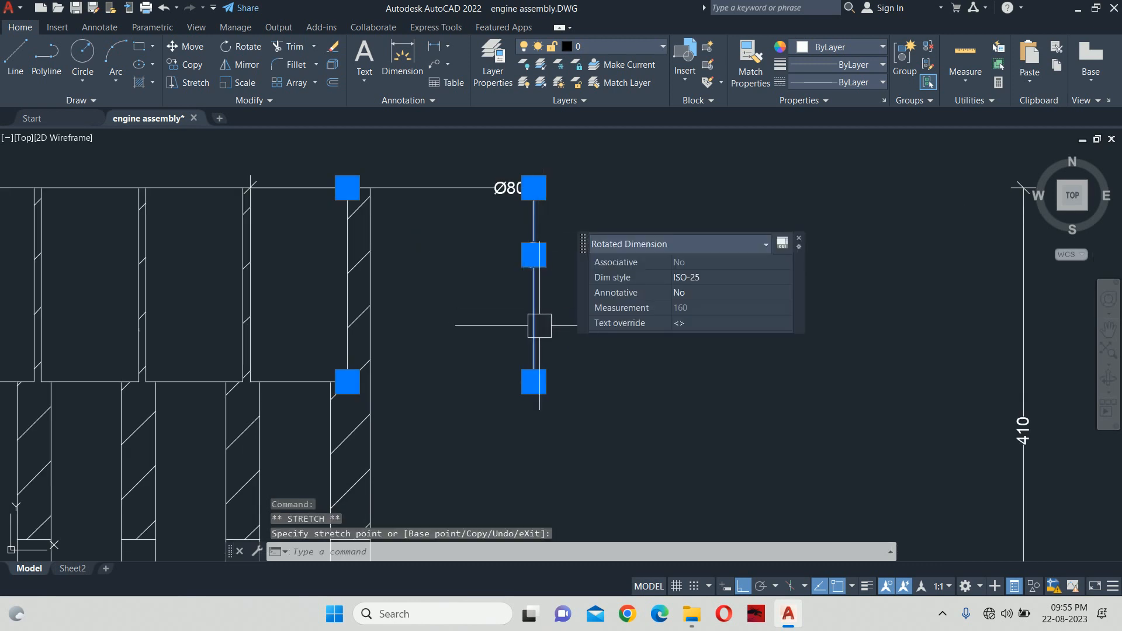
pyautogui.click(533, 255)
pyautogui.click(534, 268)
pyautogui.click(533, 382)
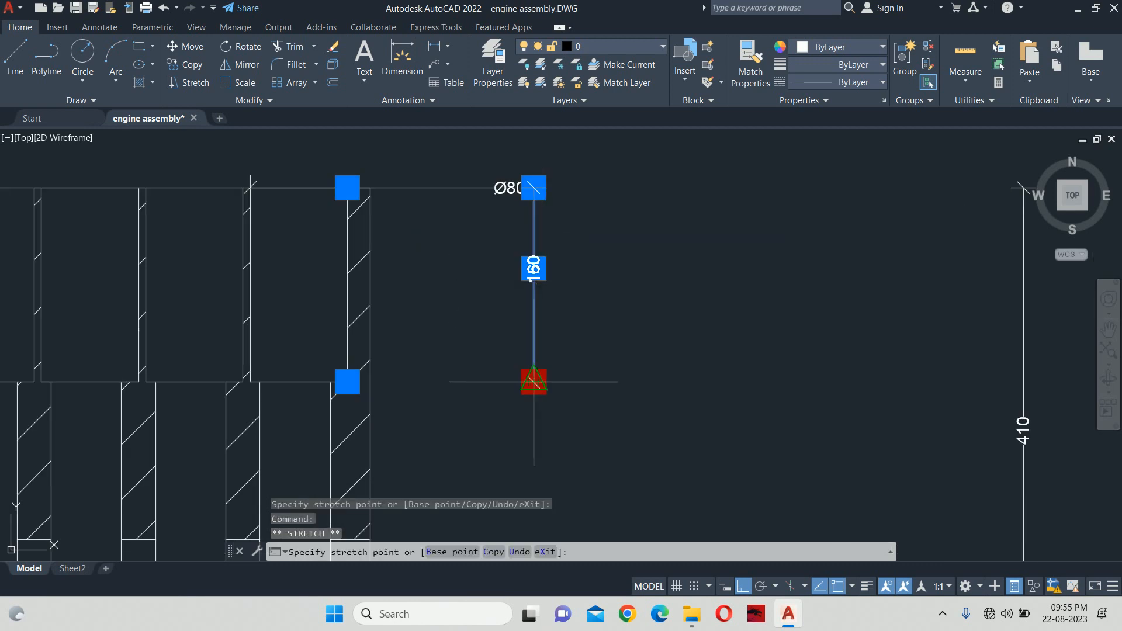
pyautogui.click(422, 368)
pyautogui.press('Escape')
pyautogui.press('Escape')
# Center the Ø80 dimension's text between its ticks and place the dimension just above the Section B-B view
pyautogui.click(510, 188)
pyautogui.click(509, 188)
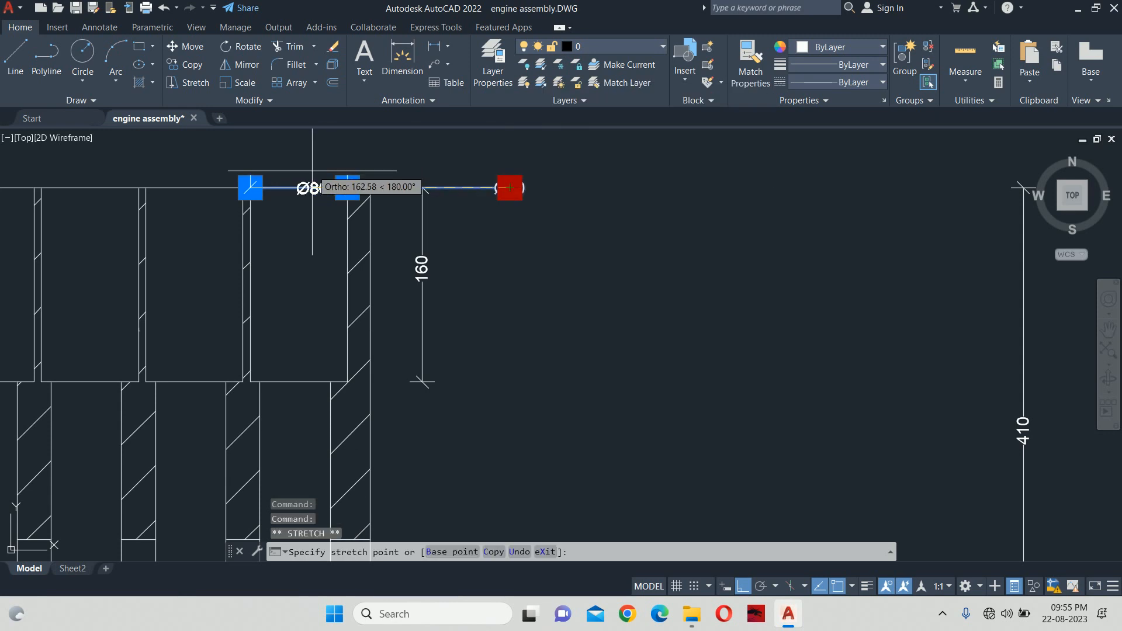
pyautogui.click(298, 188)
pyautogui.press('Escape')
pyautogui.press('Escape')
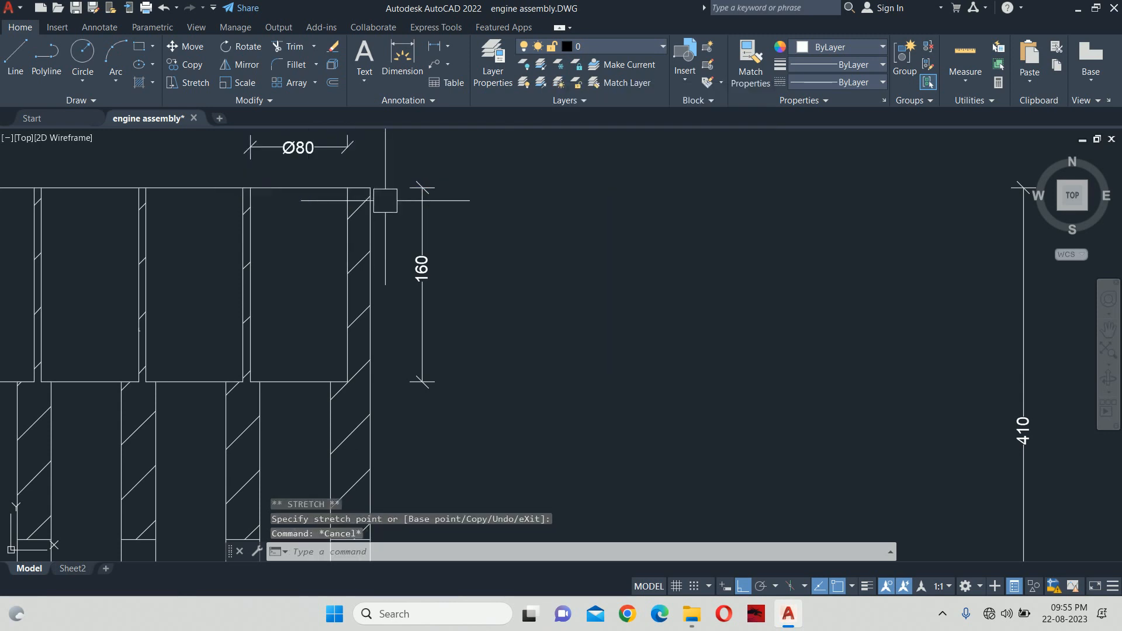
# Bring the 58 dimension's text between its ticks and move the dimension below the lower edge of Section B-B
pyautogui.scroll(-4, 383, 200)
pyautogui.moveTo(512, 381); pyautogui.dragTo(599, 231, button='middle')
pyautogui.click(648, 341)
pyautogui.click(634, 333)
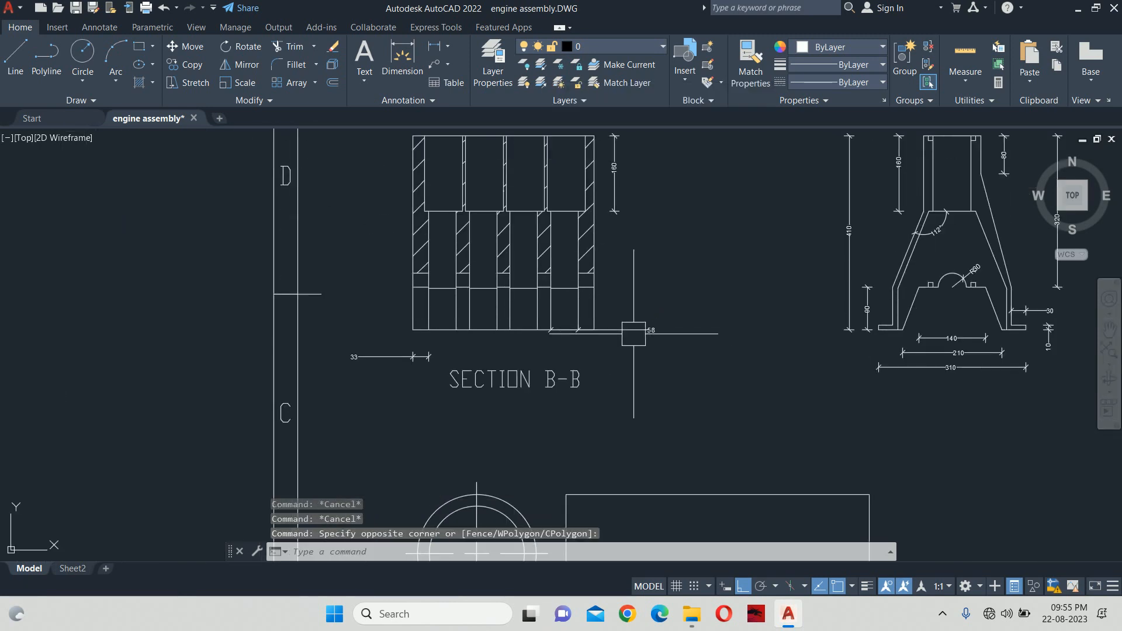
pyautogui.click(632, 331)
pyautogui.click(652, 330)
pyautogui.scroll(8, 582, 333)
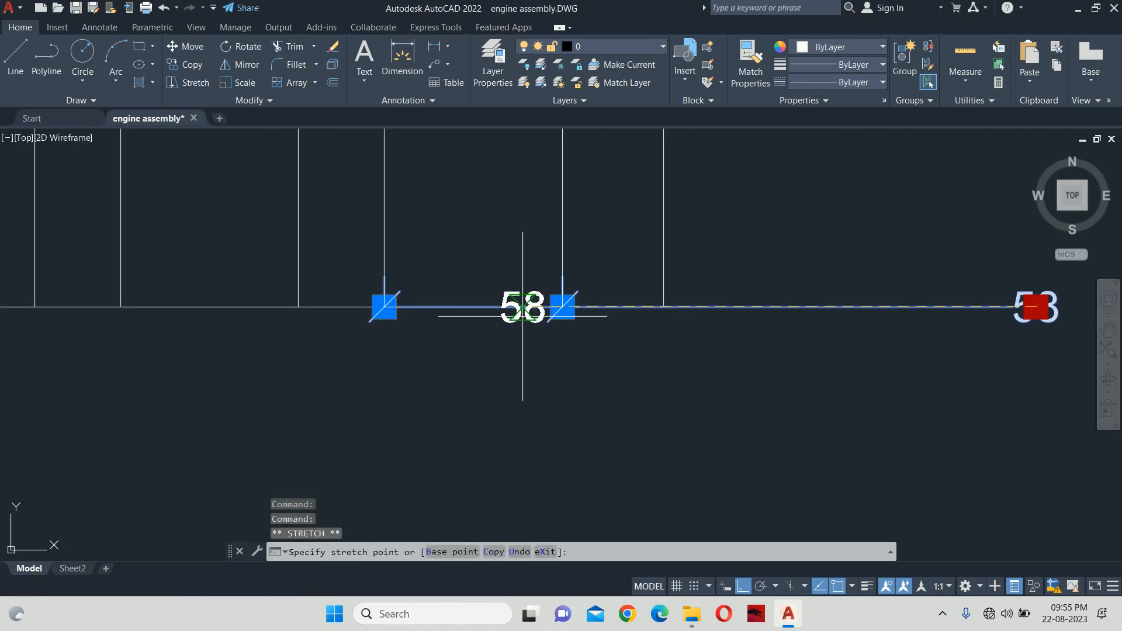
pyautogui.click(472, 306)
pyautogui.click(562, 306)
pyautogui.click(549, 403)
pyautogui.press('Escape')
pyautogui.press('Escape')
pyautogui.scroll(-5, 549, 404)
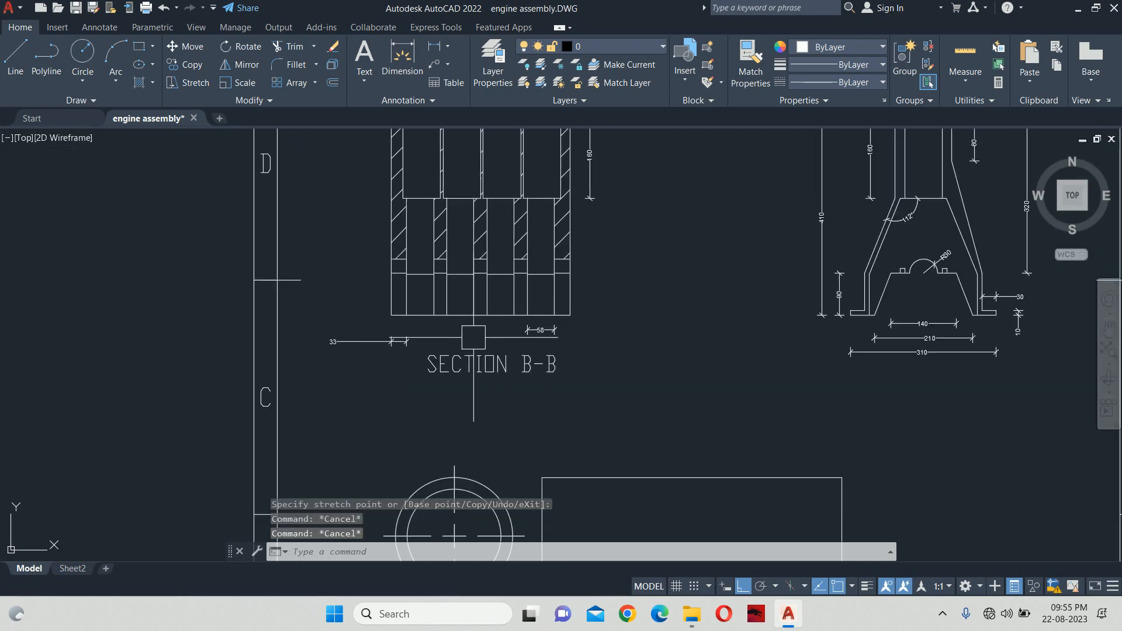
# Move the text of the 33 dimension below Section B-B between its ticks
pyautogui.scroll(5, 306, 356)
pyautogui.click(194, 376)
pyautogui.click(198, 364)
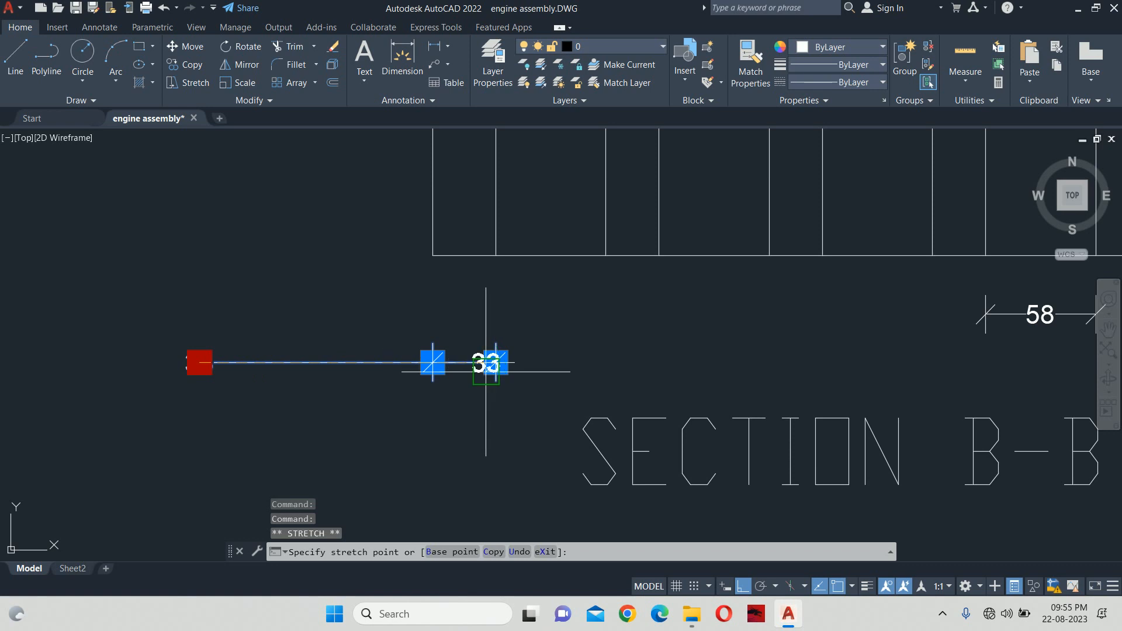
pyautogui.click(485, 363)
pyautogui.press('Escape')
pyautogui.press('Escape')
pyautogui.scroll(-6, 545, 300)
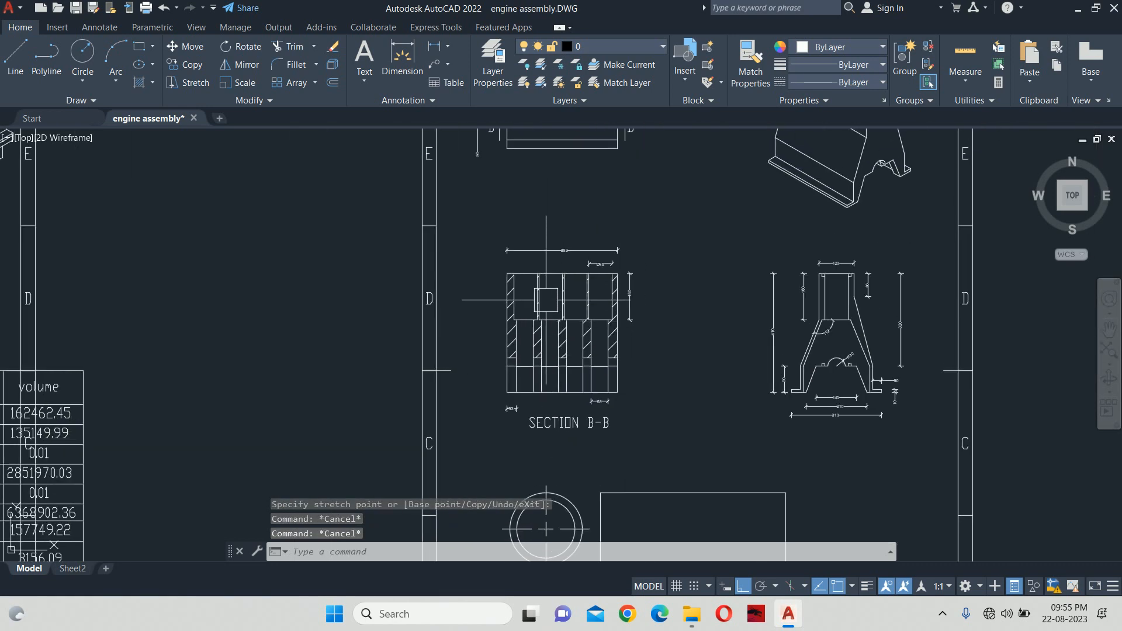
# Examine both drawing sheets, checking the dimension placement around the top view, Section B-B and the side view
pyautogui.moveTo(545, 300); pyautogui.dragTo(512, 476, button='middle')
pyautogui.scroll(-2, 512, 475)
pyautogui.scroll(4, 444, 301)
pyautogui.moveTo(483, 405); pyautogui.dragTo(440, 235, button='middle')
pyautogui.scroll(2, 439, 235)
pyautogui.scroll(-4, 797, 307)
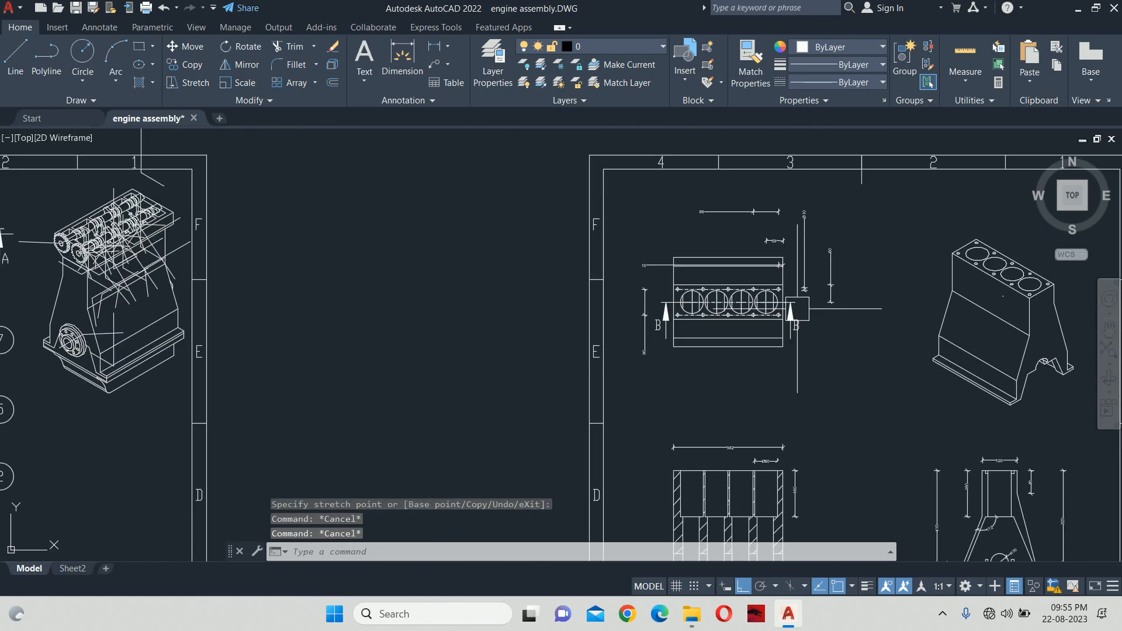
pyautogui.scroll(-4, 797, 308)
pyautogui.moveTo(372, 337); pyautogui.dragTo(583, 350, button='middle')
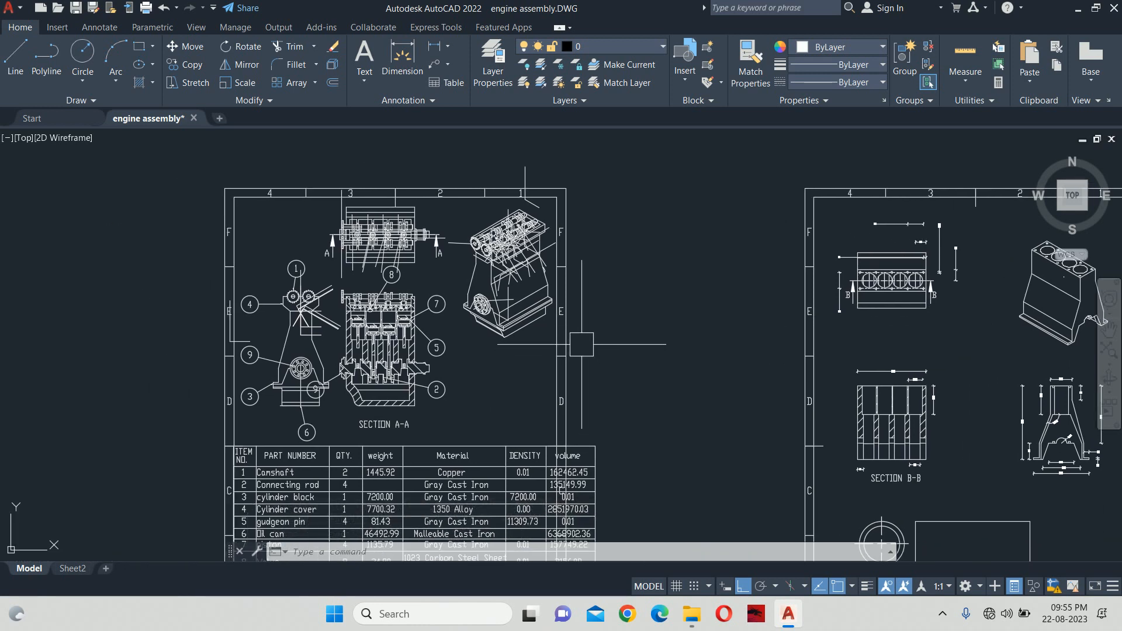
pyautogui.moveTo(752, 308); pyautogui.dragTo(528, 306, button='middle')
pyautogui.scroll(-4, 727, 308)
pyautogui.moveTo(818, 308); pyautogui.dragTo(707, 304, button='middle')
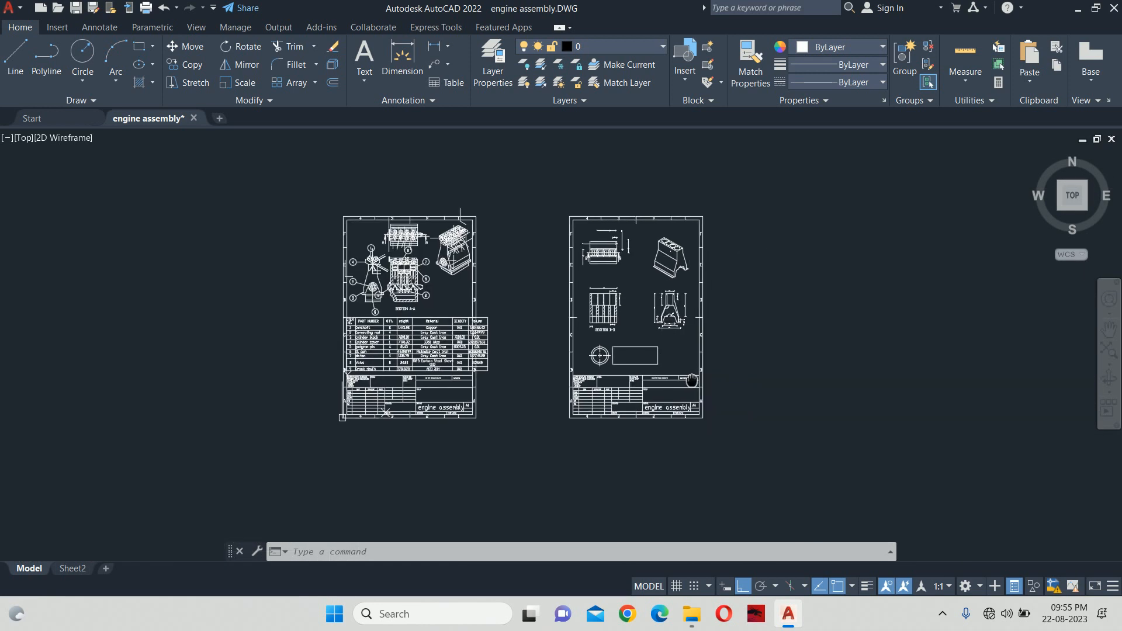
pyautogui.scroll(3, 704, 301)
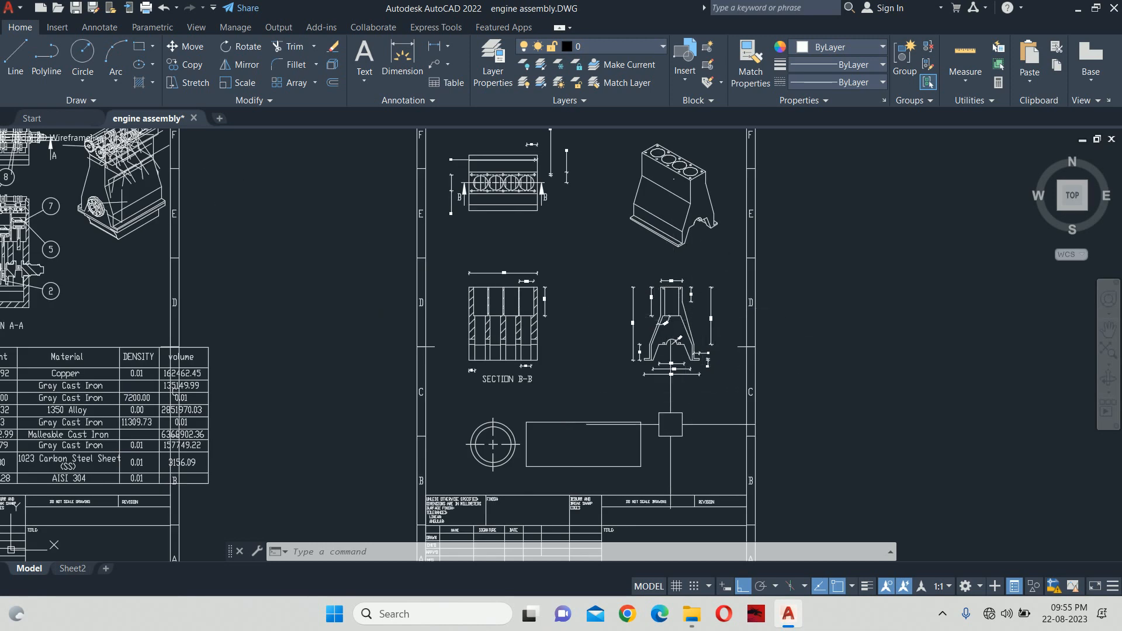
pyautogui.scroll(-1, 718, 378)
pyautogui.scroll(8, 657, 300)
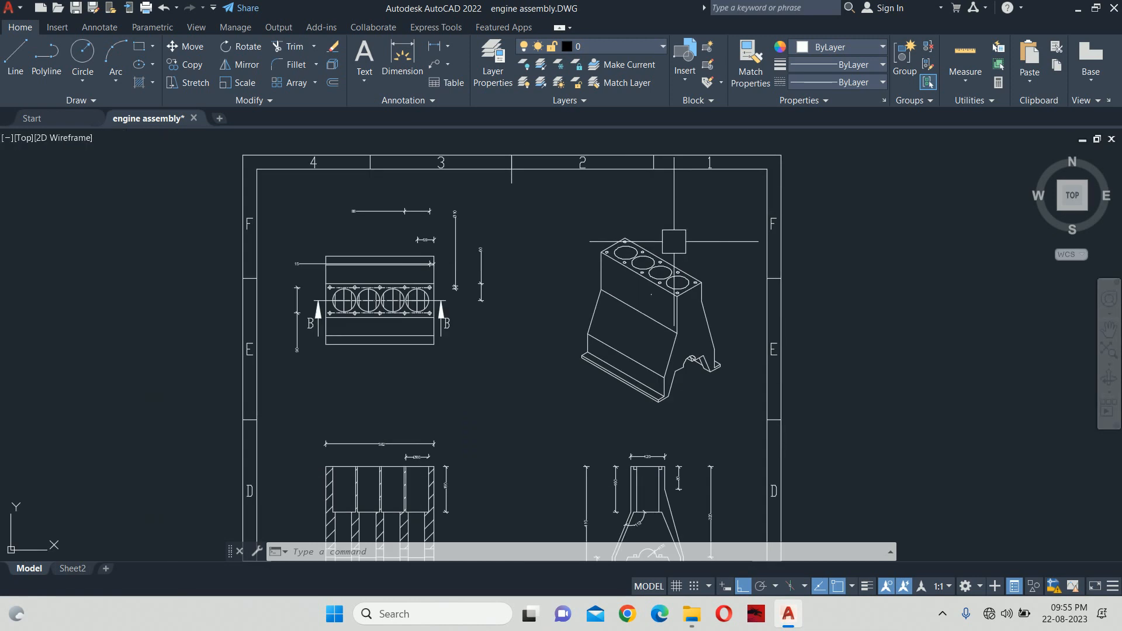
pyautogui.scroll(-8, 668, 303)
pyautogui.scroll(-3, 667, 304)
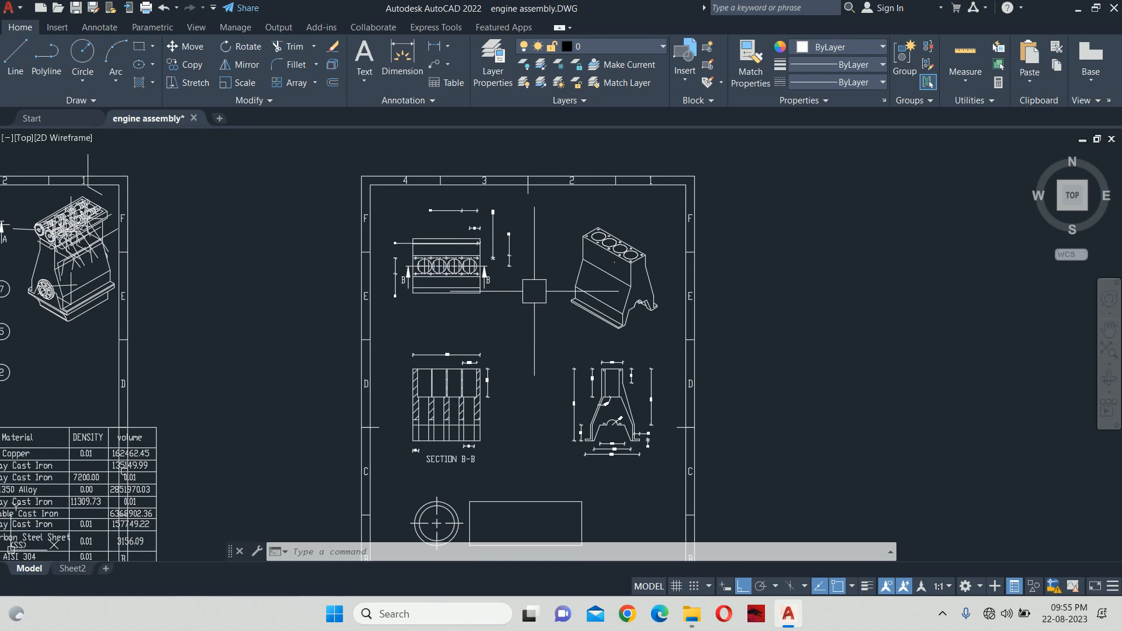